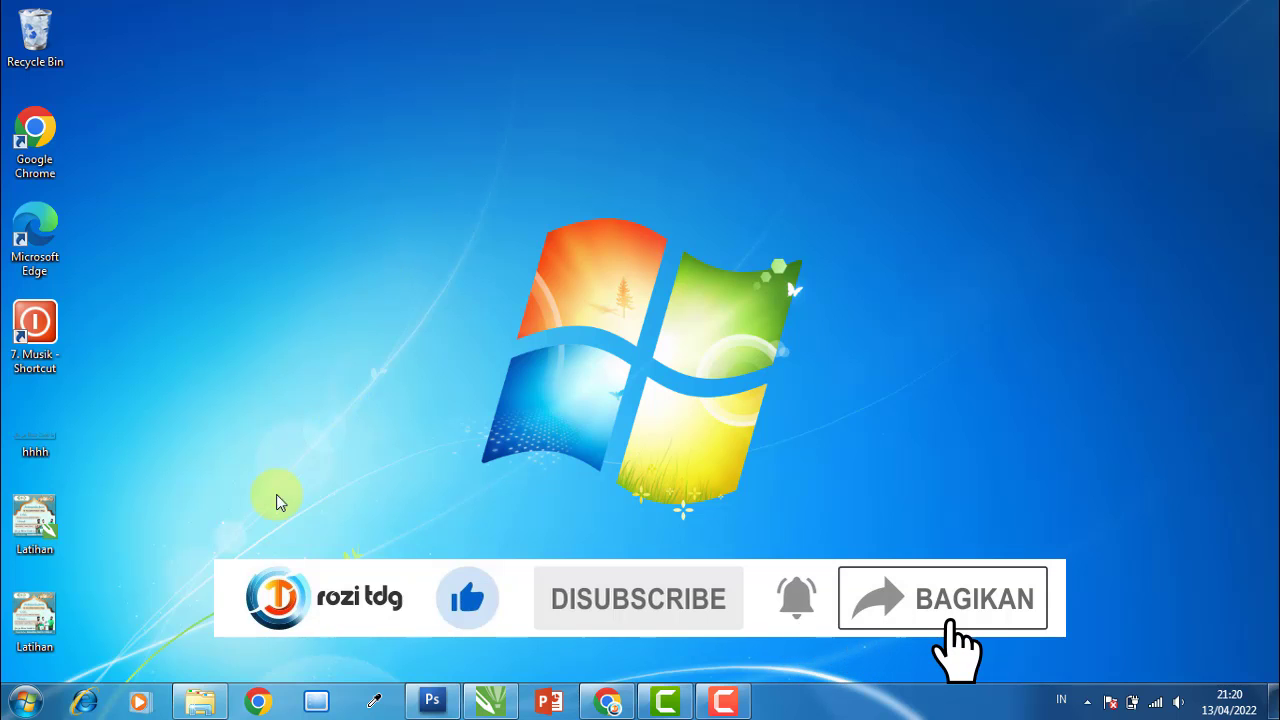
# Switch to Windows Explorer and preview the finished banner image 5.2 in the Tumbnail folder.
pyautogui.click(202, 708)
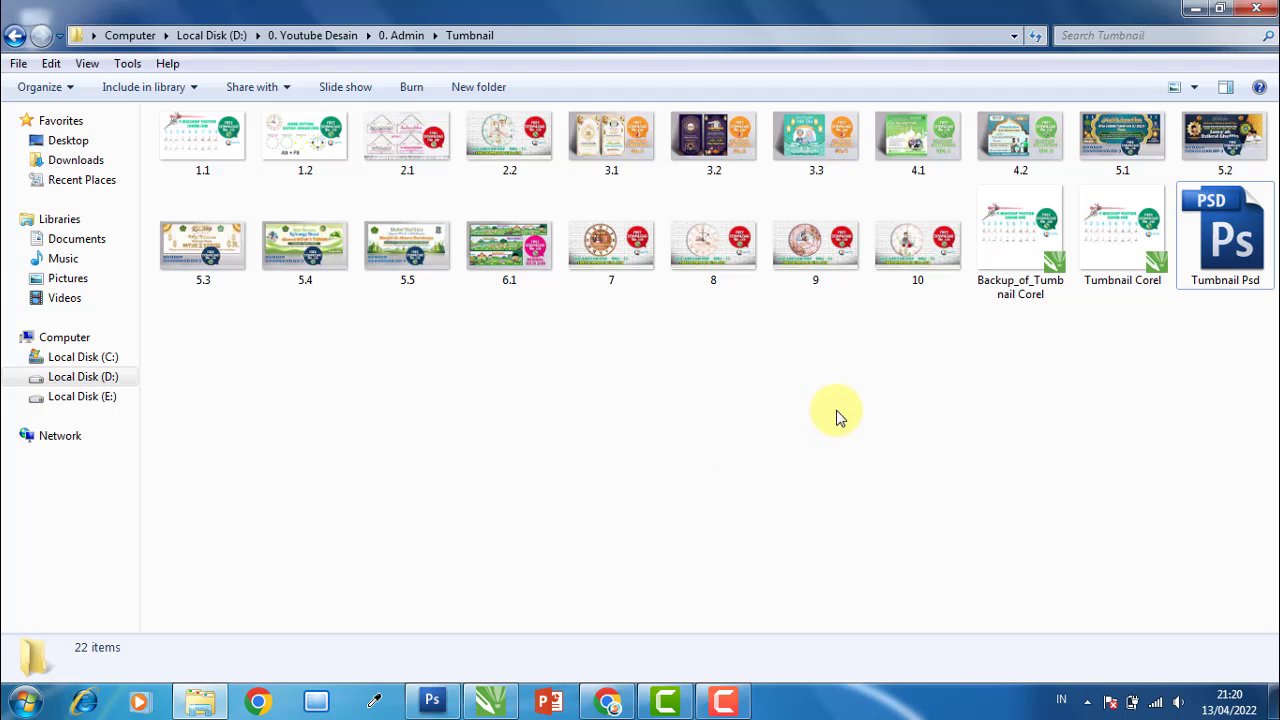
pyautogui.doubleClick(1222, 140)
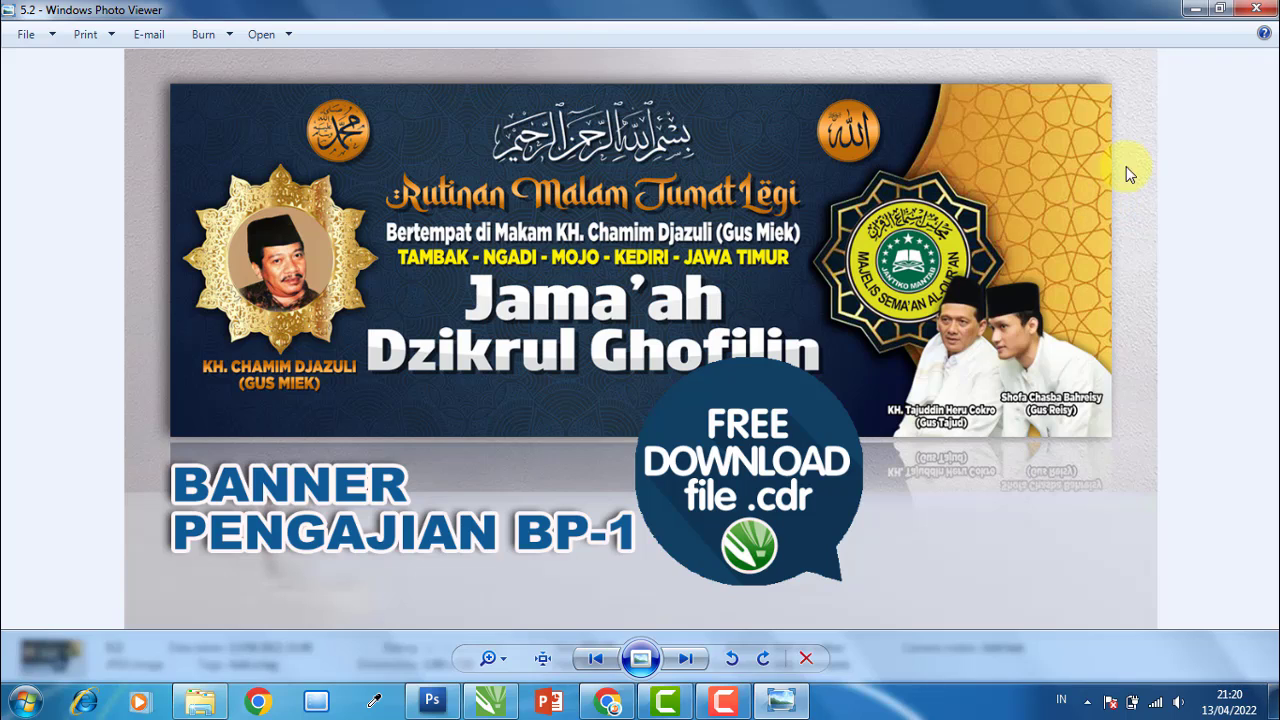
pyautogui.click(1256, 9)
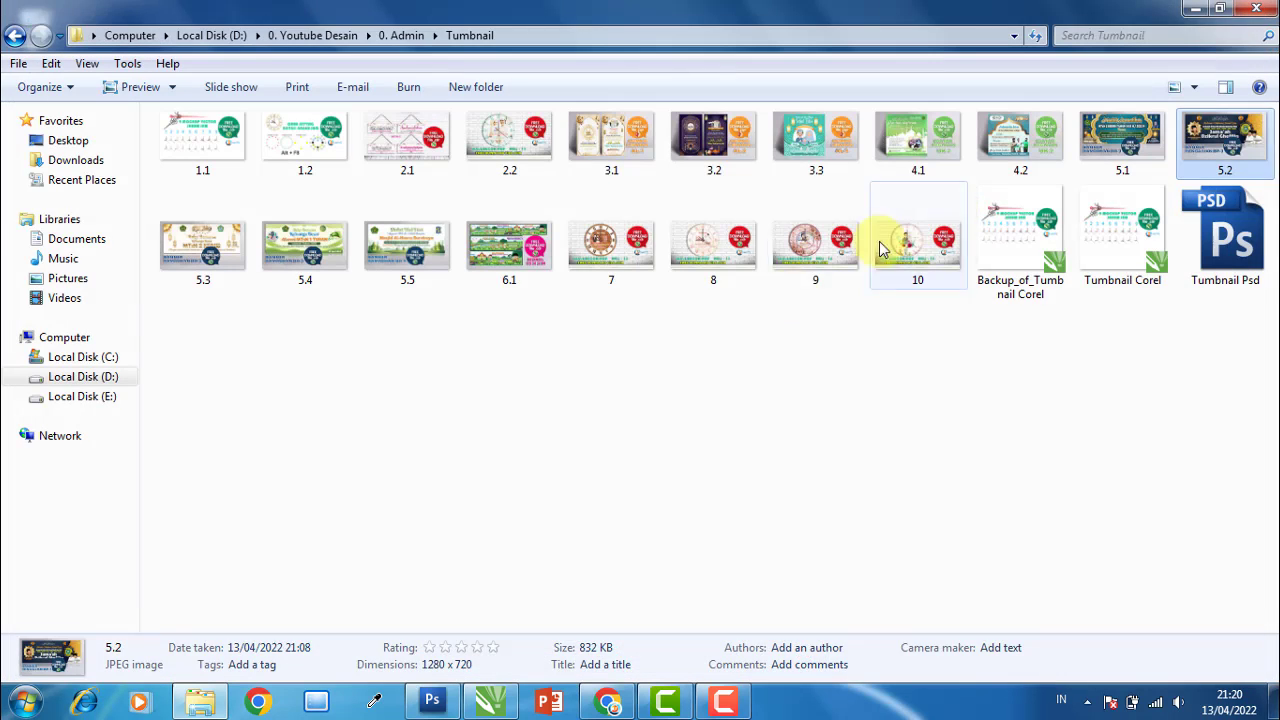
# Go up to the 0. Youtube Desain folder and open its subfolder 3. Tutorial desain Banner, down to BP-1.
pyautogui.click(634, 394)
pyautogui.click(16, 38)
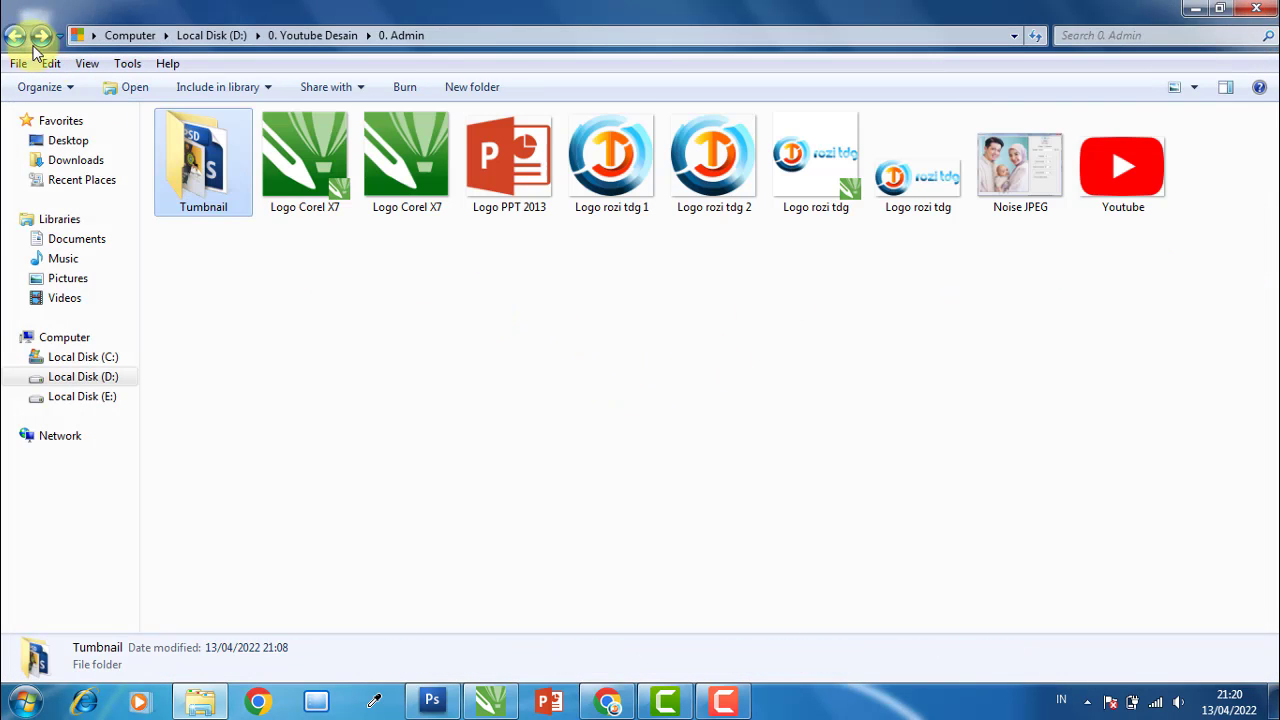
pyautogui.click(16, 38)
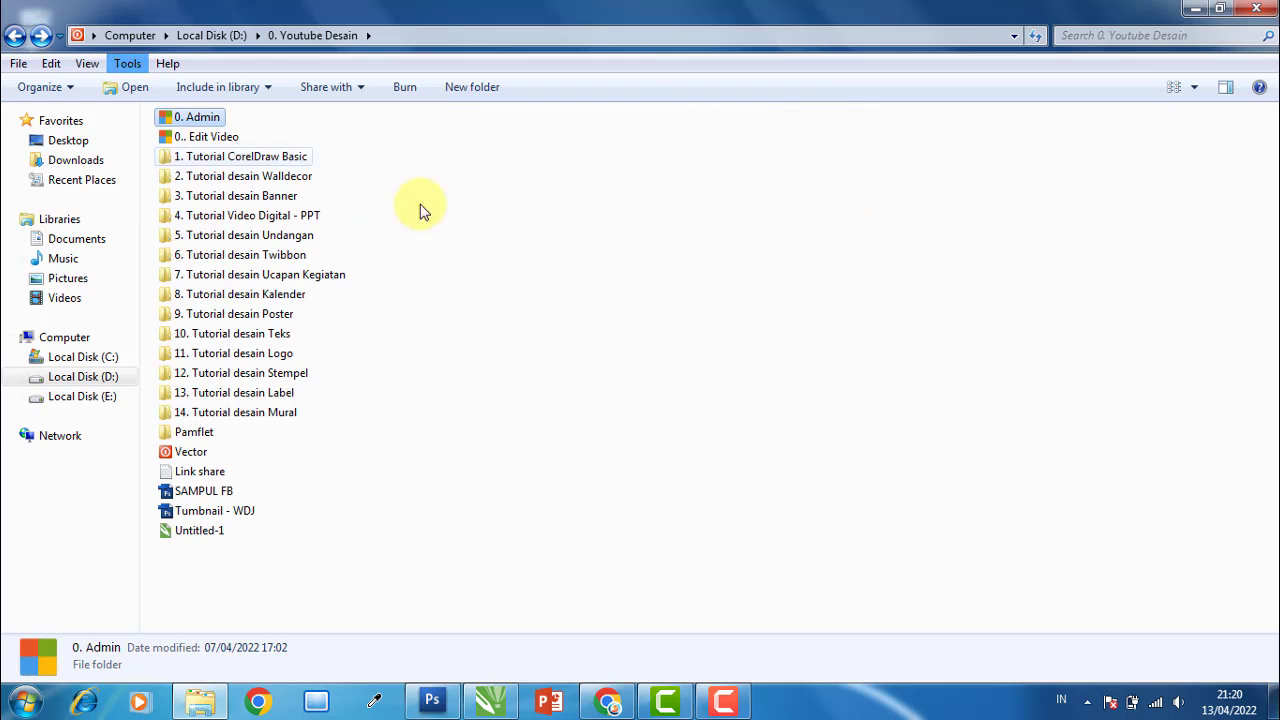
pyautogui.click(494, 700)
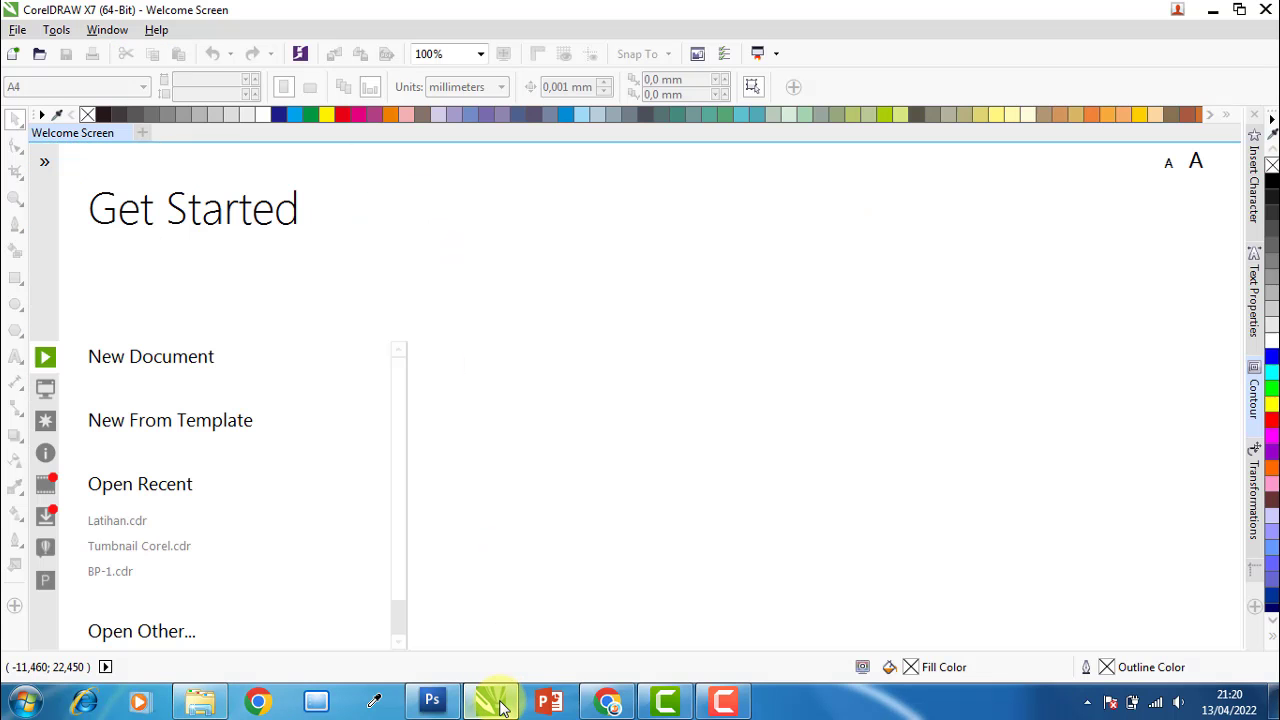
pyautogui.click(500, 705)
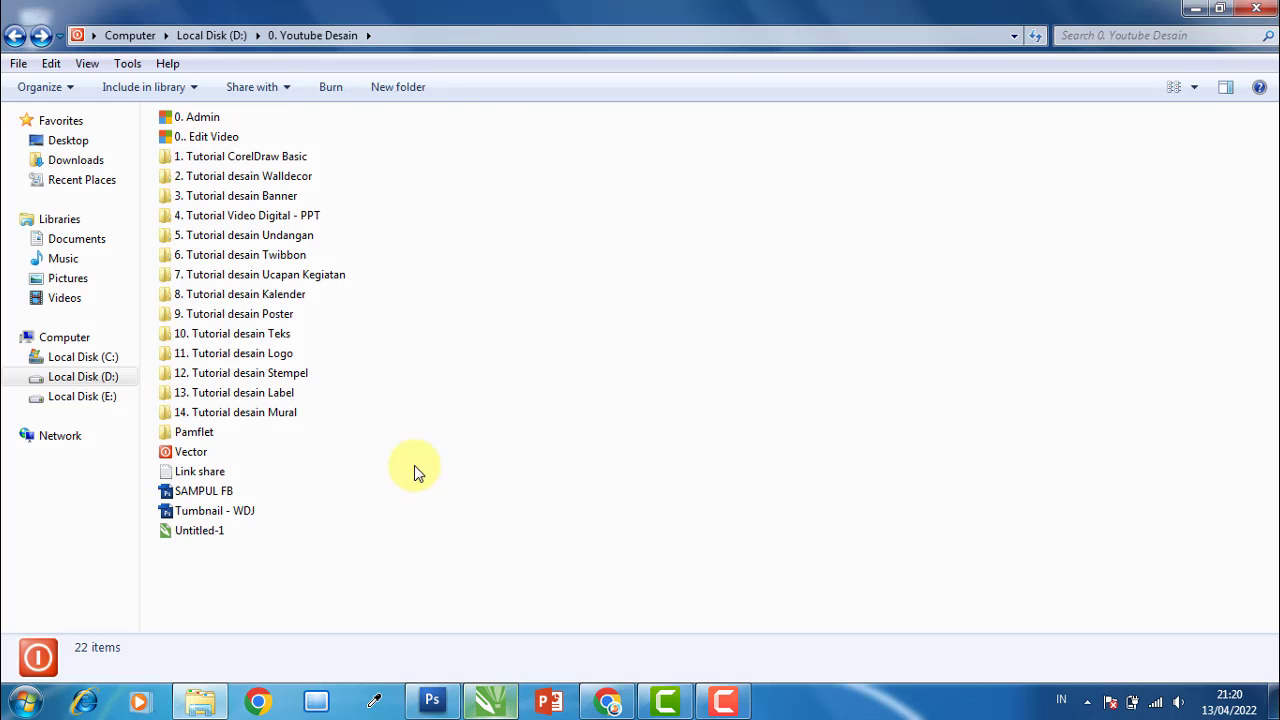
pyautogui.click(270, 198)
pyautogui.doubleClick(270, 198)
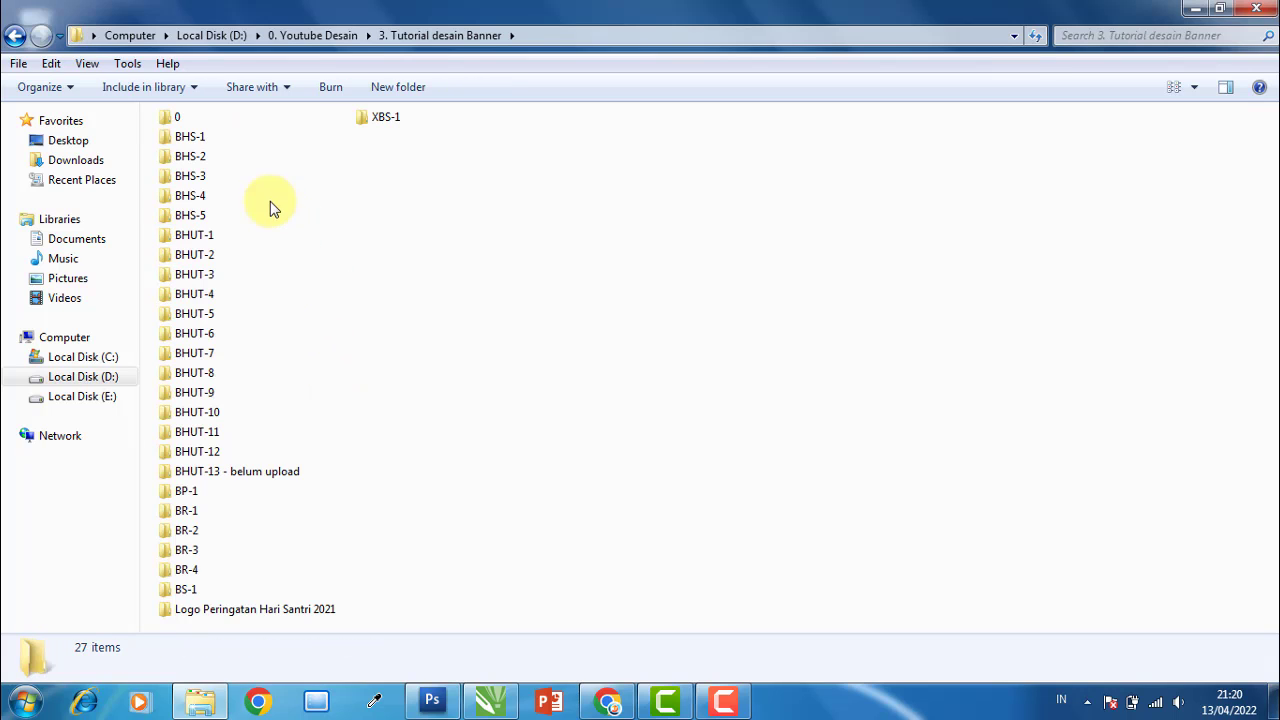
pyautogui.doubleClick(188, 500)
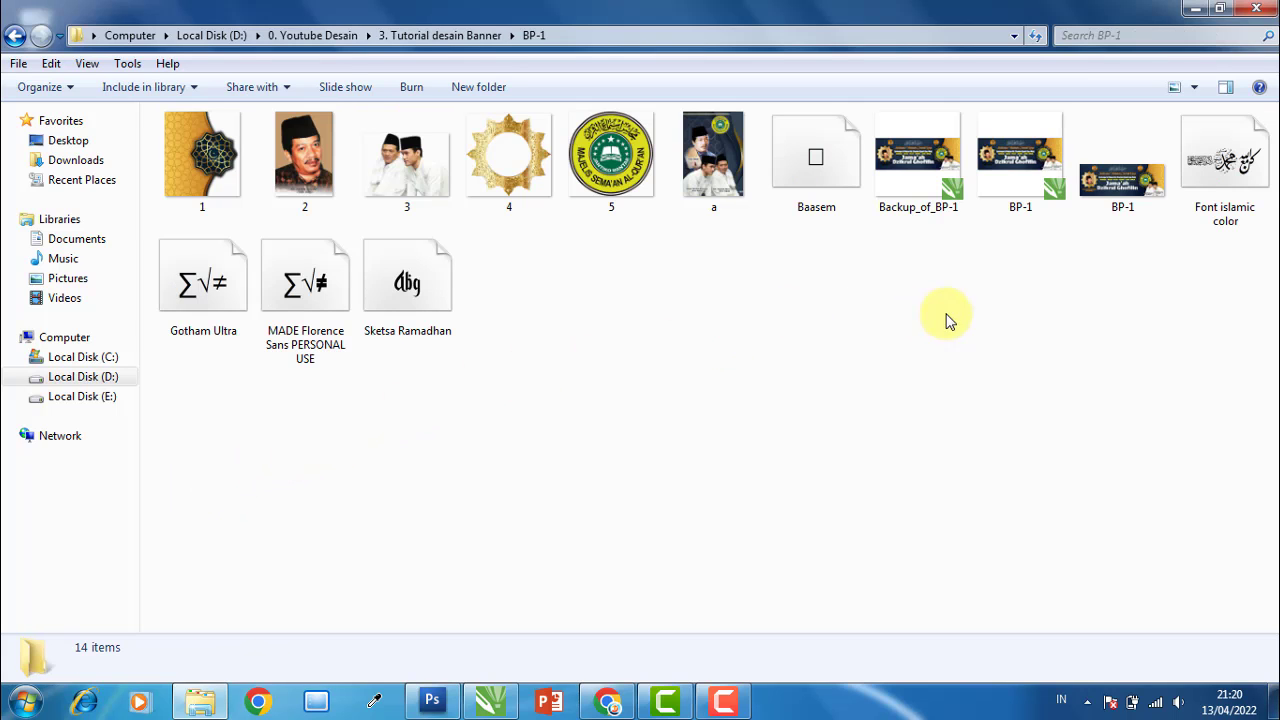
# Open the BP-1 CorelDRAW file from the BP-1 folder in CorelDRAW.
pyautogui.moveTo(1260, 312); pyautogui.dragTo(655, 297)
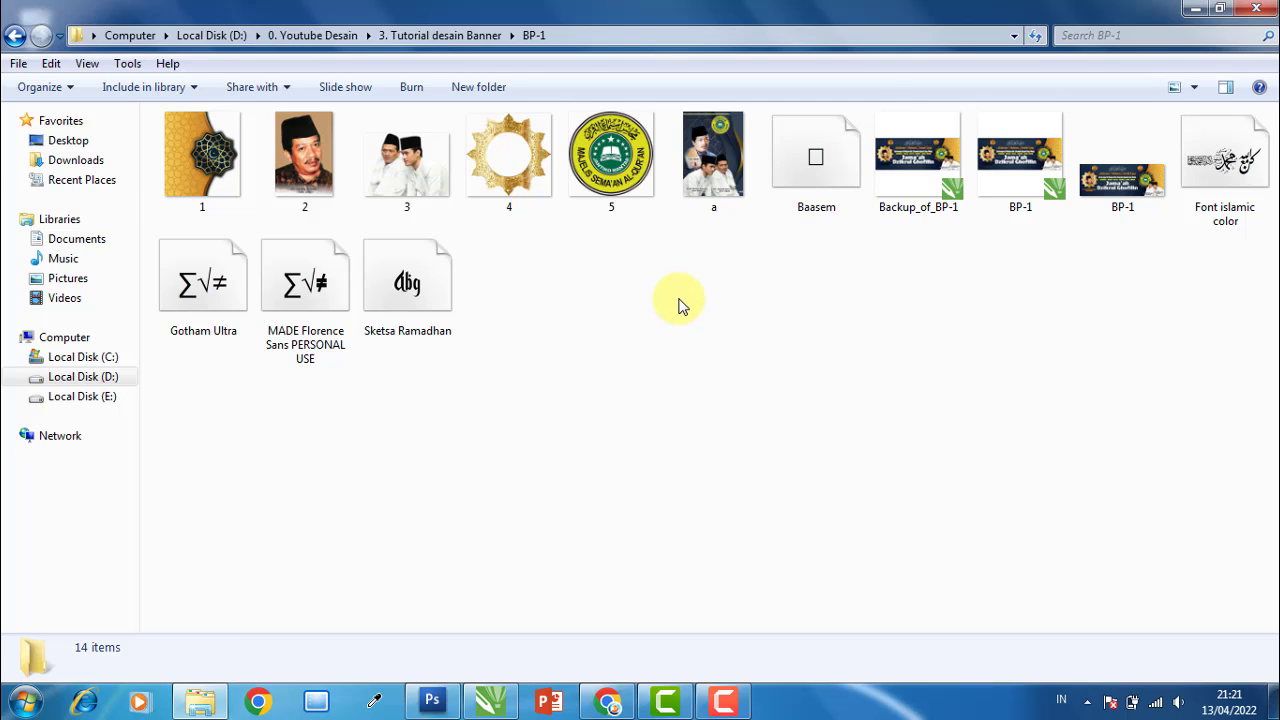
pyautogui.click(491, 700)
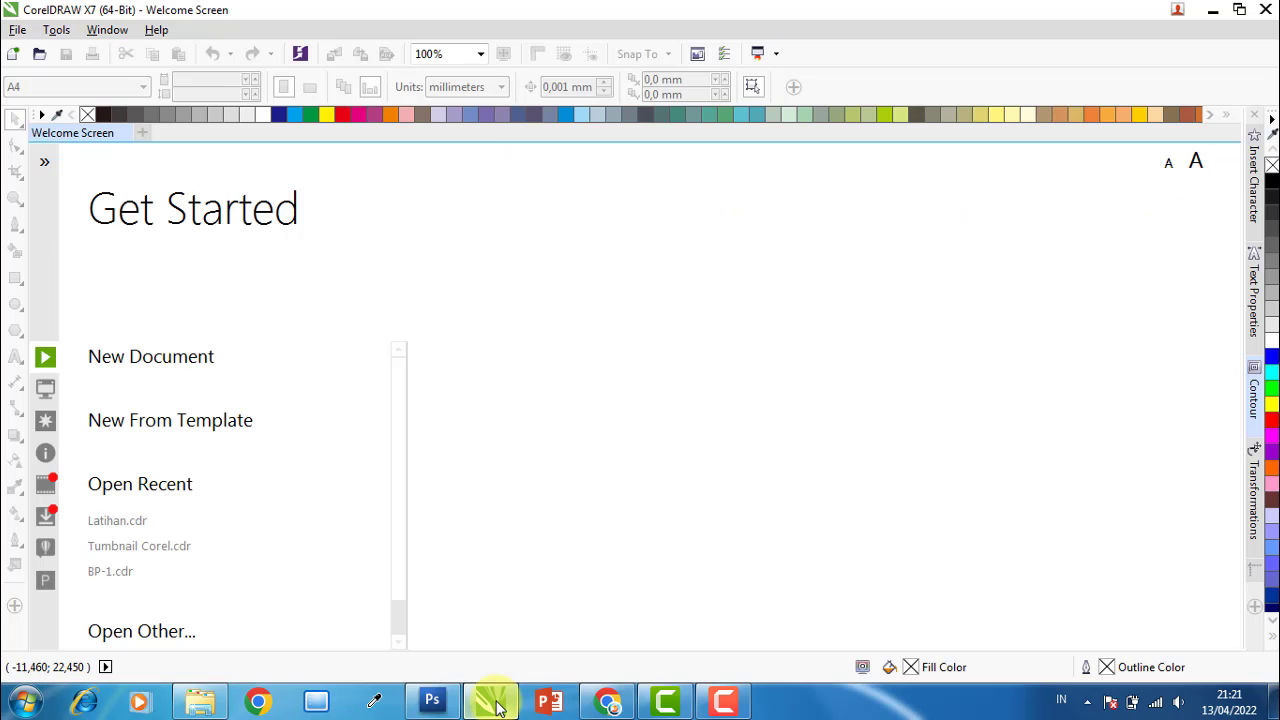
pyautogui.click(495, 703)
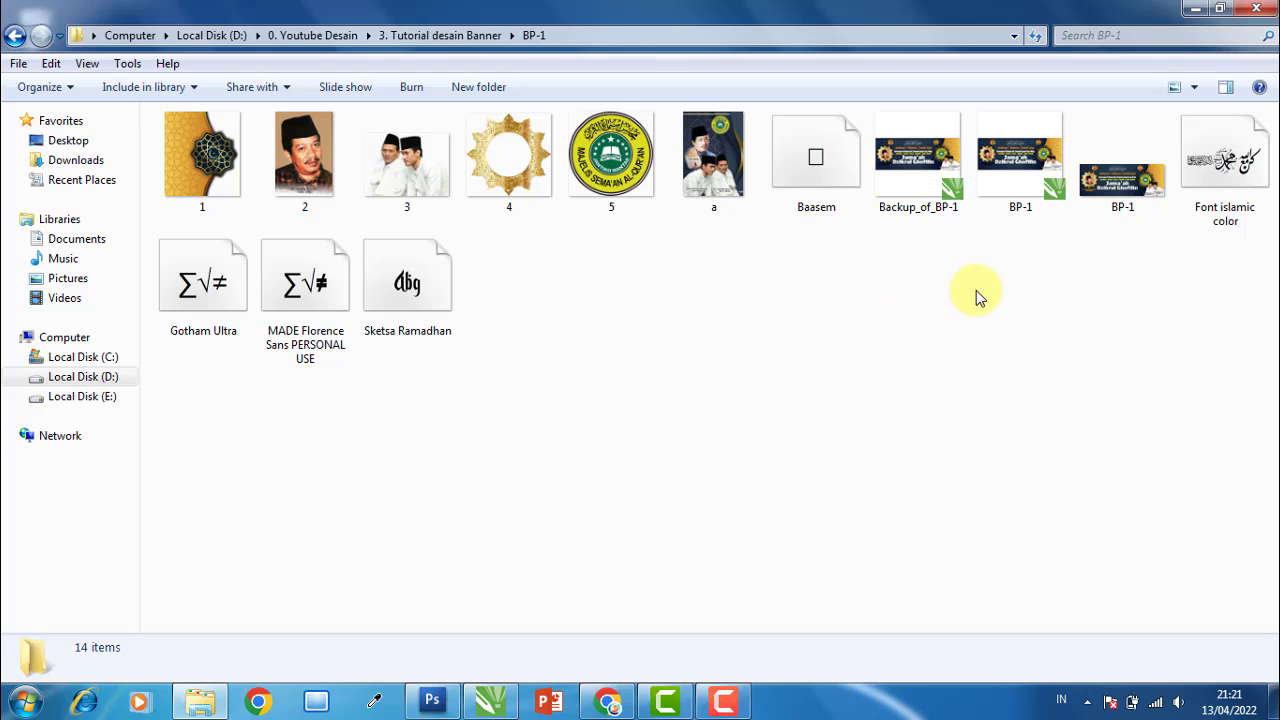
pyautogui.click(1008, 186)
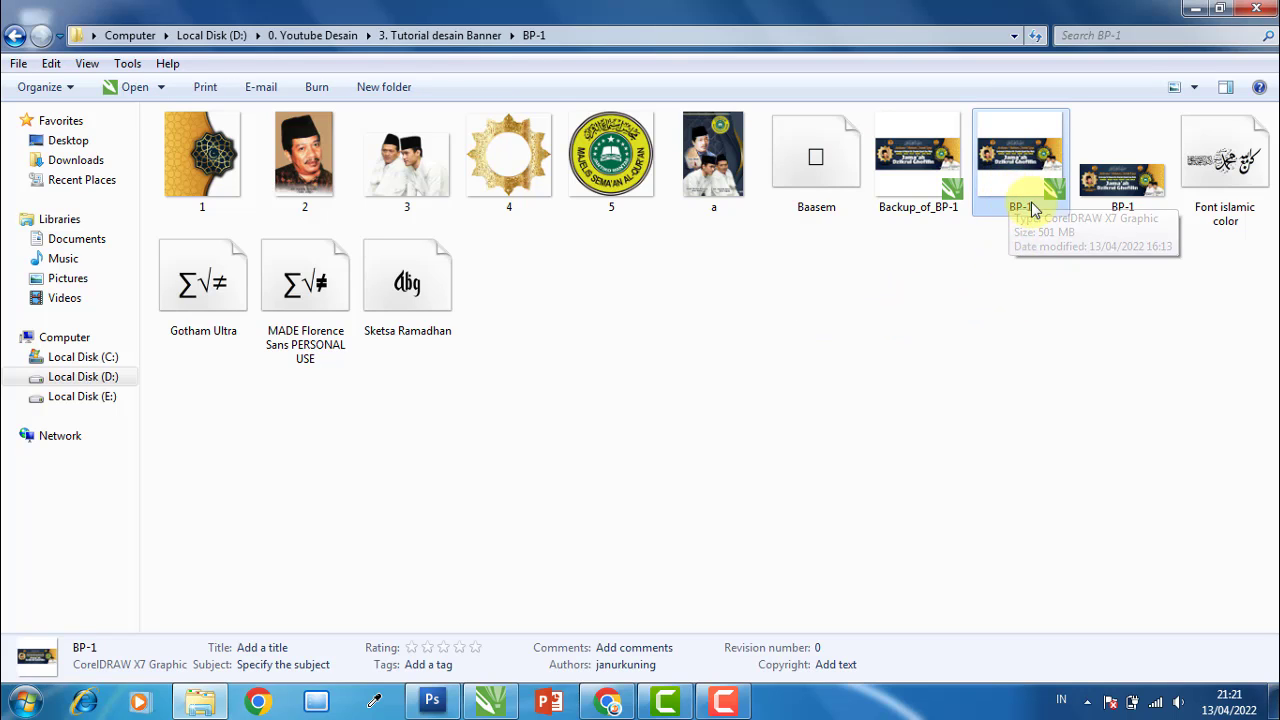
pyautogui.doubleClick(1020, 175)
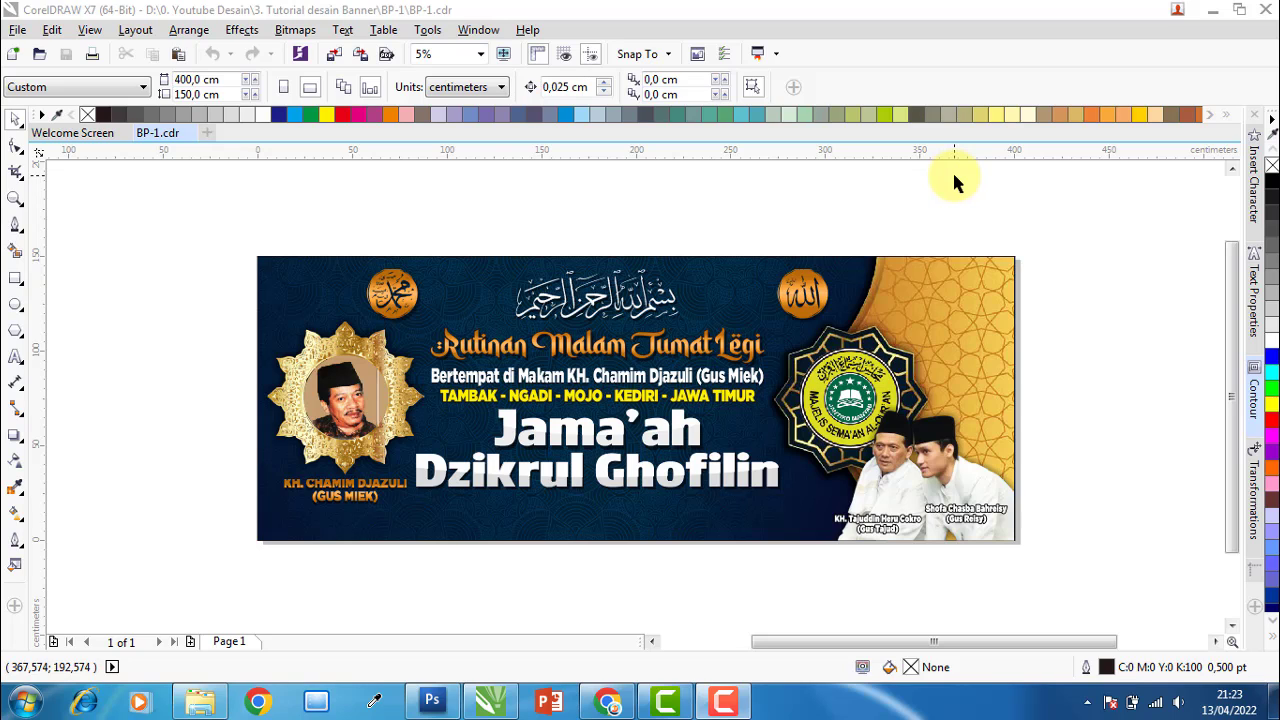
# Ungroup the complete banner design into its separate objects and clear the selection.
pyautogui.click(657, 277)
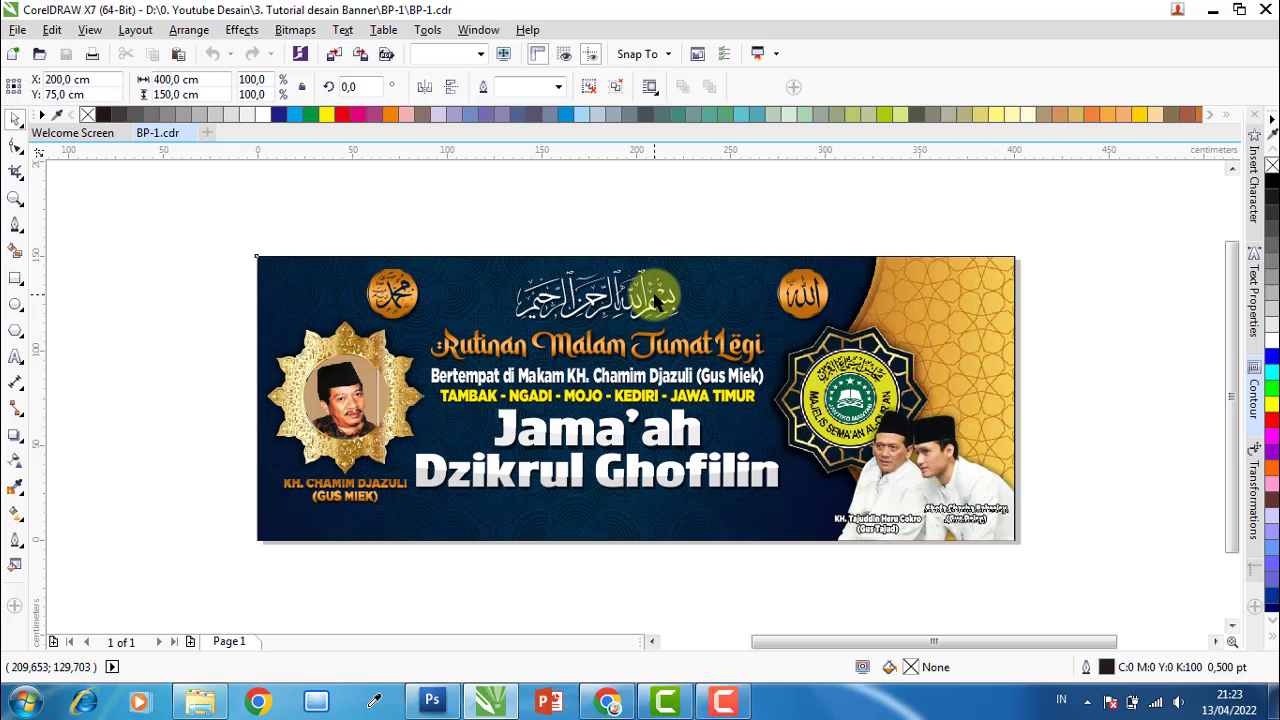
pyautogui.click(589, 87)
pyautogui.click(598, 195)
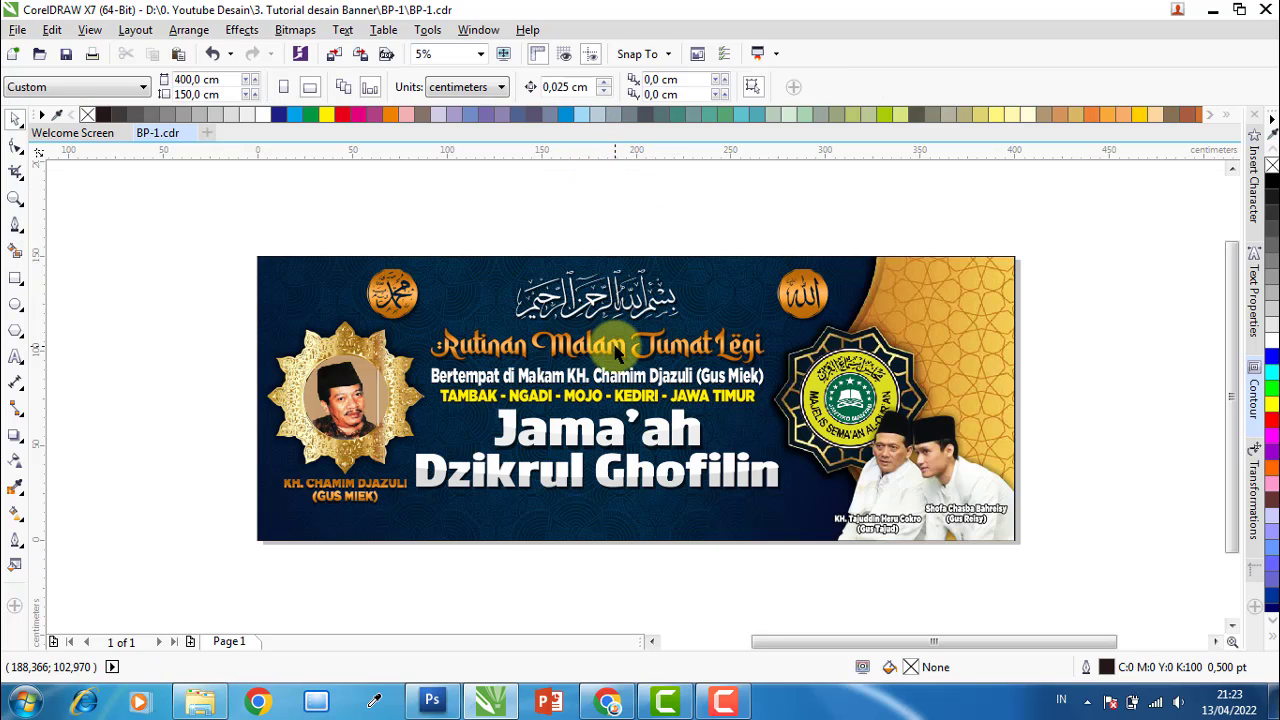
pyautogui.click(616, 356)
pyautogui.click(471, 549)
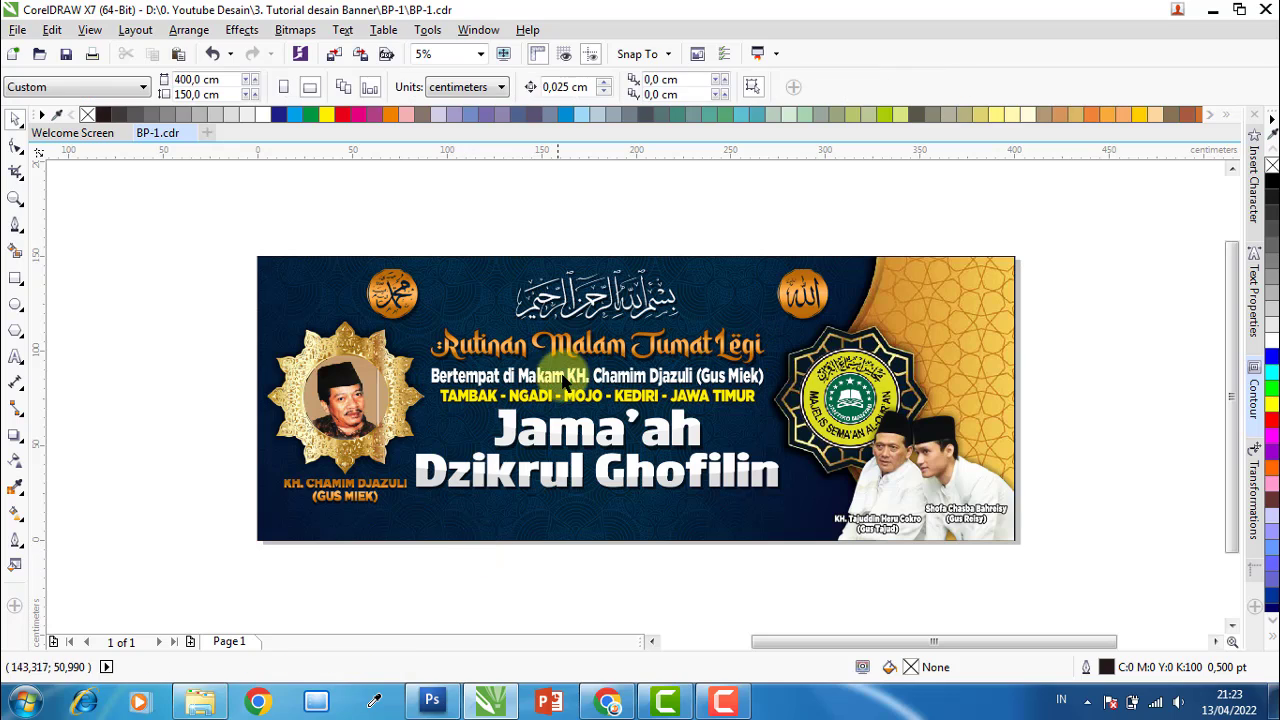
# Check the fonts of the banner's calligraphy, headline, venue lines, main title and portrait caption one by one.
pyautogui.click(587, 343)
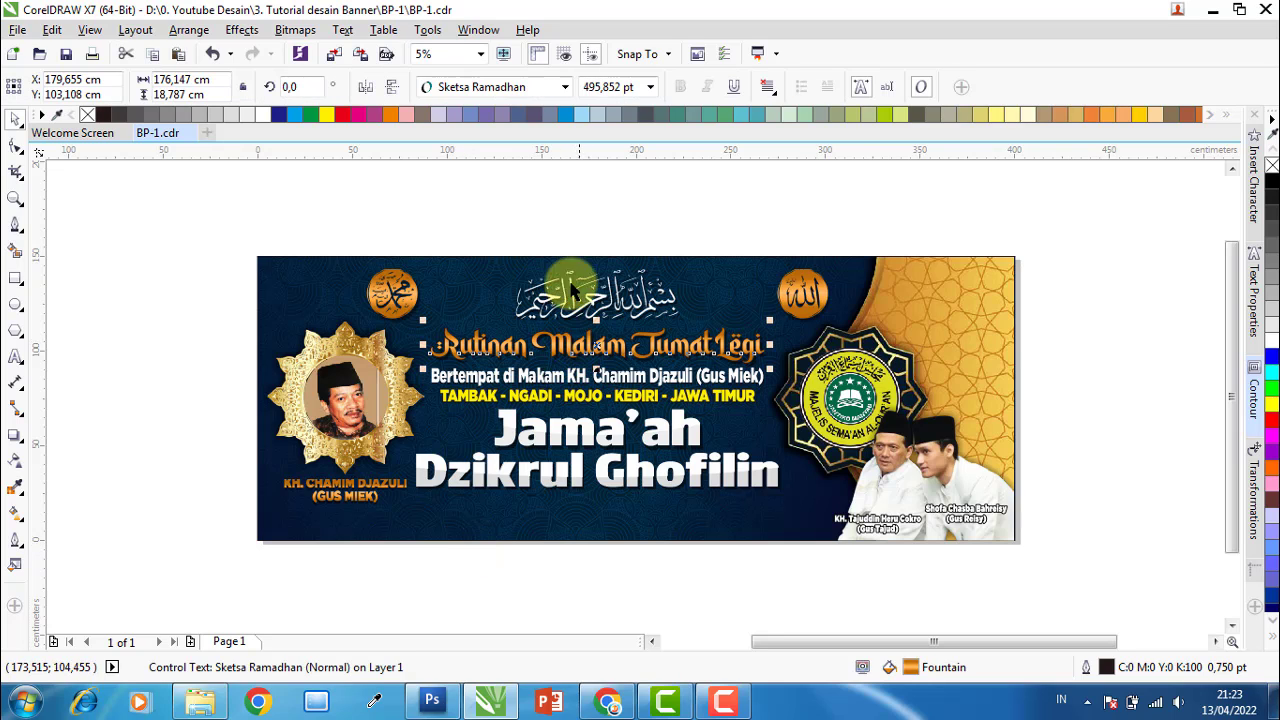
pyautogui.click(595, 306)
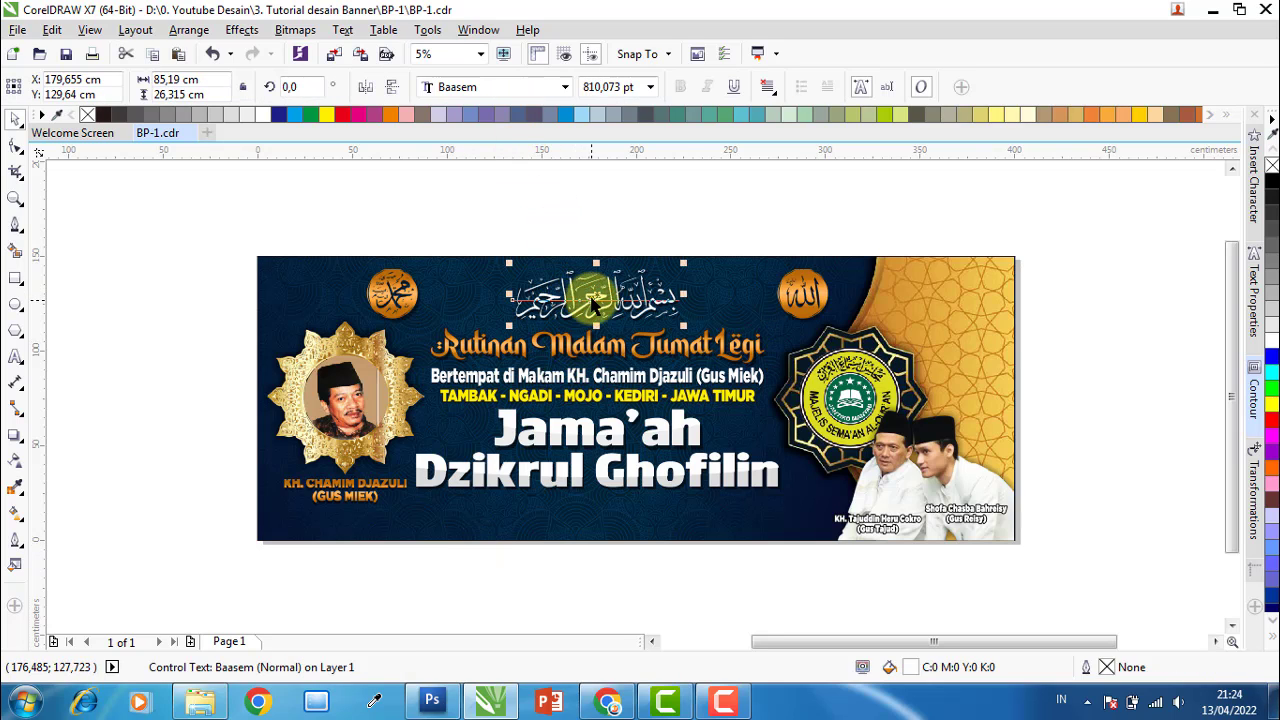
pyautogui.click(553, 378)
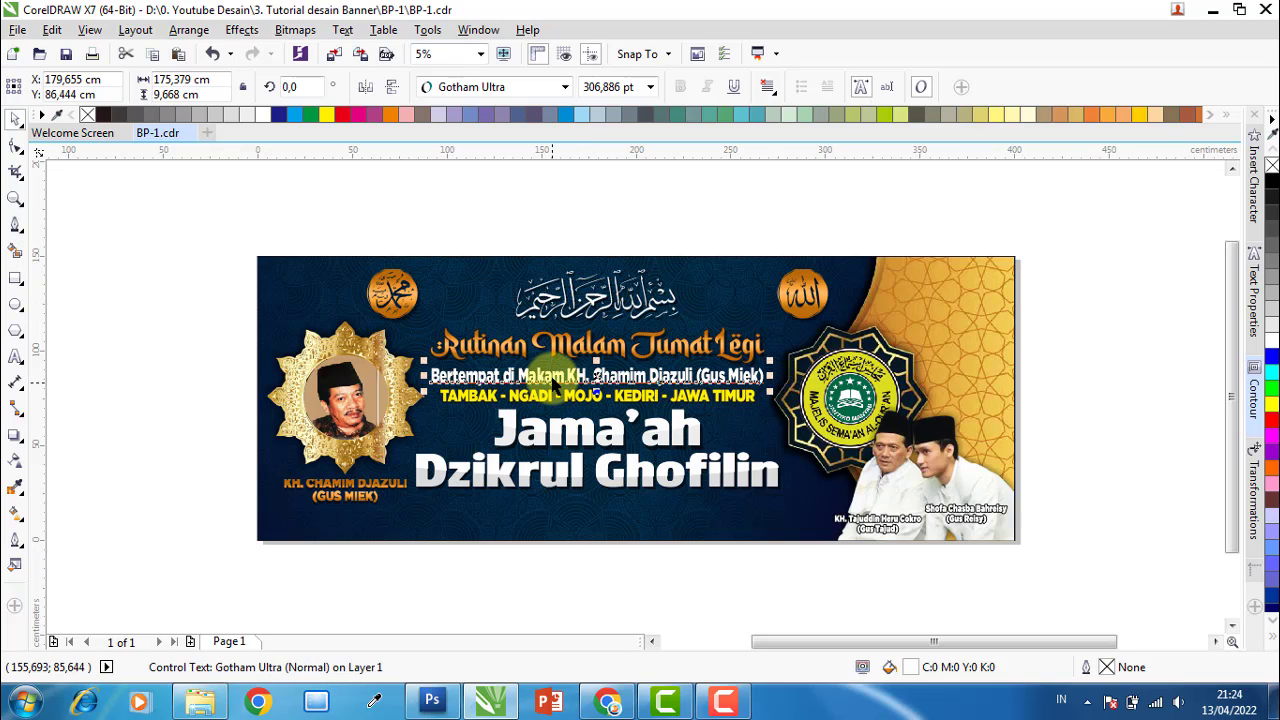
pyautogui.click(550, 396)
pyautogui.click(545, 430)
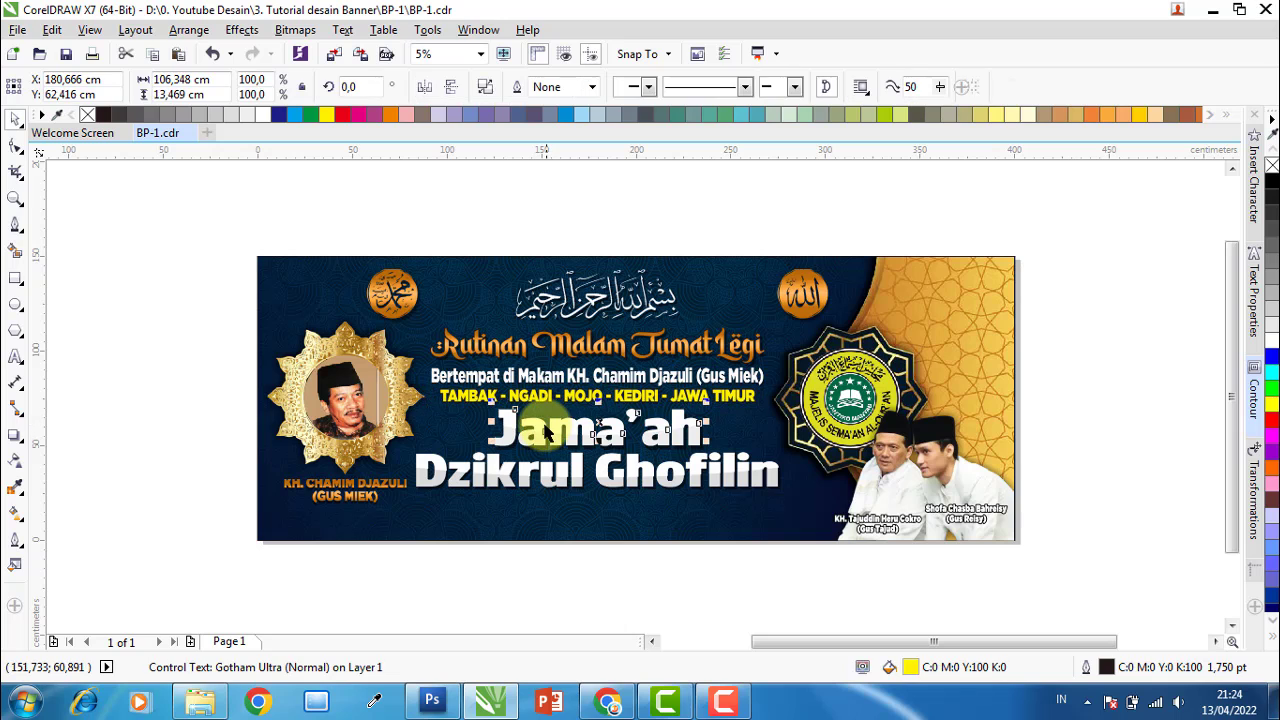
pyautogui.click(397, 490)
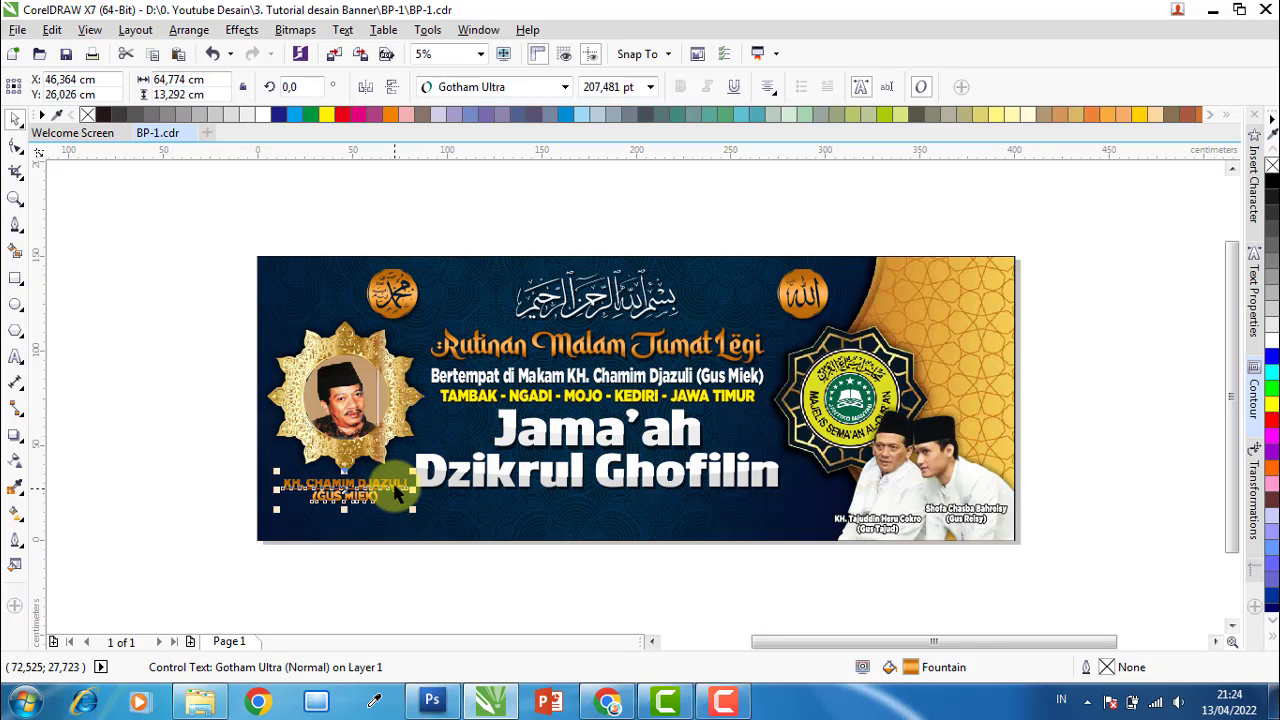
# Switch to Windows Explorer to review the supplied font files in the BP-1 folder, and return to the CorelDRAW banner.
pyautogui.click(200, 700)
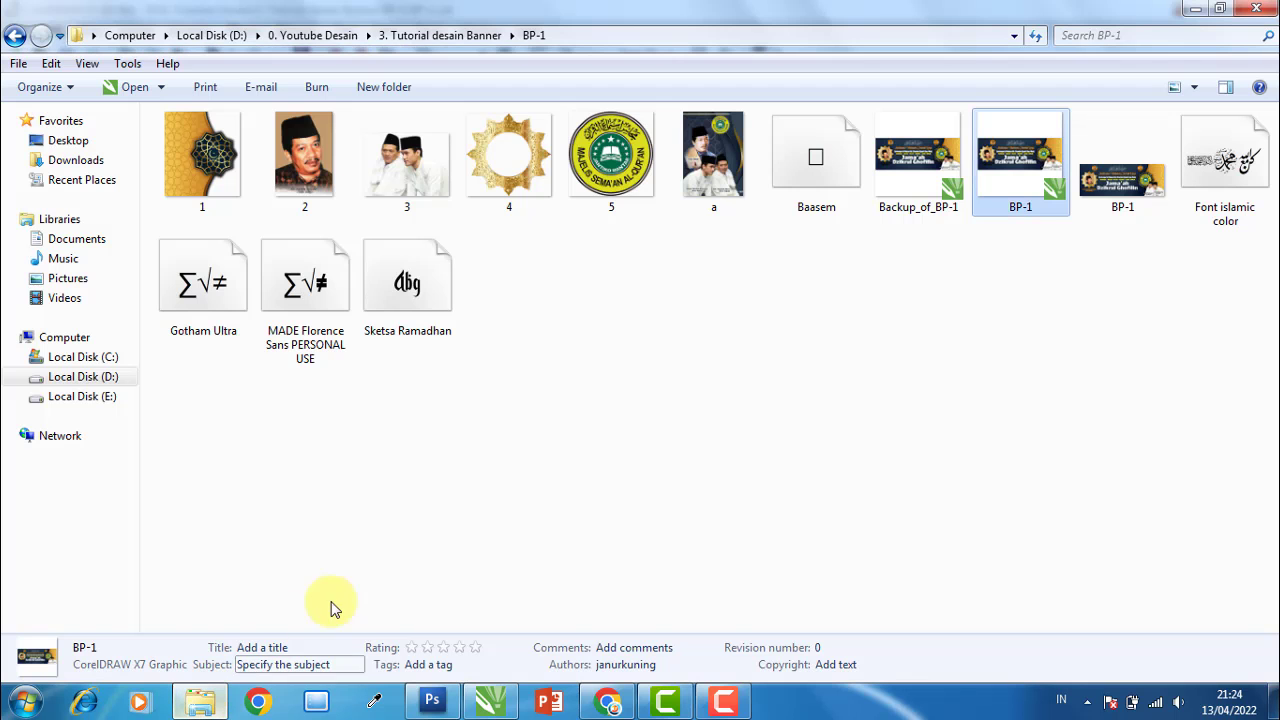
pyautogui.moveTo(451, 372); pyautogui.dragTo(210, 272)
pyautogui.click(1218, 318)
pyautogui.click(1232, 171)
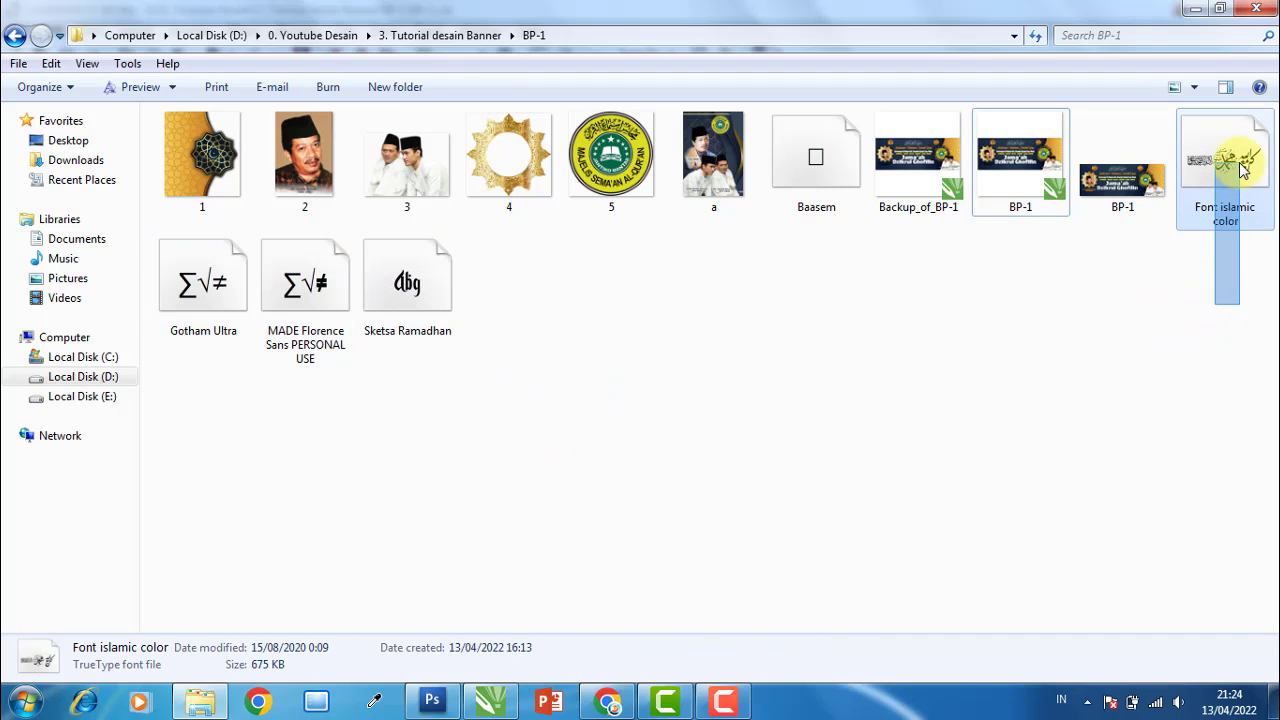
pyautogui.click(1196, 11)
pyautogui.click(623, 230)
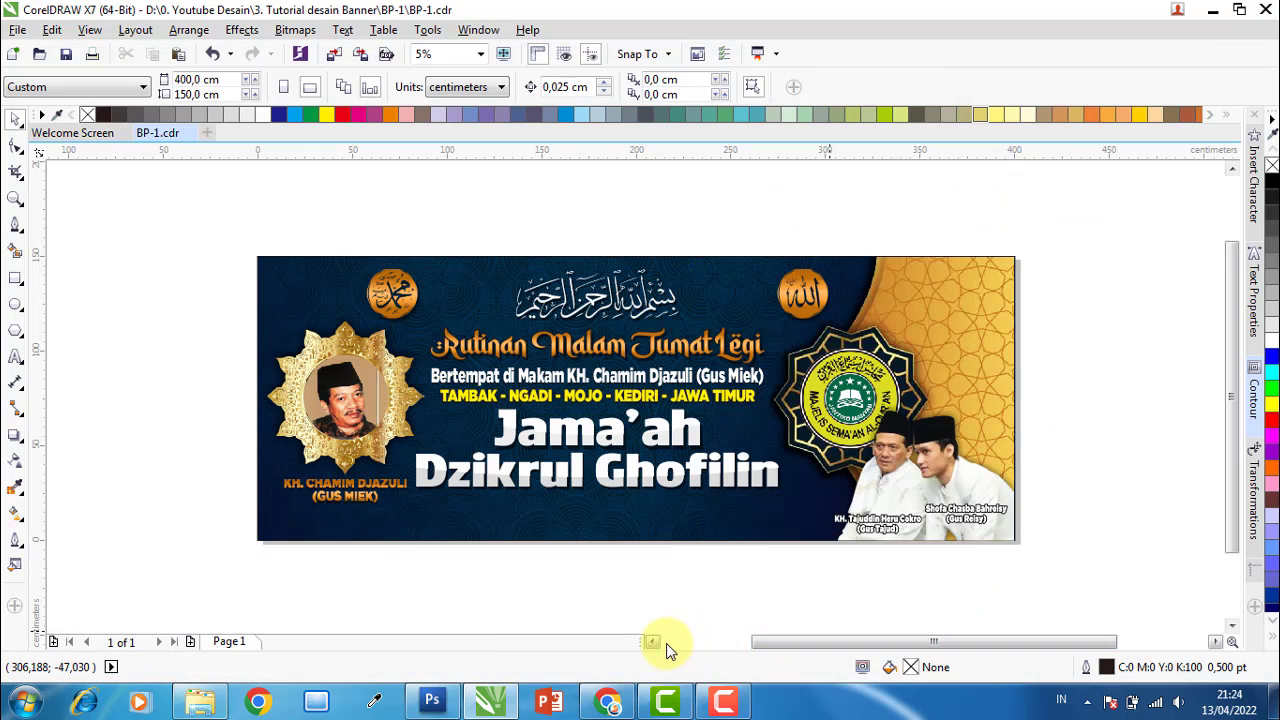
# Move all banner objects off the page to the empty area on its left, leaving the page blank.
pyautogui.scroll(-2, 657, 582)
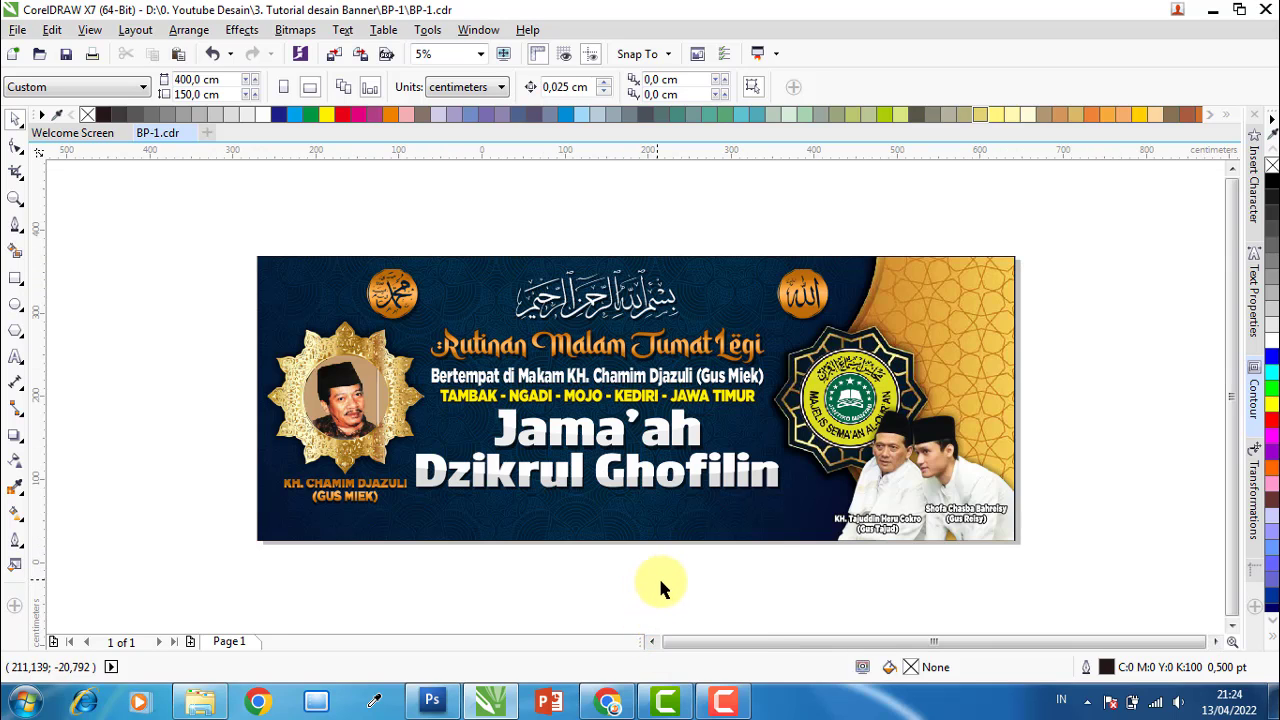
pyautogui.moveTo(888, 394); pyautogui.dragTo(540, 591)
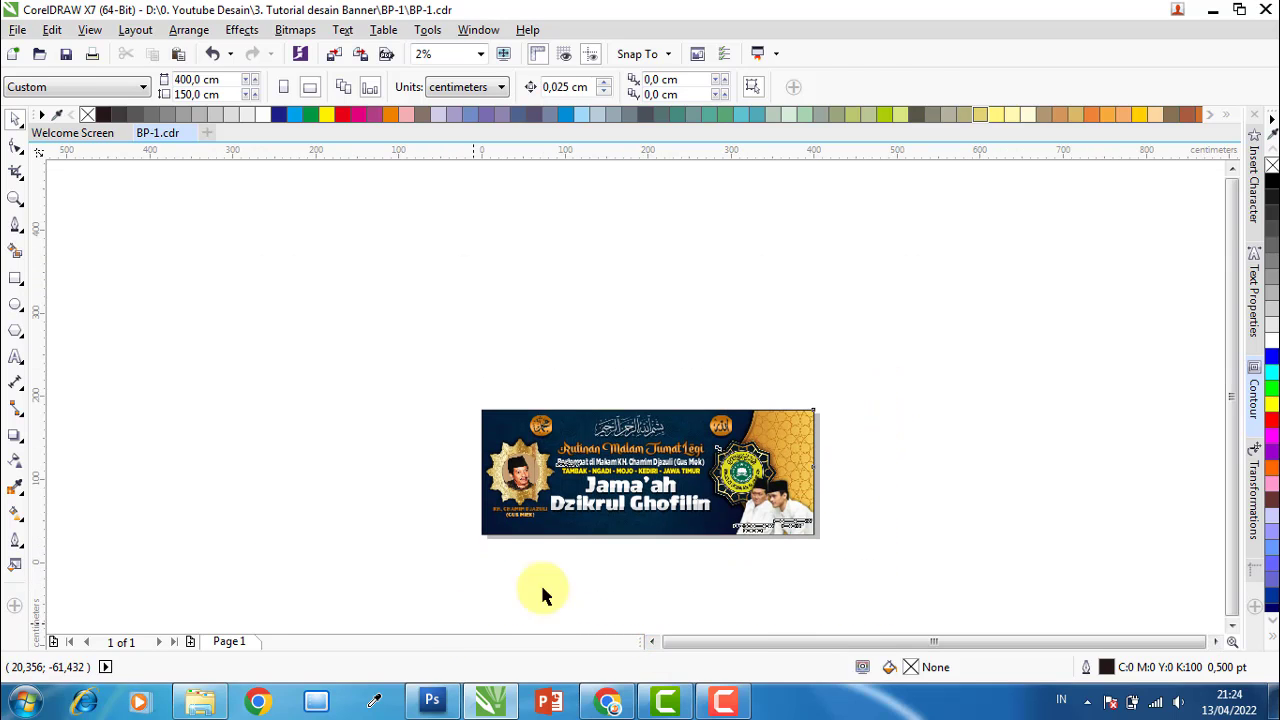
pyautogui.moveTo(772, 479); pyautogui.dragTo(425, 477)
pyautogui.click(616, 580)
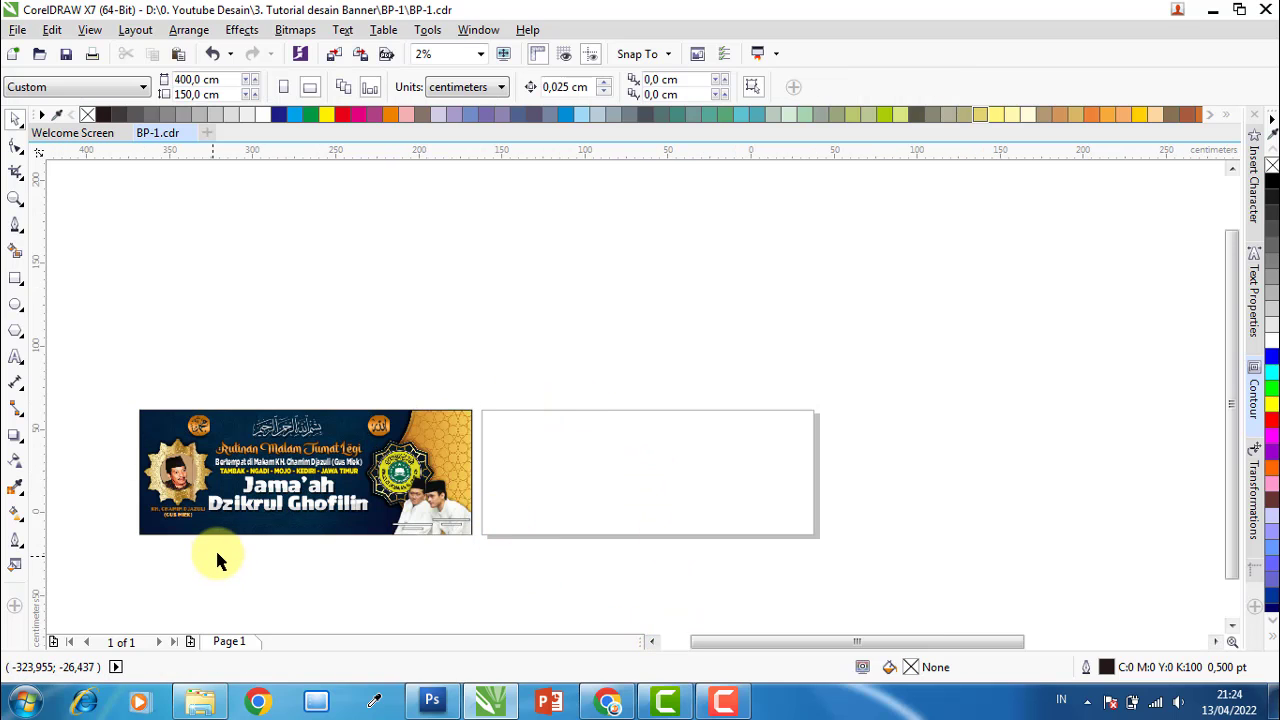
# Set the zoom level to 4% with the reference banner and blank page side by side, and check the page dimensions.
pyautogui.scroll(1, 217, 545)
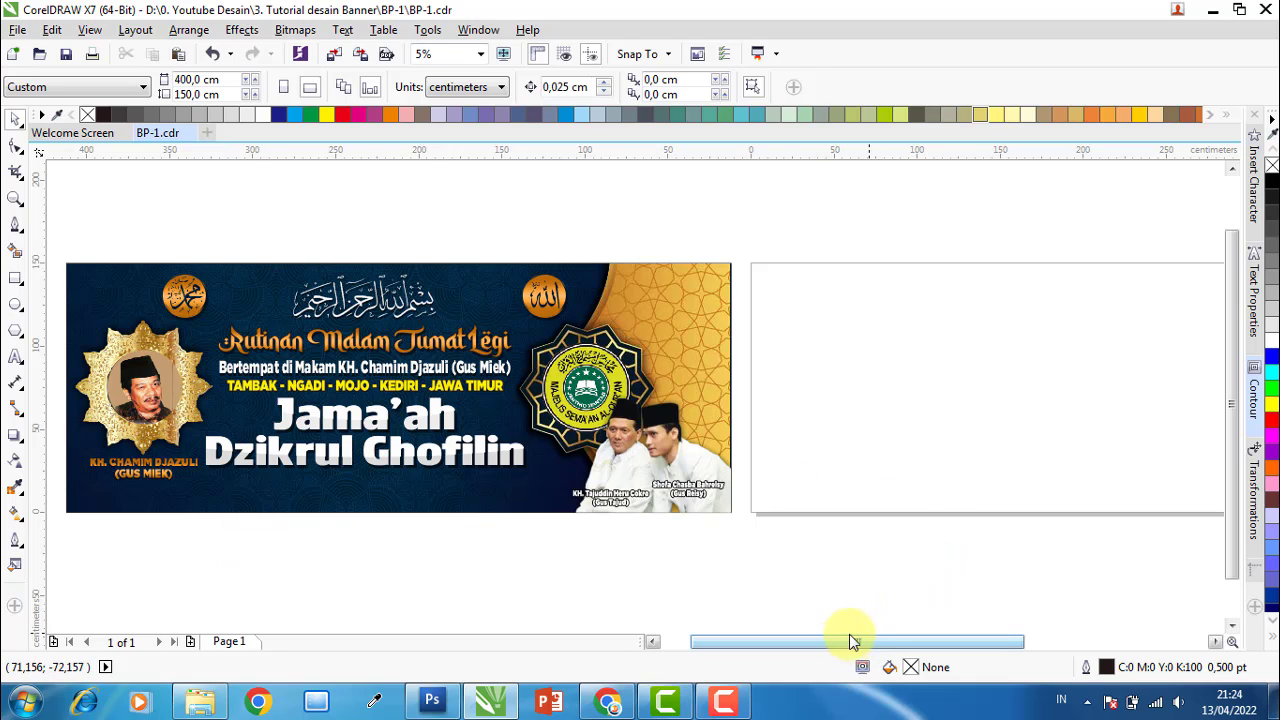
pyautogui.click(425, 53)
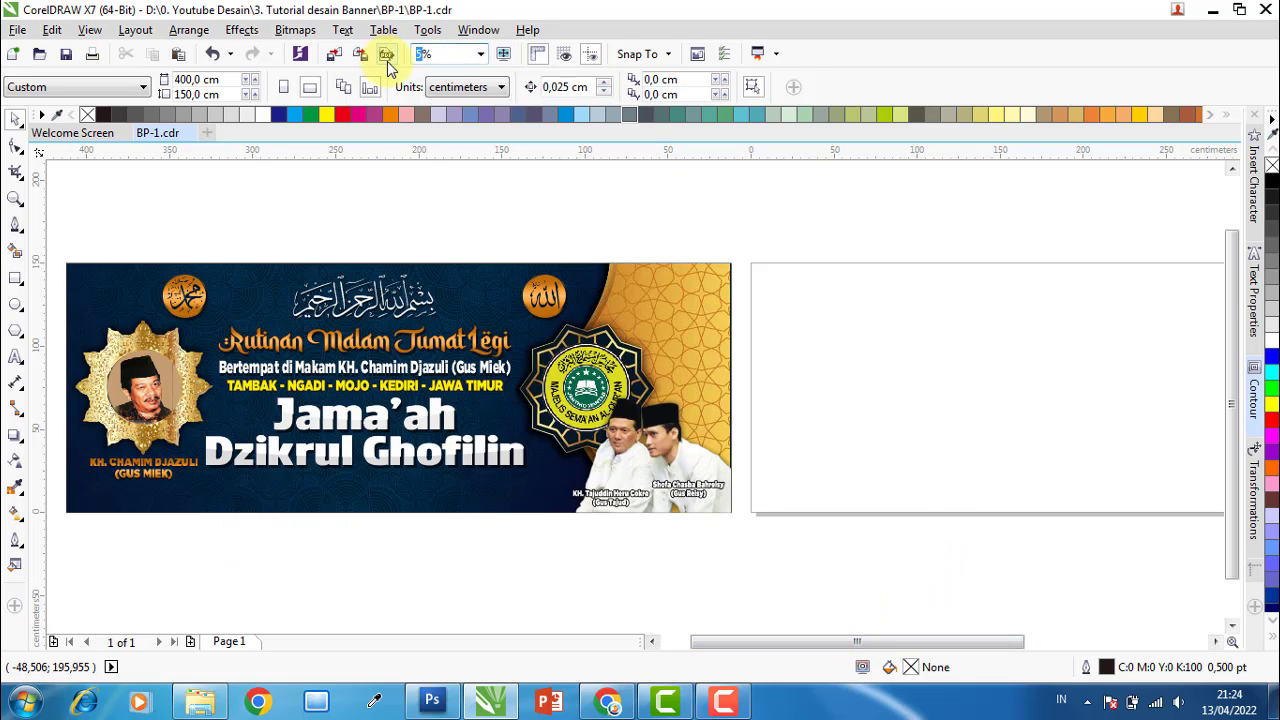
pyautogui.write('4')
pyautogui.press('Return')
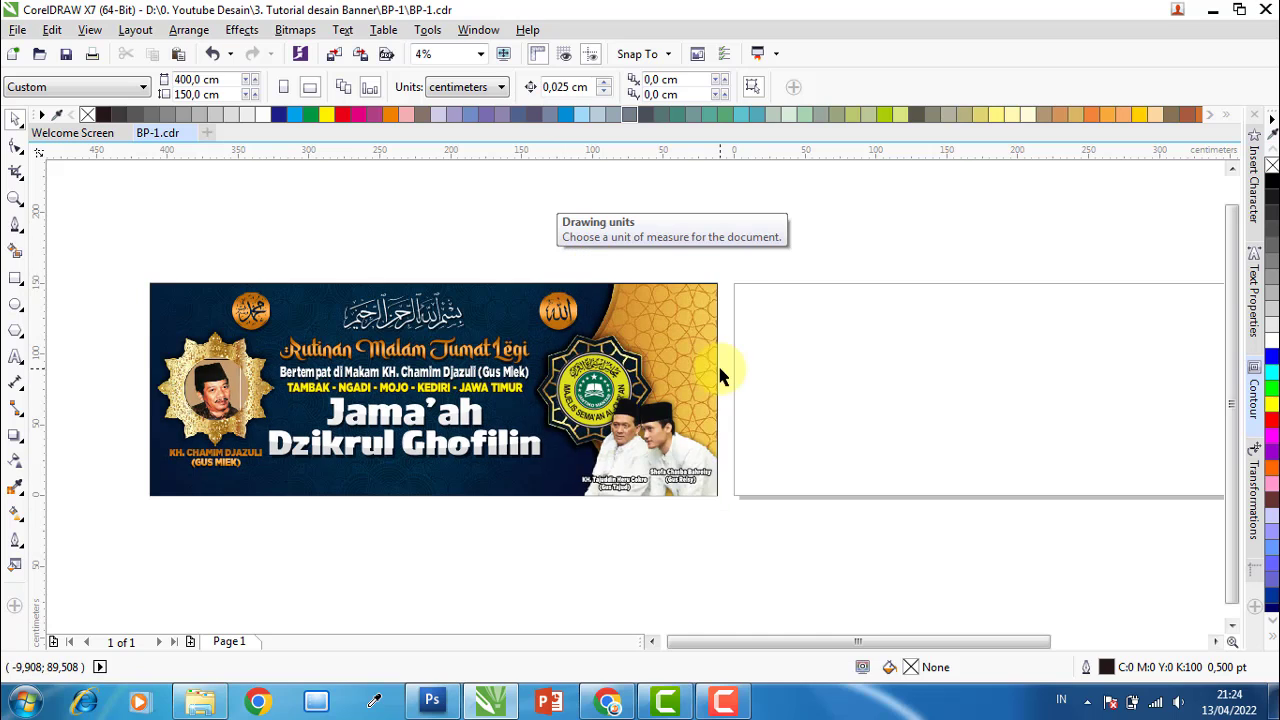
pyautogui.moveTo(837, 646); pyautogui.dragTo(872, 636)
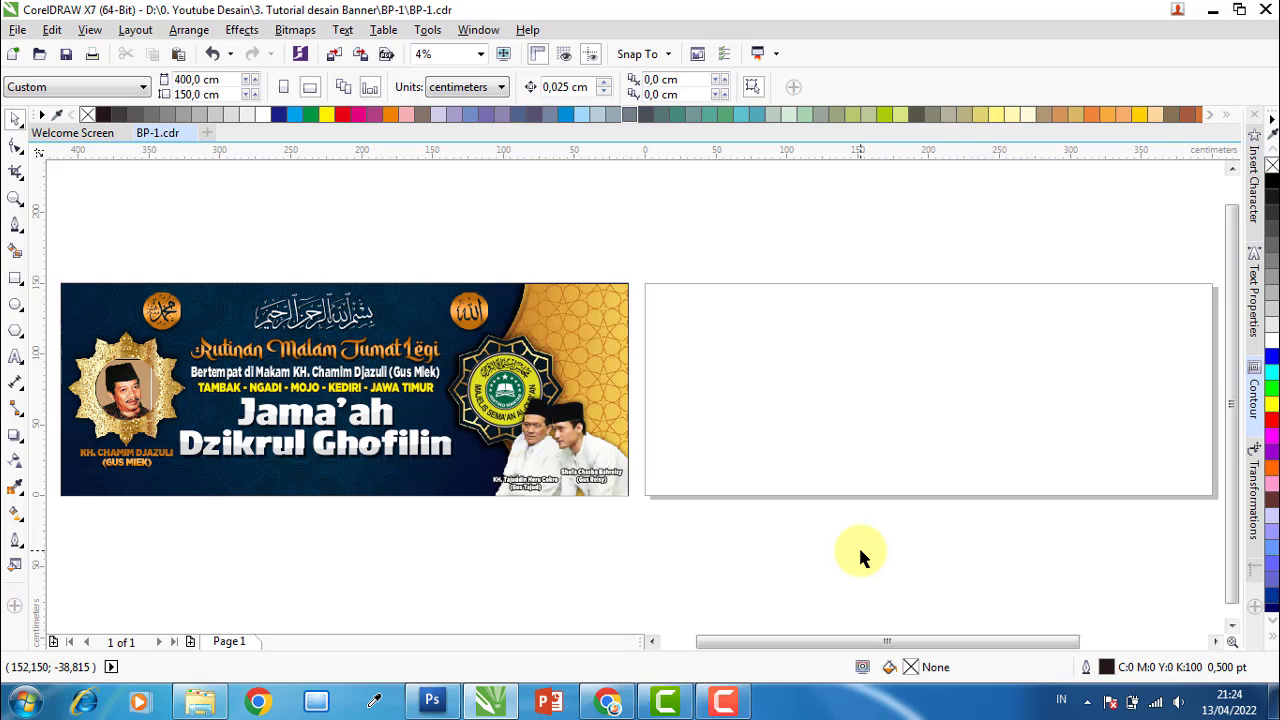
pyautogui.doubleClick(180, 79)
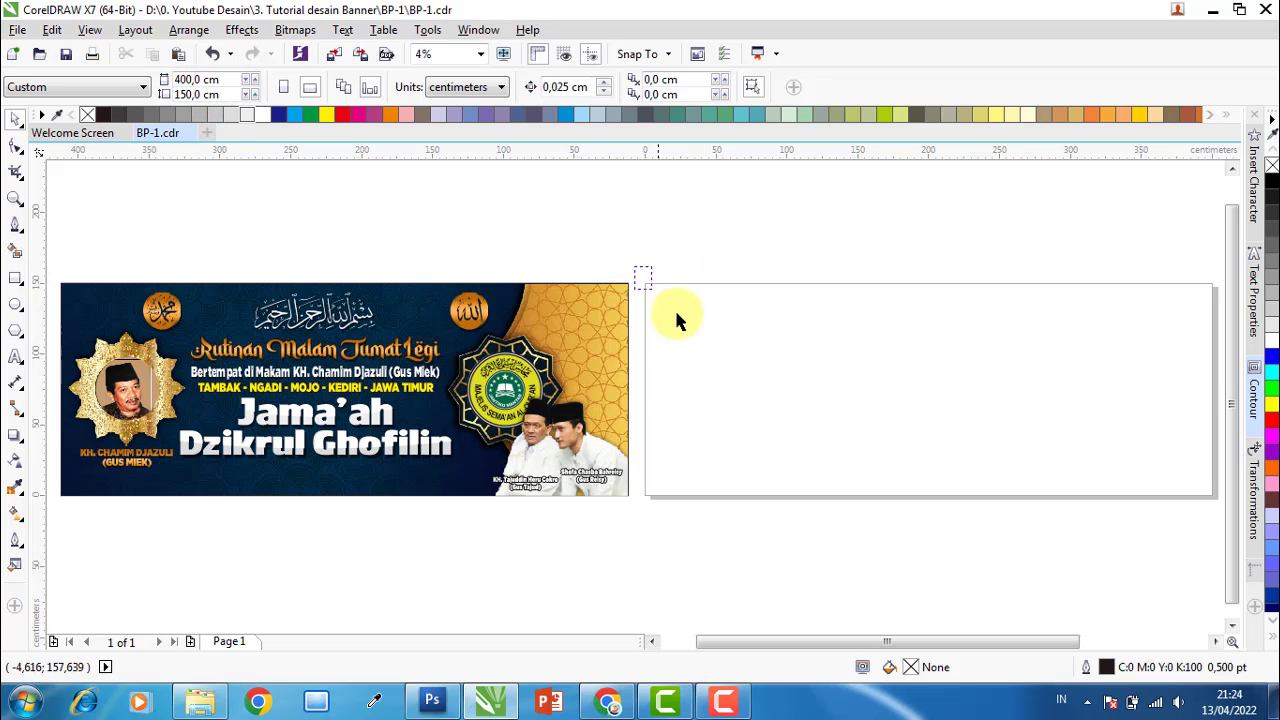
pyautogui.moveTo(676, 318); pyautogui.dragTo(765, 248)
# Switch to the BP-1 folder in Windows Explorer and import image 1 onto the blank CorelDRAW page.
pyautogui.click(200, 700)
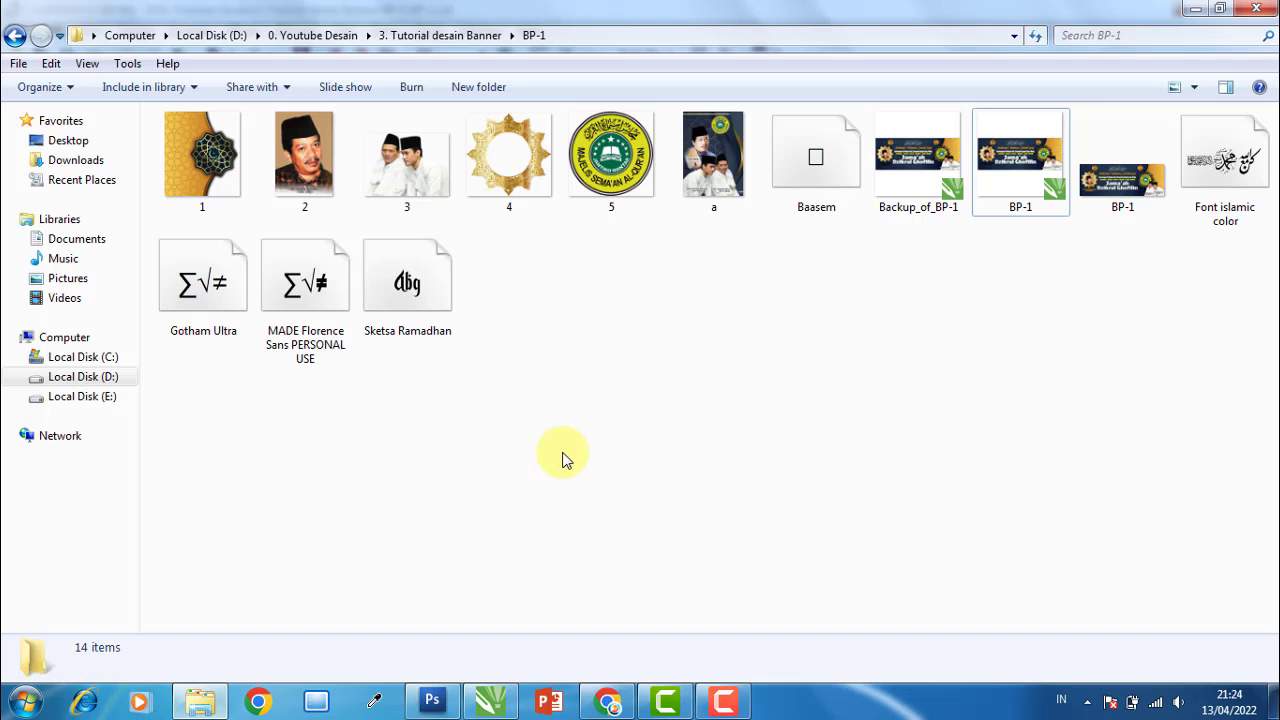
pyautogui.click(216, 166)
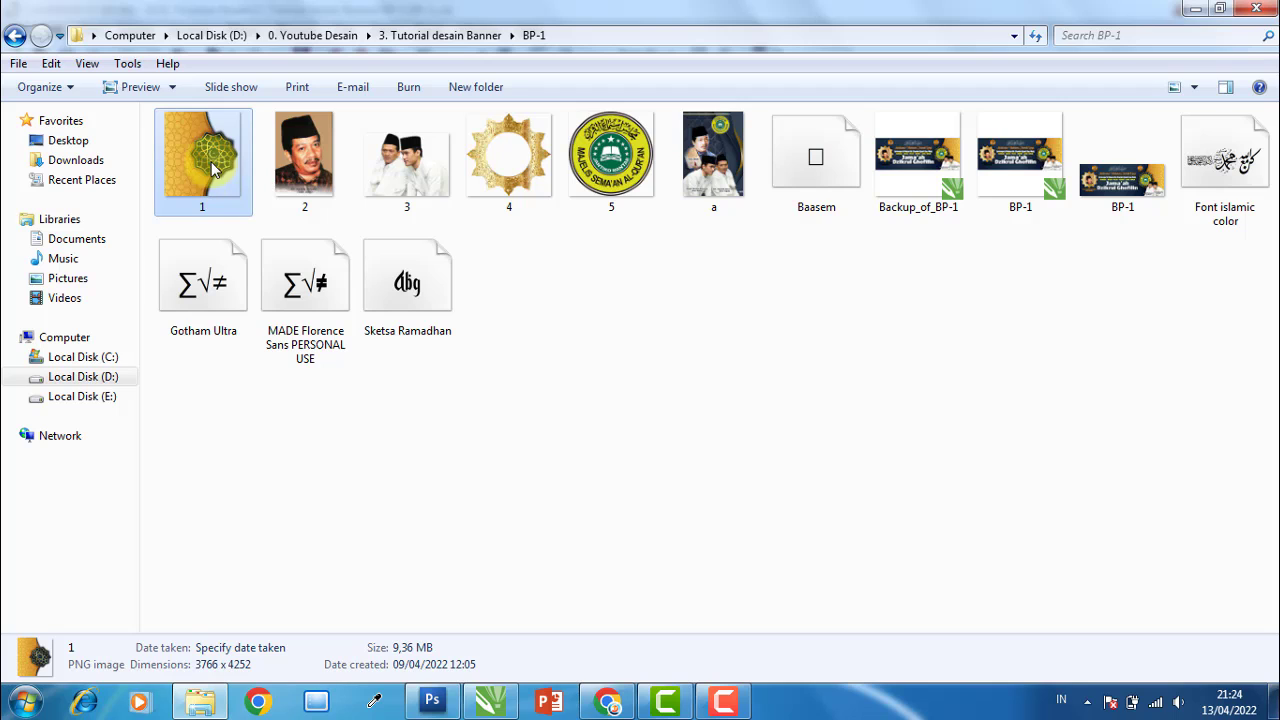
pyautogui.click(209, 441)
pyautogui.click(203, 161)
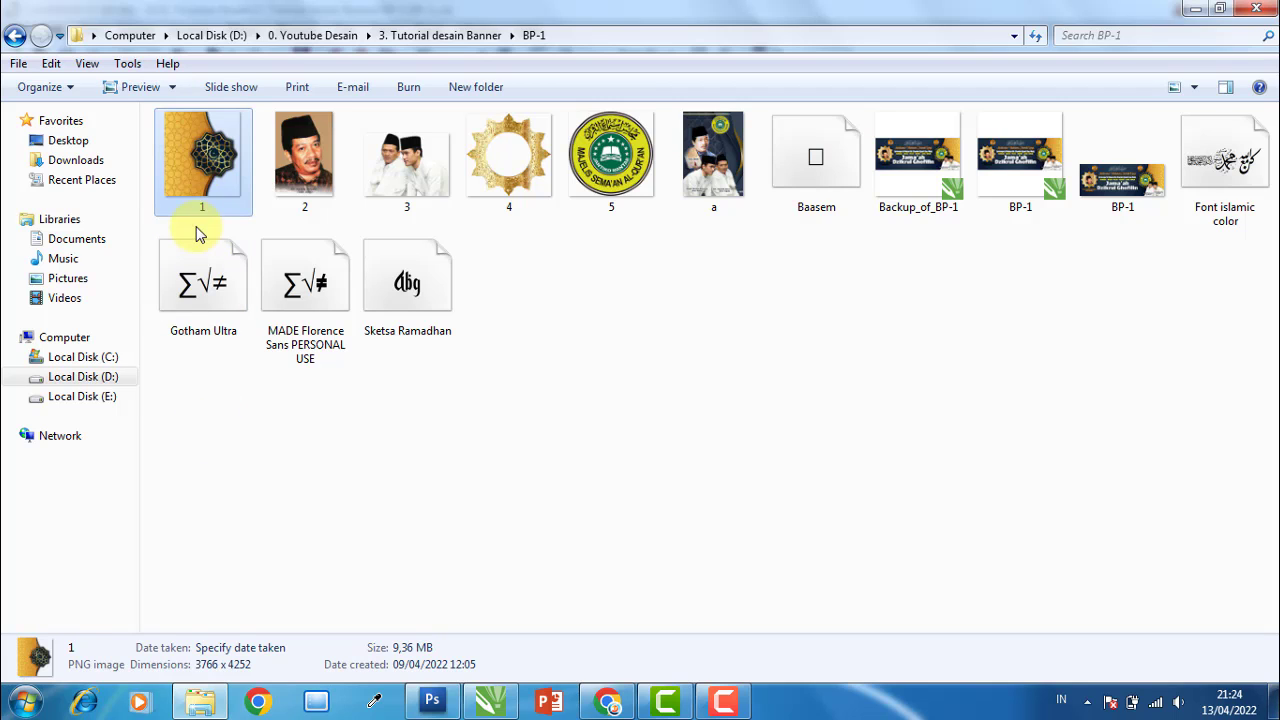
pyautogui.moveTo(200, 206); pyautogui.dragTo(810, 405)
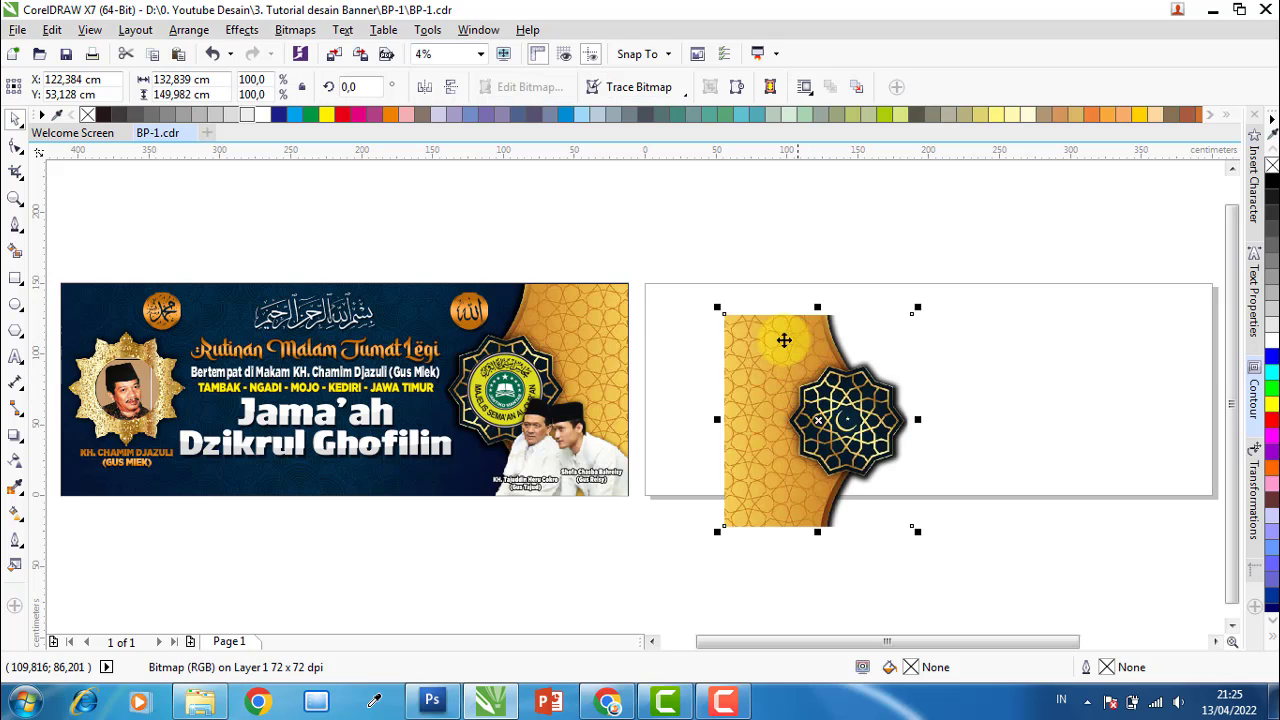
# Mirror the gold ornament image horizontally and move it lower on the page, over the bottom edge.
pyautogui.click(425, 93)
pyautogui.click(772, 222)
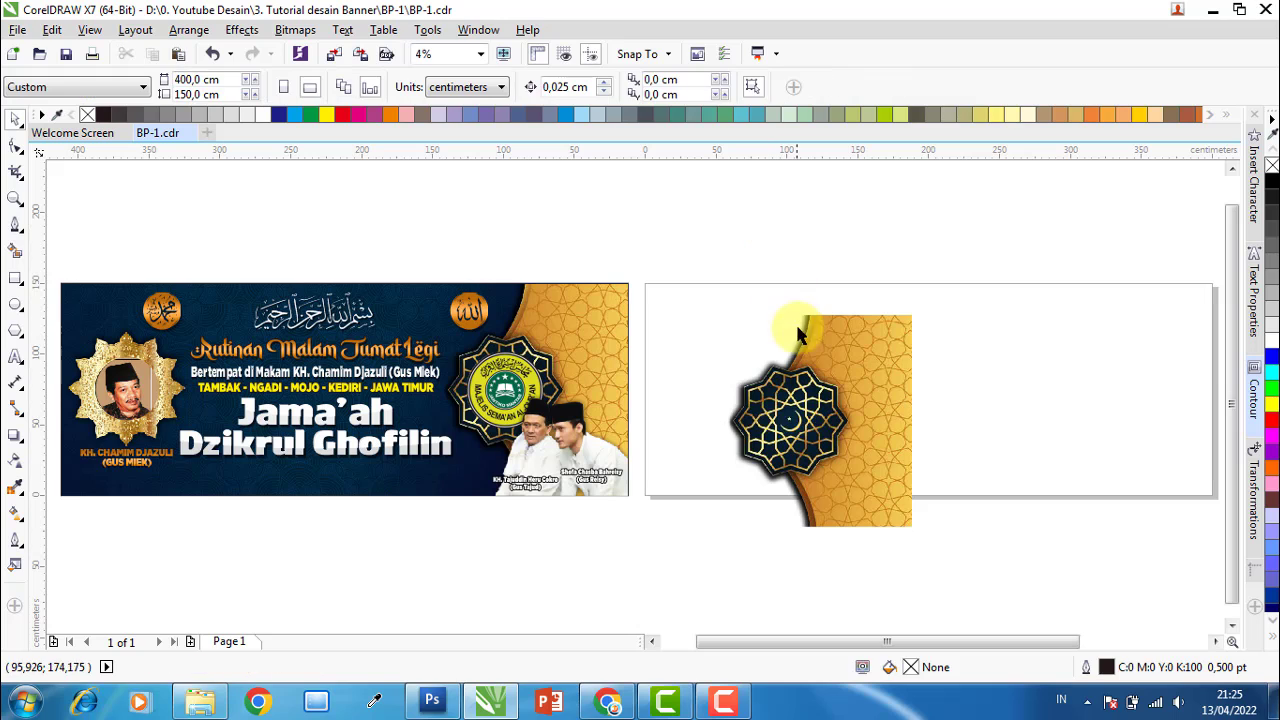
pyautogui.click(814, 339)
pyautogui.moveTo(814, 339); pyautogui.dragTo(914, 396)
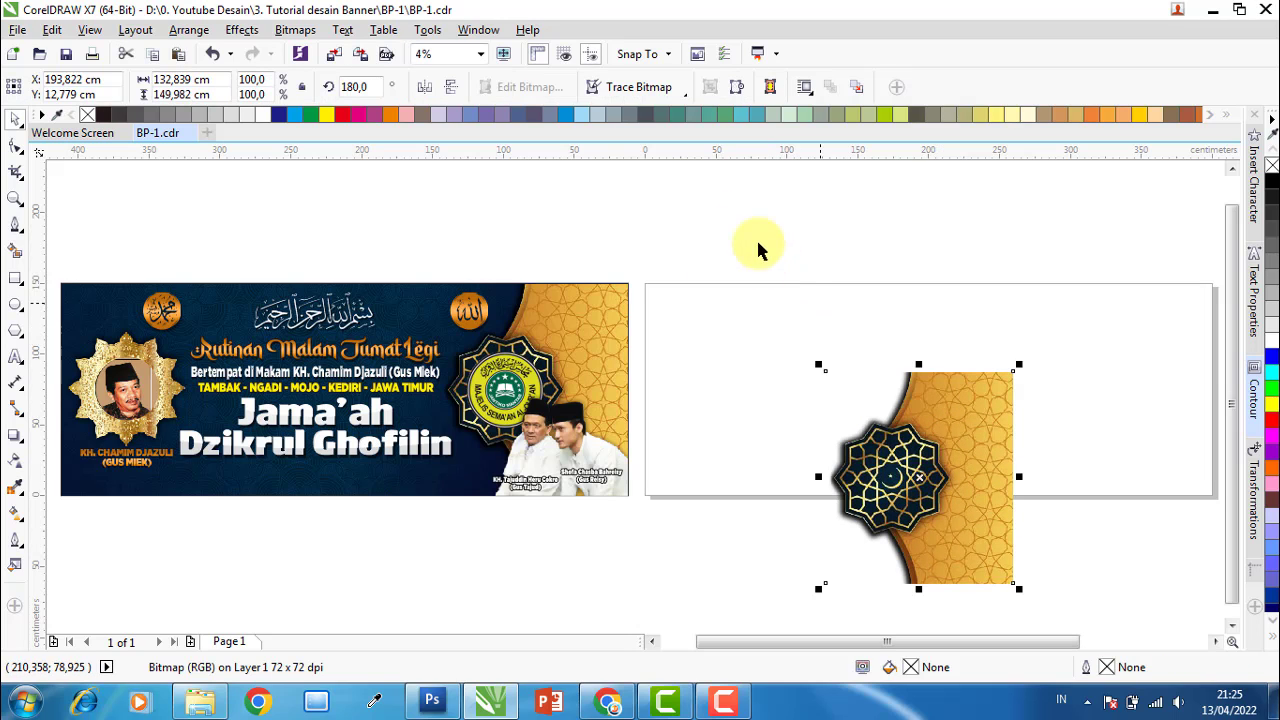
pyautogui.click(637, 257)
pyautogui.moveTo(635, 265); pyautogui.dragTo(688, 250)
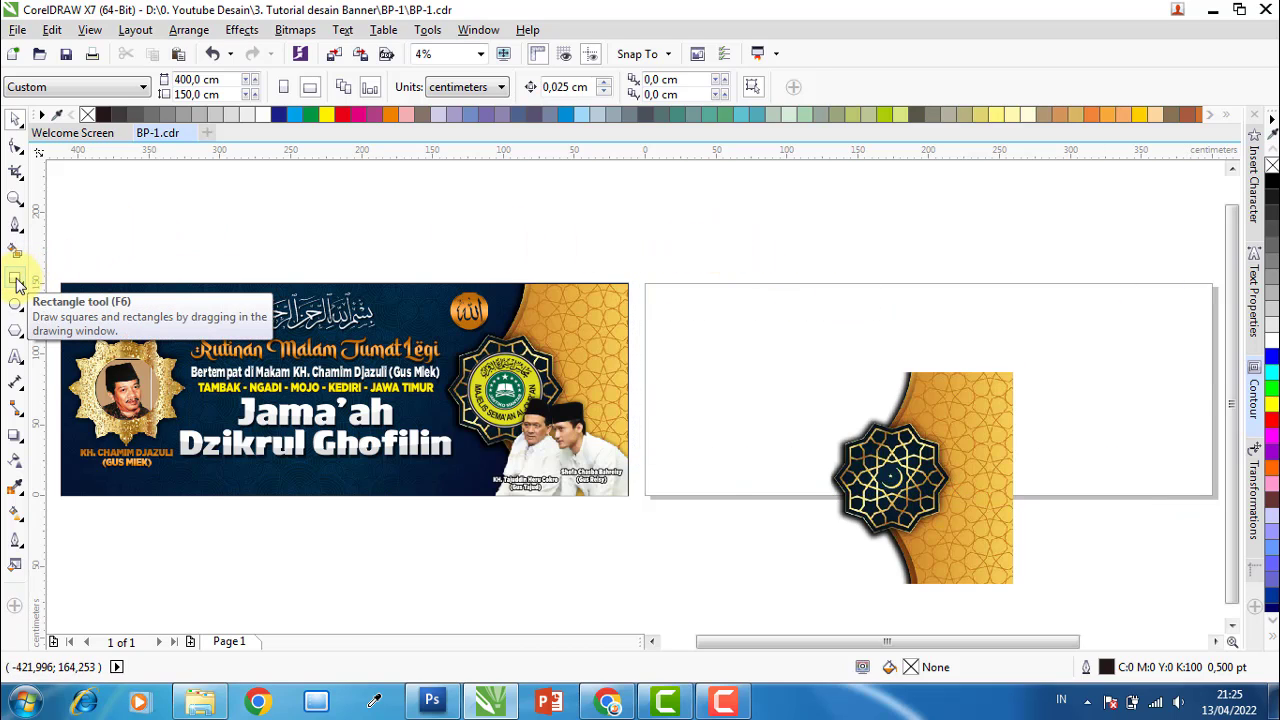
# Create a page-sized background rectangle of 400 x 150 cm behind the ornament image.
pyautogui.doubleClick(16, 283)
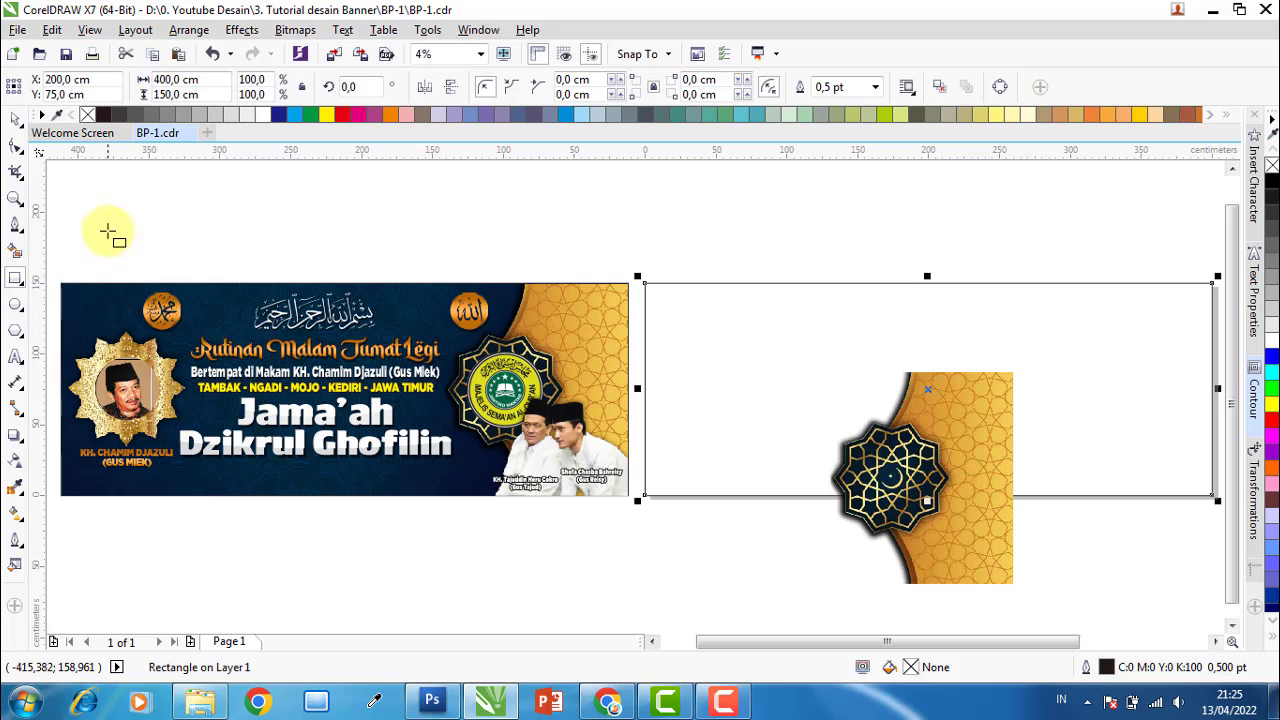
pyautogui.click(15, 119)
pyautogui.click(665, 282)
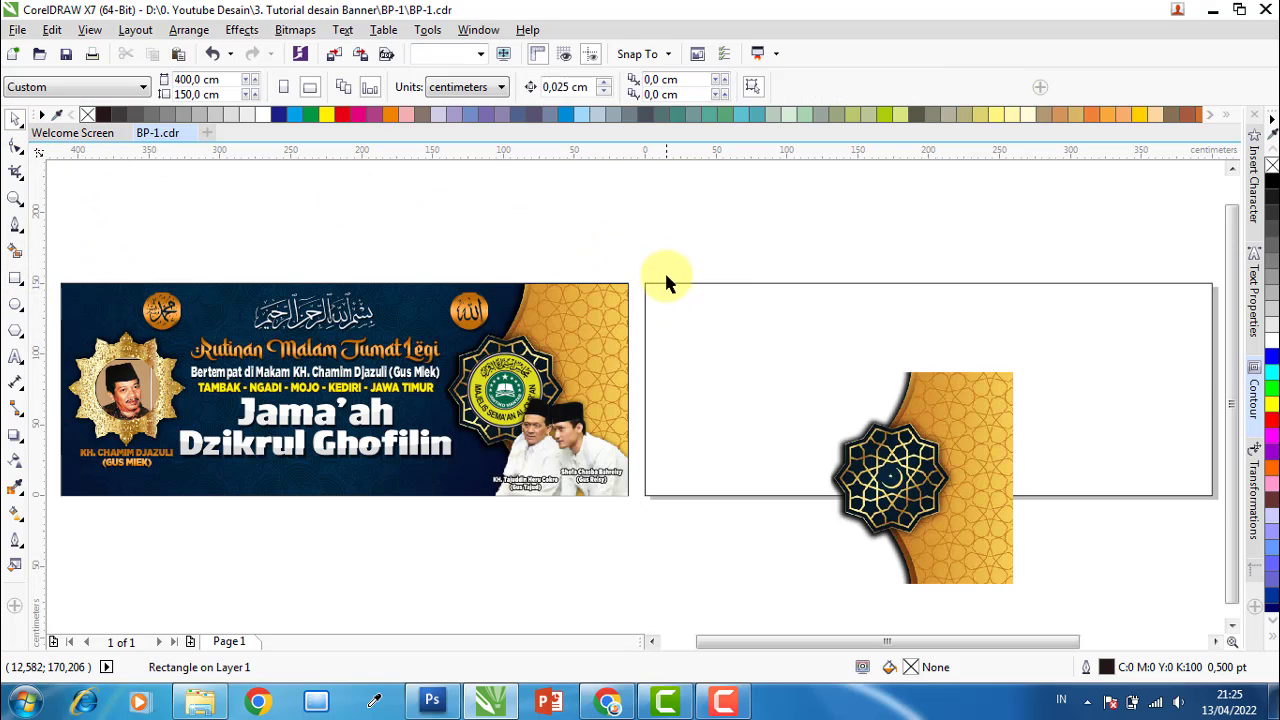
pyautogui.click(668, 294)
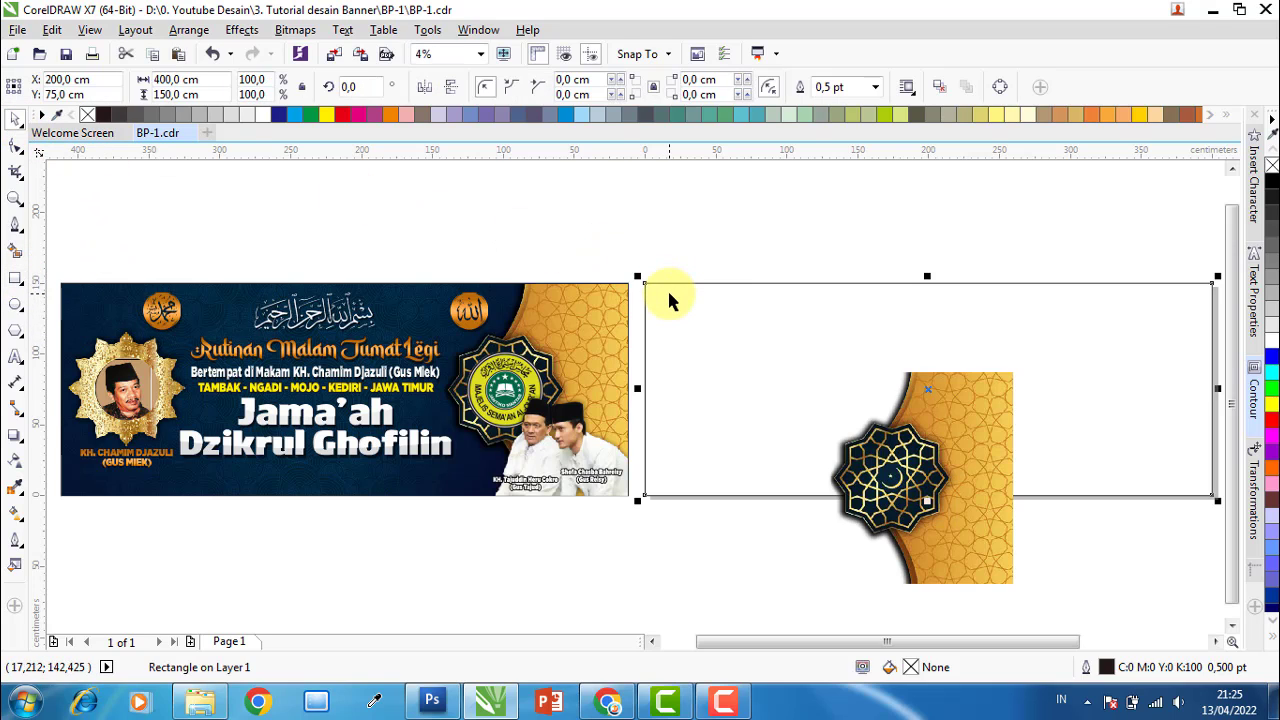
pyautogui.click(655, 249)
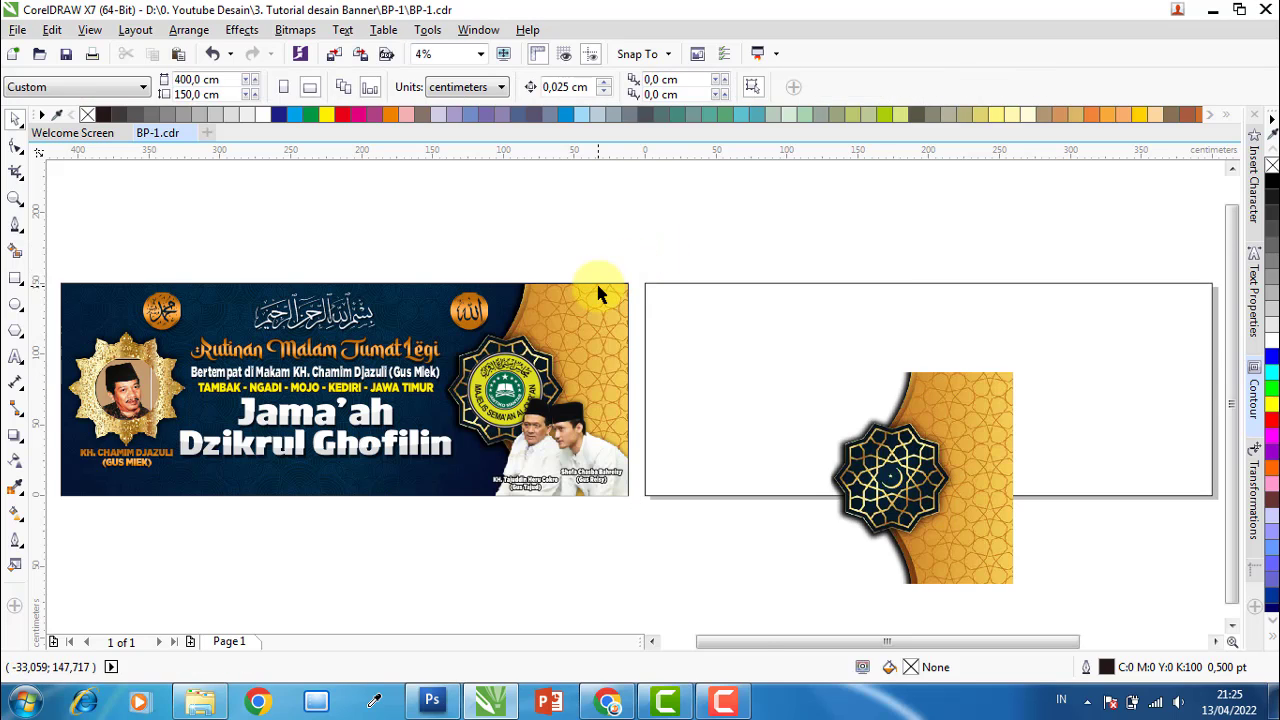
# Sample the dark navy background colour from the reference banner with the Color Eyedropper and apply it to the page rectangle.
pyautogui.scroll(1, 620, 292)
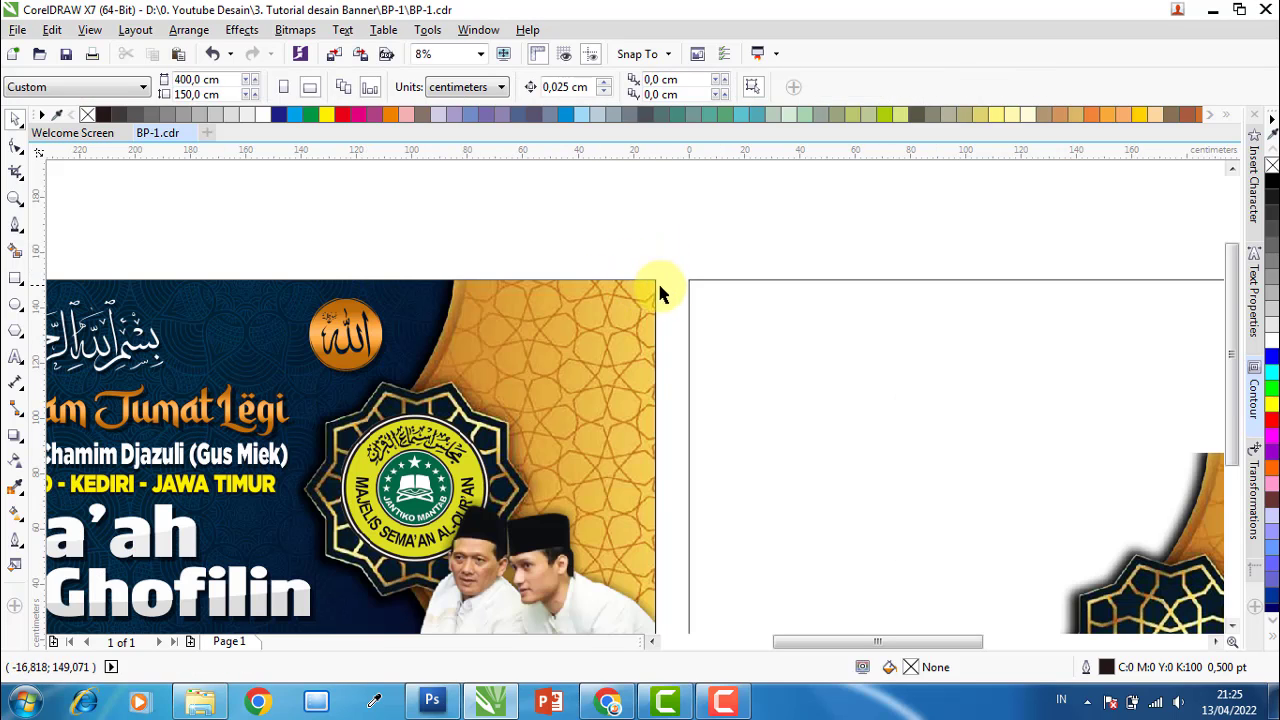
pyautogui.click(710, 297)
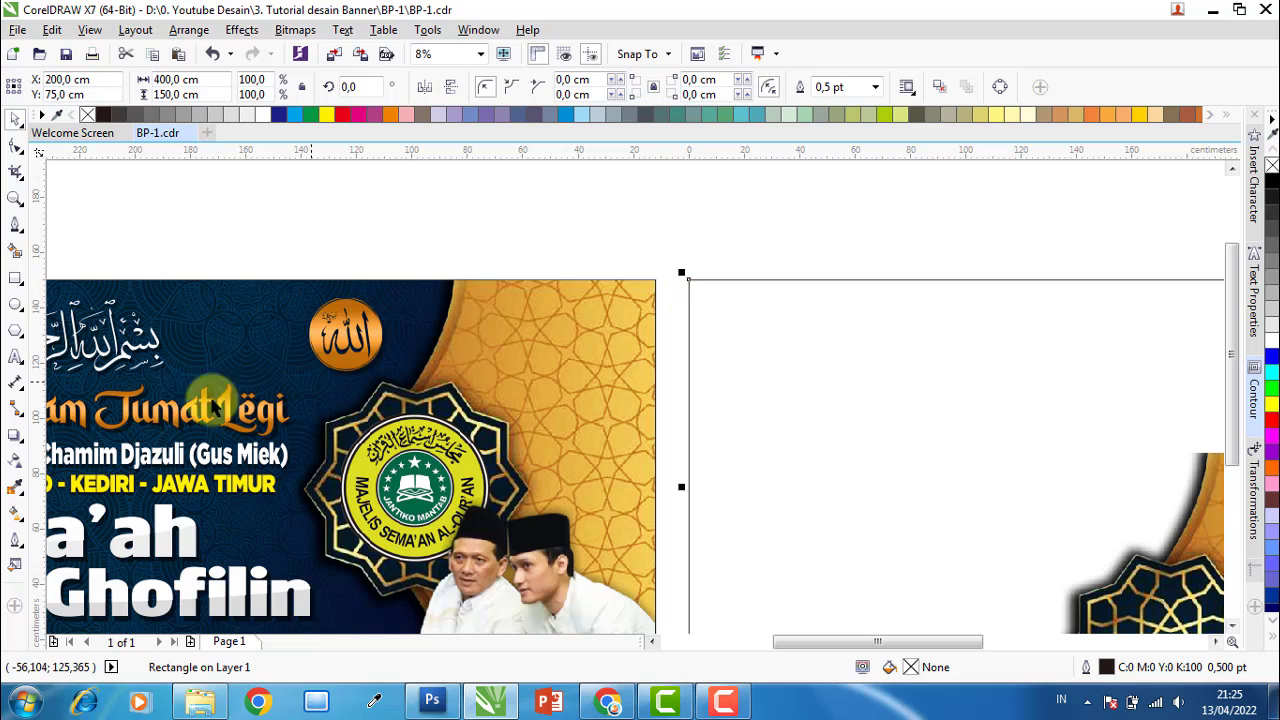
pyautogui.click(17, 487)
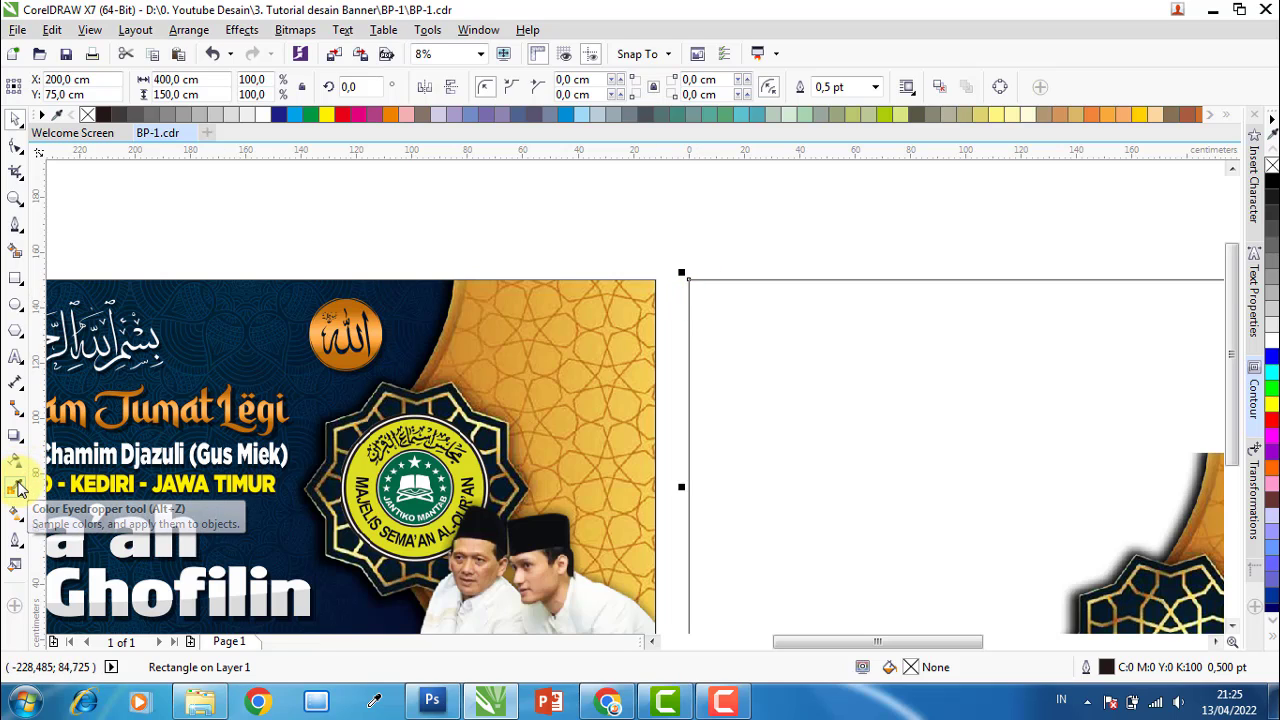
pyautogui.click(44, 517)
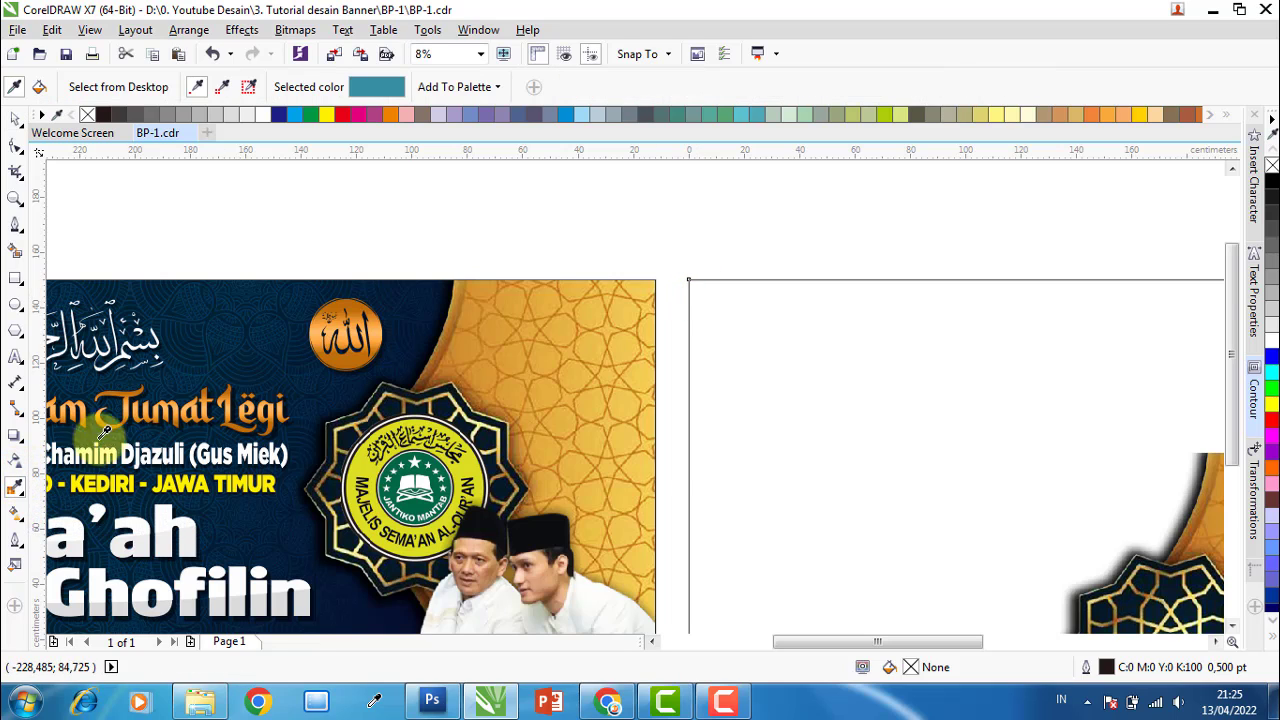
pyautogui.click(247, 316)
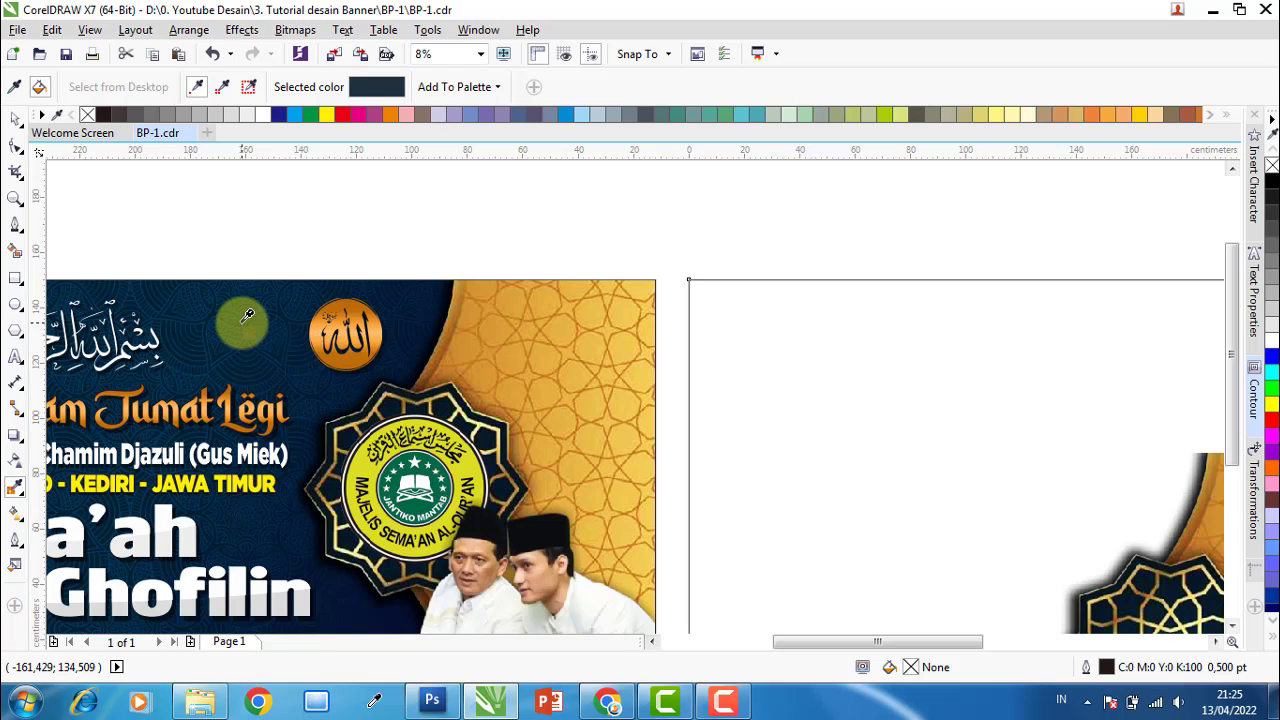
pyautogui.click(786, 323)
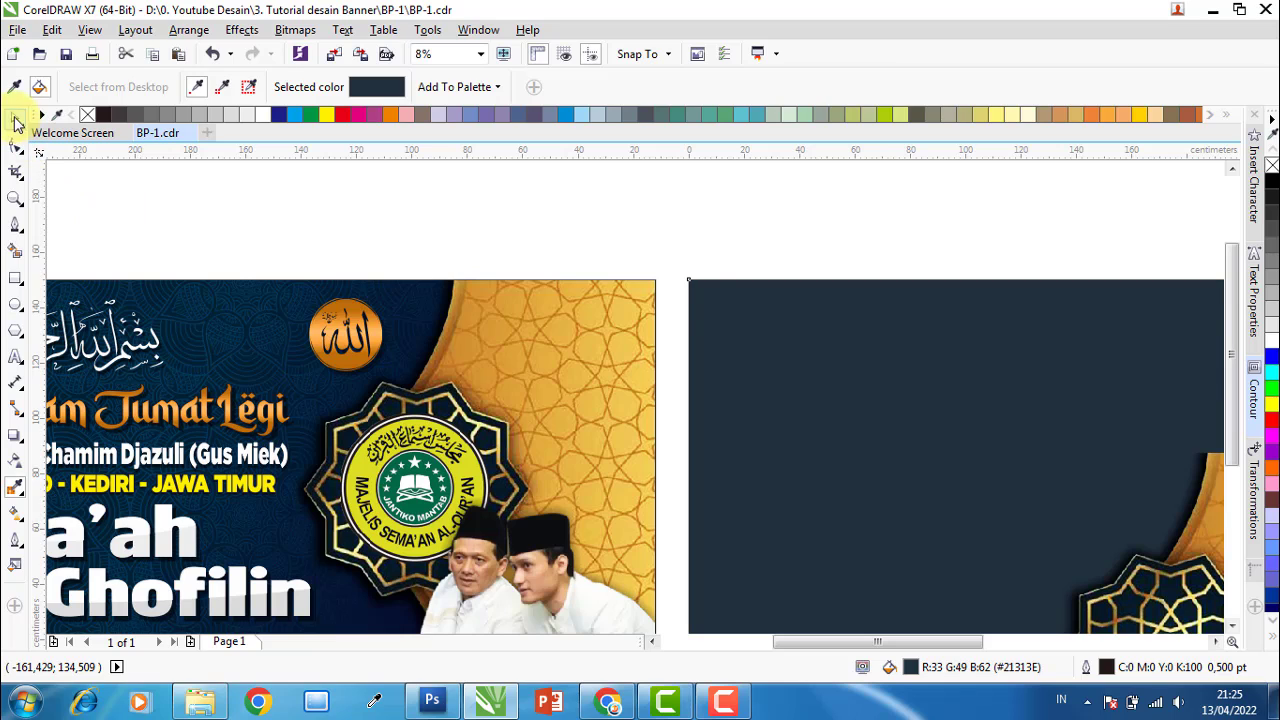
# Remove the outline from the dark background rectangle.
pyautogui.click(15, 120)
pyautogui.click(688, 285)
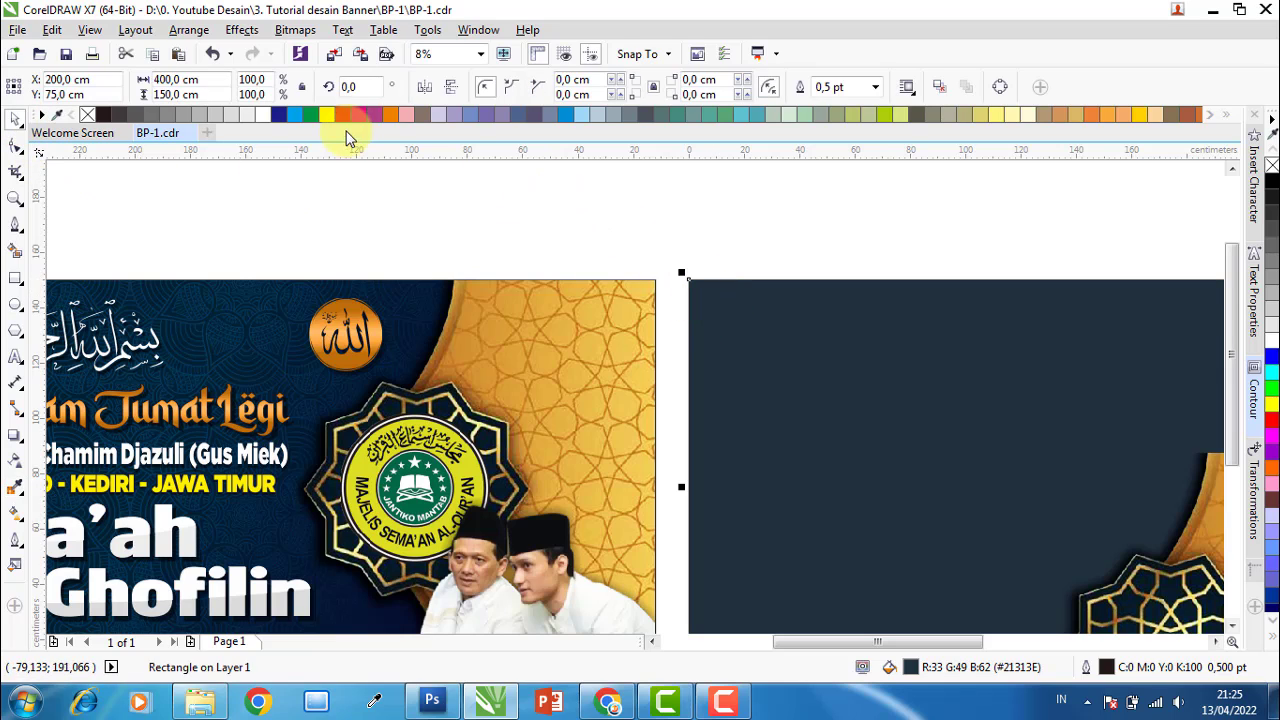
pyautogui.click(548, 243)
# Change the background rectangle's fill to the CMYK model with C 100, M 87, Y 66, K 50.
pyautogui.click(739, 315)
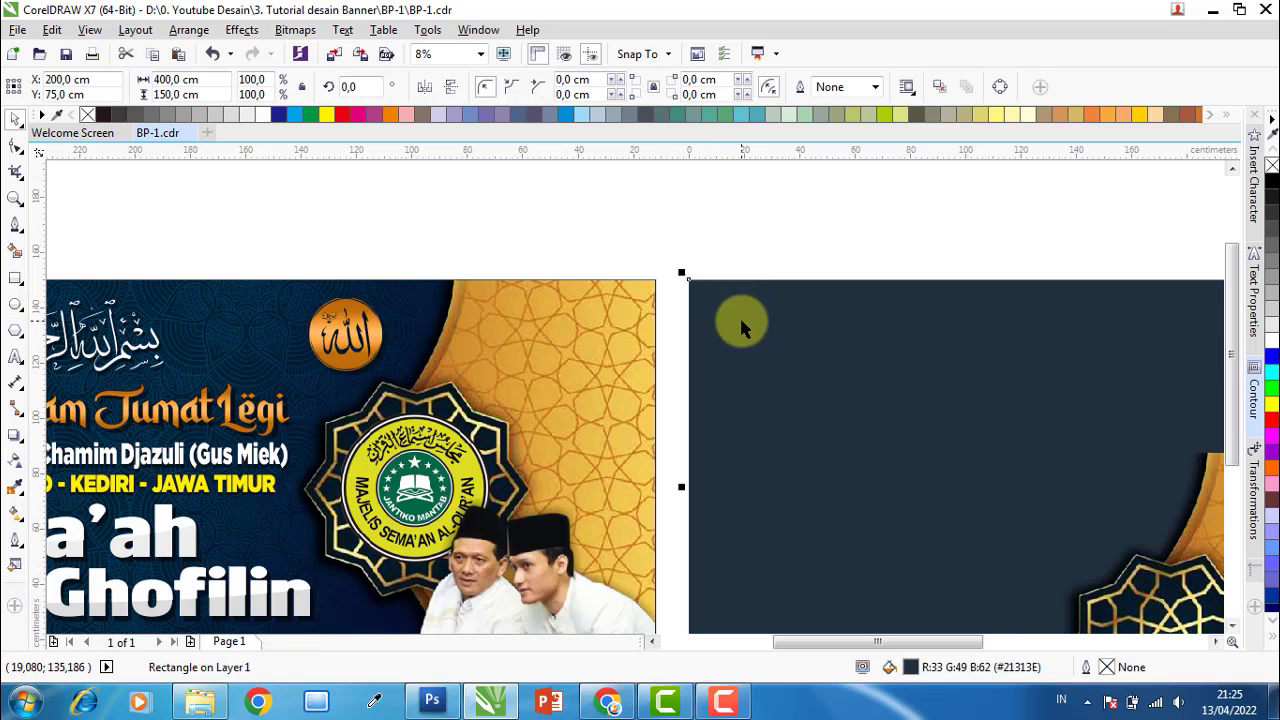
pyautogui.doubleClick(889, 667)
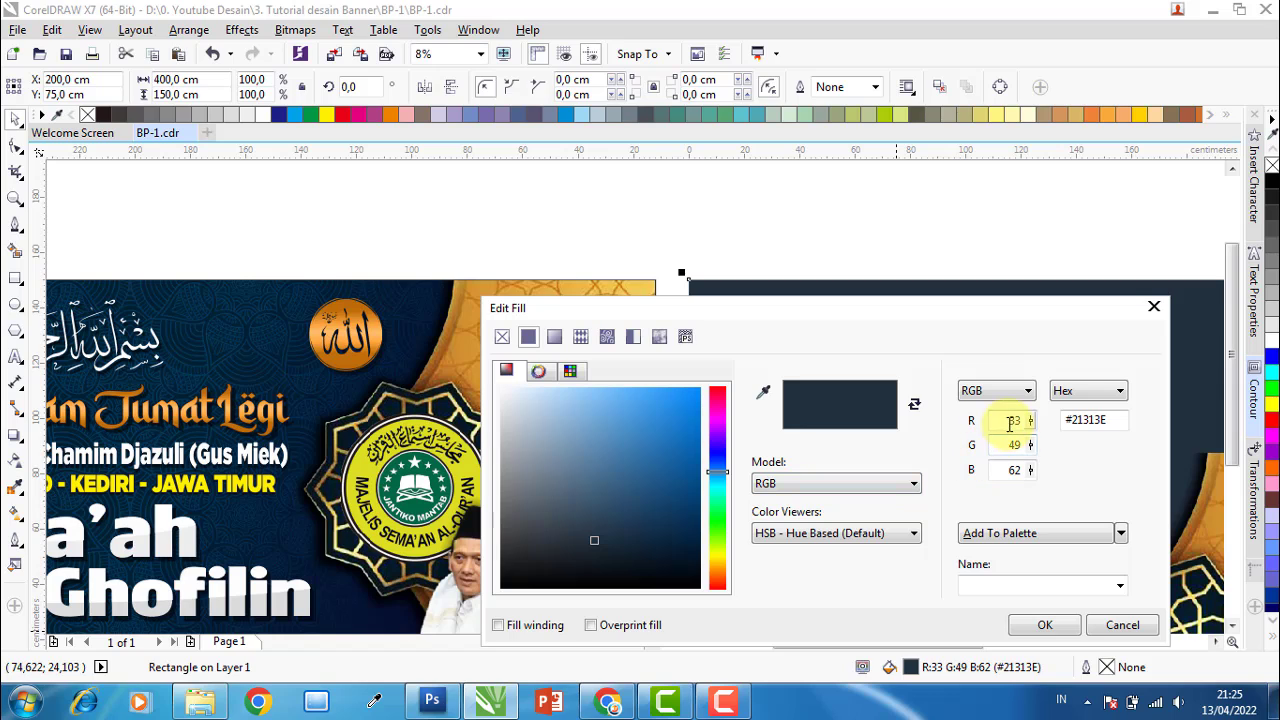
pyautogui.click(880, 493)
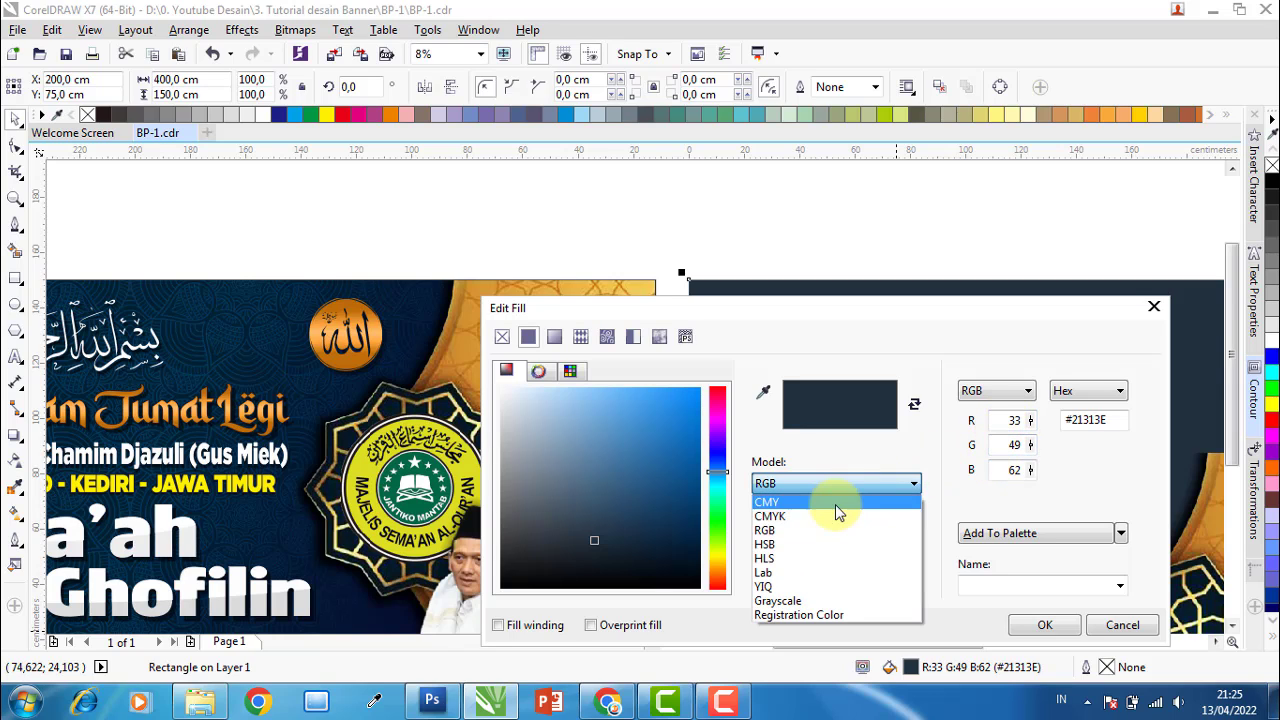
pyautogui.click(818, 512)
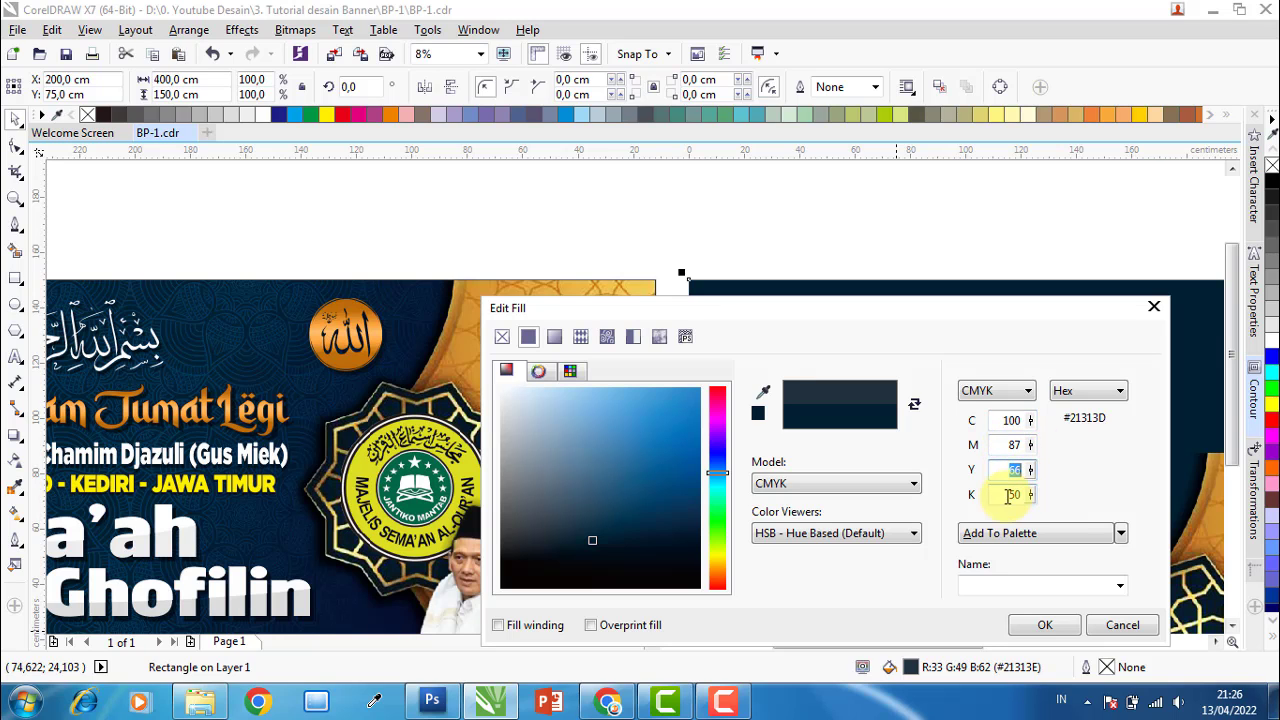
pyautogui.moveTo(828, 316); pyautogui.dragTo(626, 248)
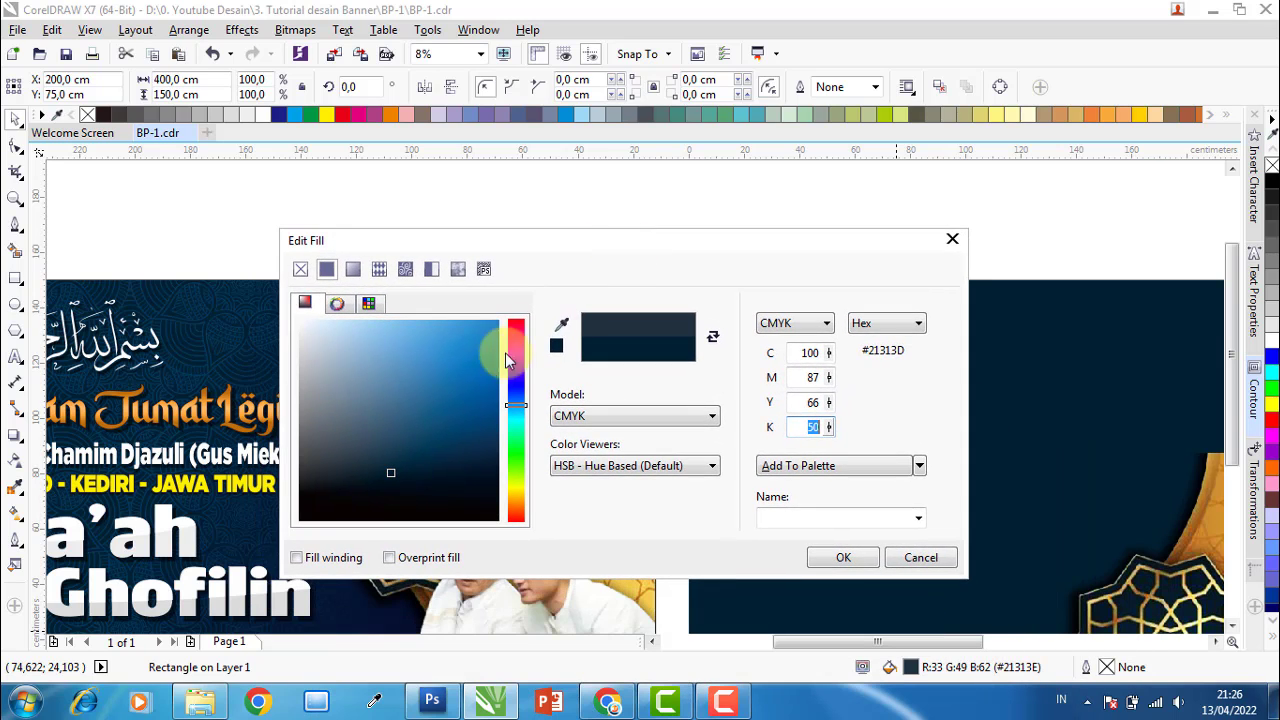
pyautogui.click(845, 559)
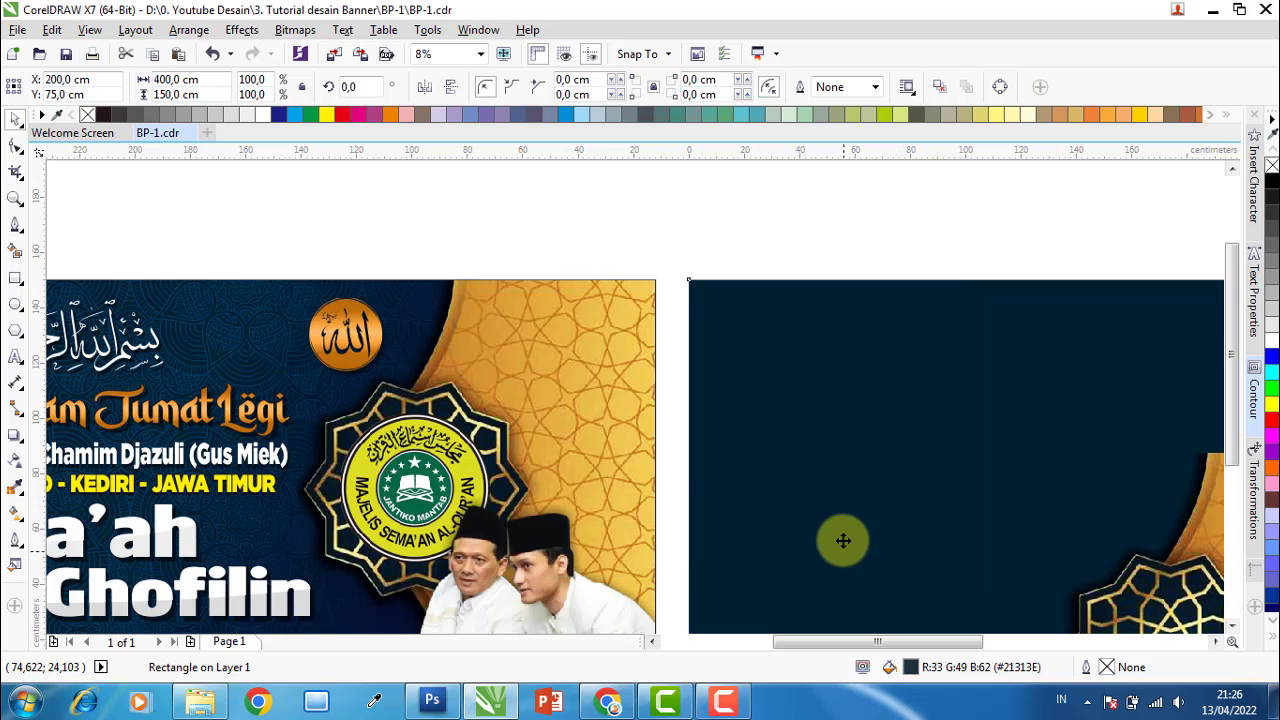
pyautogui.click(747, 244)
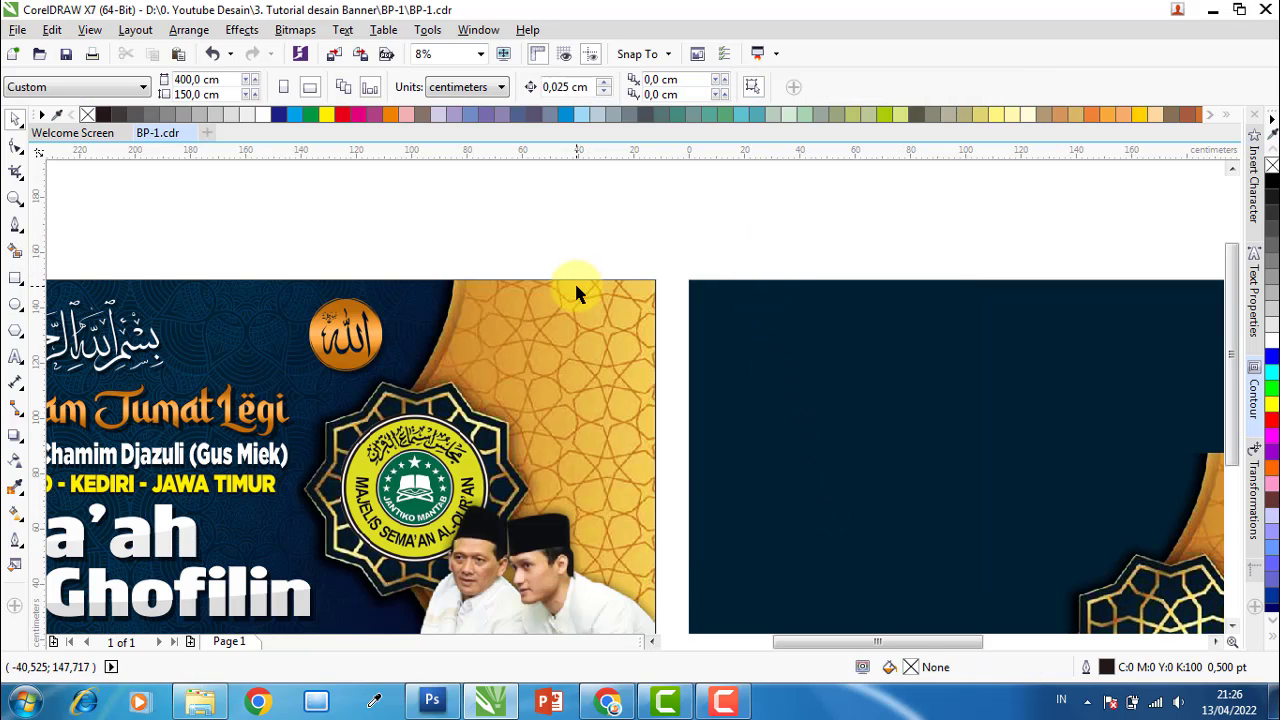
# Align the gold ornament image to the right and top edges of the background rectangle.
pyautogui.scroll(-2, 551, 240)
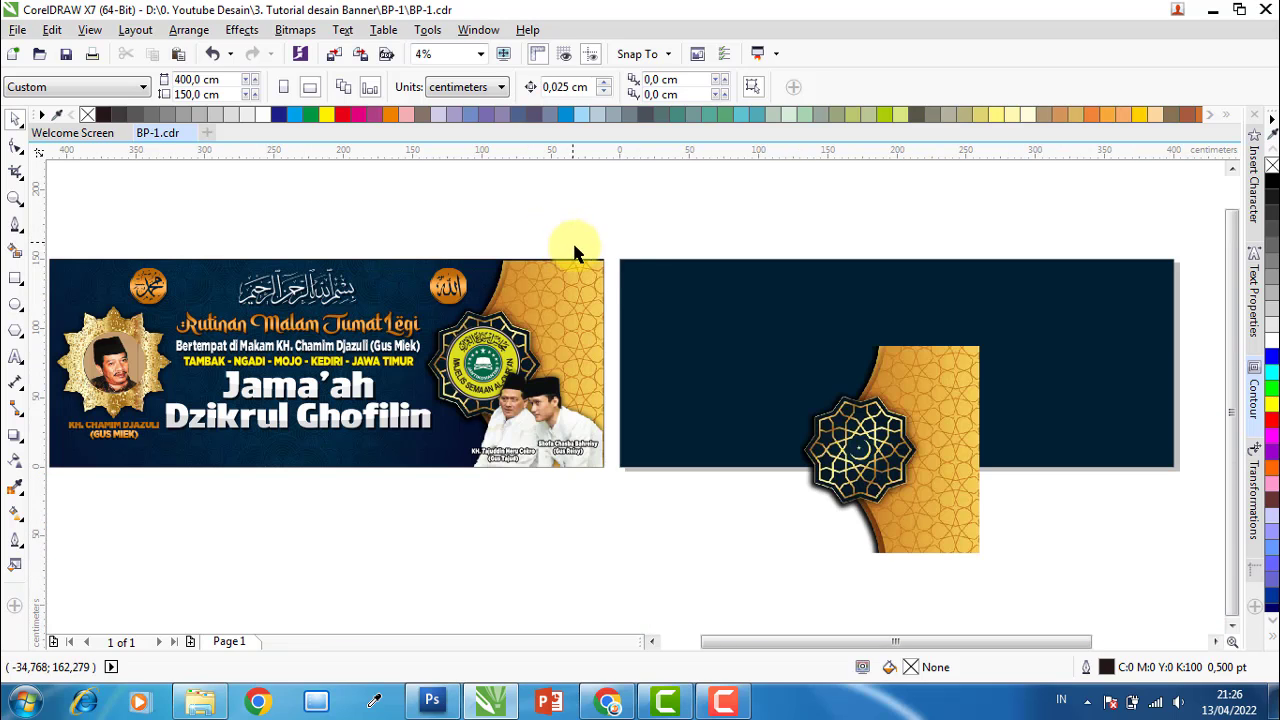
pyautogui.click(930, 382)
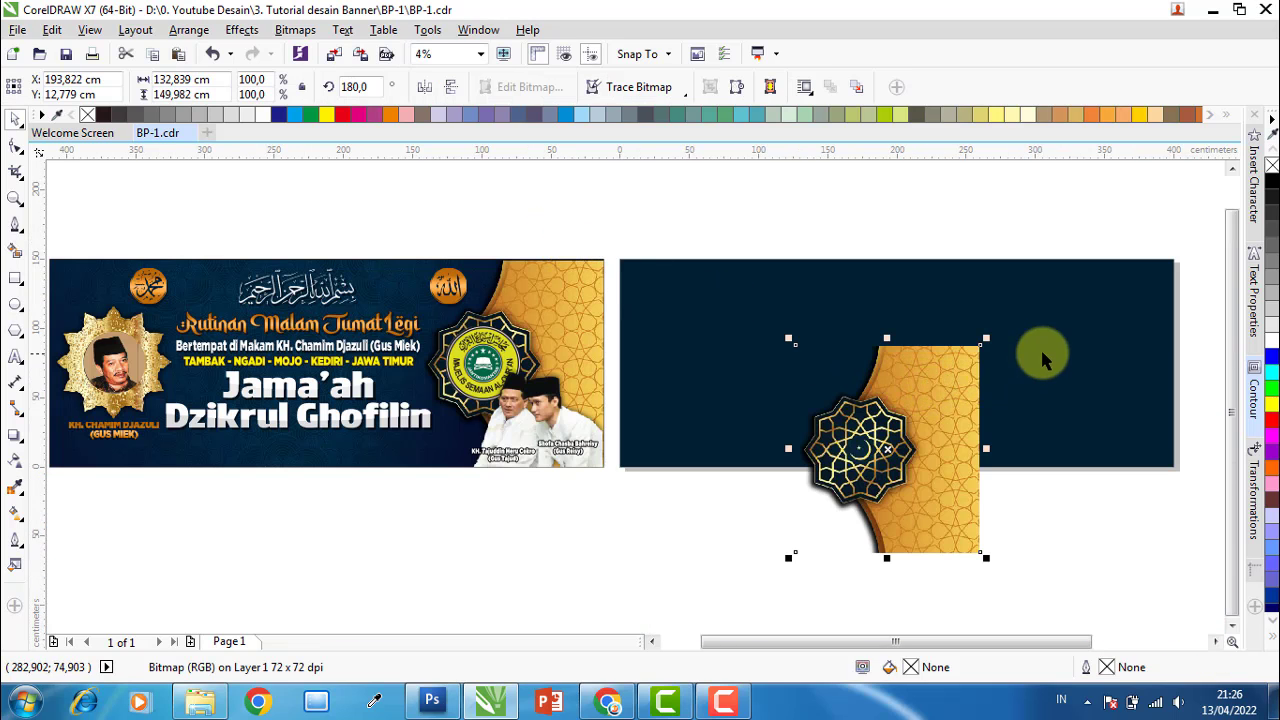
pyautogui.keyDown('shift'); pyautogui.click(1108, 308); pyautogui.keyUp('shift')
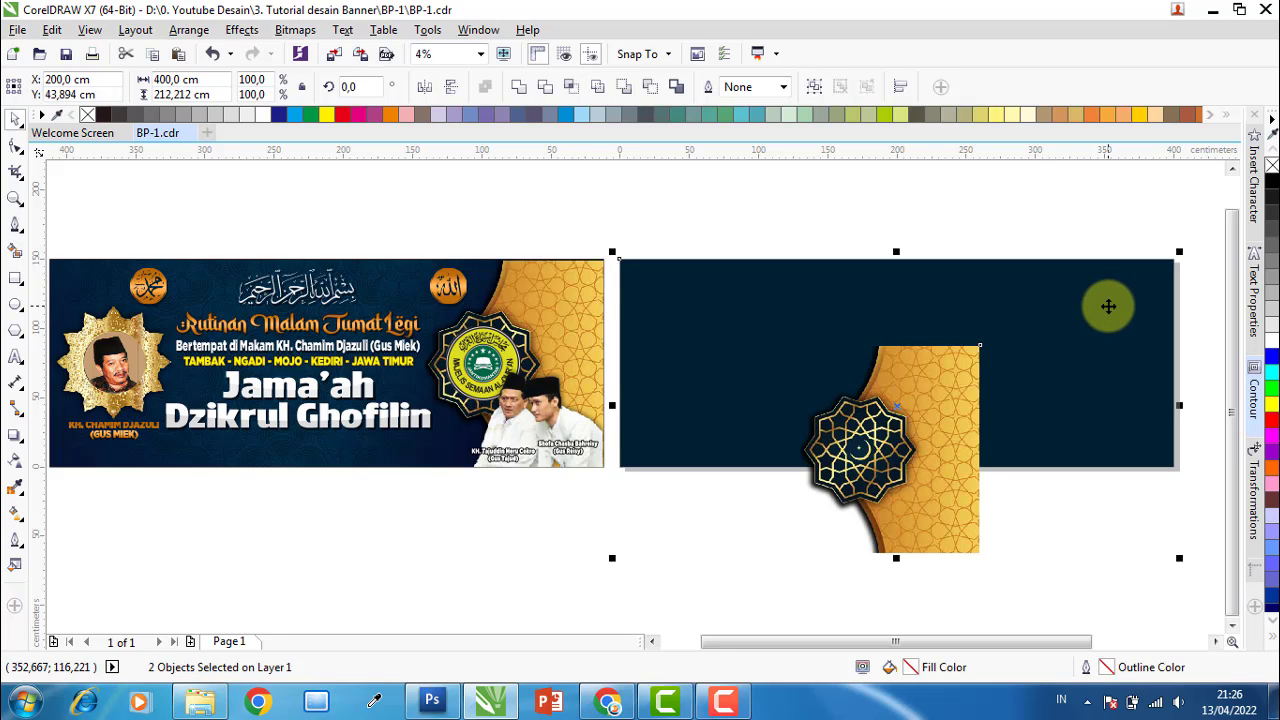
pyautogui.press('r')
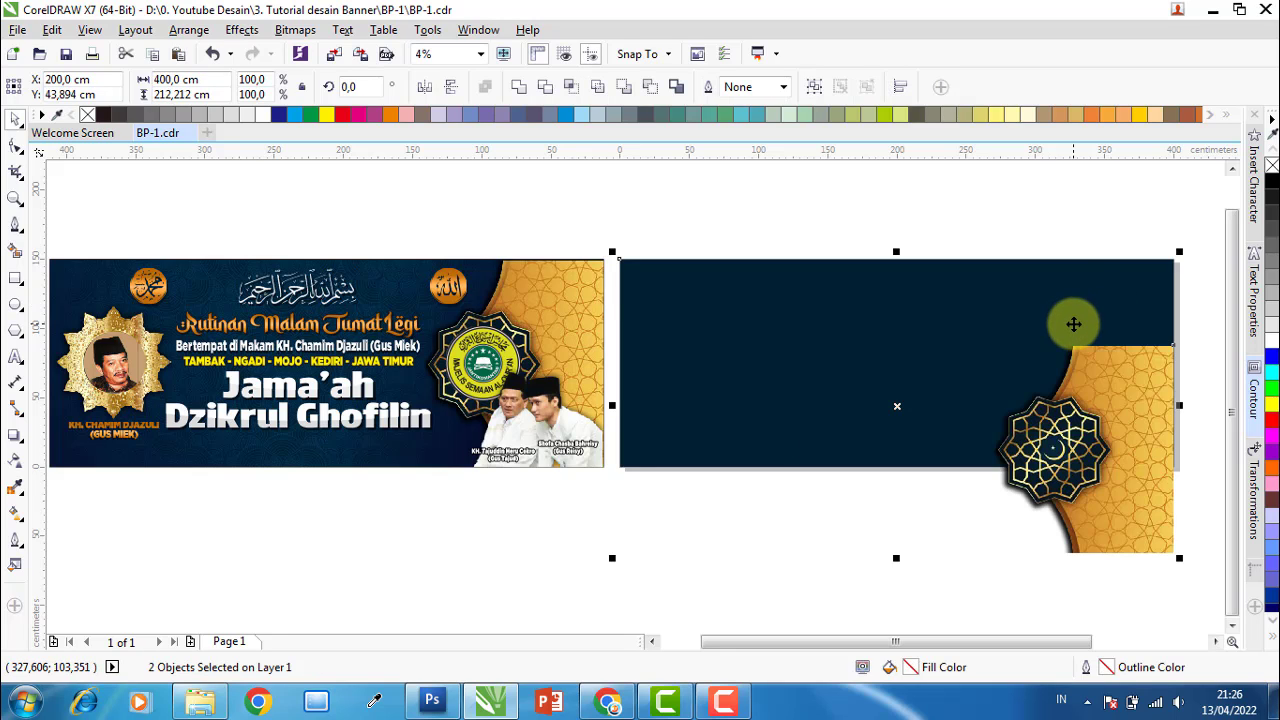
pyautogui.press('t')
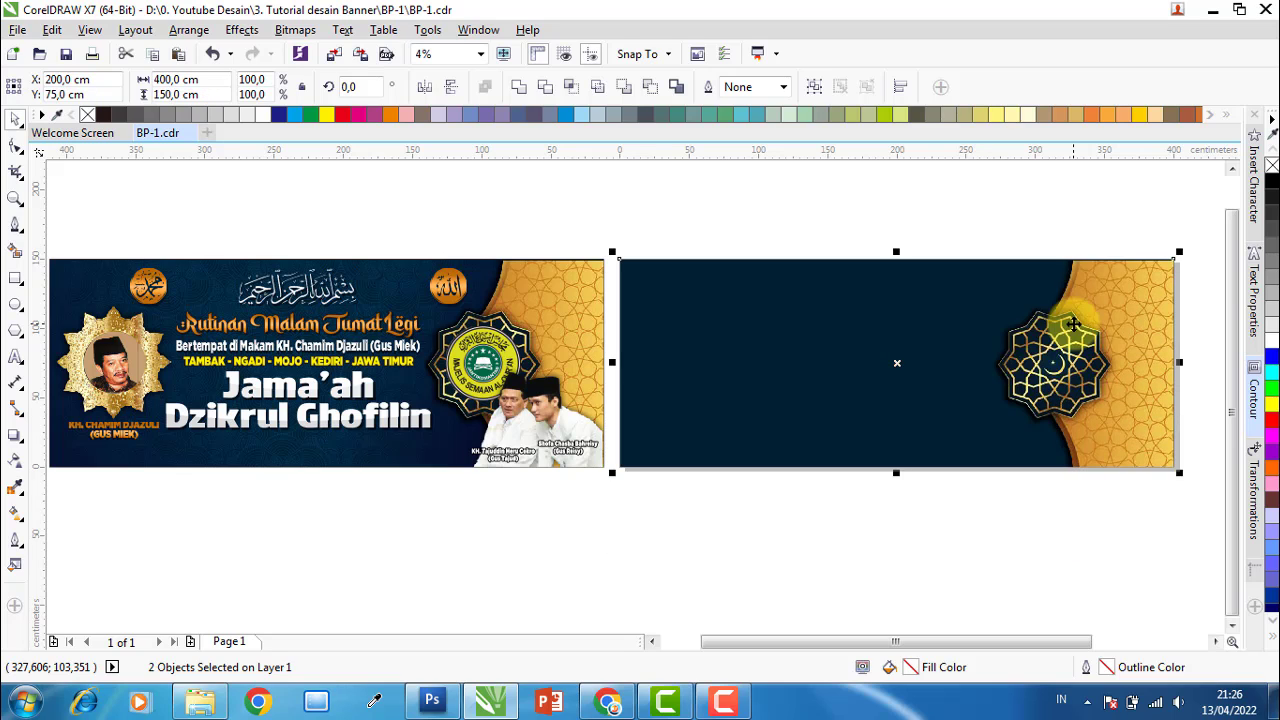
pyautogui.click(1063, 229)
# Set the gold ornament image's height to 150 cm, and check it together with the background rectangle.
pyautogui.click(1113, 302)
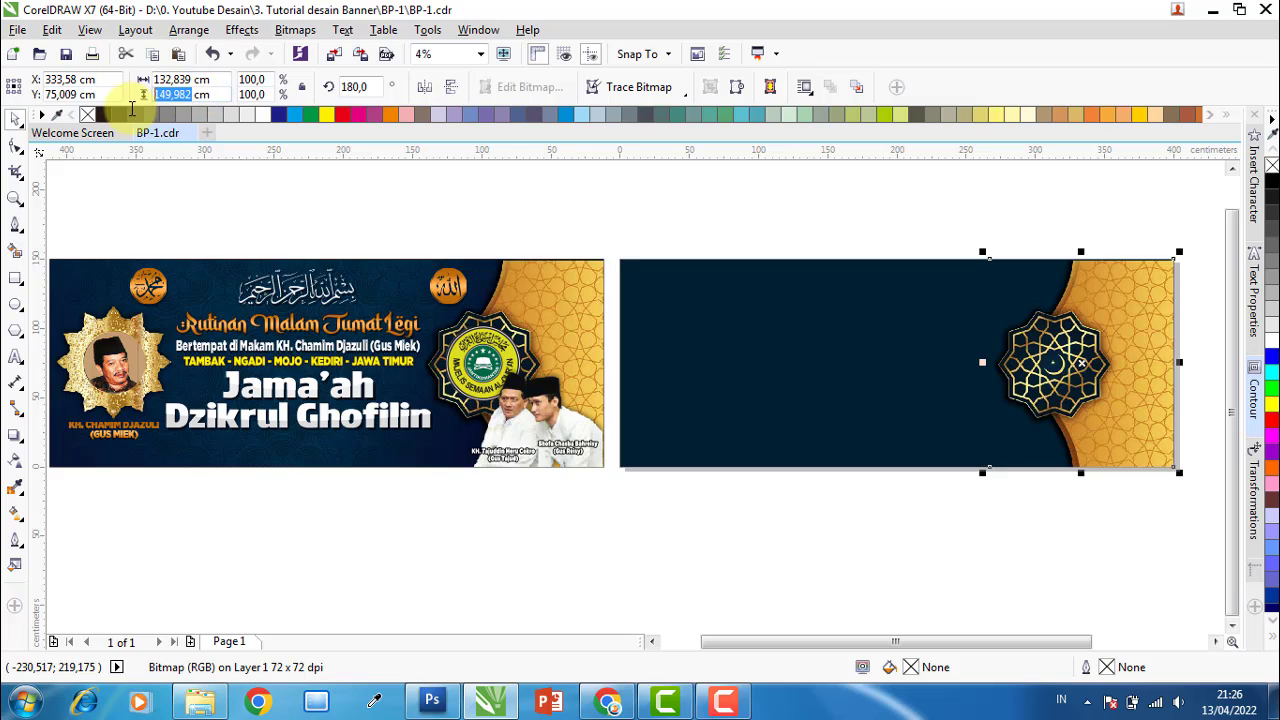
pyautogui.write('150')
pyautogui.press('Return')
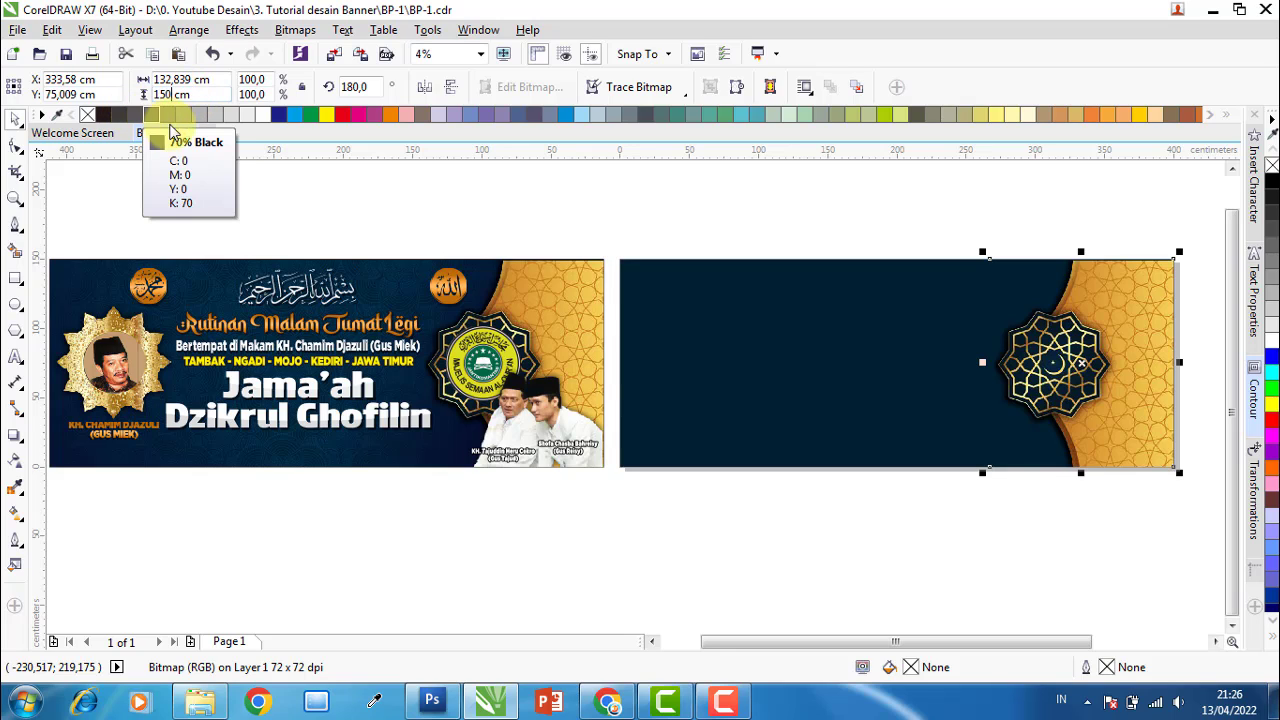
pyautogui.keyDown('shift'); pyautogui.click(921, 310); pyautogui.keyUp('shift')
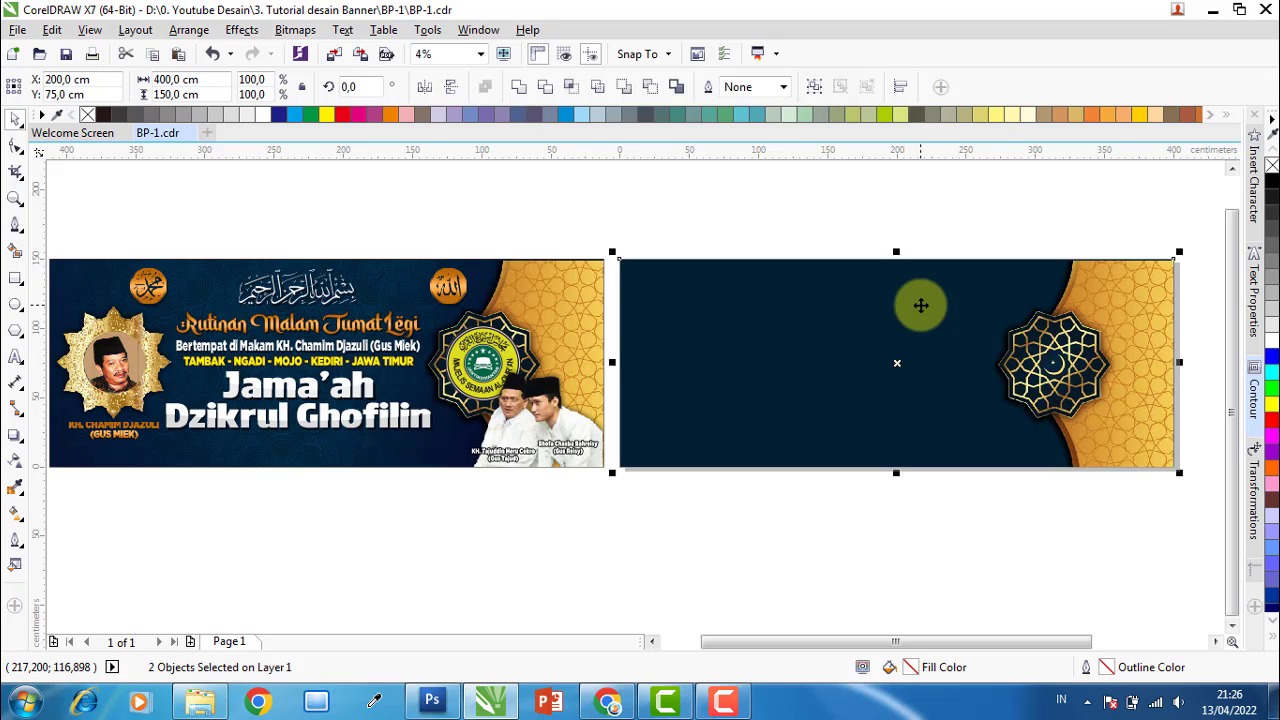
pyautogui.click(891, 222)
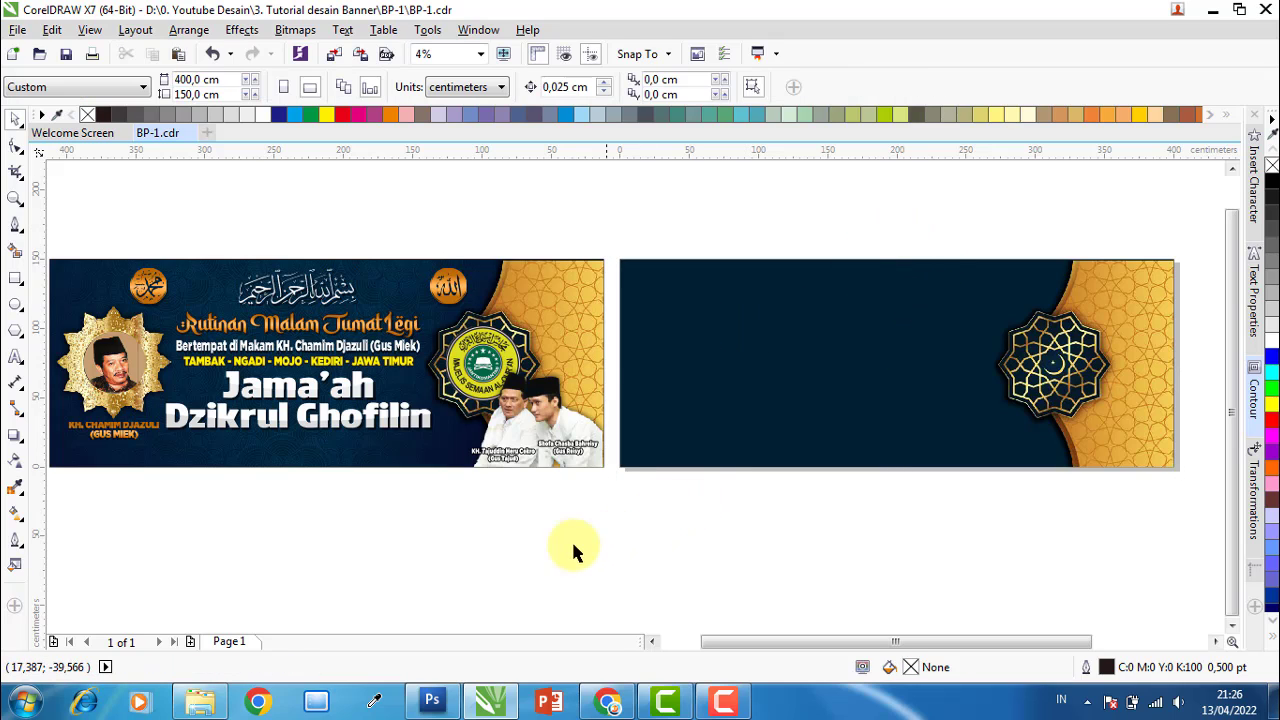
pyautogui.click(230, 704)
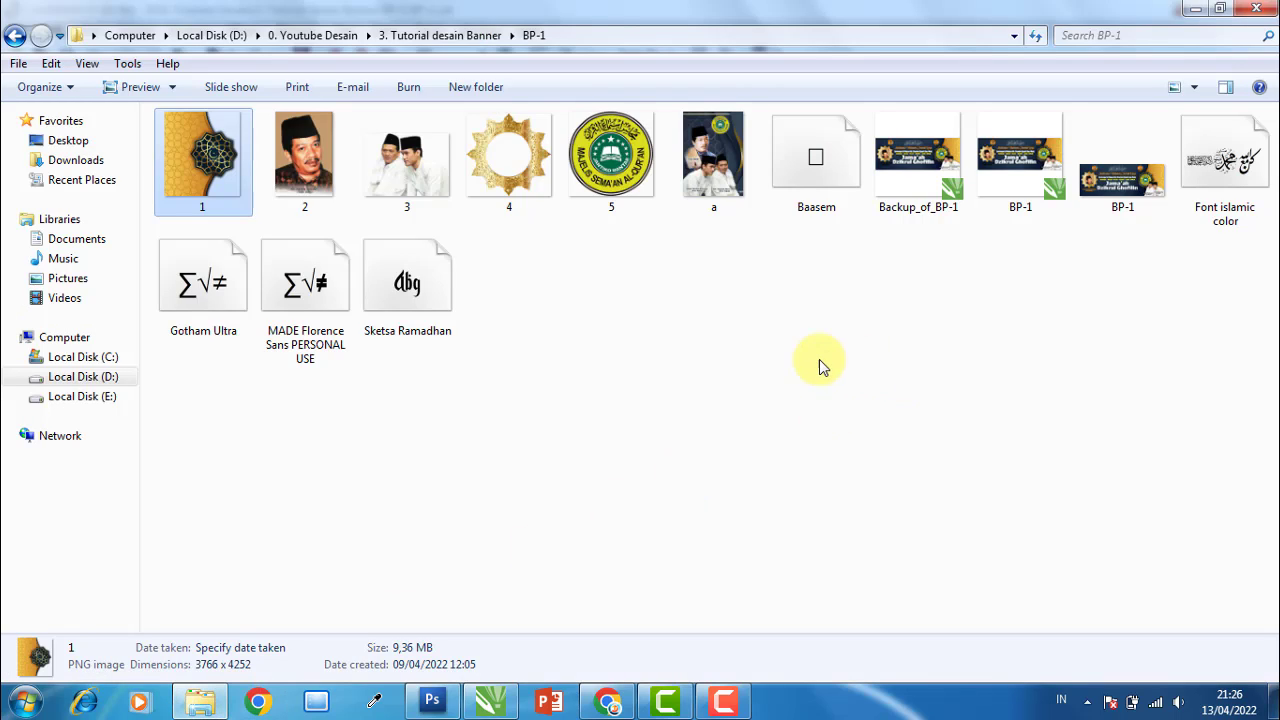
pyautogui.click(905, 276)
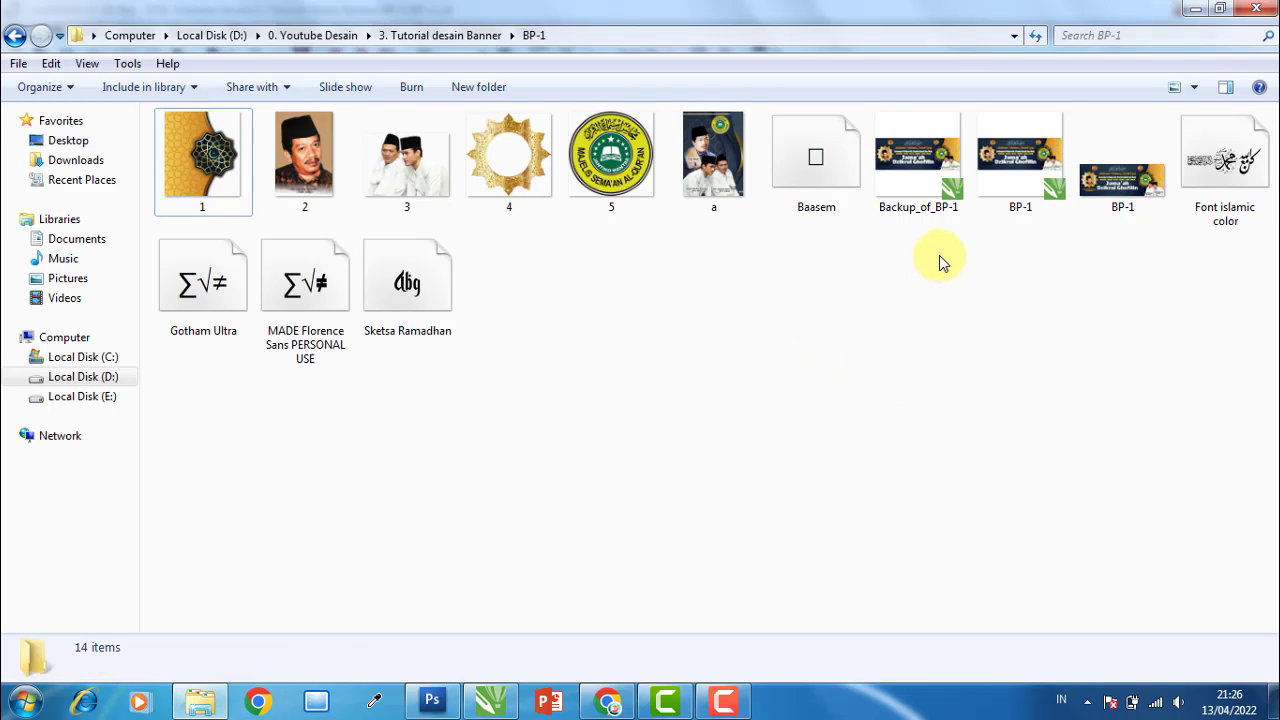
pyautogui.click(1192, 9)
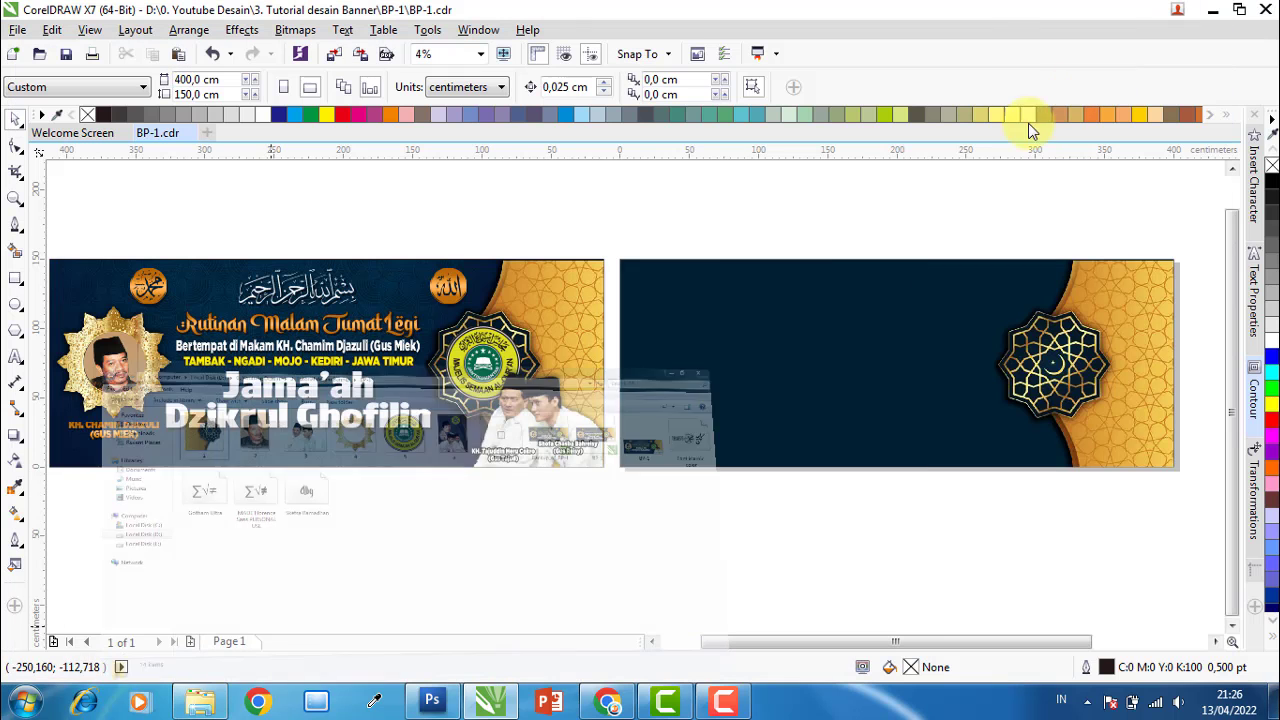
pyautogui.click(283, 463)
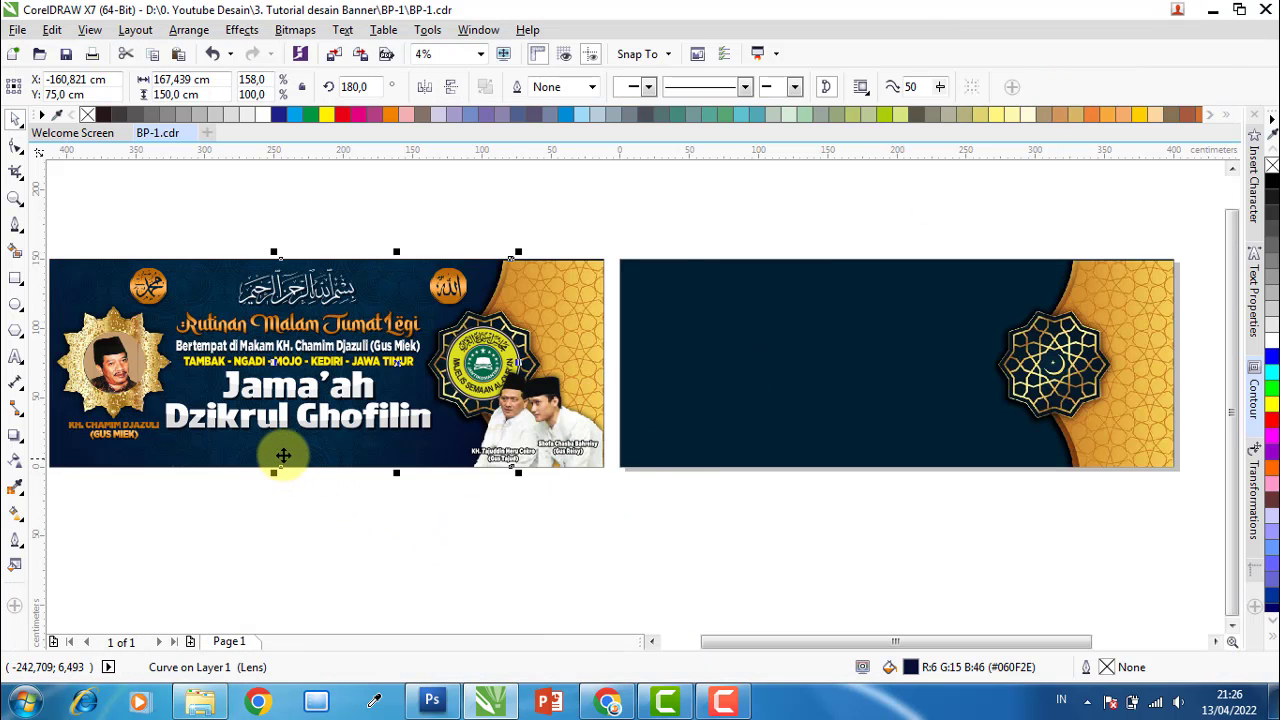
pyautogui.click(270, 511)
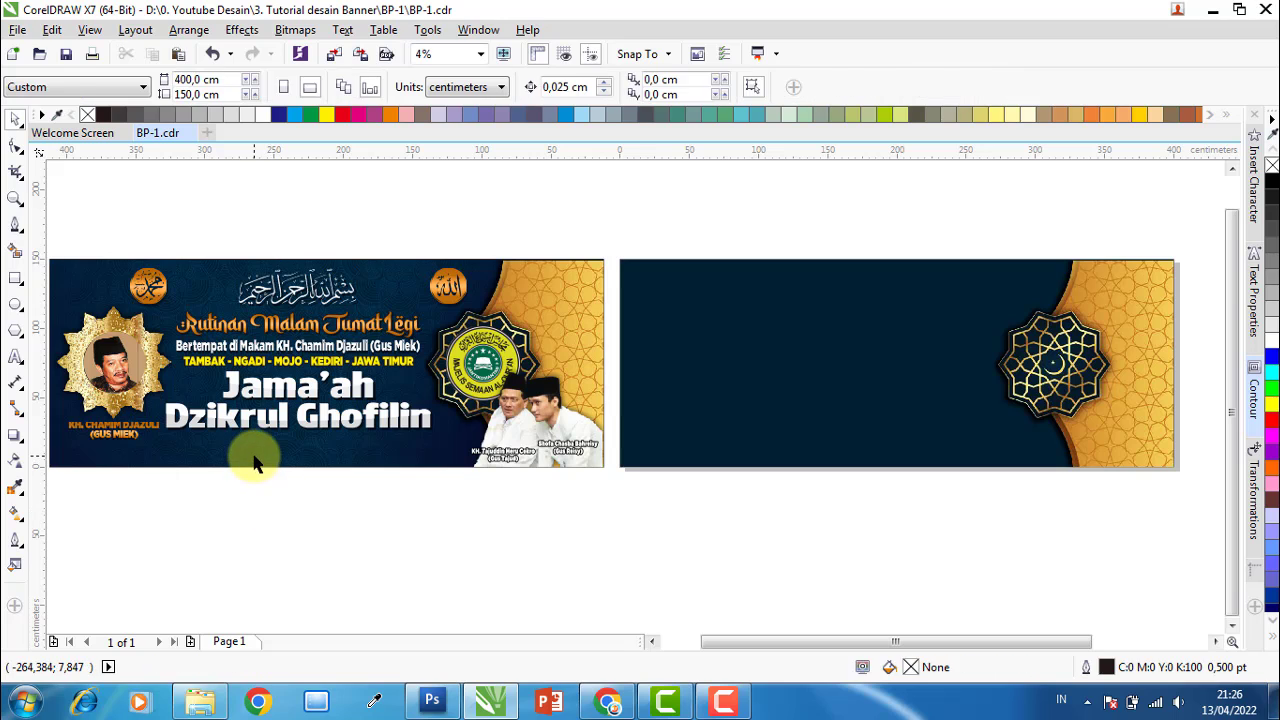
pyautogui.click(251, 453)
pyautogui.moveTo(254, 455); pyautogui.dragTo(244, 595)
pyautogui.click(240, 455)
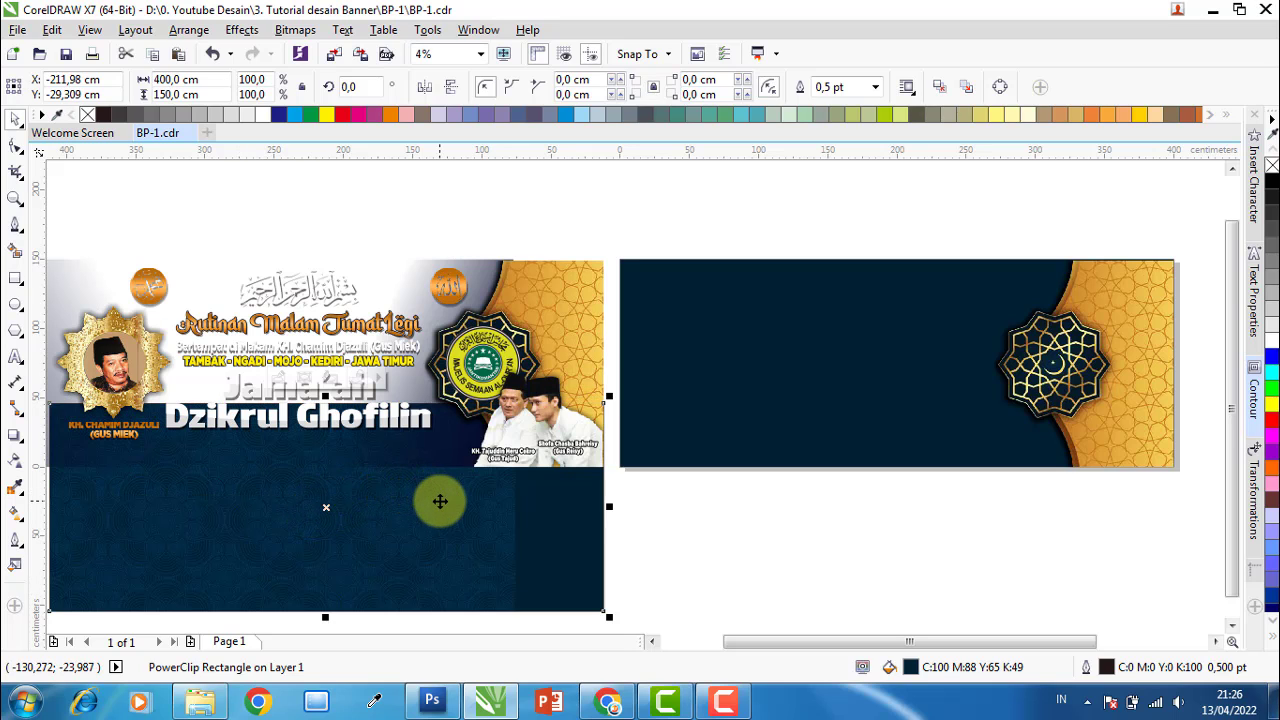
pyautogui.hotkey('ctrl', 'z')
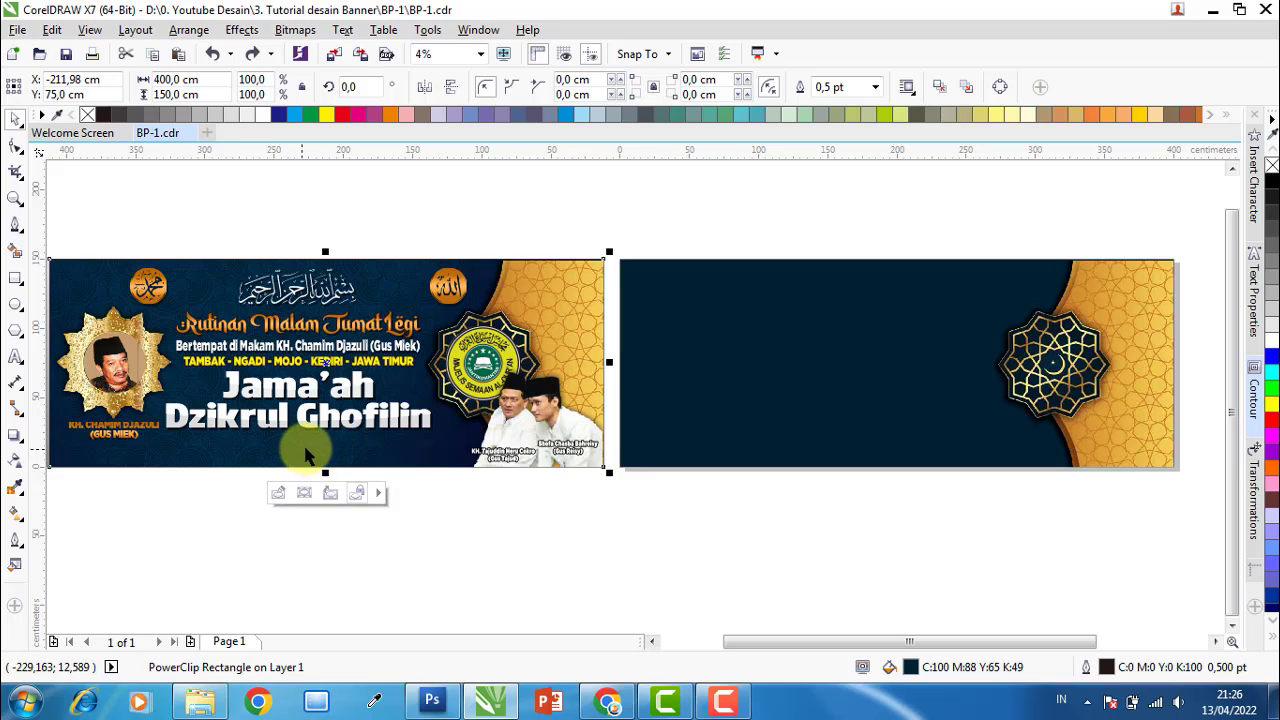
# Move the reference banner's dark background down, extract the pattern from its PowerClip, and move the pattern onto the new banner.
pyautogui.moveTo(277, 451); pyautogui.dragTo(332, 545)
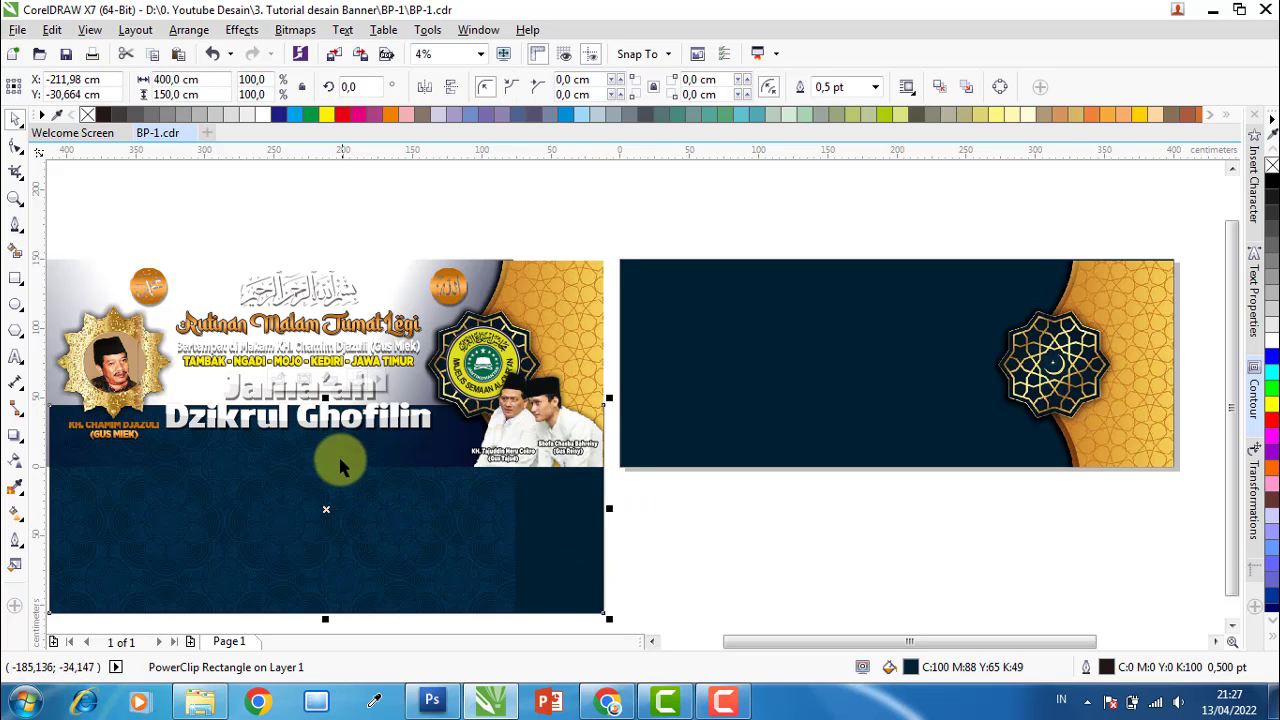
pyautogui.click(328, 383)
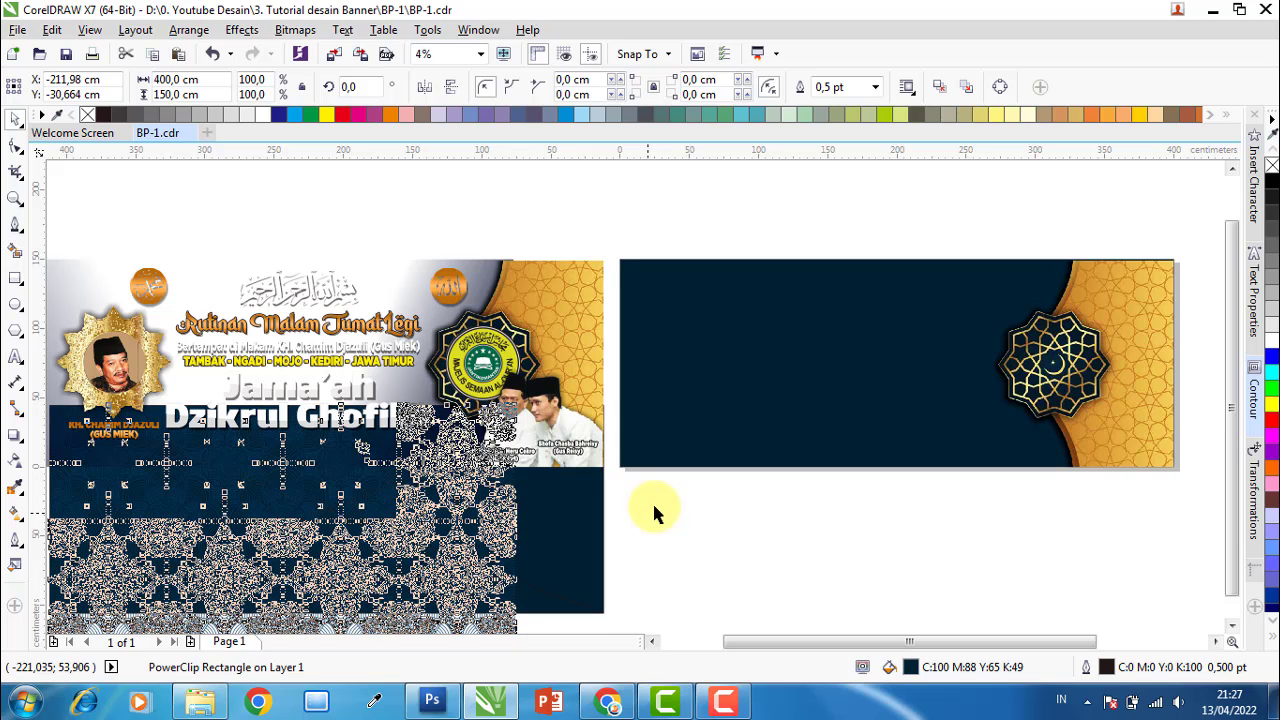
pyautogui.hotkey('ctrl', 'z')
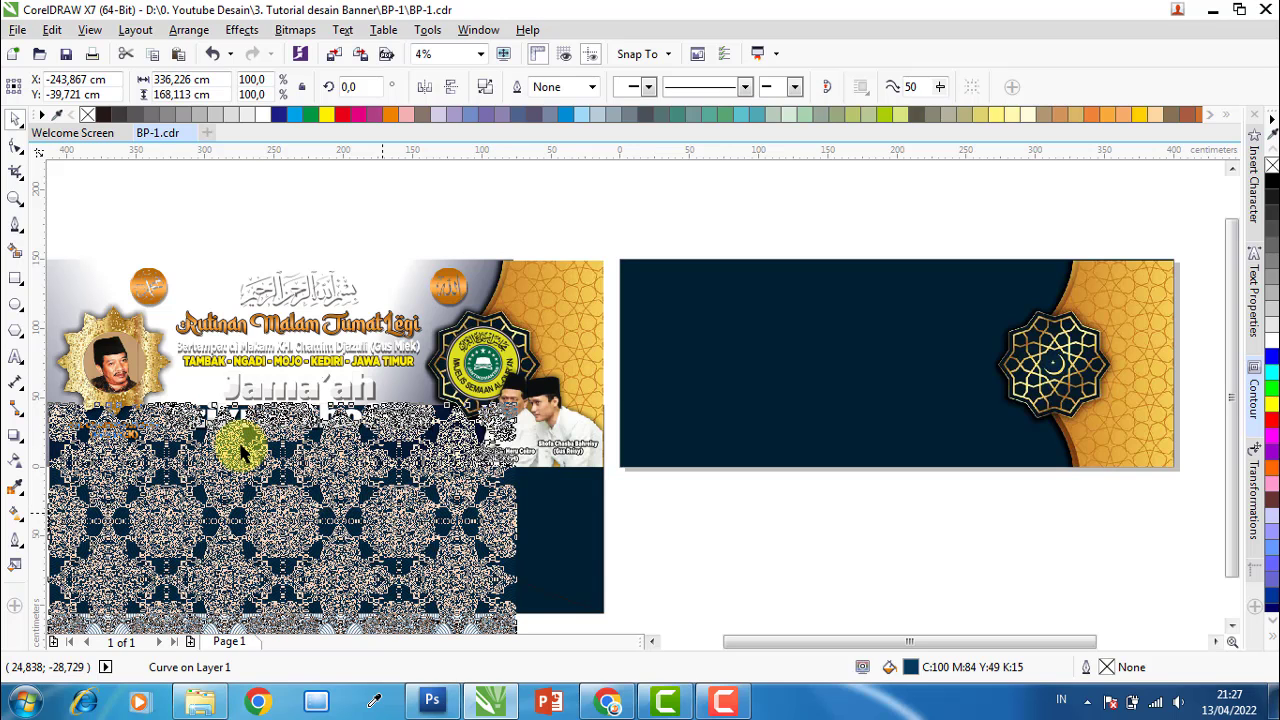
pyautogui.click(226, 519)
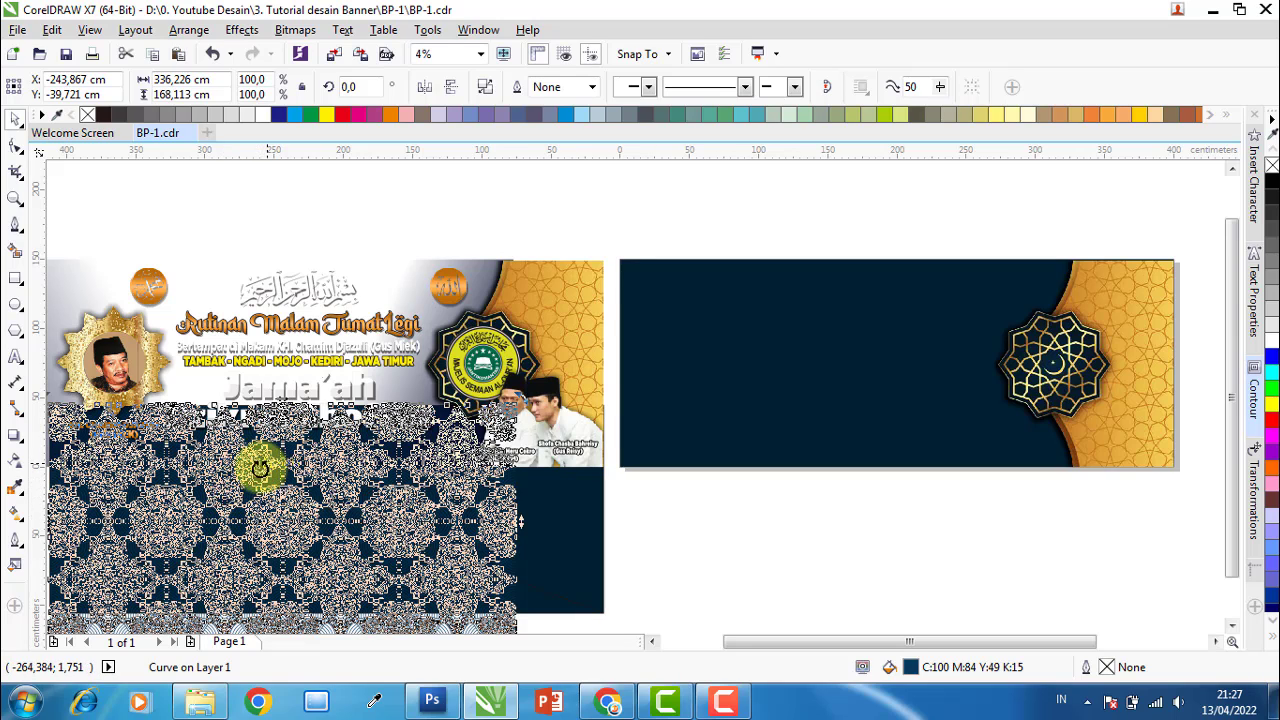
pyautogui.moveTo(242, 460); pyautogui.dragTo(846, 434)
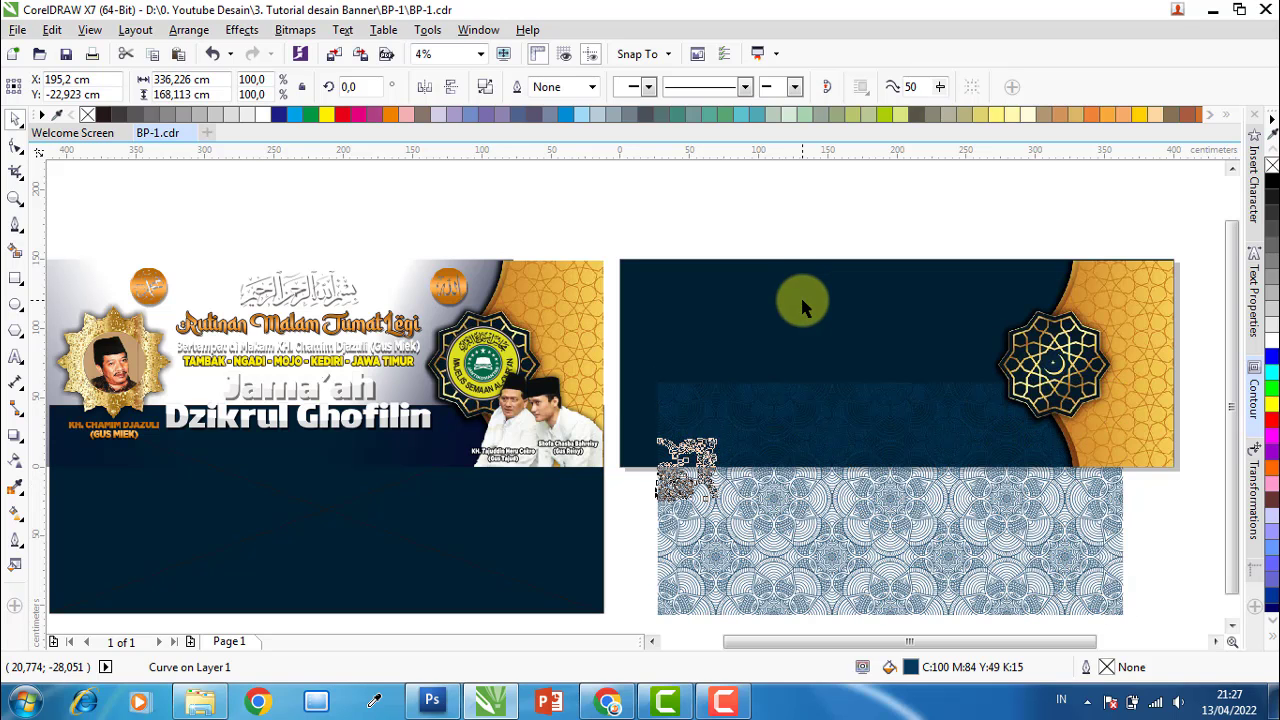
# Align the pattern to the top and left edges of the new banner's background rectangle.
pyautogui.click(791, 363)
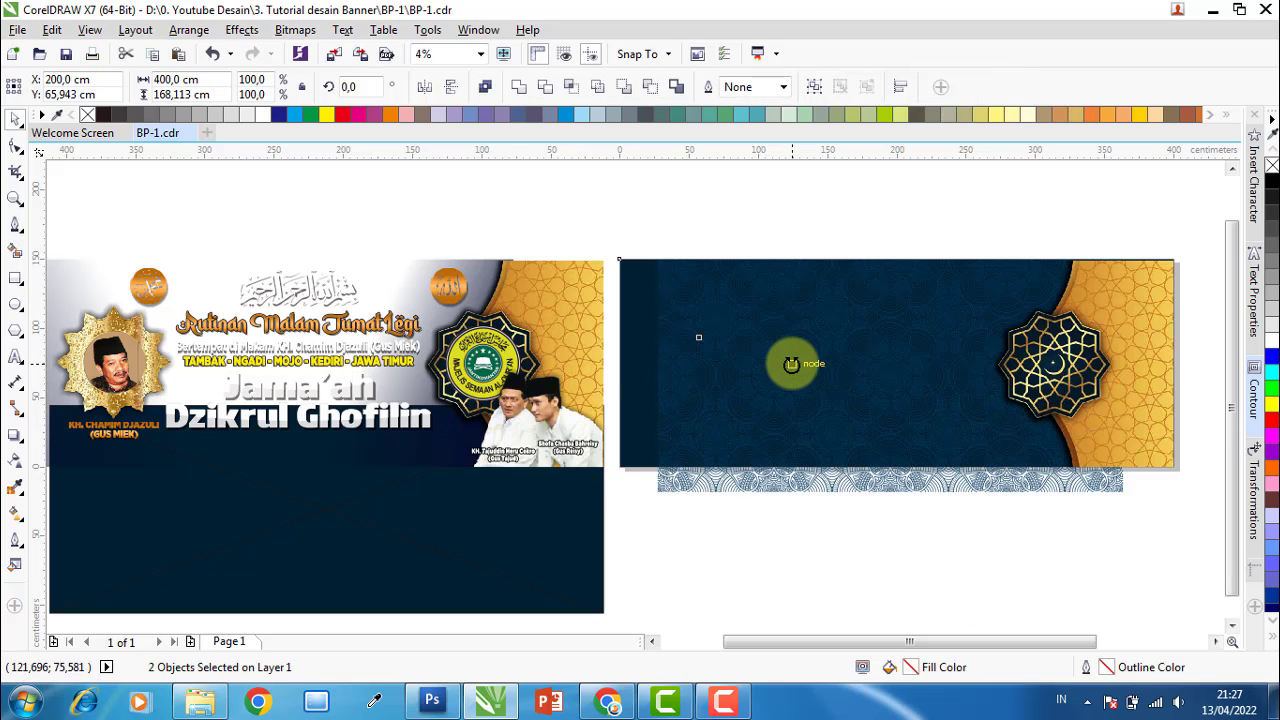
pyautogui.click(791, 363)
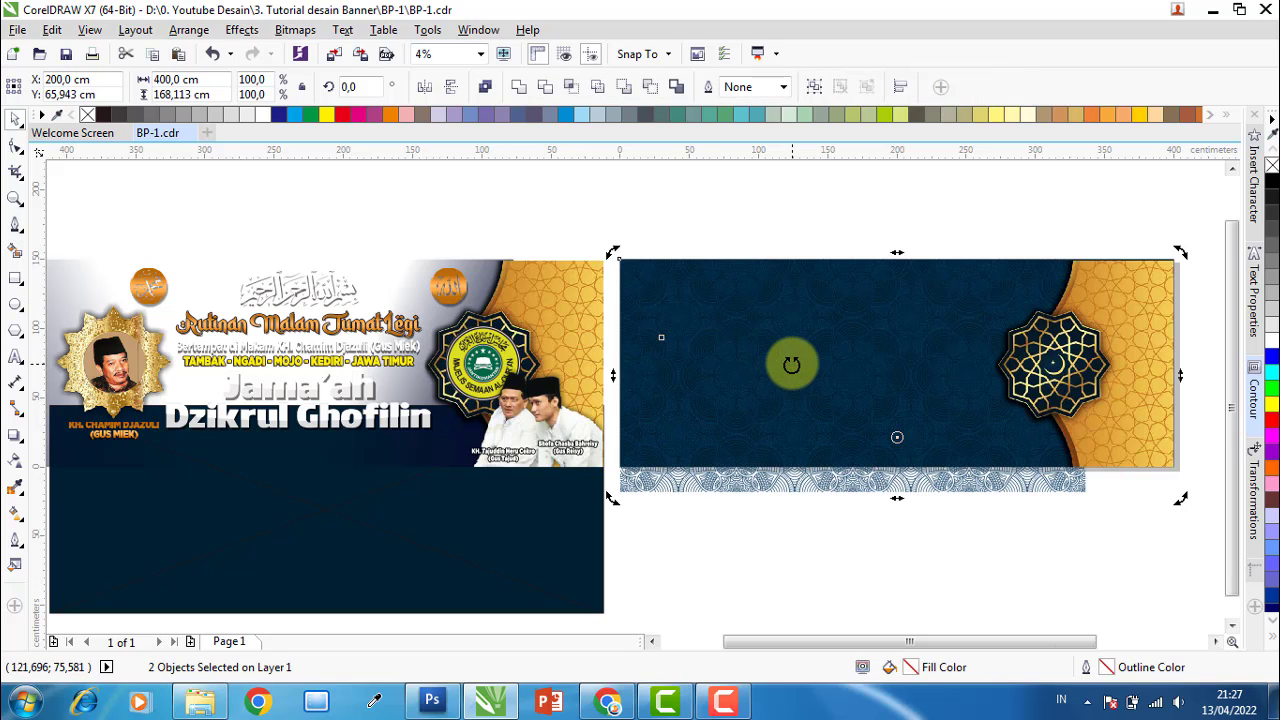
pyautogui.click(716, 539)
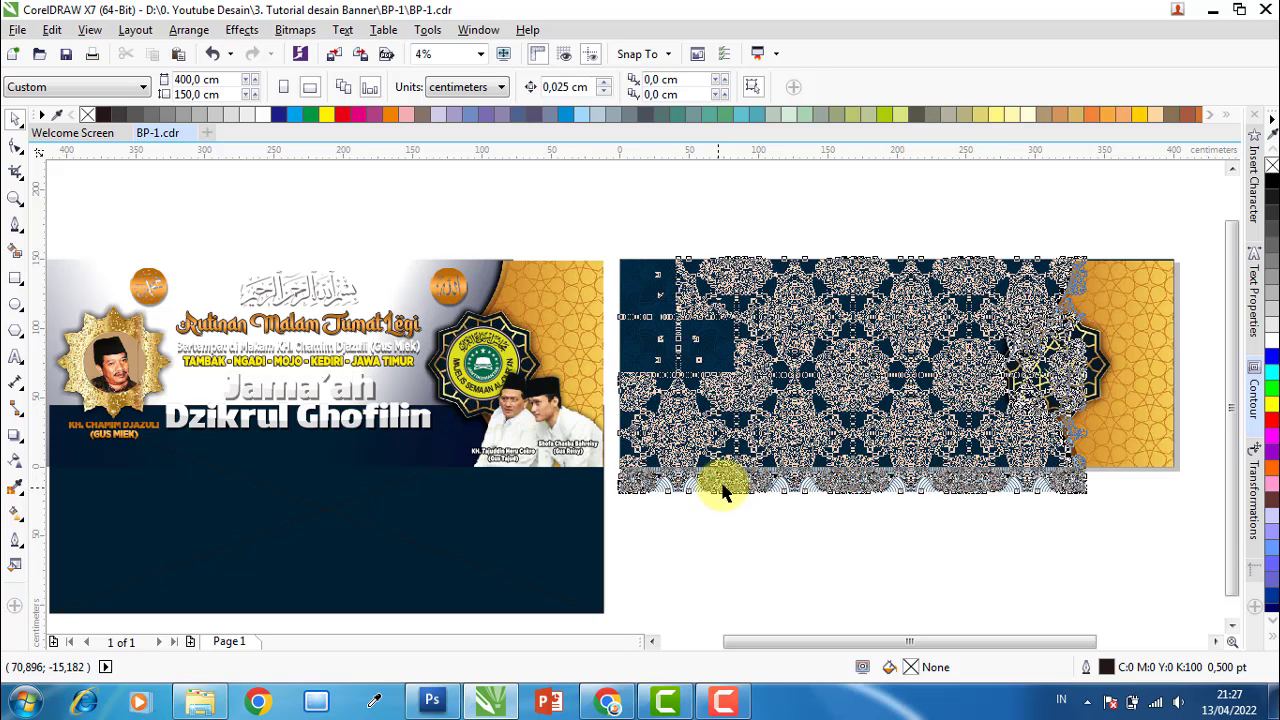
# PowerClip the pattern inside the new banner's dark background rectangle.
pyautogui.click(723, 486)
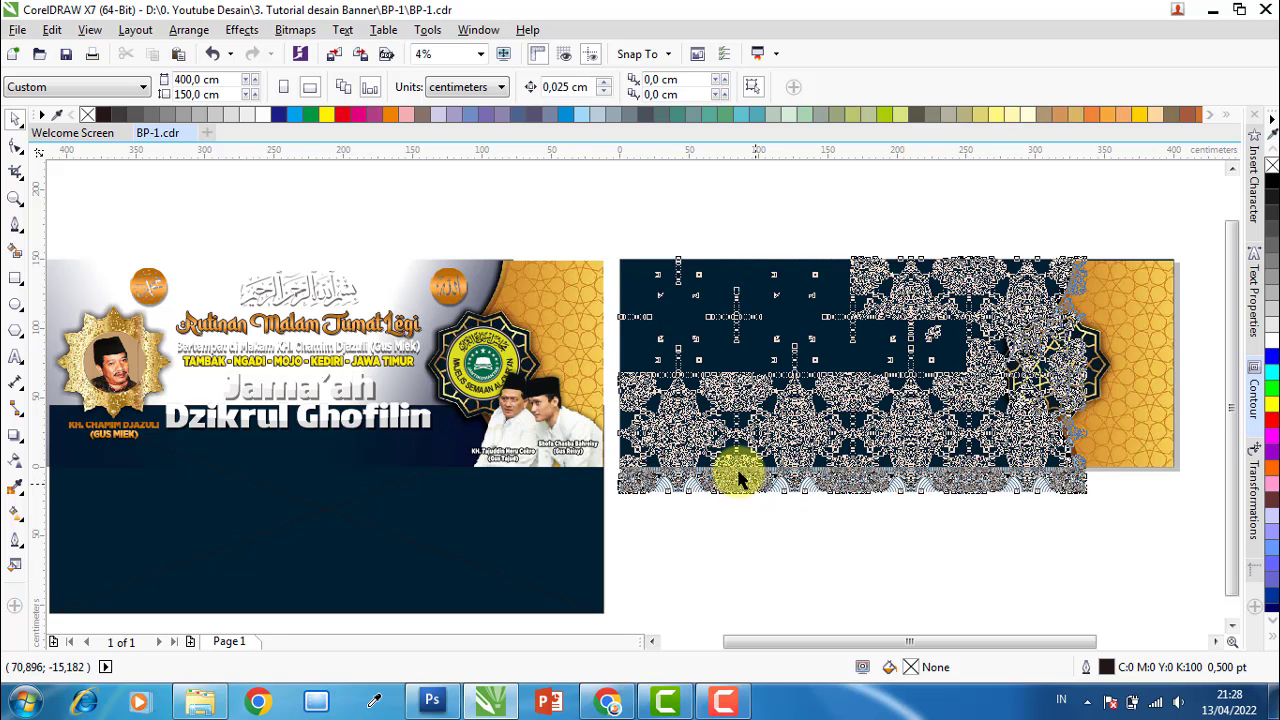
pyautogui.rightClick(735, 483)
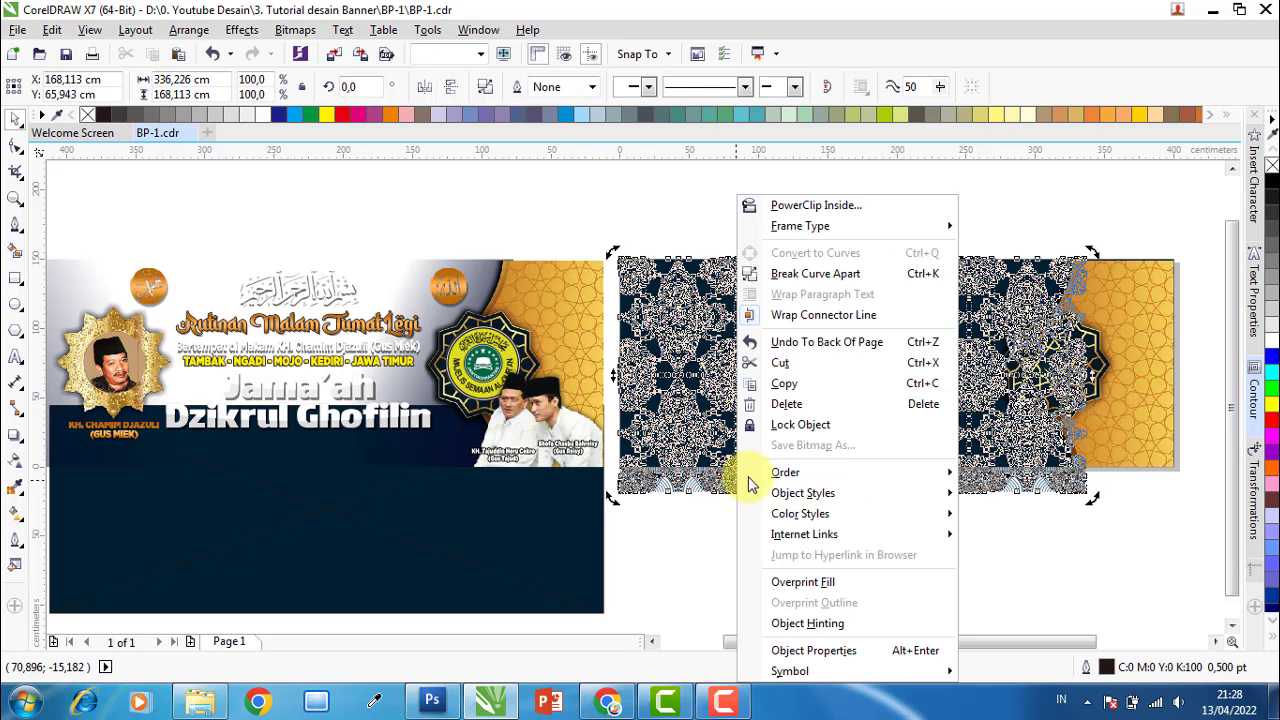
pyautogui.click(816, 205)
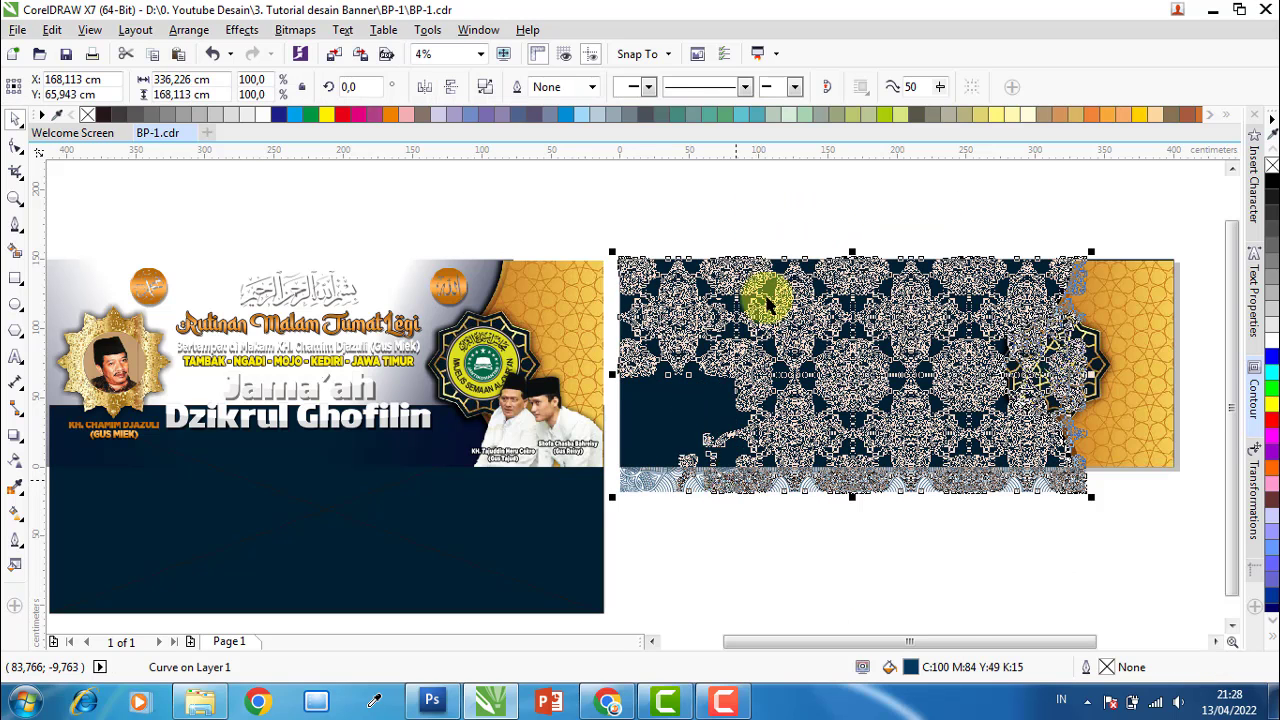
pyautogui.click(689, 391)
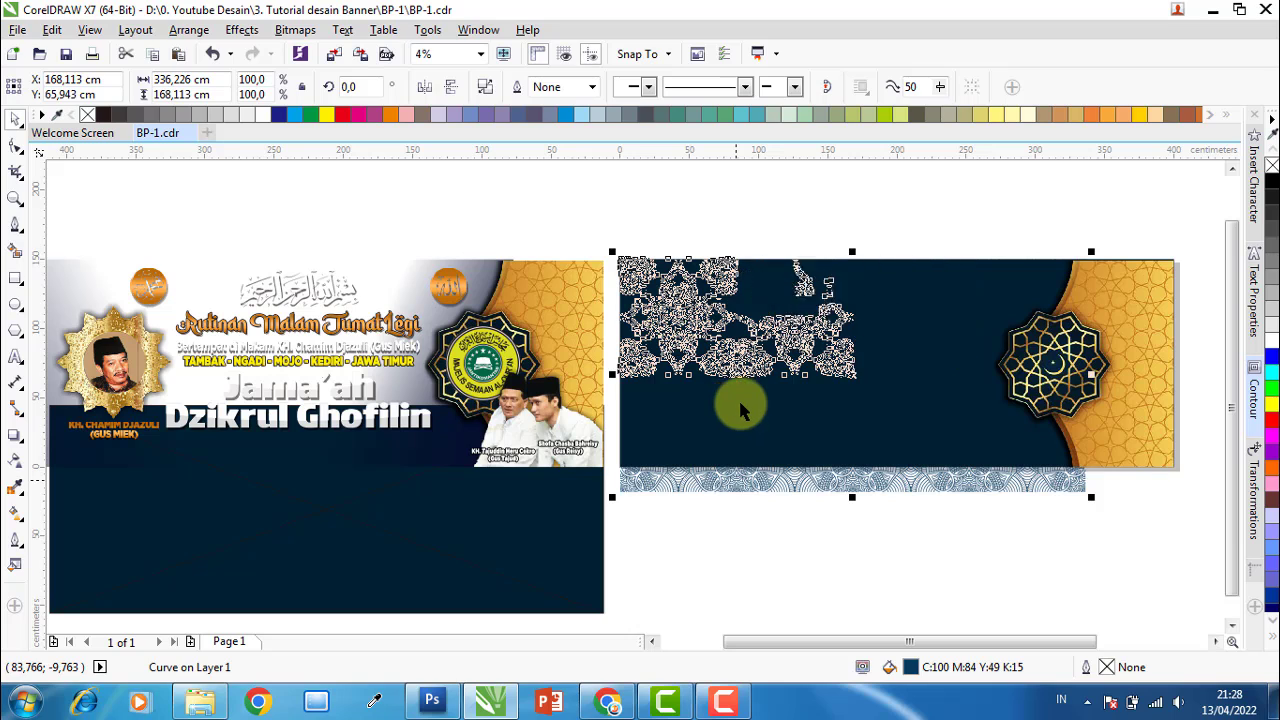
pyautogui.click(728, 402)
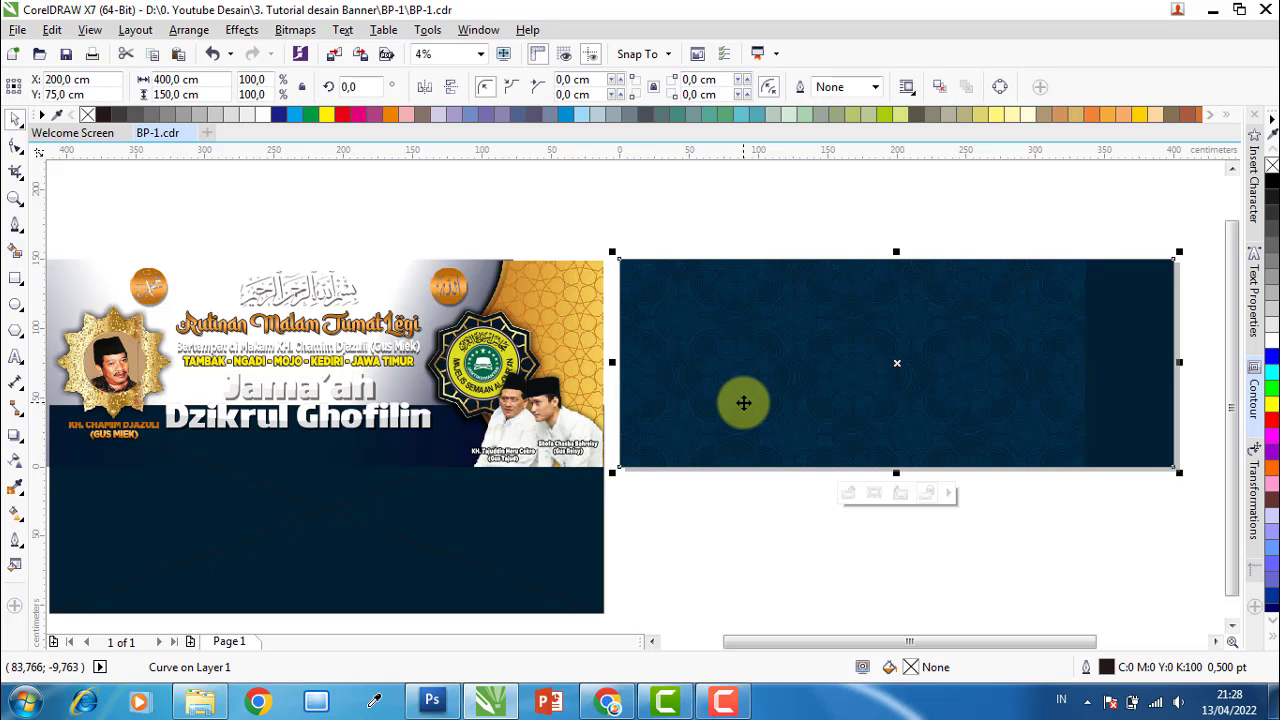
pyautogui.click(757, 520)
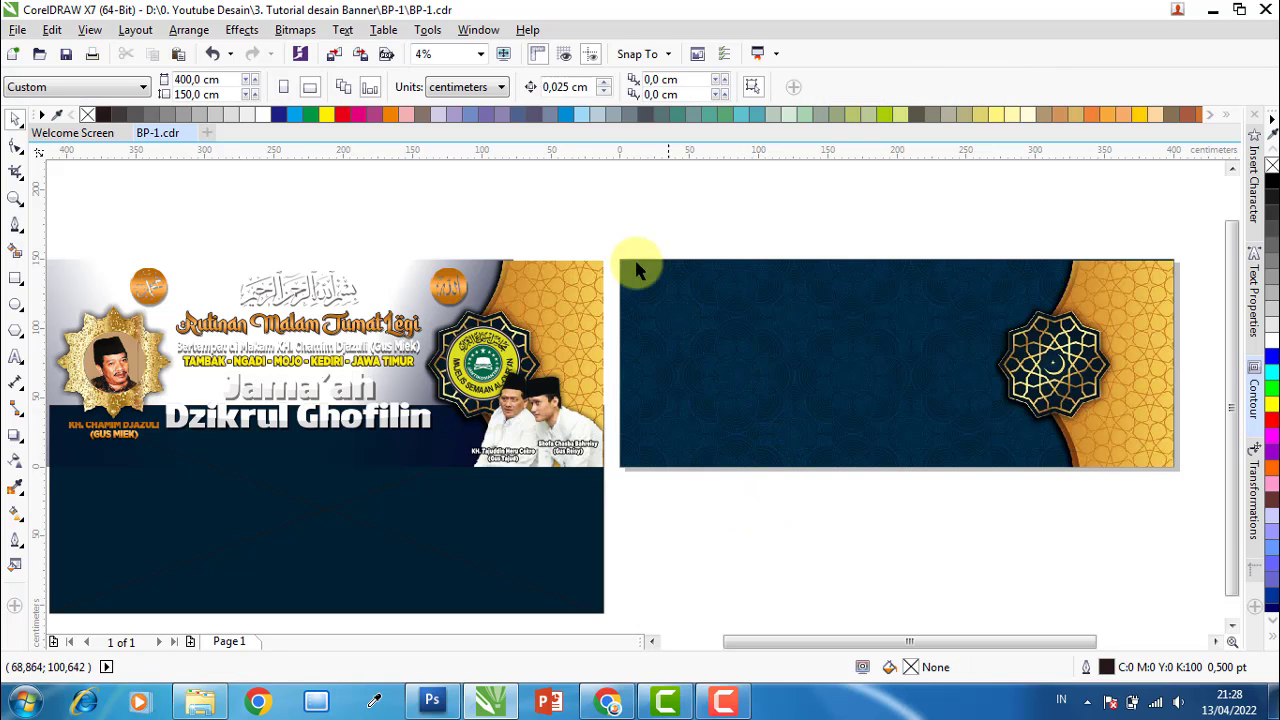
# Delete the emptied dark background rectangle lying below the reference banner.
pyautogui.moveTo(611, 222); pyautogui.dragTo(611, 443)
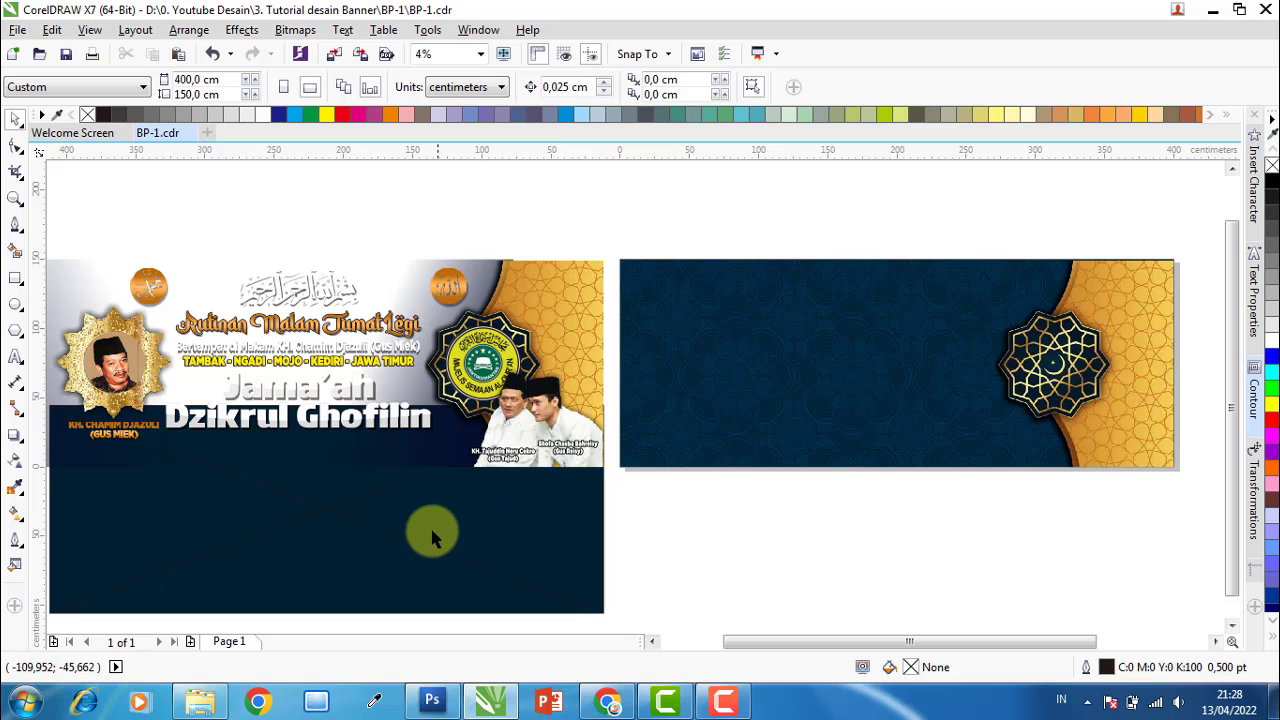
pyautogui.click(462, 527)
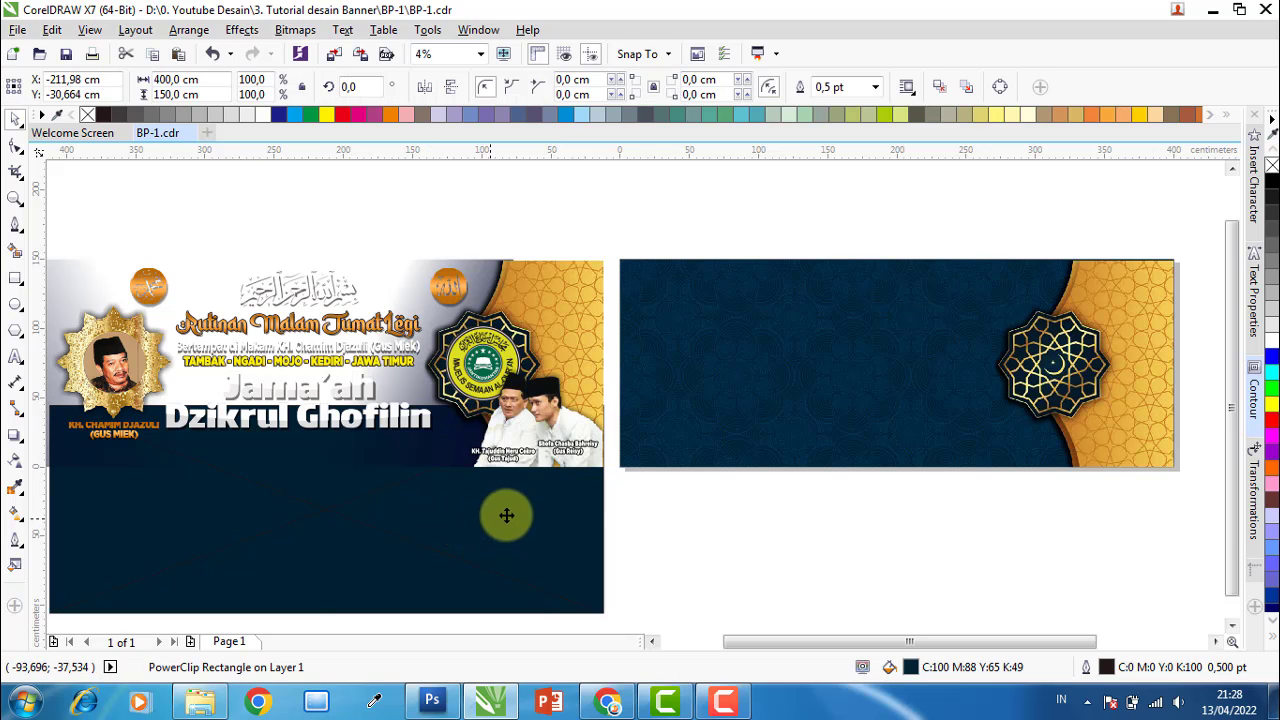
pyautogui.press('Delete')
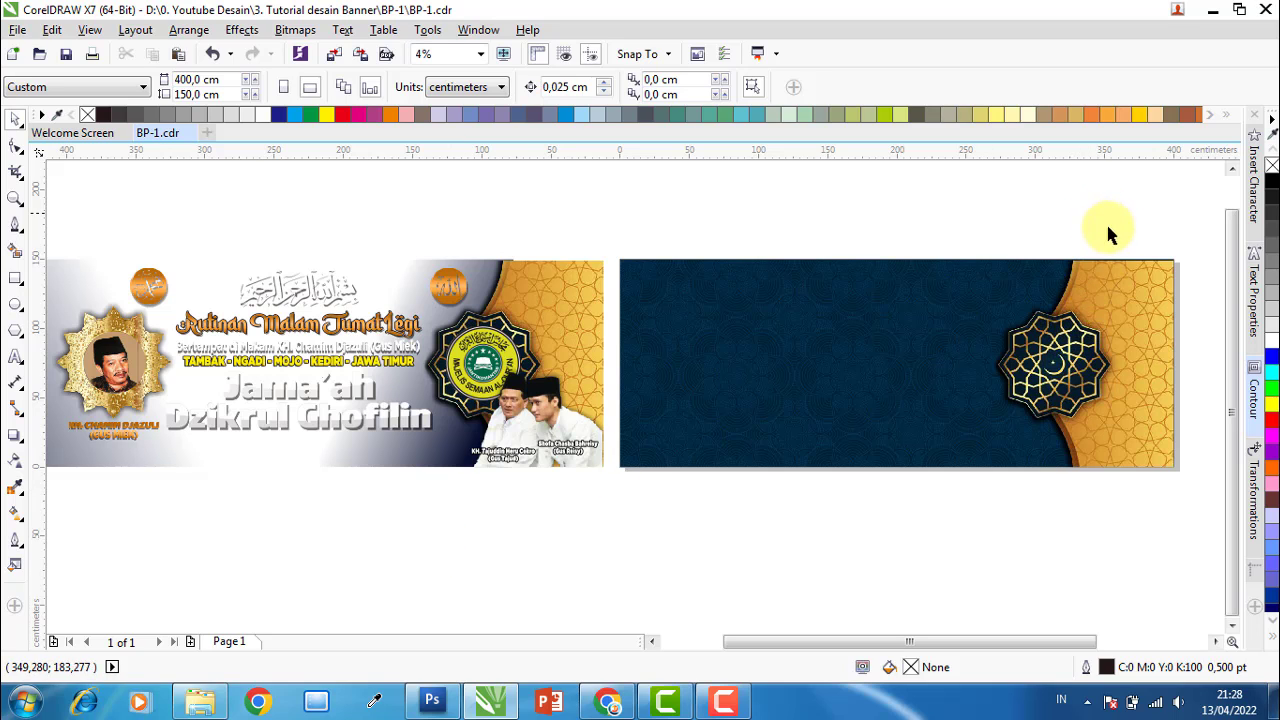
# Draw a rectangle about 162 x 150 cm over the left part of the new banner, covering its full height.
pyautogui.moveTo(1105, 217); pyautogui.dragTo(1101, 324)
pyautogui.moveTo(953, 234); pyautogui.dragTo(812, 233)
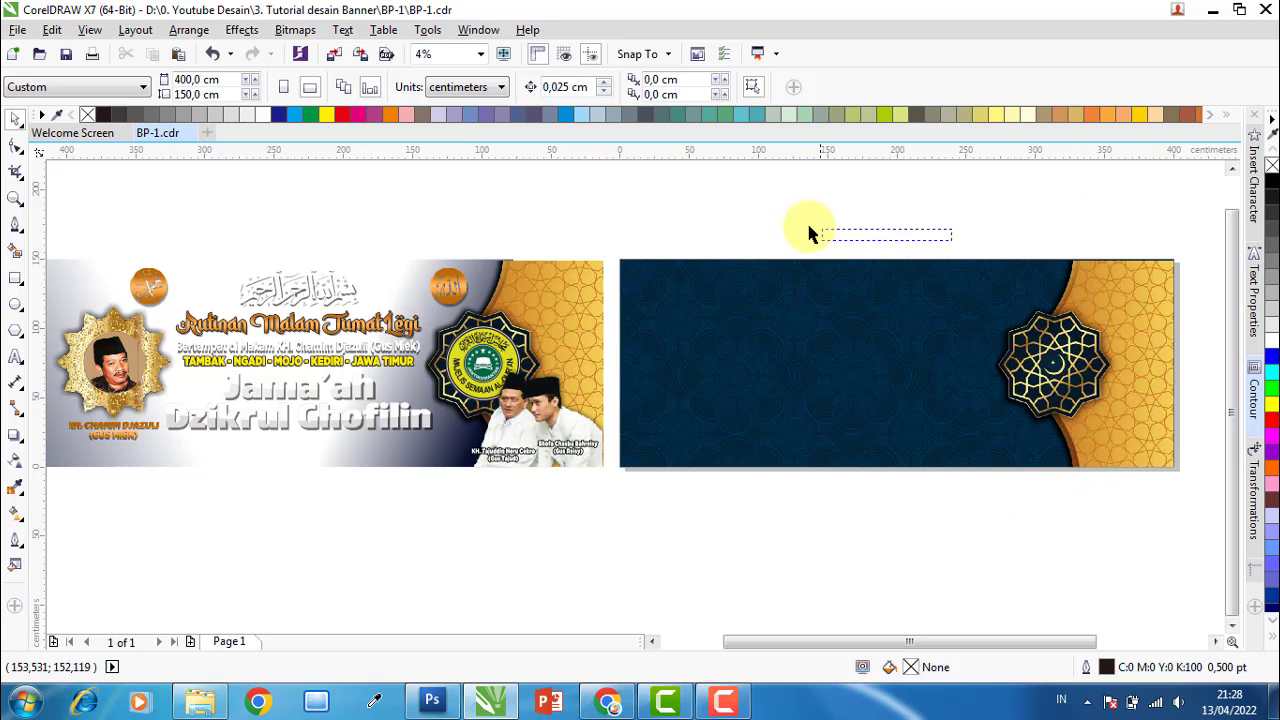
pyautogui.click(17, 280)
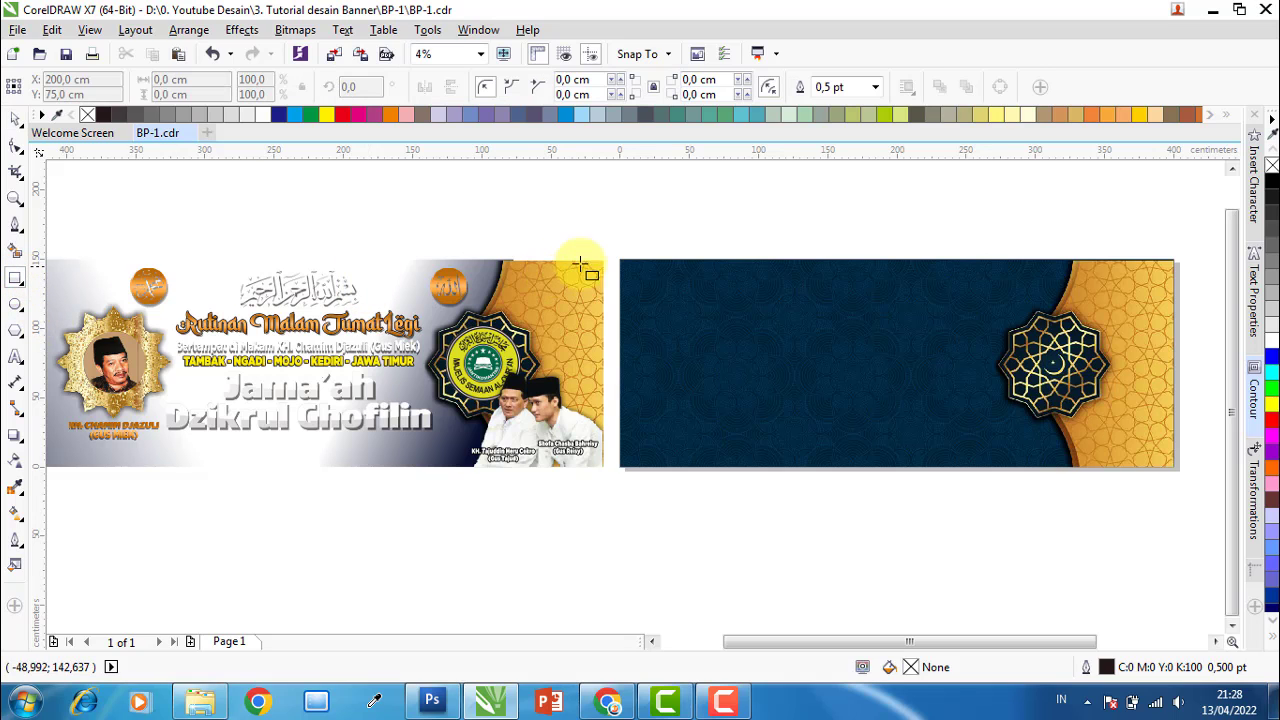
pyautogui.moveTo(620, 260); pyautogui.dragTo(845, 466)
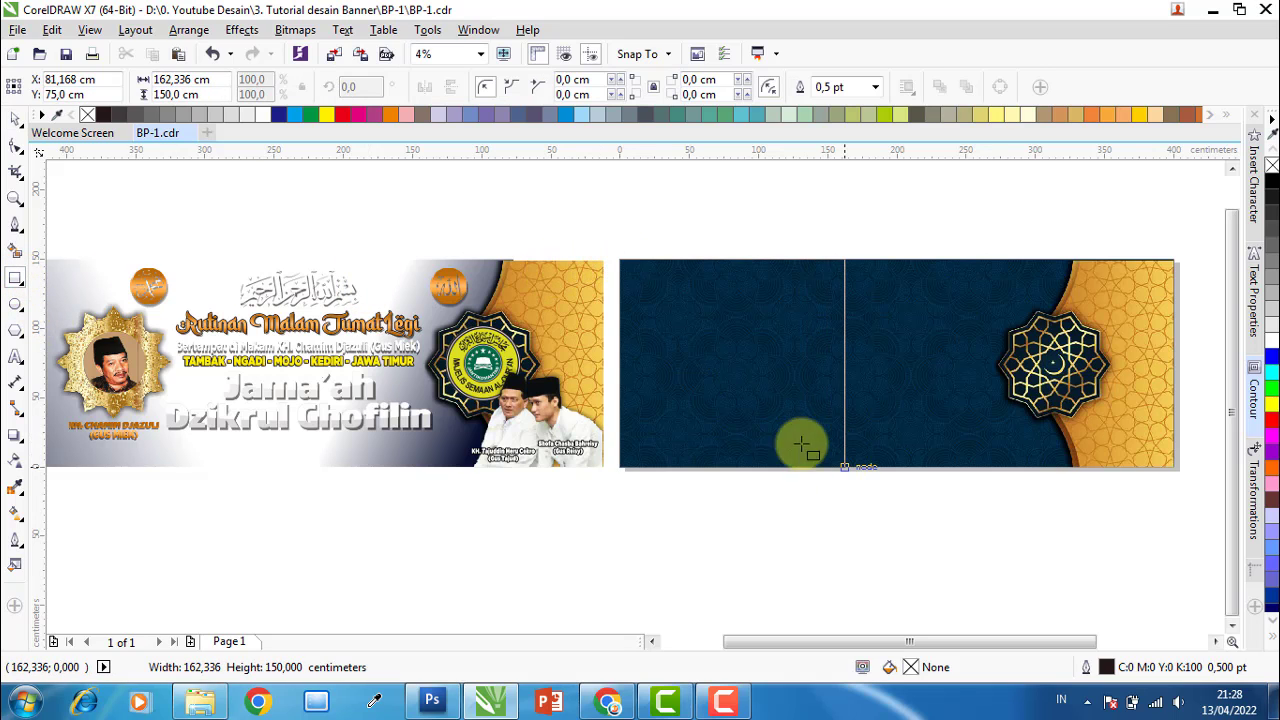
pyautogui.click(17, 120)
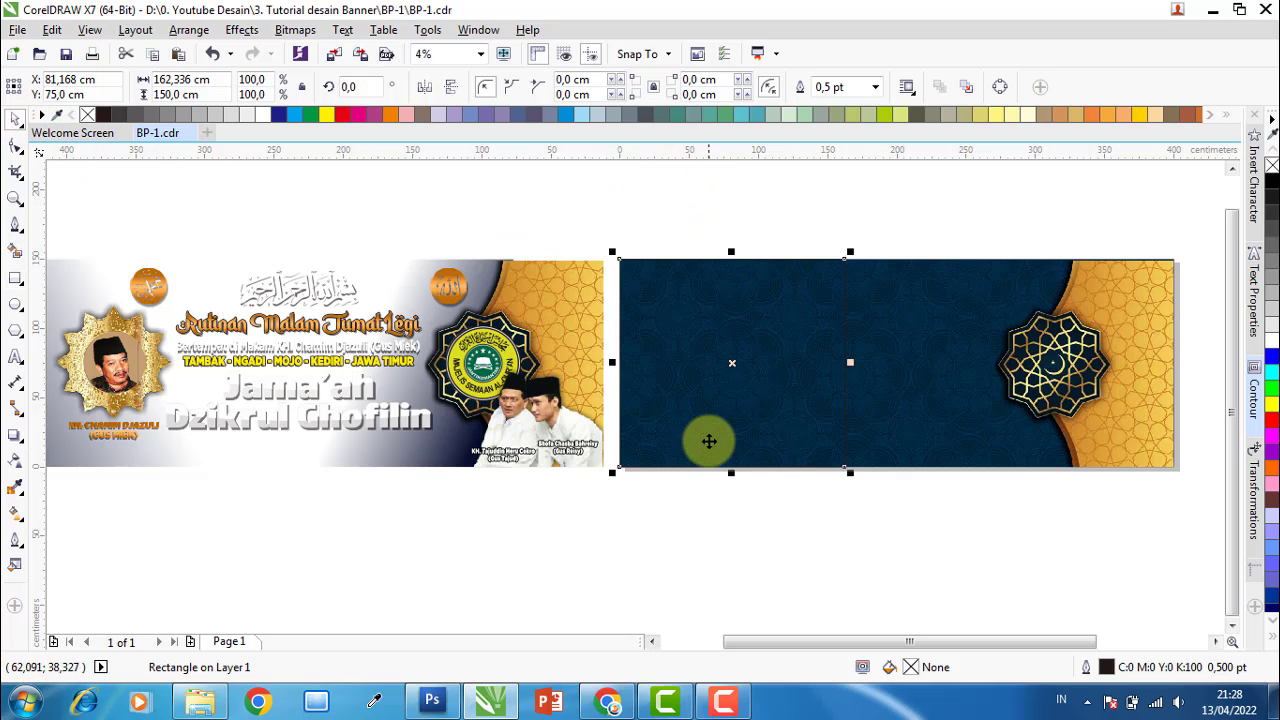
# Fill the new rectangle with the dark colour sampled from the patterned background, C 100, M 87, Y 66, K 50.
pyautogui.scroll(2, 665, 458)
pyautogui.scroll(2, 637, 465)
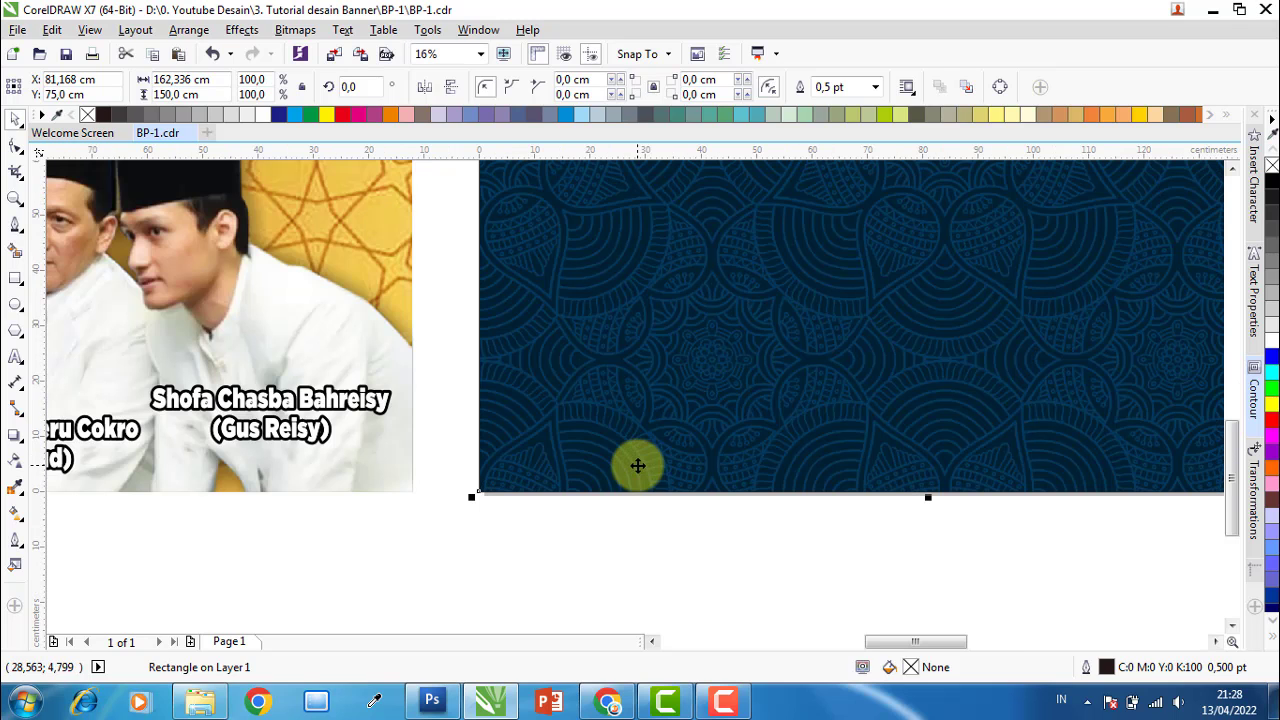
pyautogui.click(15, 487)
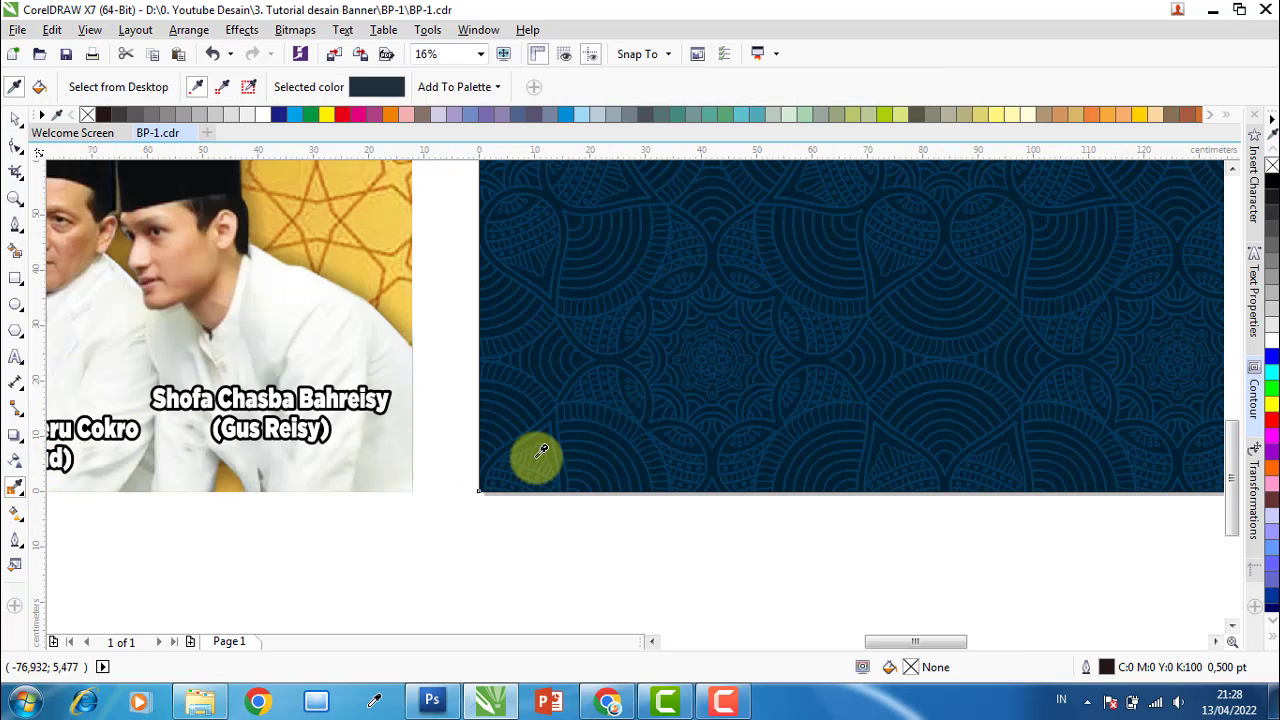
pyautogui.click(543, 433)
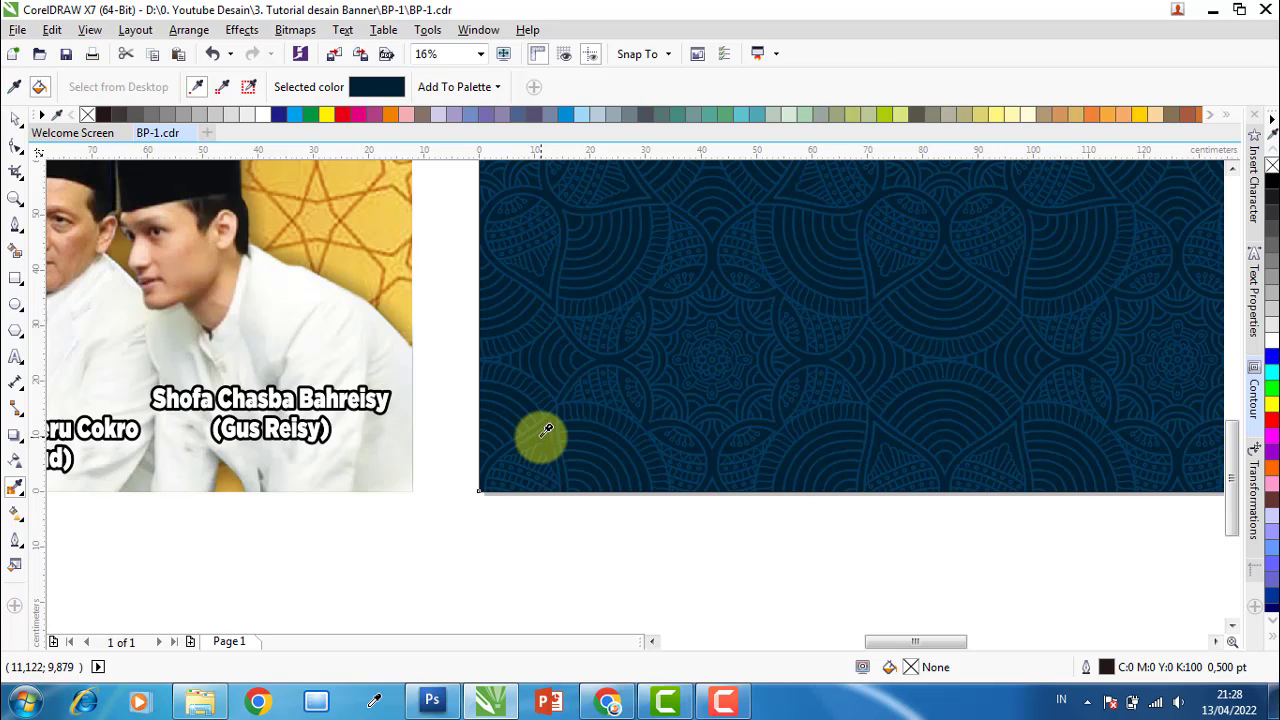
pyautogui.click(517, 401)
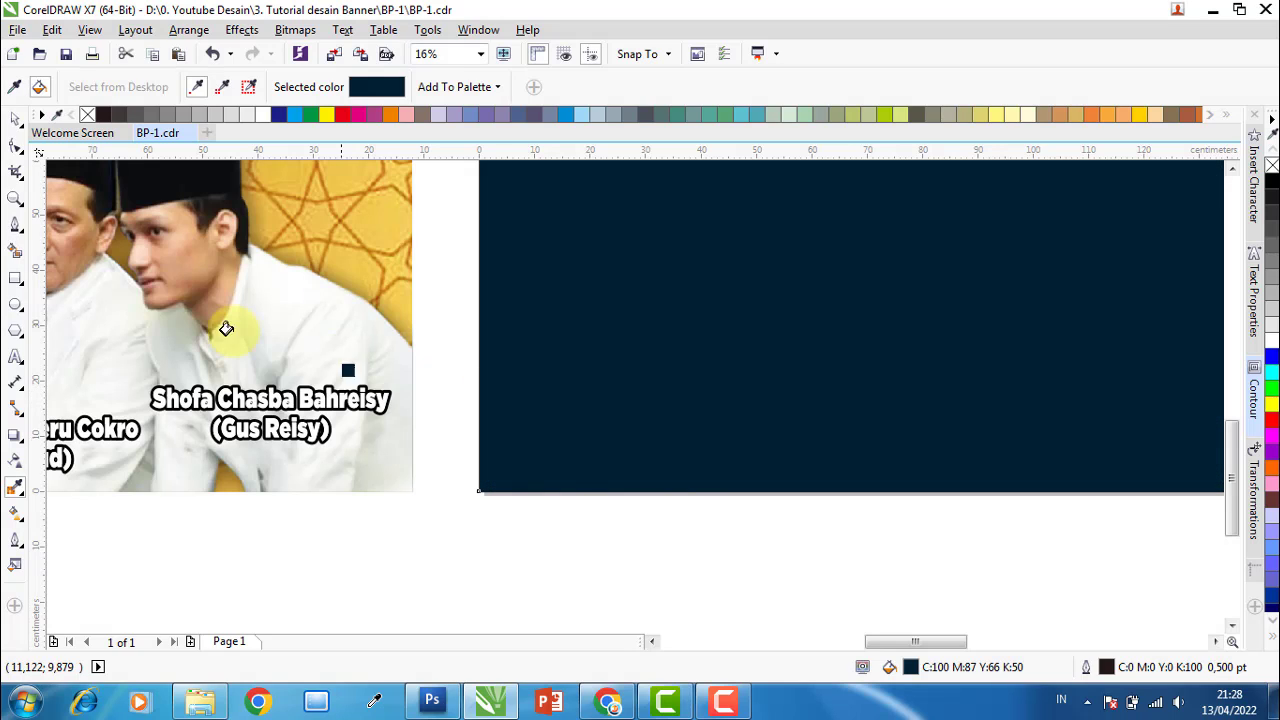
pyautogui.click(14, 121)
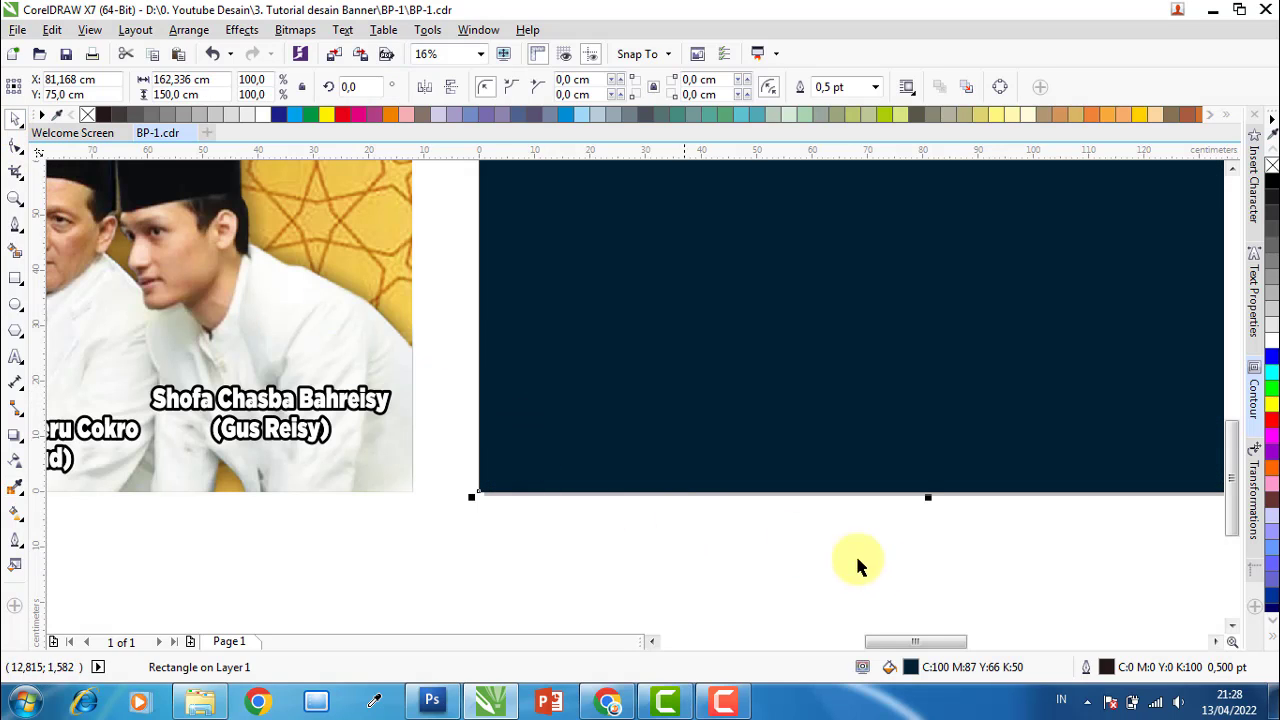
# Darken the left rectangle's uniform fill to C 100, M 91, Y 71, K 62.
pyautogui.doubleClick(911, 666)
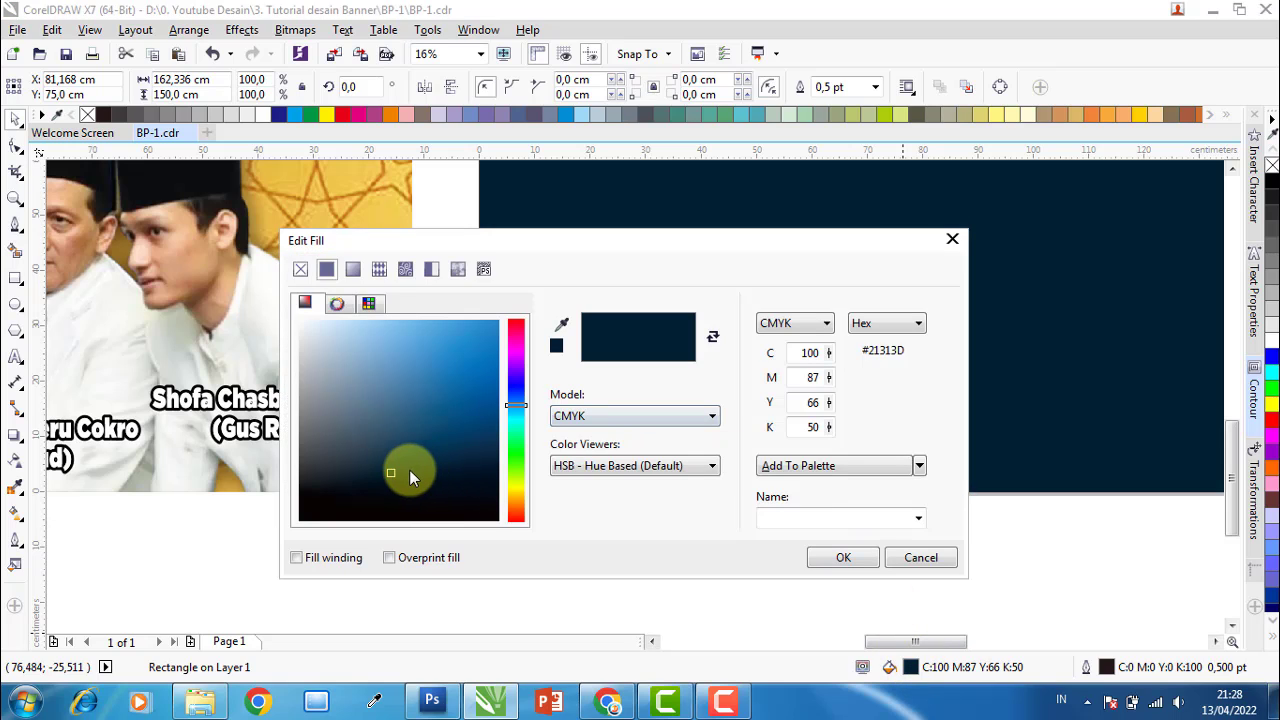
pyautogui.click(454, 474)
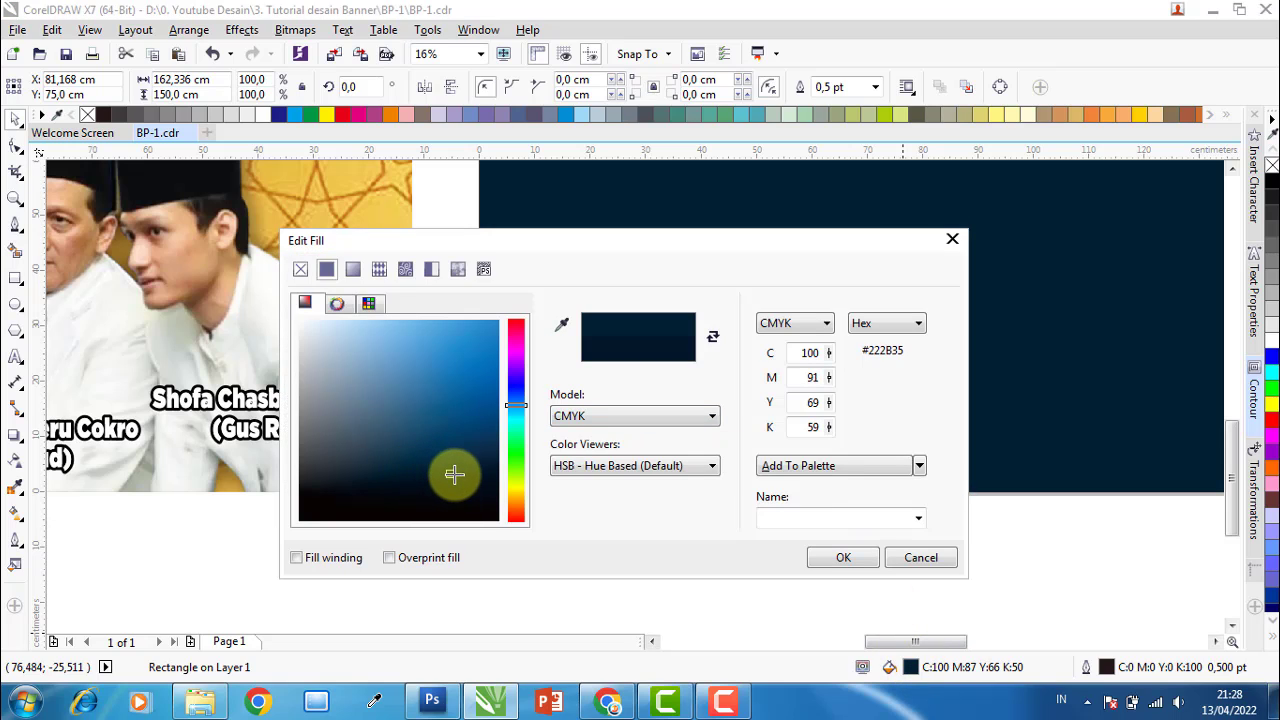
pyautogui.click(855, 549)
pyautogui.scroll(-1, 532, 520)
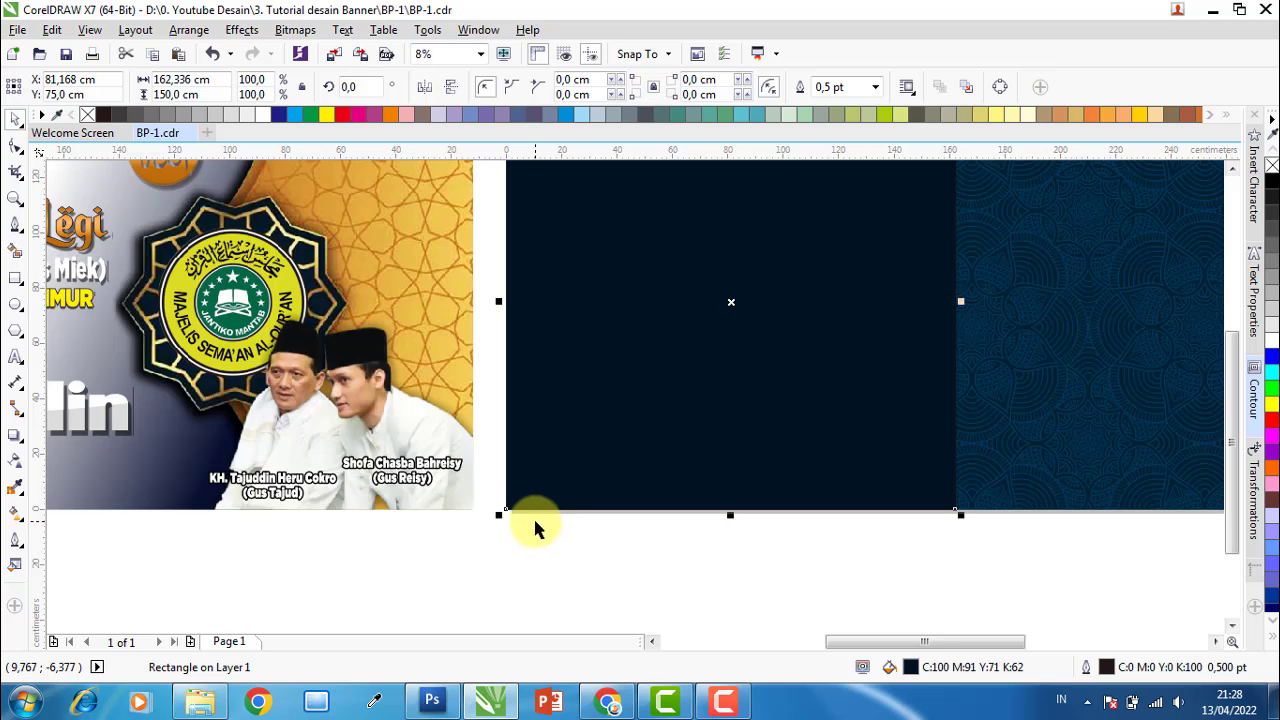
pyautogui.scroll(-1, 538, 518)
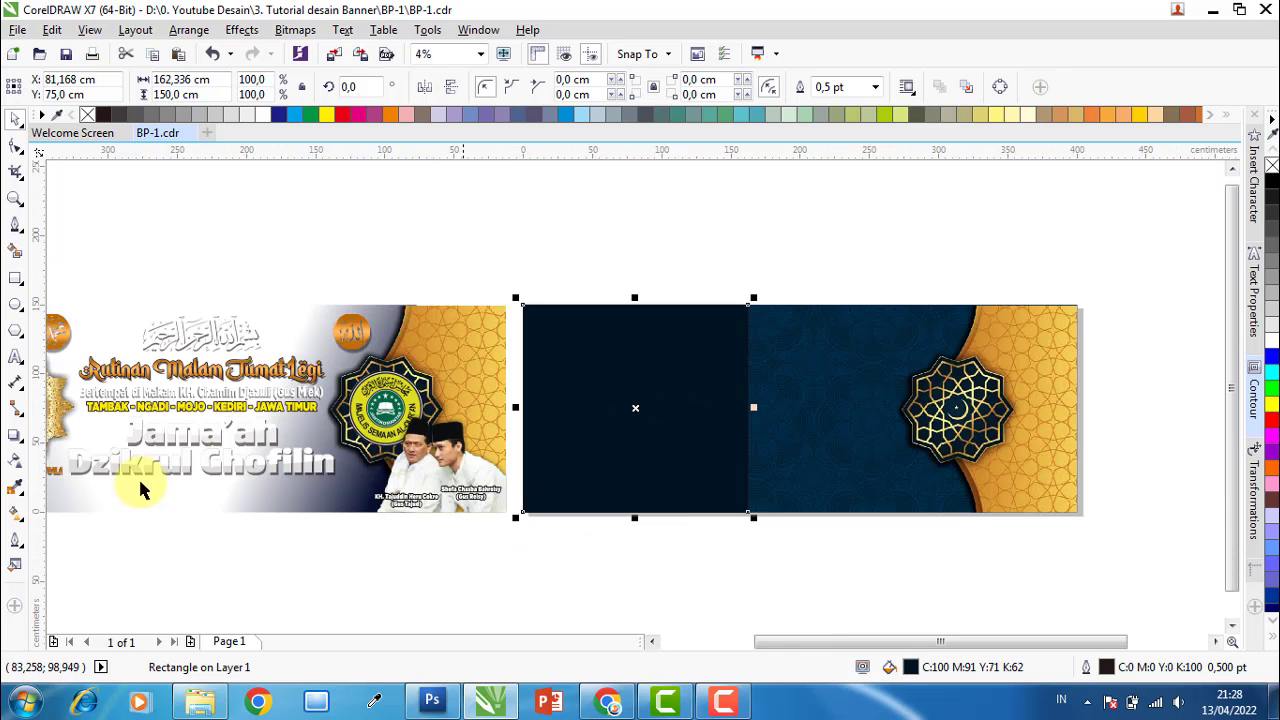
# Apply a linear fountain transparency at about 17.8° to the dark rectangle, opaque on its outer side and fading out toward the banner's middle.
pyautogui.click(15, 462)
pyautogui.moveTo(632, 410); pyautogui.dragTo(775, 382)
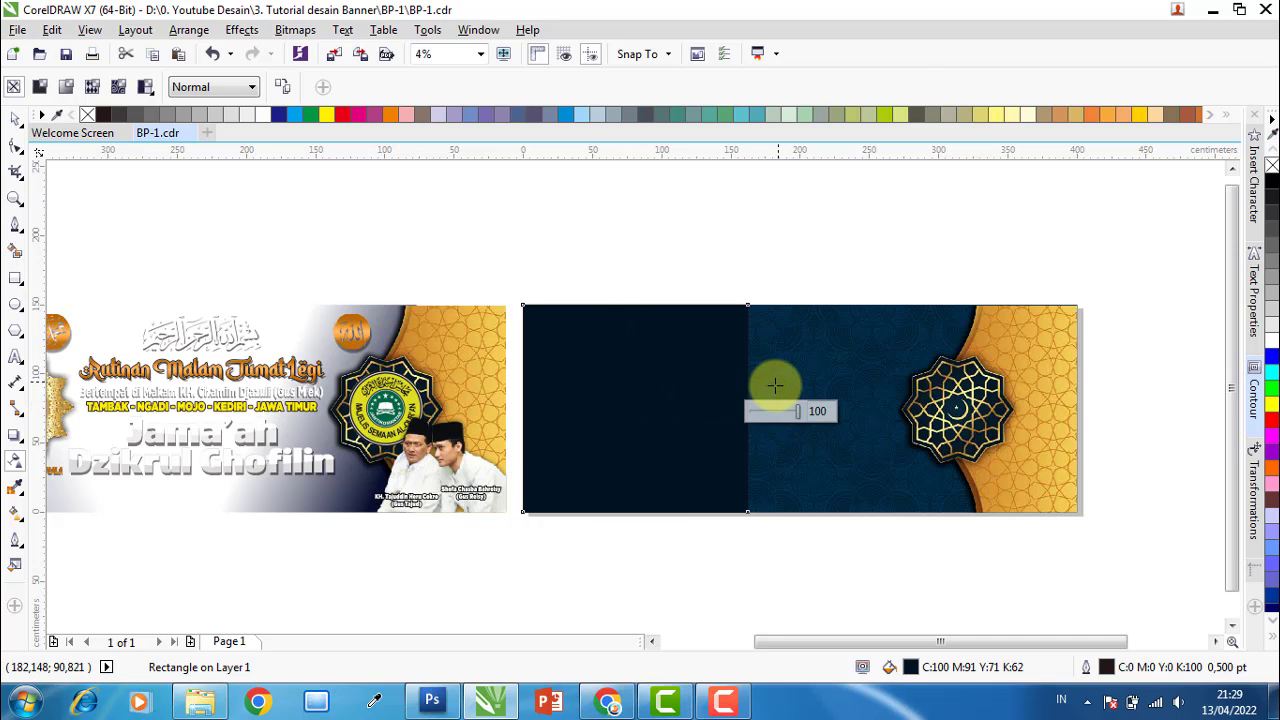
pyautogui.moveTo(634, 407); pyautogui.dragTo(407, 478)
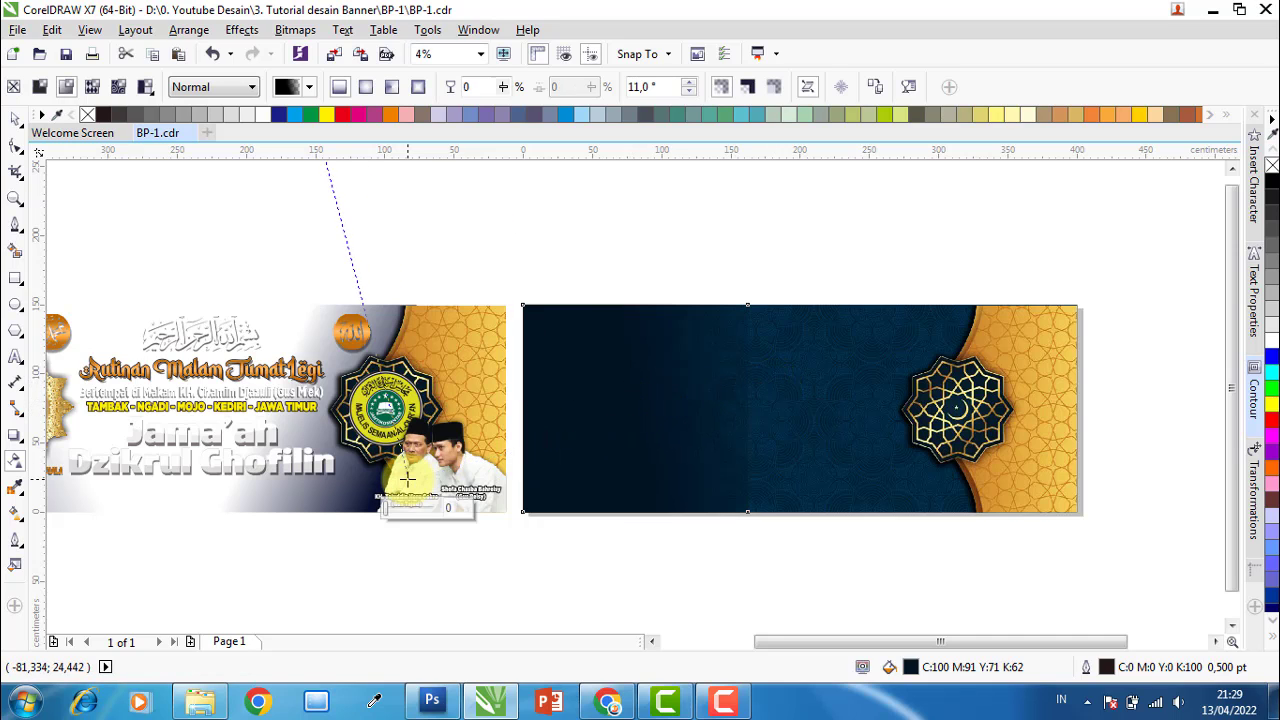
pyautogui.moveTo(777, 384); pyautogui.dragTo(747, 392)
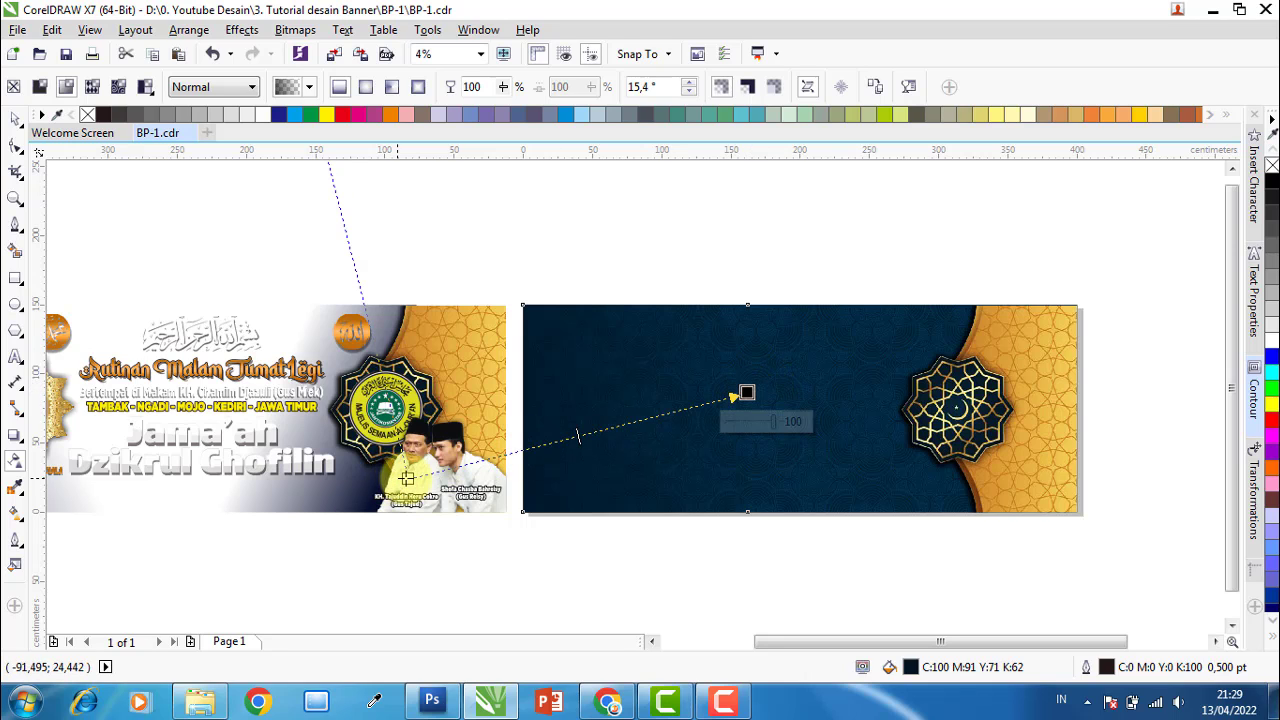
pyautogui.moveTo(578, 436)
pyautogui.mouseDown()
pyautogui.moveTo(543, 457)
pyautogui.moveTo(583, 440)
pyautogui.mouseUp()
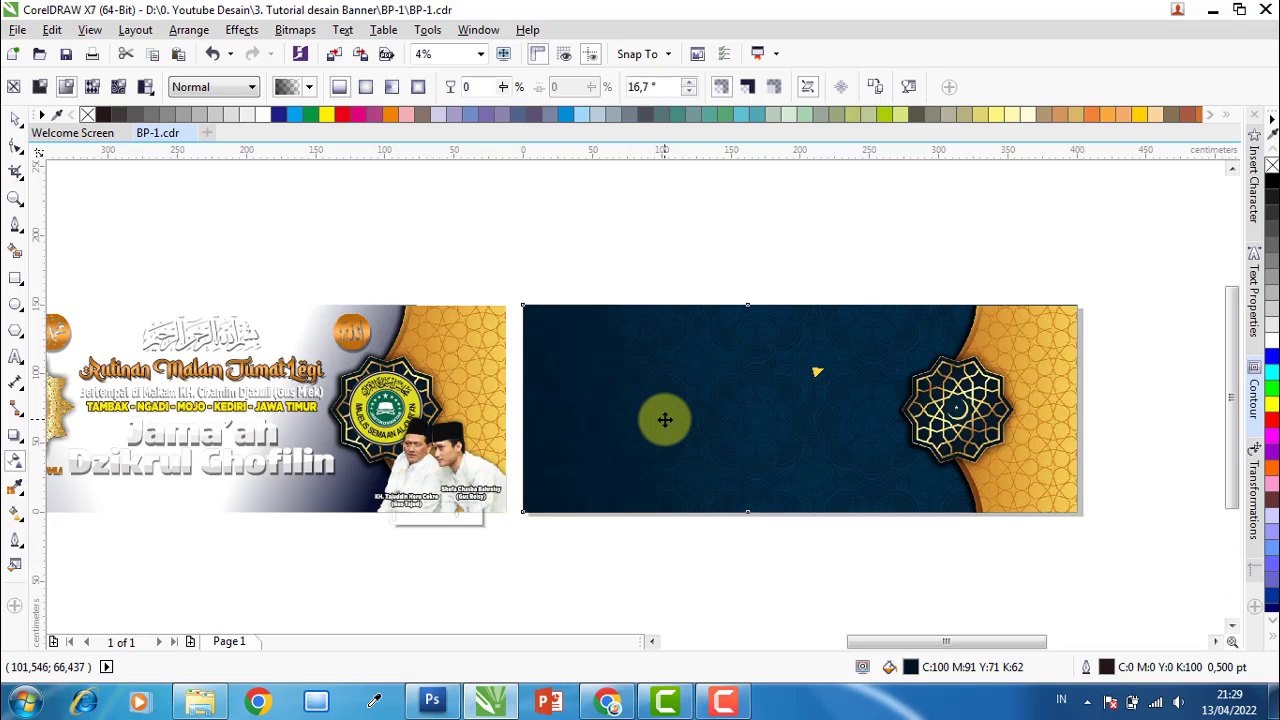
pyautogui.scroll(2, 660, 418)
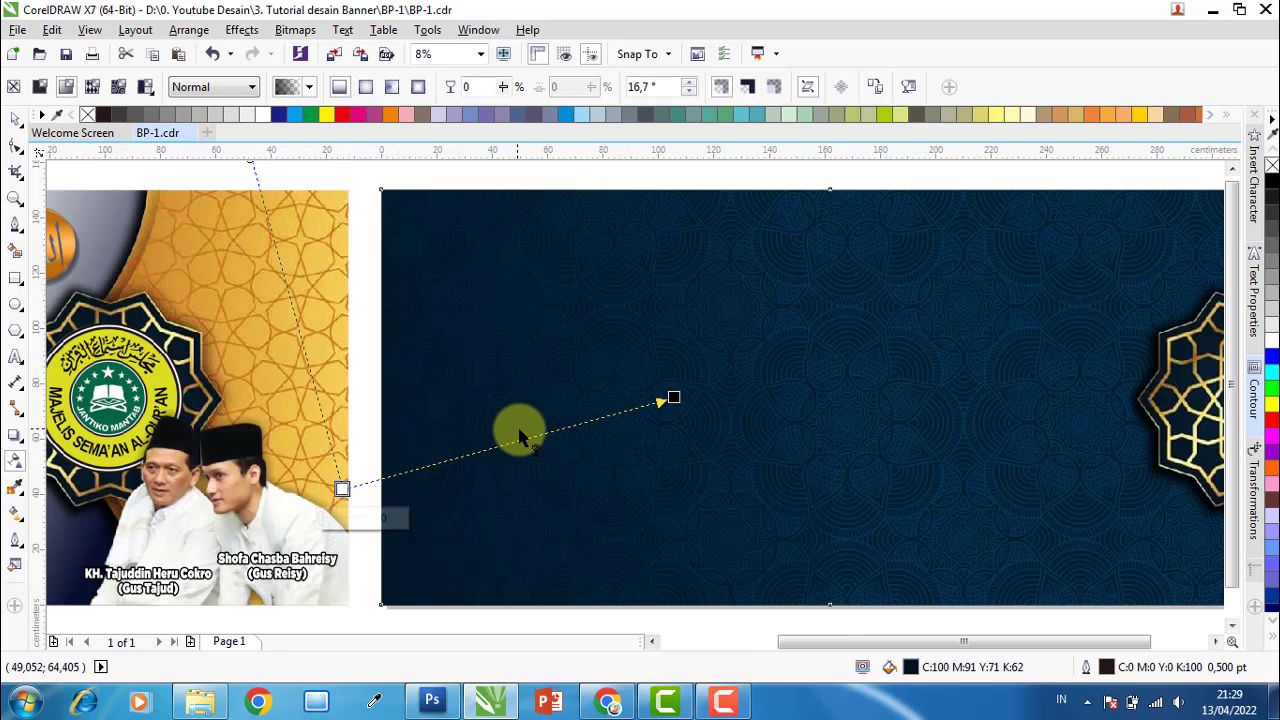
pyautogui.scroll(-2, 517, 428)
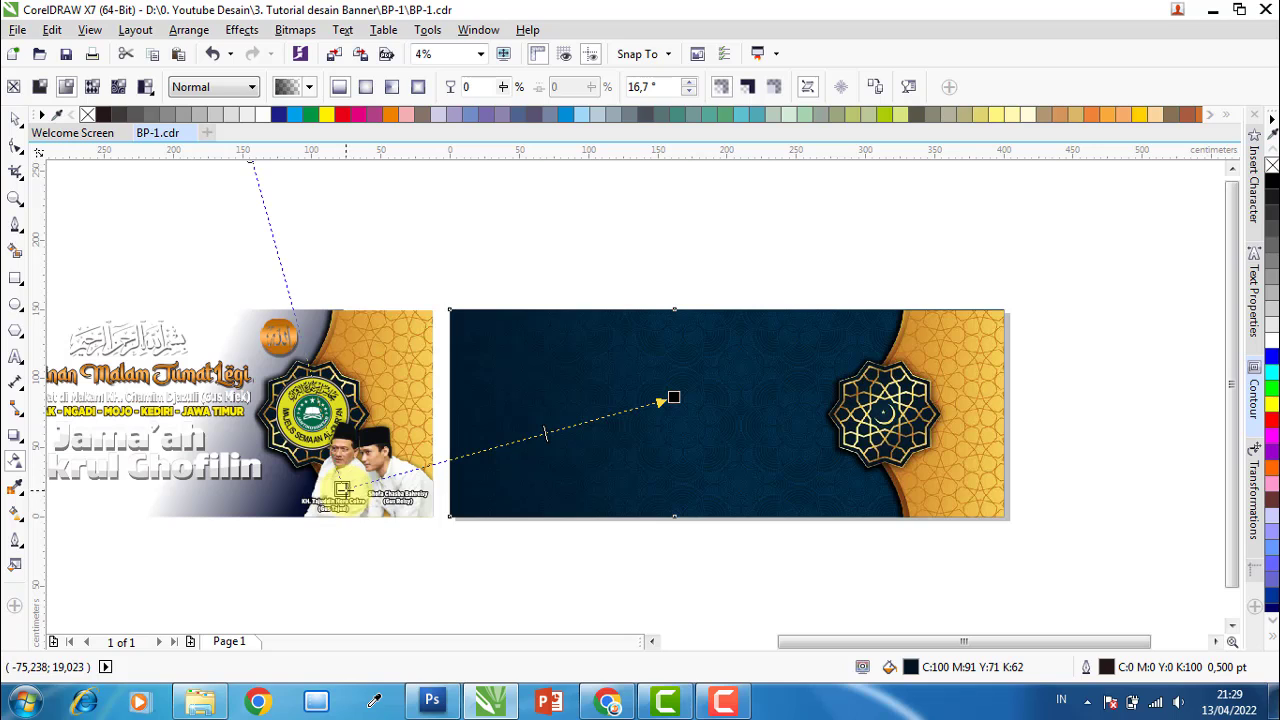
pyautogui.moveTo(342, 489); pyautogui.dragTo(381, 484)
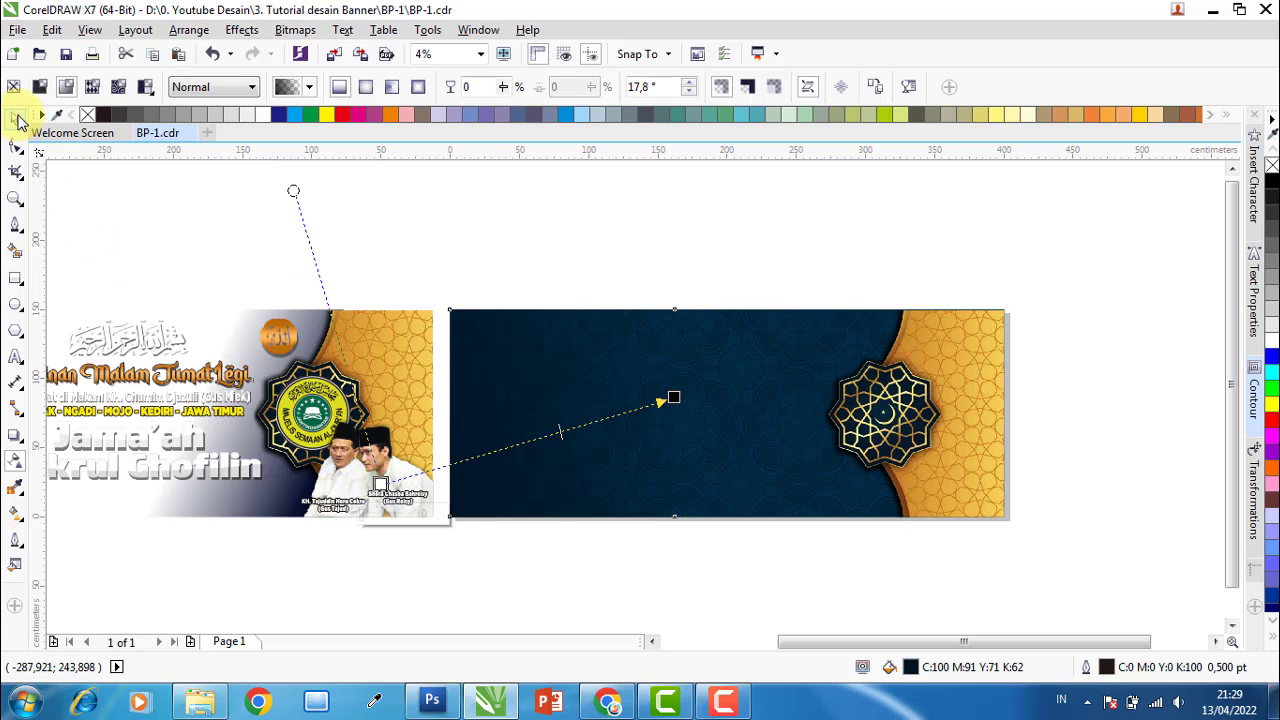
# Place a horizontally mirrored copy of the faded rectangle against its right edge and group both rectangles.
pyautogui.click(18, 120)
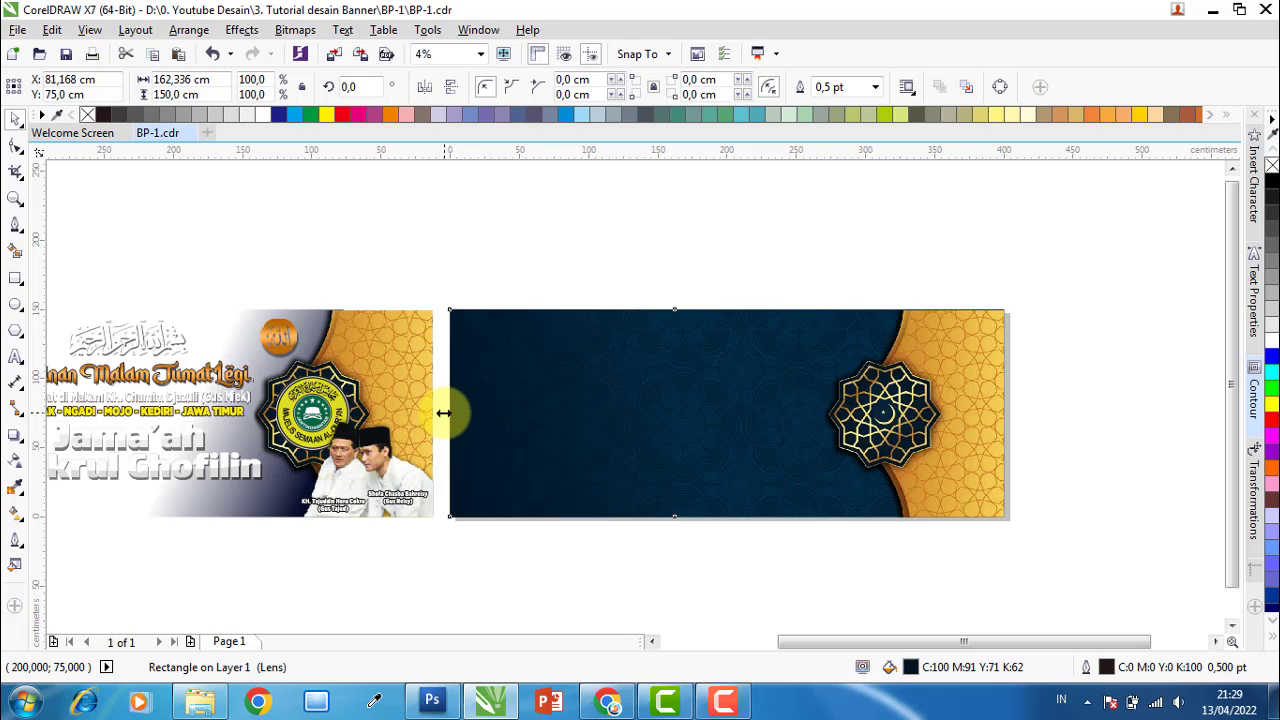
pyautogui.moveTo(442, 412); pyautogui.dragTo(888, 401)
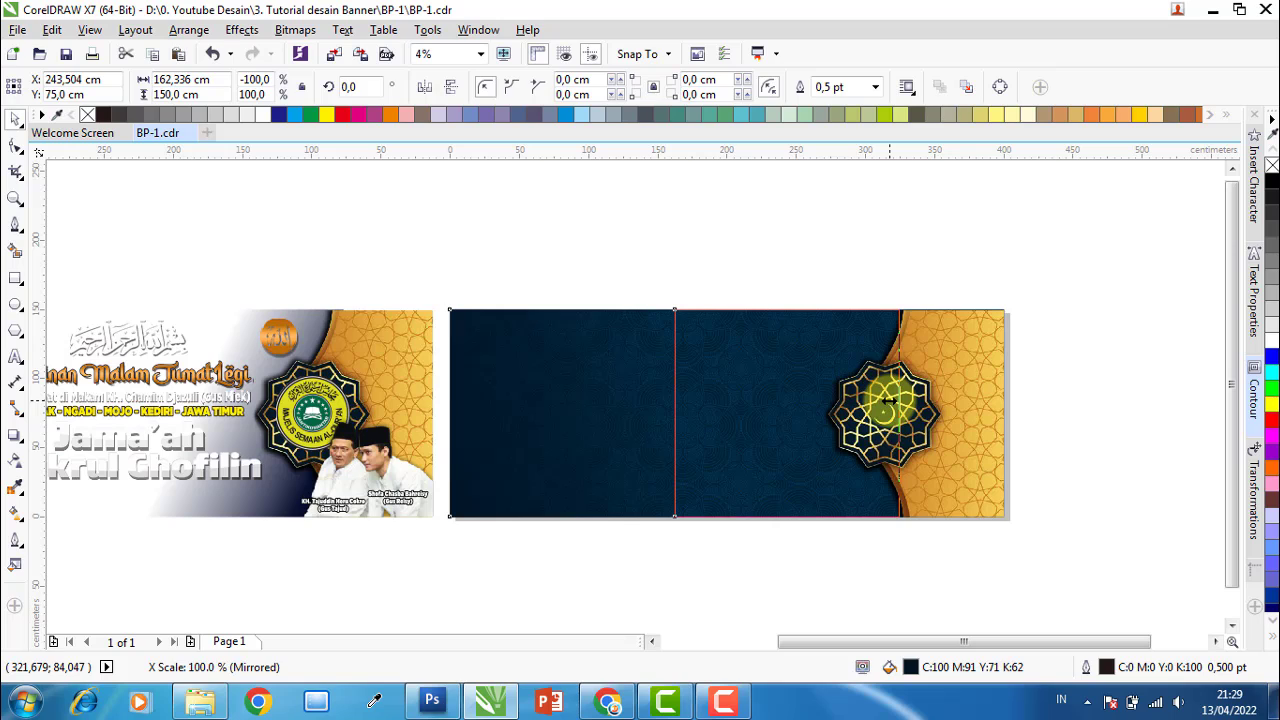
pyautogui.moveTo(888, 401); pyautogui.dragTo(890, 401)
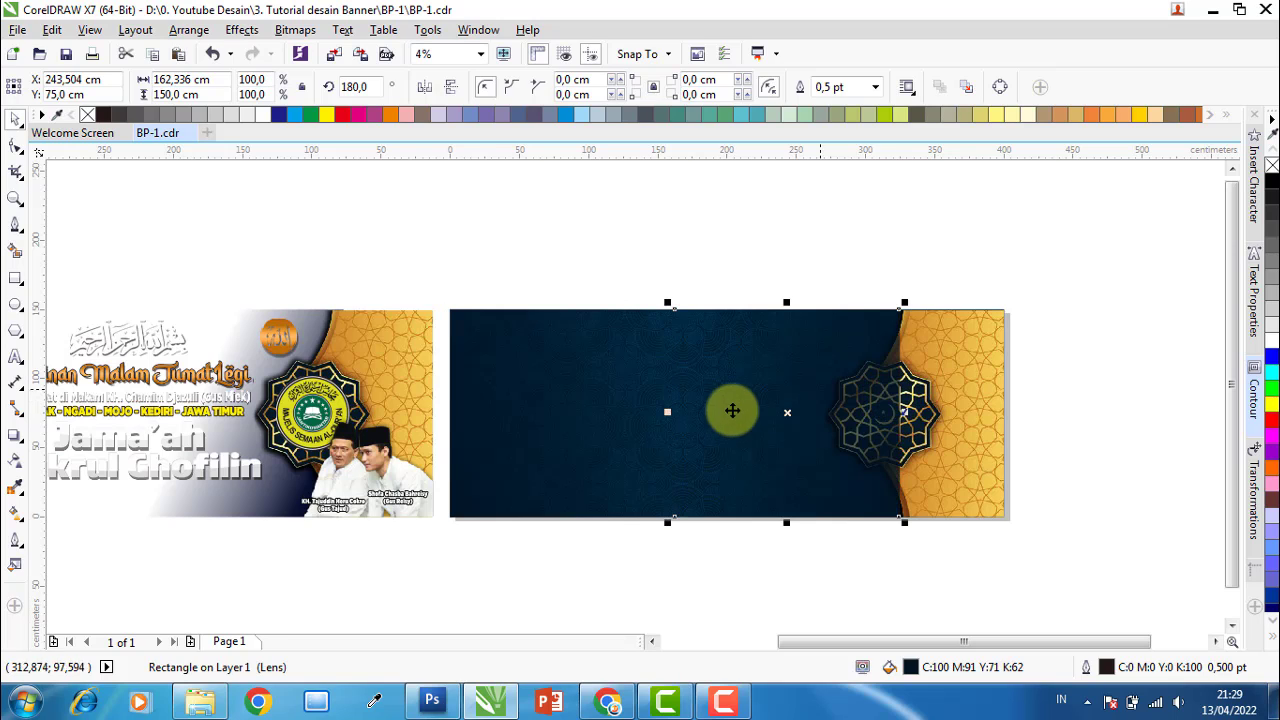
pyautogui.keyDown('shift'); pyautogui.click(586, 388); pyautogui.keyUp('shift')
pyautogui.click(813, 86)
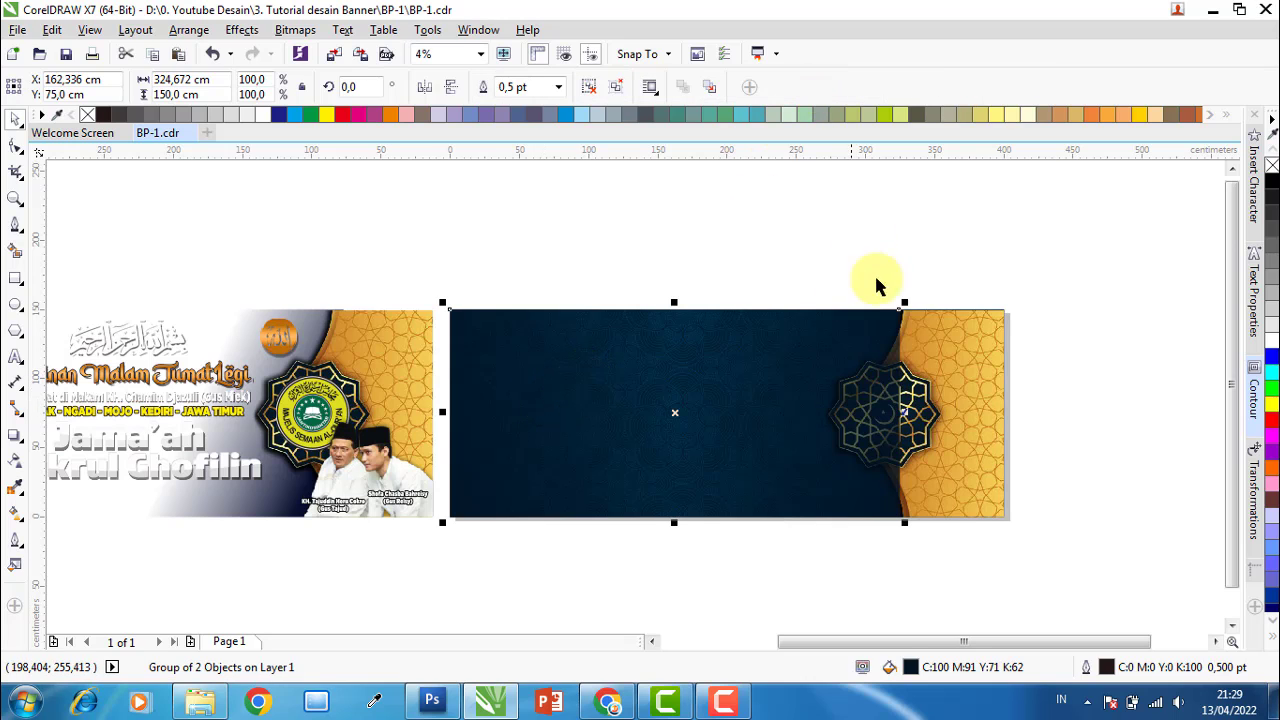
# Stretch the grouped rectangles rightward to a width of about 333.6 cm, keeping the left edge fixed.
pyautogui.scroll(1, 906, 400)
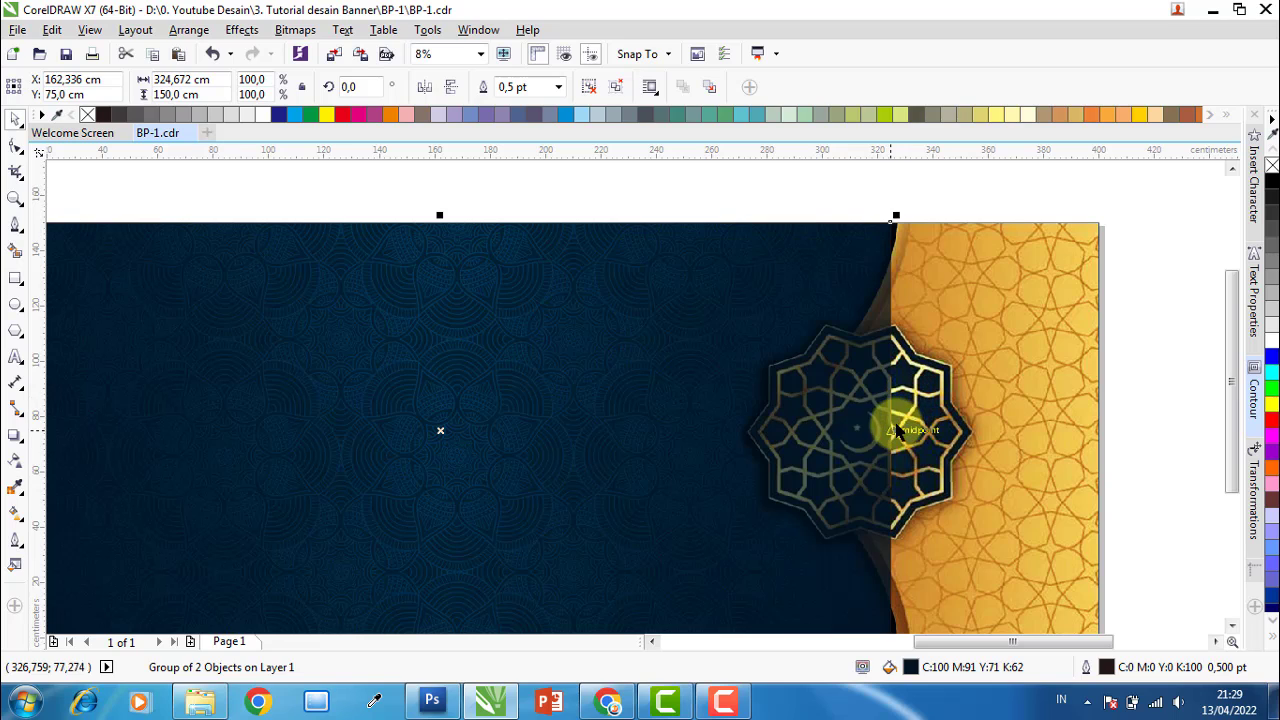
pyautogui.moveTo(898, 430); pyautogui.dragTo(916, 430)
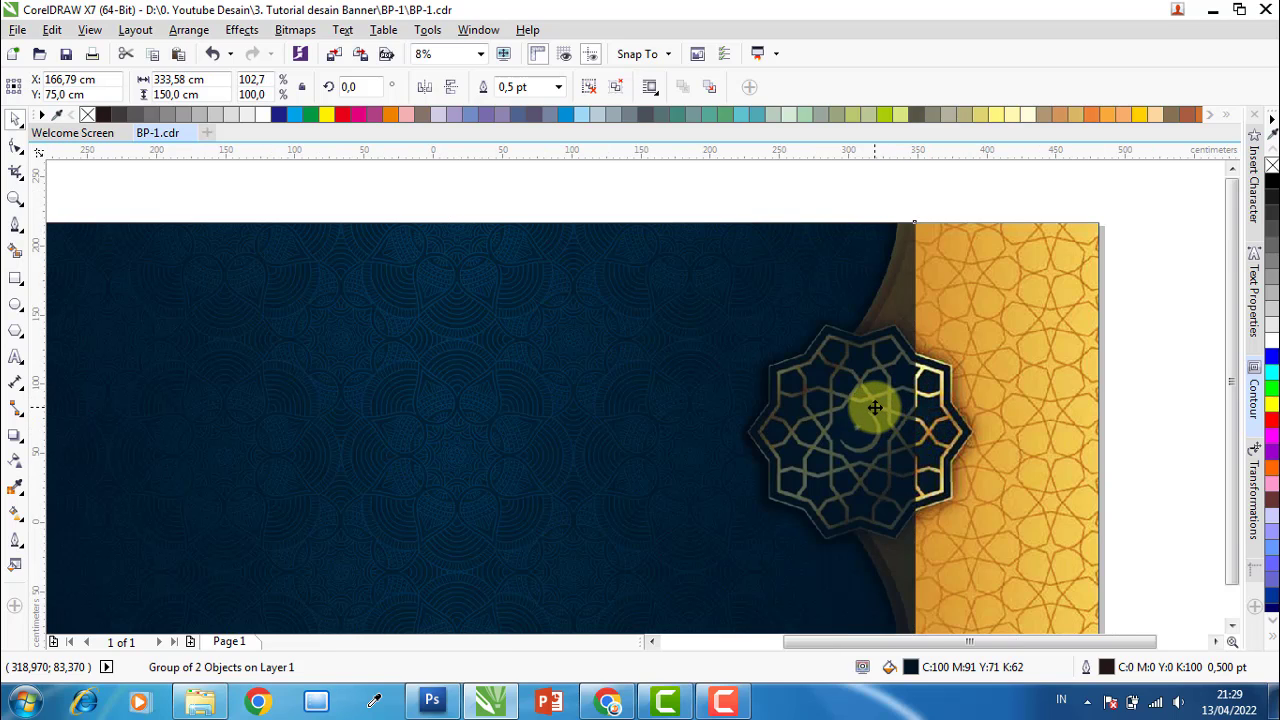
pyautogui.scroll(-1, 875, 407)
pyautogui.scroll(2, 978, 345)
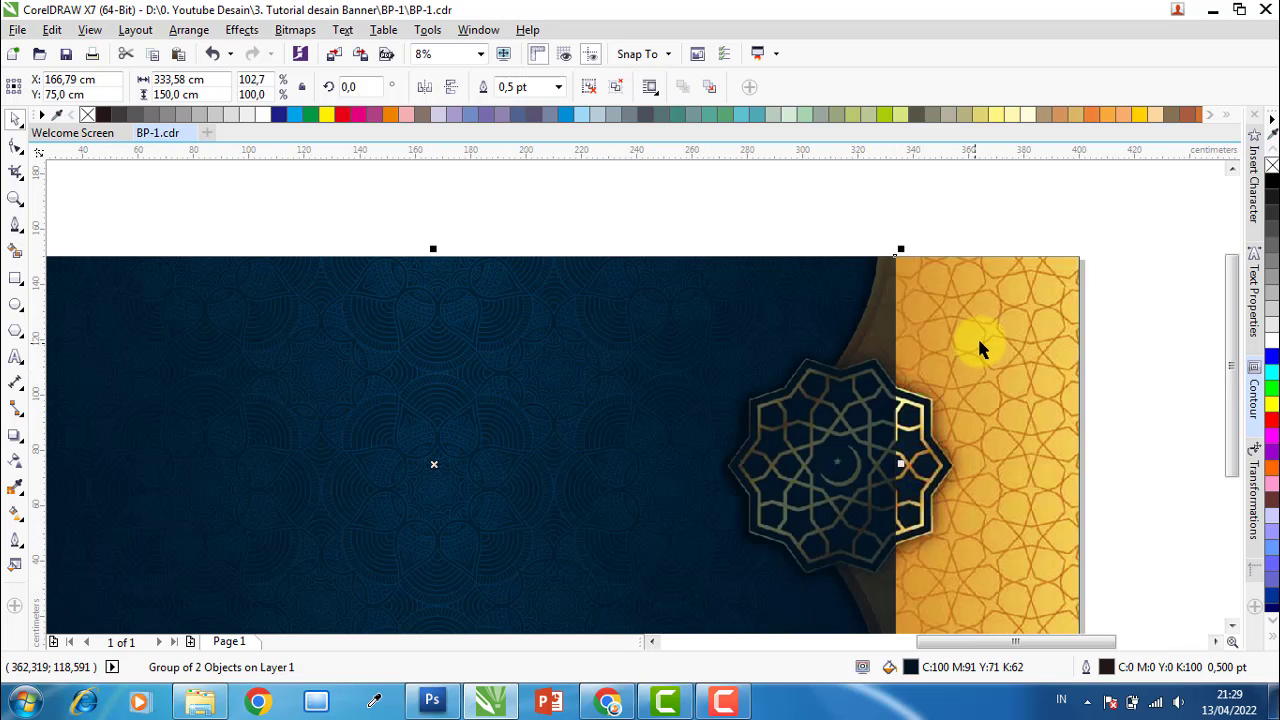
# Reorder the gold side-ornament bitmap so it lies in front of the faded rectangle group.
pyautogui.keyDown('ctrl'); pyautogui.click(977, 336); pyautogui.keyUp('ctrl')
pyautogui.rightClick(977, 312)
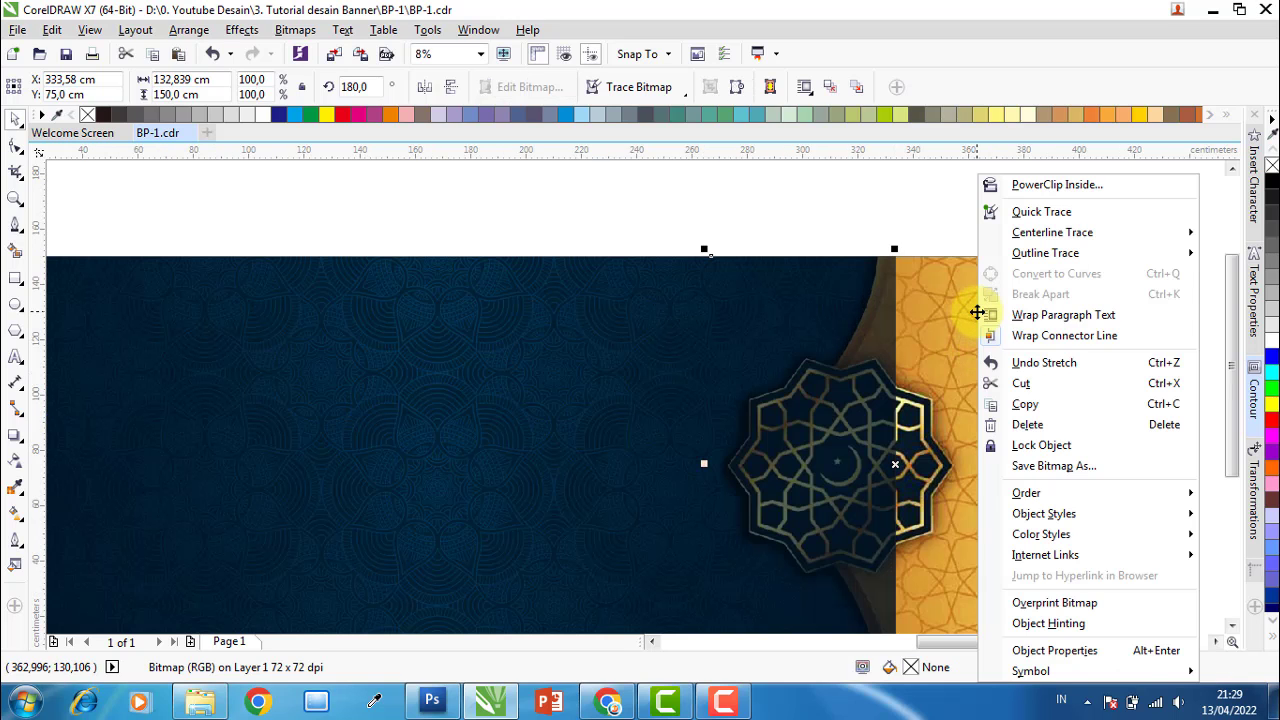
pyautogui.moveTo(1026, 494)
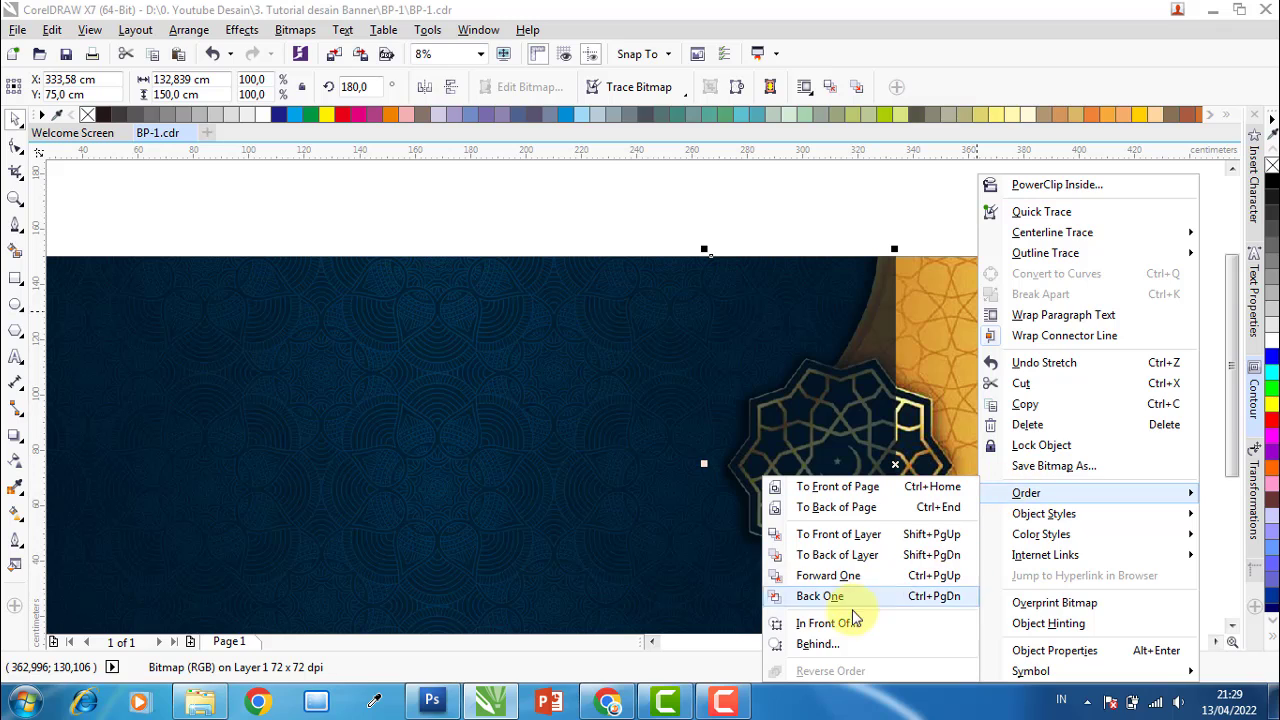
pyautogui.click(826, 623)
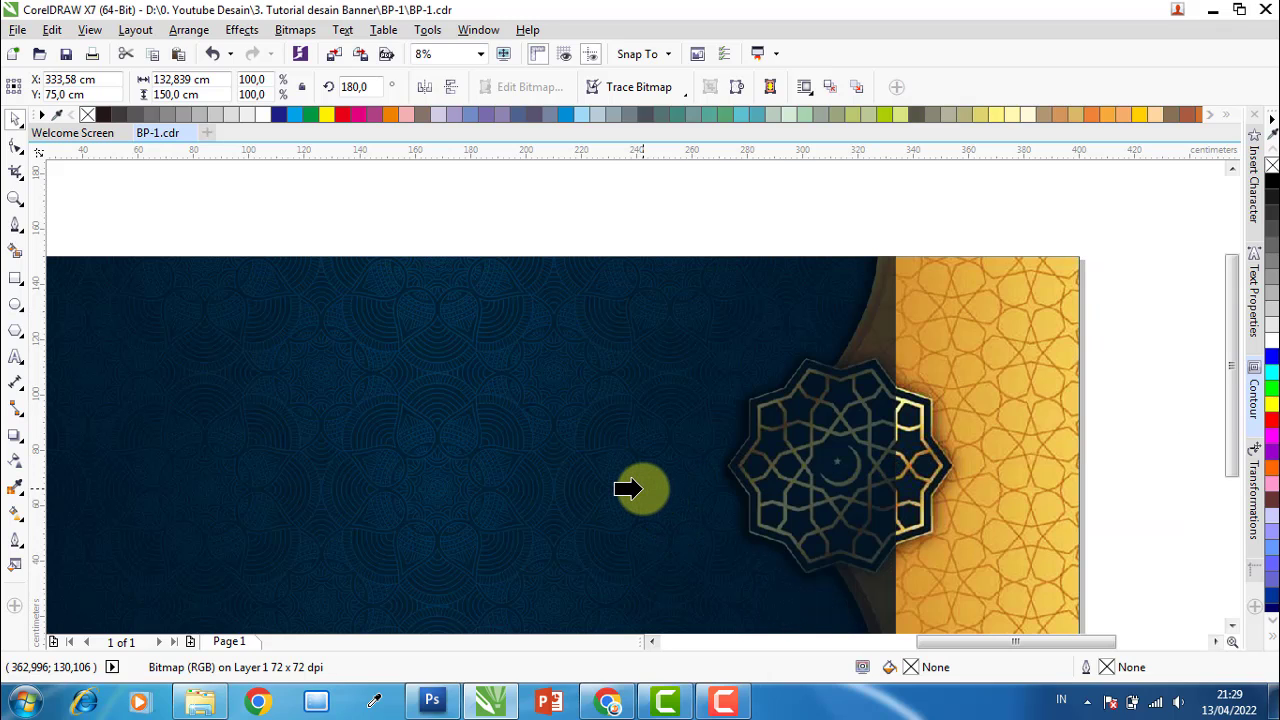
pyautogui.click(715, 388)
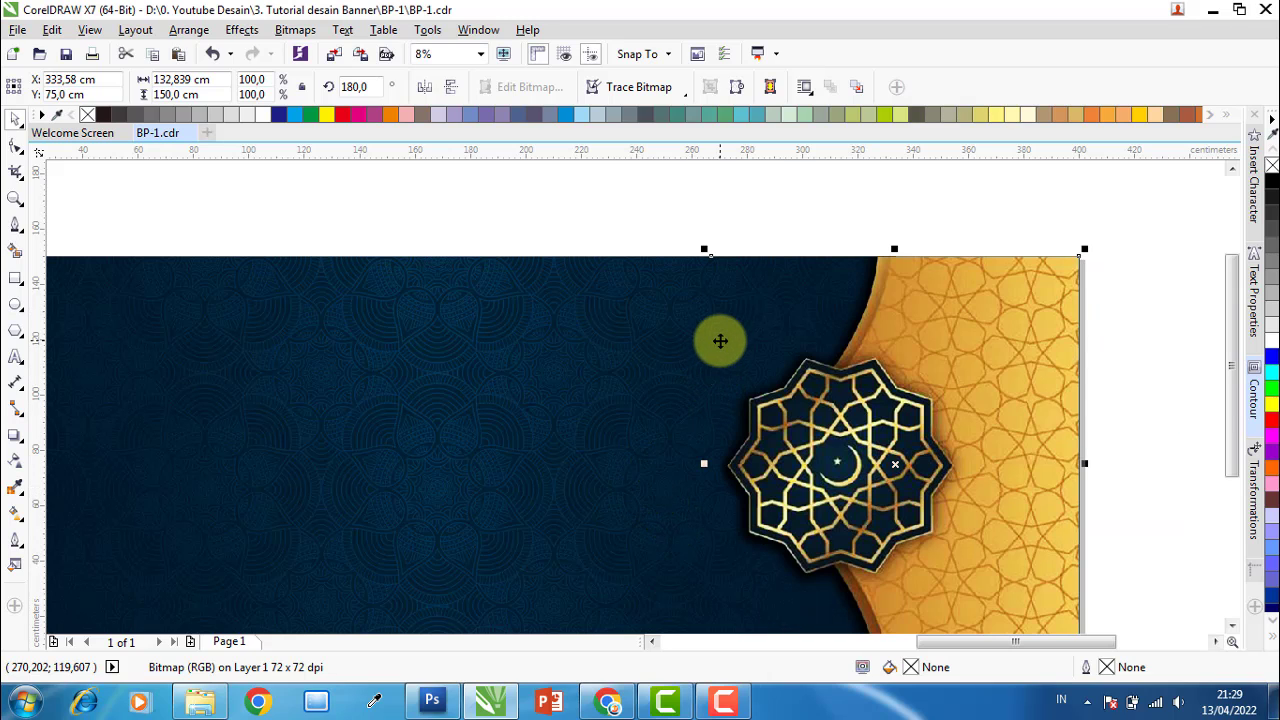
pyautogui.click(780, 218)
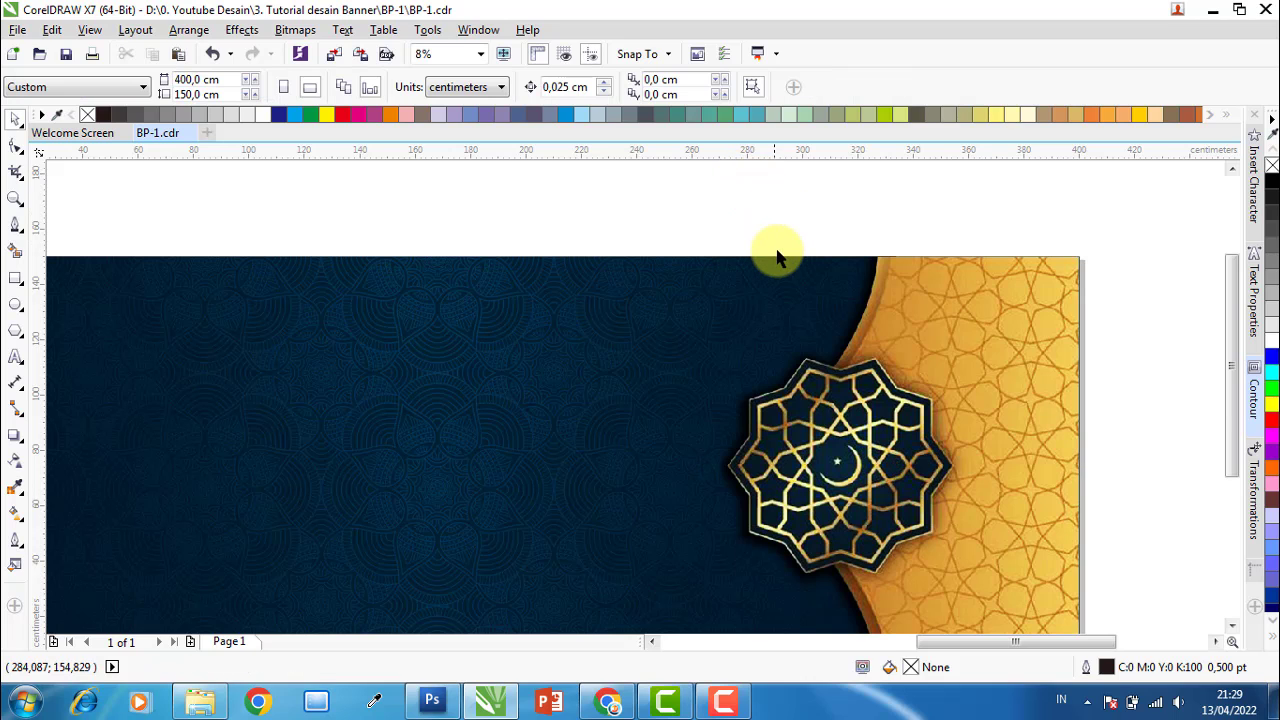
# Import the gold ring ornament, image 4 from the BP-1 folder, onto the new banner at about 88.7 x 86.5 cm.
pyautogui.scroll(-1, 810, 268)
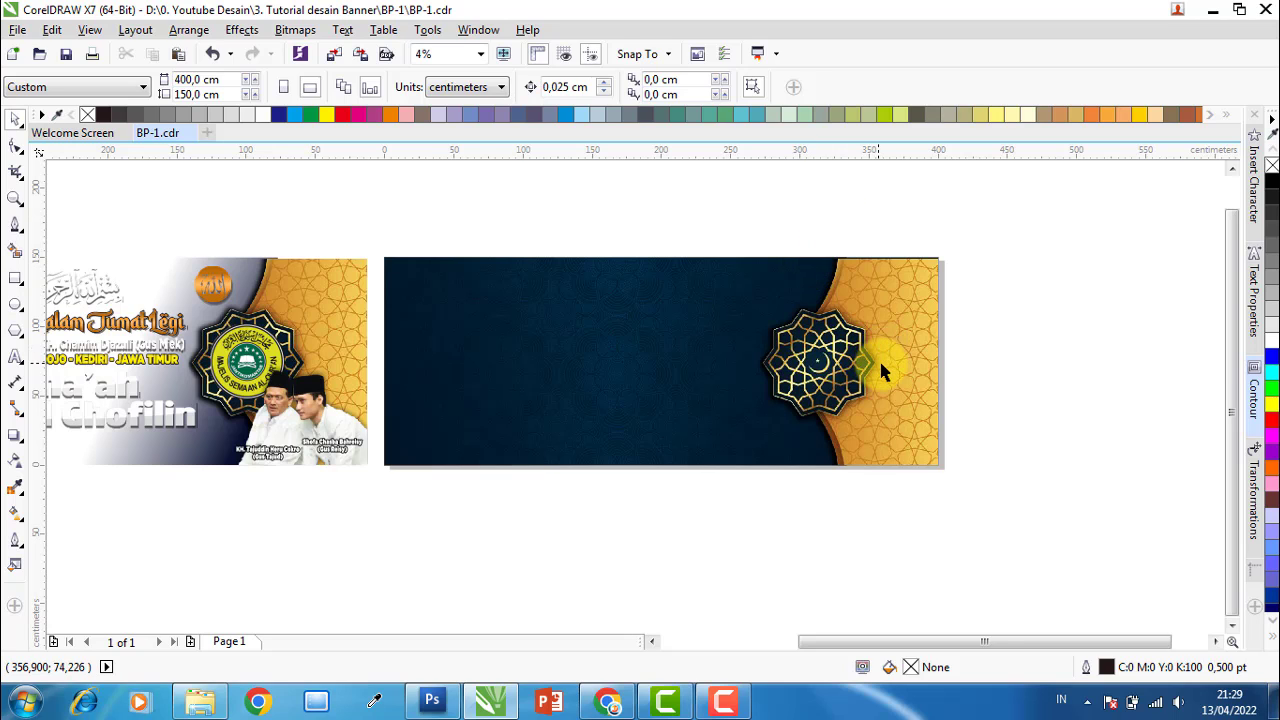
pyautogui.scroll(-1, 814, 357)
pyautogui.scroll(1, 641, 345)
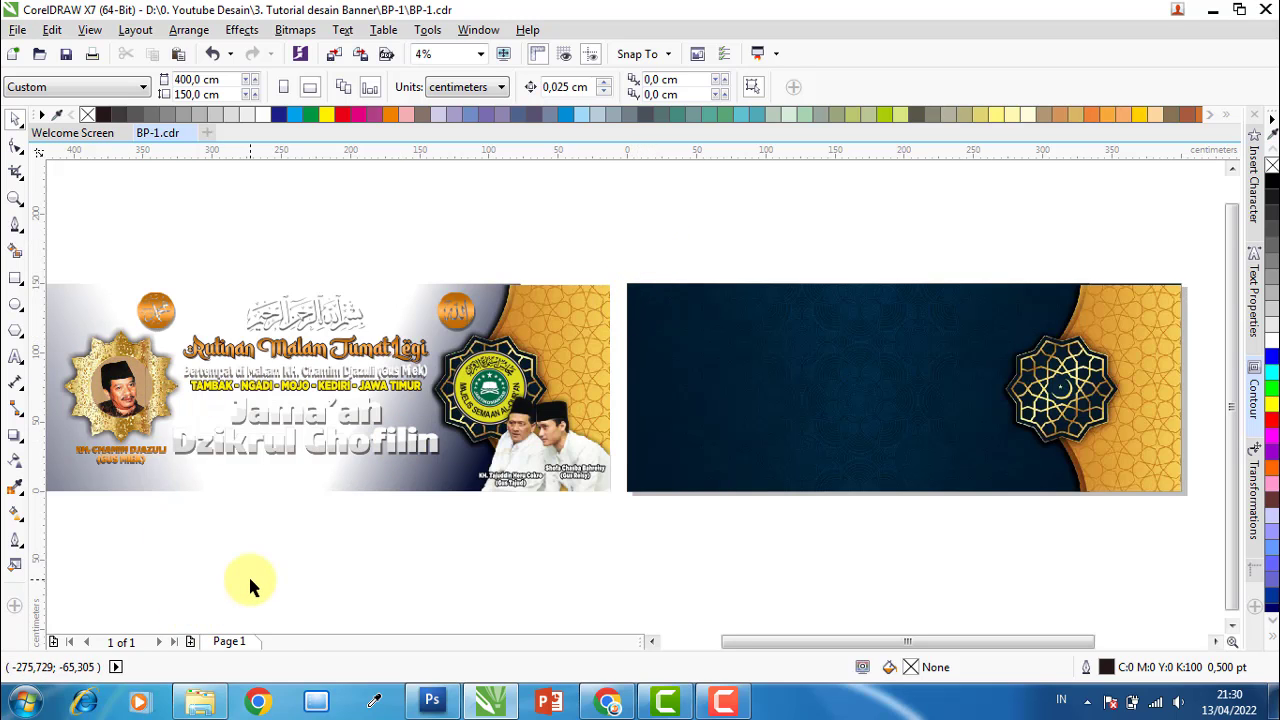
pyautogui.click(200, 700)
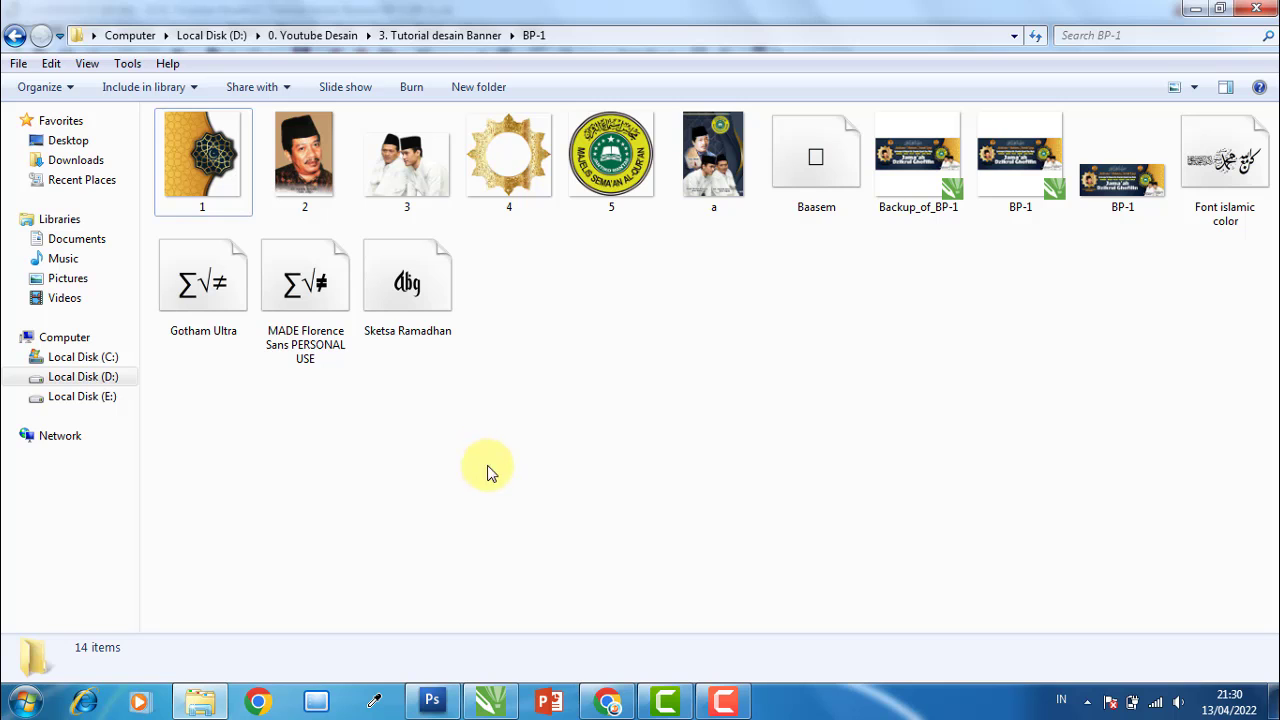
pyautogui.click(518, 178)
pyautogui.moveTo(509, 168); pyautogui.dragTo(825, 440)
pyautogui.moveTo(743, 511); pyautogui.dragTo(973, 397)
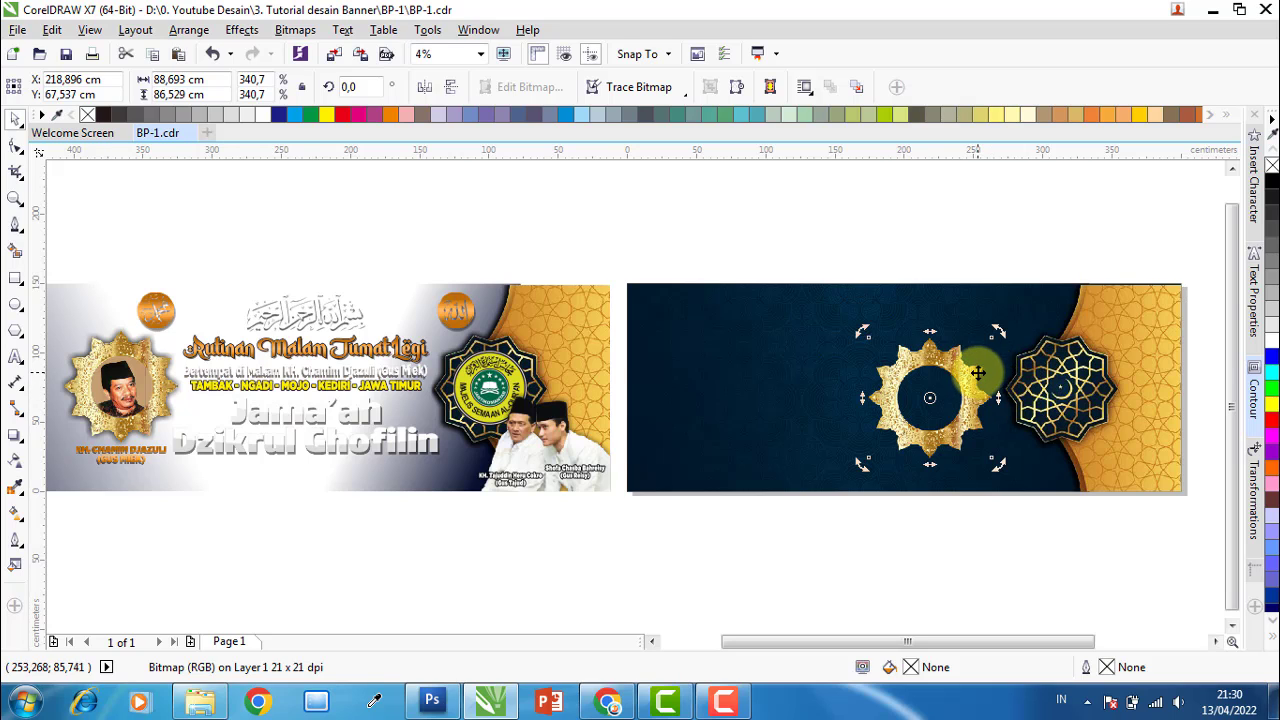
# Move the gold ring ornament to the left part of the new banner, as in the reference design.
pyautogui.keyDown('shift'); pyautogui.click(810, 356); pyautogui.keyUp('shift')
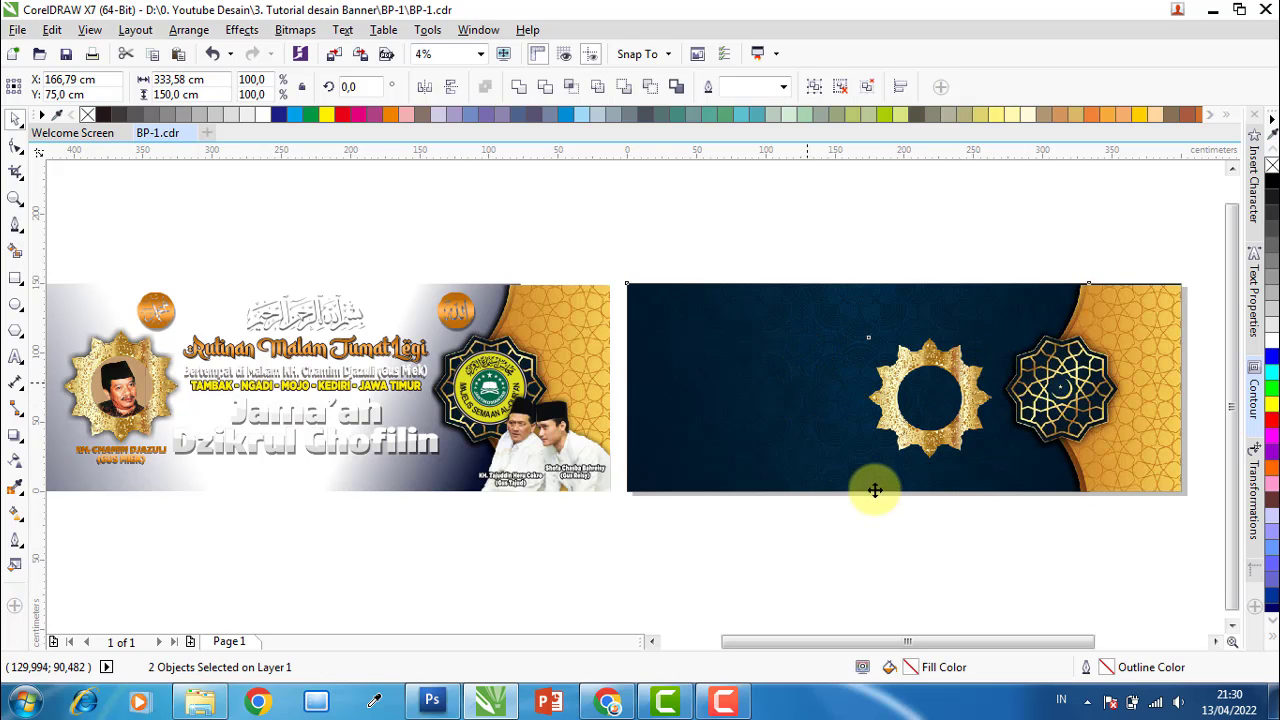
pyautogui.click(903, 540)
pyautogui.click(968, 394)
pyautogui.moveTo(968, 394); pyautogui.dragTo(738, 388)
pyautogui.click(688, 528)
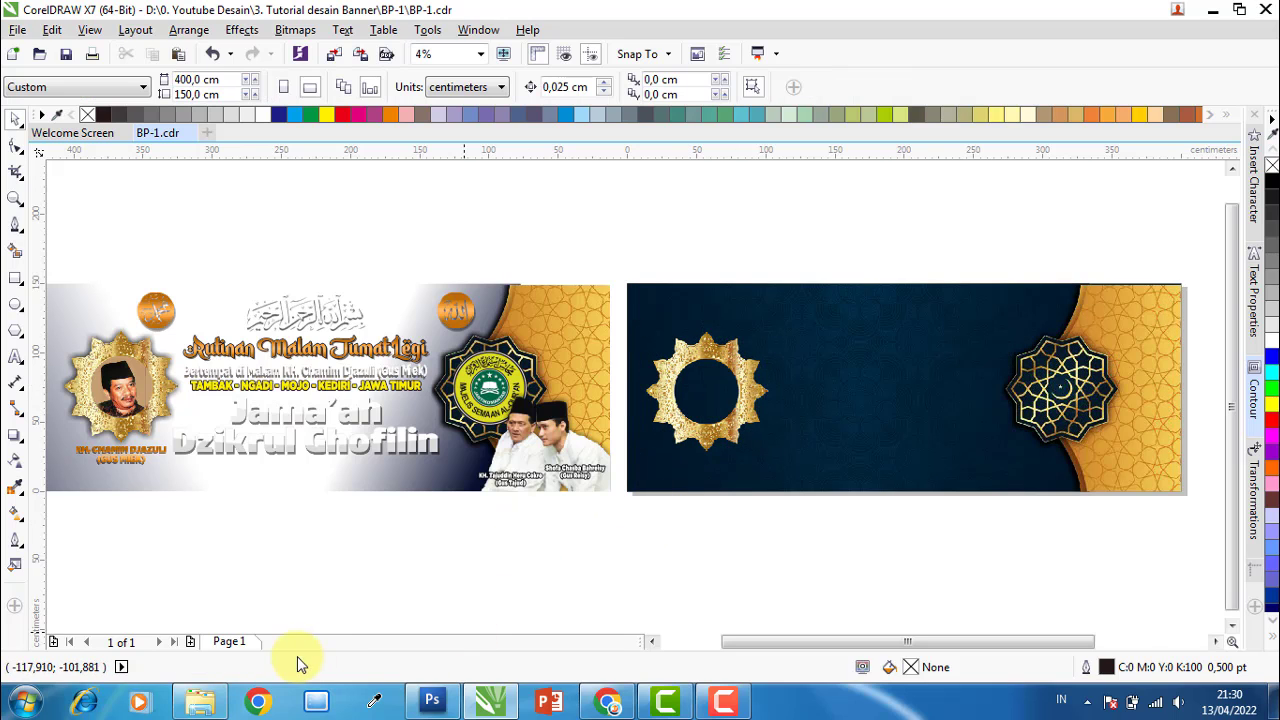
# Import the round yellow-green logo, image 5 from the BP-1 folder, onto the banner's gold area at about 75.2 cm wide.
pyautogui.click(200, 700)
pyautogui.click(626, 390)
pyautogui.moveTo(612, 180); pyautogui.dragTo(958, 444)
pyautogui.moveTo(936, 498); pyautogui.dragTo(1177, 374)
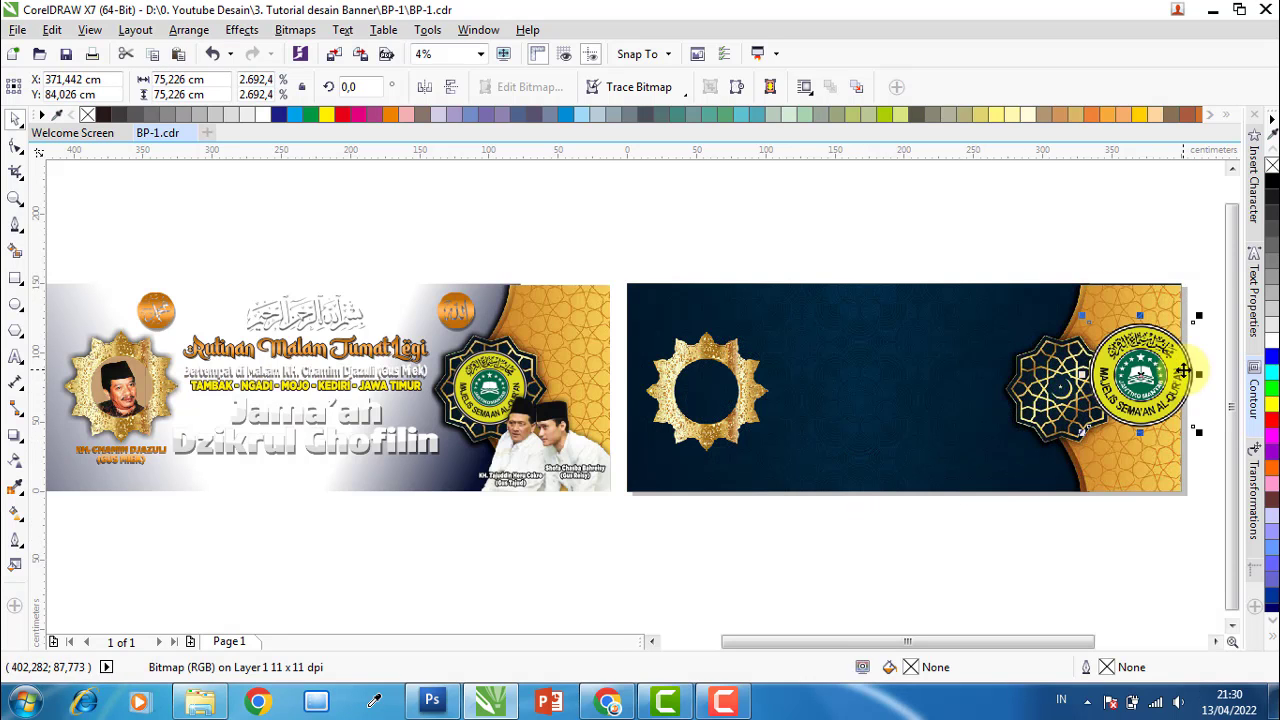
# Scale the round logo to about 57.5 cm and centre it on the star-shaped medallion.
pyautogui.scroll(1, 1203, 360)
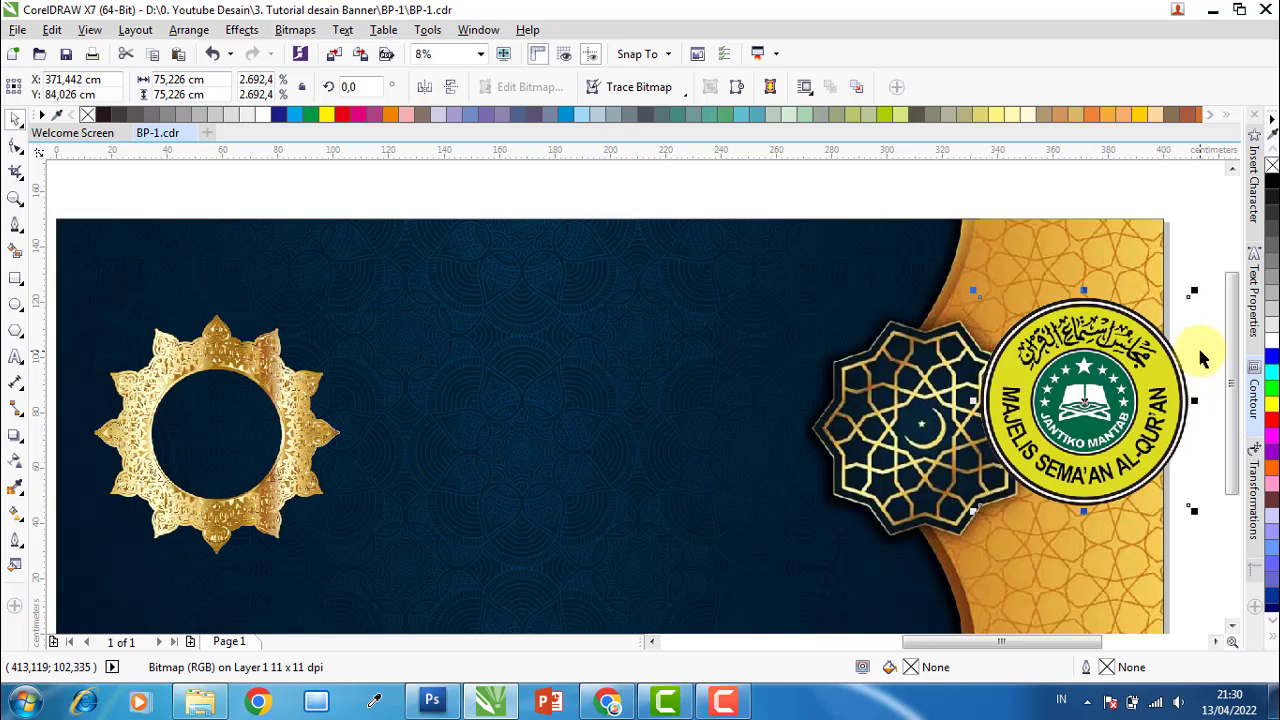
pyautogui.moveTo(1188, 297); pyautogui.dragTo(1160, 330)
pyautogui.moveTo(1073, 410); pyautogui.dragTo(934, 421)
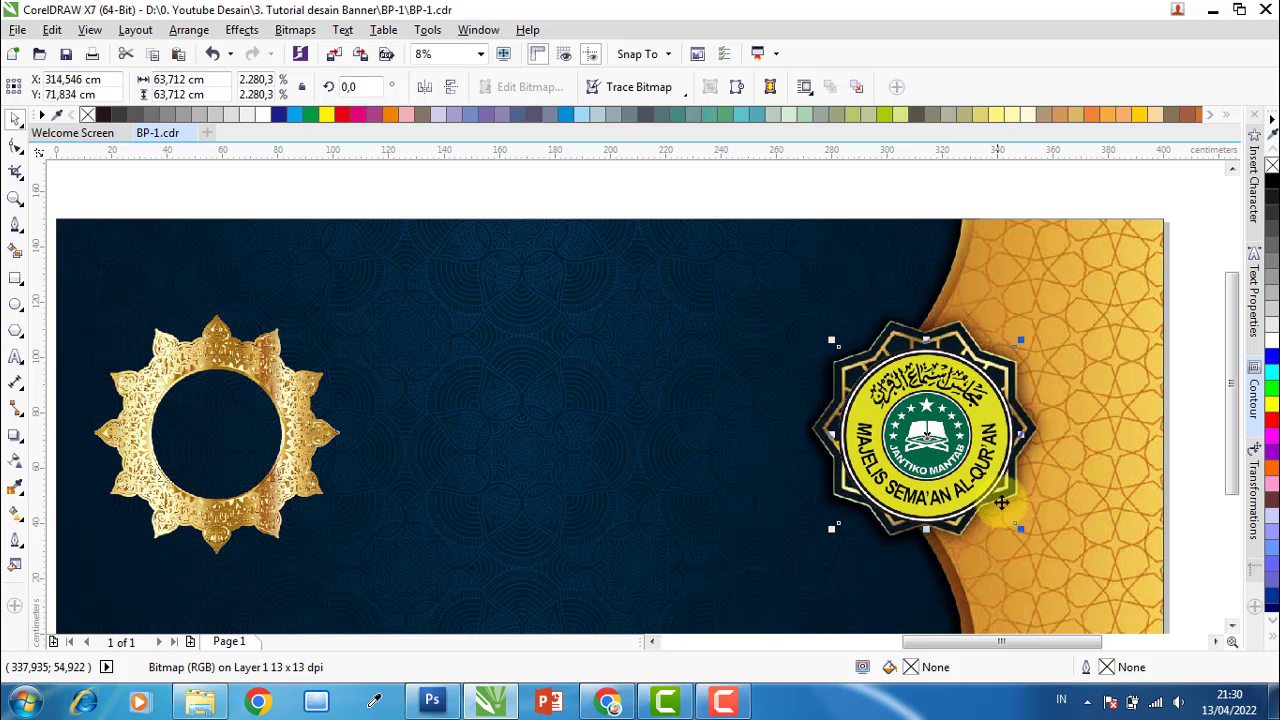
pyautogui.moveTo(1021, 531); pyautogui.dragTo(1015, 526)
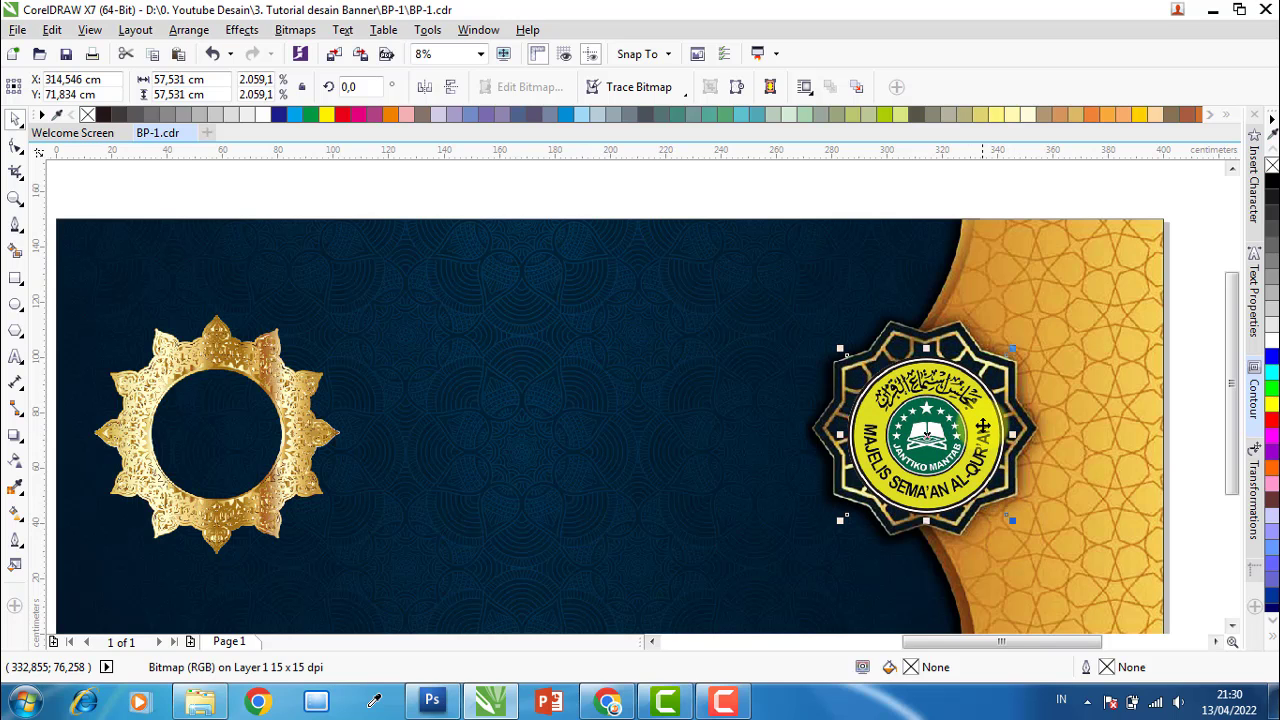
pyautogui.scroll(1, 970, 440)
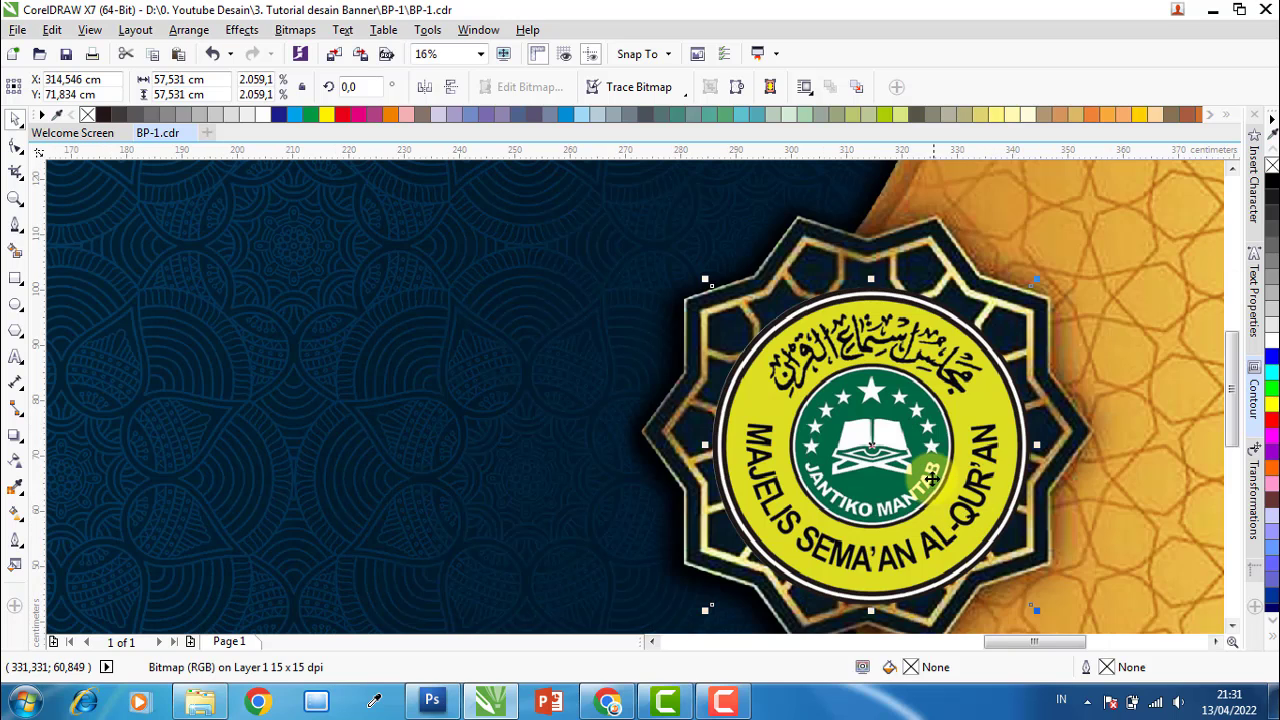
pyautogui.moveTo(935, 420); pyautogui.dragTo(937, 423)
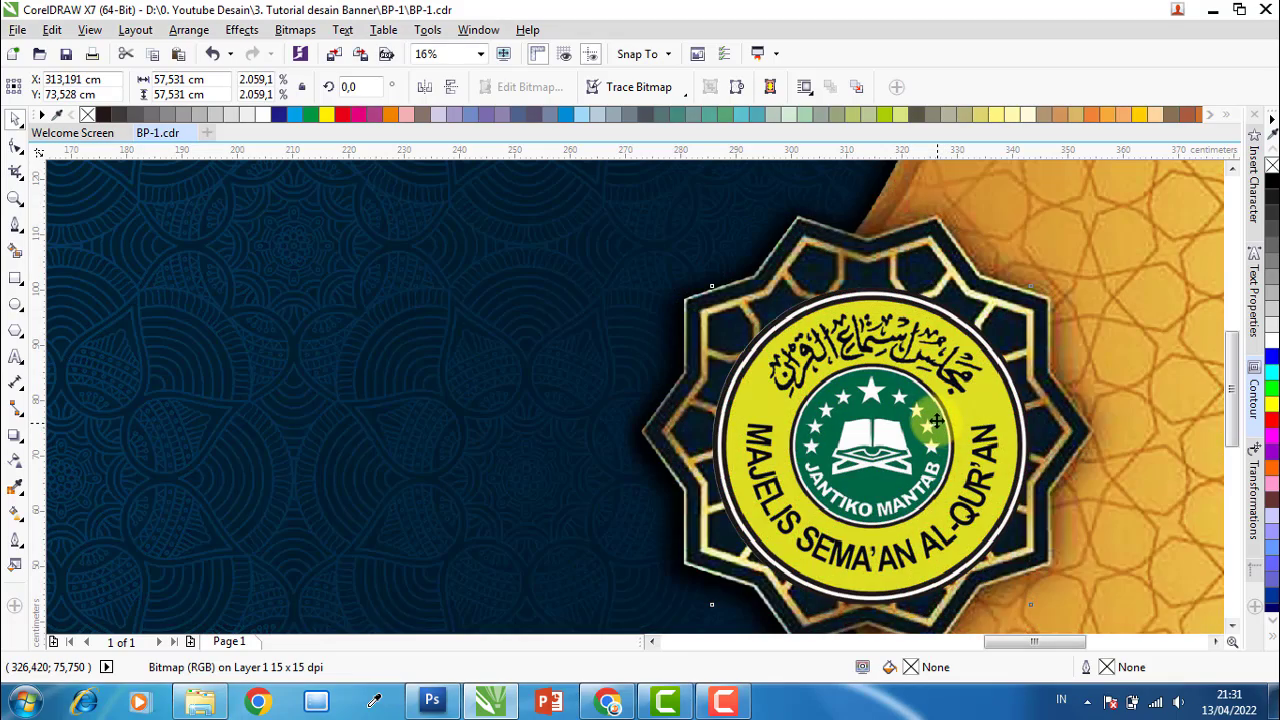
# Recentre the round logo on the star-shaped medallion and apply a drop shadow to it.
pyautogui.hotkey('ctrl', 'z')
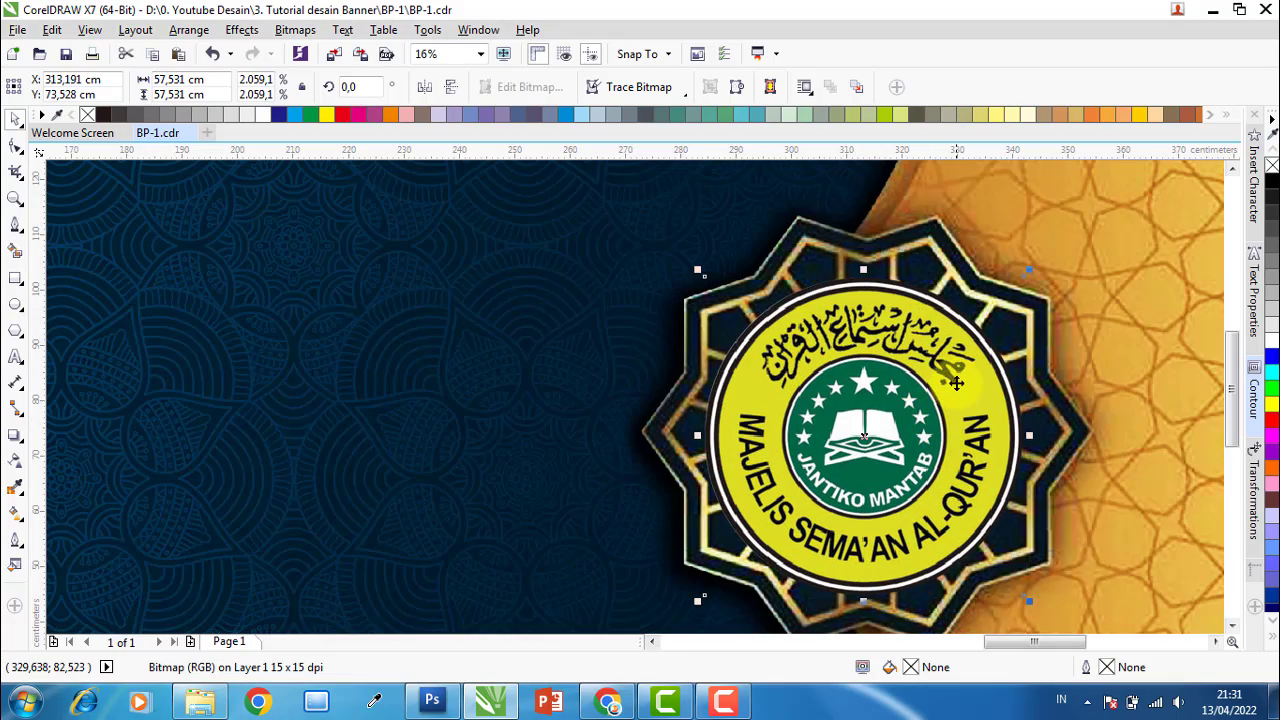
pyautogui.moveTo(944, 371); pyautogui.dragTo(948, 366)
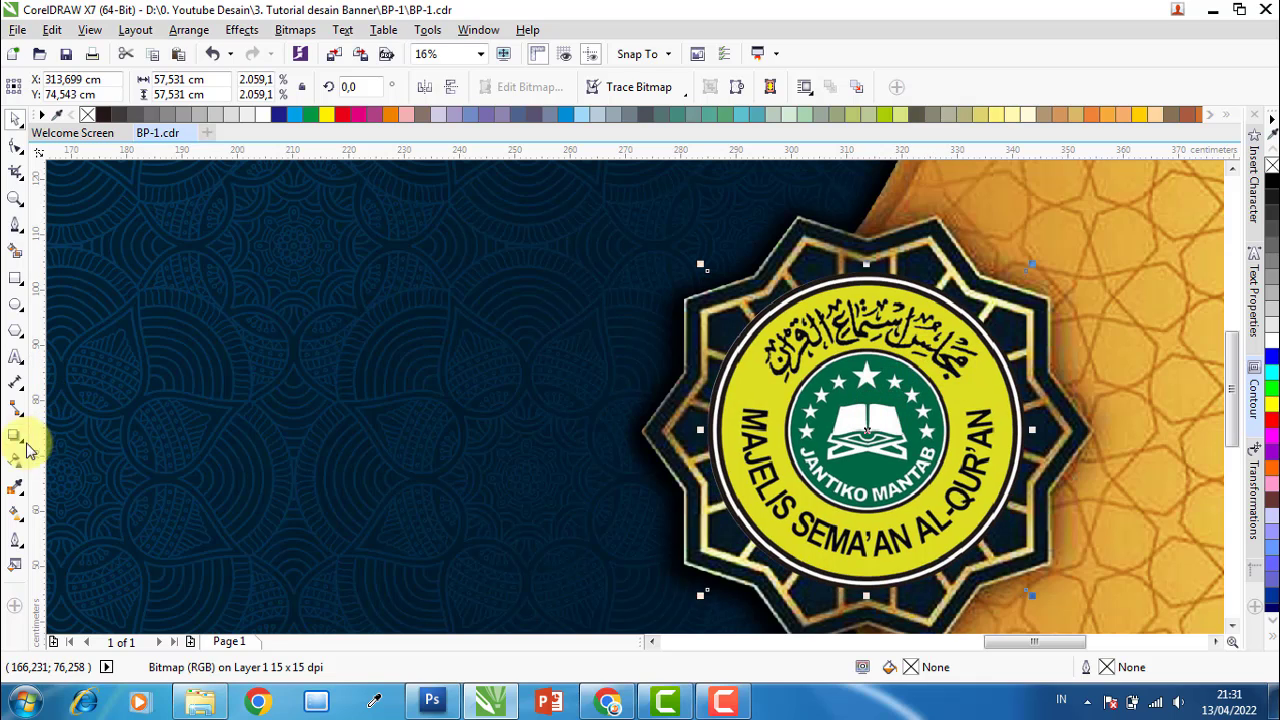
pyautogui.click(15, 437)
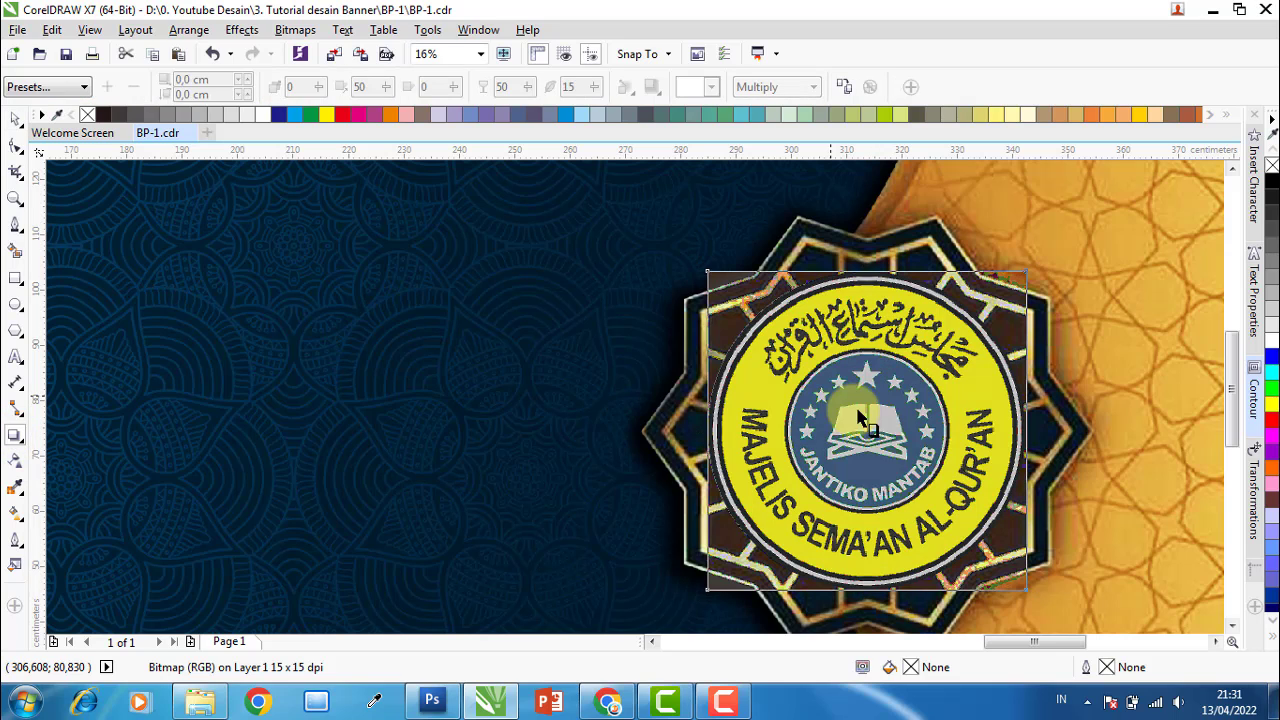
pyautogui.click(918, 455)
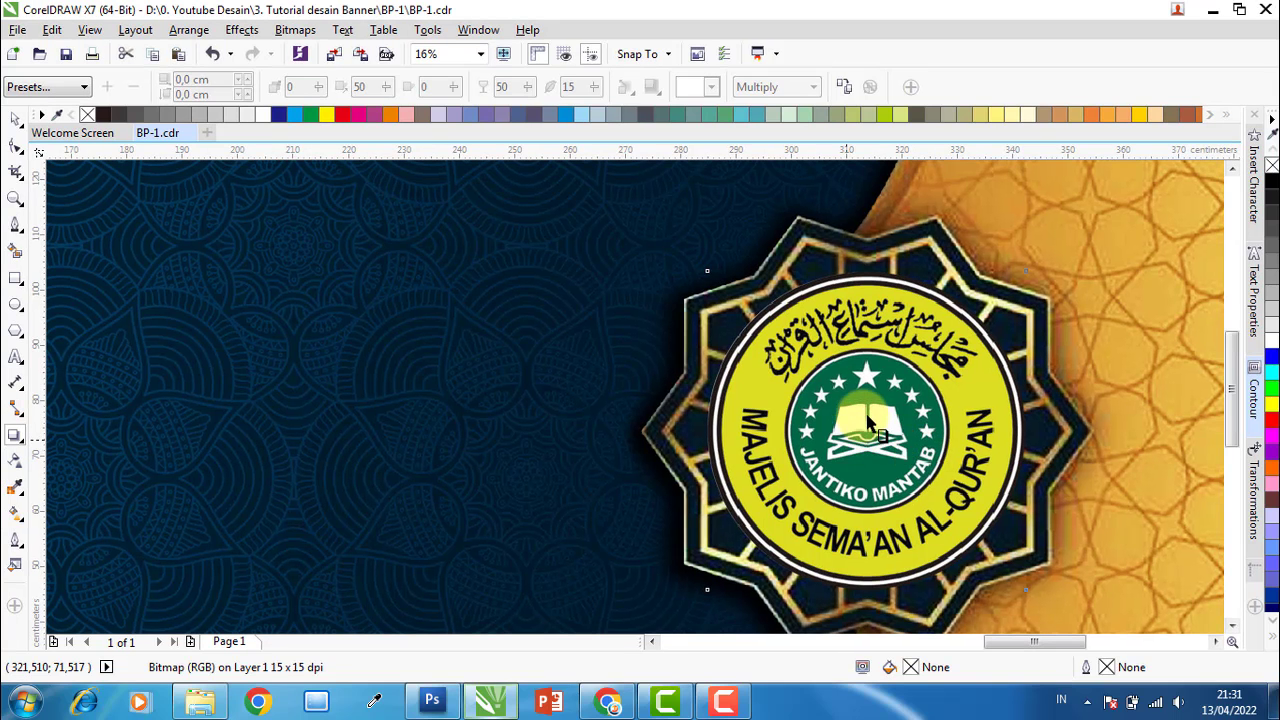
pyautogui.click(692, 183)
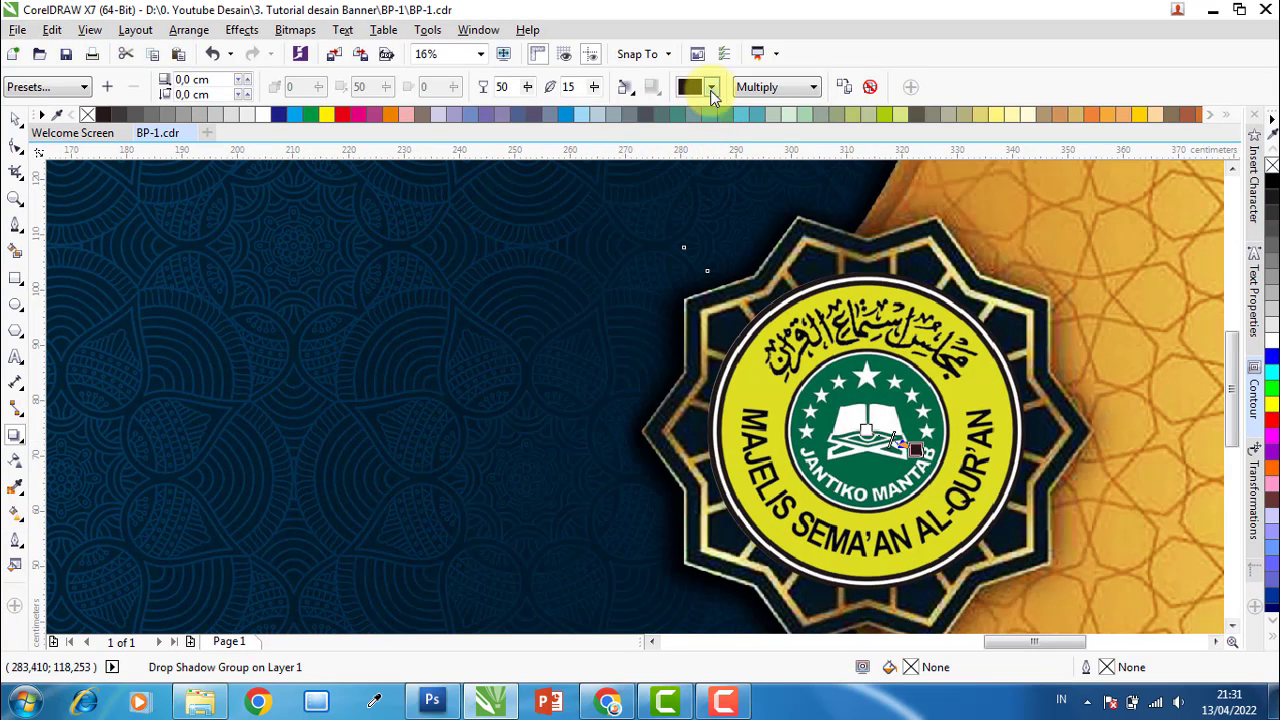
# Set the logo's drop shadow to RGB black, #000000, with an opacity of 90 and a feathering of 10.
pyautogui.click(712, 88)
pyautogui.click(737, 230)
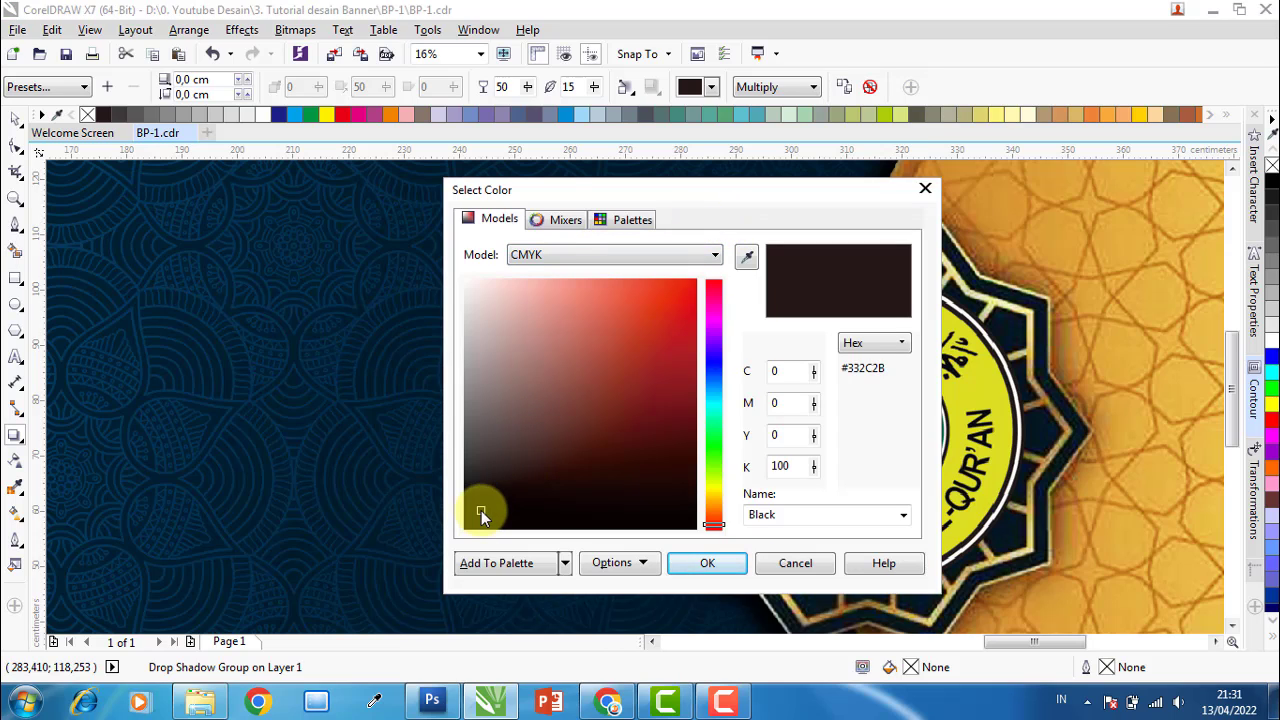
pyautogui.moveTo(481, 510); pyautogui.dragTo(452, 530)
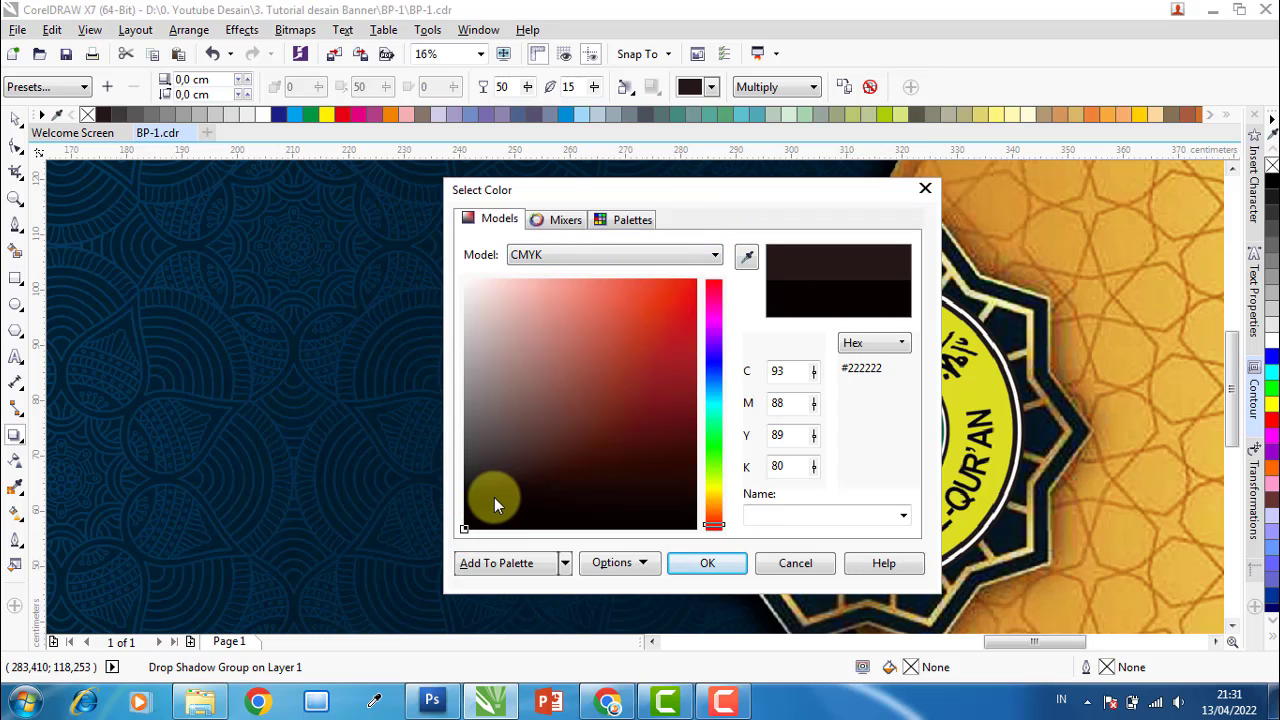
pyautogui.click(699, 258)
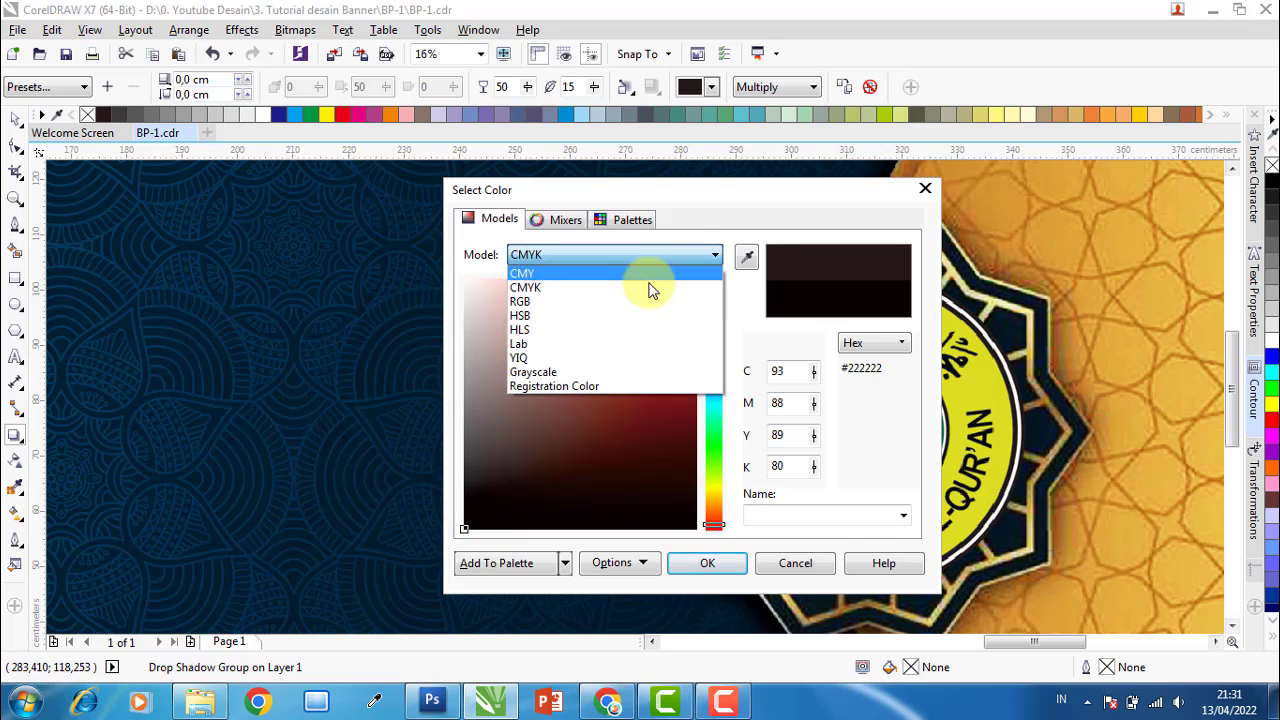
pyautogui.click(520, 301)
pyautogui.click(463, 530)
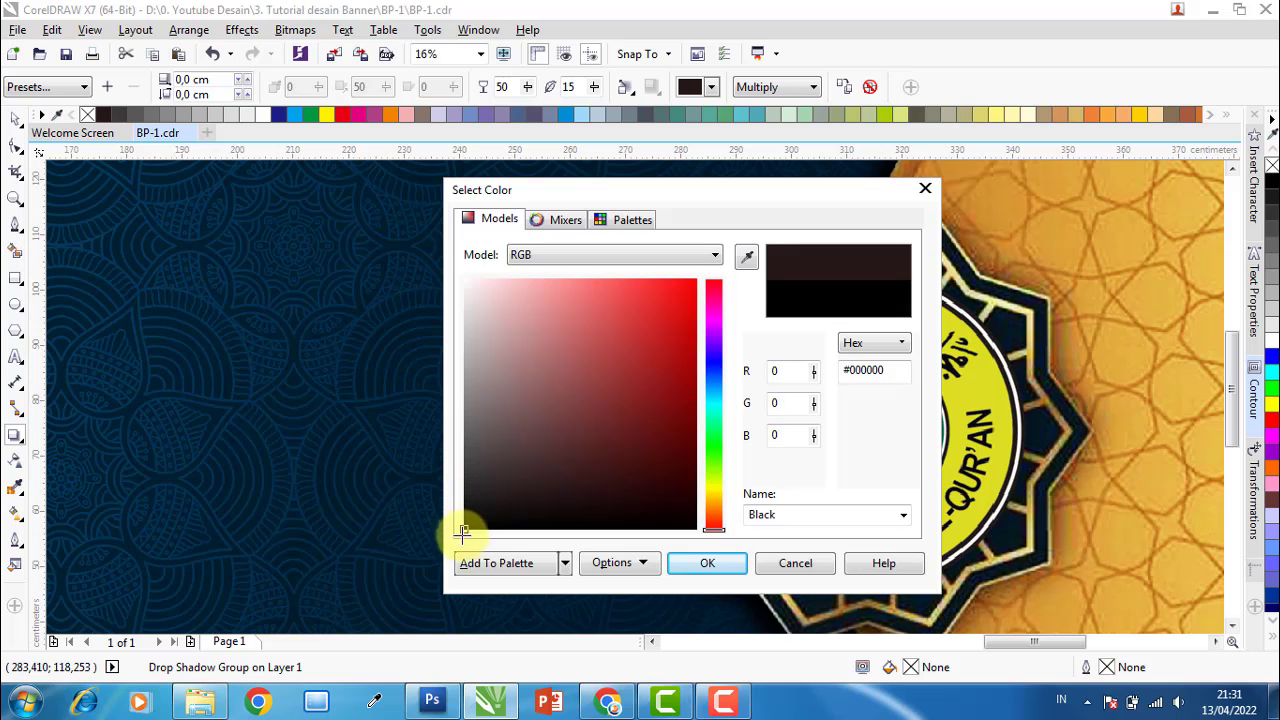
pyautogui.click(708, 564)
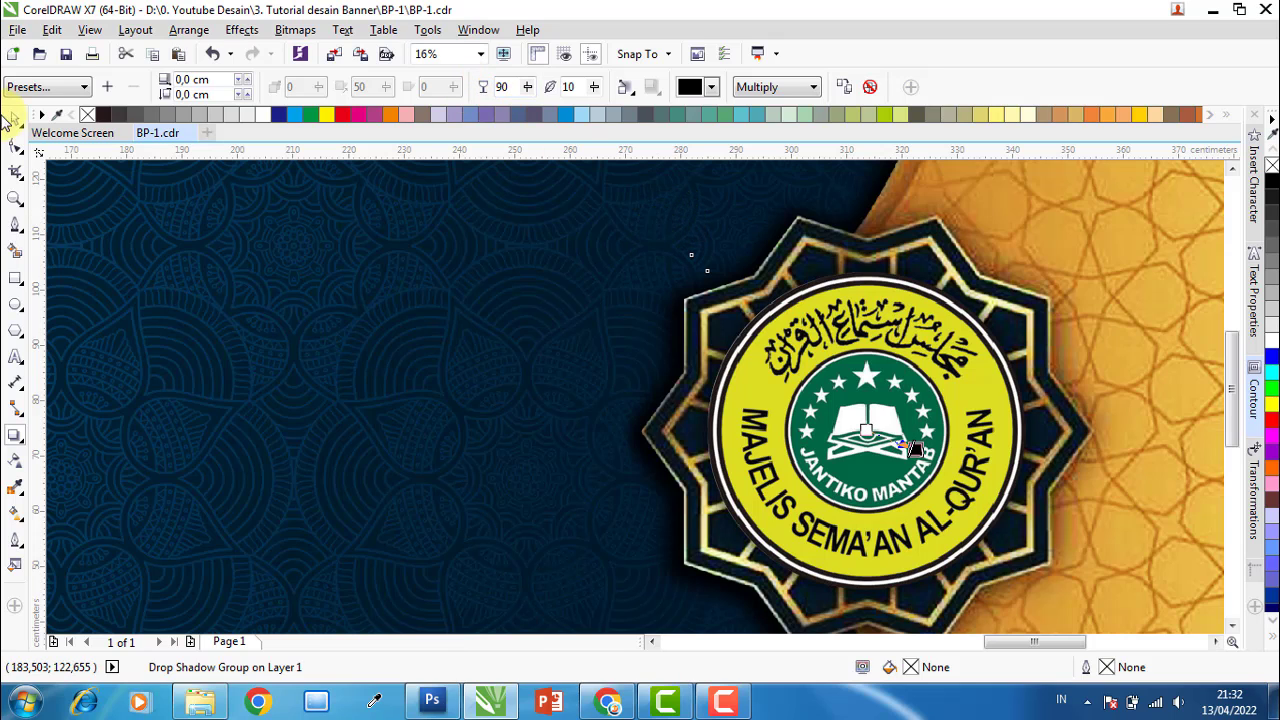
pyautogui.scroll(-2, 700, 240)
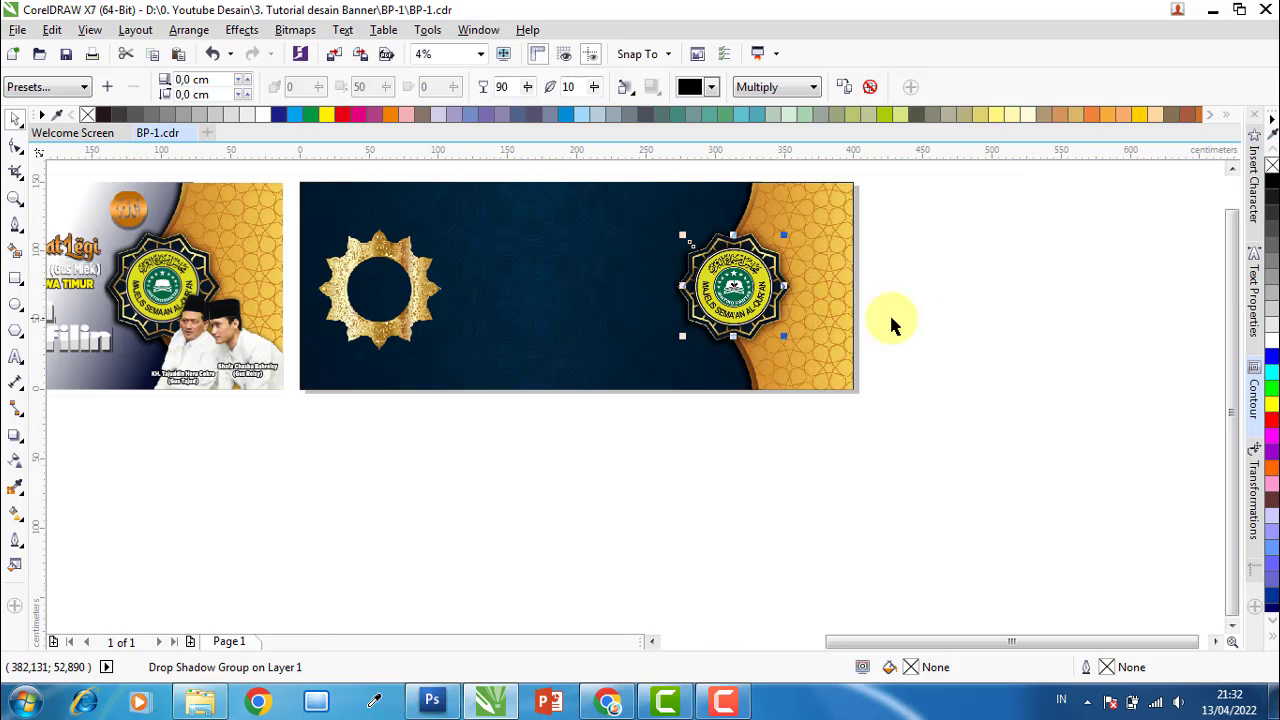
pyautogui.click(891, 323)
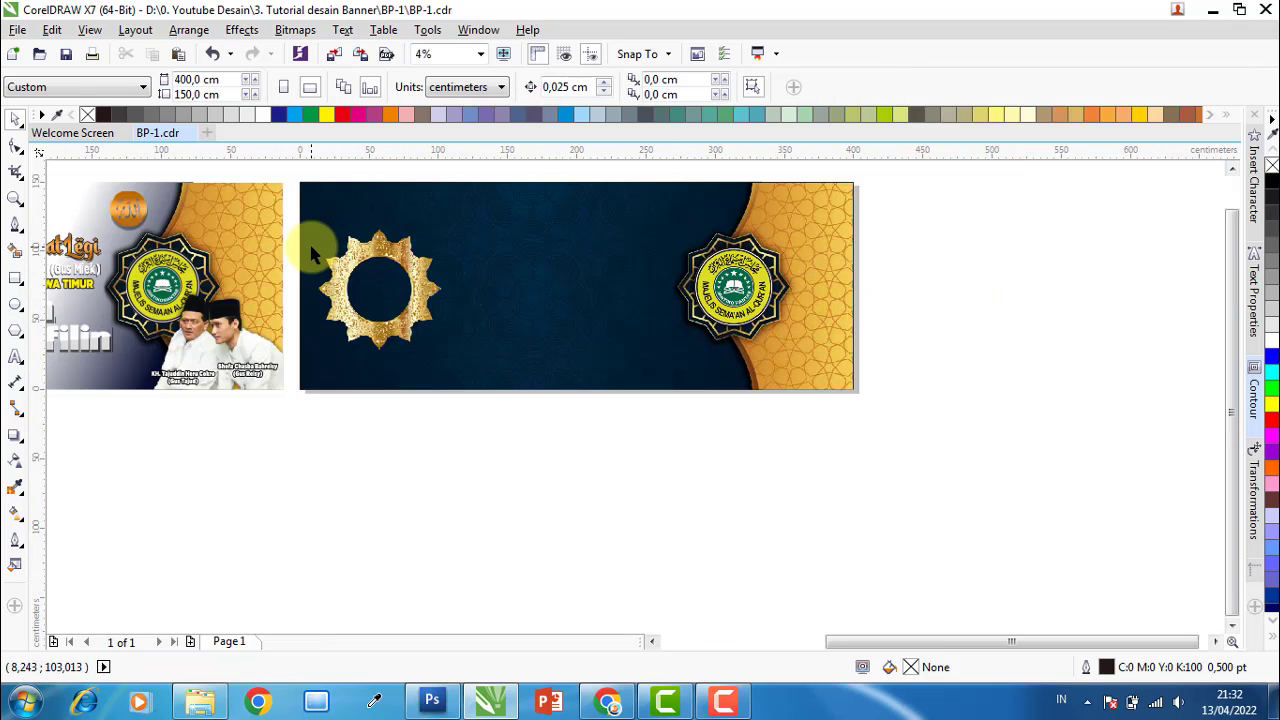
# Draw a circle about 48.1 cm in diameter over the gold ring's opening and give it a red outline.
pyautogui.scroll(1, 293, 247)
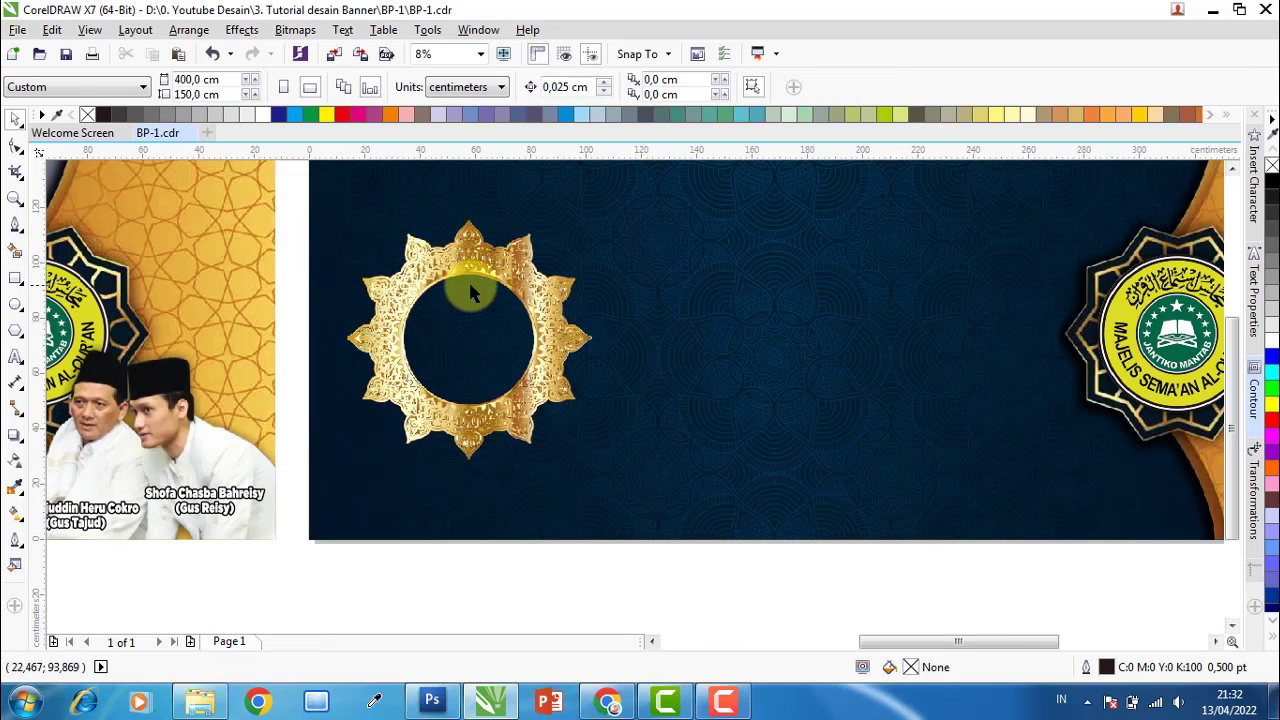
pyautogui.click(512, 278)
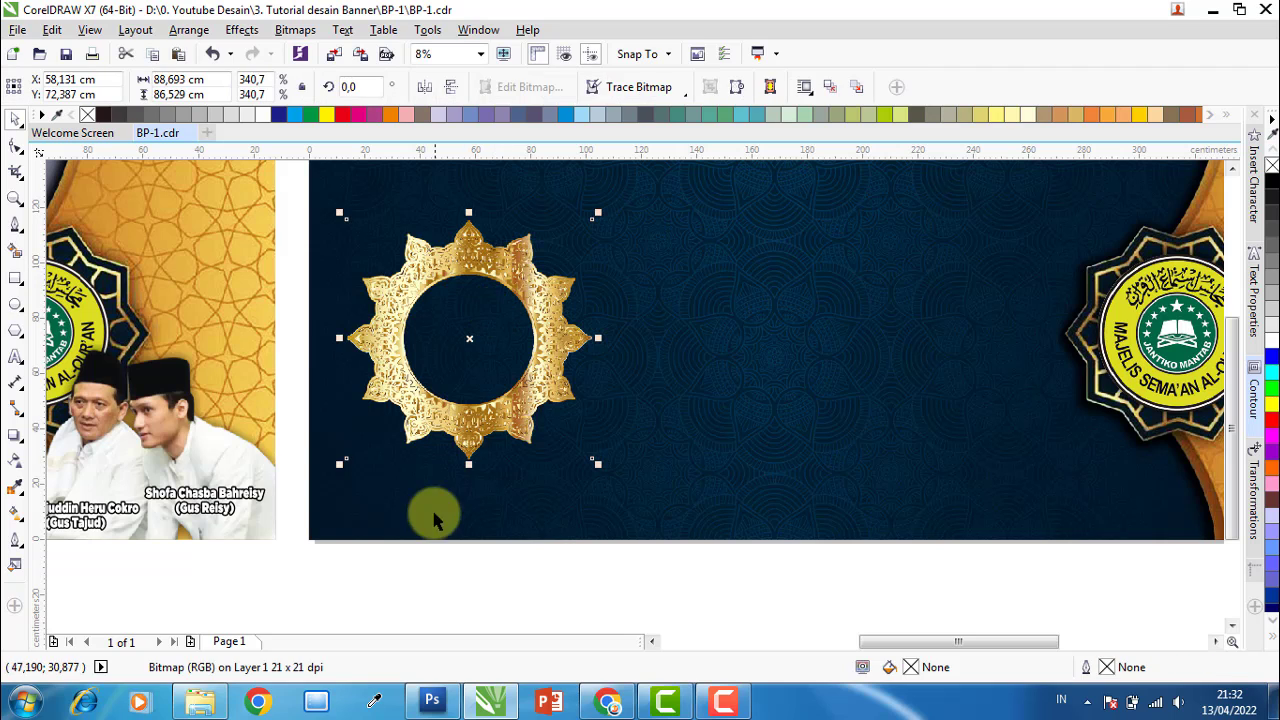
pyautogui.click(429, 553)
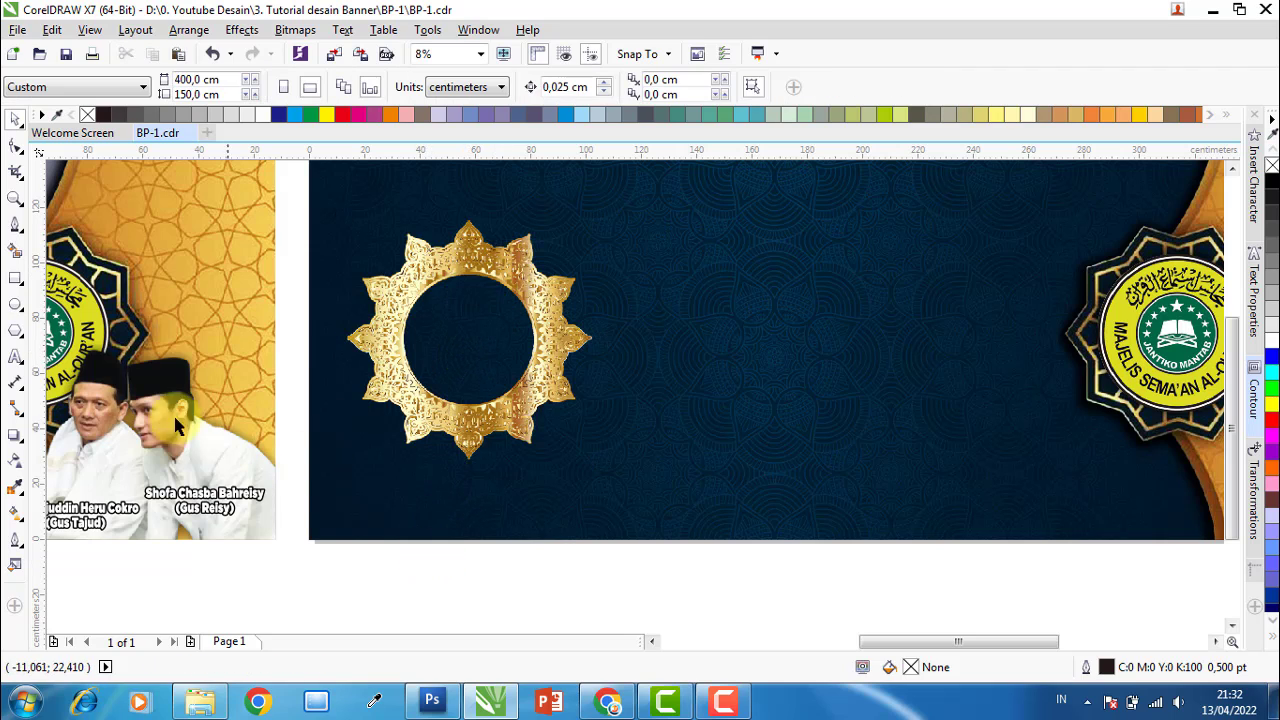
pyautogui.click(15, 305)
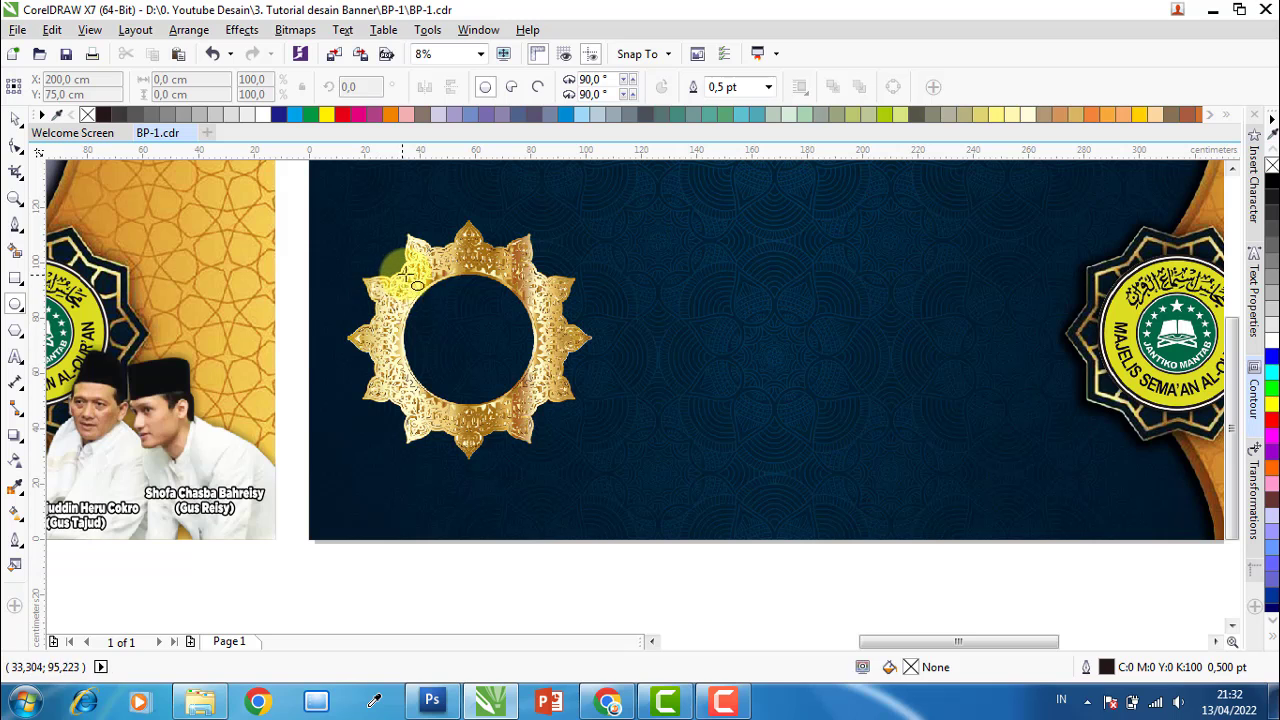
pyautogui.moveTo(404, 272); pyautogui.dragTo(543, 399)
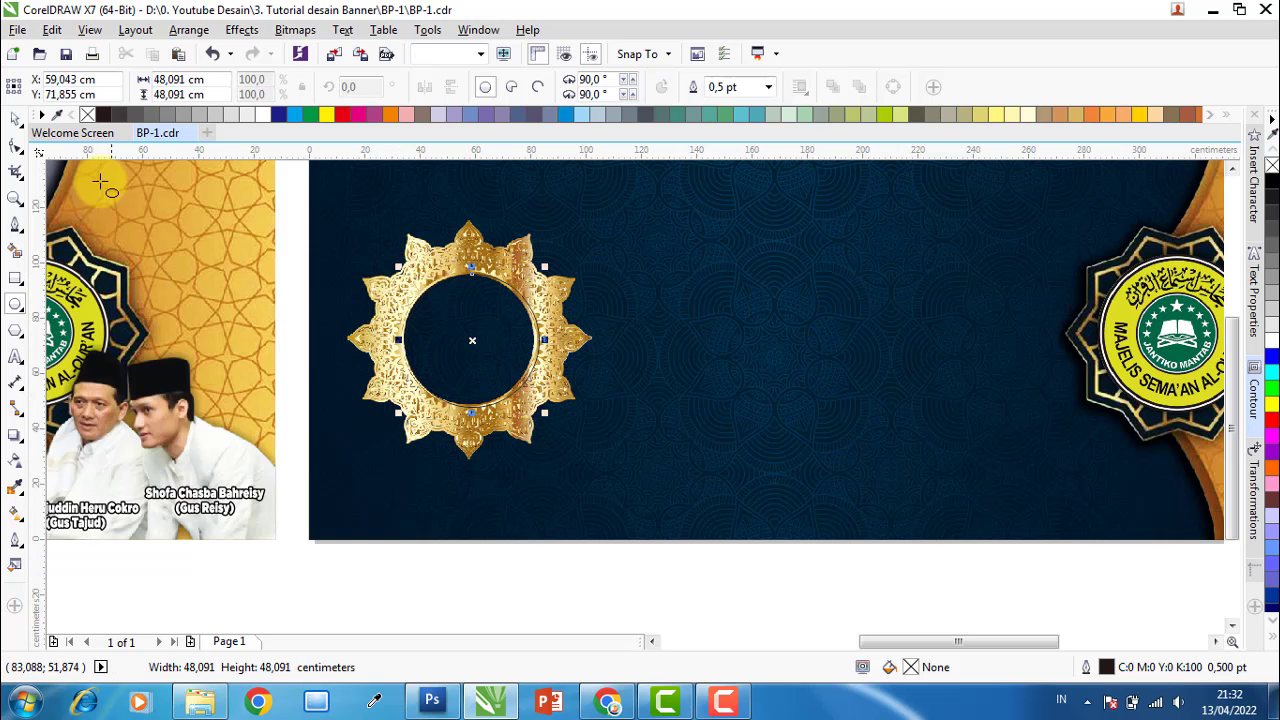
pyautogui.click(15, 118)
pyautogui.scroll(2, 457, 283)
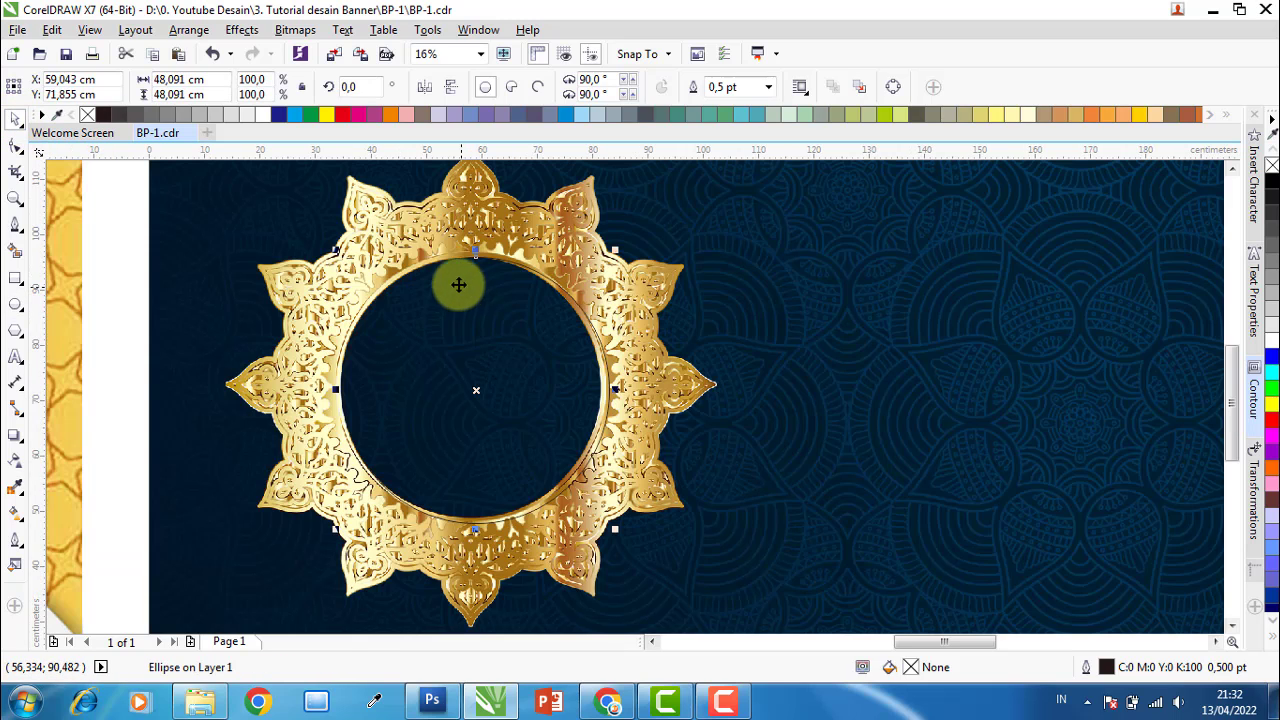
pyautogui.rightClick(361, 114)
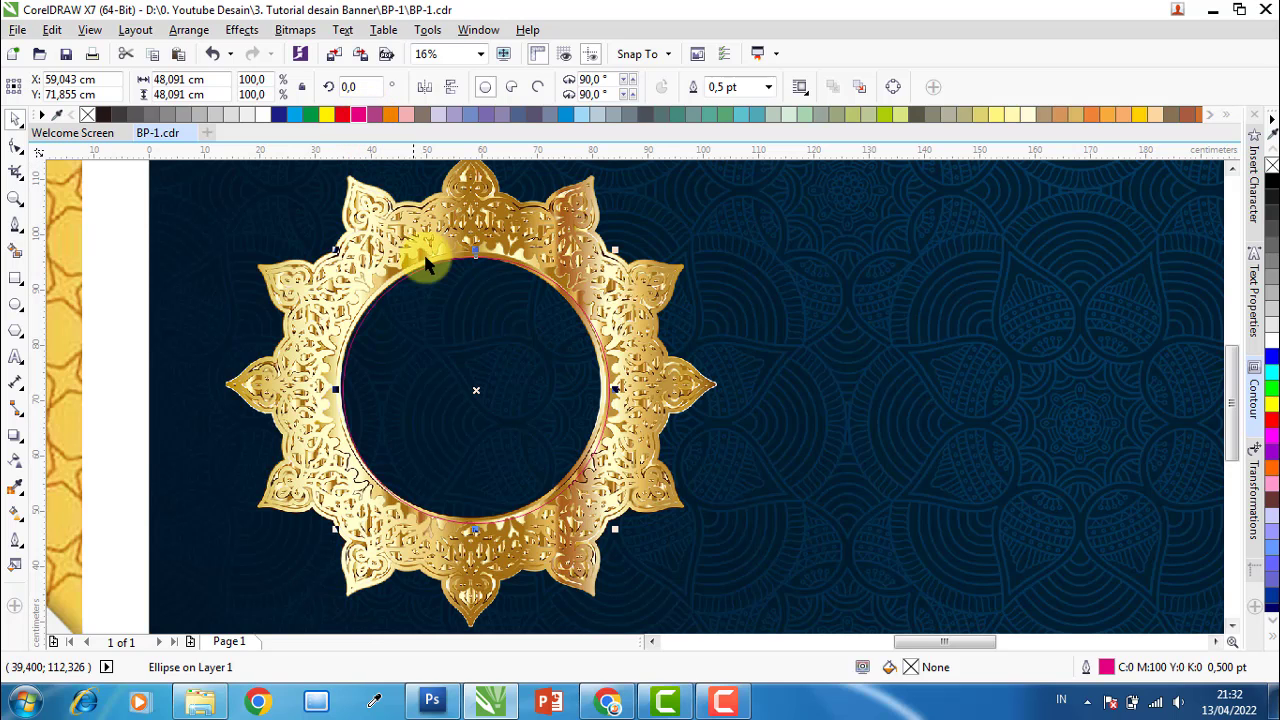
pyautogui.scroll(2, 414, 271)
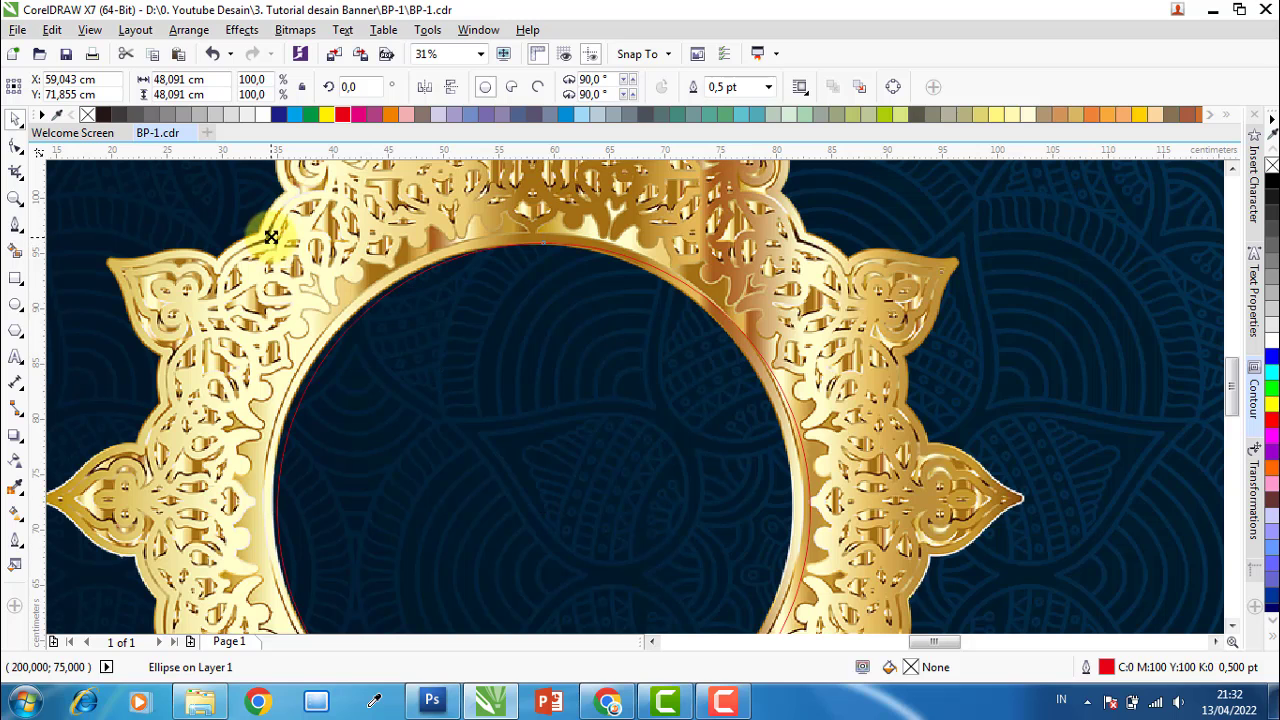
# Resize the red circle to about 48.2 cm and align it with the inner rim of the gold ring ornament.
pyautogui.moveTo(277, 248); pyautogui.dragTo(291, 233)
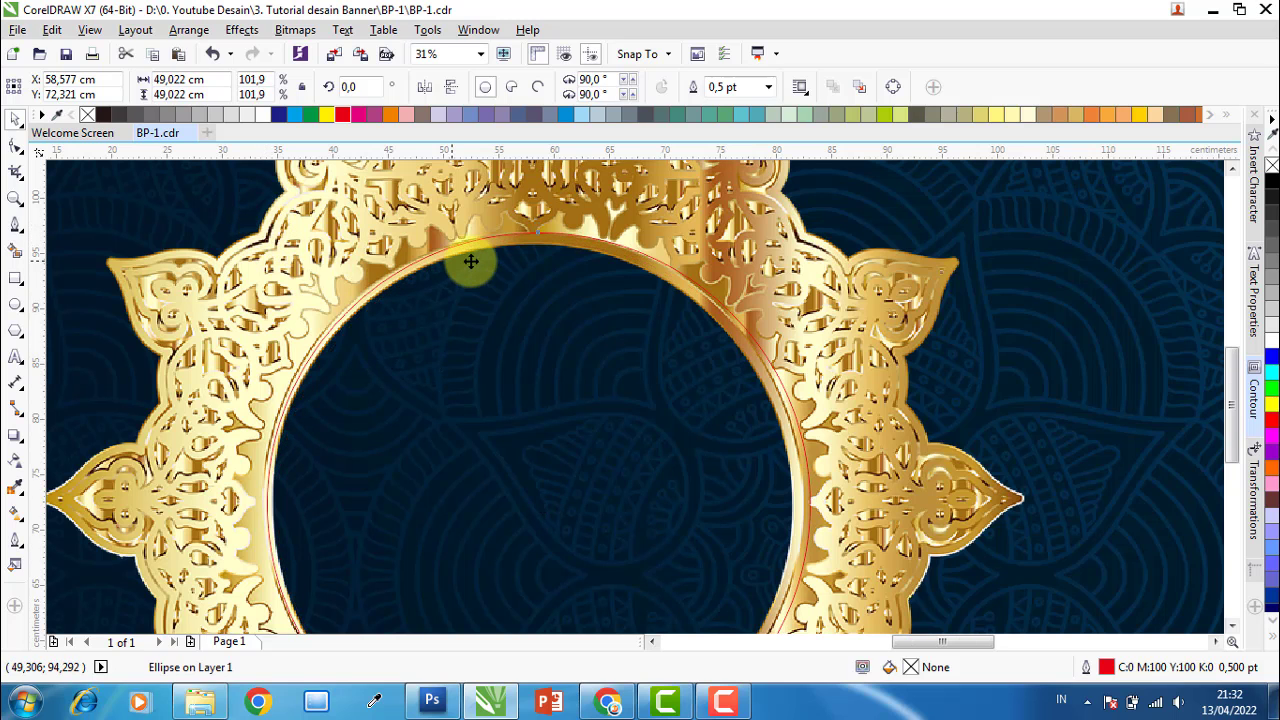
pyautogui.scroll(-2, 555, 330)
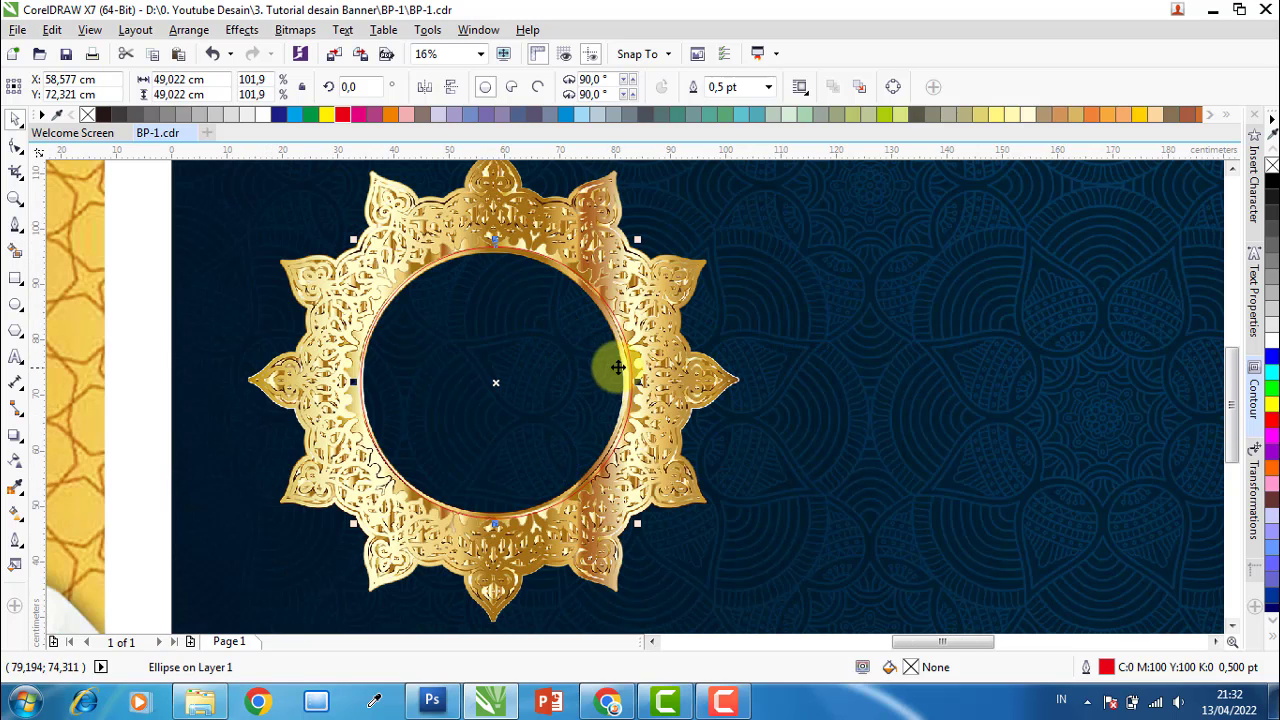
pyautogui.scroll(2, 634, 250)
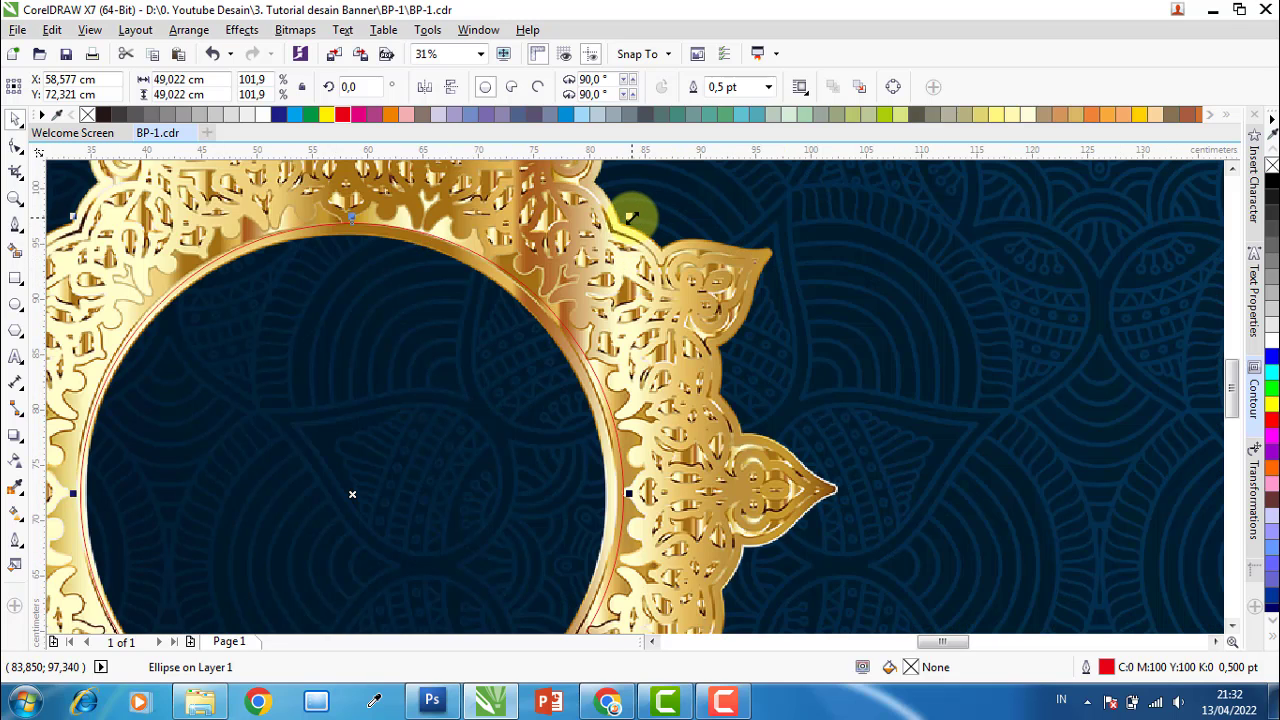
pyautogui.moveTo(632, 217); pyautogui.dragTo(620, 226)
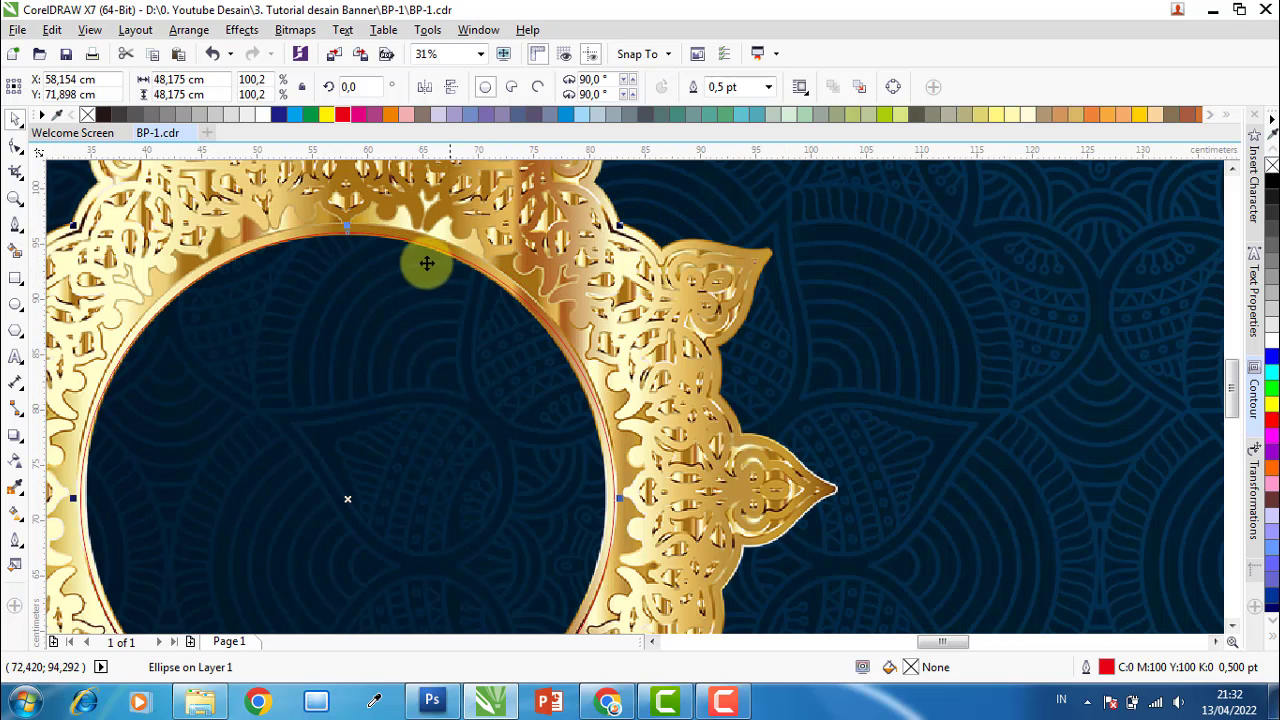
pyautogui.scroll(4, 340, 242)
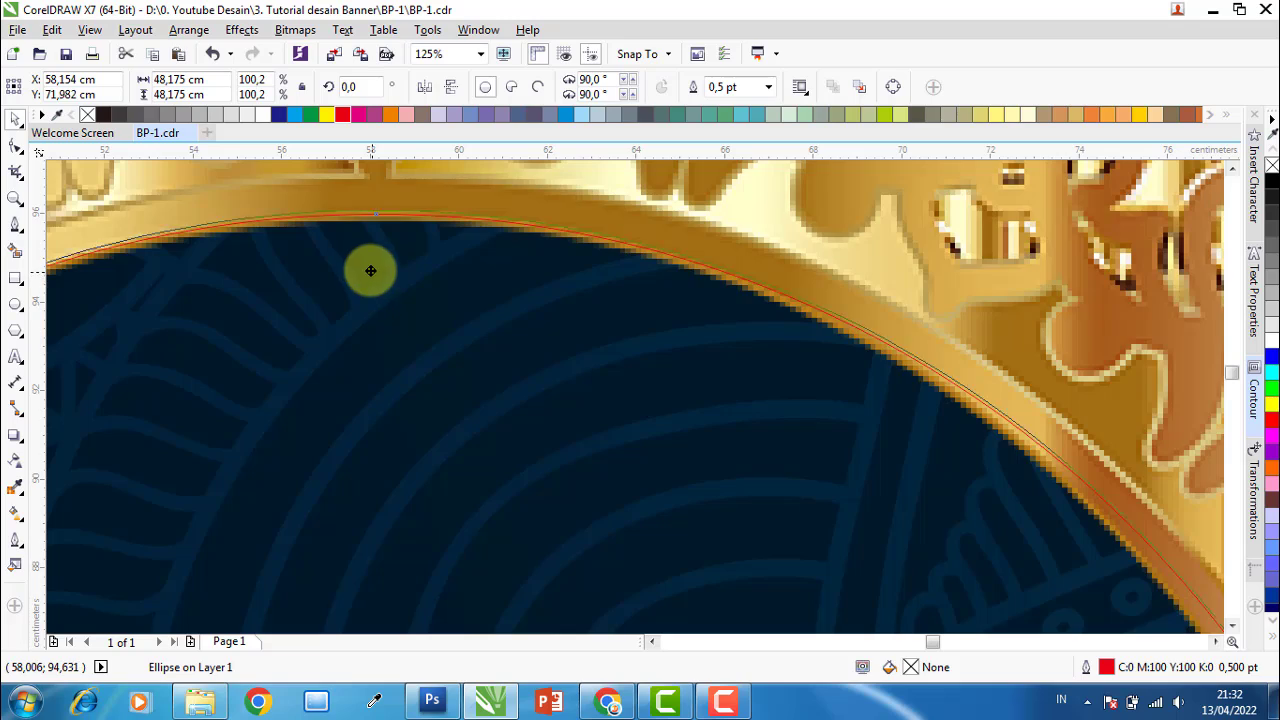
pyautogui.scroll(-2, 557, 249)
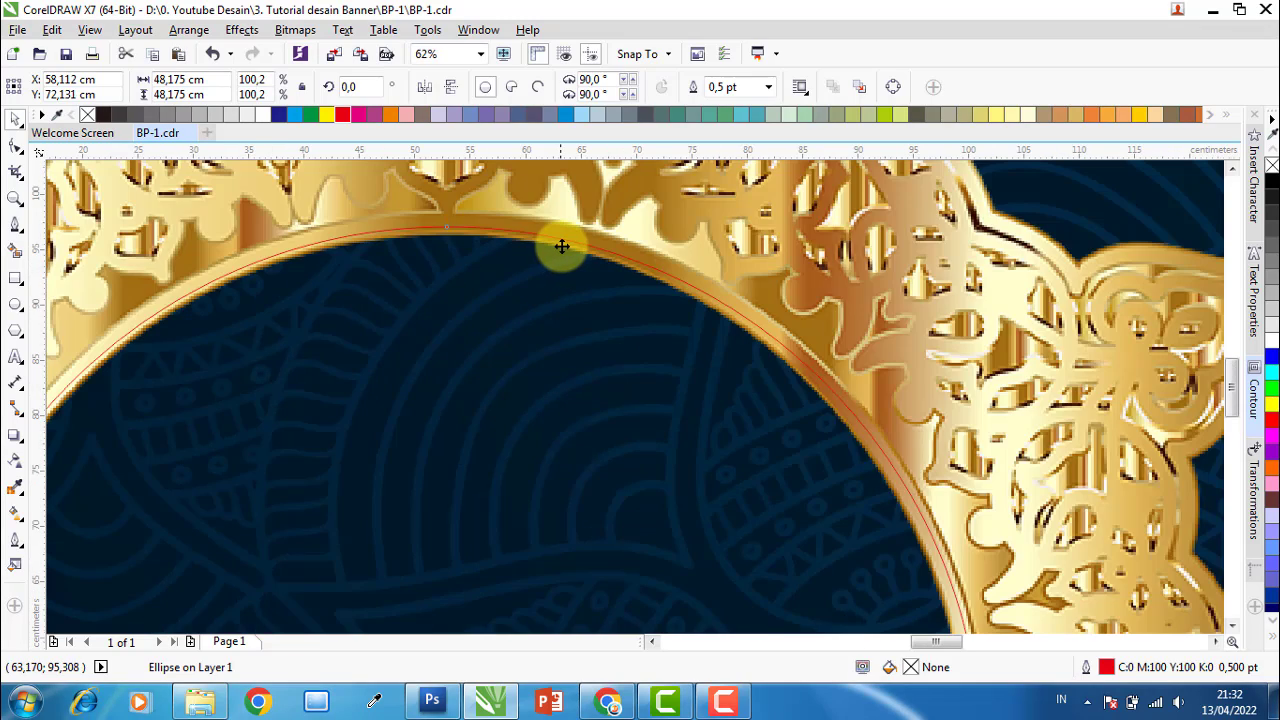
pyautogui.scroll(-1, 561, 246)
pyautogui.scroll(-1, 557, 345)
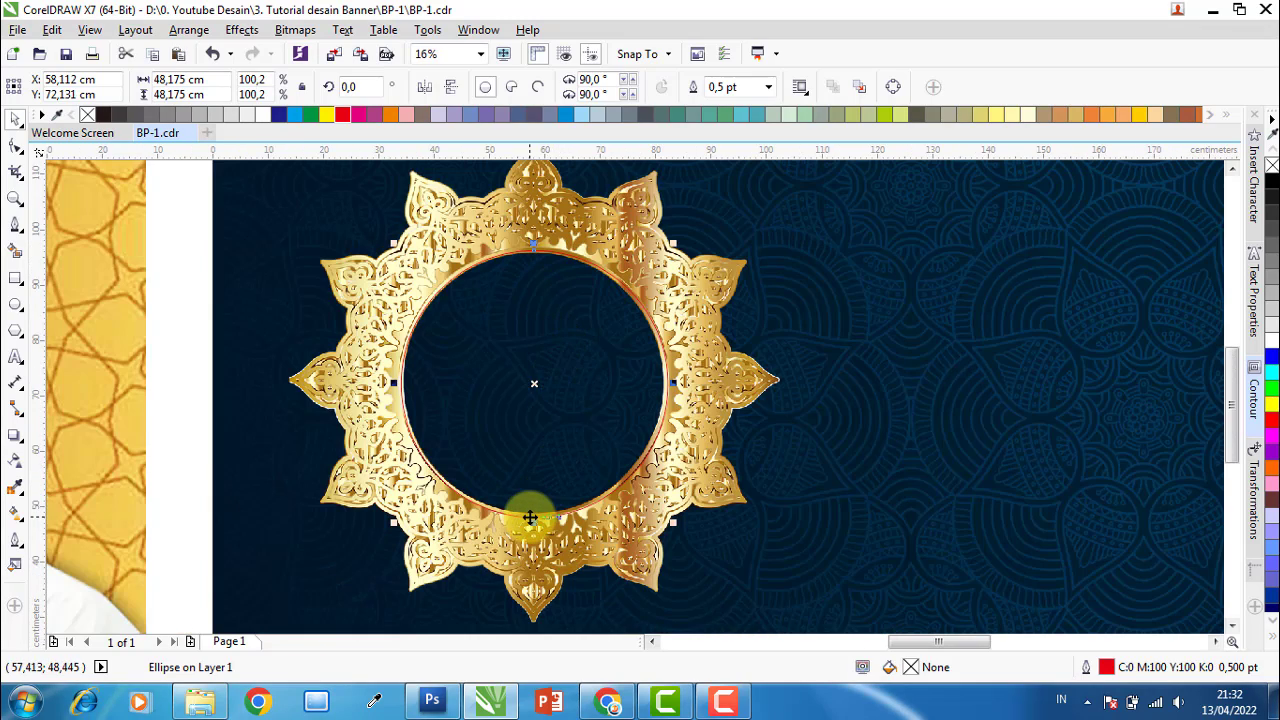
pyautogui.scroll(1, 530, 517)
pyautogui.scroll(-1, 537, 466)
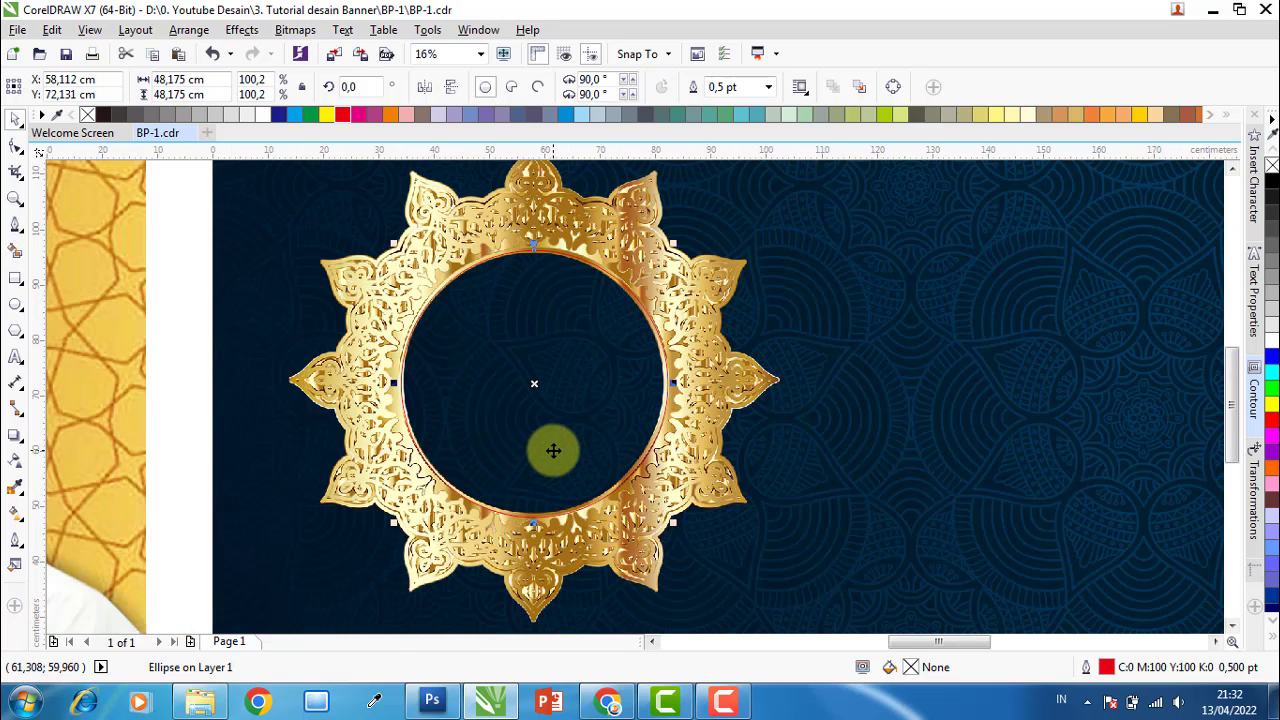
# Import the portrait photo, image 2 from the BP-1 folder, beside the gold ring at about 23 x 33.9 cm.
pyautogui.click(200, 490)
pyautogui.click(200, 702)
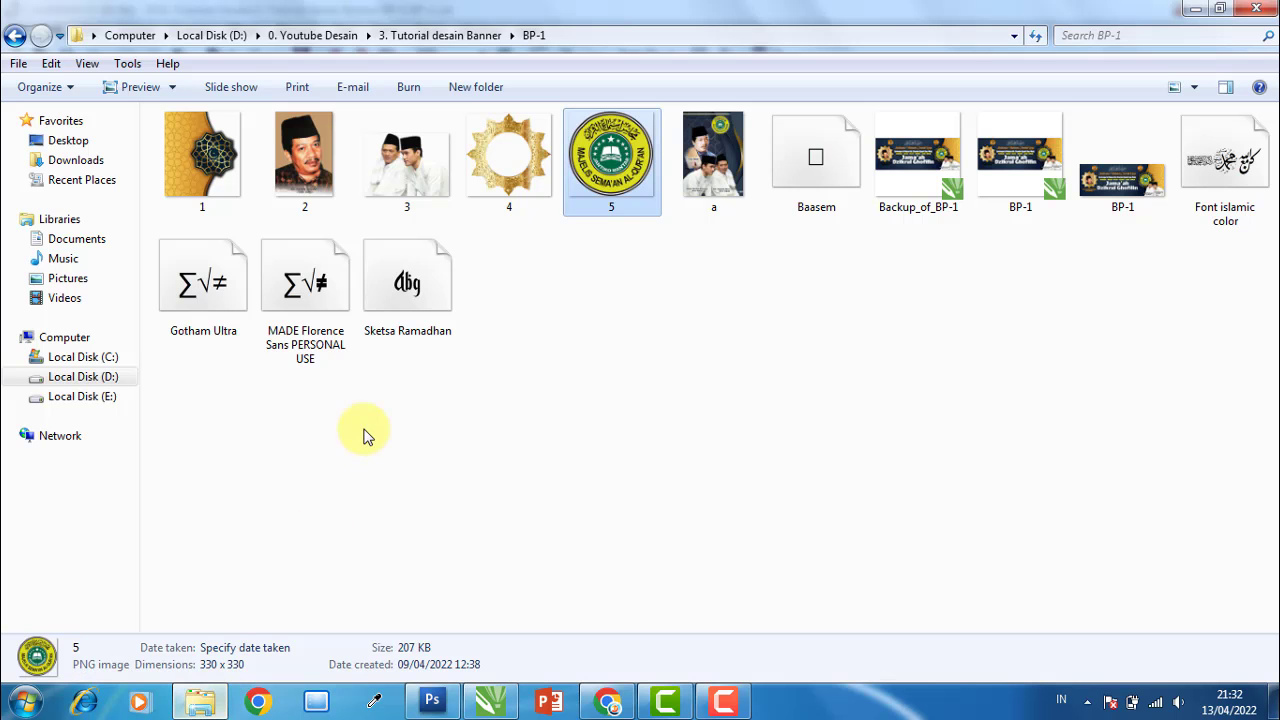
pyautogui.click(313, 178)
pyautogui.moveTo(313, 178); pyautogui.dragTo(855, 366)
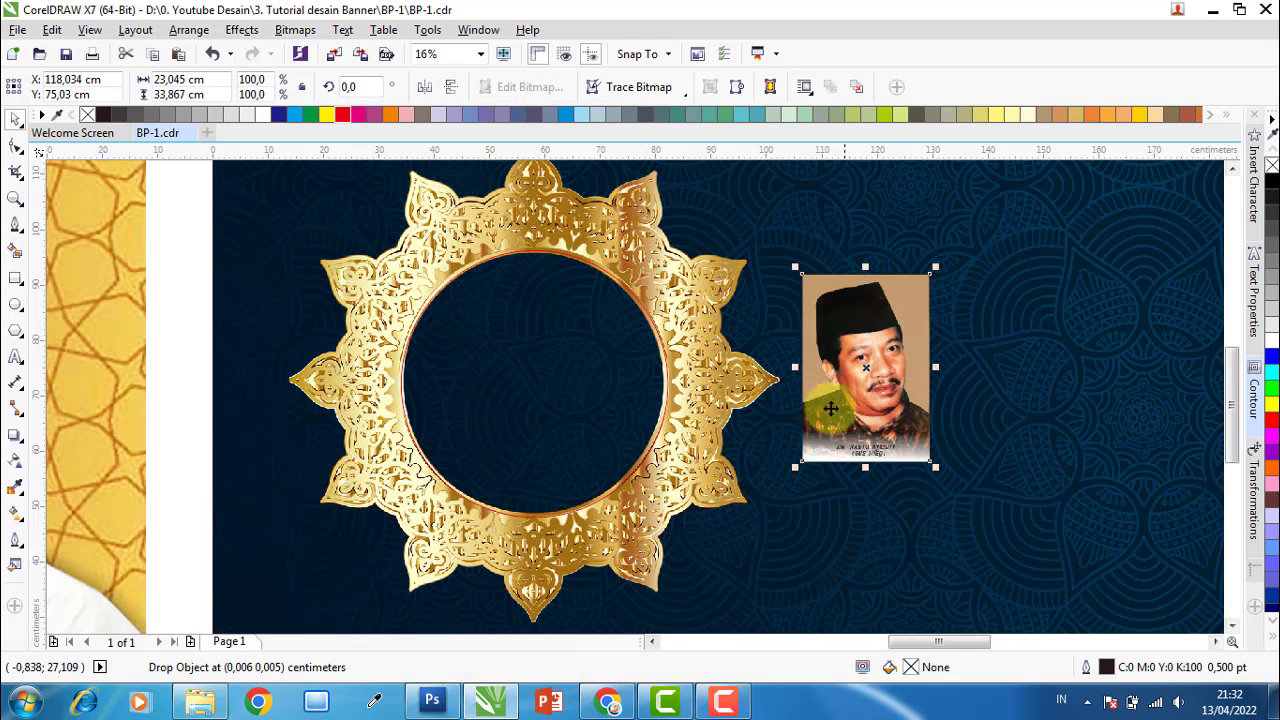
# Enlarge the portrait to about 43.7 x 64.2 cm and place it over the gold ring's opening.
pyautogui.moveTo(787, 487); pyautogui.dragTo(740, 552)
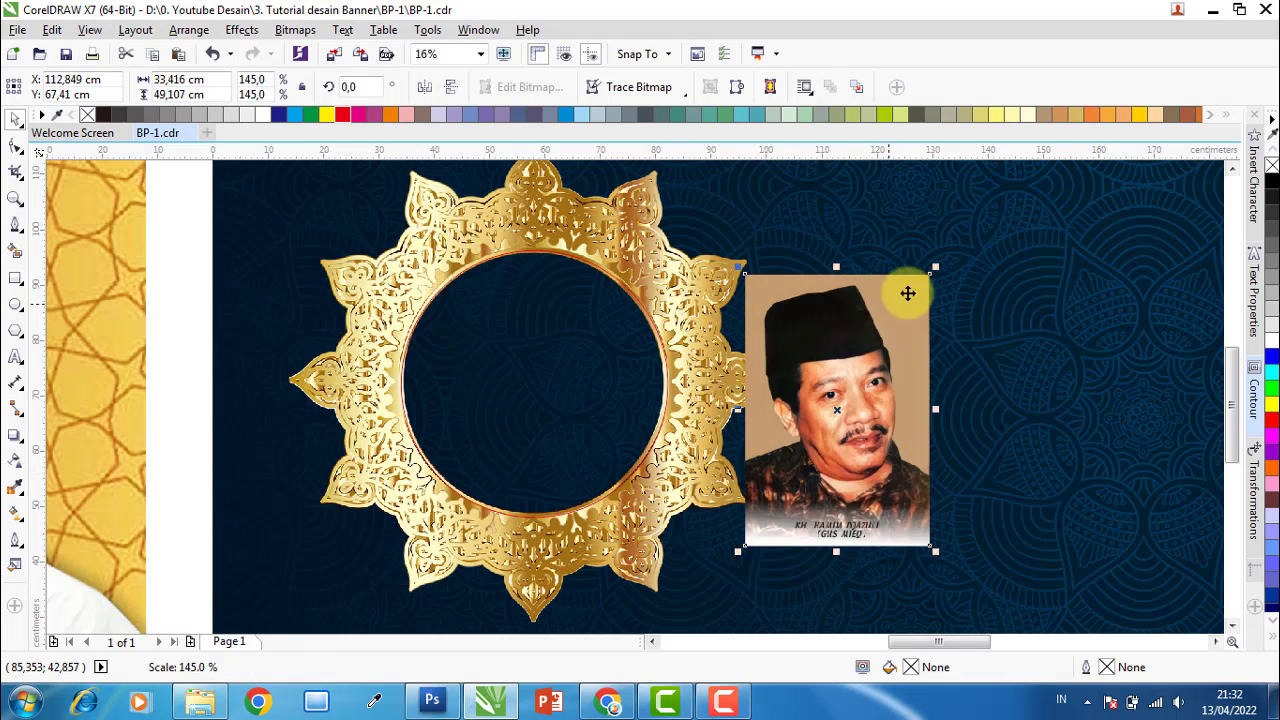
pyautogui.moveTo(940, 265); pyautogui.dragTo(1030, 188)
pyautogui.moveTo(840, 355); pyautogui.dragTo(517, 370)
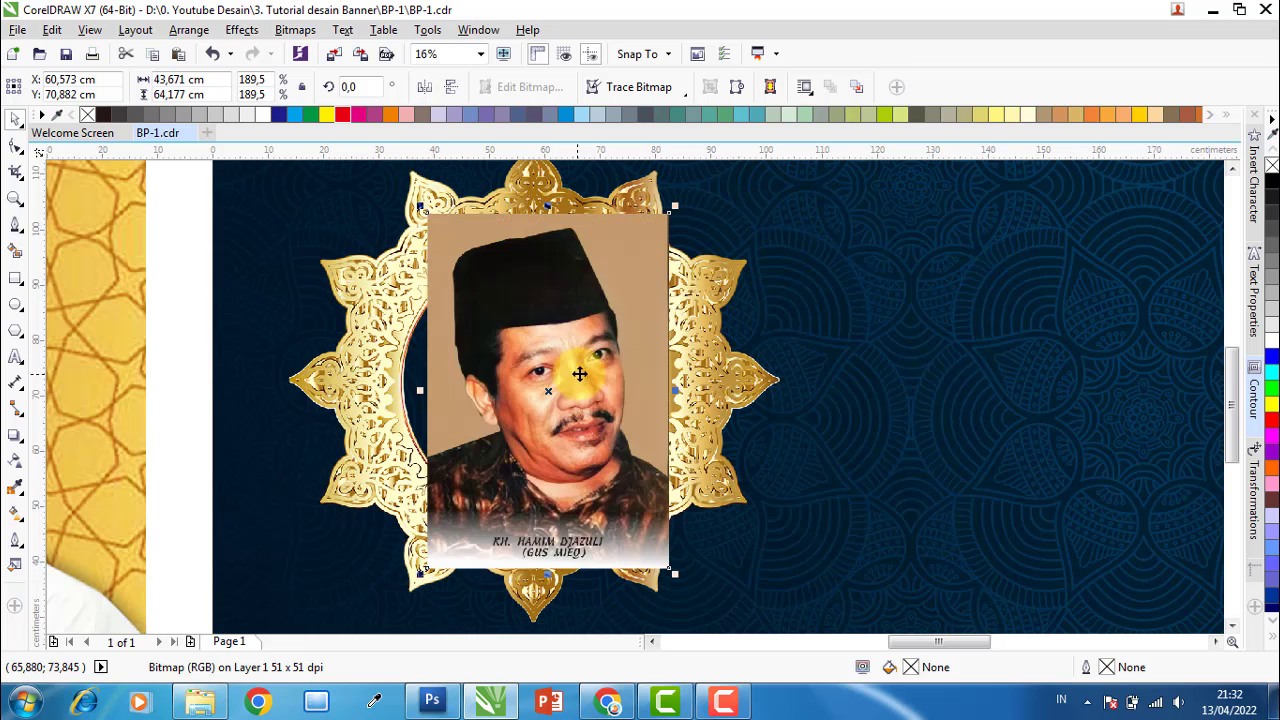
# Bring the red circle in front of the portrait photo.
pyautogui.scroll(1, 437, 346)
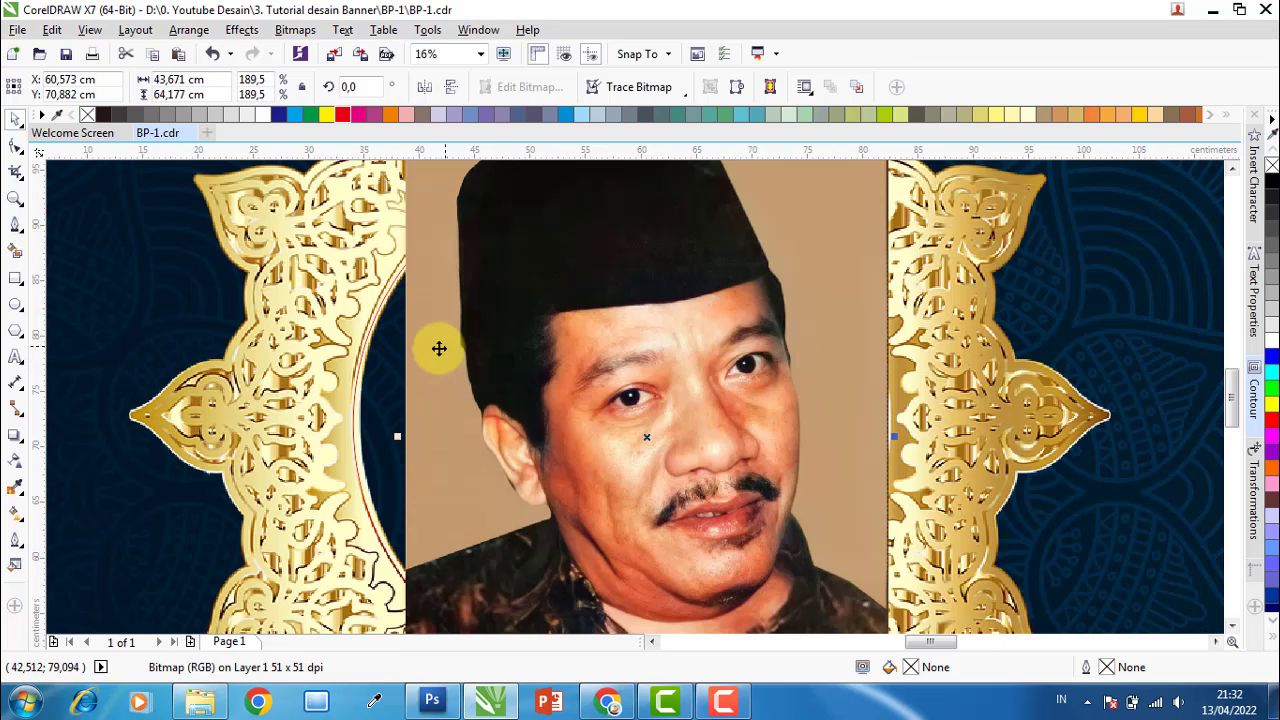
pyautogui.scroll(1, 360, 390)
pyautogui.click(309, 434)
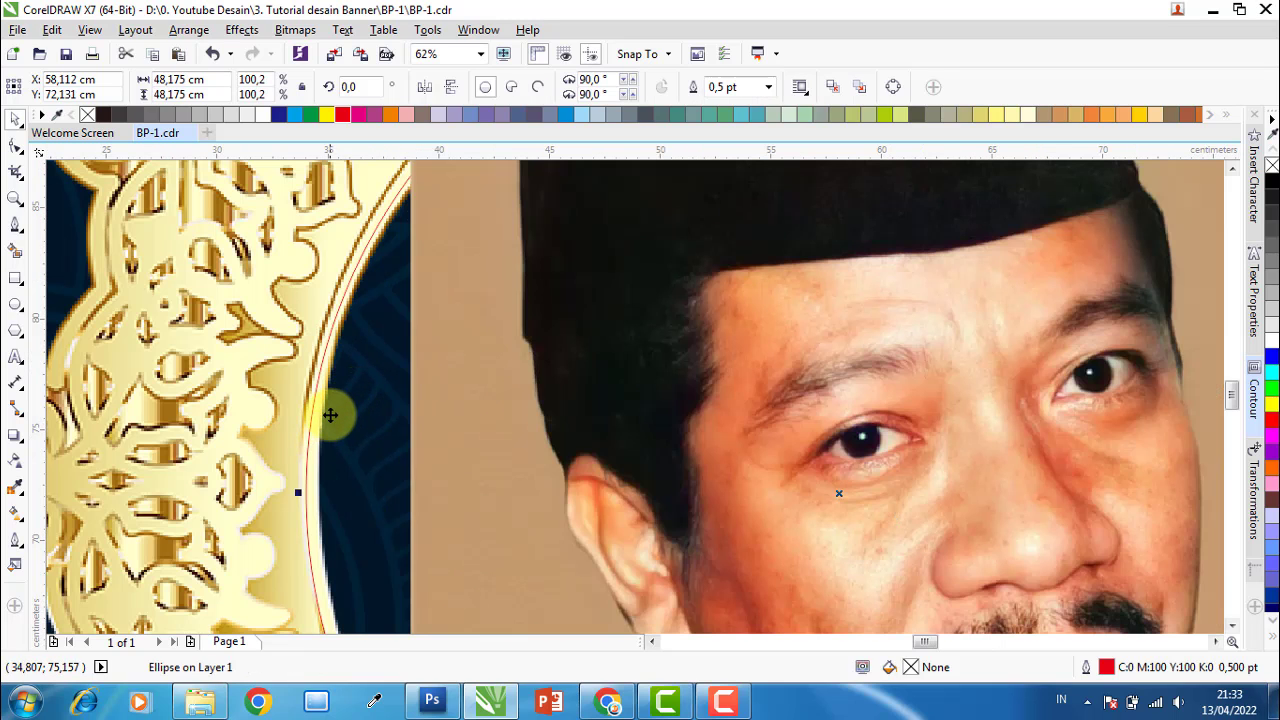
pyautogui.rightClick(331, 414)
pyautogui.moveTo(434, 471)
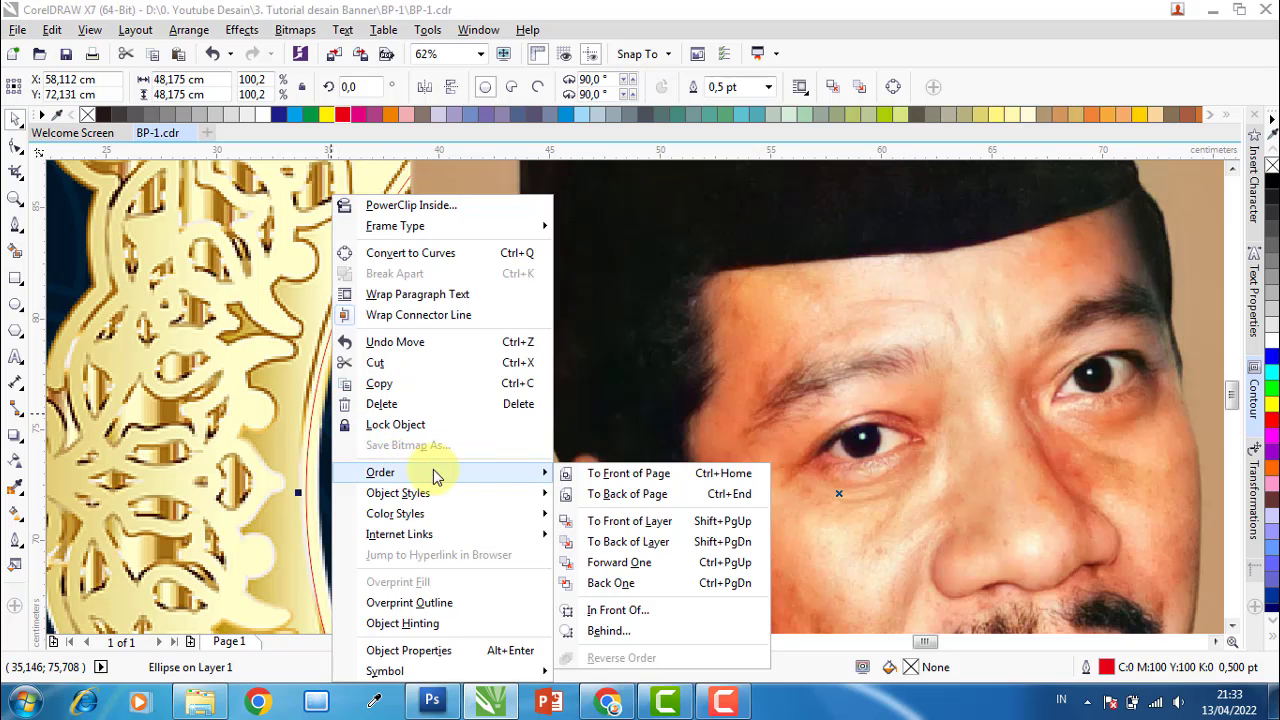
pyautogui.click(645, 585)
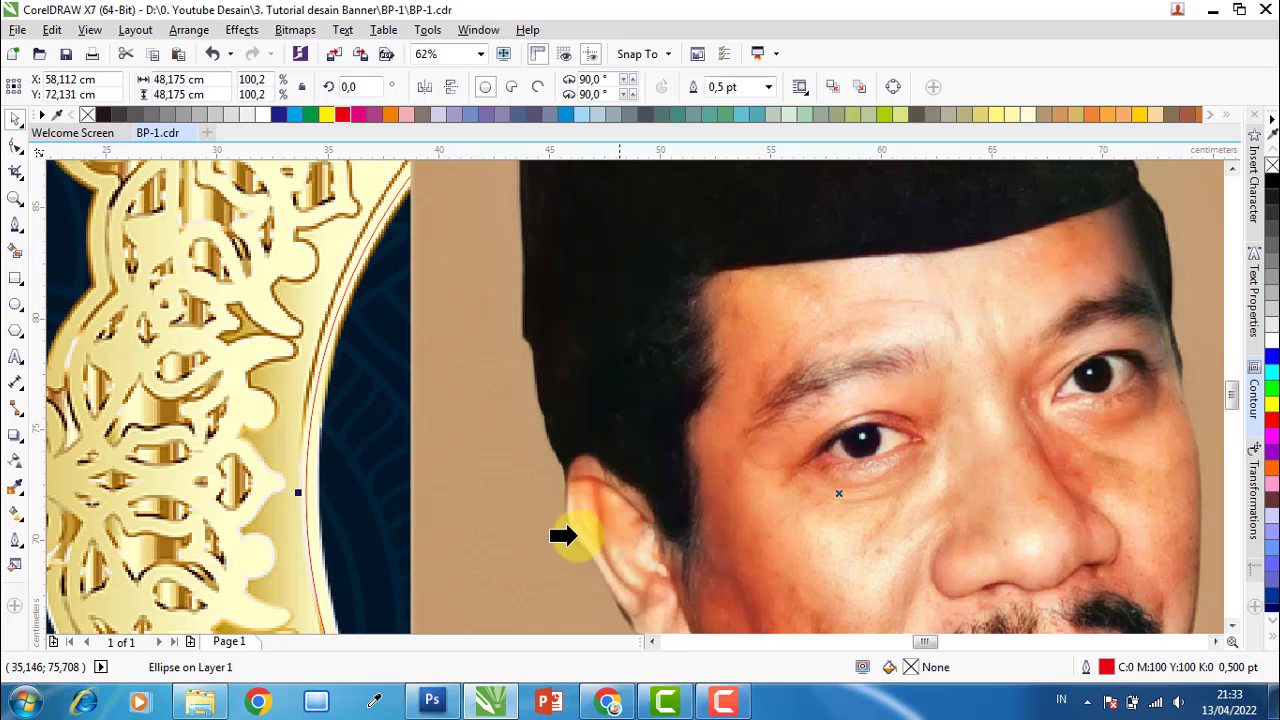
pyautogui.scroll(-3, 529, 482)
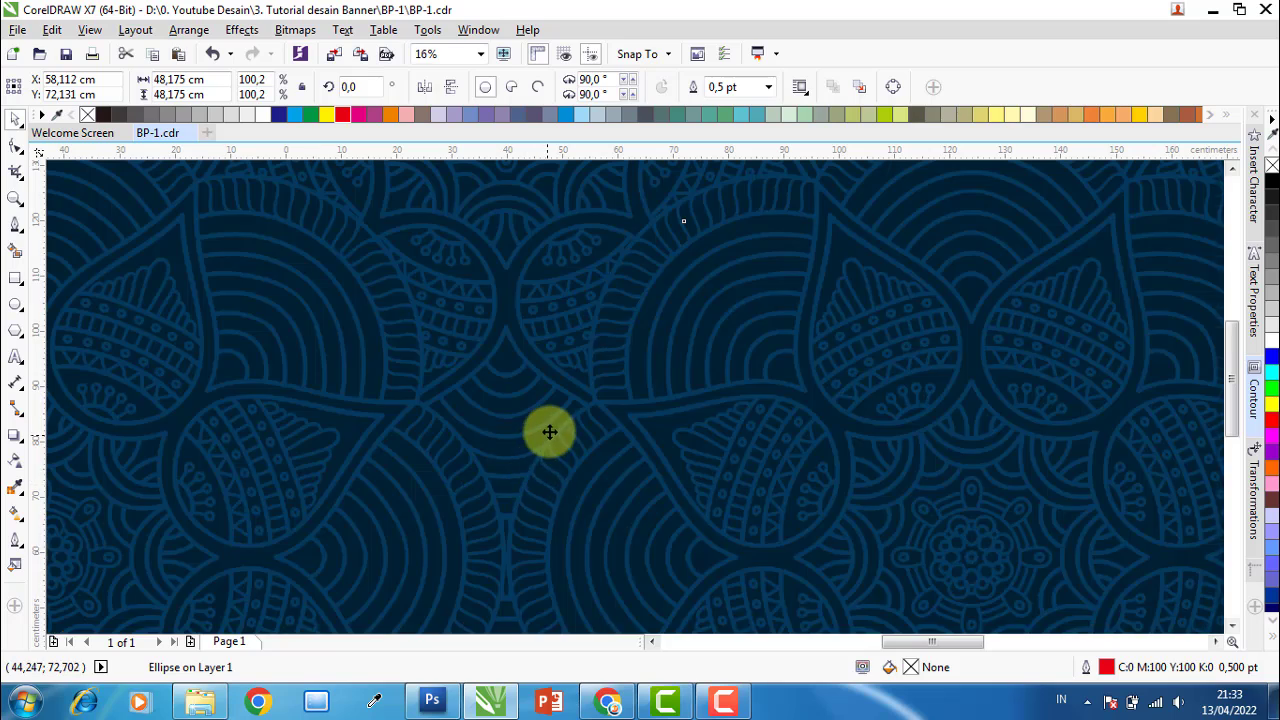
# Scale the portrait down to about 38.7 x 56.8 cm and position it behind the red circle.
pyautogui.click(721, 333)
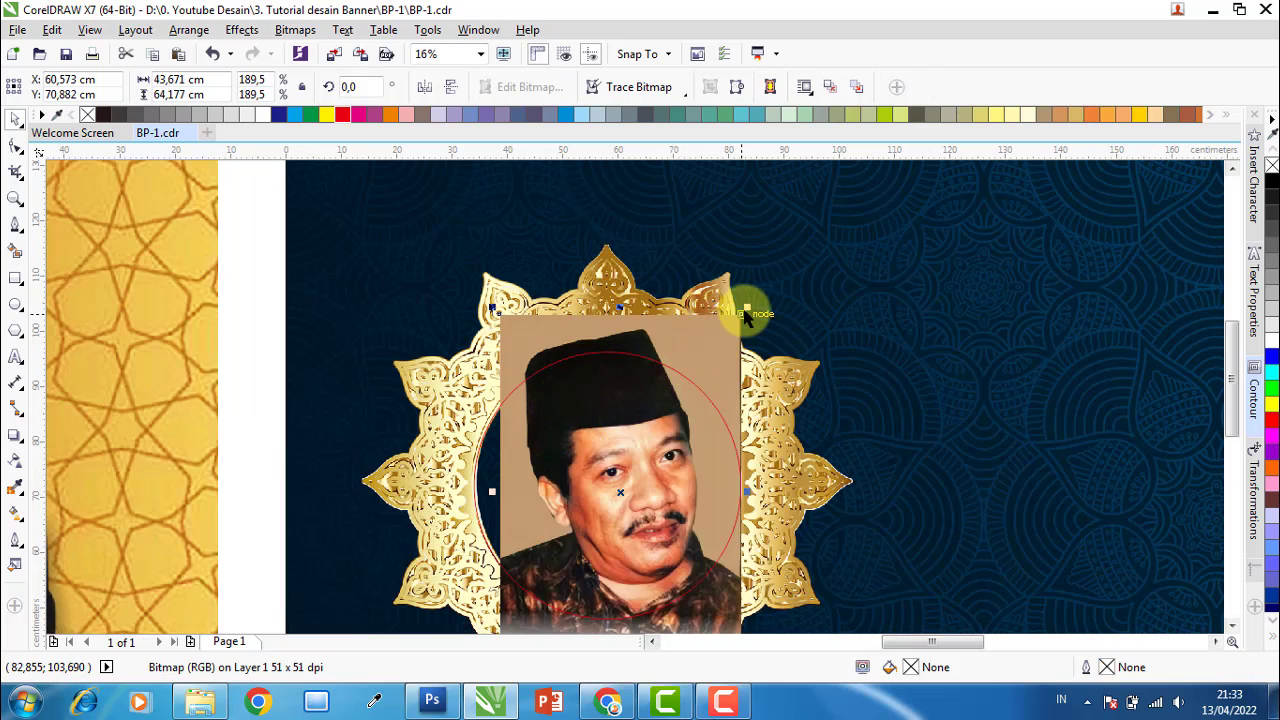
pyautogui.moveTo(743, 317)
pyautogui.mouseDown()
pyautogui.moveTo(751, 297)
pyautogui.moveTo(711, 349)
pyautogui.mouseUp()
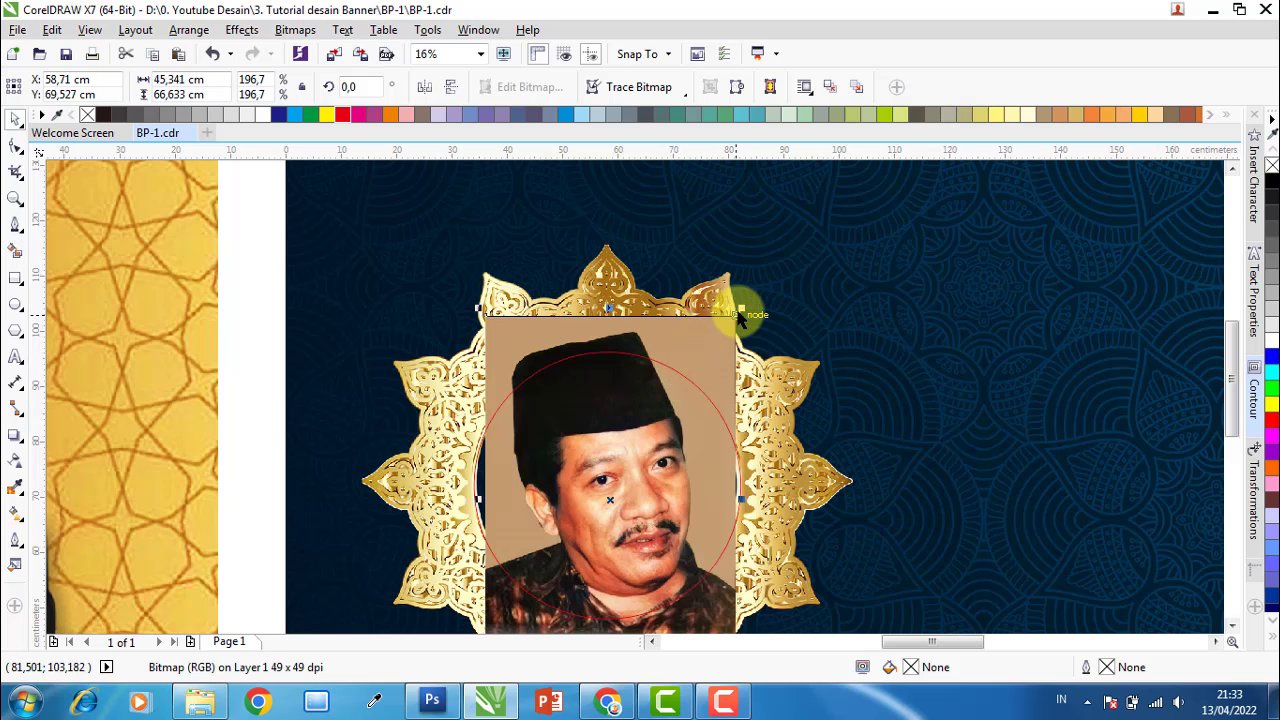
pyautogui.moveTo(731, 300); pyautogui.dragTo(714, 368)
pyautogui.moveTo(680, 409); pyautogui.dragTo(700, 351)
pyautogui.click(710, 372)
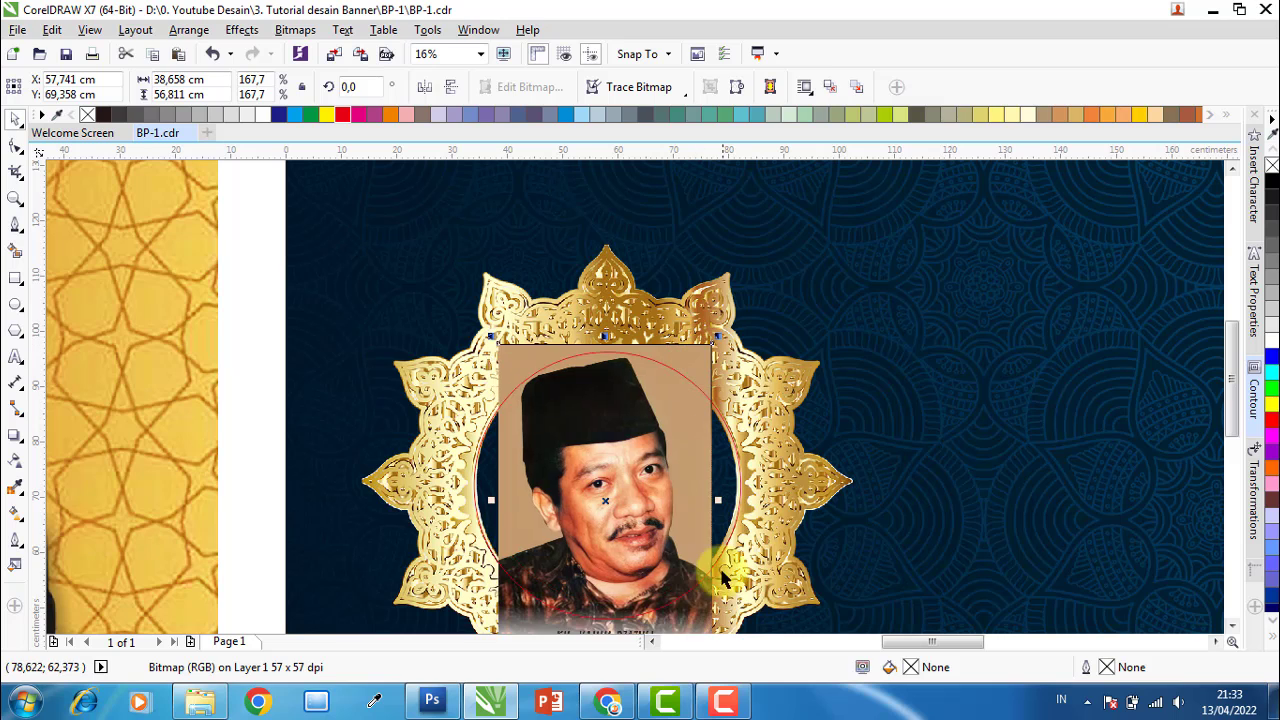
pyautogui.scroll(2, 701, 583)
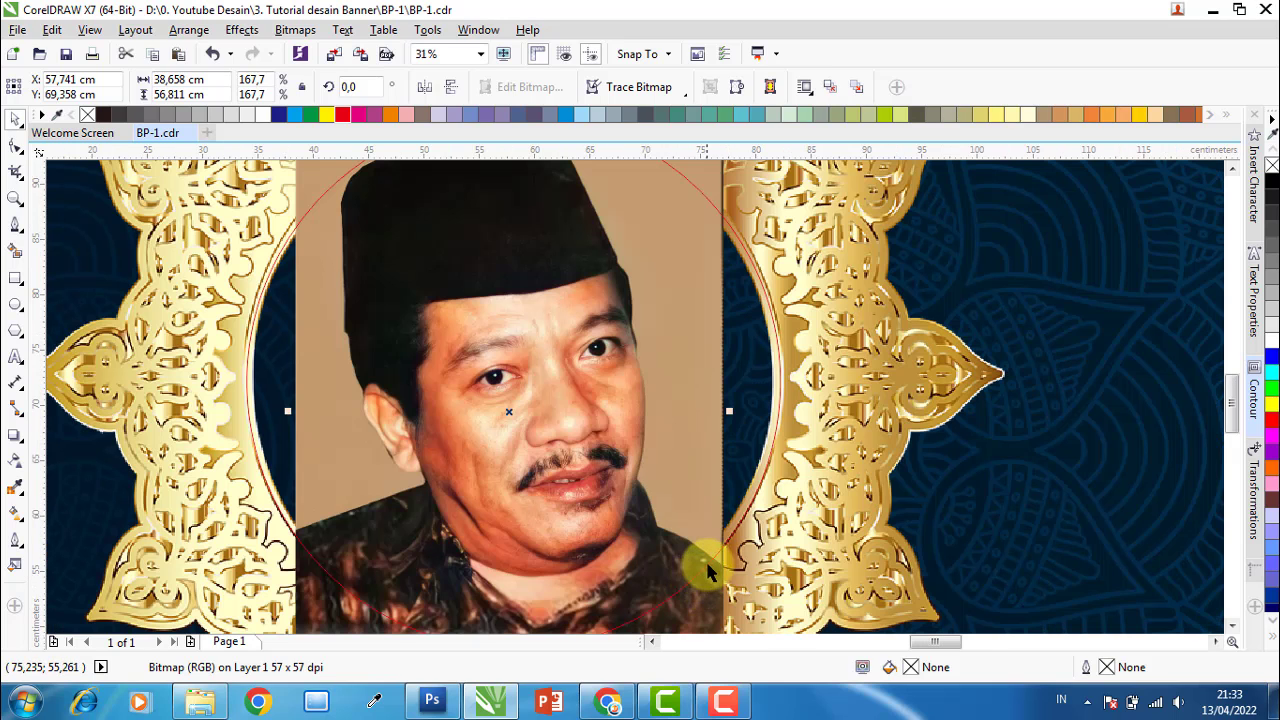
pyautogui.scroll(-2, 720, 530)
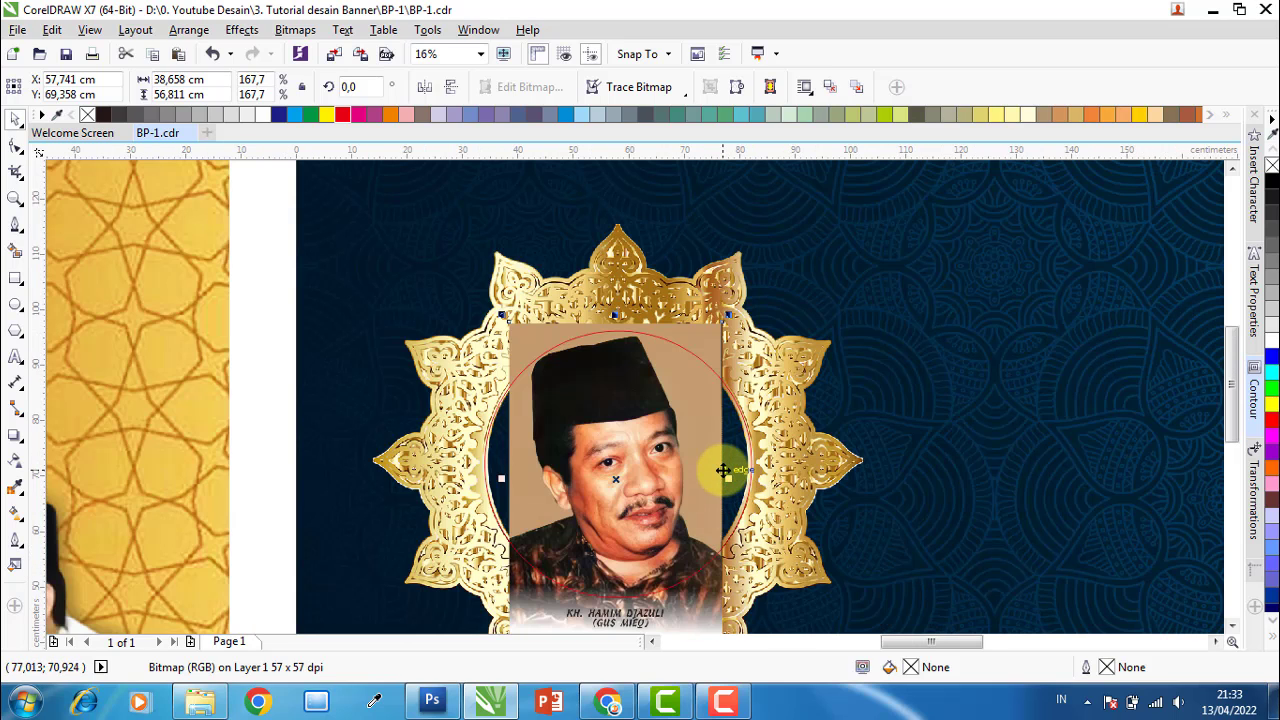
# Reduce the portrait to about 37.6 x 55.2 cm and align its upper edge with the top of the red circle.
pyautogui.scroll(2, 587, 341)
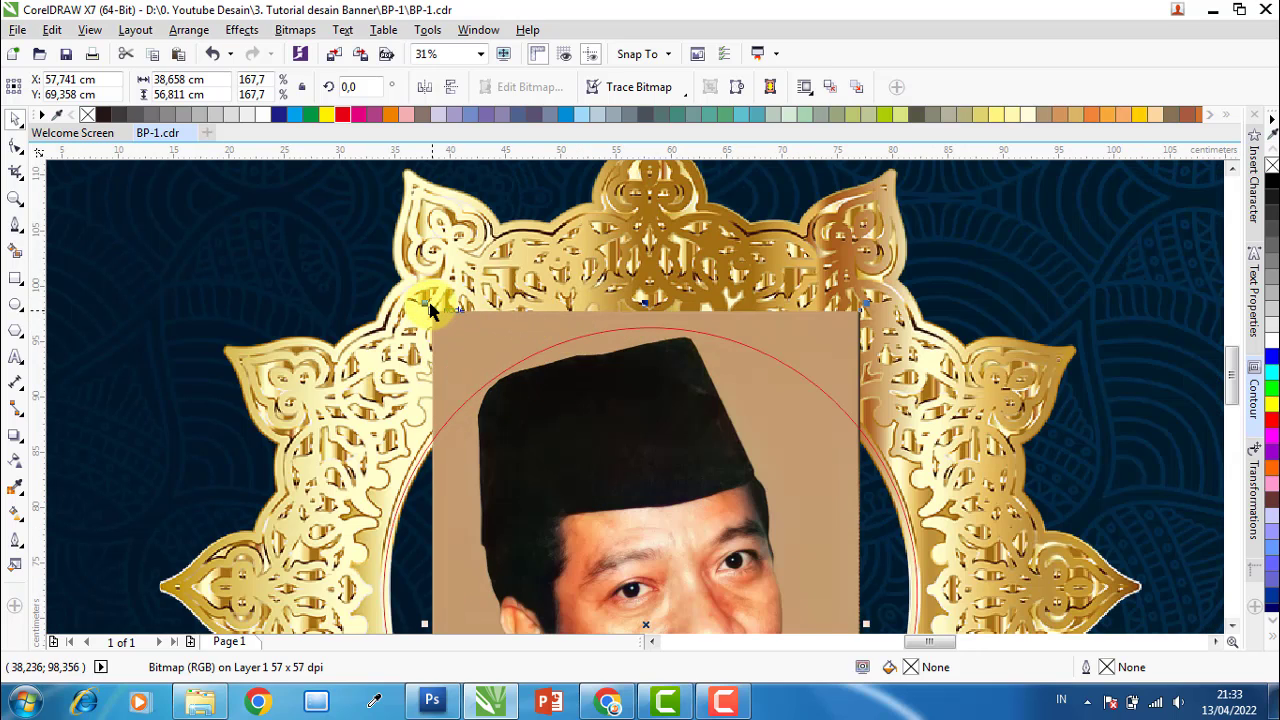
pyautogui.moveTo(430, 305); pyautogui.dragTo(444, 327)
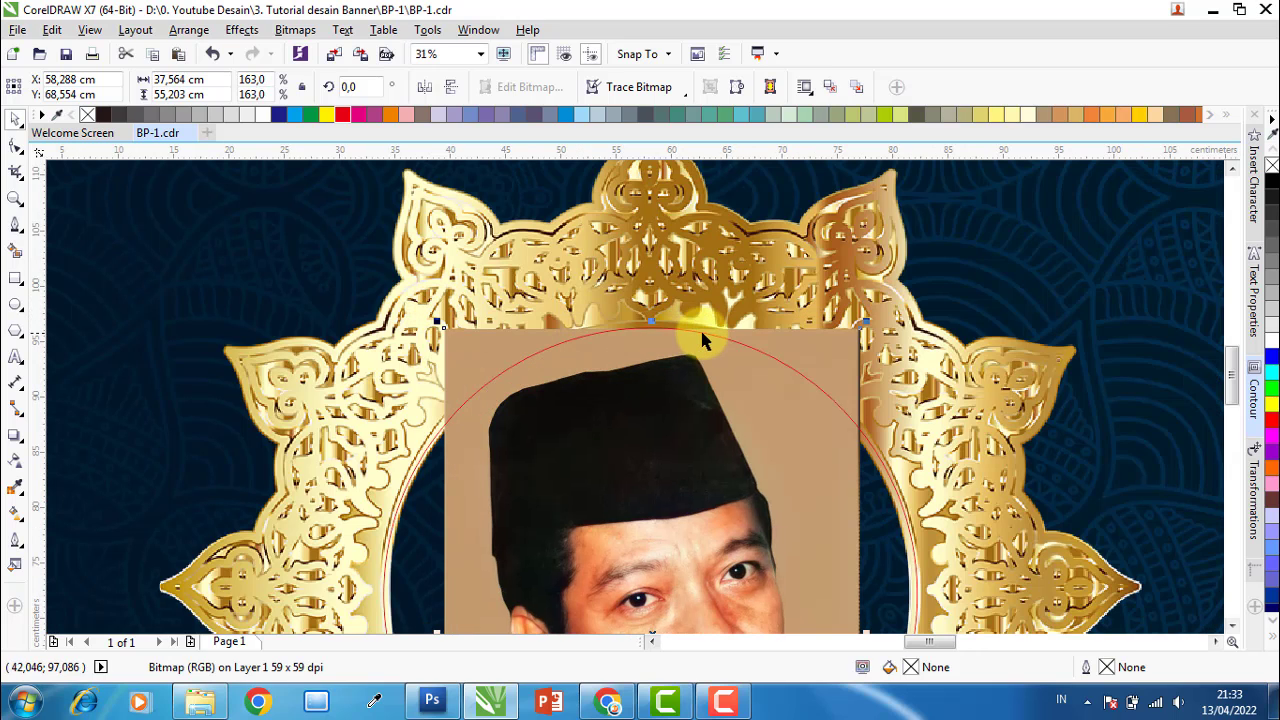
pyautogui.scroll(1, 745, 328)
pyautogui.moveTo(803, 323); pyautogui.dragTo(646, 304)
pyautogui.scroll(-1, 647, 294)
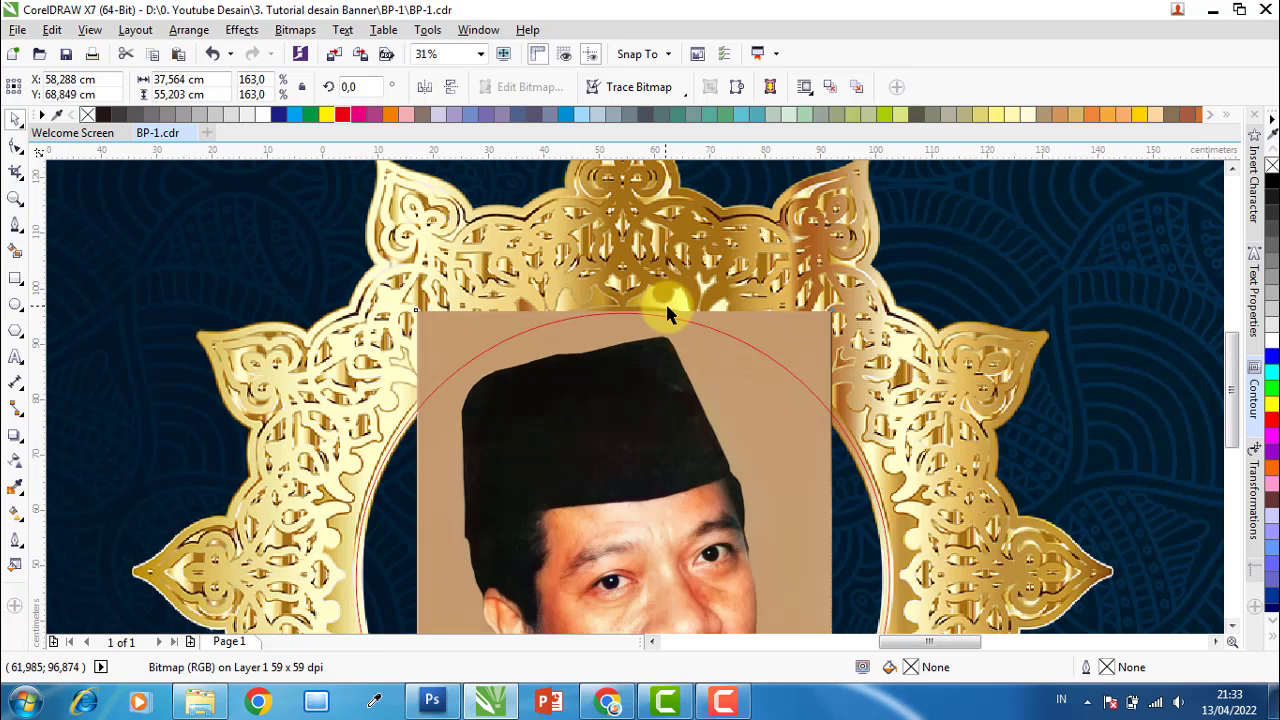
pyautogui.scroll(-1, 665, 301)
# Draw two rectangles of about 16.6 x 63.2 cm and 8.6 x 60.3 cm overlapping the portrait's right and left edges.
pyautogui.click(900, 406)
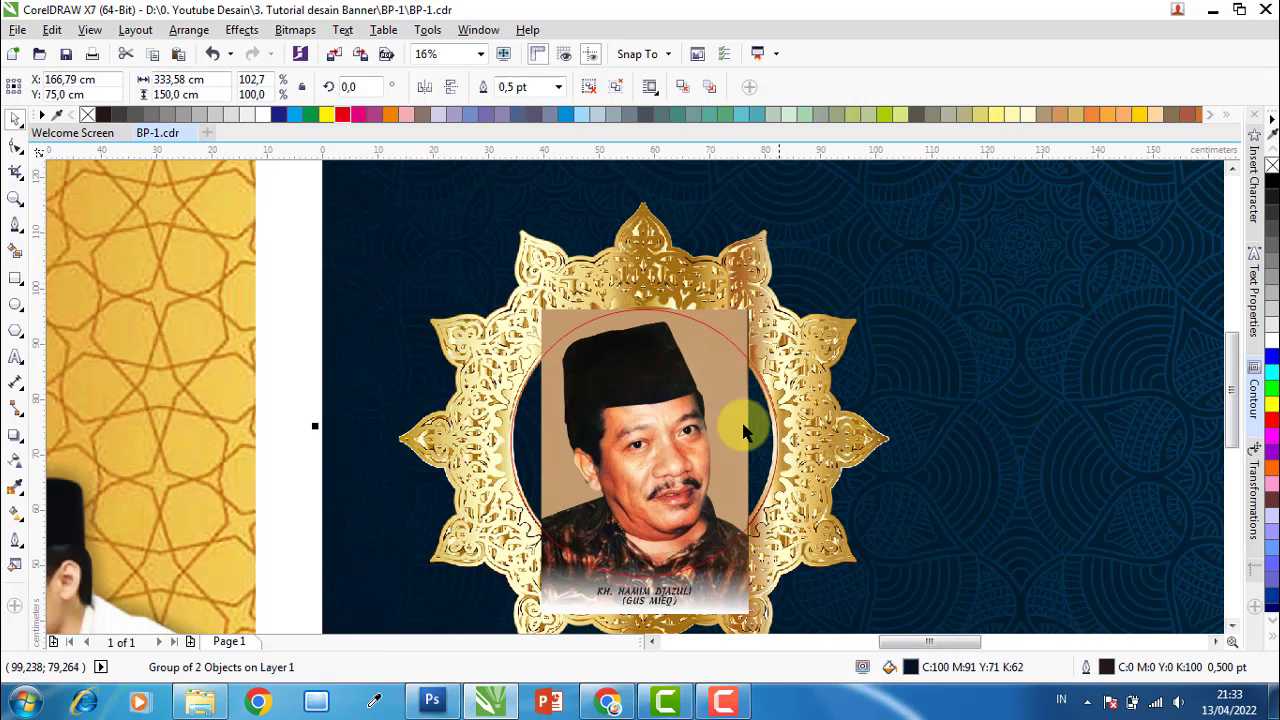
pyautogui.scroll(1, 760, 424)
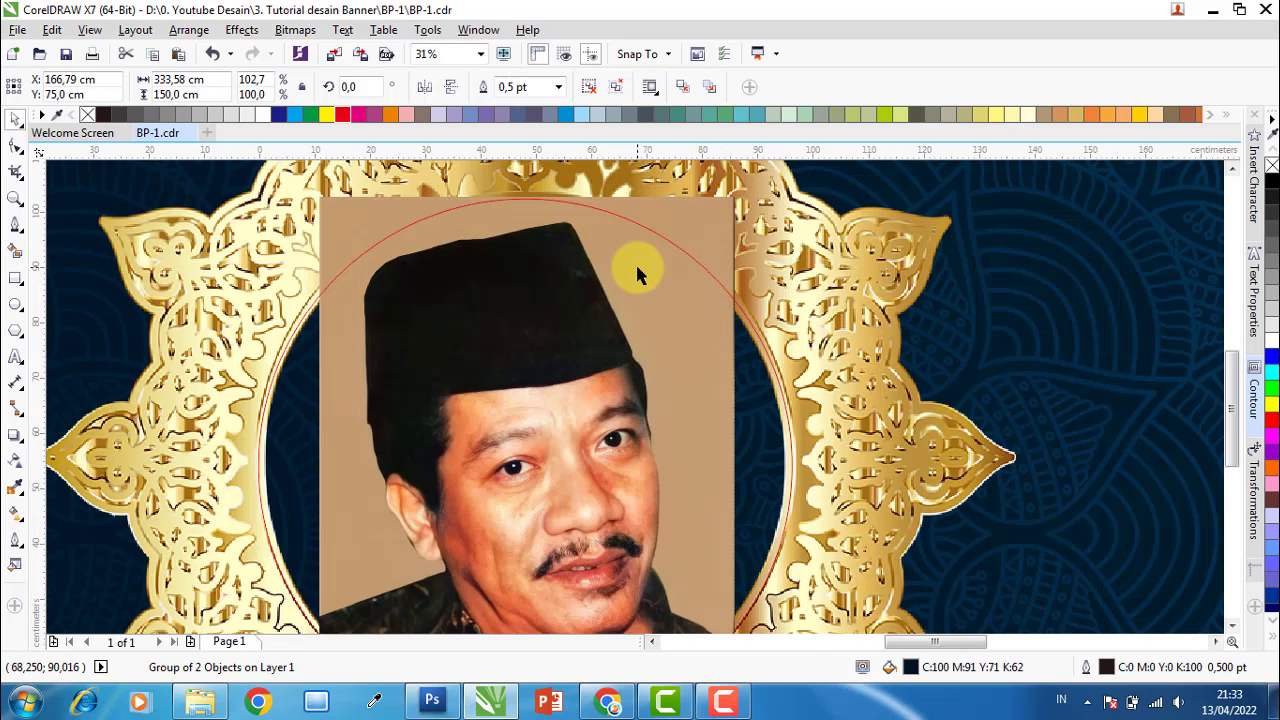
pyautogui.scroll(-1, 630, 264)
pyautogui.click(15, 278)
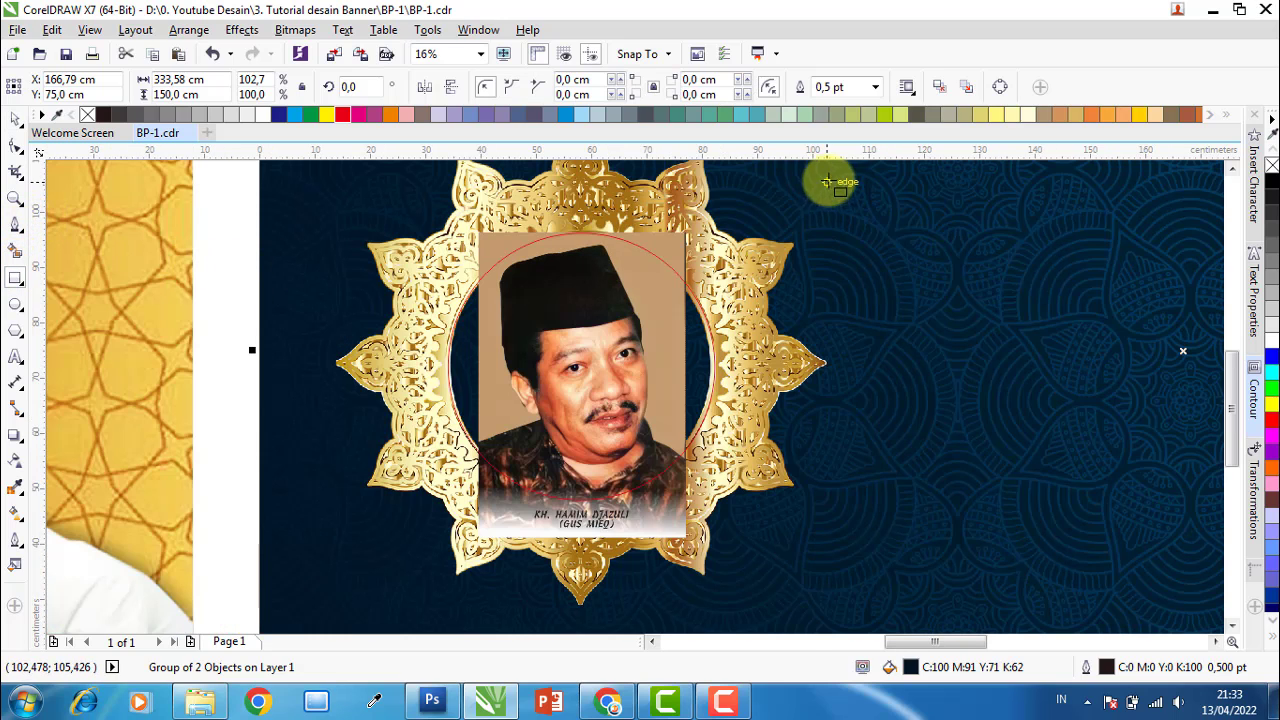
pyautogui.moveTo(772, 202); pyautogui.dragTo(674, 553)
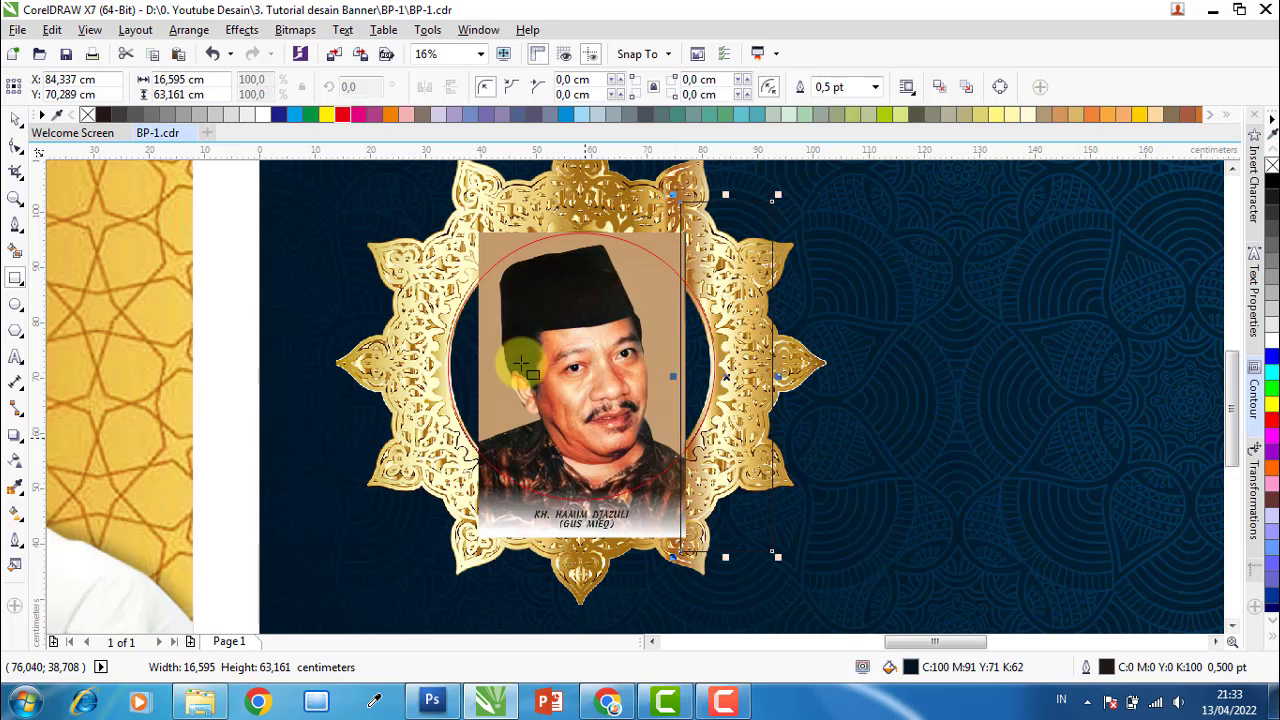
pyautogui.moveTo(433, 226); pyautogui.dragTo(480, 559)
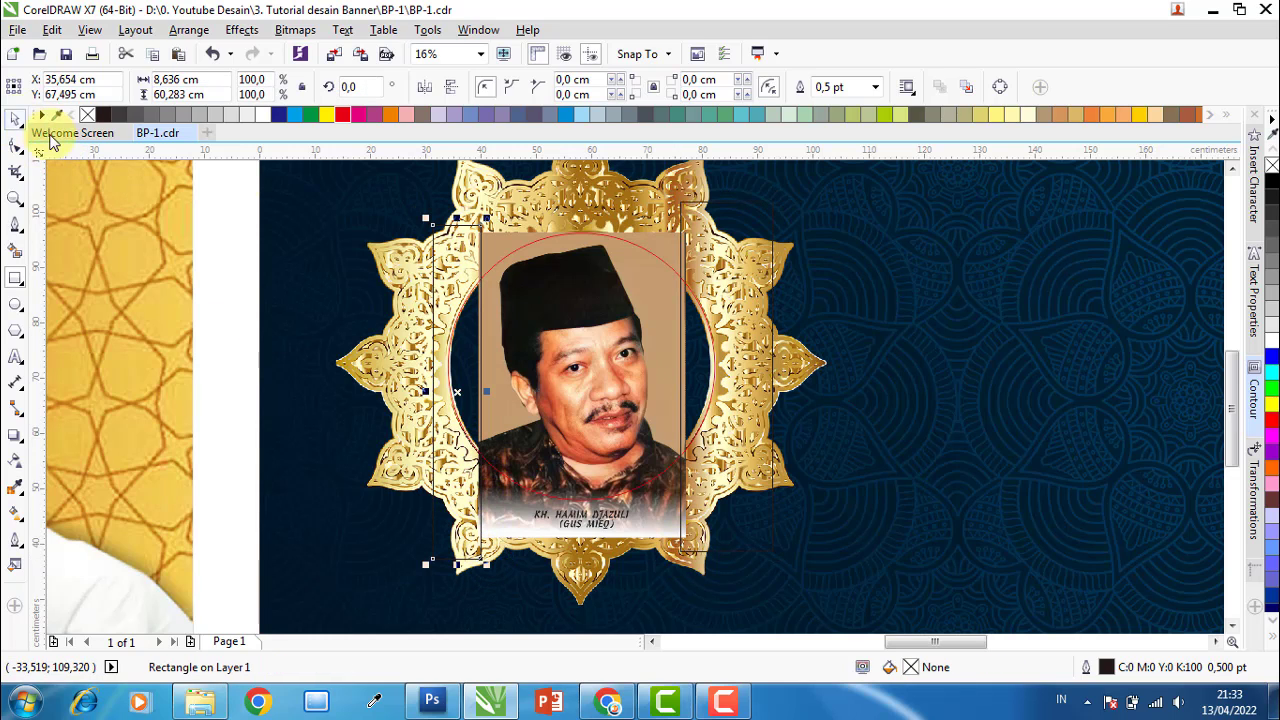
# Trim both side edges off the portrait by applying Back Minus Front with each rectangle, leaving it about 36.1 cm wide.
pyautogui.click(651, 242)
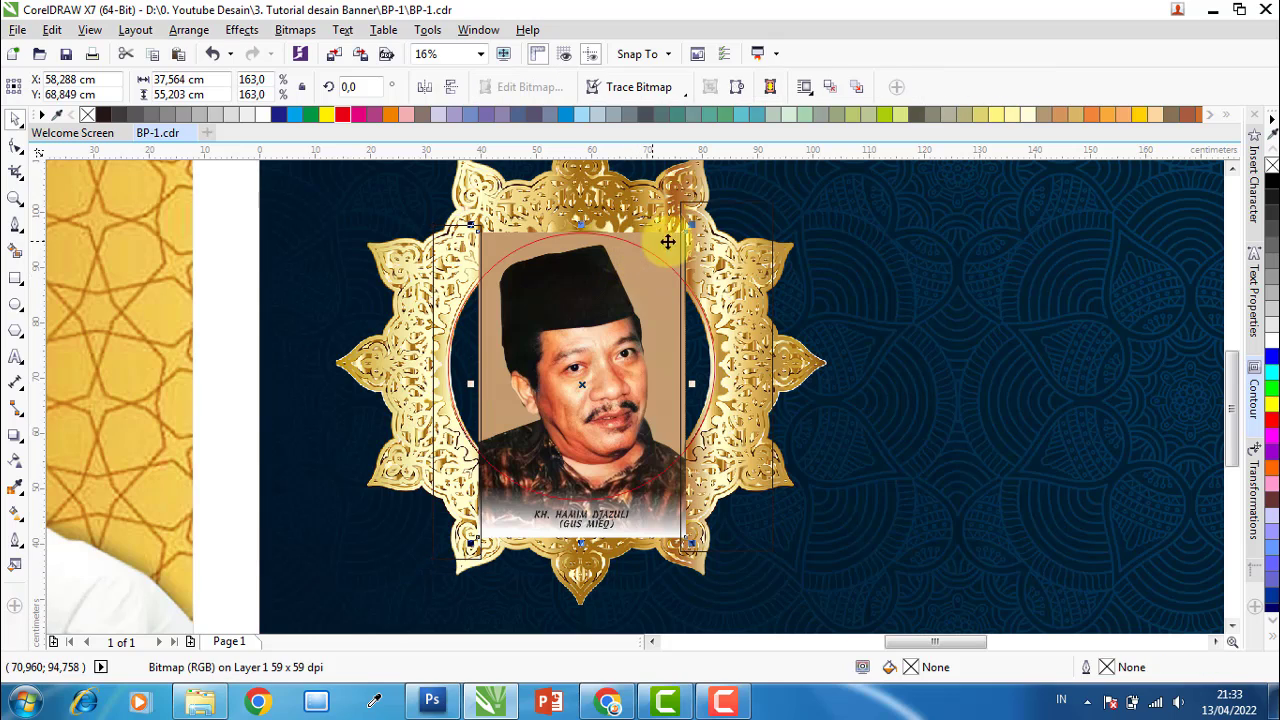
pyautogui.keyDown('shift'); pyautogui.click(735, 222); pyautogui.keyUp('shift')
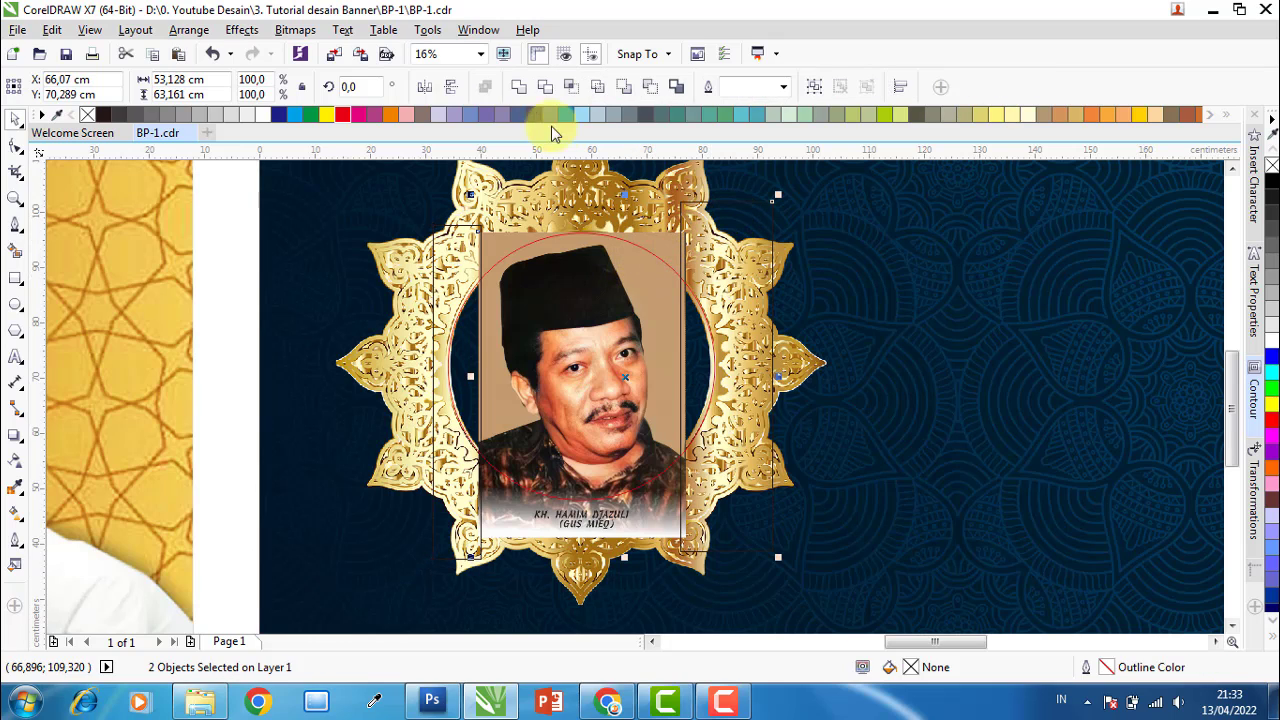
pyautogui.click(652, 90)
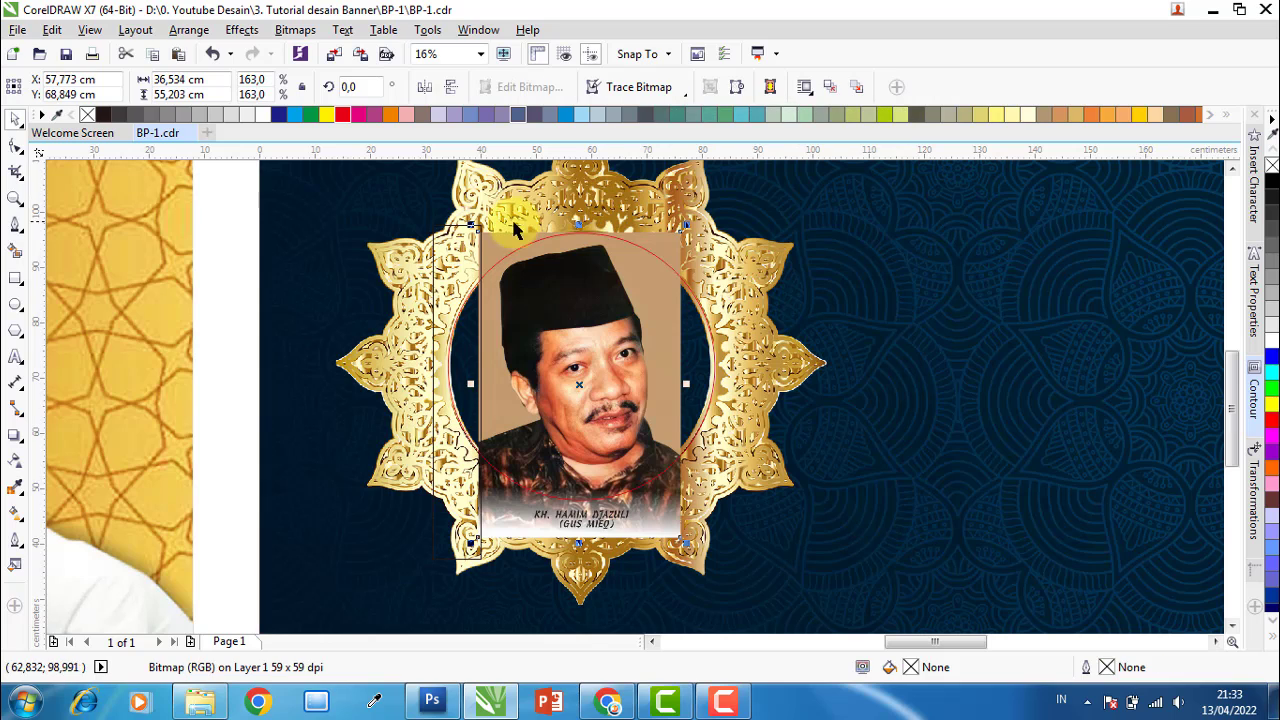
pyautogui.hotkey('ctrl', 'z')
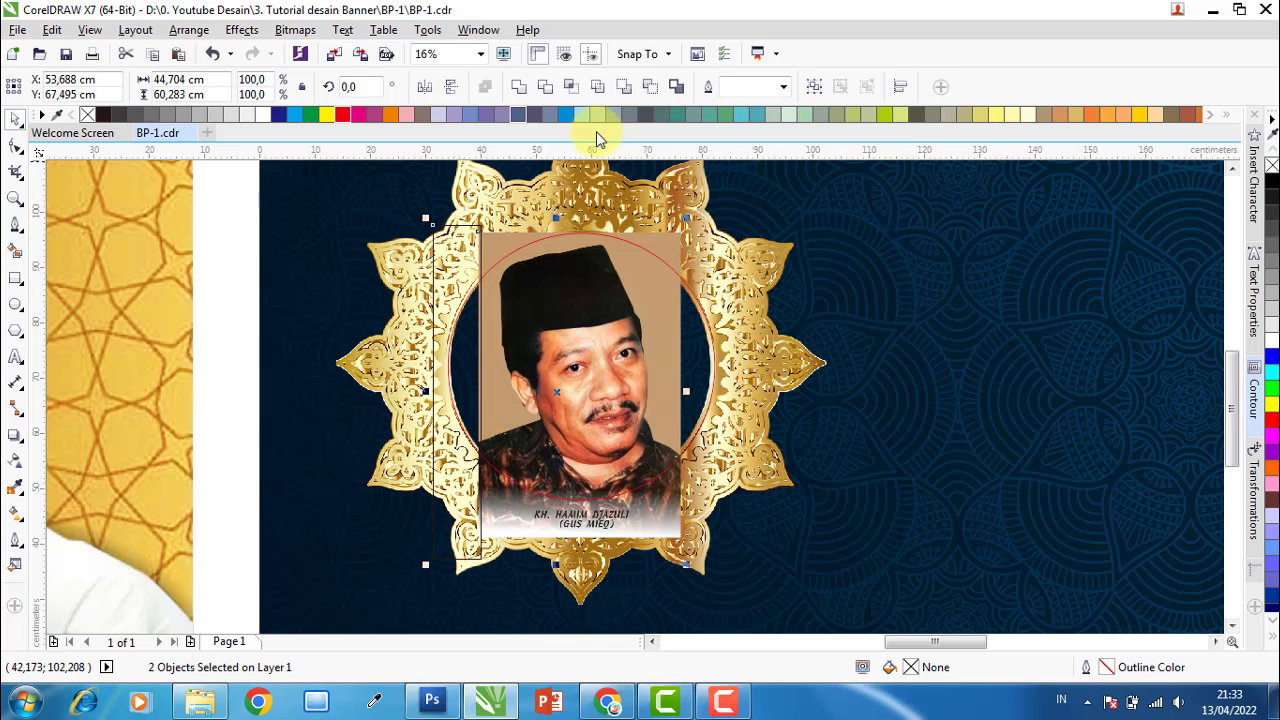
pyautogui.click(648, 88)
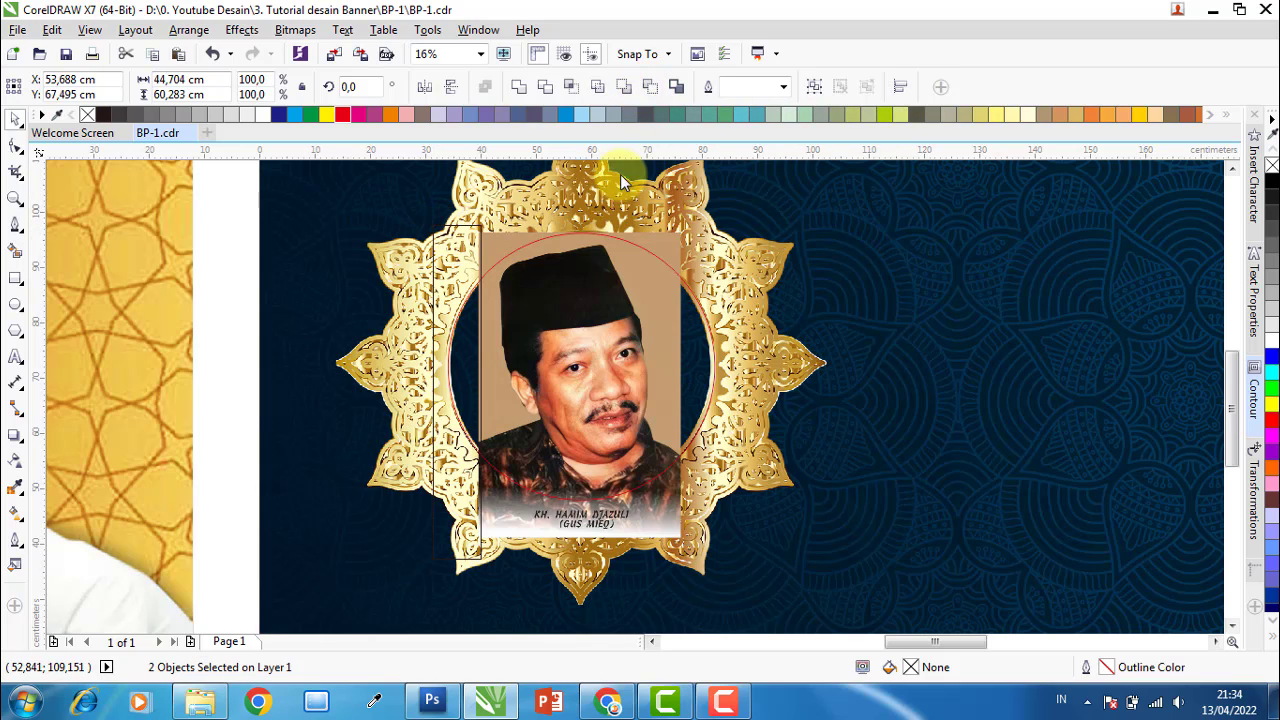
# PowerClip the trimmed portrait inside the red circle and fill the circle with yellow.
pyautogui.rightClick(676, 244)
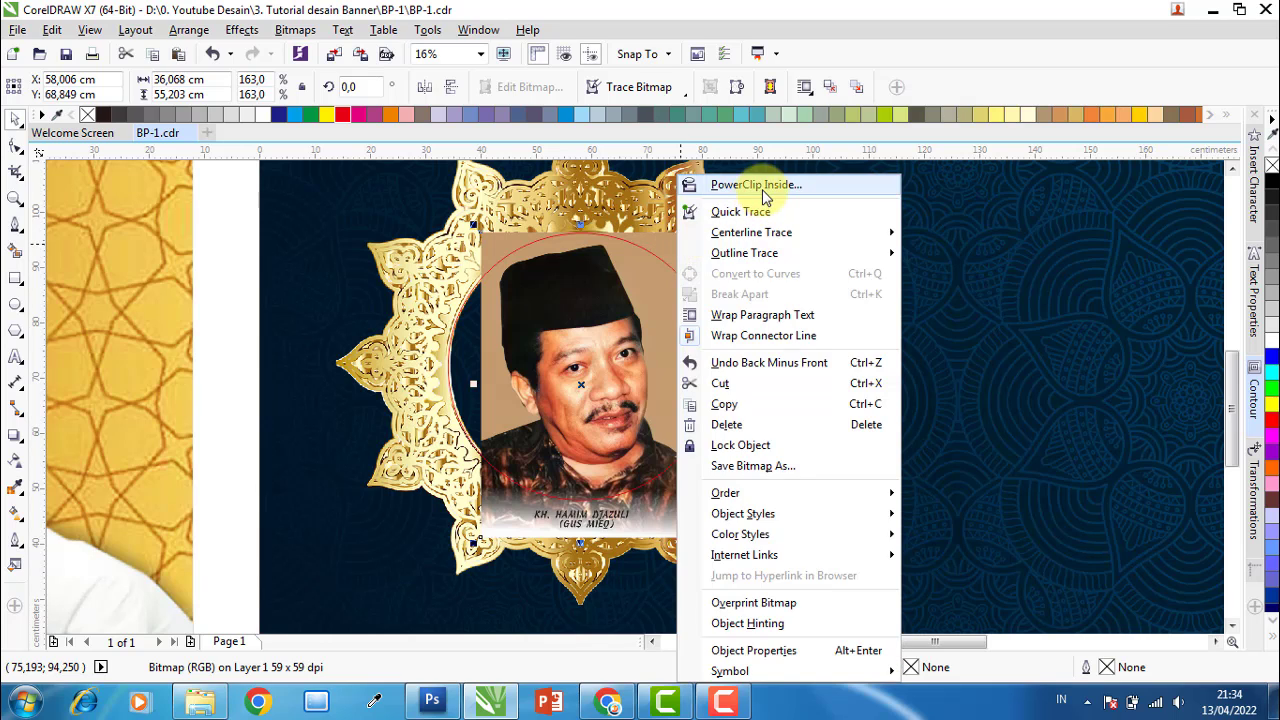
pyautogui.click(703, 181)
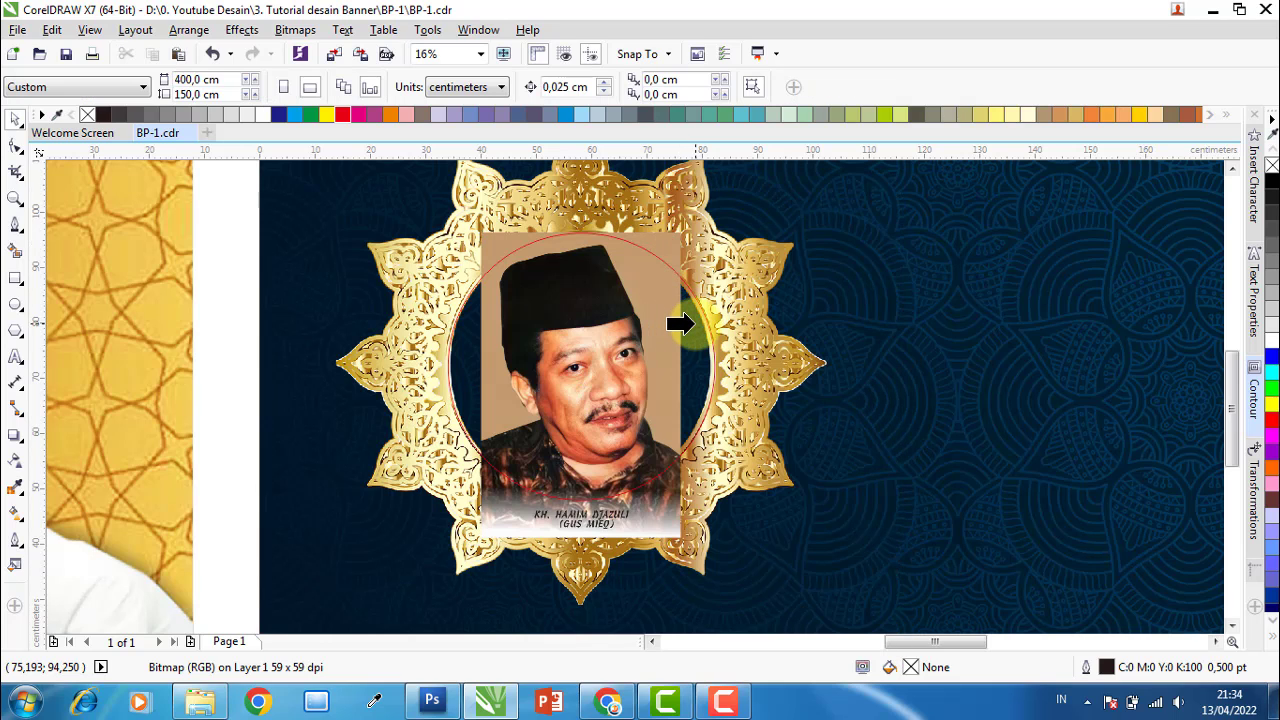
pyautogui.click(668, 323)
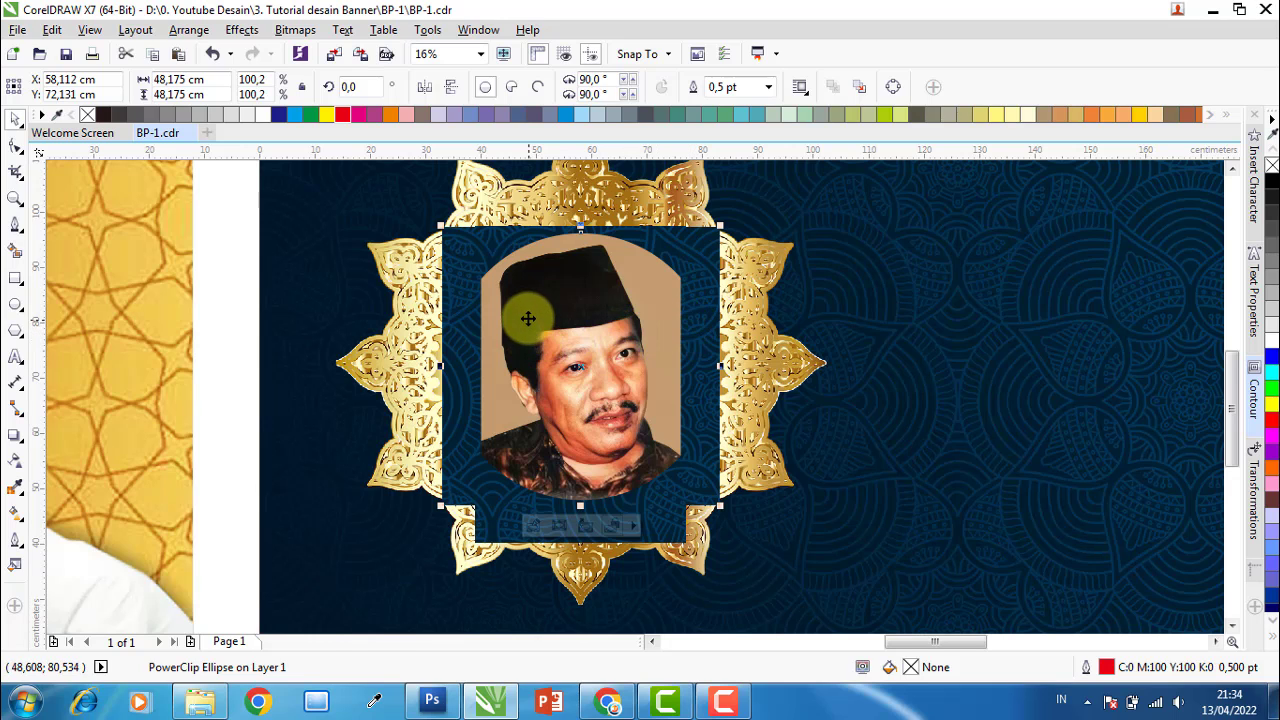
pyautogui.scroll(1, 530, 320)
pyautogui.click(327, 116)
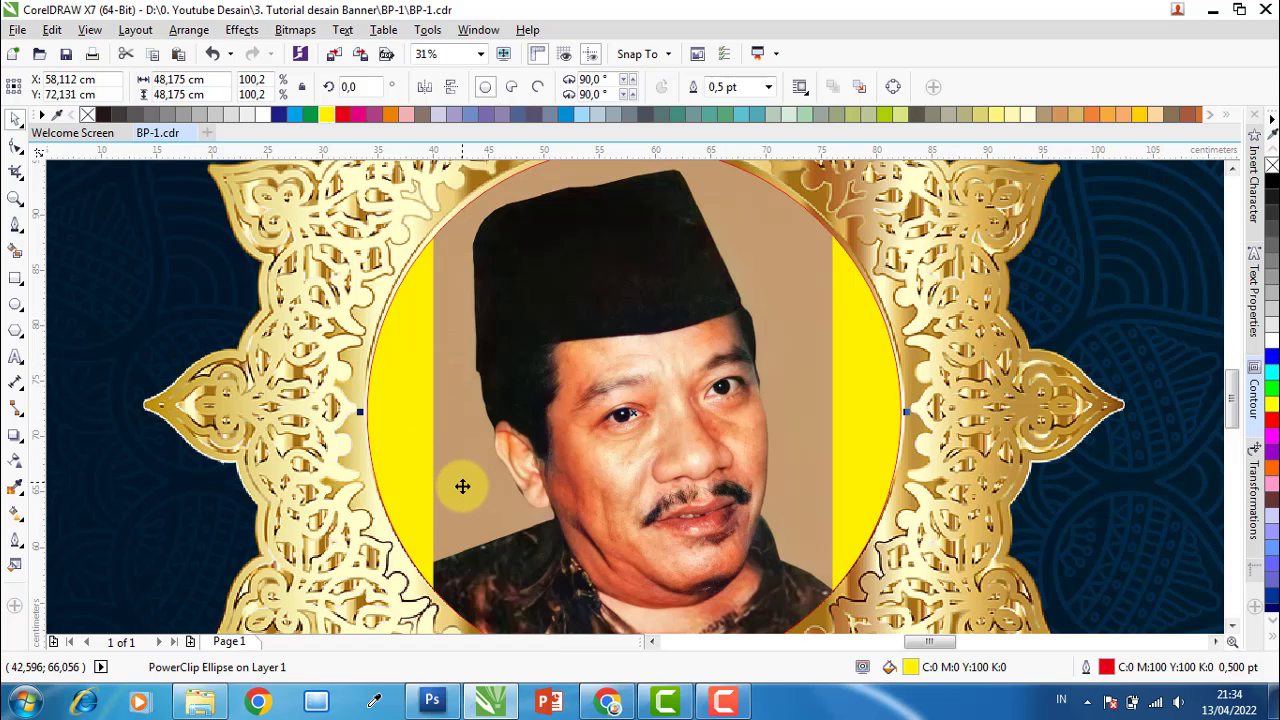
# Sample the portrait's tan background, C27 M43 Y61 K0, with the Color Eyedropper and apply it as the circle's fill.
pyautogui.click(17, 492)
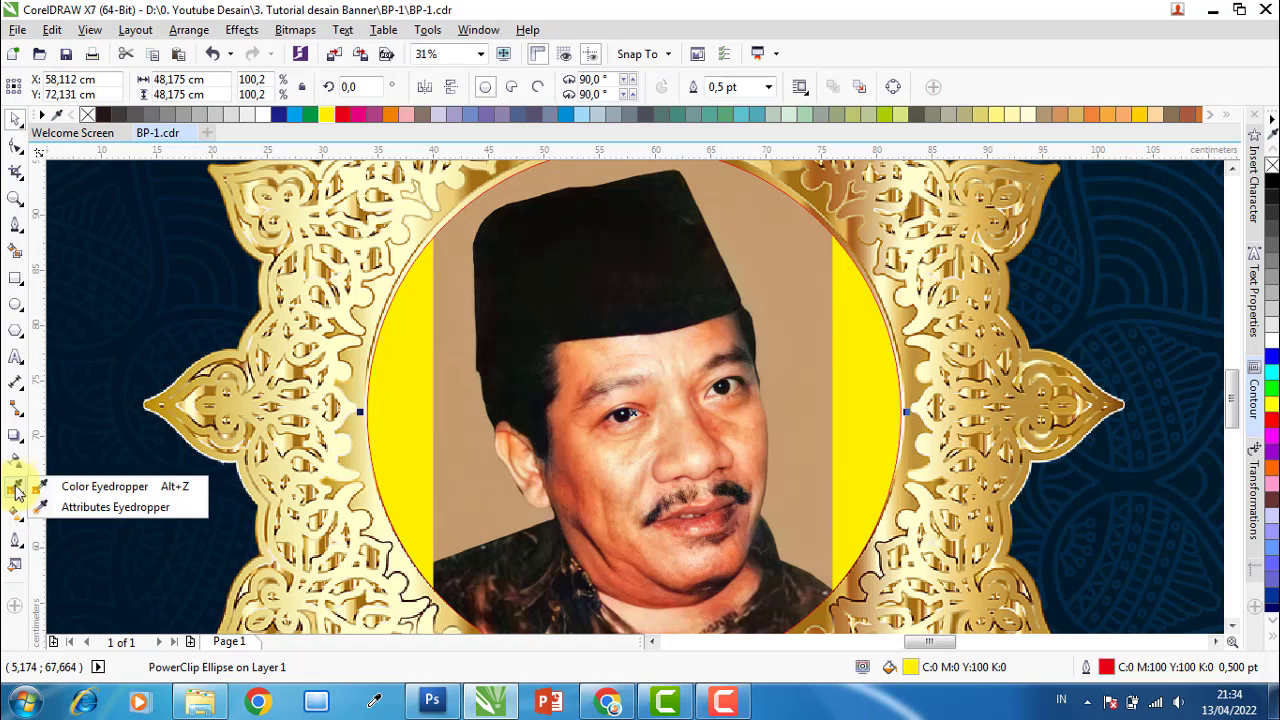
pyautogui.click(100, 487)
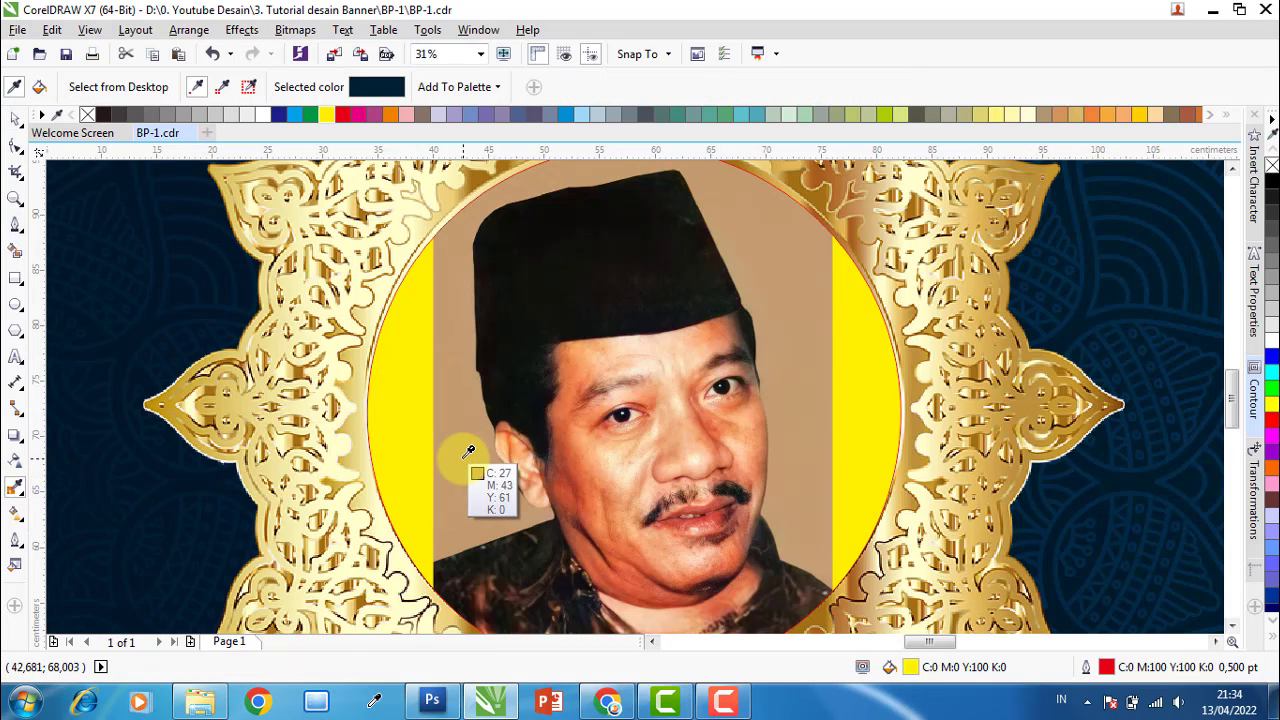
pyautogui.click(466, 456)
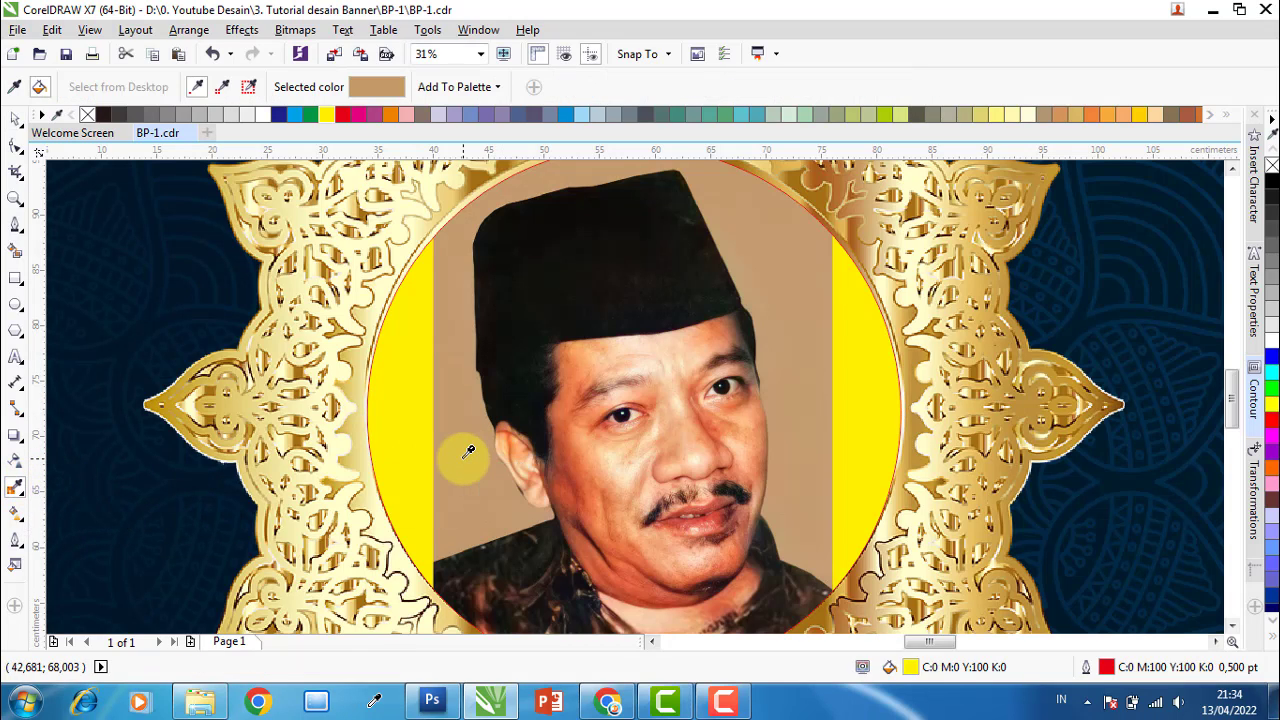
pyautogui.click(385, 412)
# Remove the red outline from the portrait circle and deselect it.
pyautogui.click(16, 120)
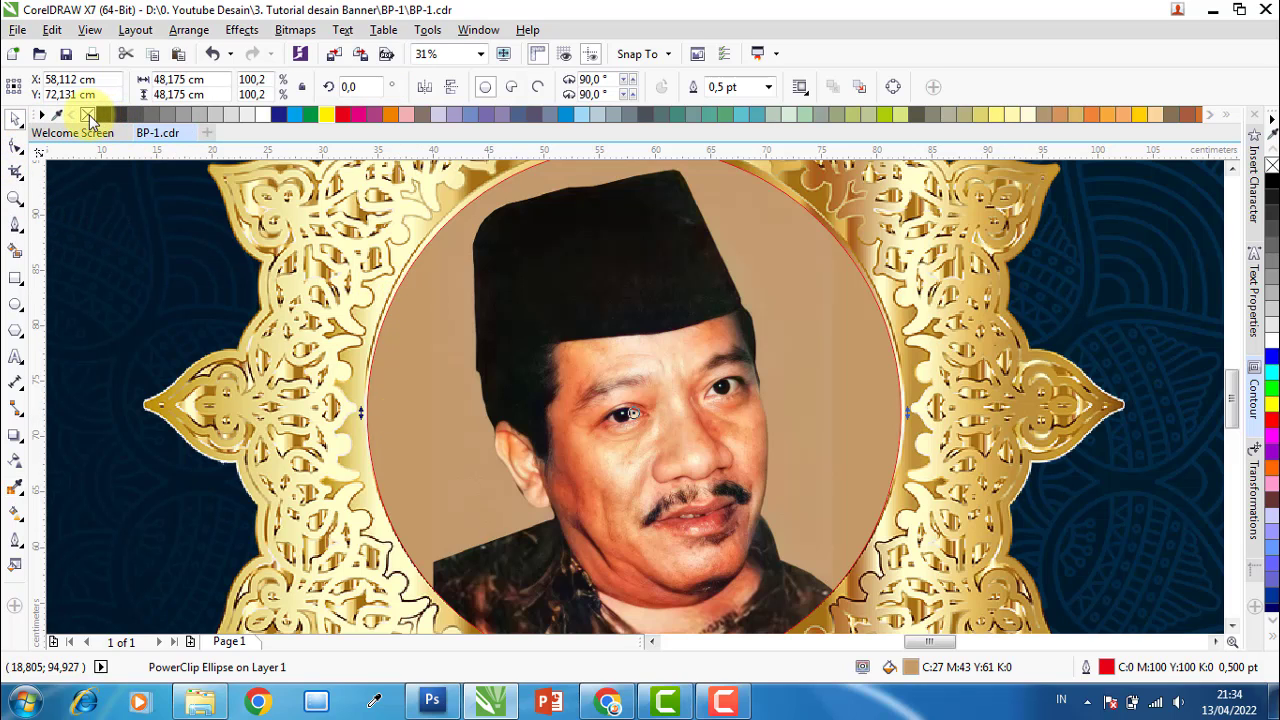
pyautogui.rightClick(88, 115)
pyautogui.scroll(-2, 449, 340)
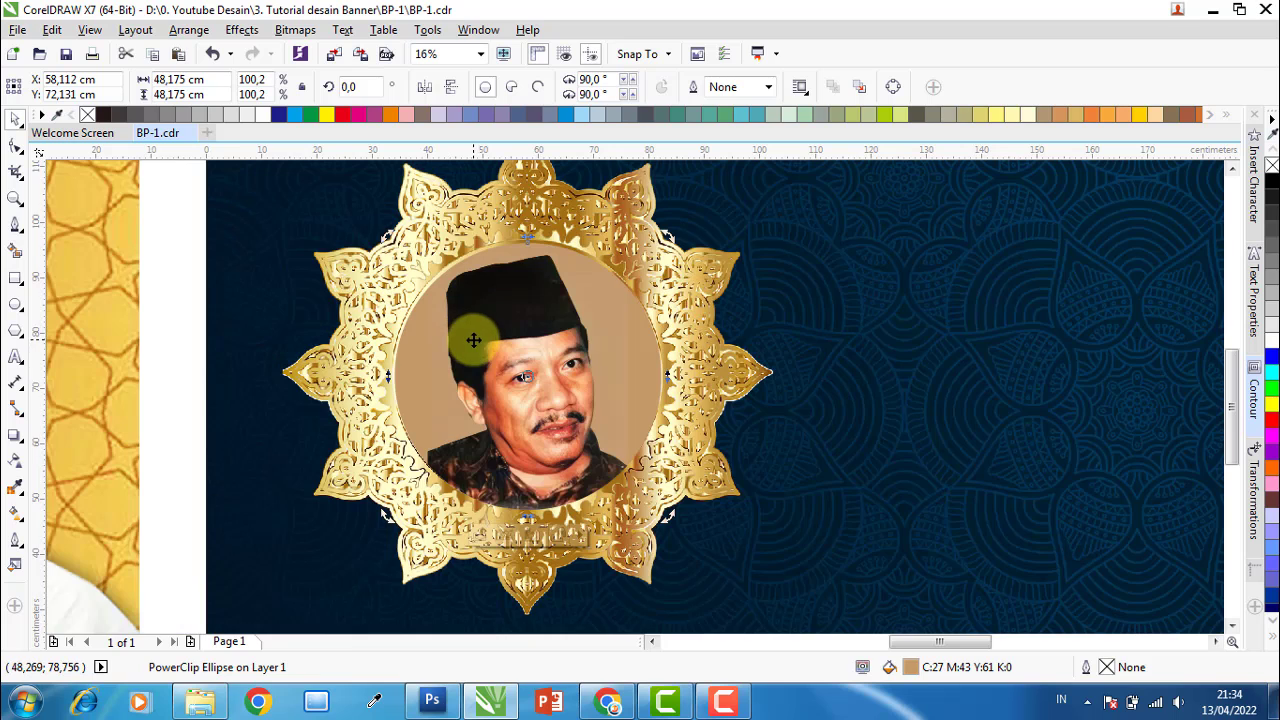
pyautogui.scroll(-2, 470, 335)
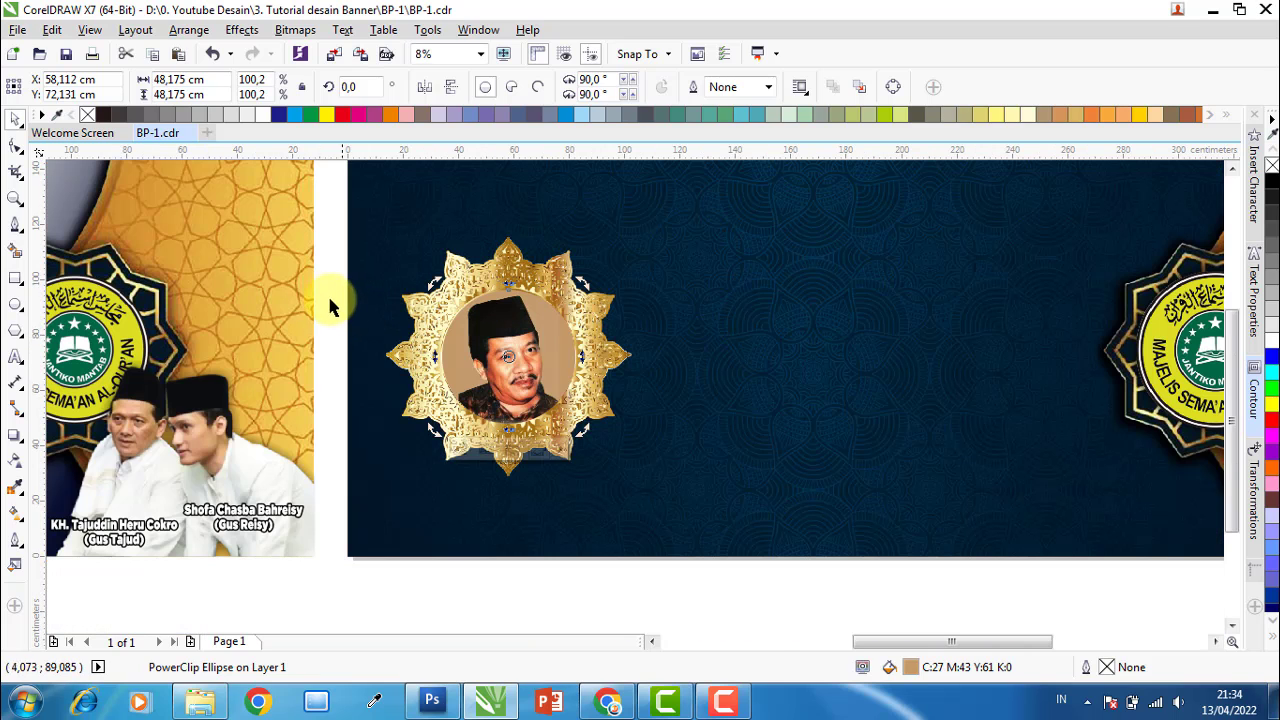
pyautogui.click(374, 523)
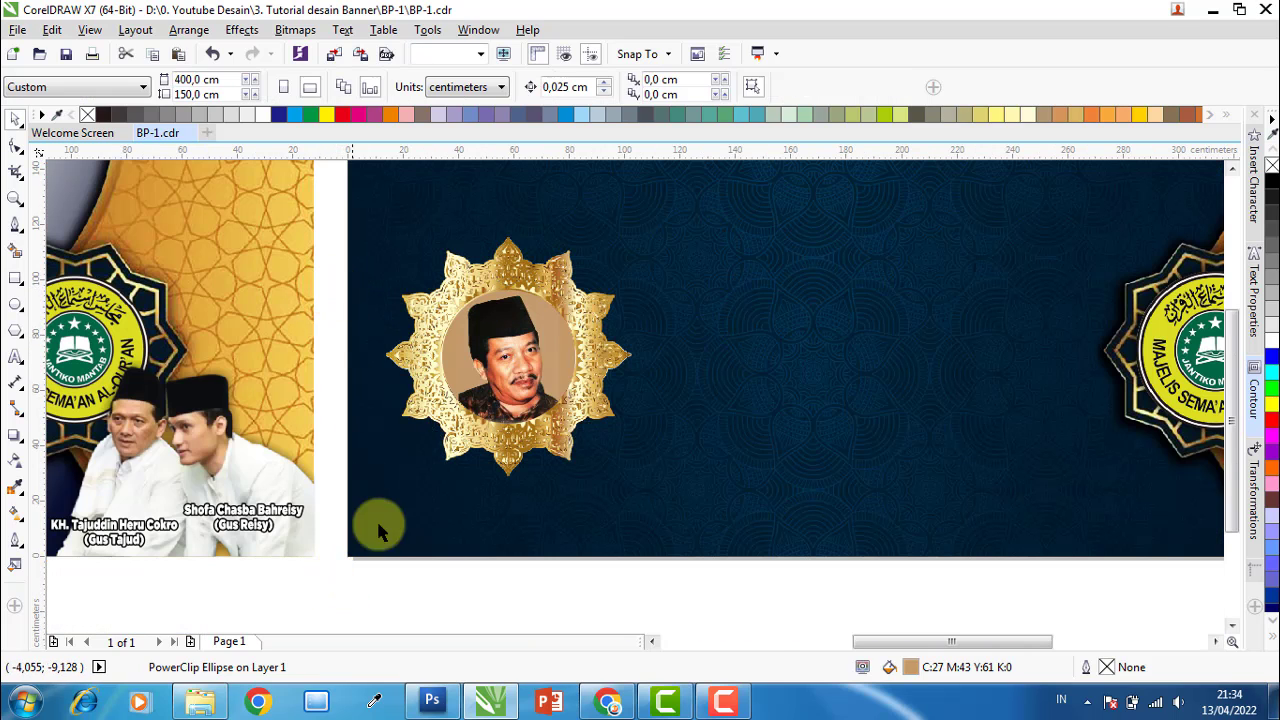
pyautogui.click(427, 402)
pyautogui.click(440, 590)
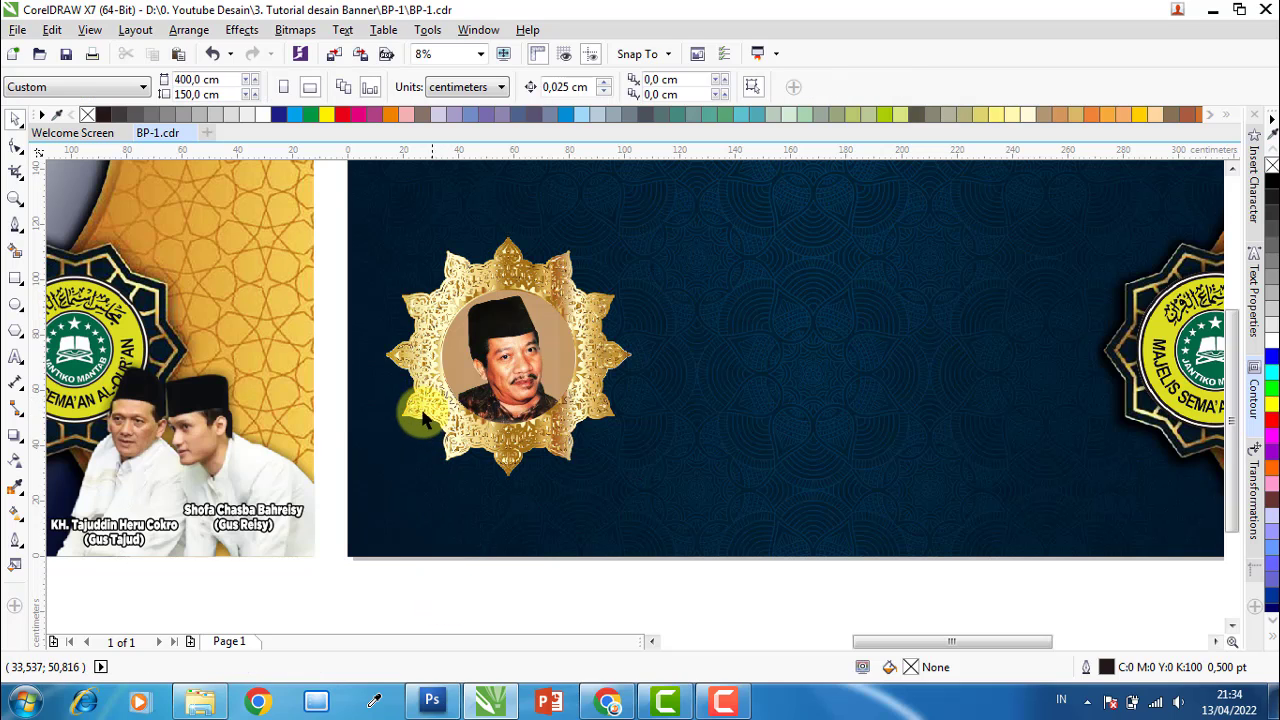
# Cut the clipped portrait circle out of the gold ring ornament.
pyautogui.click(421, 412)
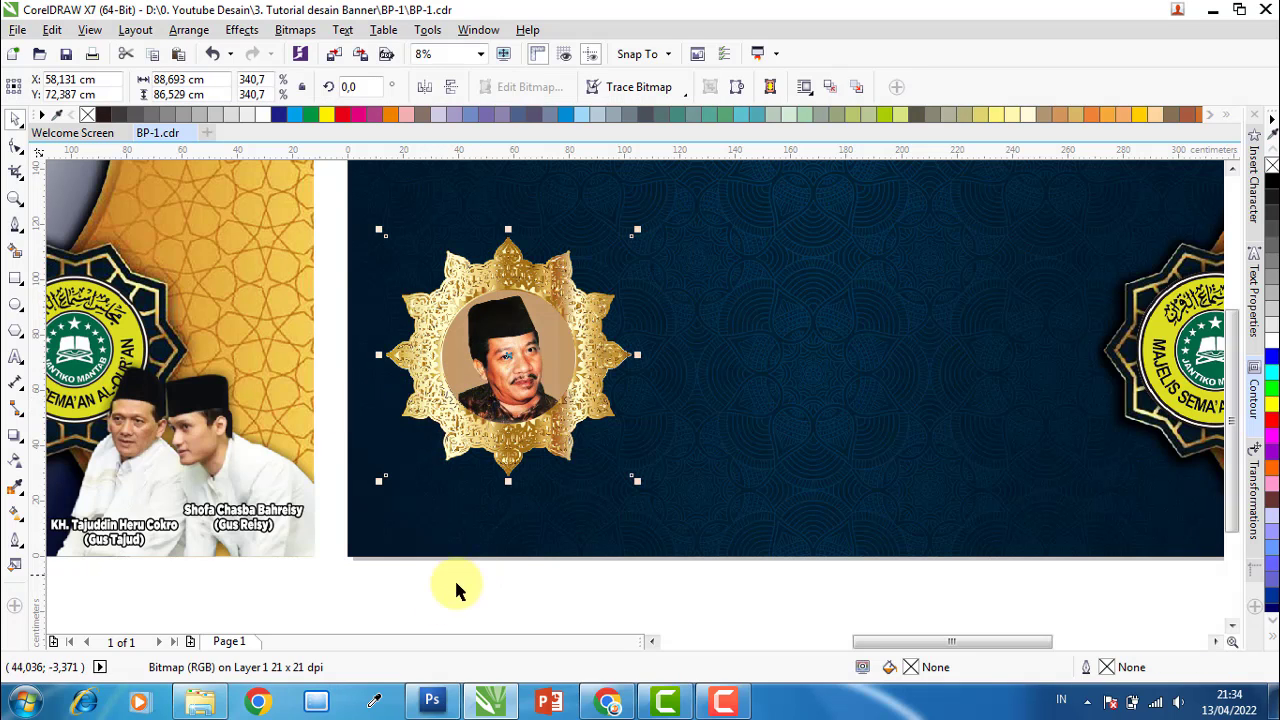
pyautogui.click(427, 586)
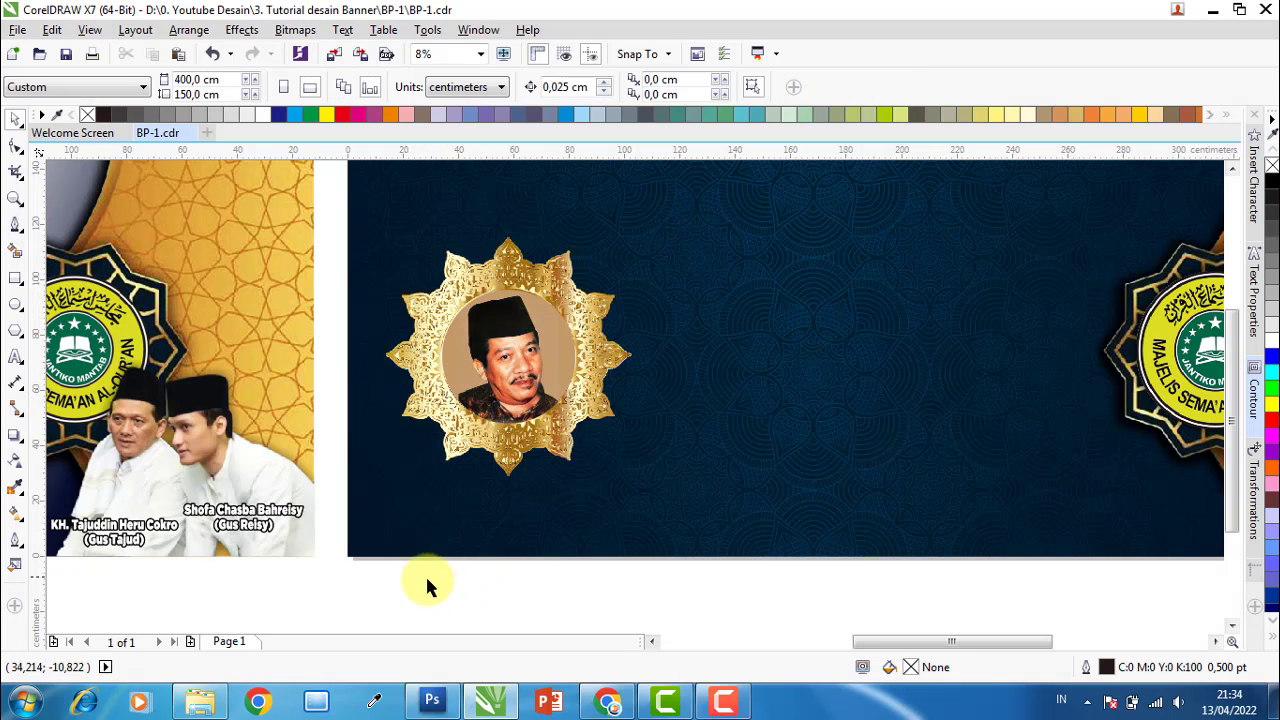
pyautogui.click(500, 368)
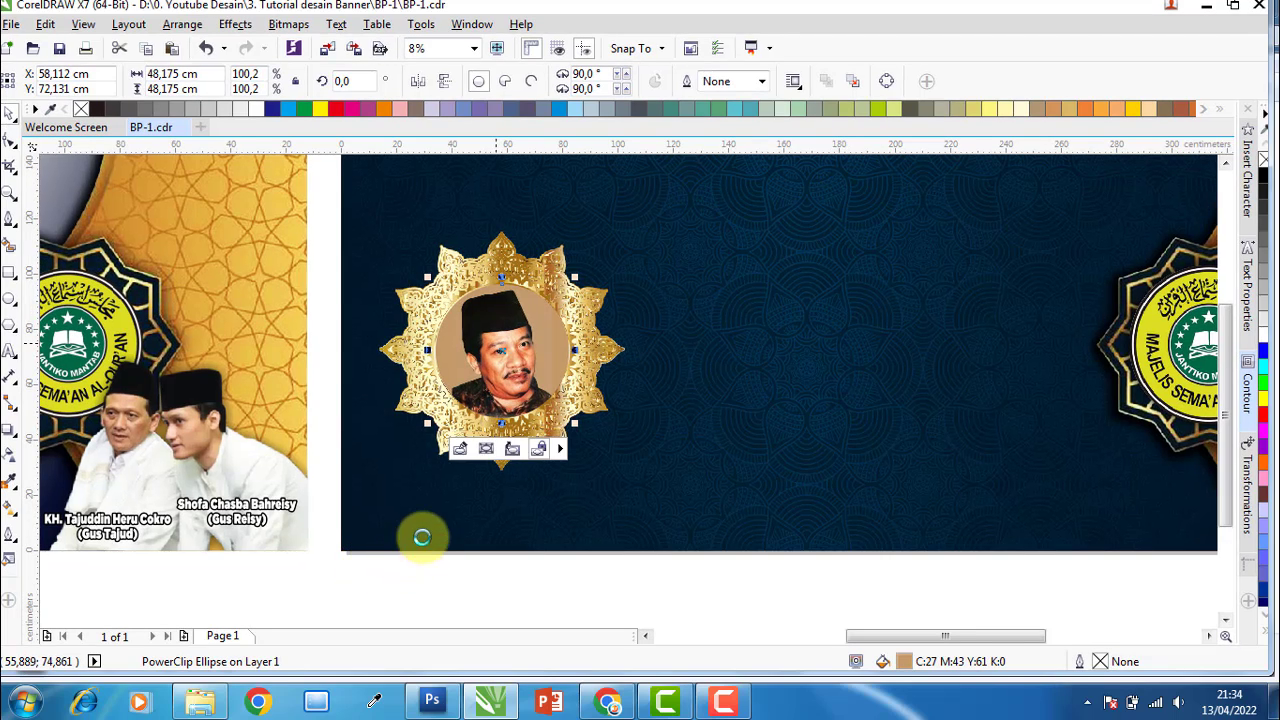
pyautogui.press('Delete')
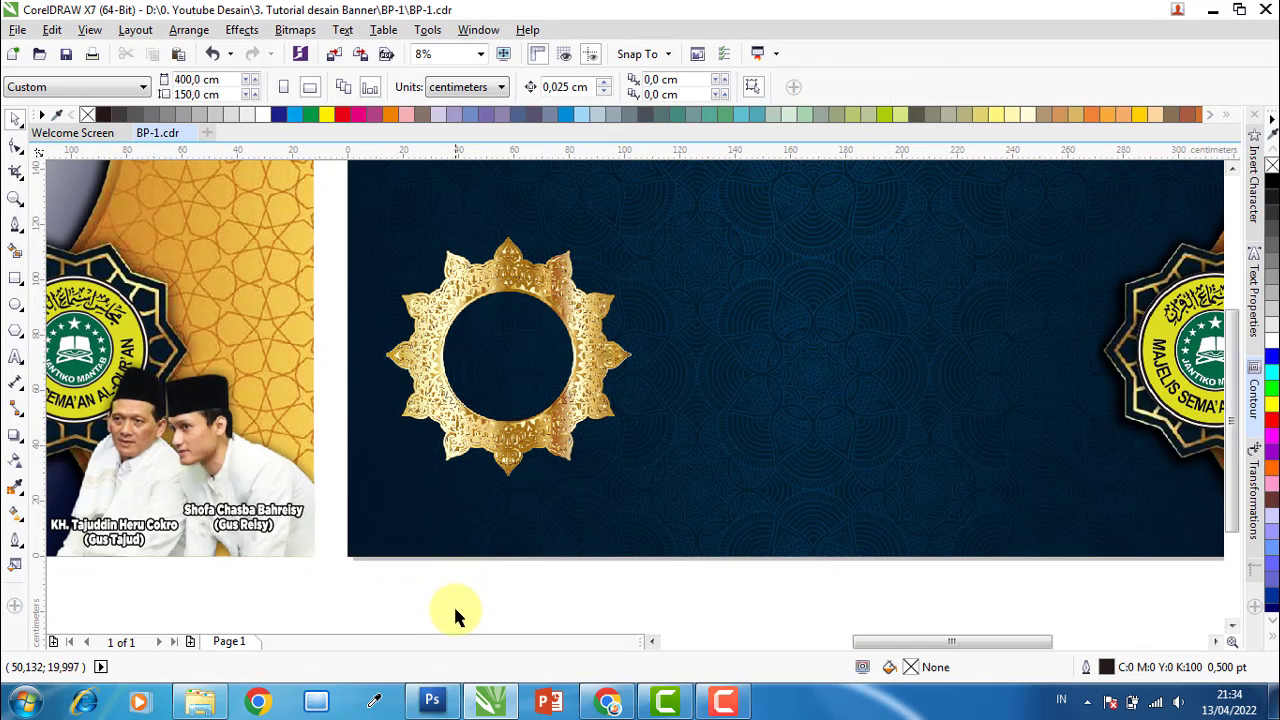
# Add a drop shadow to the gold ring ornament and apply the Small Glow preset to it.
pyautogui.click(500, 465)
pyautogui.click(15, 435)
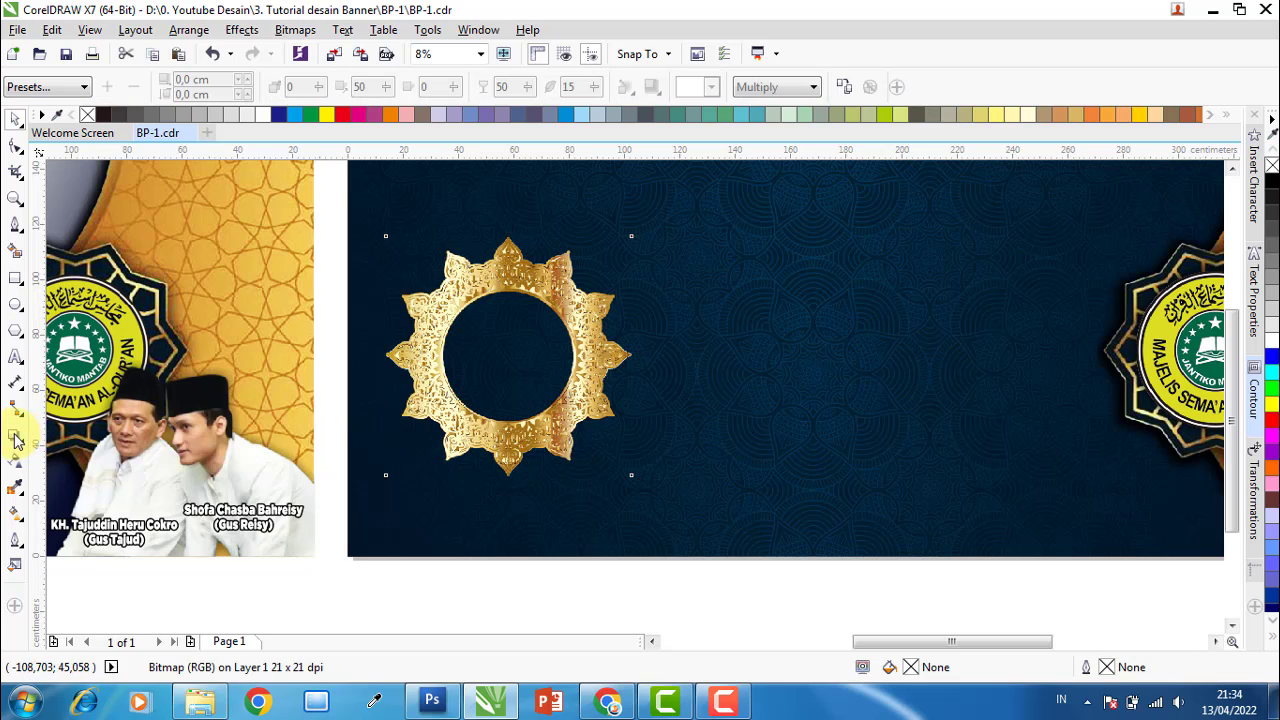
pyautogui.moveTo(447, 320); pyautogui.dragTo(646, 351)
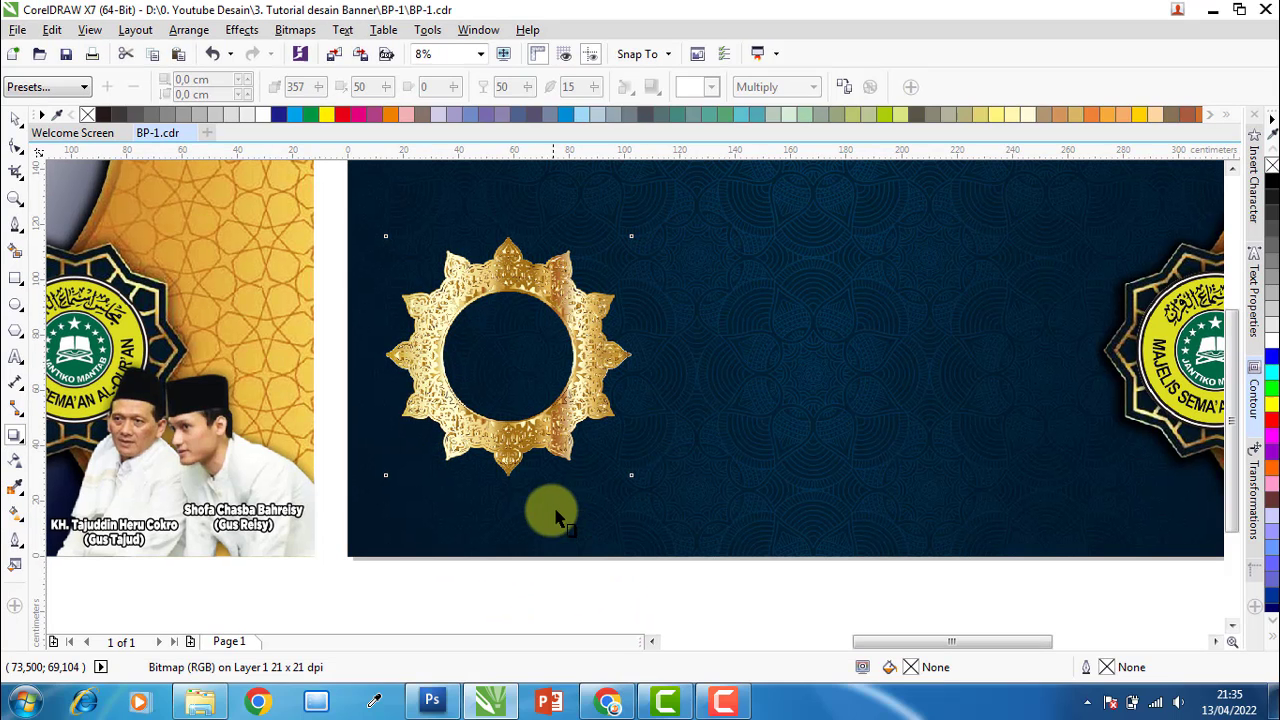
pyautogui.moveTo(536, 429); pyautogui.dragTo(536, 361)
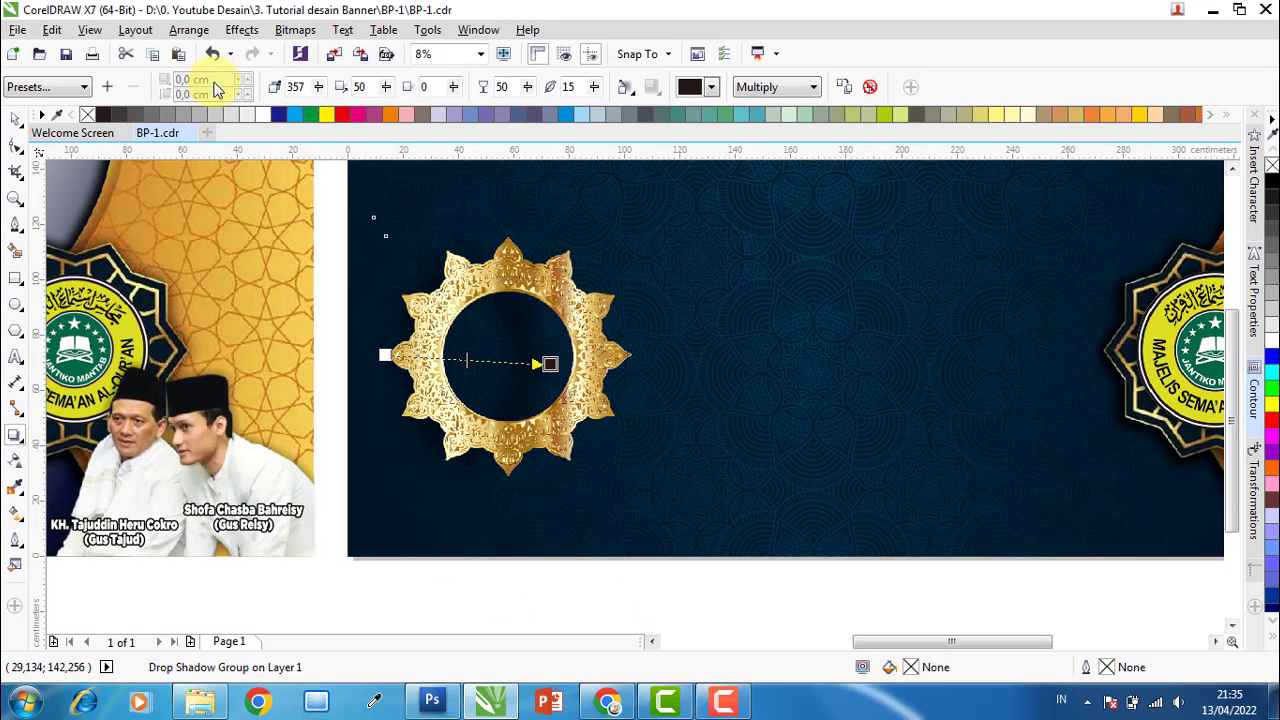
pyautogui.click(77, 87)
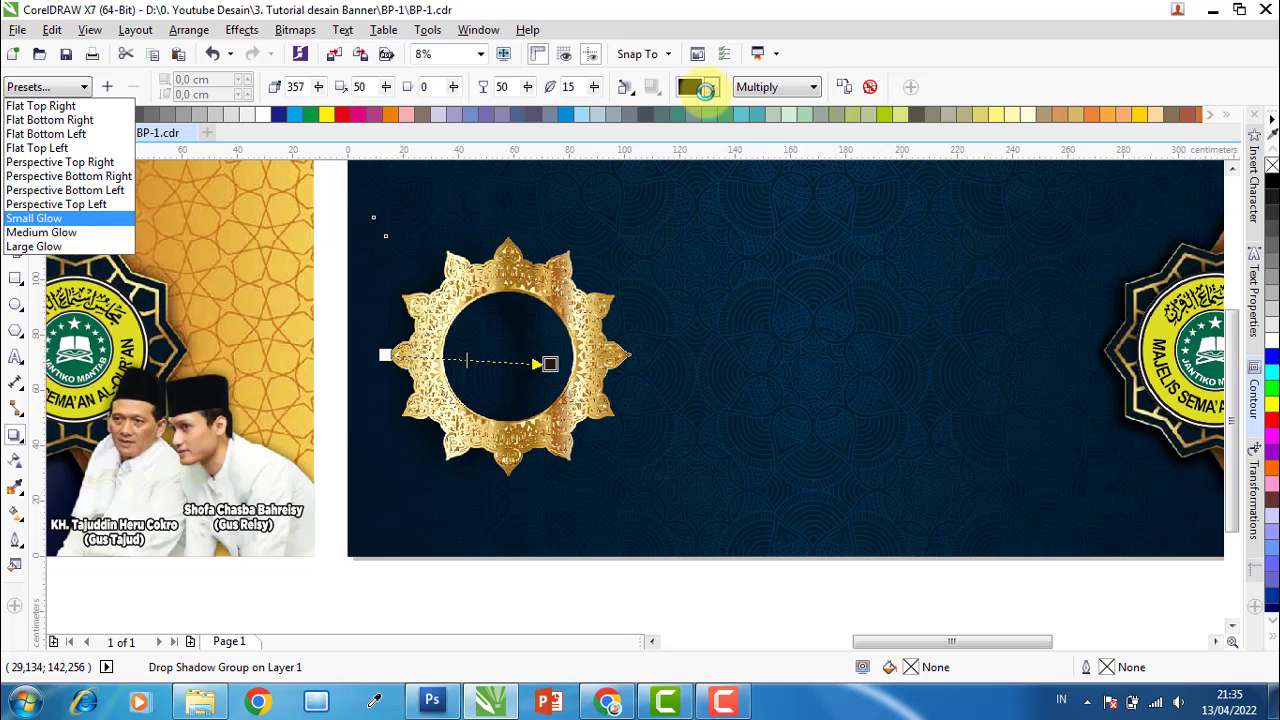
pyautogui.click(631, 243)
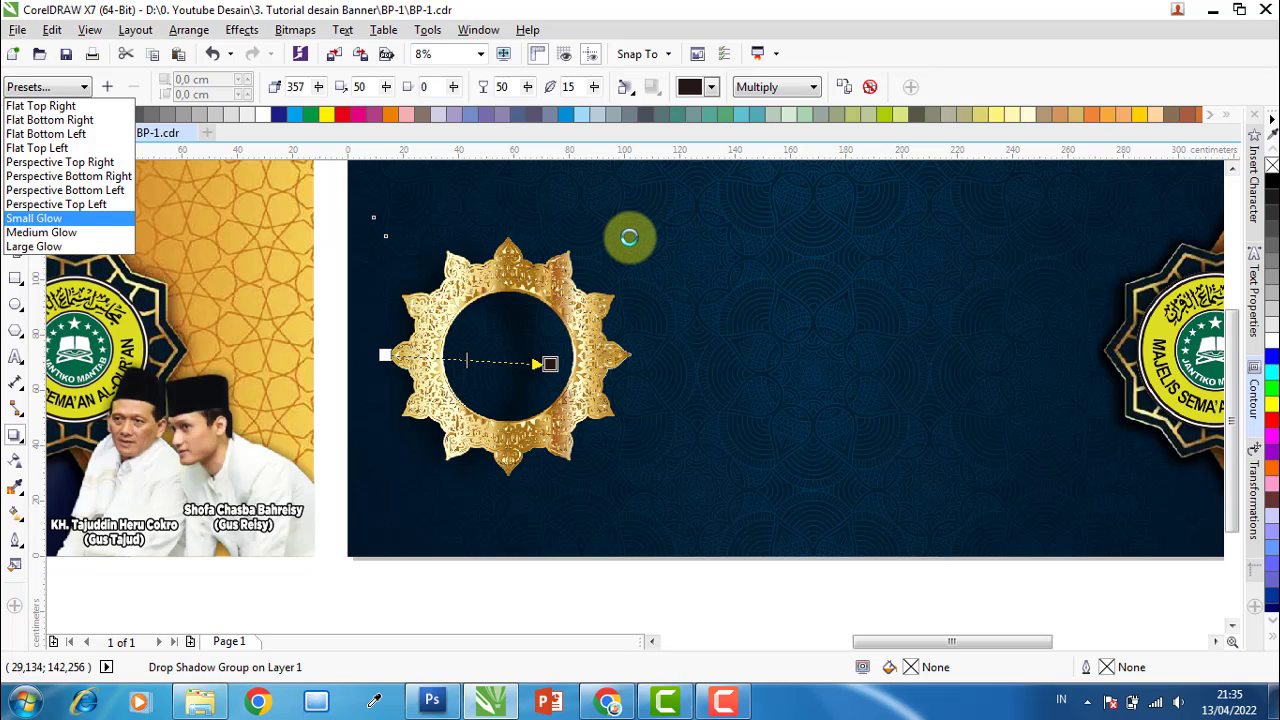
pyautogui.click(629, 237)
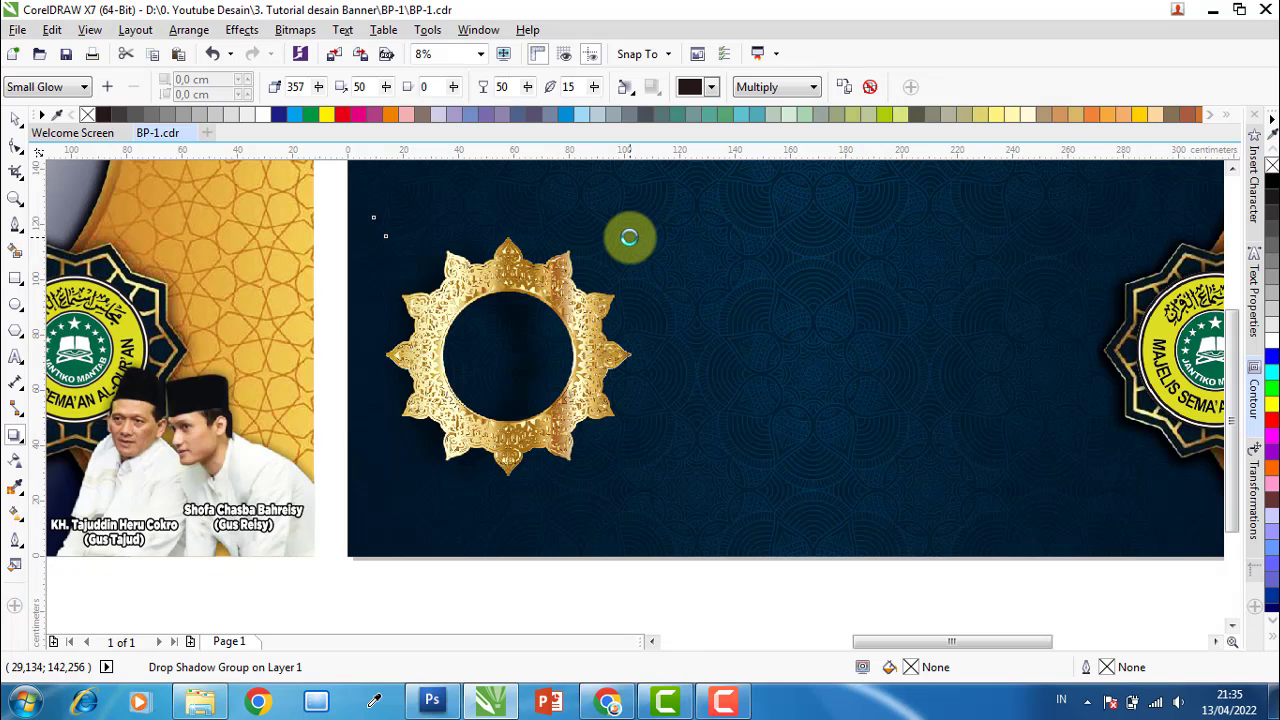
# Set the ornament's glow colour to black using the RGB model and its opacity to 50, then deselect it.
pyautogui.click(712, 89)
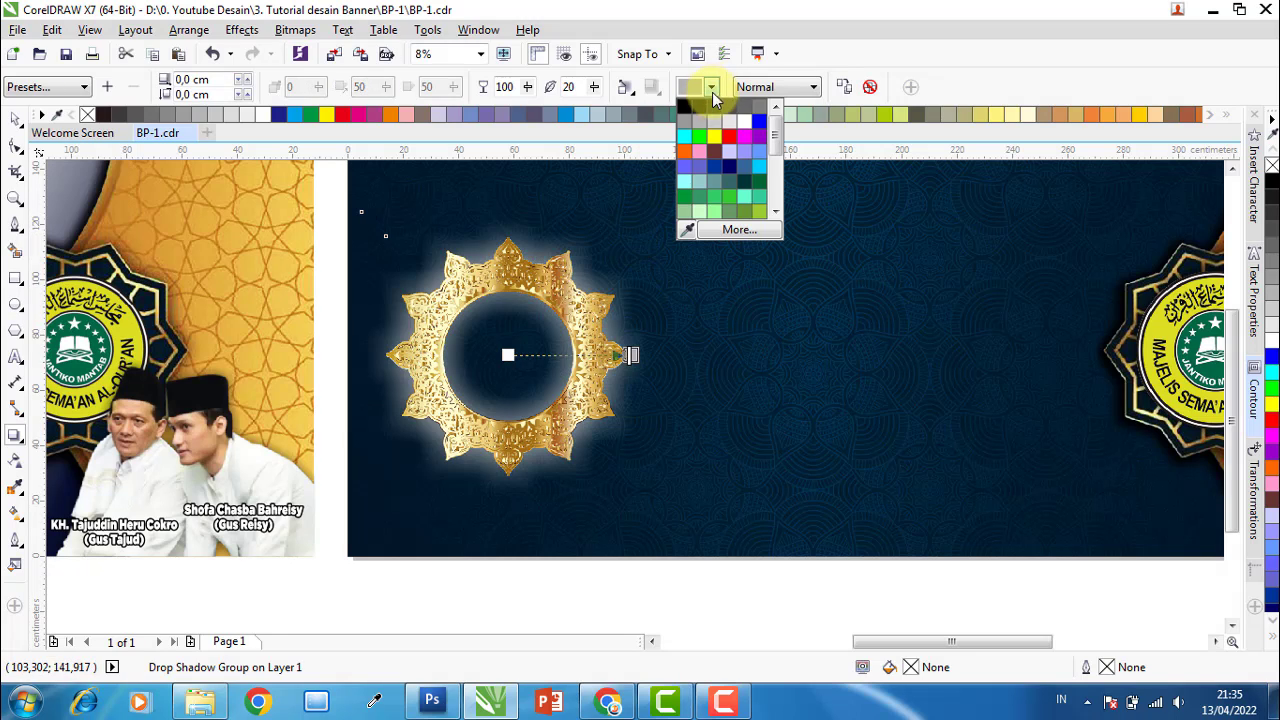
pyautogui.click(735, 233)
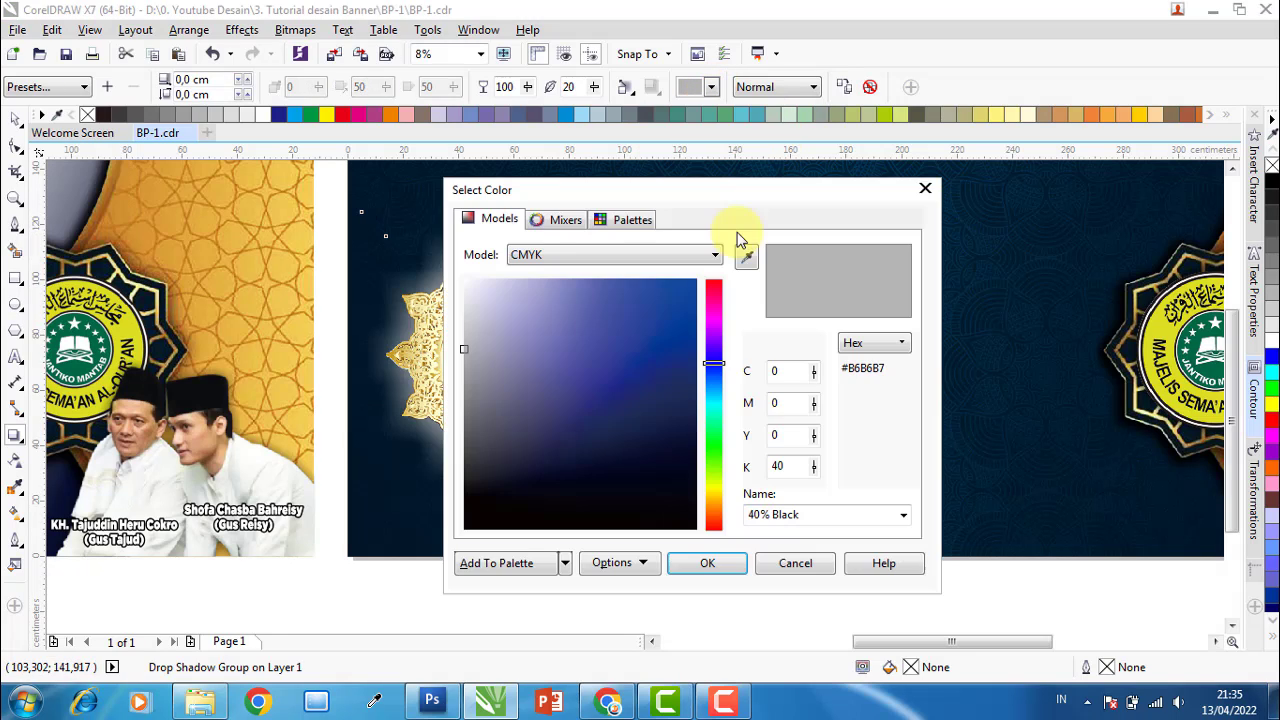
pyautogui.click(690, 255)
pyautogui.click(576, 302)
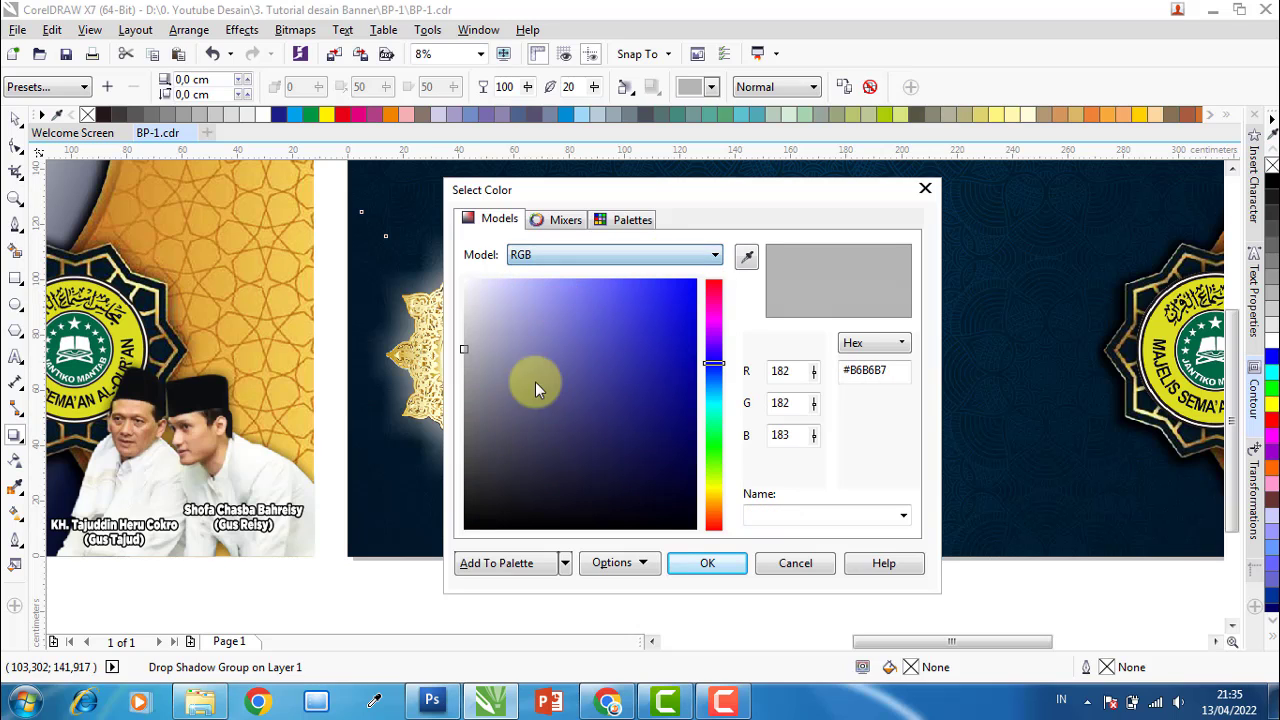
pyautogui.moveTo(510, 410); pyautogui.dragTo(466, 543)
pyautogui.click(707, 563)
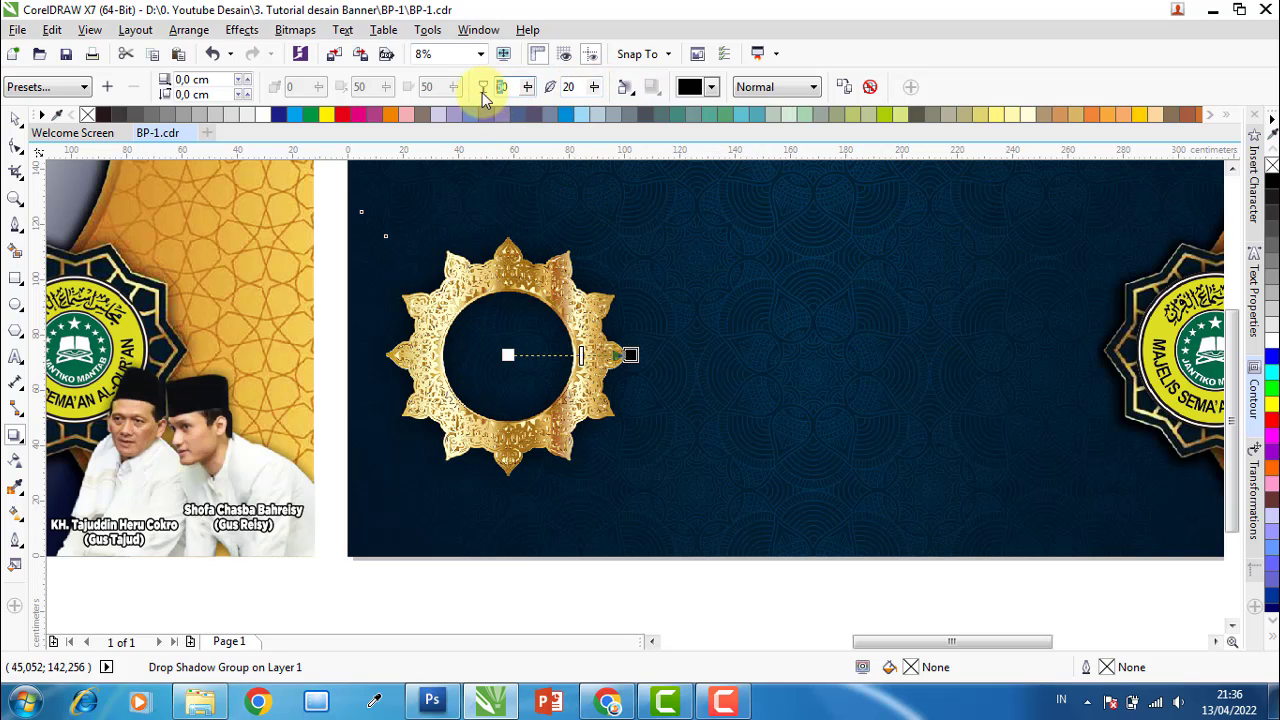
pyautogui.click(572, 87)
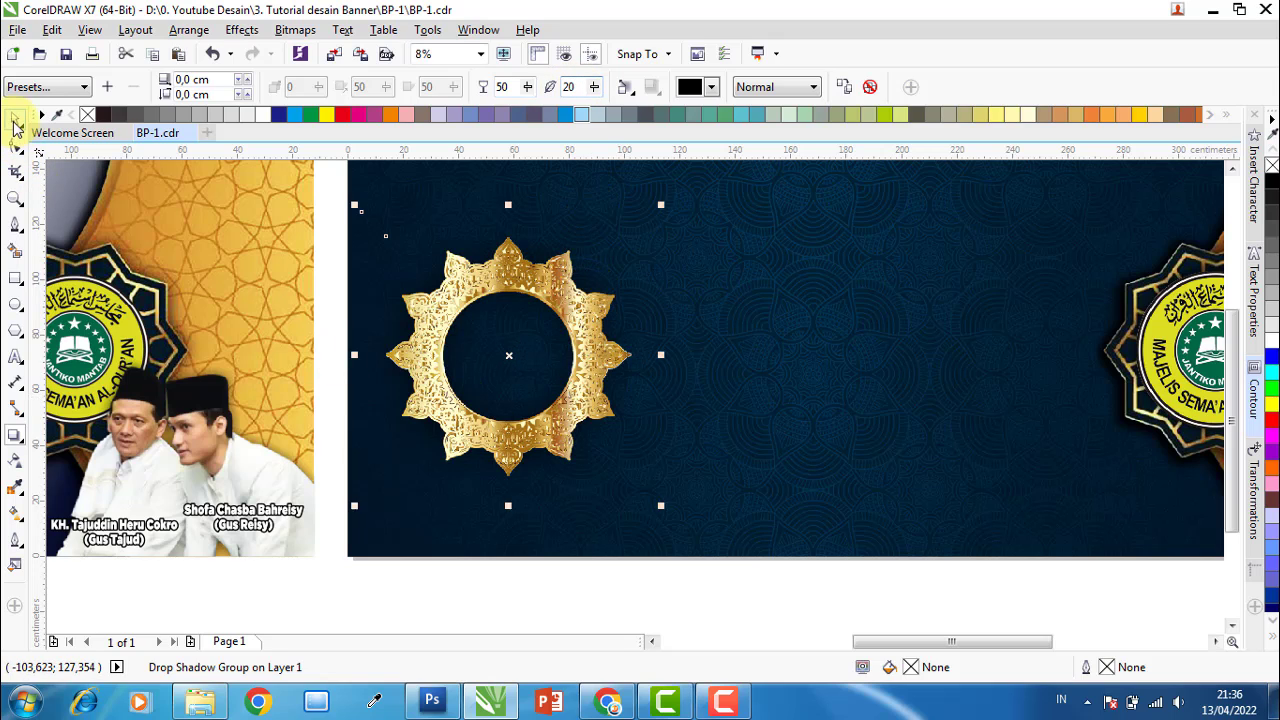
pyautogui.click(317, 558)
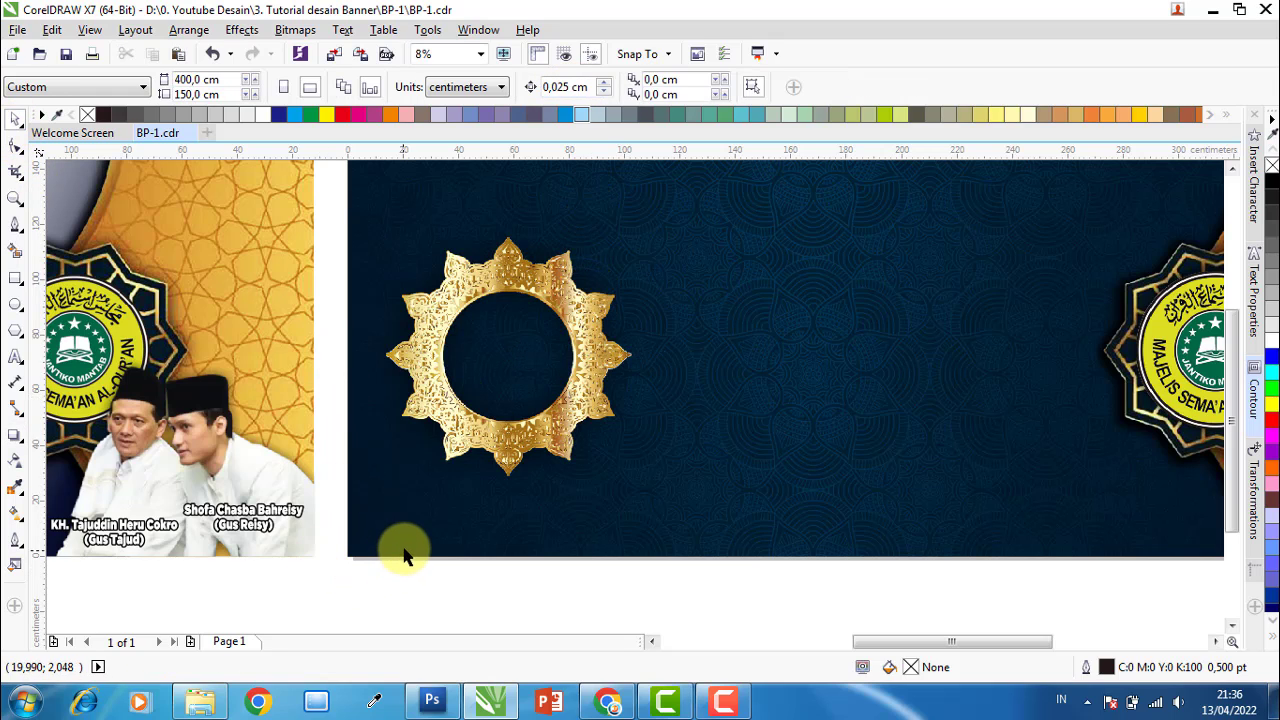
# Paste the portrait circle back into the gold ring and group it with the shadowed ornament.
pyautogui.hotkey('ctrl', 'v')
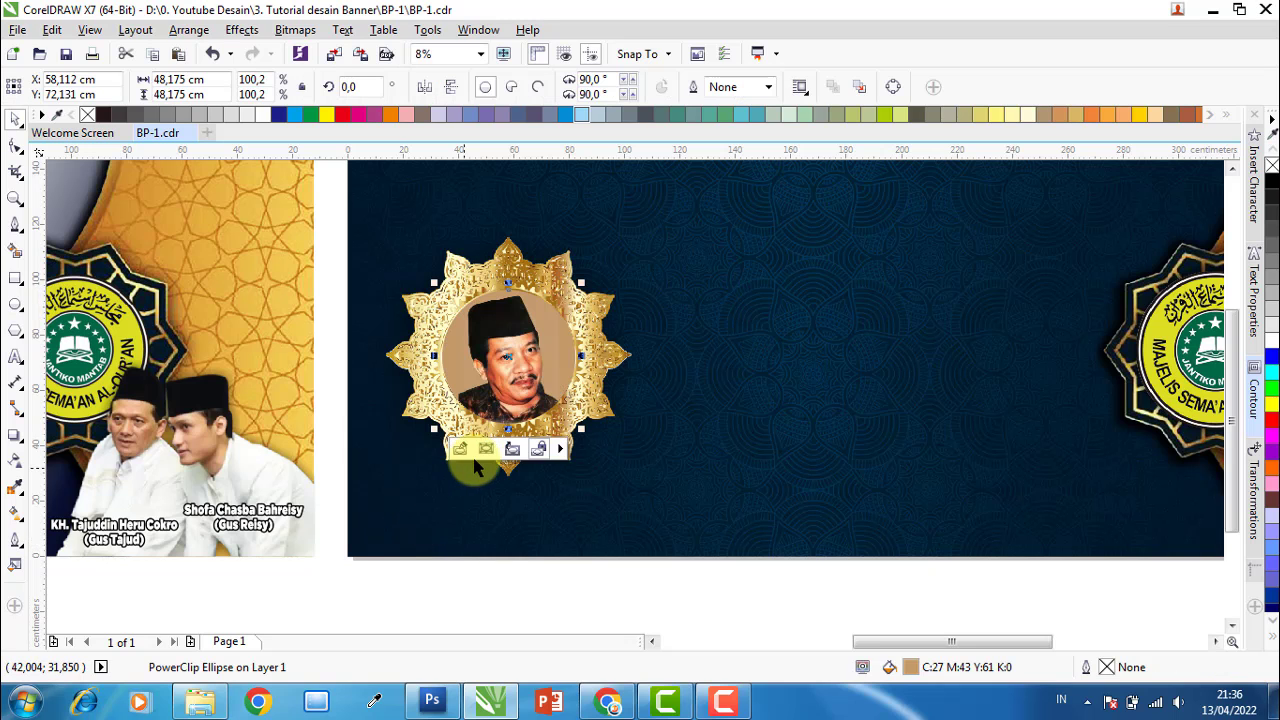
pyautogui.scroll(1, 540, 310)
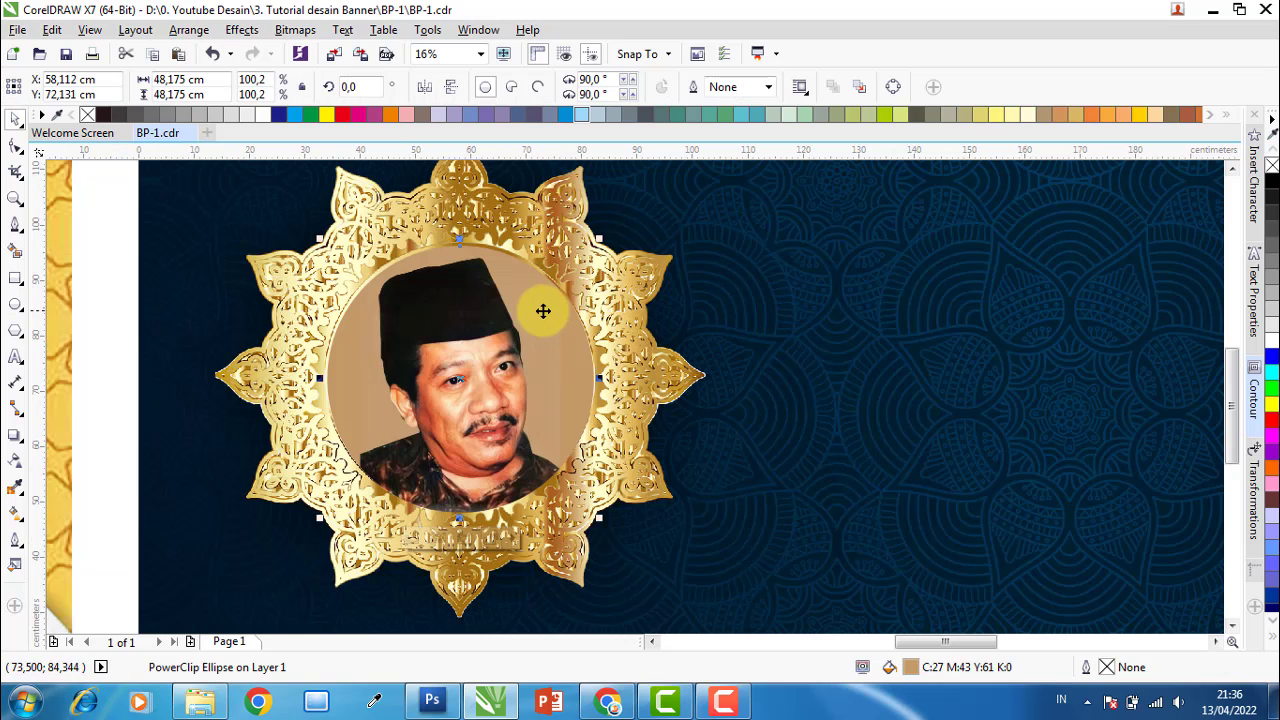
pyautogui.scroll(1, 520, 272)
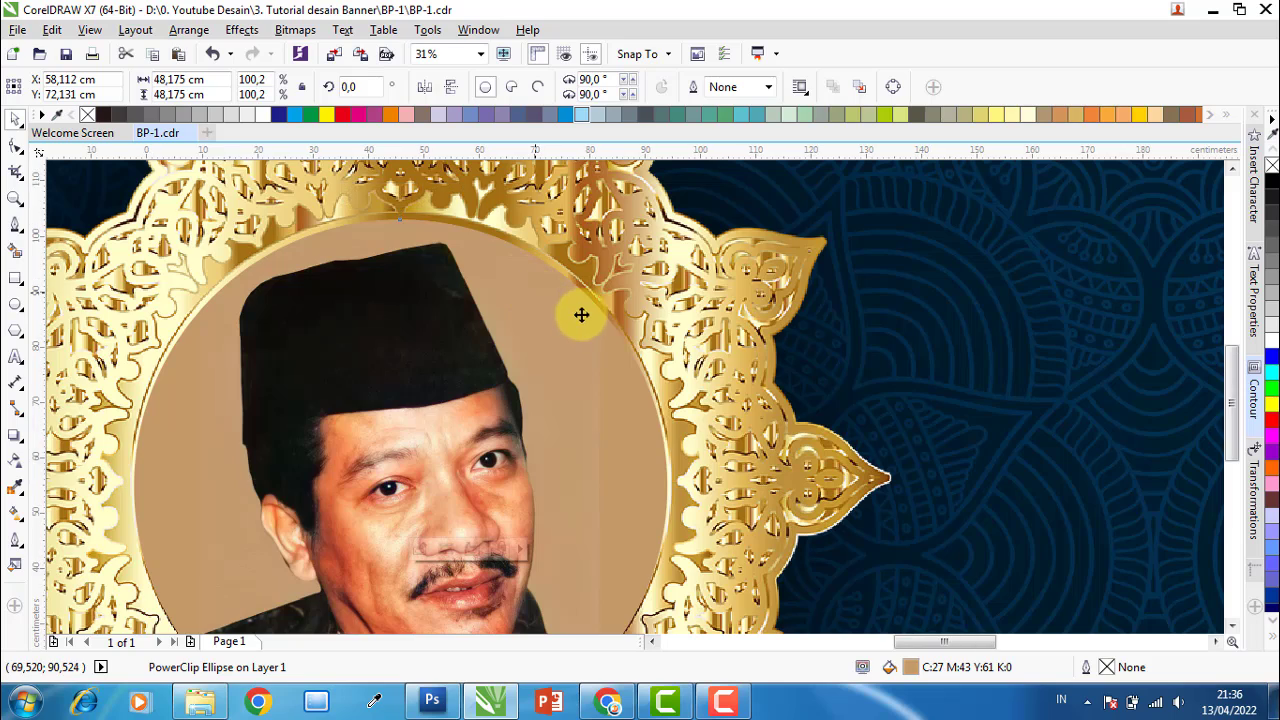
pyautogui.scroll(-2, 600, 320)
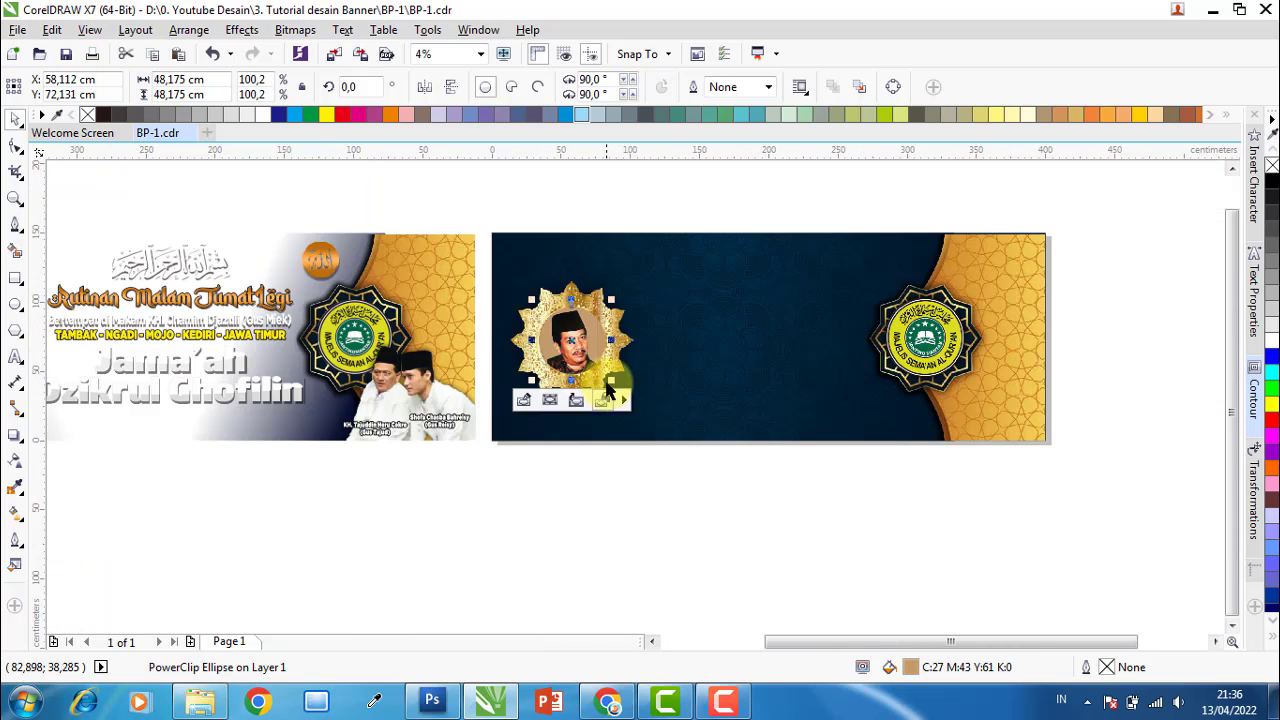
pyautogui.scroll(1, 612, 344)
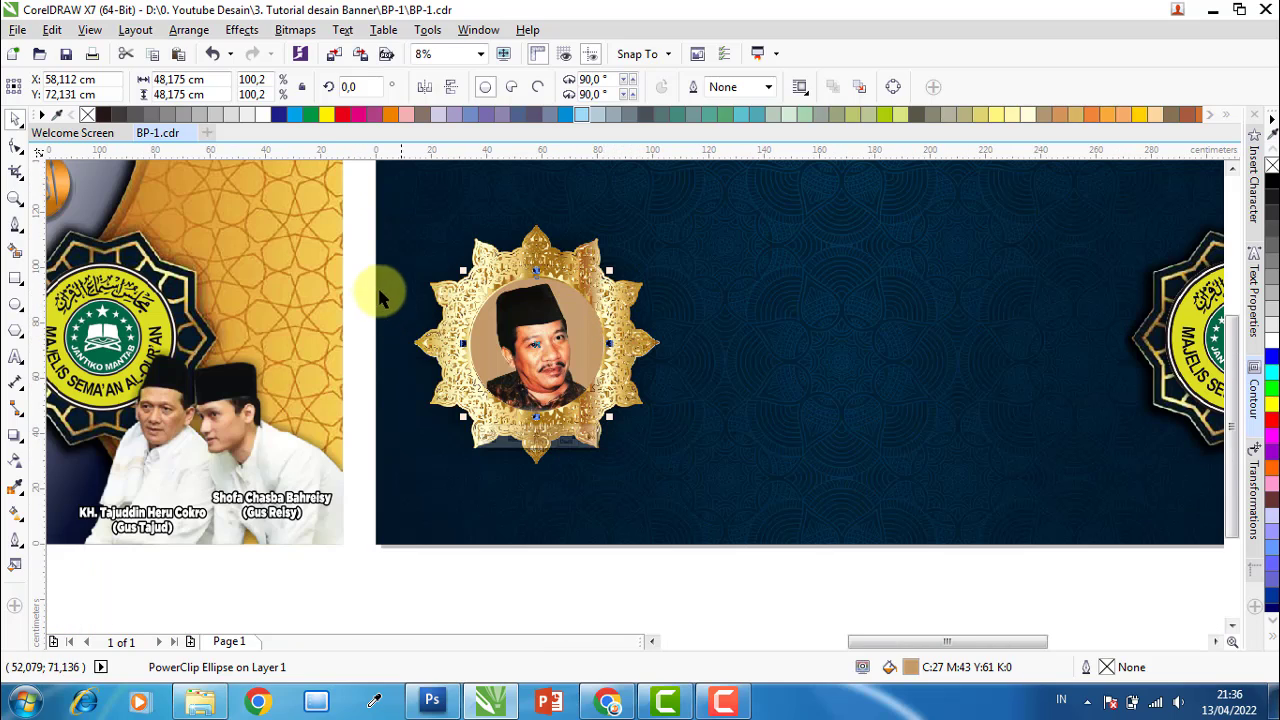
pyautogui.moveTo(358, 196); pyautogui.dragTo(745, 515)
pyautogui.click(600, 566)
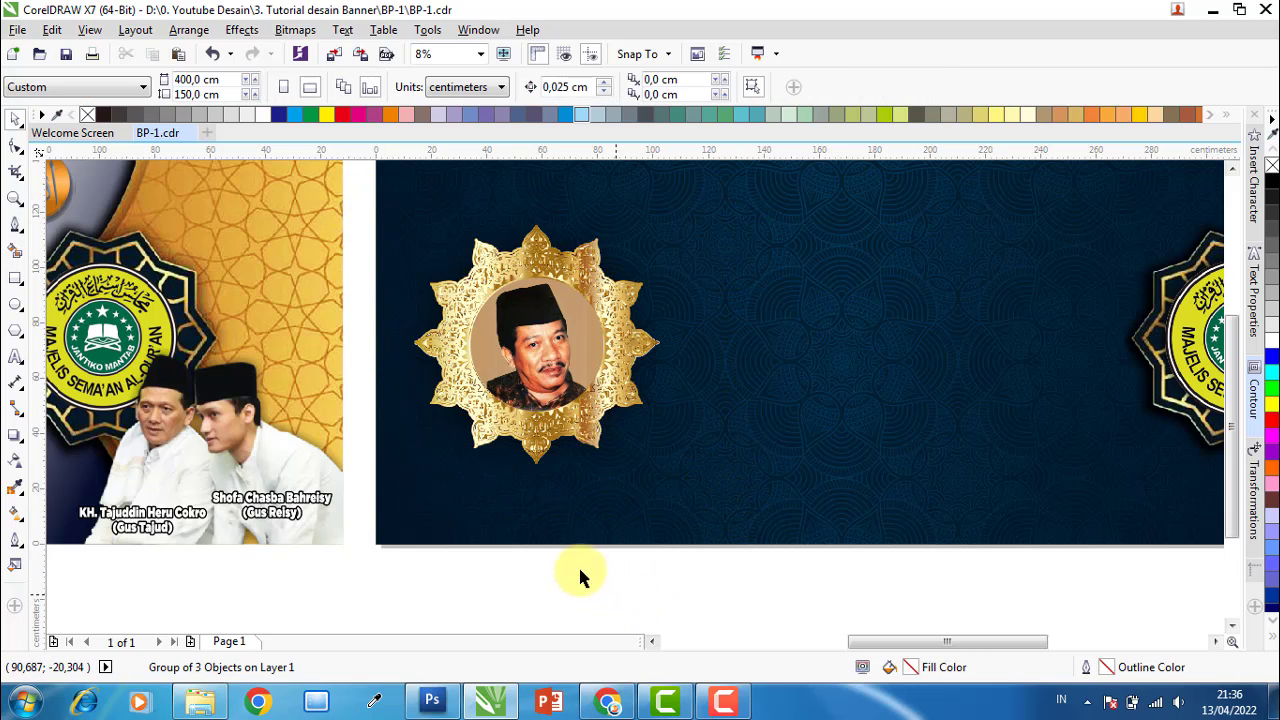
# Group the round logo emblem with the gold pattern panel at the banner's right end.
pyautogui.scroll(-2, 603, 503)
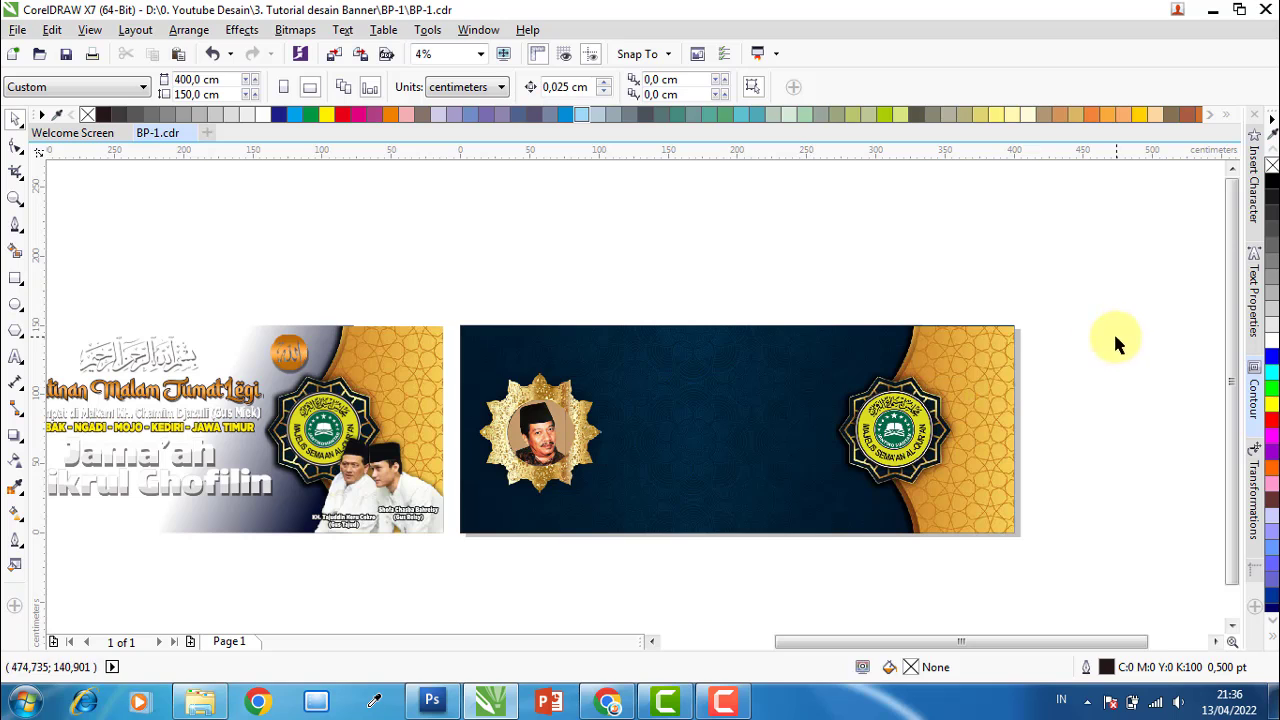
pyautogui.moveTo(836, 522); pyautogui.dragTo(868, 490)
pyautogui.moveTo(1088, 266); pyautogui.dragTo(812, 598)
pyautogui.hotkey('ctrl', 'g')
pyautogui.click(1091, 534)
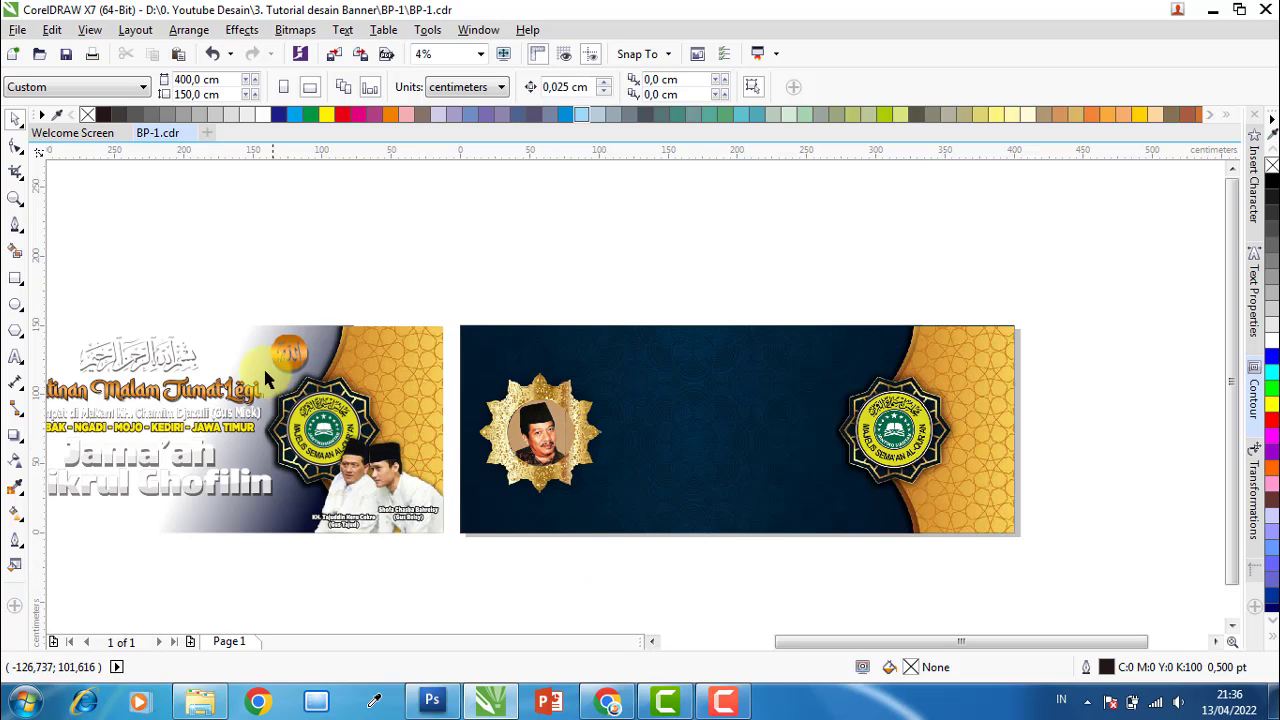
# Check the round orange calligraphy emblem on the reference banner and open the Insert Character symbol list.
pyautogui.scroll(1, 271, 355)
pyautogui.click(291, 357)
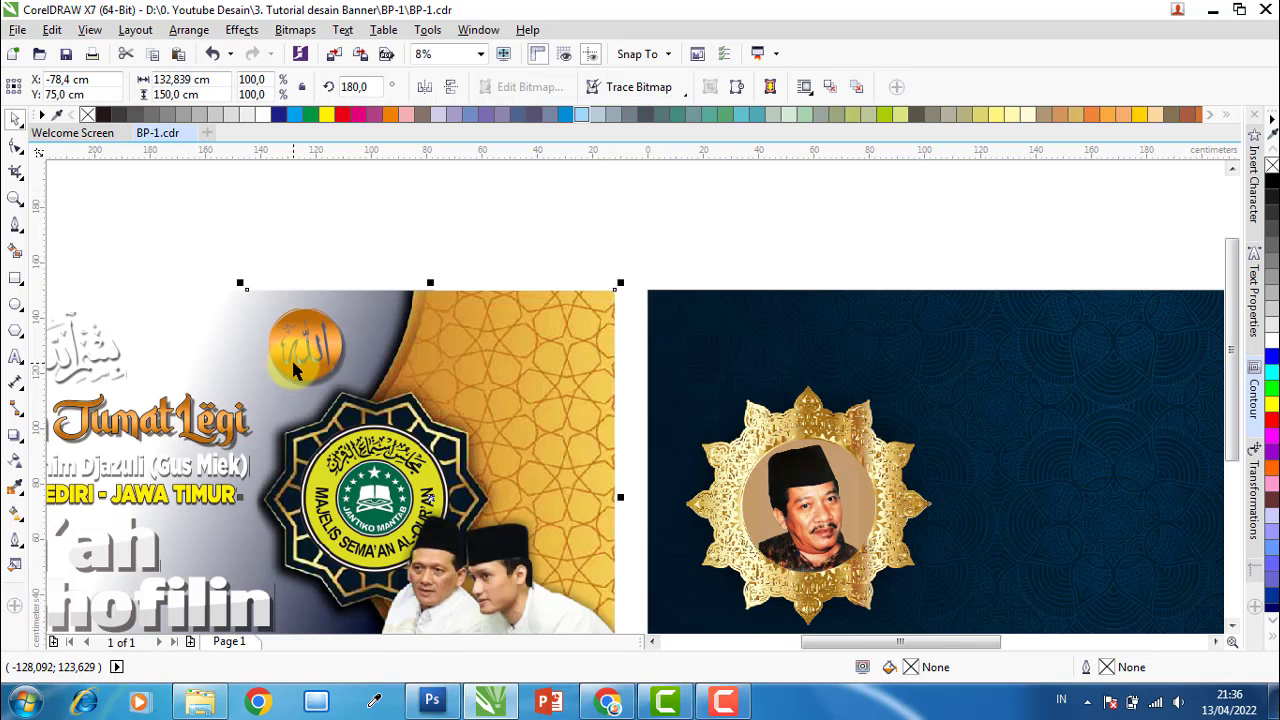
pyautogui.moveTo(423, 217); pyautogui.dragTo(221, 431)
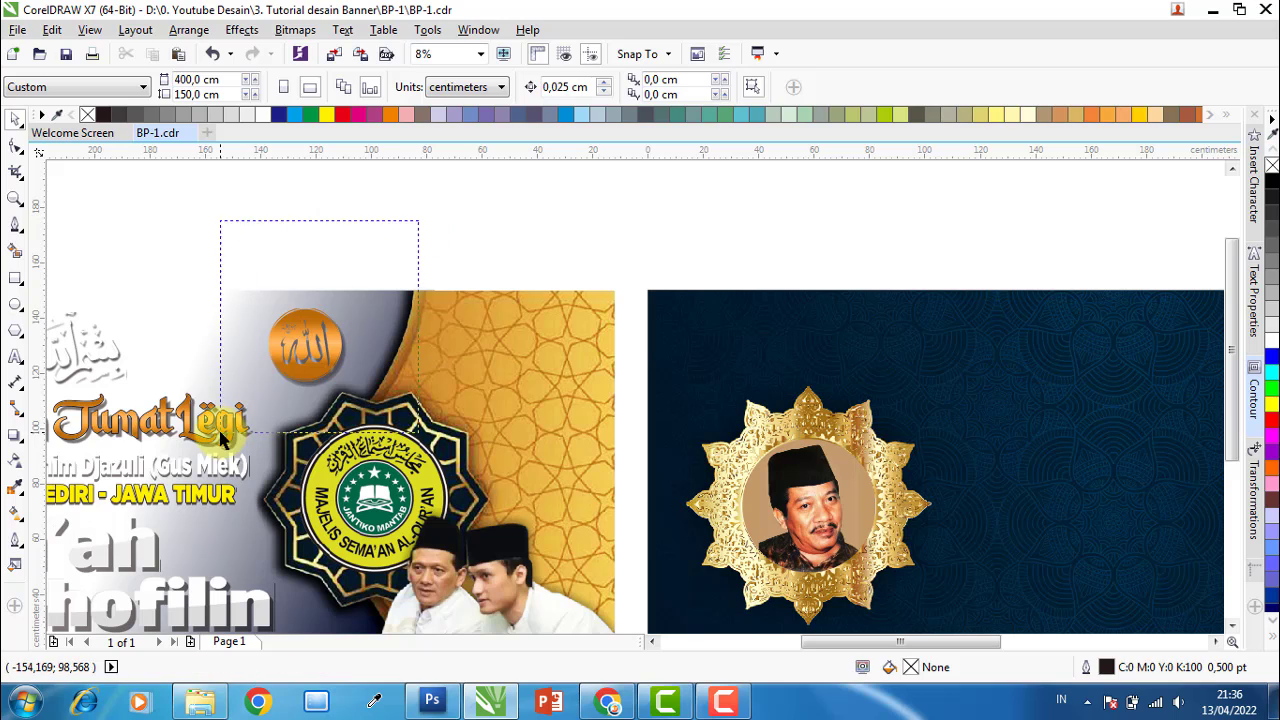
pyautogui.click(418, 250)
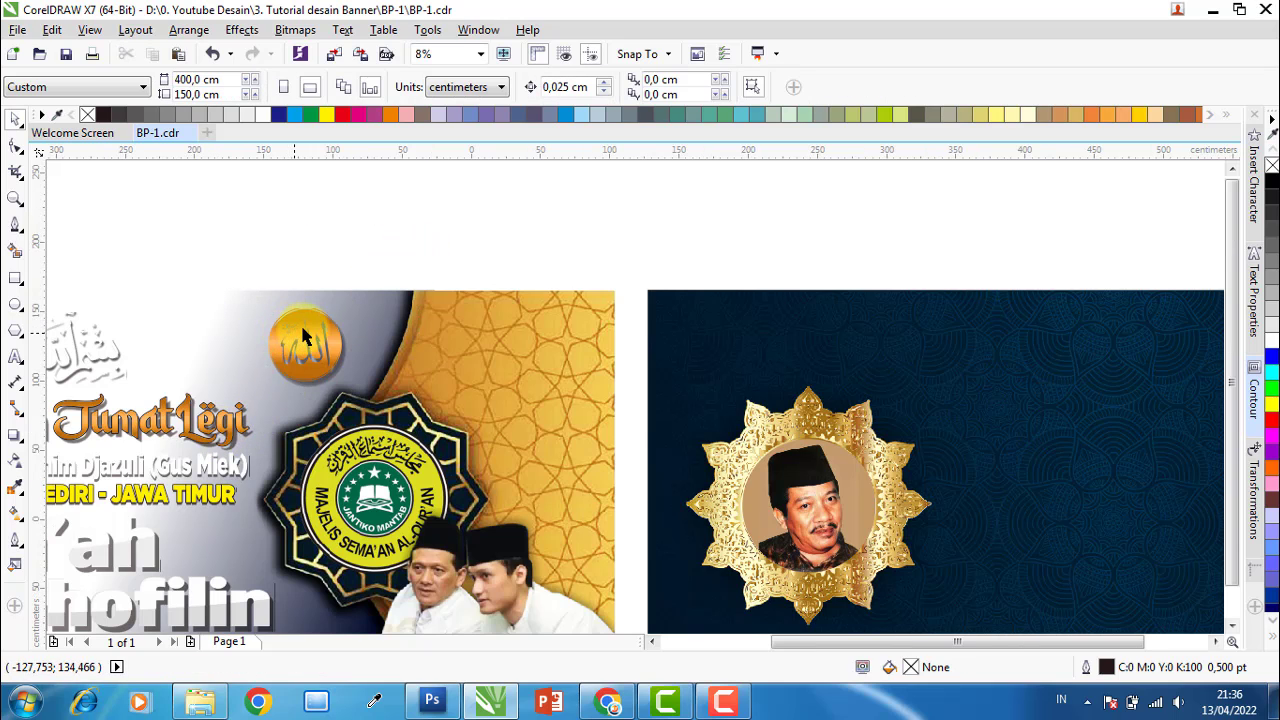
pyautogui.scroll(-1, 298, 336)
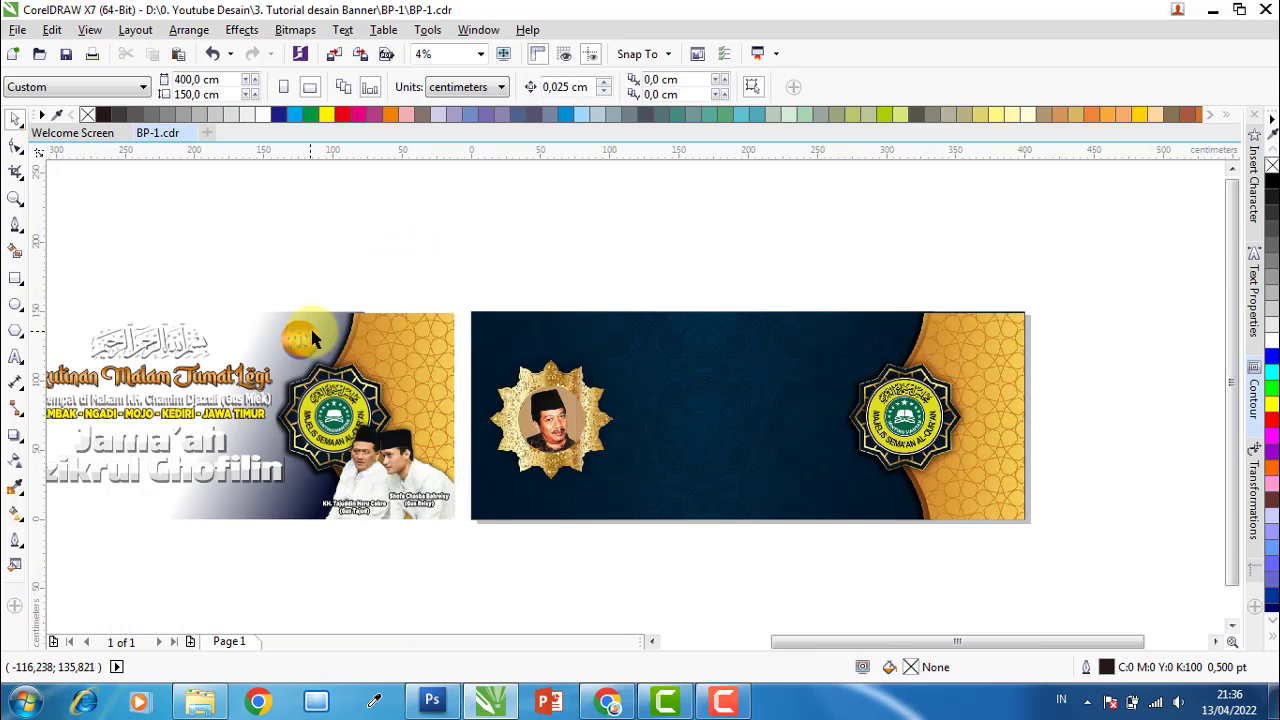
pyautogui.click(1255, 215)
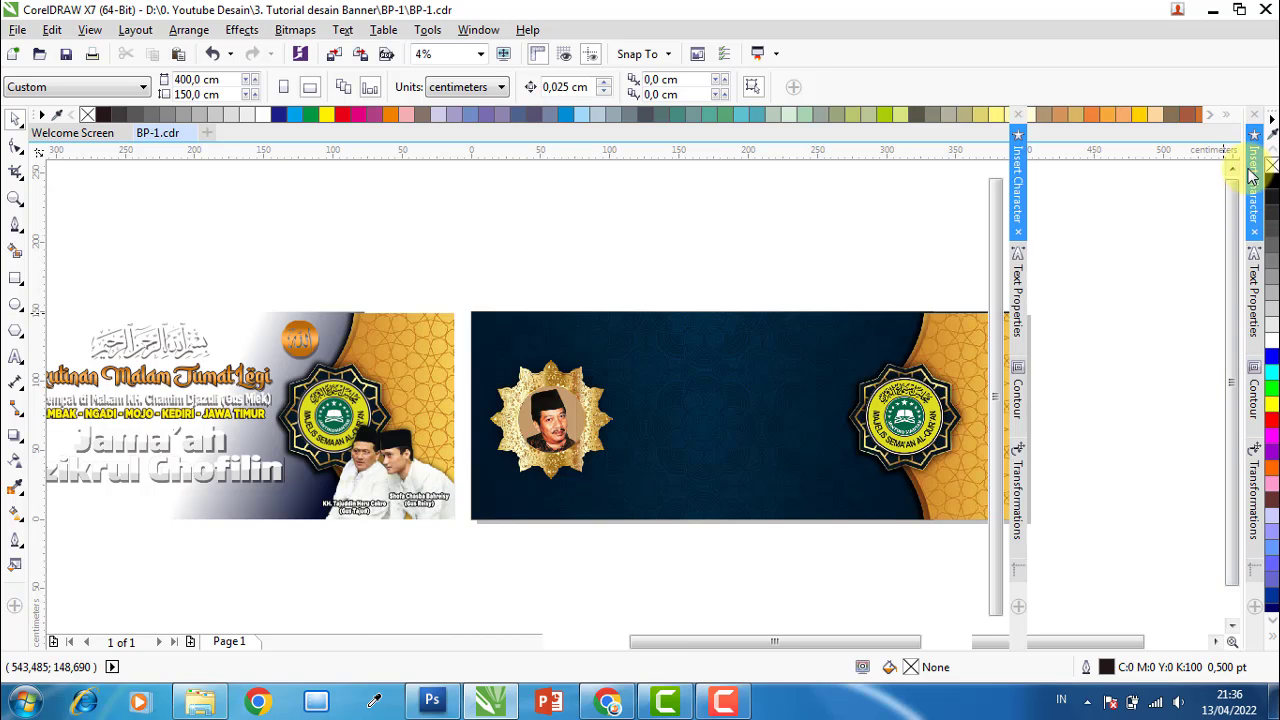
pyautogui.scroll(-1, 480, 60)
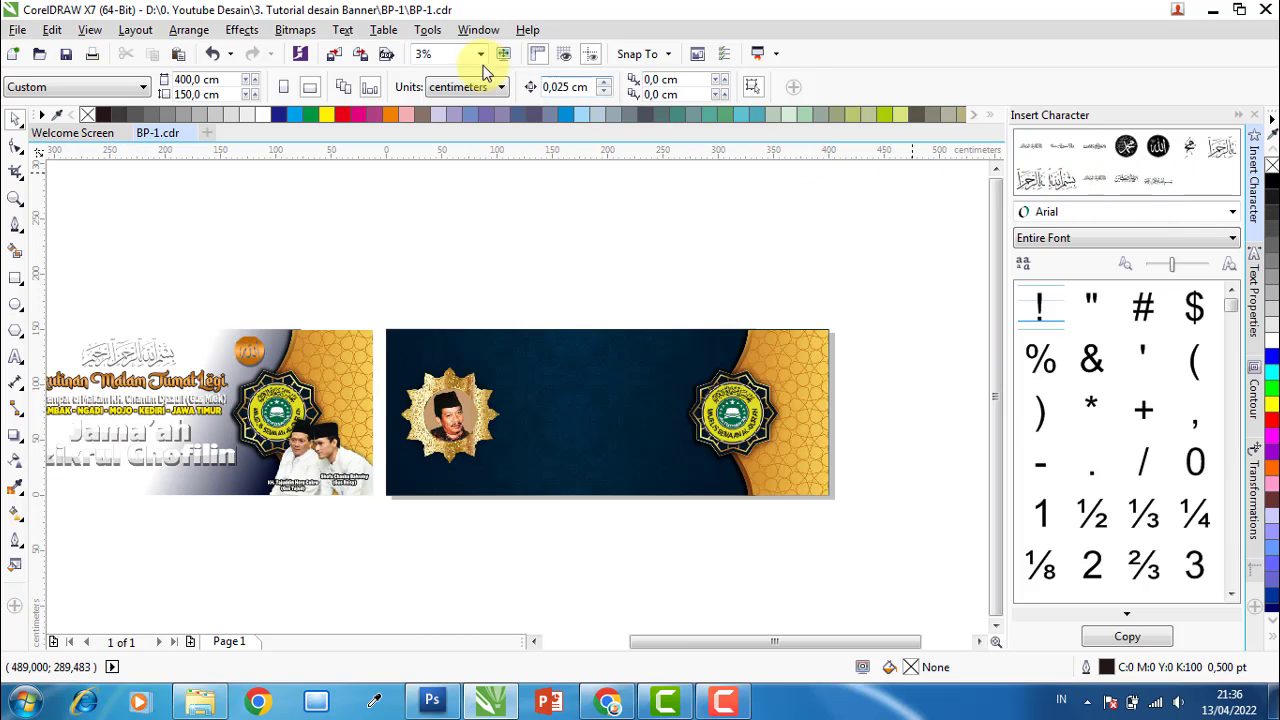
# Choose the "font islamic color" font as the source for inserting special characters.
pyautogui.click(344, 35)
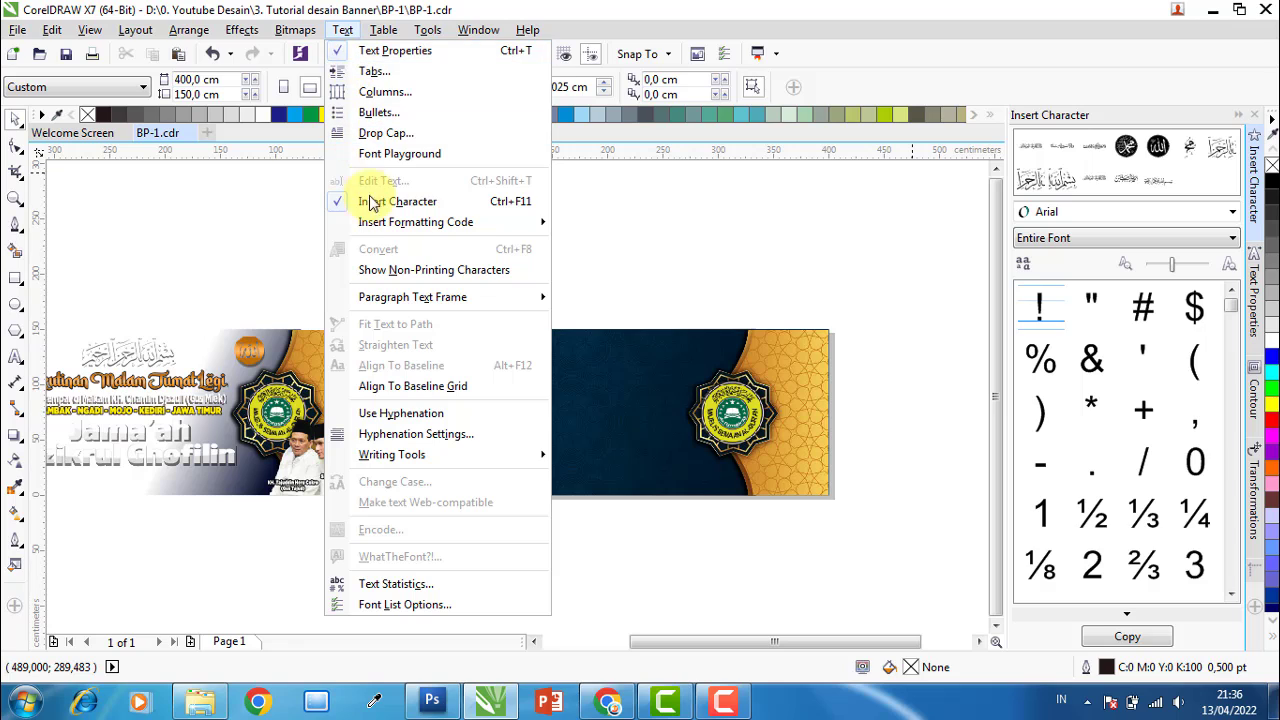
pyautogui.click(905, 216)
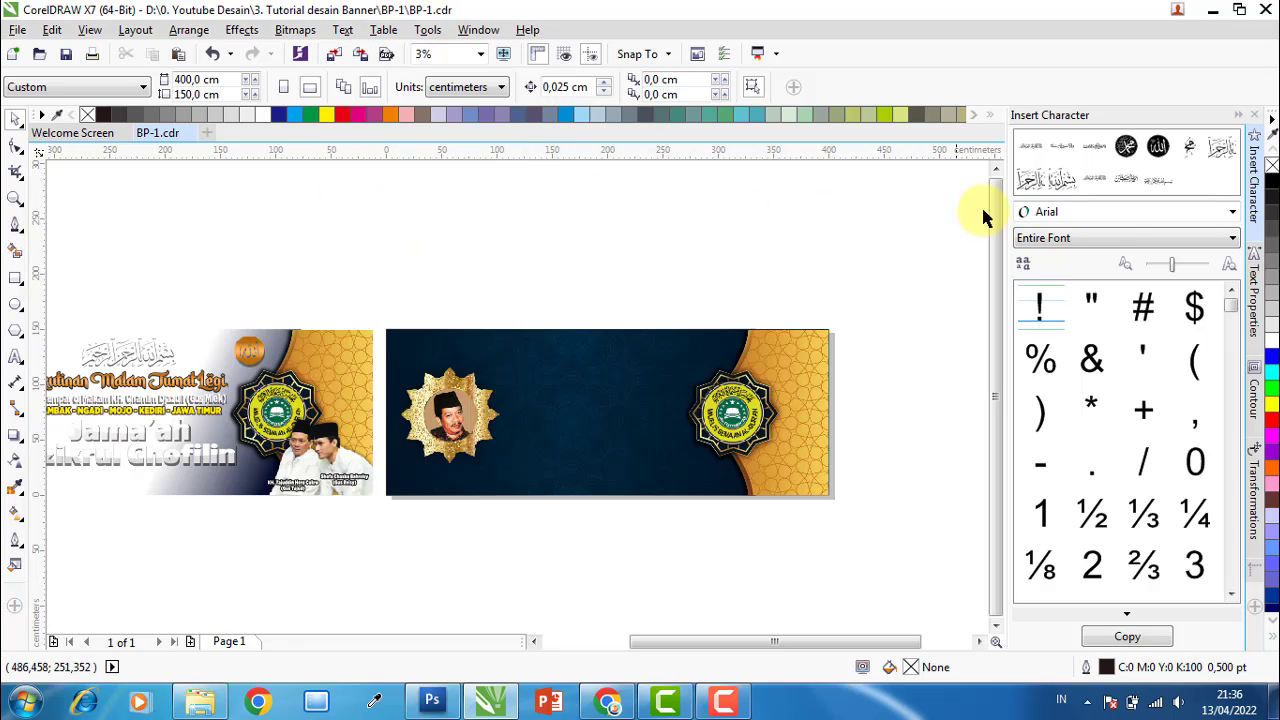
pyautogui.click(1218, 218)
pyautogui.click(1218, 218)
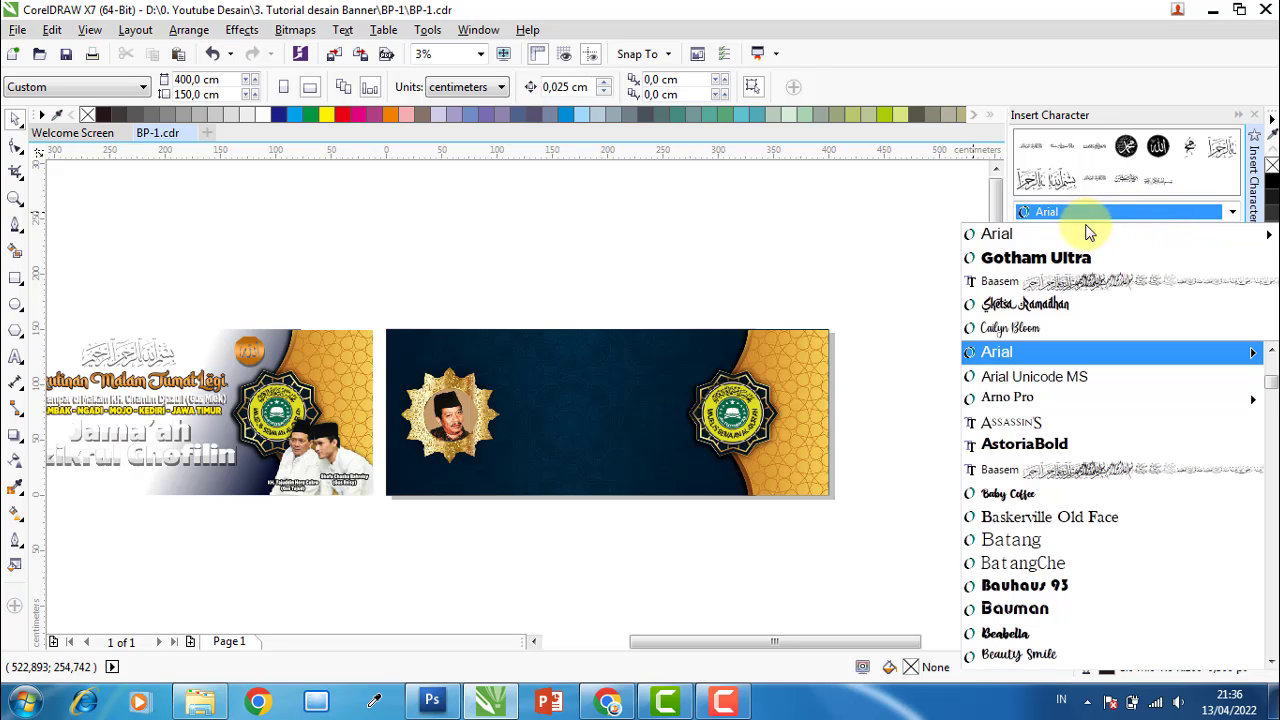
pyautogui.scroll(-7, 1075, 406)
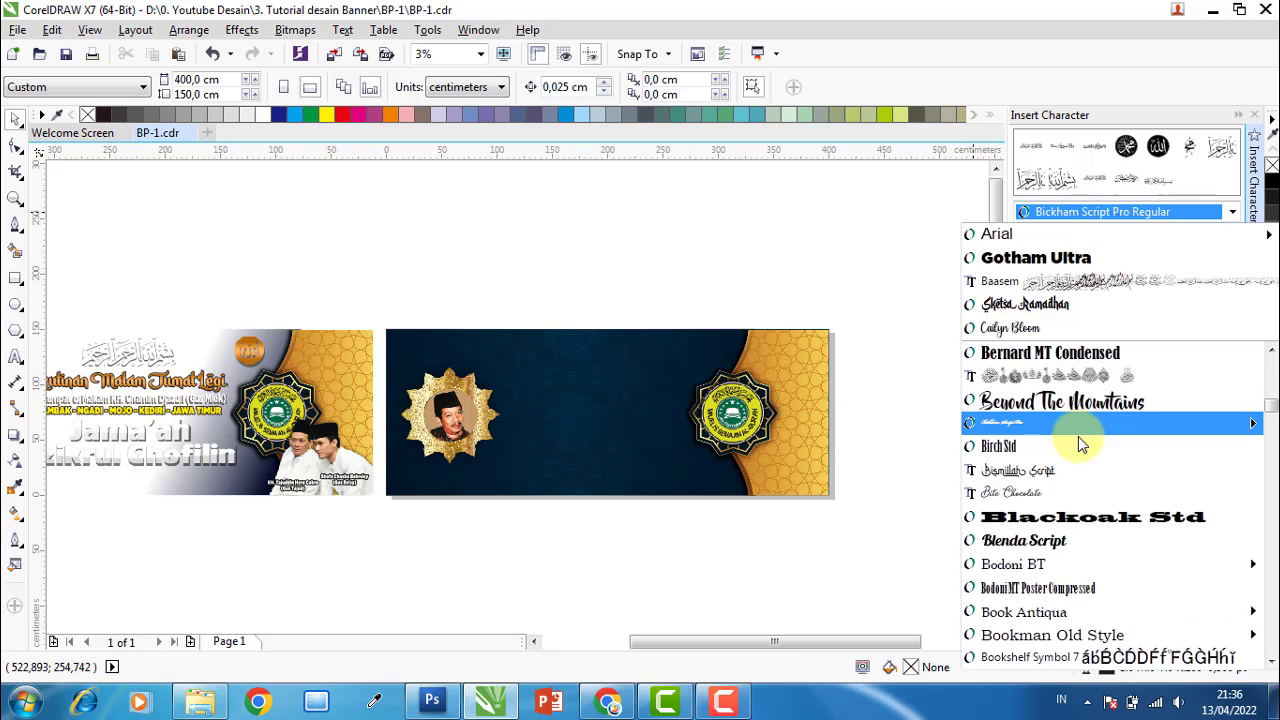
pyautogui.scroll(-10, 1080, 445)
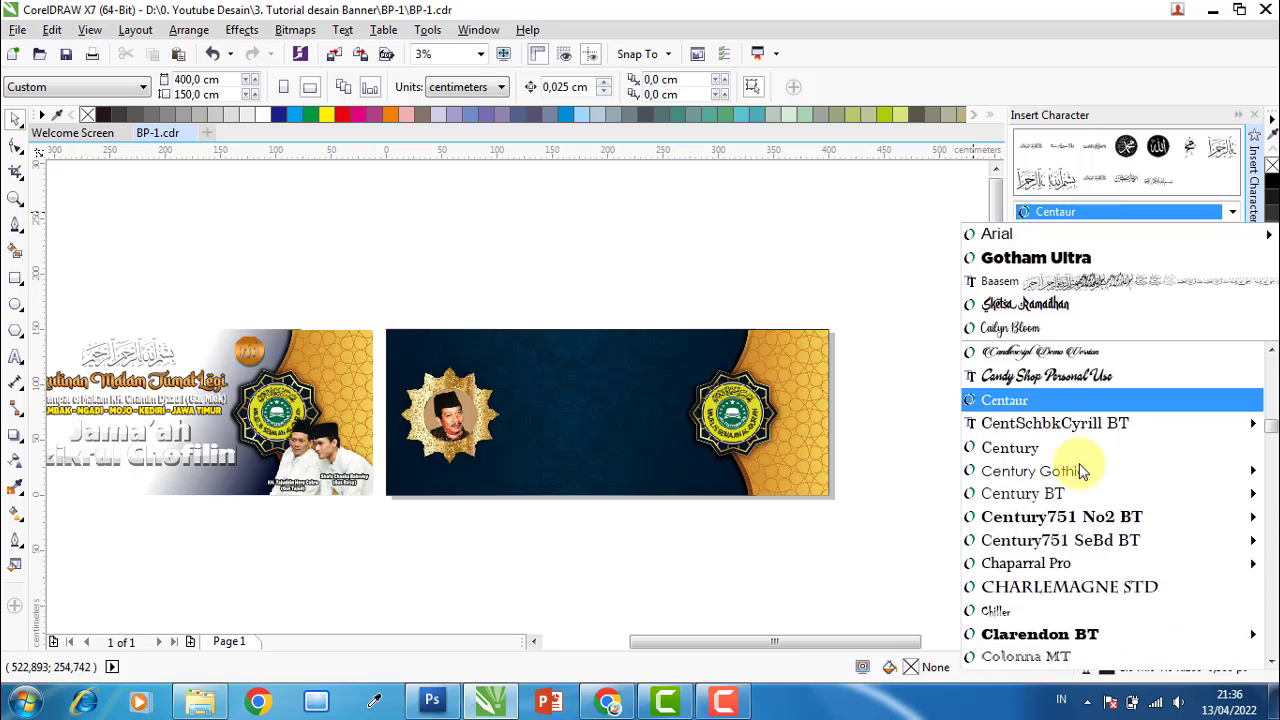
pyautogui.scroll(-7, 1080, 470)
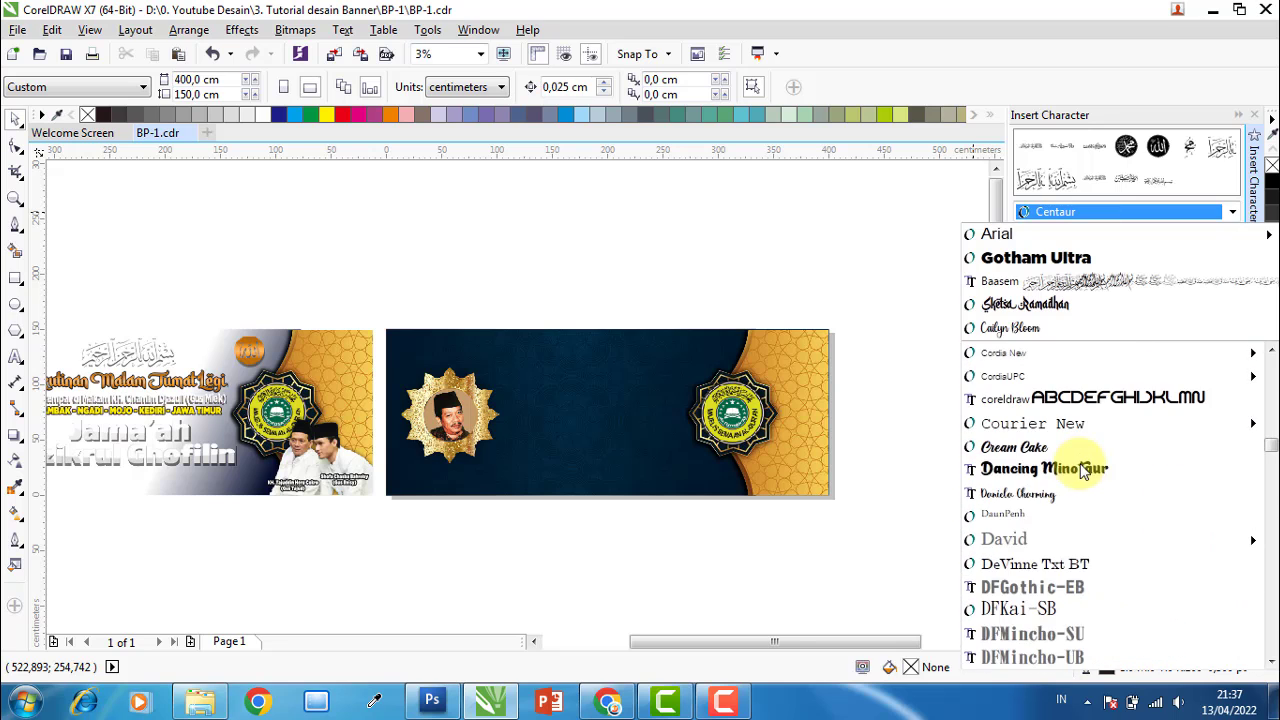
pyautogui.scroll(-10, 1083, 470)
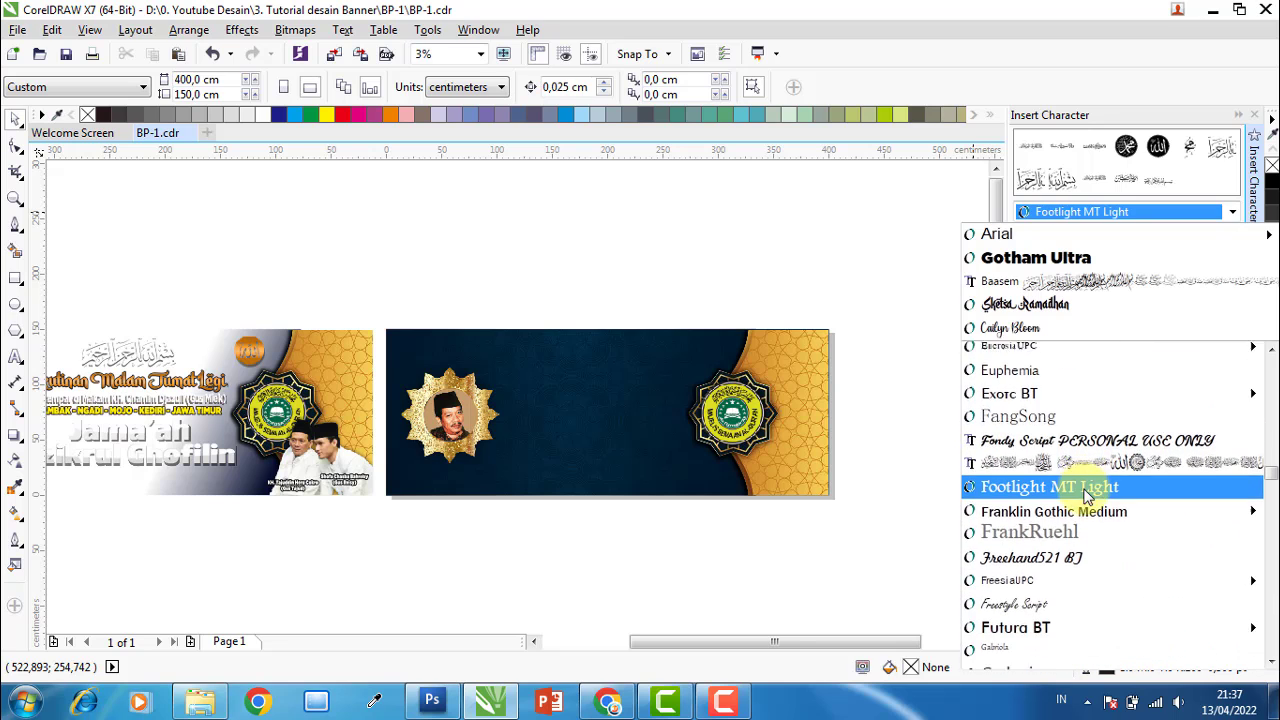
pyautogui.scroll(-6, 1071, 466)
pyautogui.scroll(4, 1068, 470)
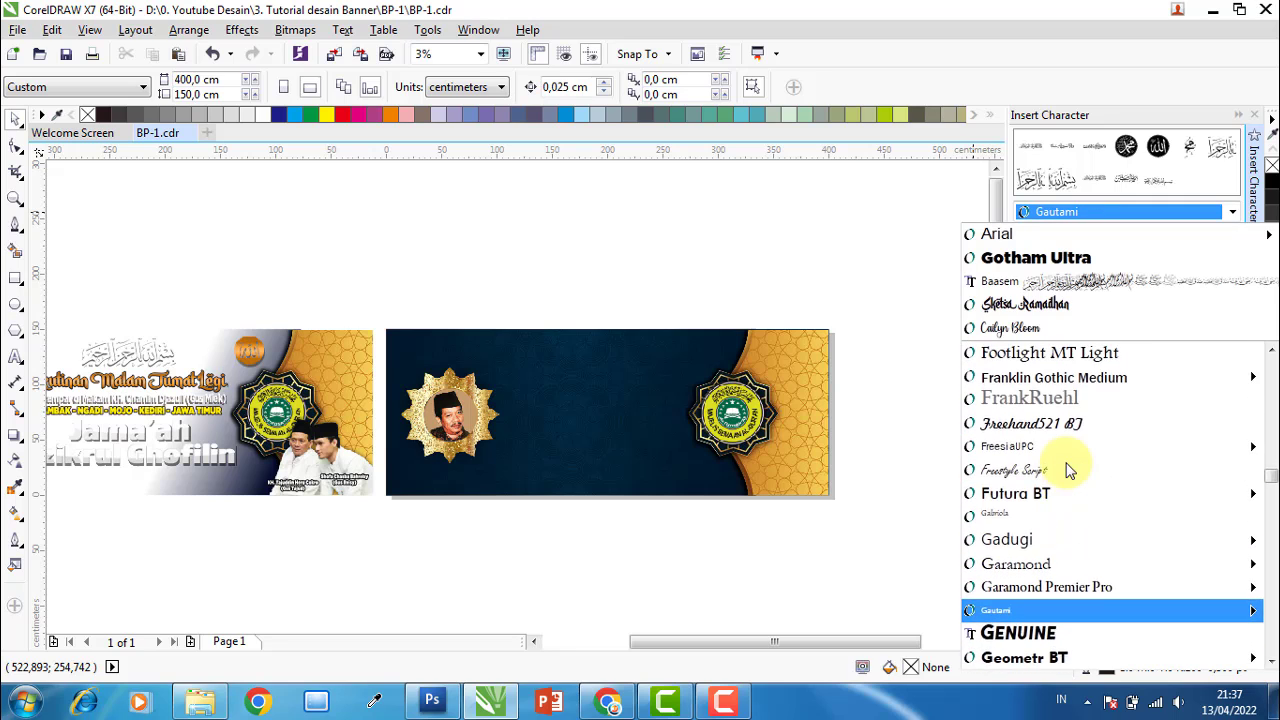
pyautogui.scroll(3, 1068, 470)
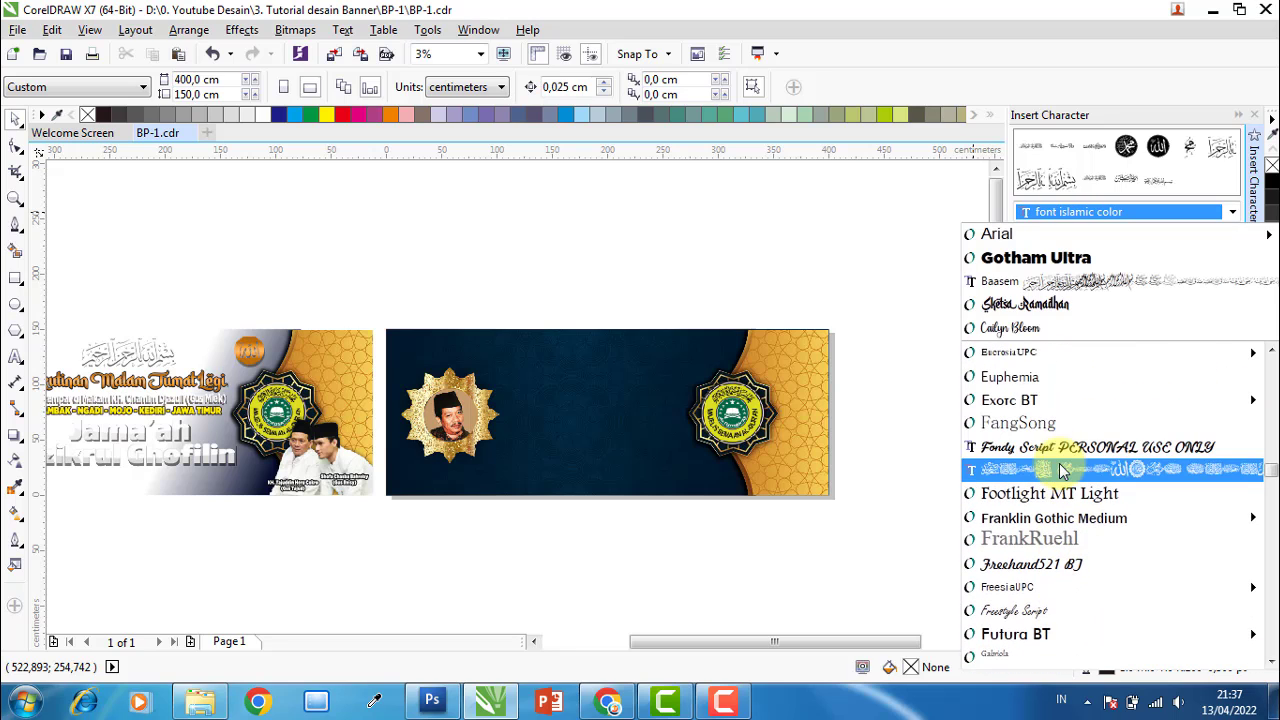
pyautogui.click(1062, 470)
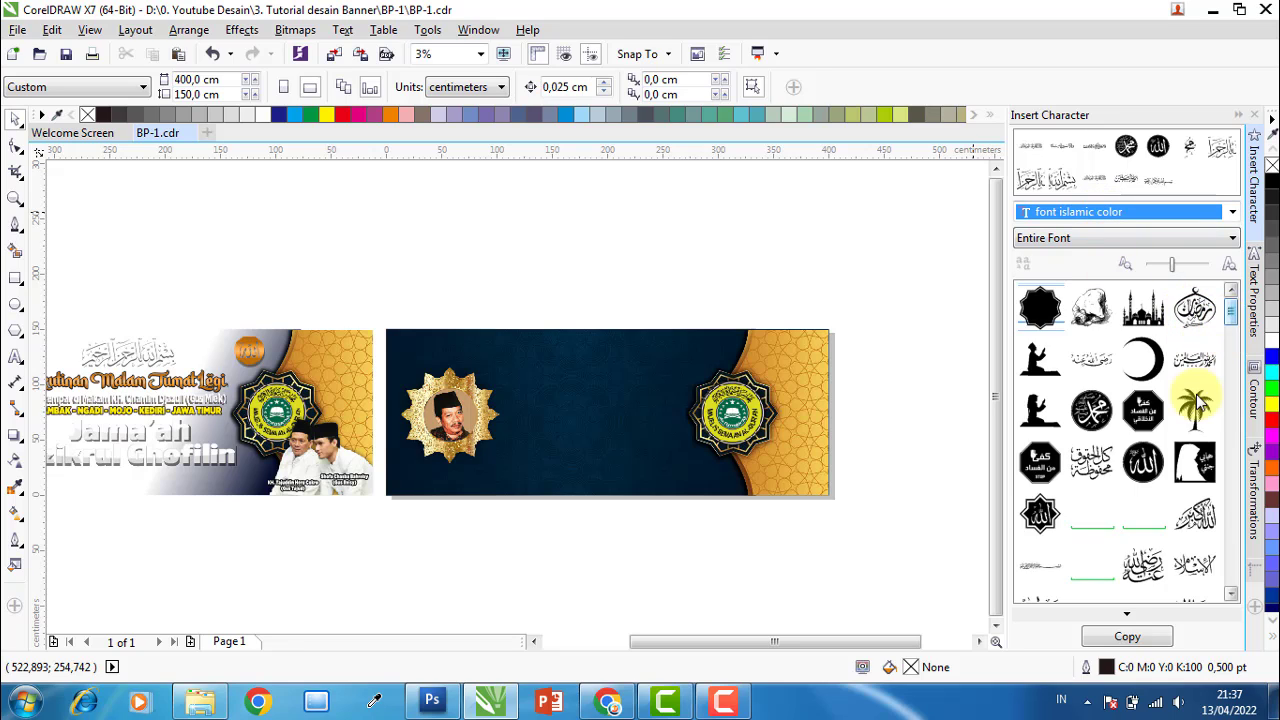
pyautogui.click(833, 290)
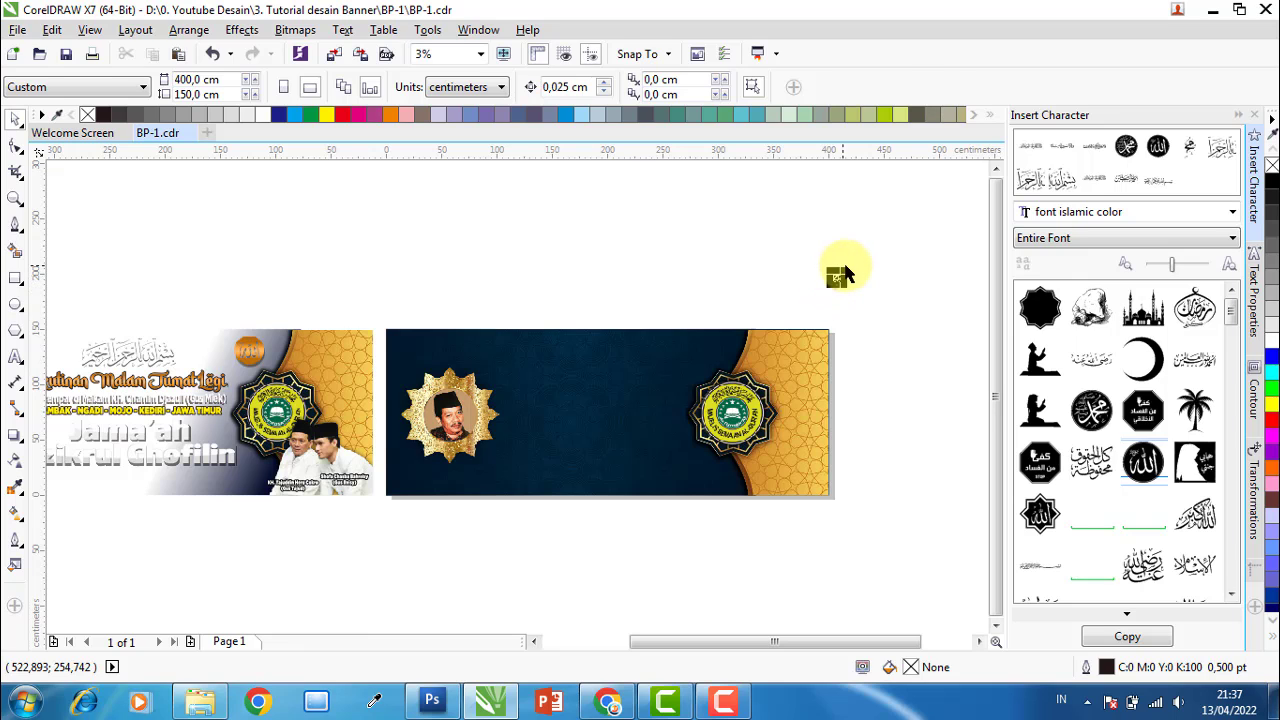
pyautogui.moveTo(844, 268); pyautogui.dragTo(837, 278)
pyautogui.press('Delete')
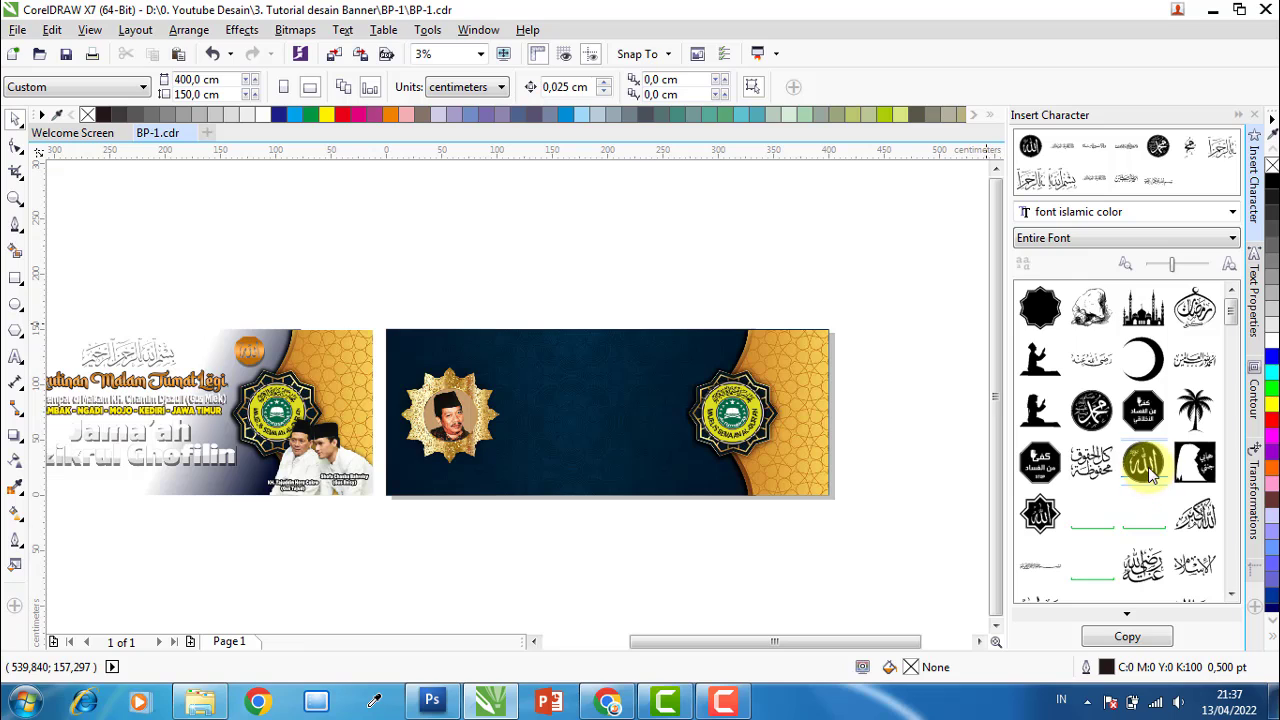
# Insert the round Allah glyph below the banner's lower-right corner and the round Muhammad glyph over the banner's upper edge.
pyautogui.moveTo(1151, 477); pyautogui.dragTo(832, 566)
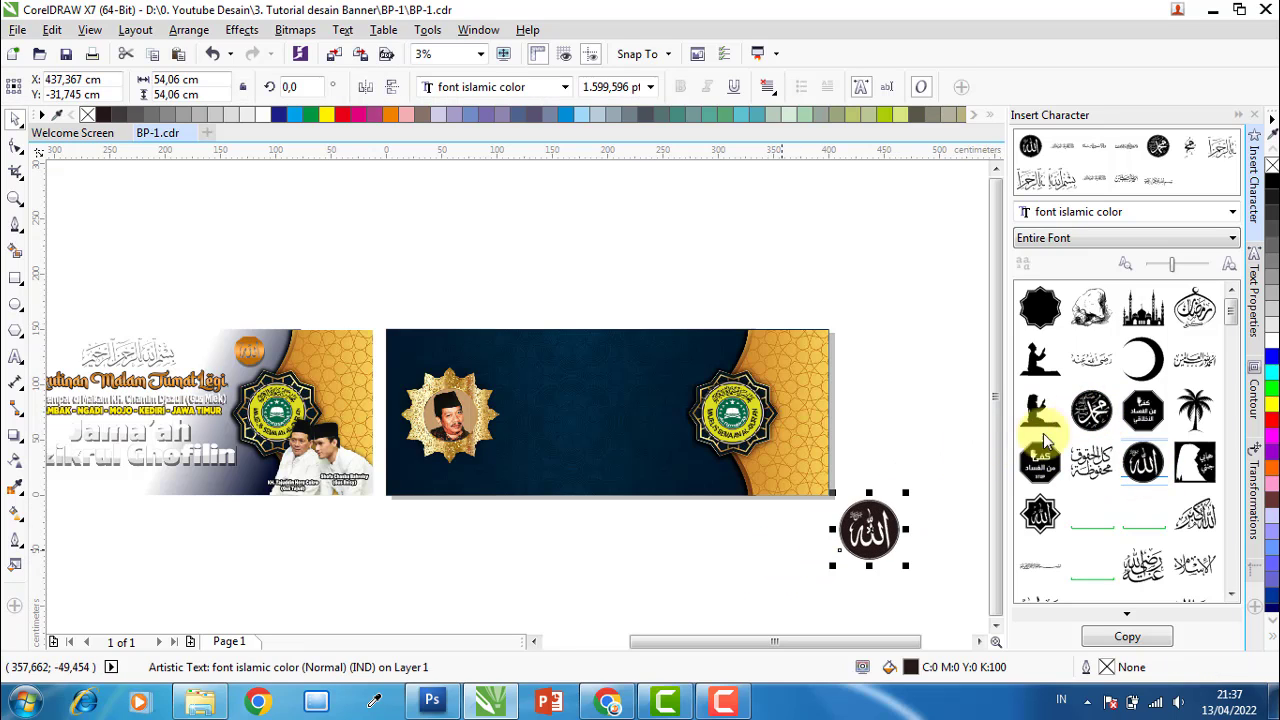
pyautogui.click(752, 529)
pyautogui.moveTo(771, 510); pyautogui.dragTo(497, 357)
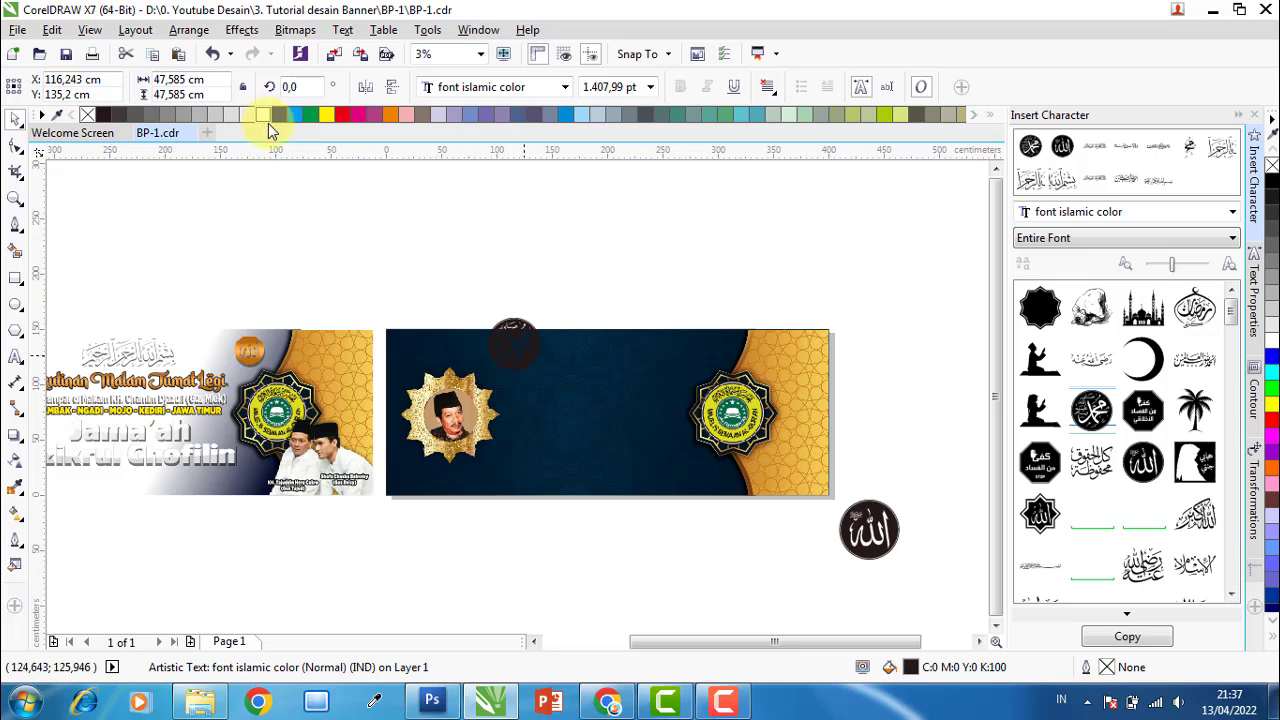
# Recolour both calligraphy glyphs white and move the Allah glyph to the banner's upper edge near the gold area.
pyautogui.click(264, 116)
pyautogui.moveTo(868, 530); pyautogui.dragTo(679, 338)
pyautogui.click(270, 116)
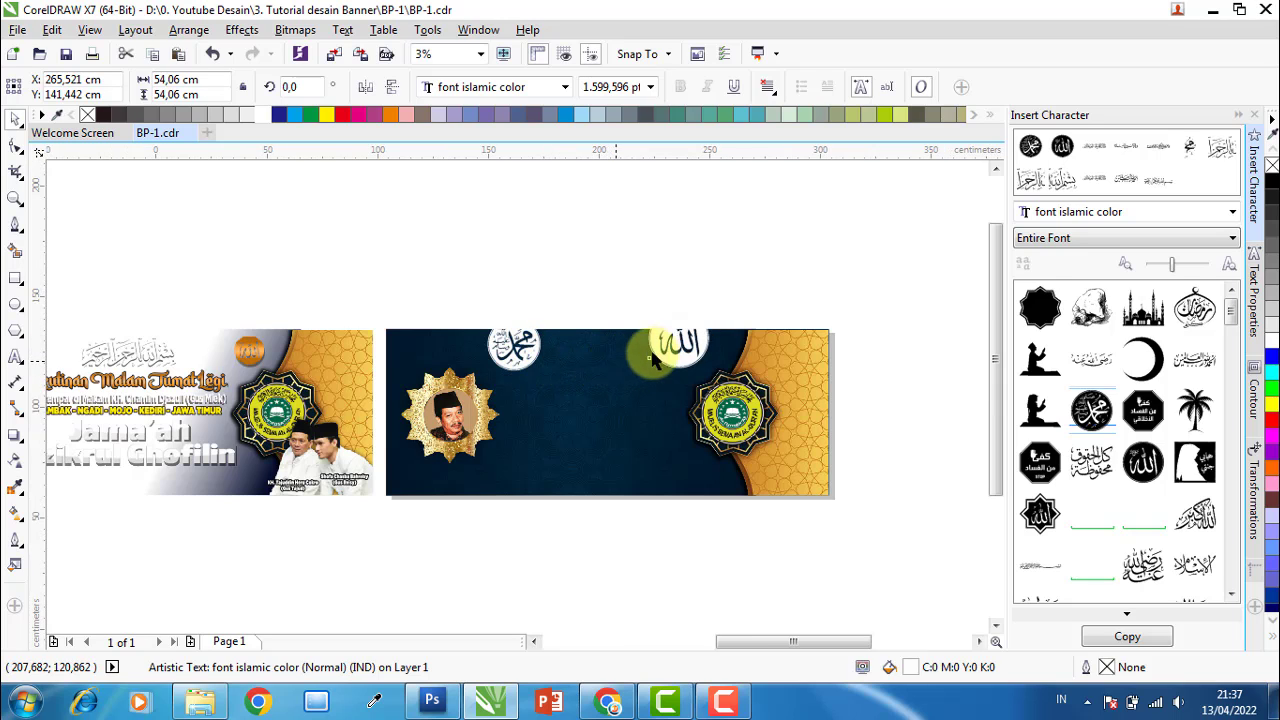
# Scale the Allah glyph down to about 30 cm and position it just above the round green and yellow logo.
pyautogui.scroll(1, 640, 350)
pyautogui.click(808, 286)
pyautogui.click(737, 286)
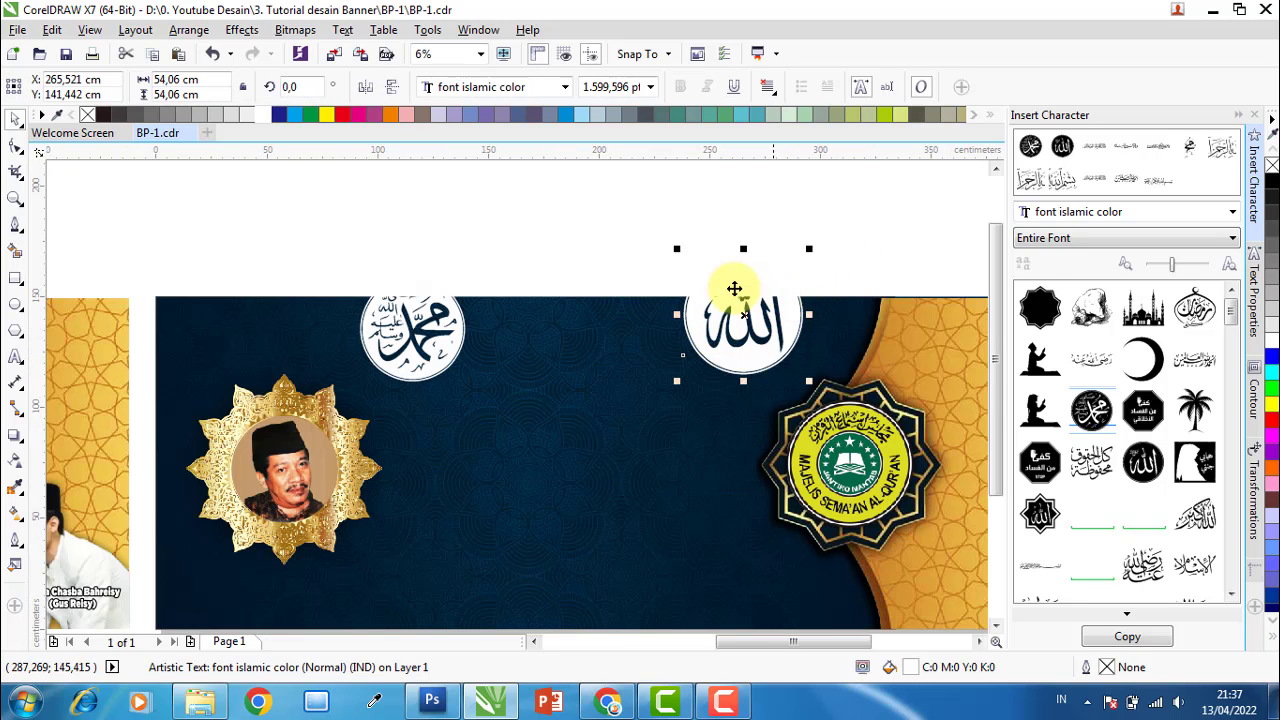
pyautogui.moveTo(677, 250); pyautogui.dragTo(732, 330)
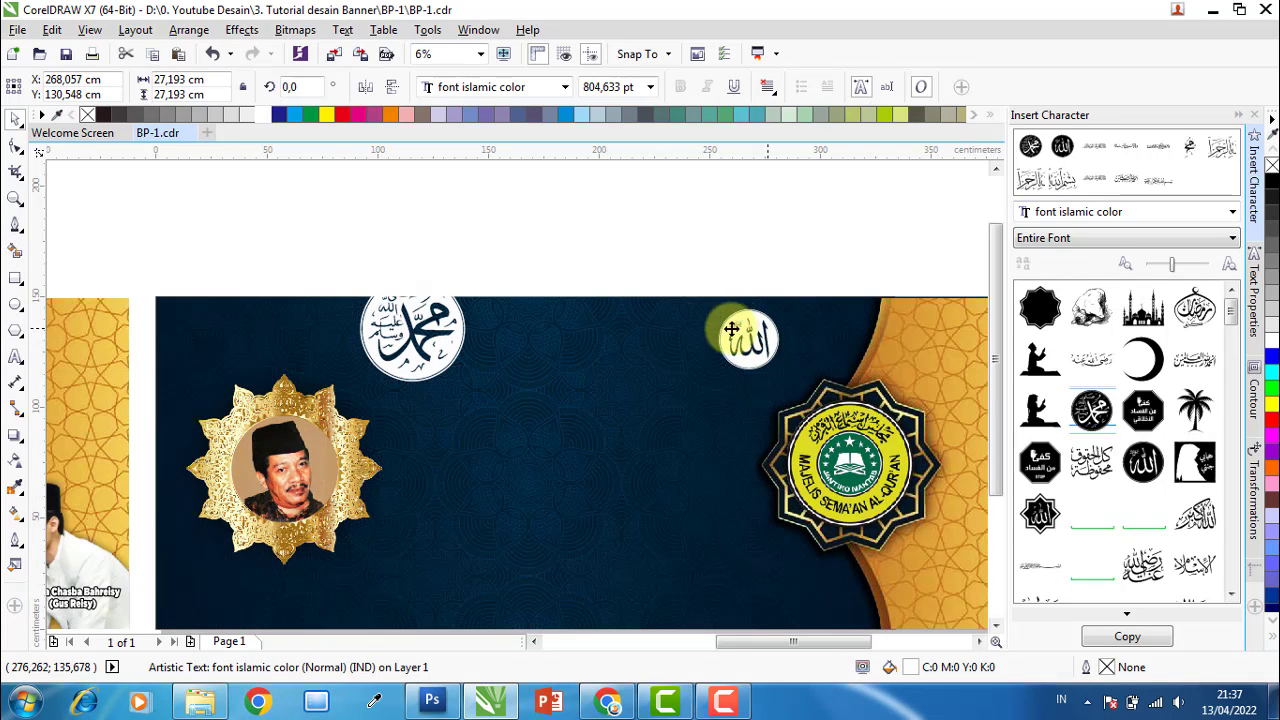
pyautogui.scroll(-2, 683, 338)
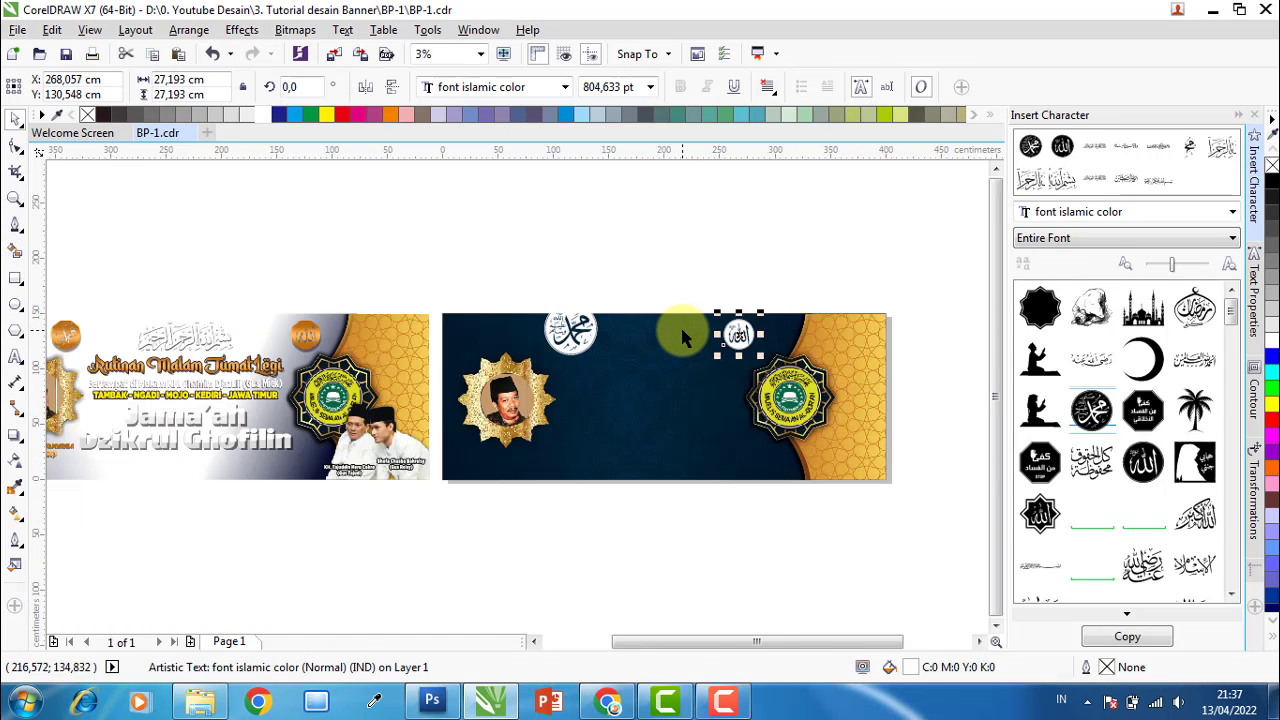
pyautogui.scroll(3, 725, 334)
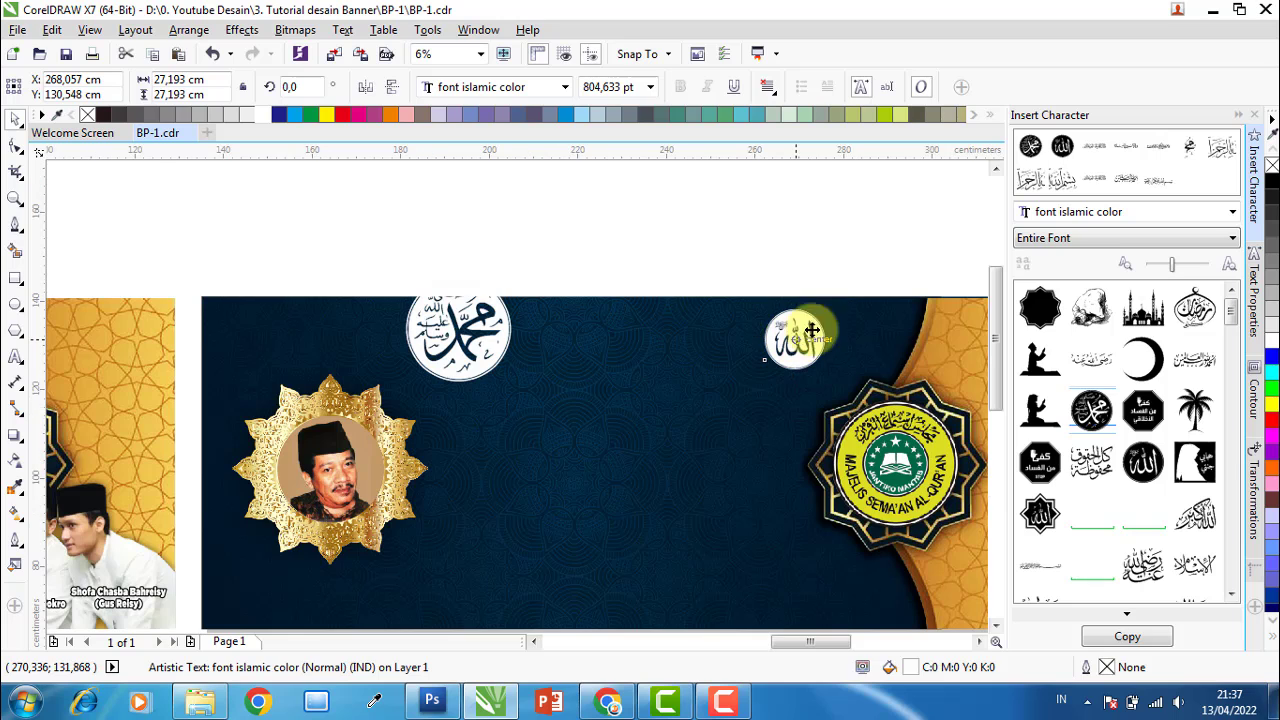
pyautogui.scroll(2, 815, 328)
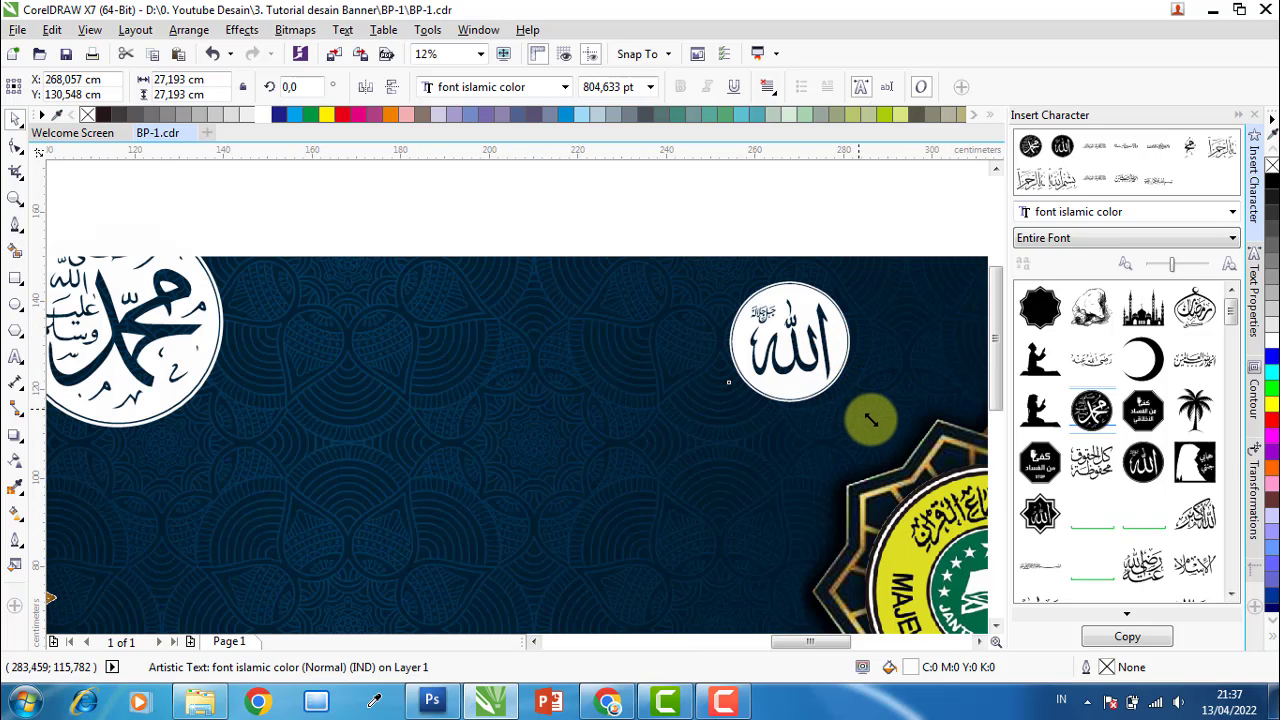
pyautogui.moveTo(857, 400); pyautogui.dragTo(886, 344)
pyautogui.click(806, 249)
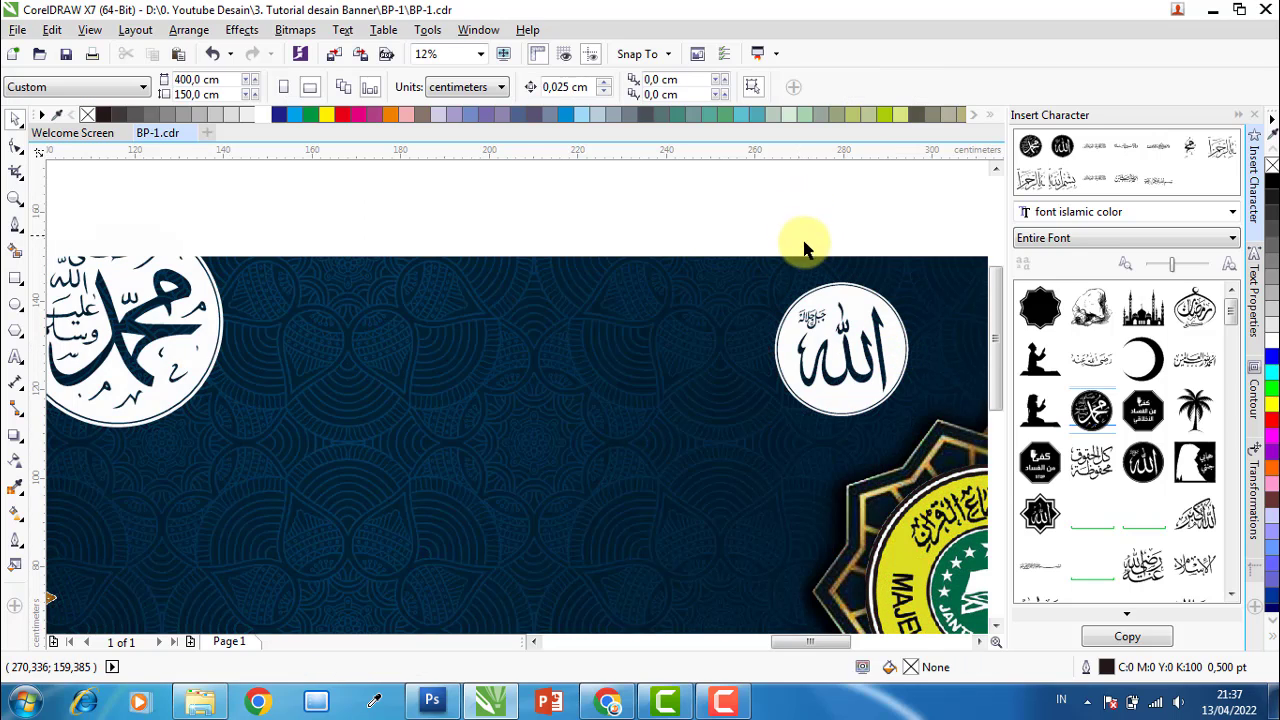
# Set the Muhammad glyph's width and height to 30,269 cm, matching the Allah glyph.
pyautogui.scroll(-2, 723, 277)
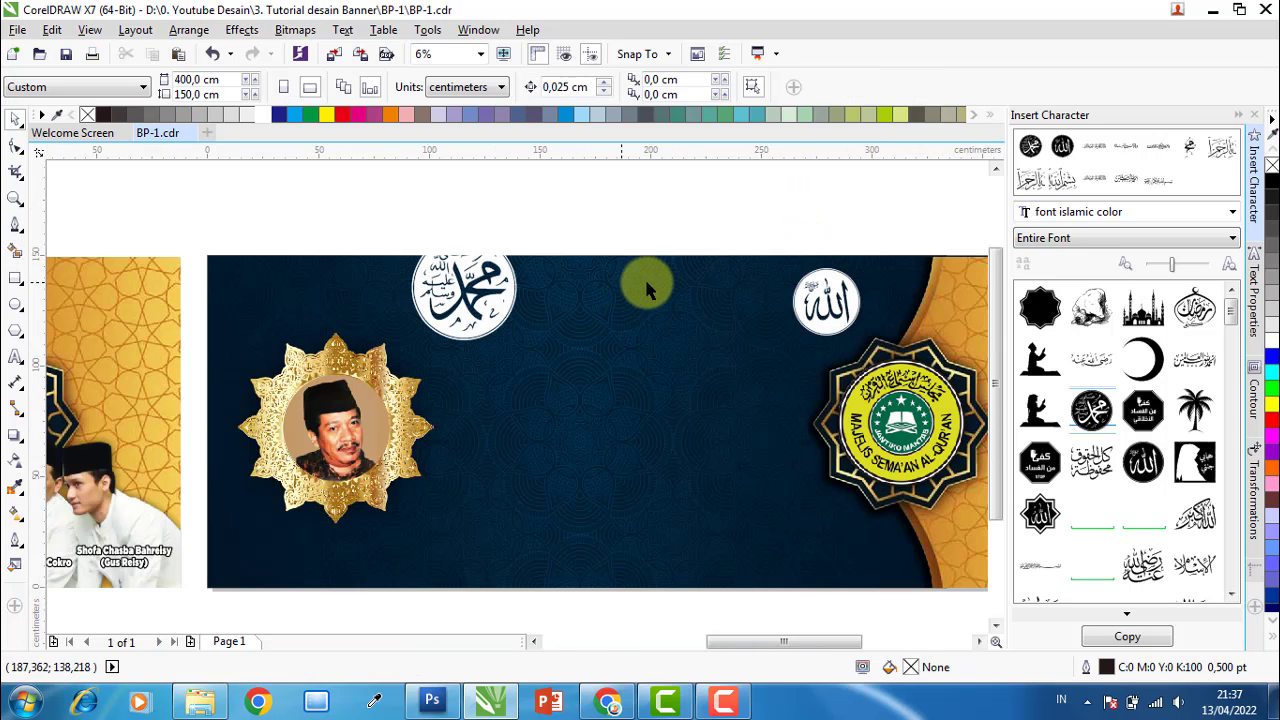
pyautogui.click(803, 304)
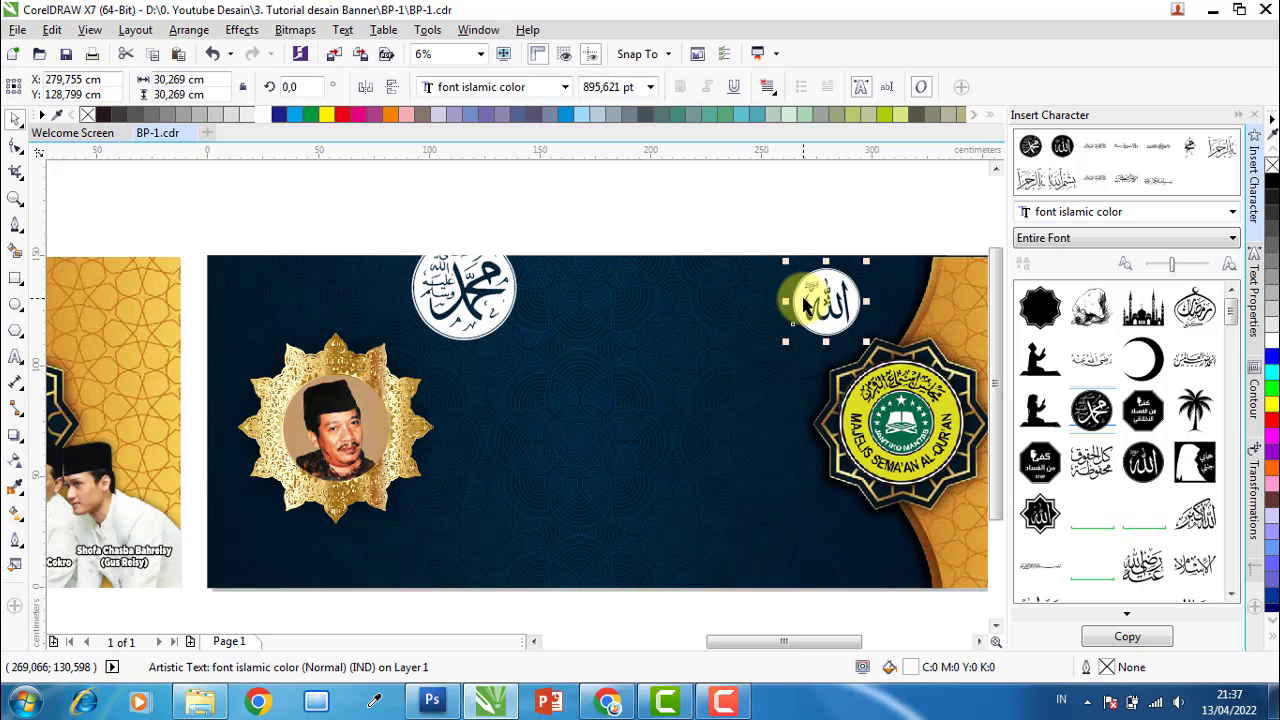
pyautogui.click(212, 81)
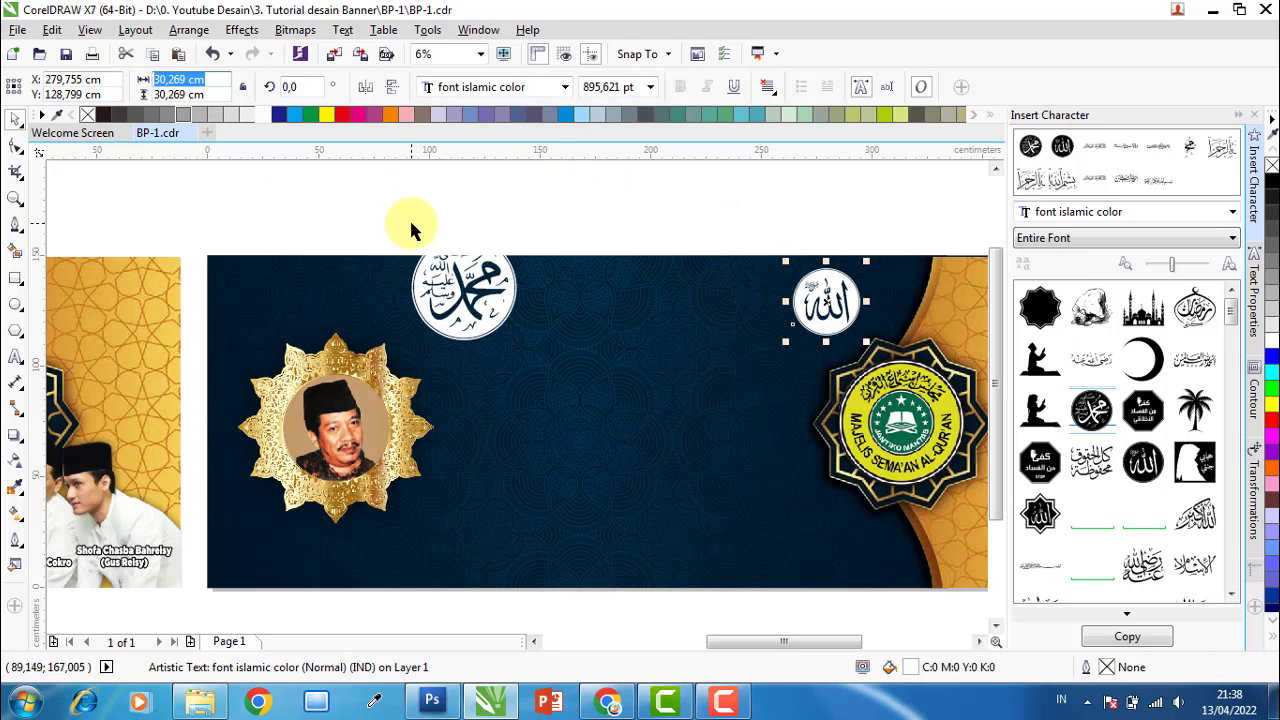
pyautogui.click(505, 291)
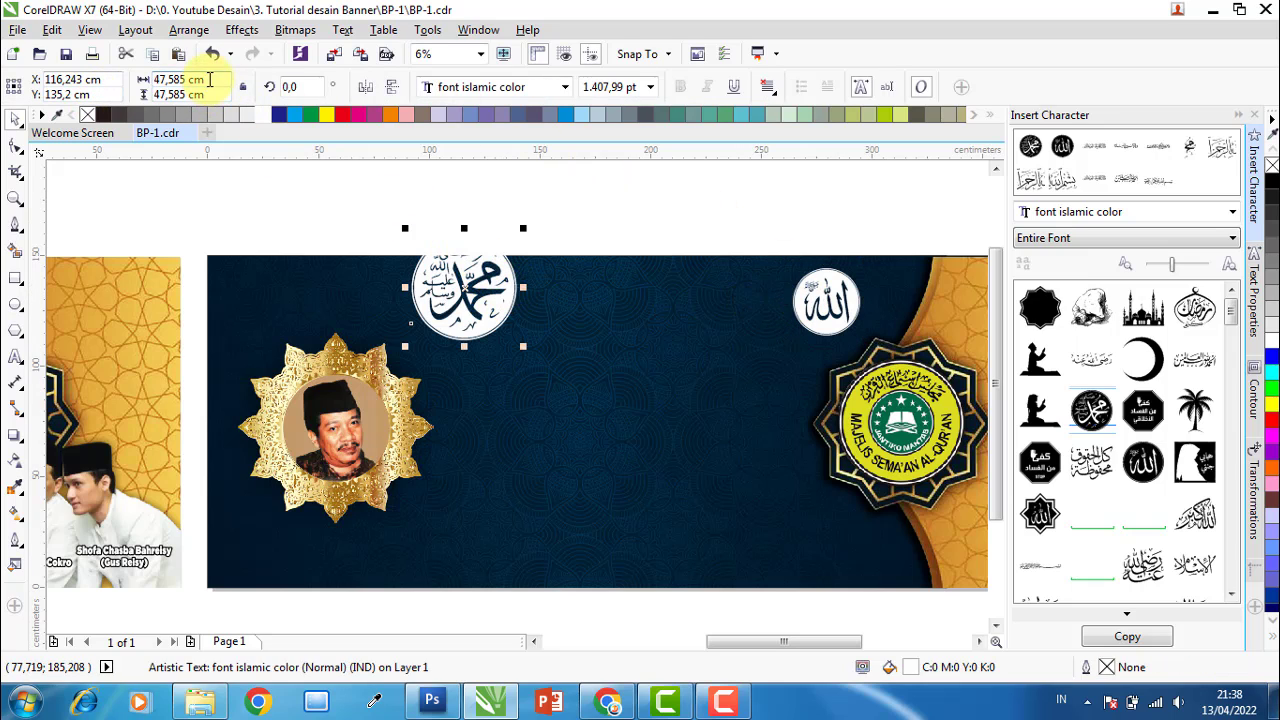
pyautogui.click(210, 80)
pyautogui.moveTo(204, 95); pyautogui.dragTo(112, 97)
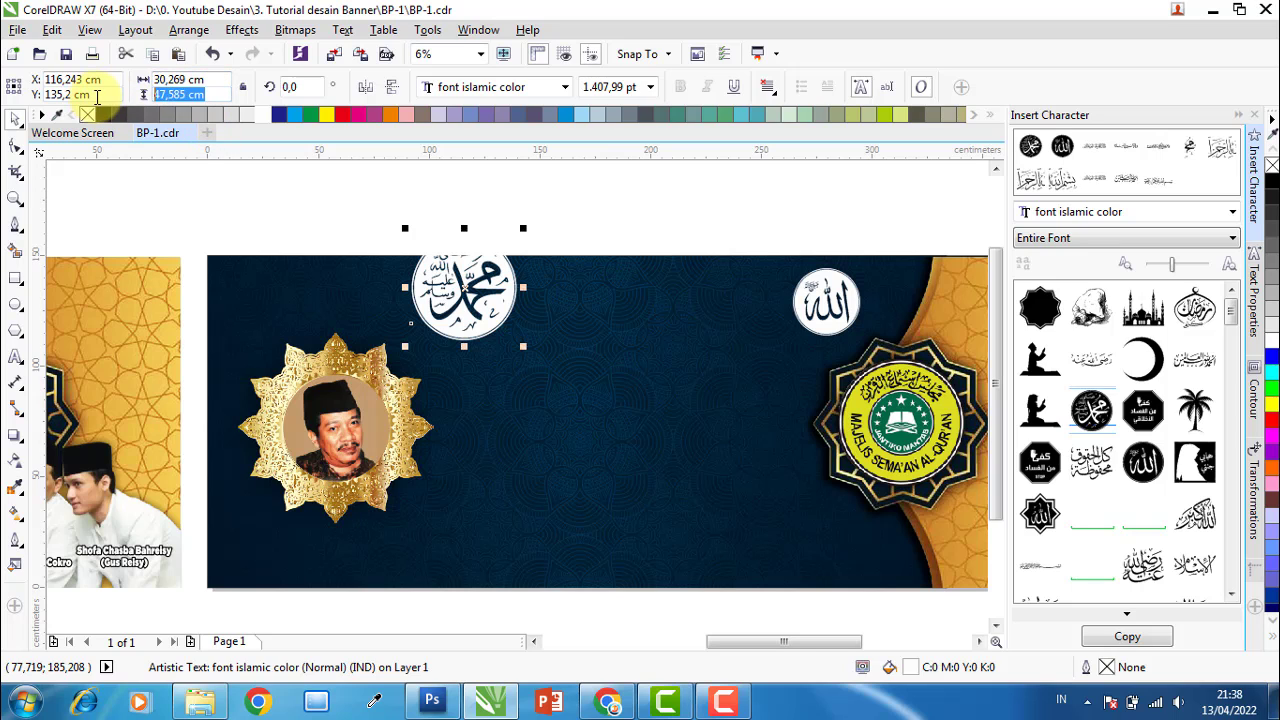
pyautogui.press('Return')
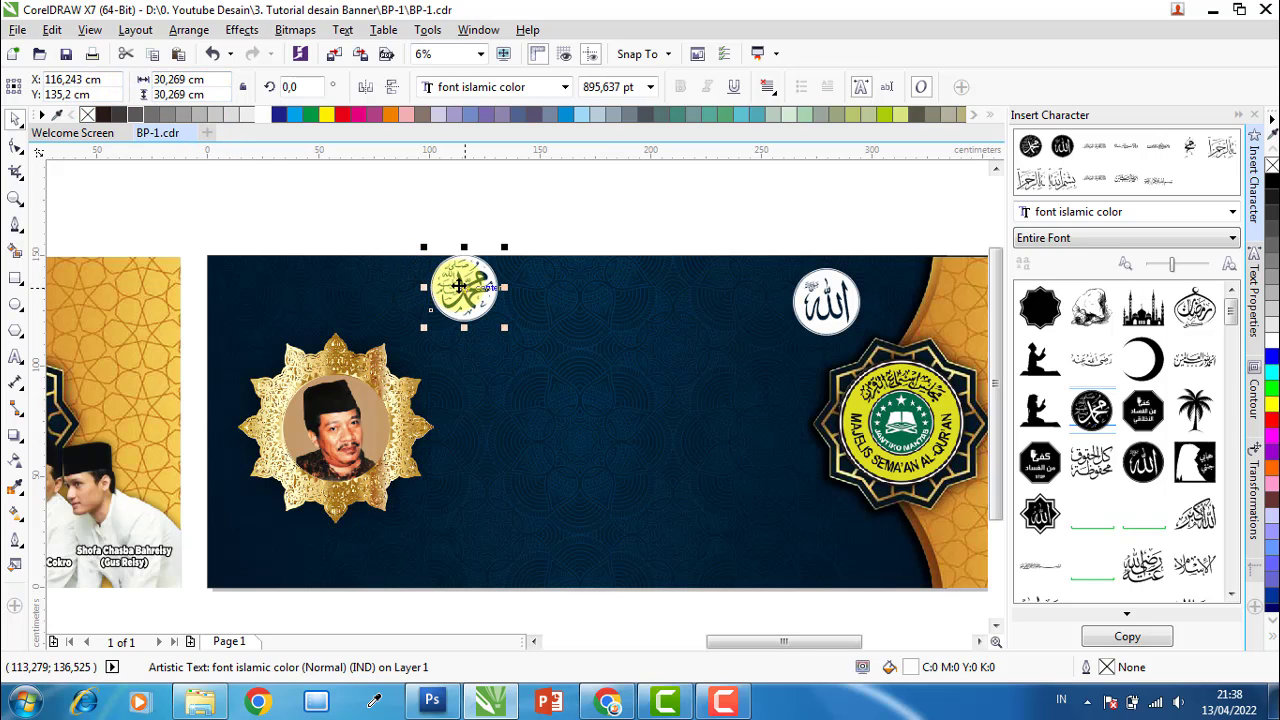
# Move the Muhammad glyph slightly left and align it horizontally in line with the Allah glyph.
pyautogui.moveTo(447, 302); pyautogui.dragTo(432, 302)
pyautogui.keyDown('shift'); pyautogui.click(838, 278); pyautogui.keyUp('shift')
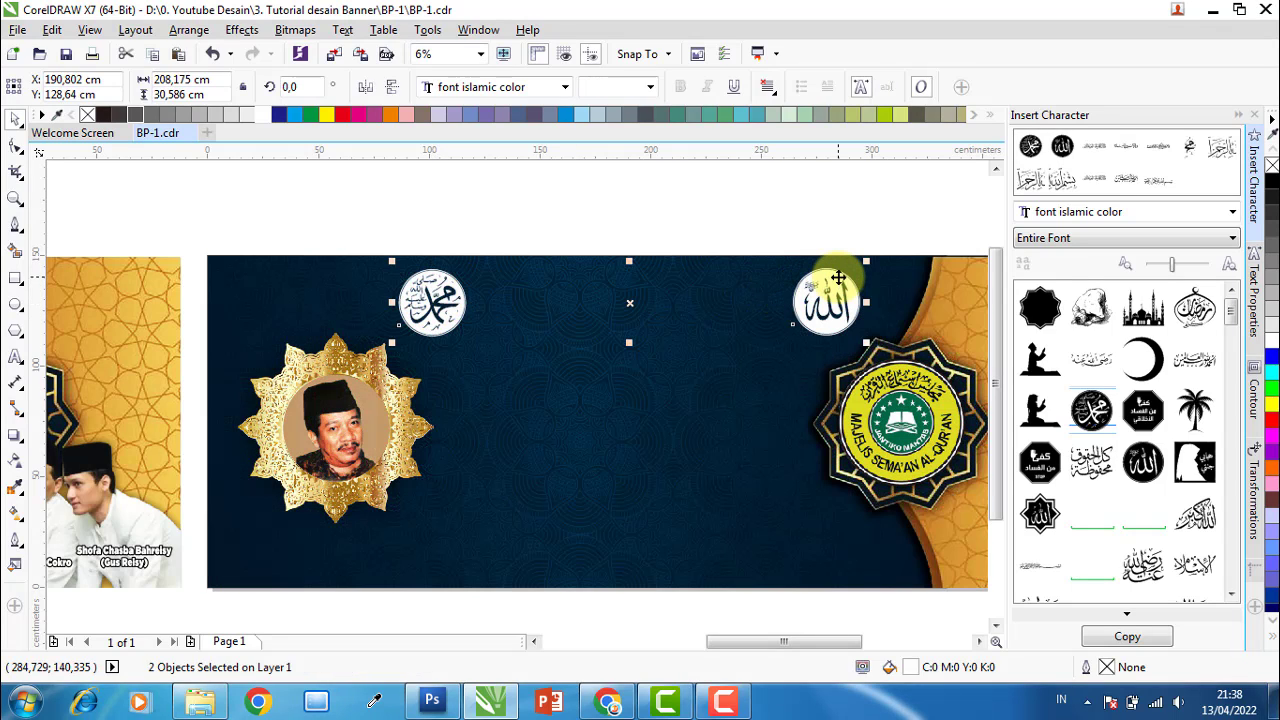
pyautogui.click(655, 232)
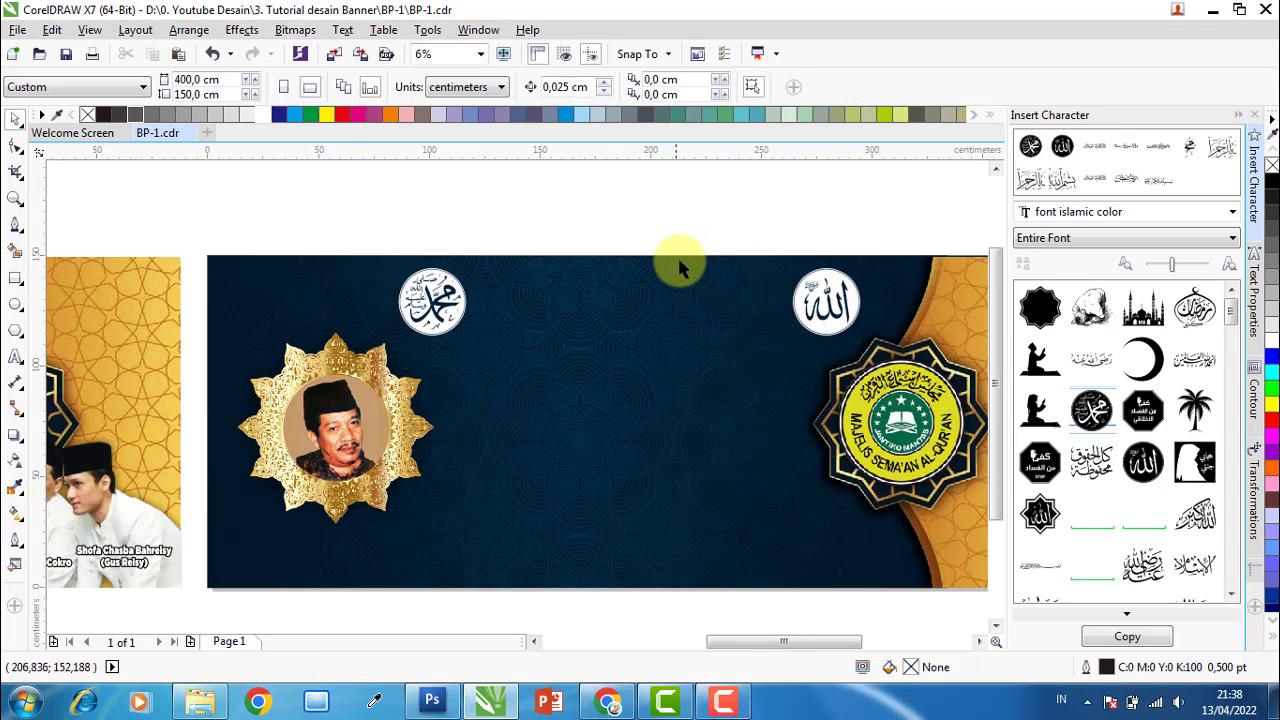
# Shift the Muhammad glyph further left, at the same height, to above the gold portrait frame at about X 82 cm.
pyautogui.scroll(-1, 686, 275)
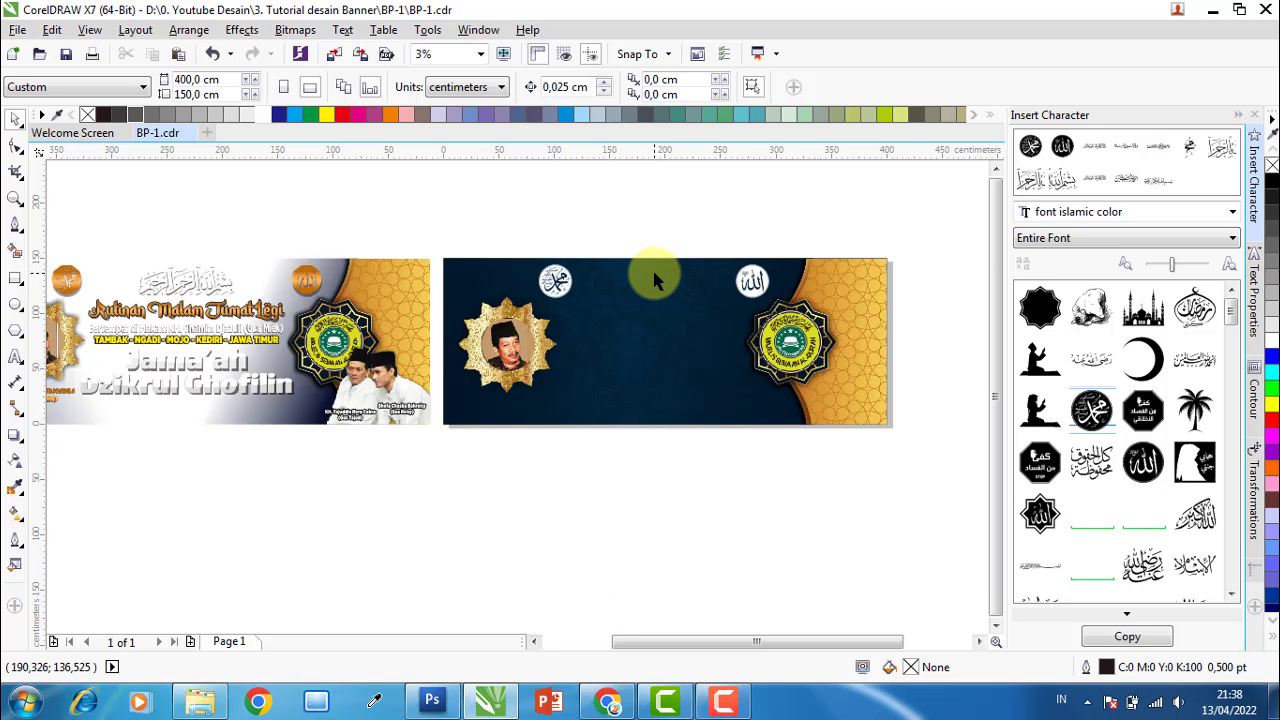
pyautogui.click(558, 284)
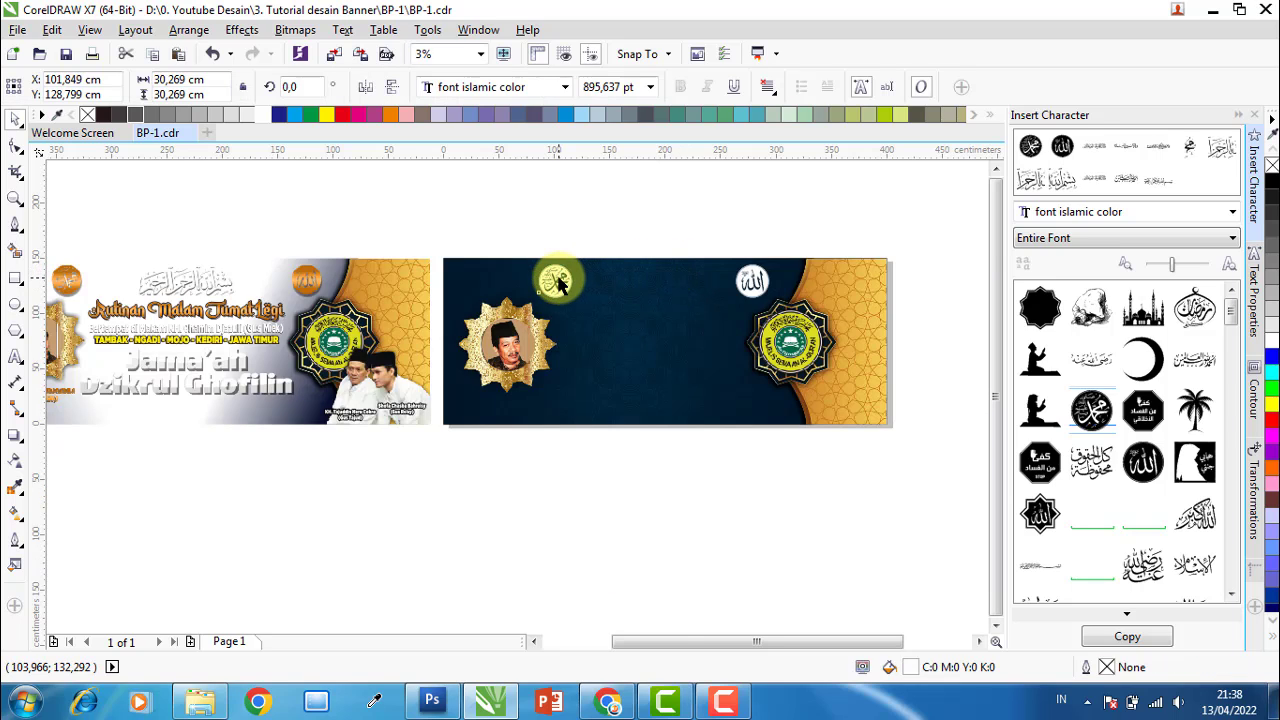
pyautogui.scroll(1, 558, 280)
pyautogui.moveTo(557, 280); pyautogui.dragTo(512, 285)
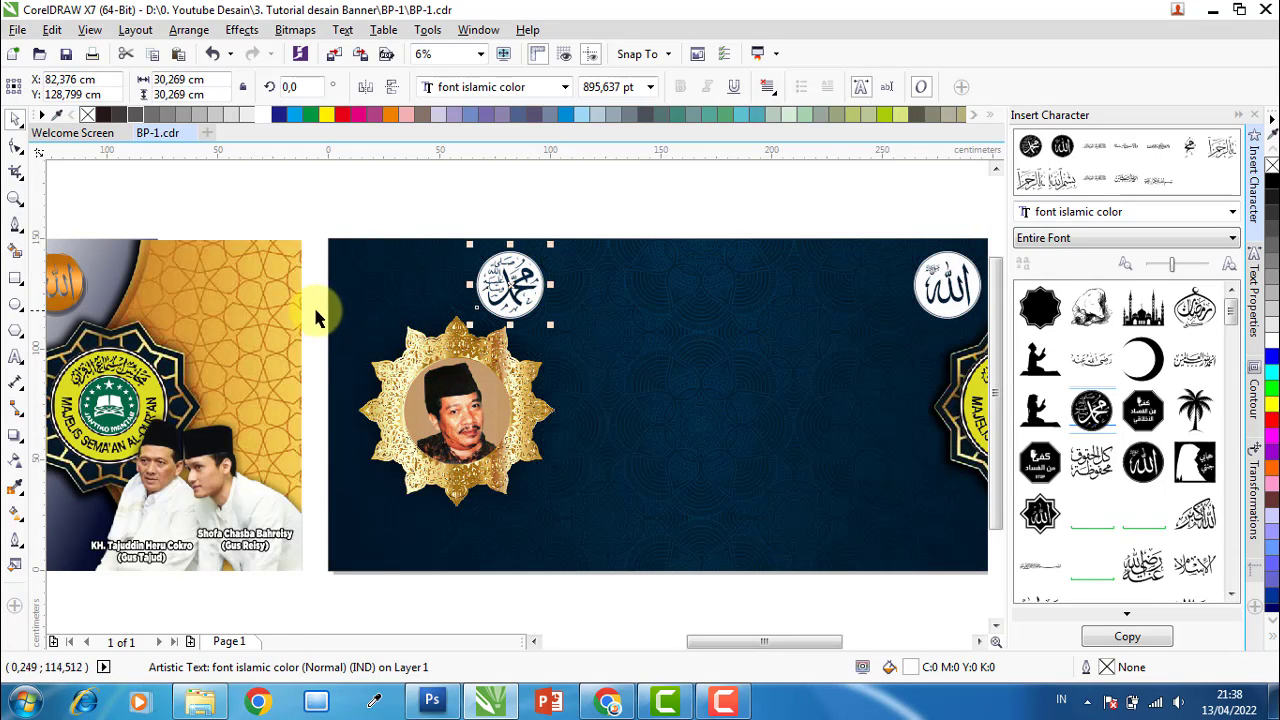
# Move the gold-framed portrait group slightly down, to about Y 69 cm, for more space below the Muhammad glyph.
pyautogui.moveTo(315, 310); pyautogui.dragTo(629, 545)
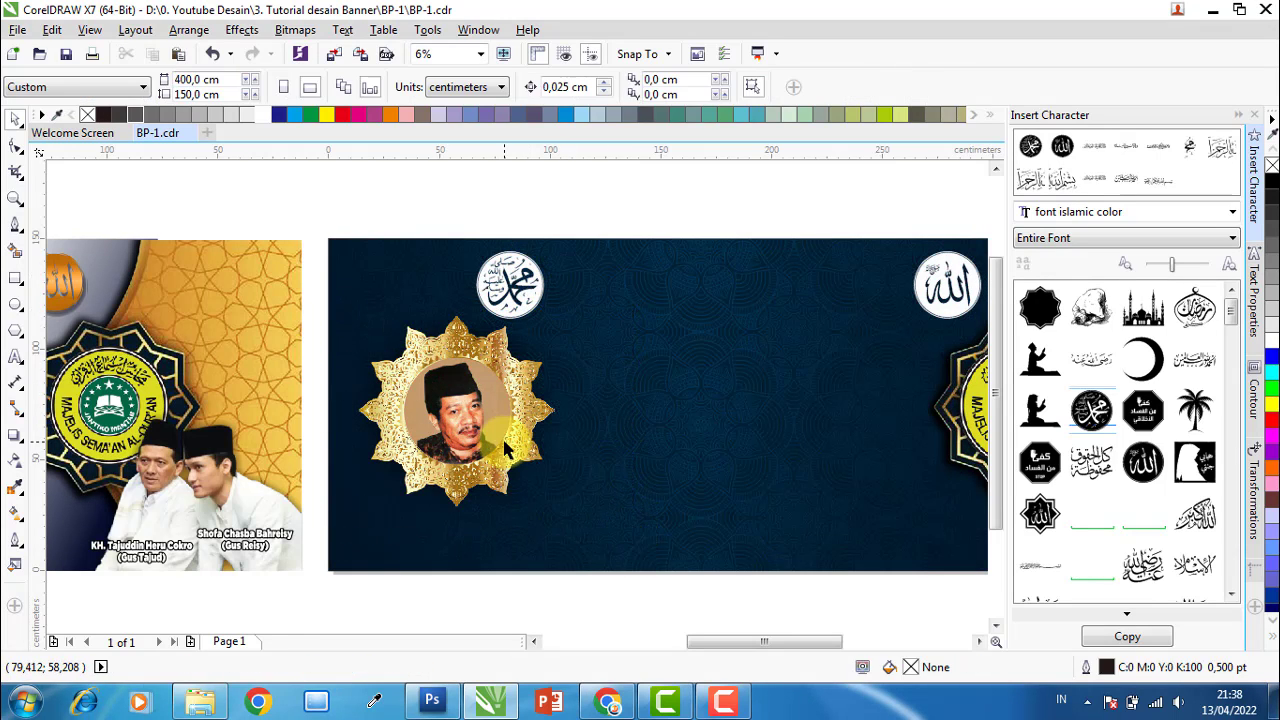
pyautogui.click(490, 352)
pyautogui.moveTo(489, 352); pyautogui.dragTo(487, 354)
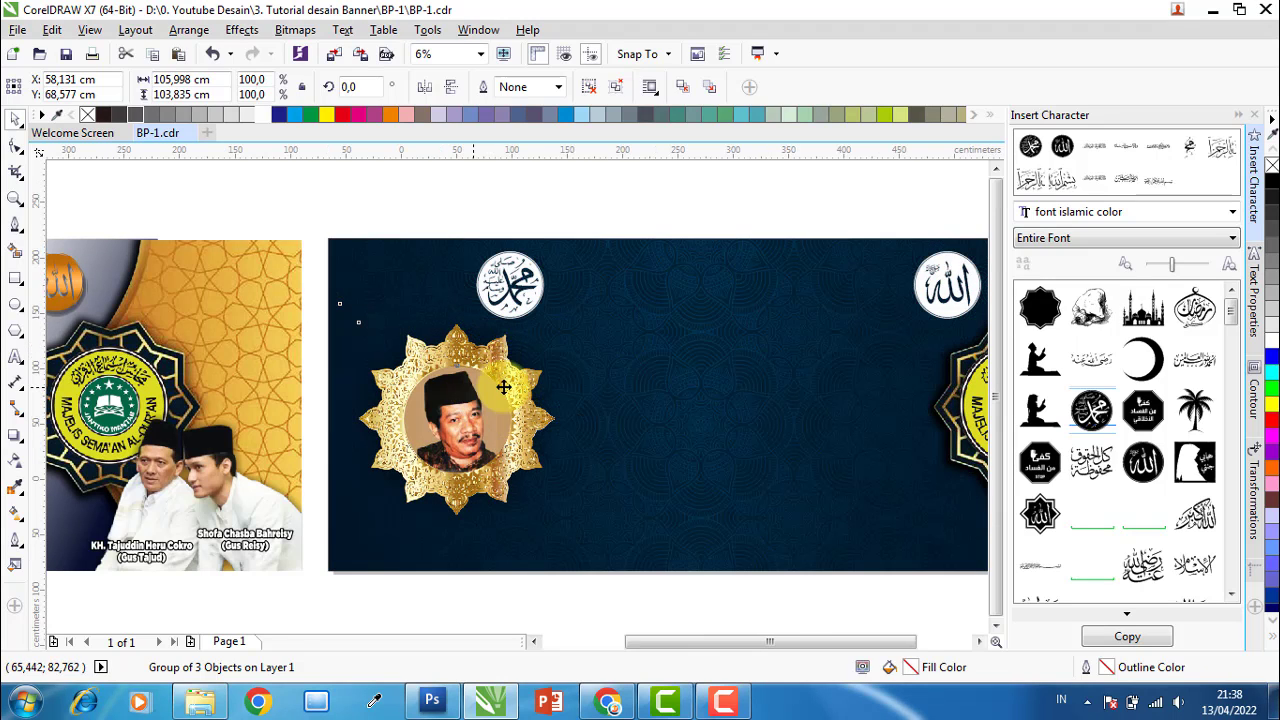
pyautogui.scroll(-1, 495, 385)
pyautogui.scroll(1, 508, 422)
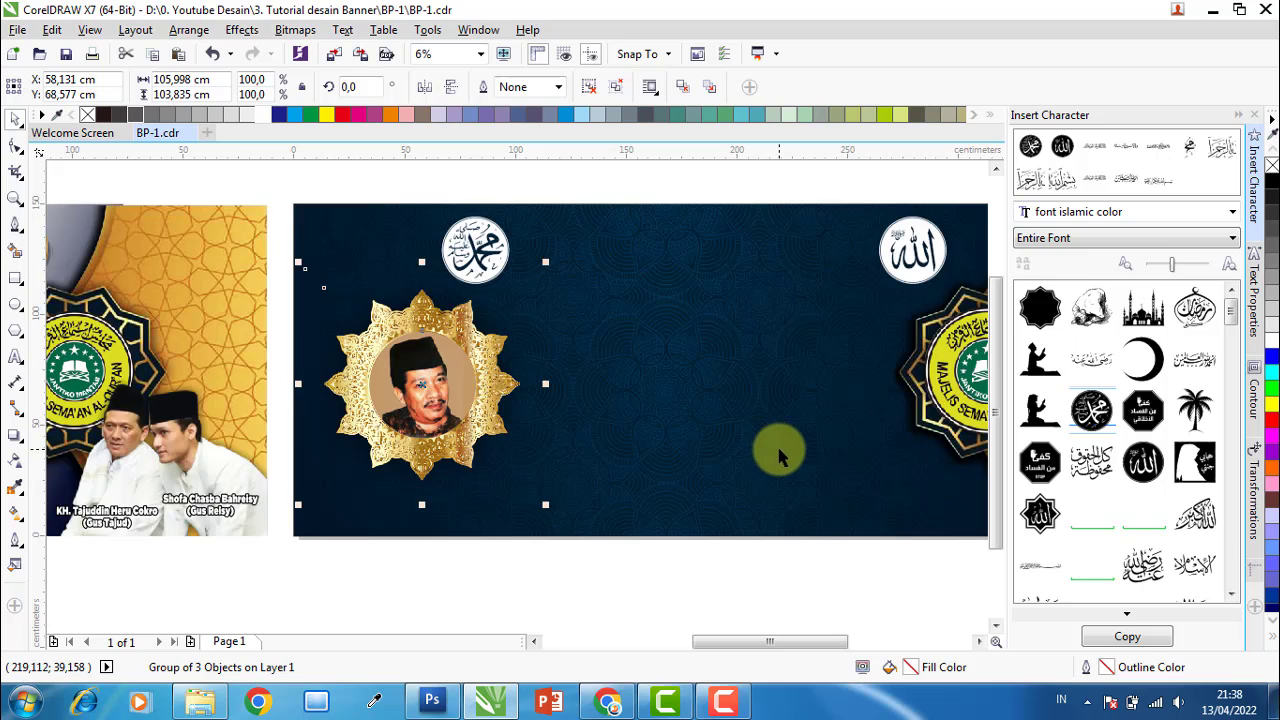
# Add the artistic text "Rutinan Malam Jumat Legi" at 200 pt in the empty area above the reference banner.
pyautogui.click(669, 549)
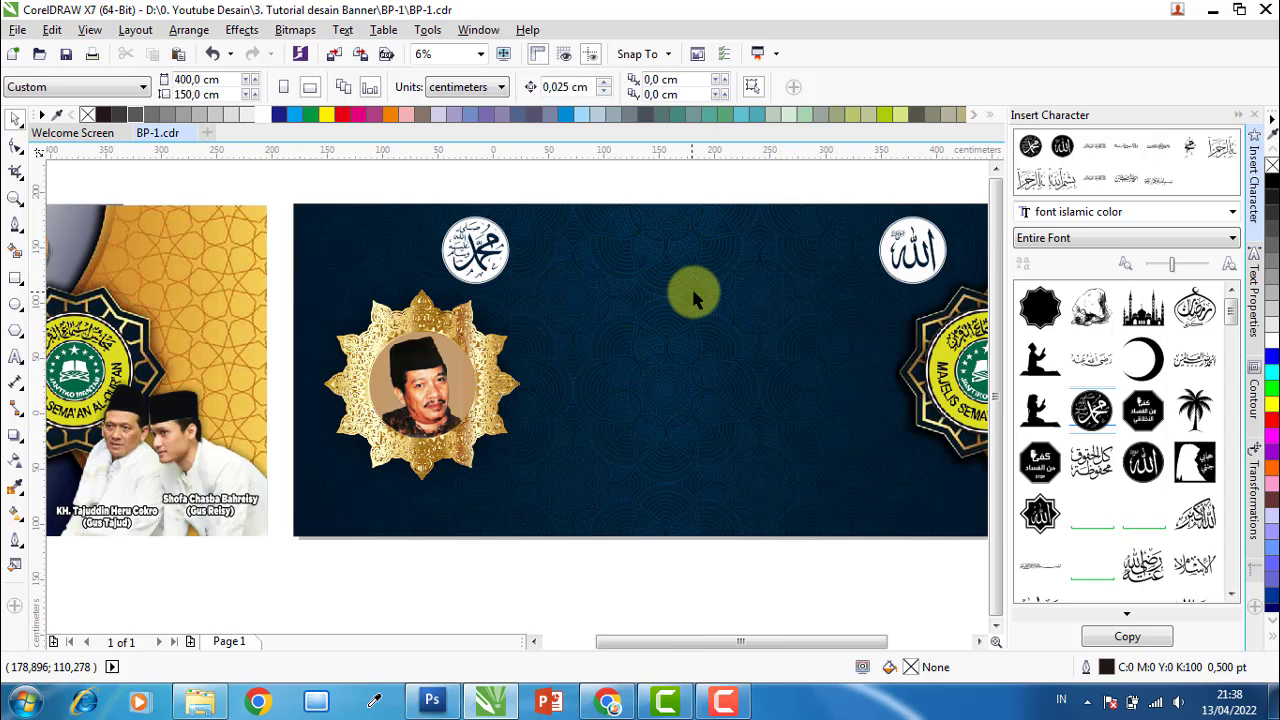
pyautogui.scroll(-1, 690, 290)
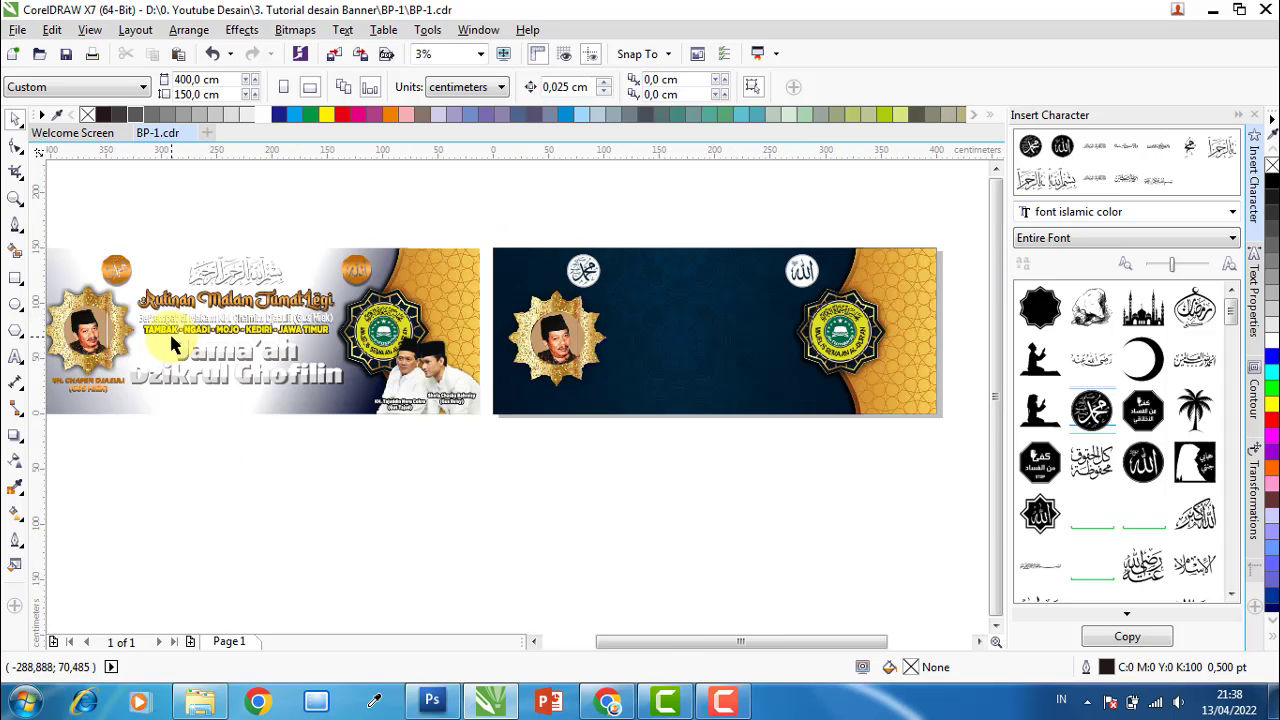
pyautogui.scroll(1, 212, 330)
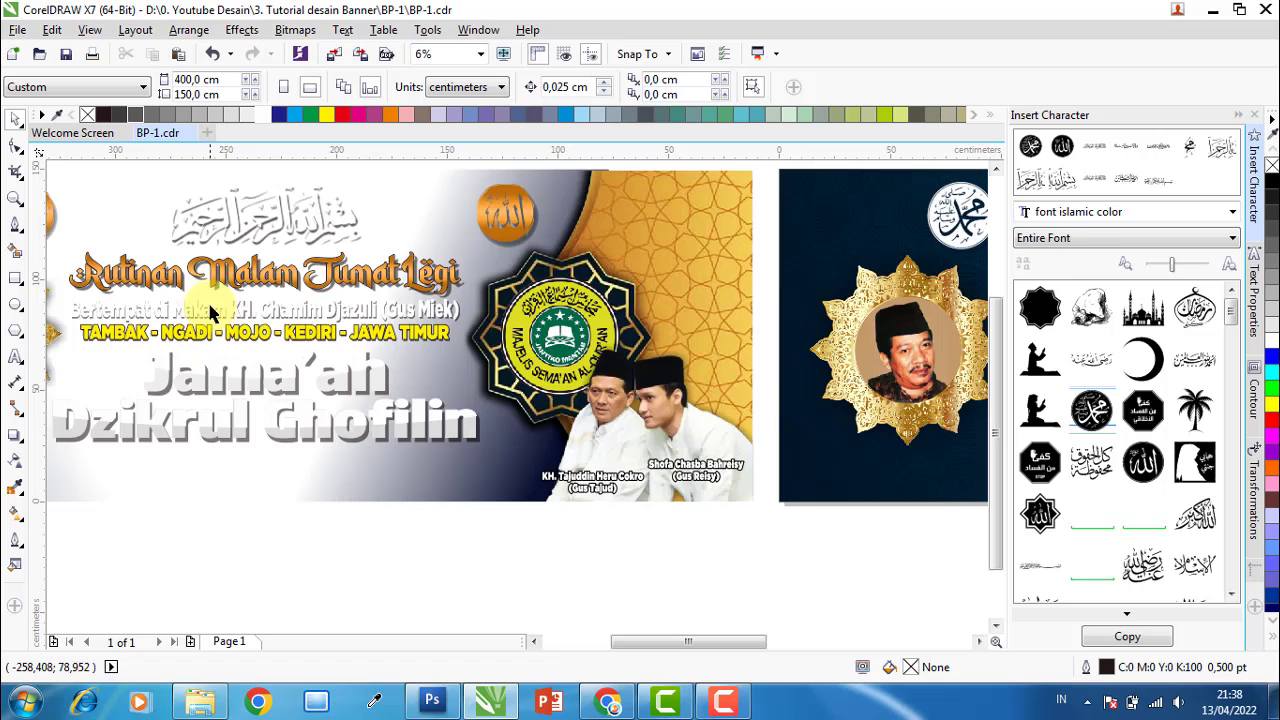
pyautogui.click(212, 283)
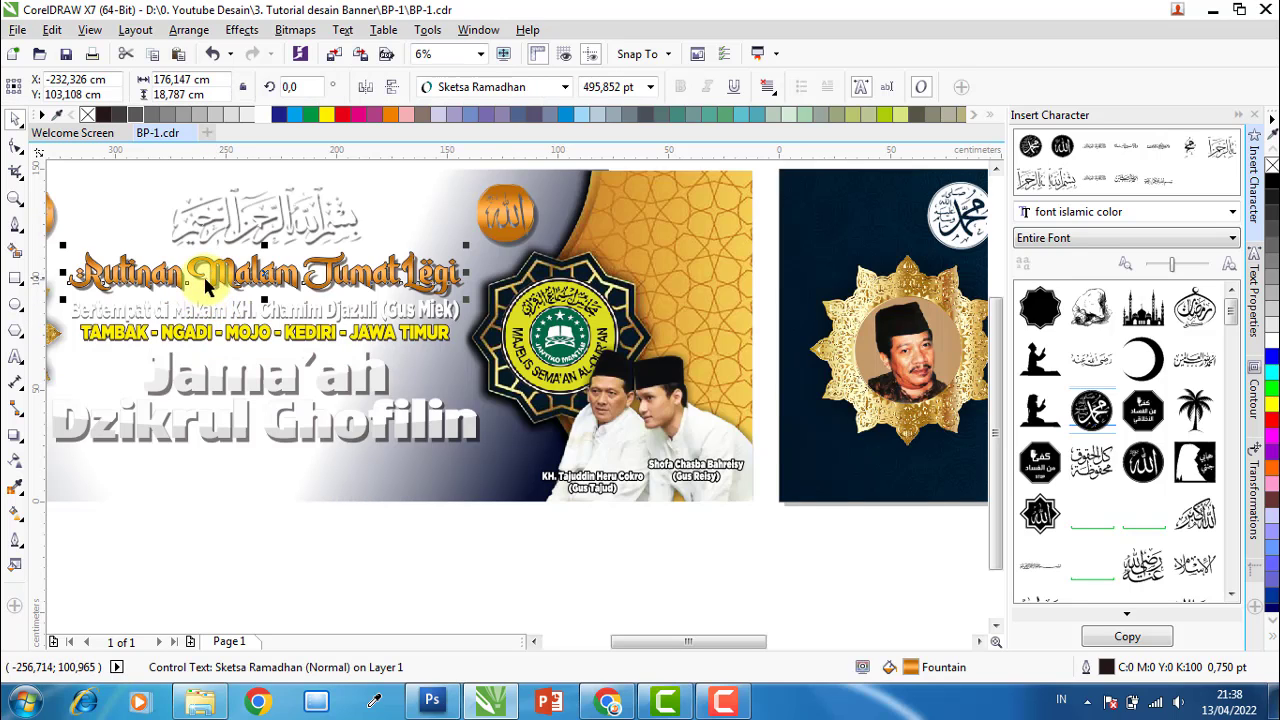
pyautogui.click(15, 358)
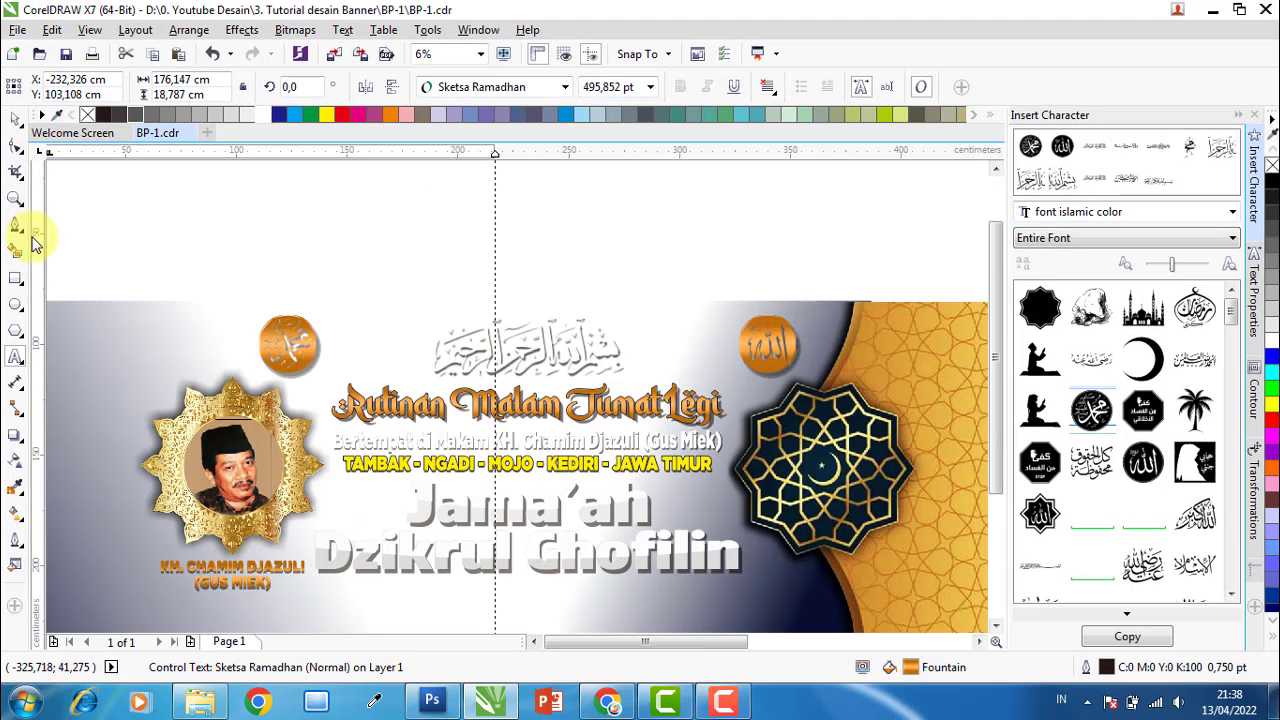
pyautogui.click(15, 357)
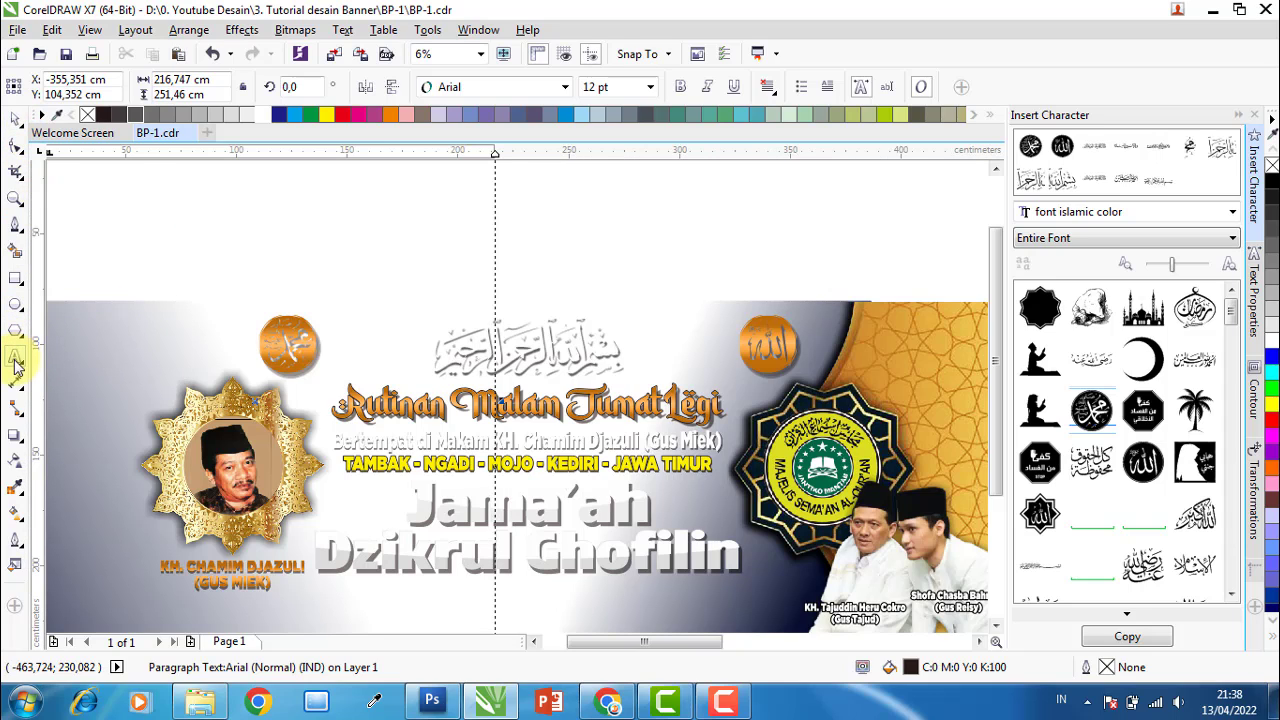
pyautogui.click(708, 251)
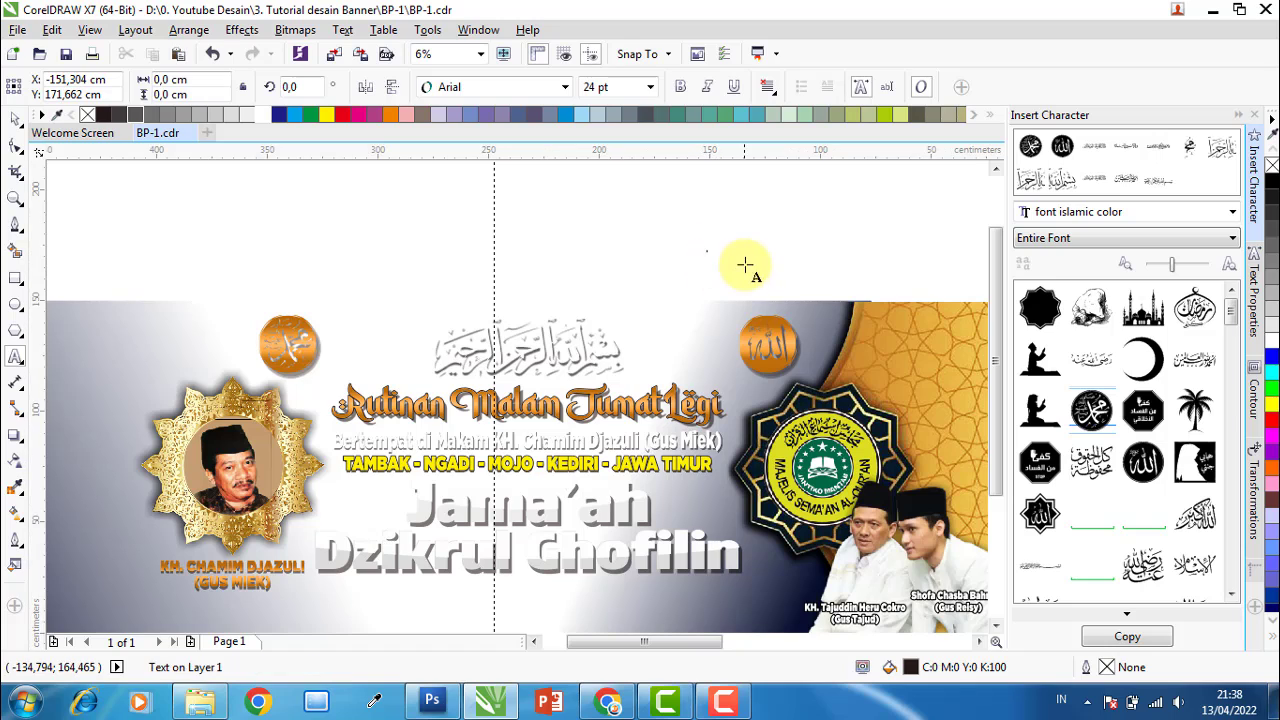
pyautogui.click(650, 88)
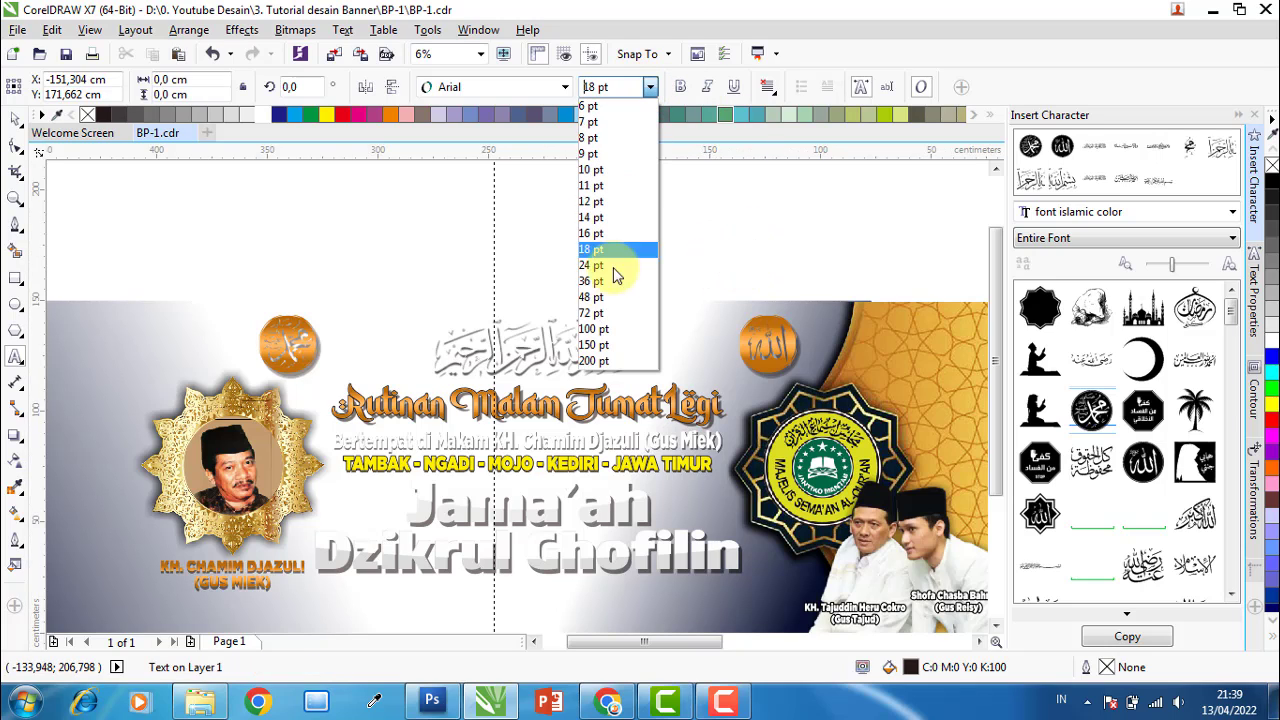
pyautogui.click(590, 350)
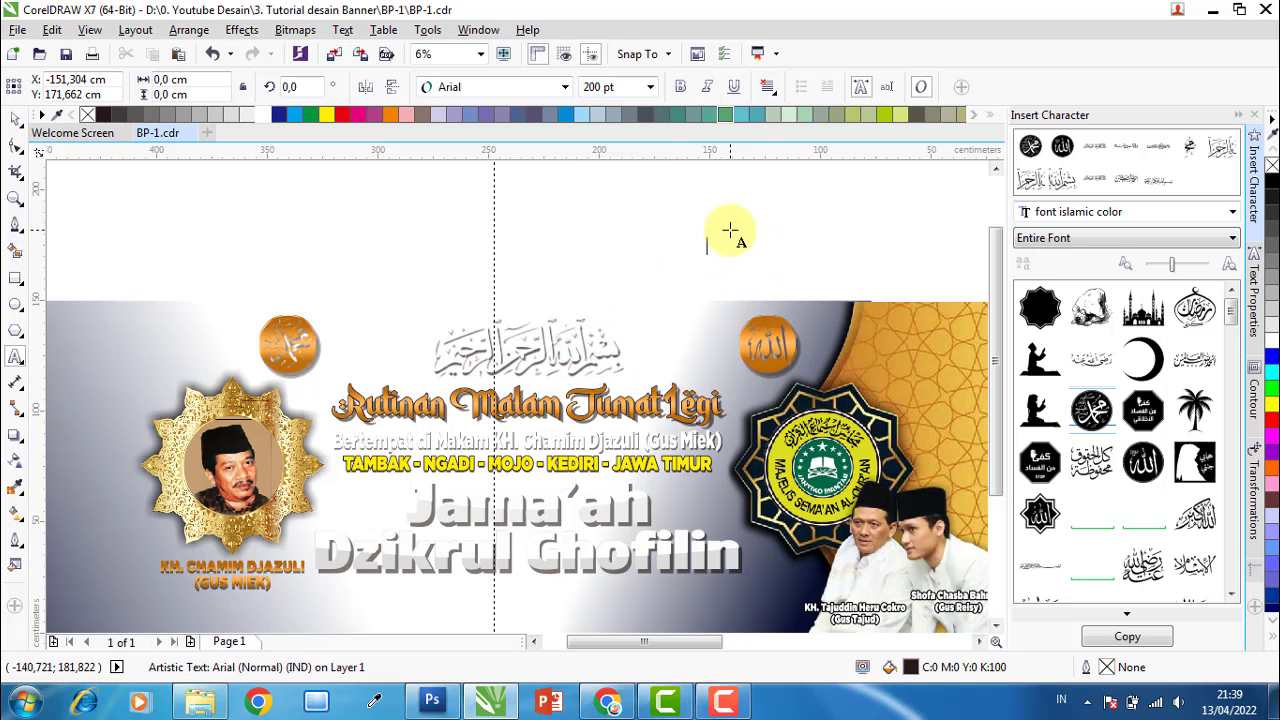
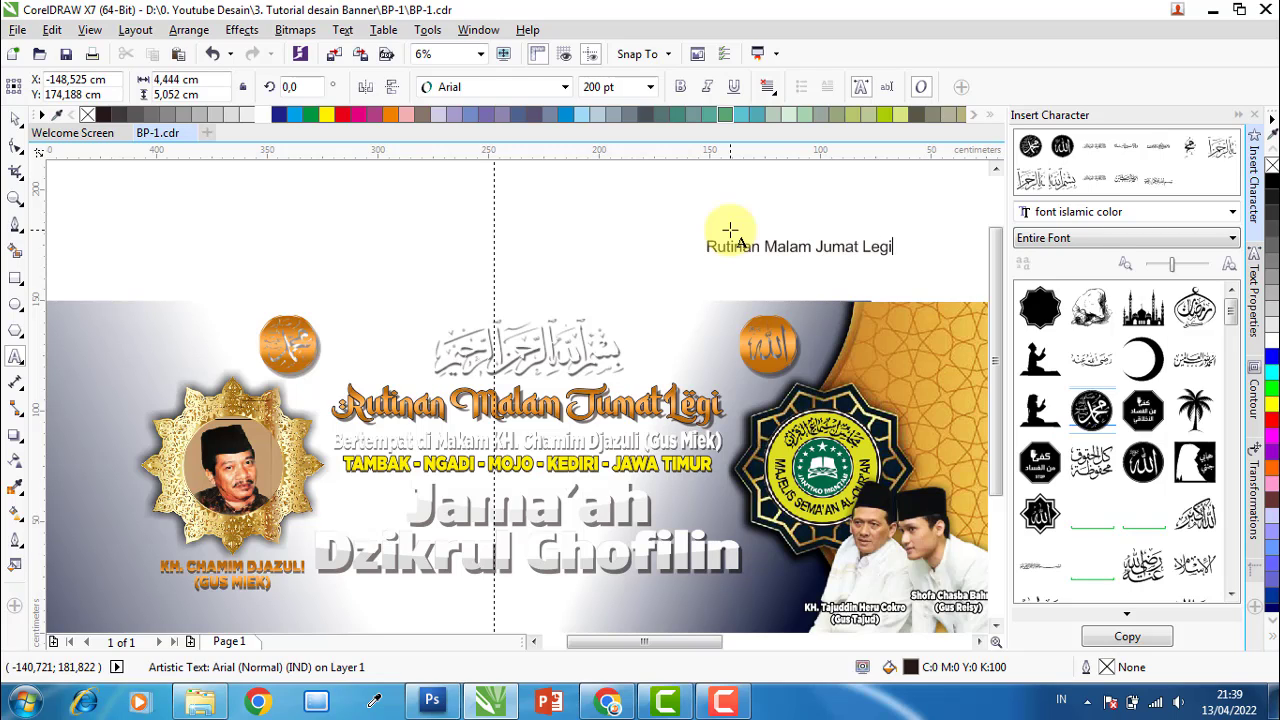
# Set the new title's font to Sketsa Ramadhan and enlarge it proportionally to about 175 cm wide, like the reference title.
pyautogui.click(15, 120)
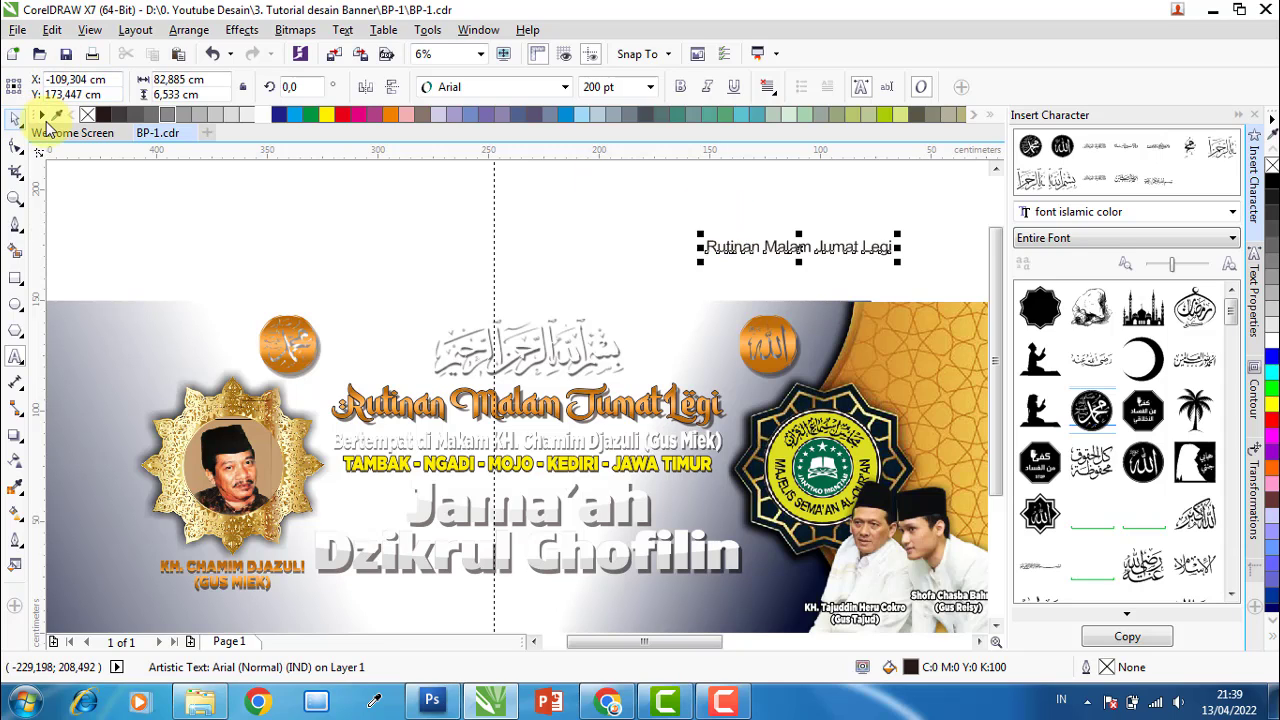
pyautogui.click(565, 87)
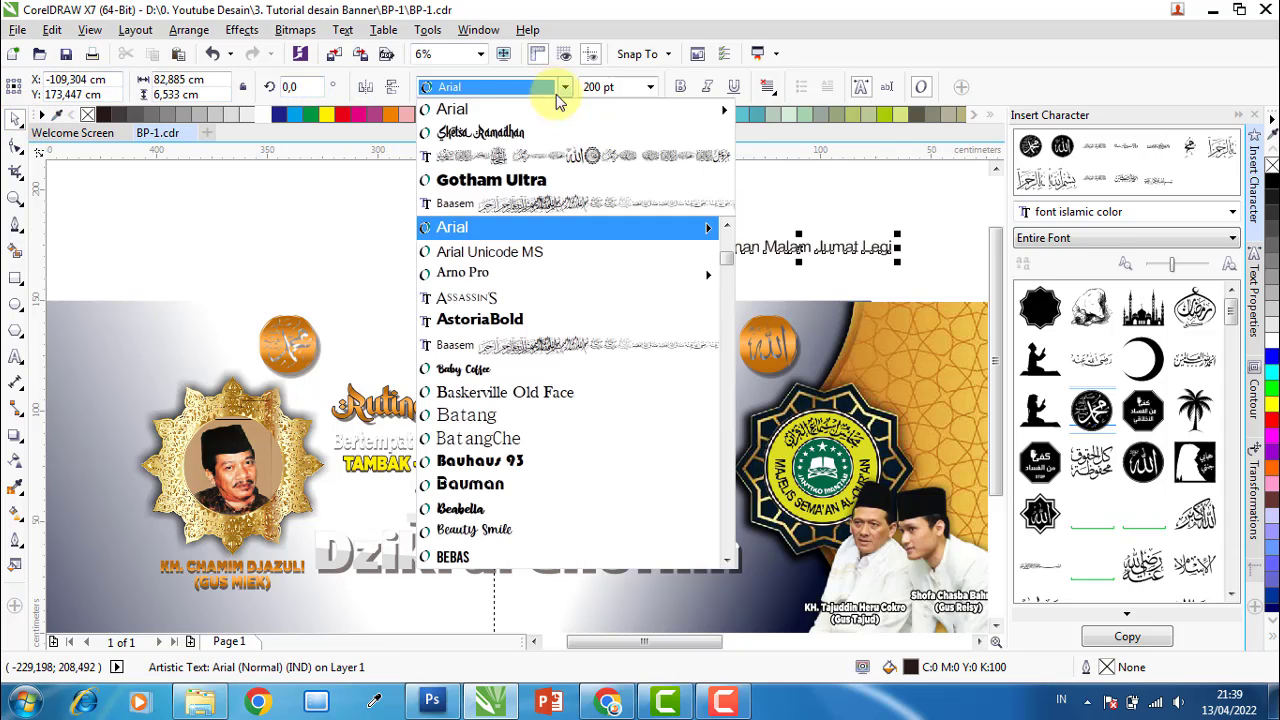
pyautogui.click(527, 145)
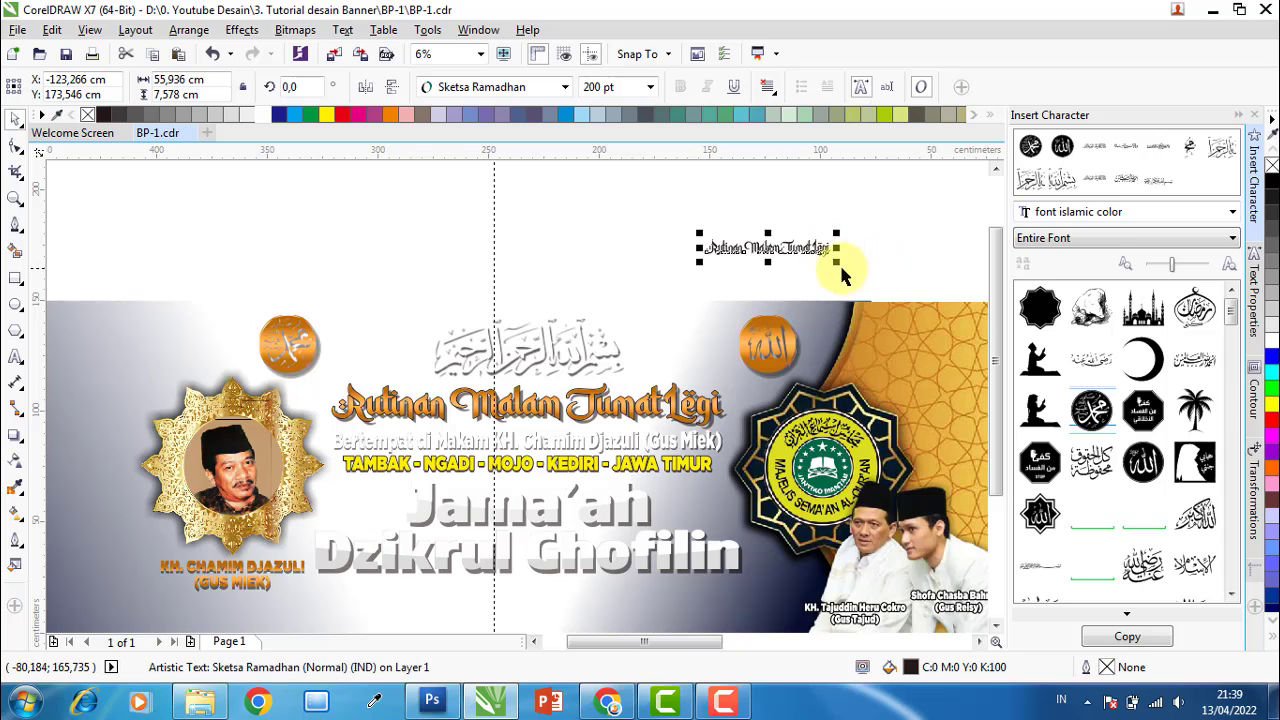
pyautogui.moveTo(836, 260); pyautogui.dragTo(956, 278)
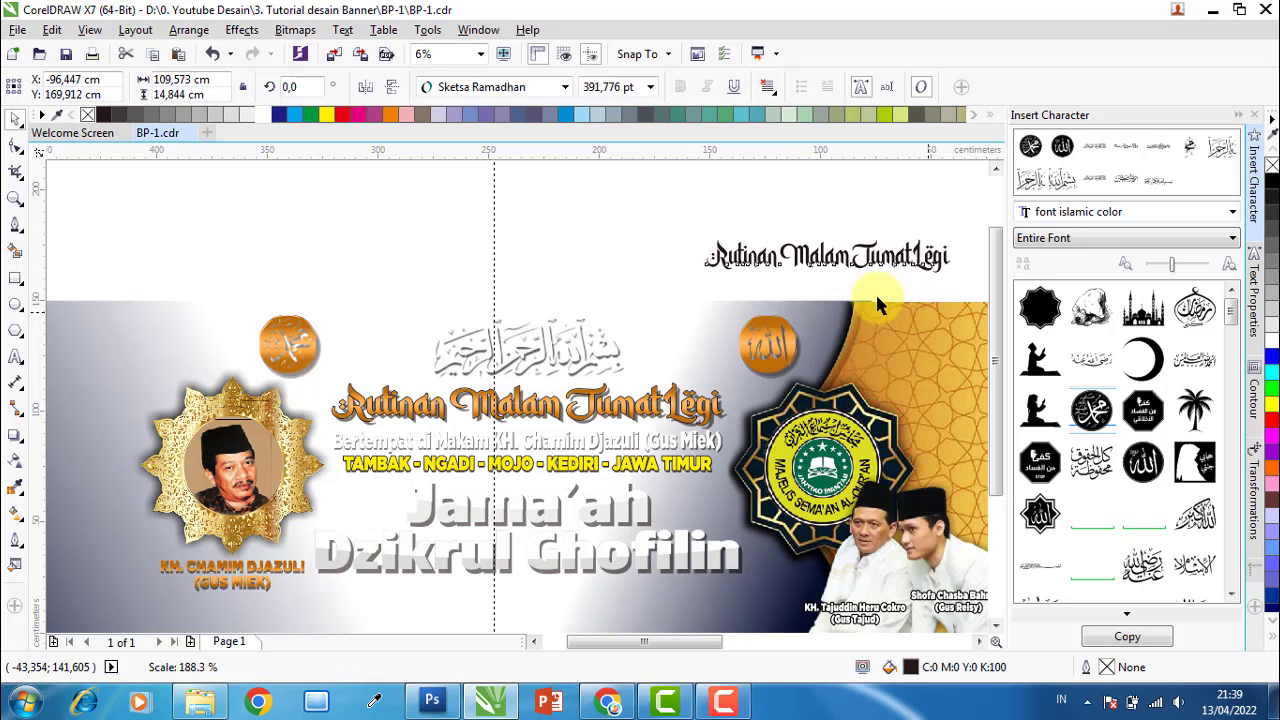
pyautogui.moveTo(699, 253); pyautogui.dragTo(490, 258)
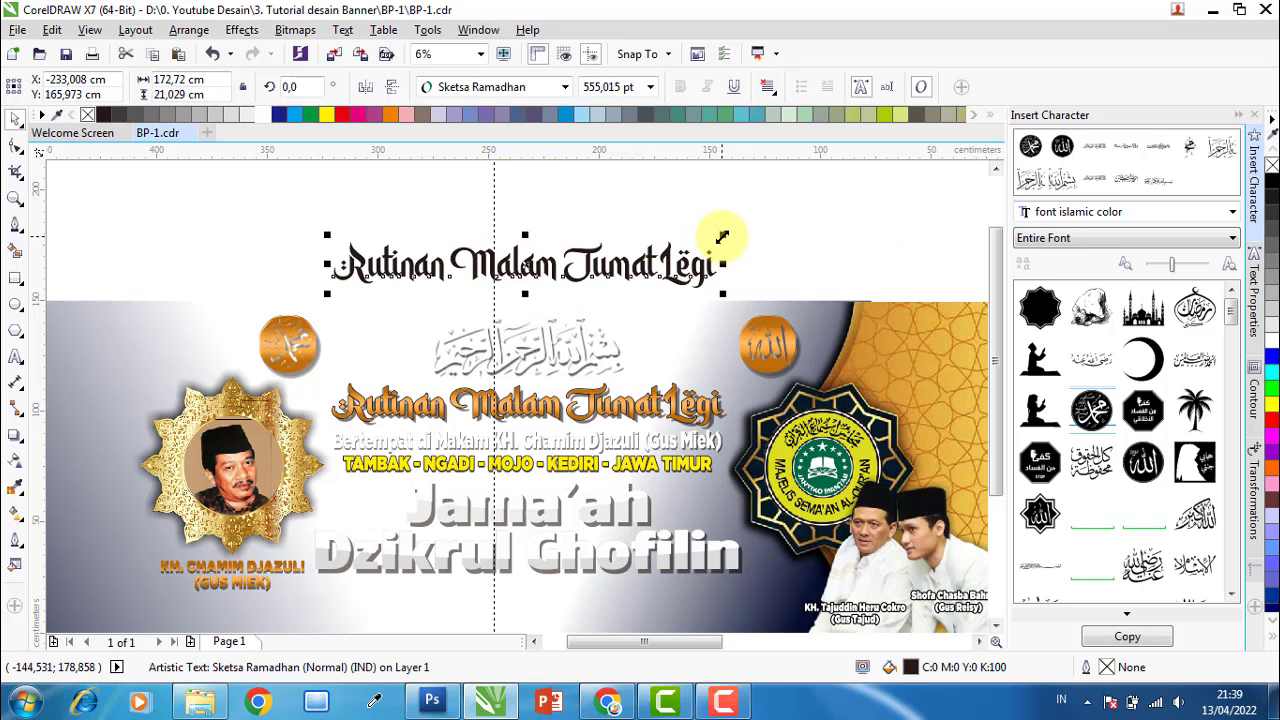
pyautogui.moveTo(722, 237); pyautogui.dragTo(729, 229)
# Move the title onto the dark blue banner between the portrait and the logo and fill it with white.
pyautogui.scroll(-2, 470, 258)
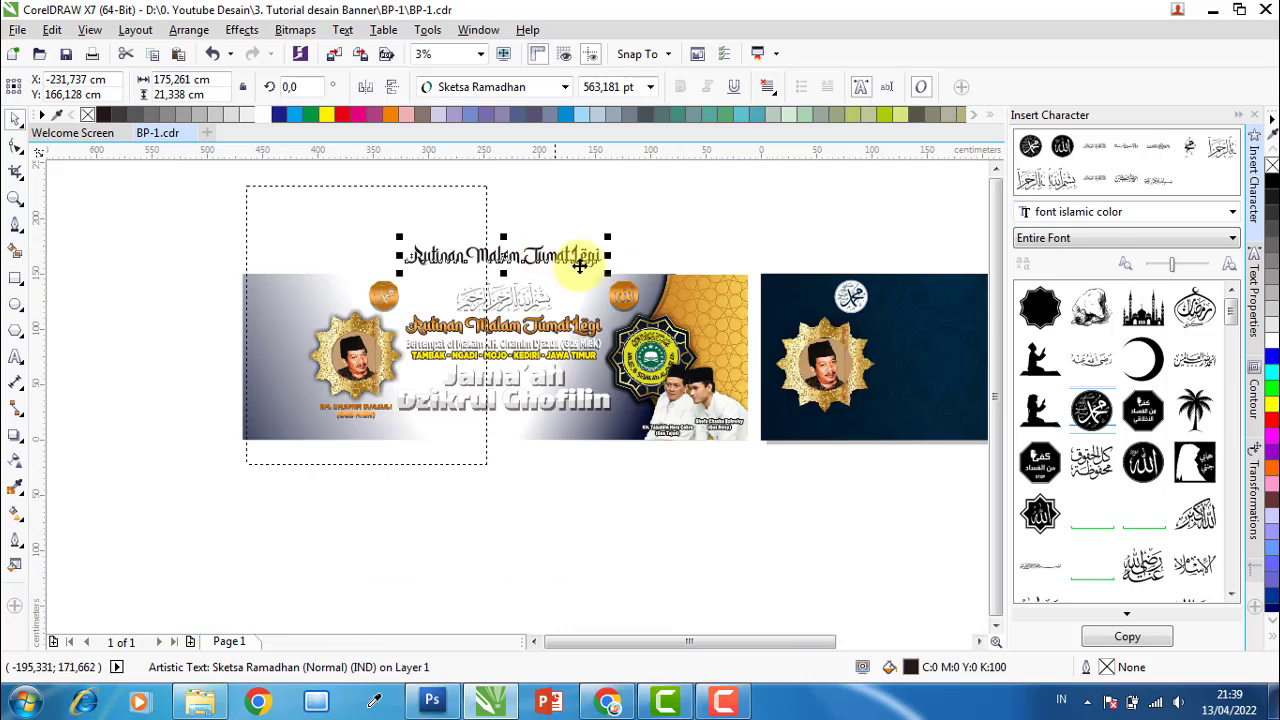
pyautogui.scroll(-1, 541, 258)
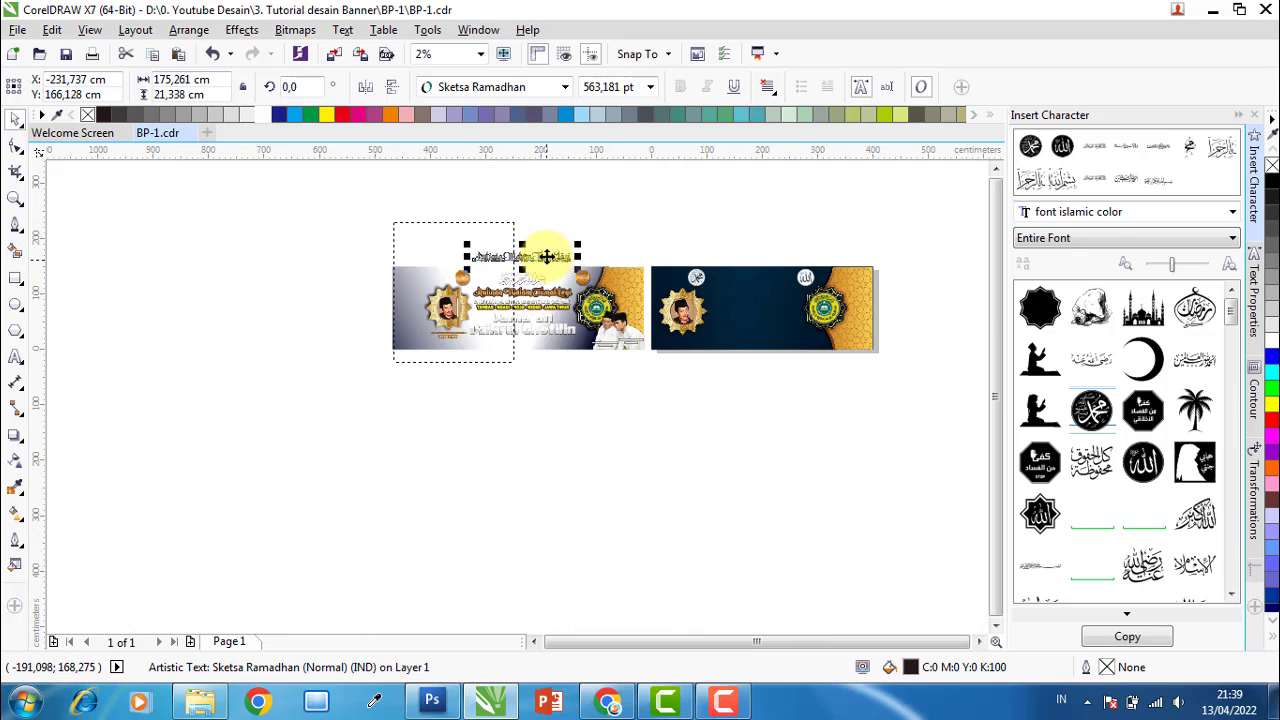
pyautogui.moveTo(534, 252); pyautogui.dragTo(781, 300)
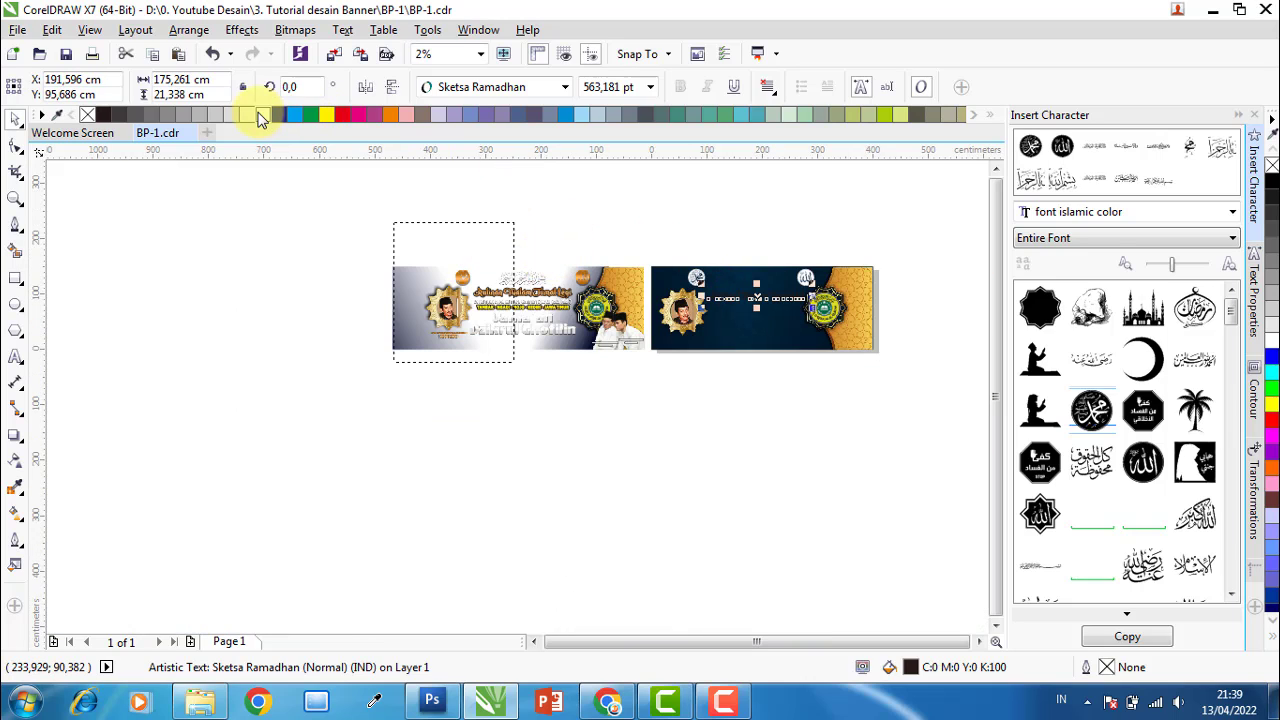
pyautogui.click(262, 114)
# Shrink the white title proportionally to about 166 cm wide and centre it horizontally on the dark blue background.
pyautogui.scroll(3, 837, 294)
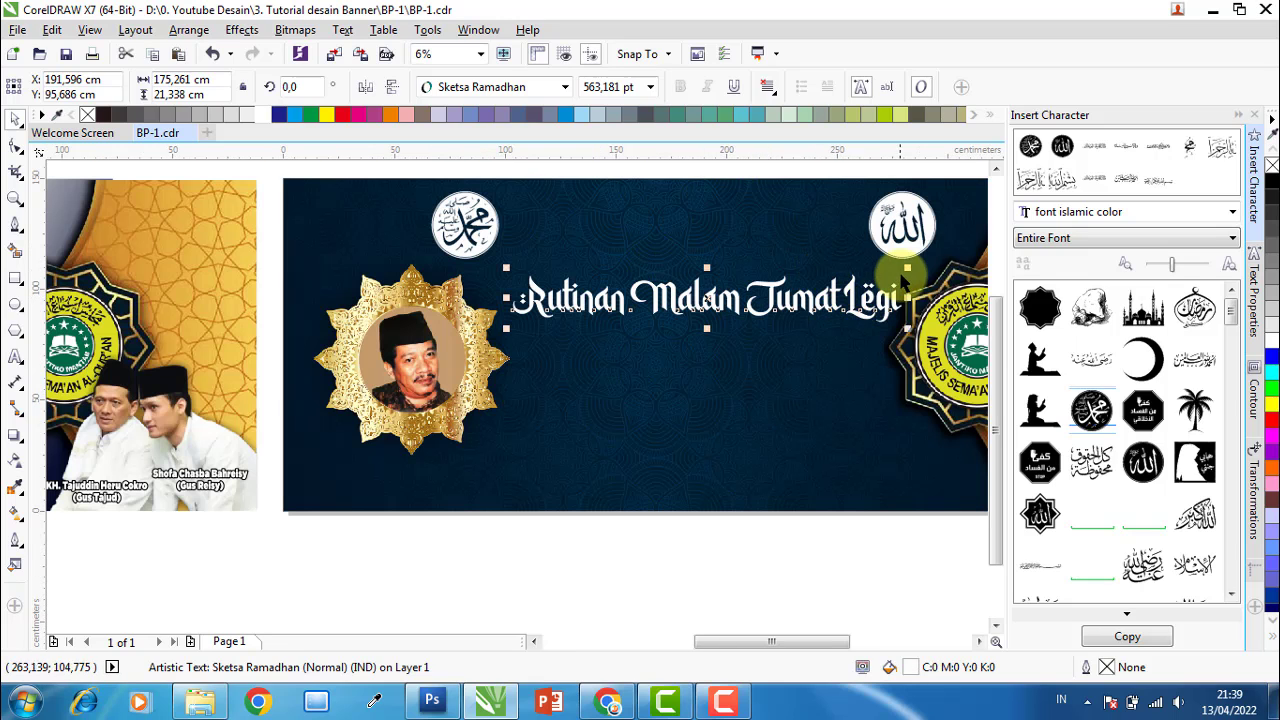
pyautogui.moveTo(903, 272); pyautogui.dragTo(857, 271)
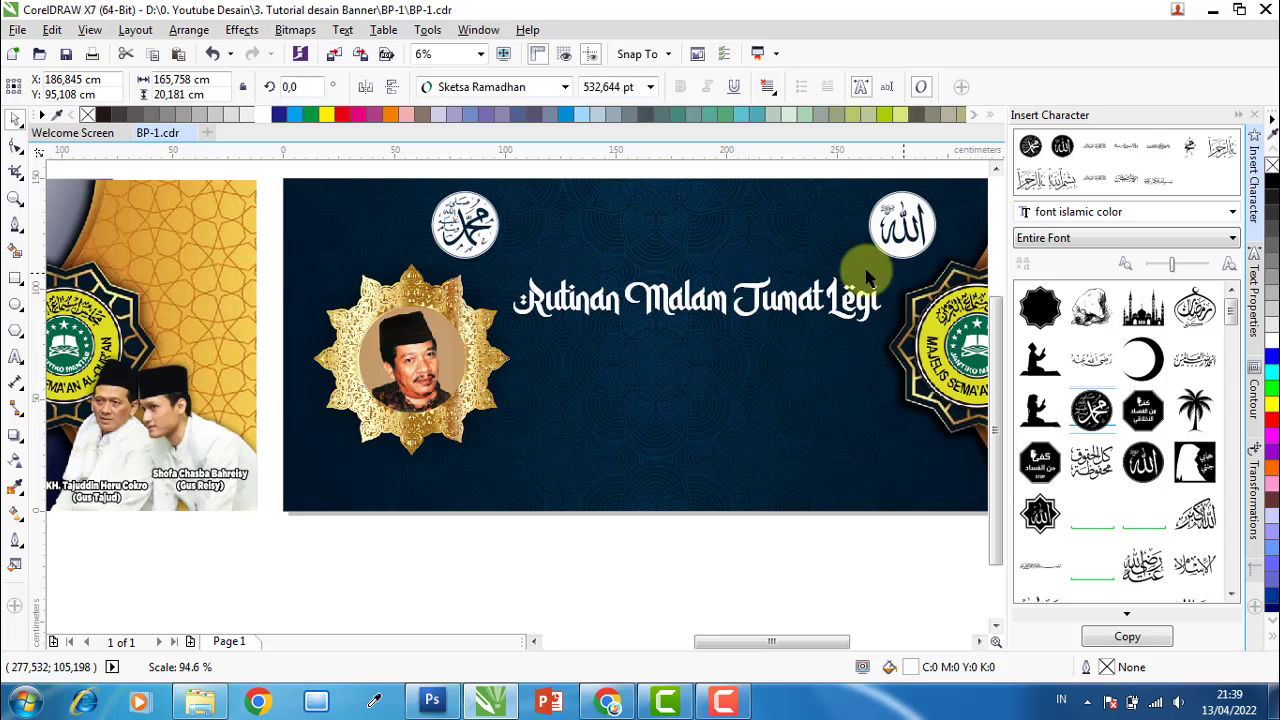
pyautogui.keyDown('shift'); pyautogui.click(740, 229); pyautogui.keyUp('shift')
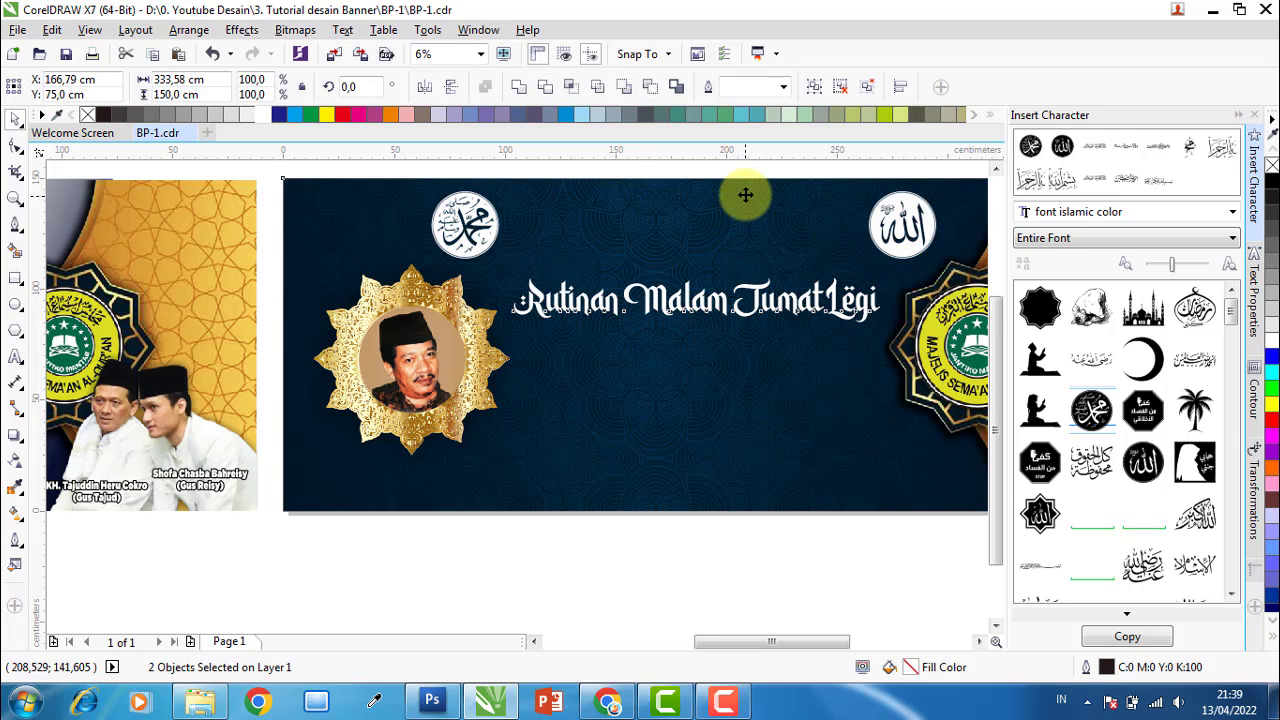
pyautogui.press('c')
pyautogui.press('Escape')
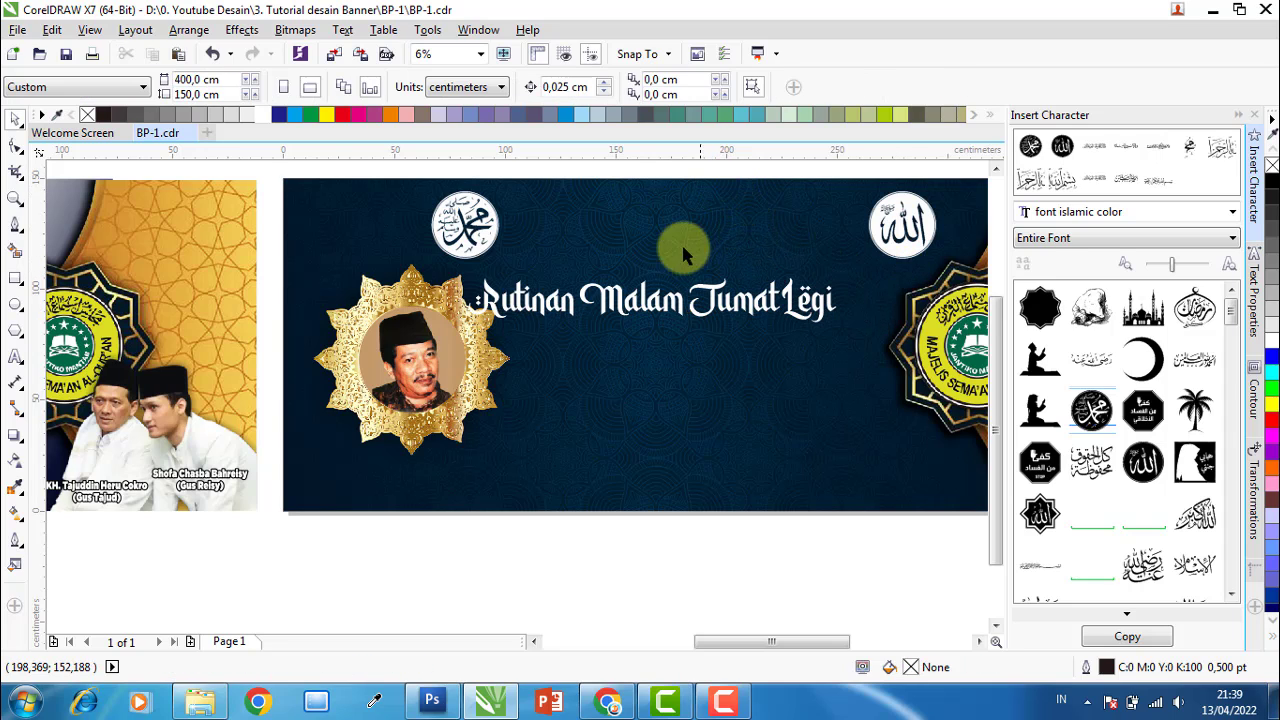
# Group the dark blue background with the gold patterned background into one full-width banner background.
pyautogui.click(678, 302)
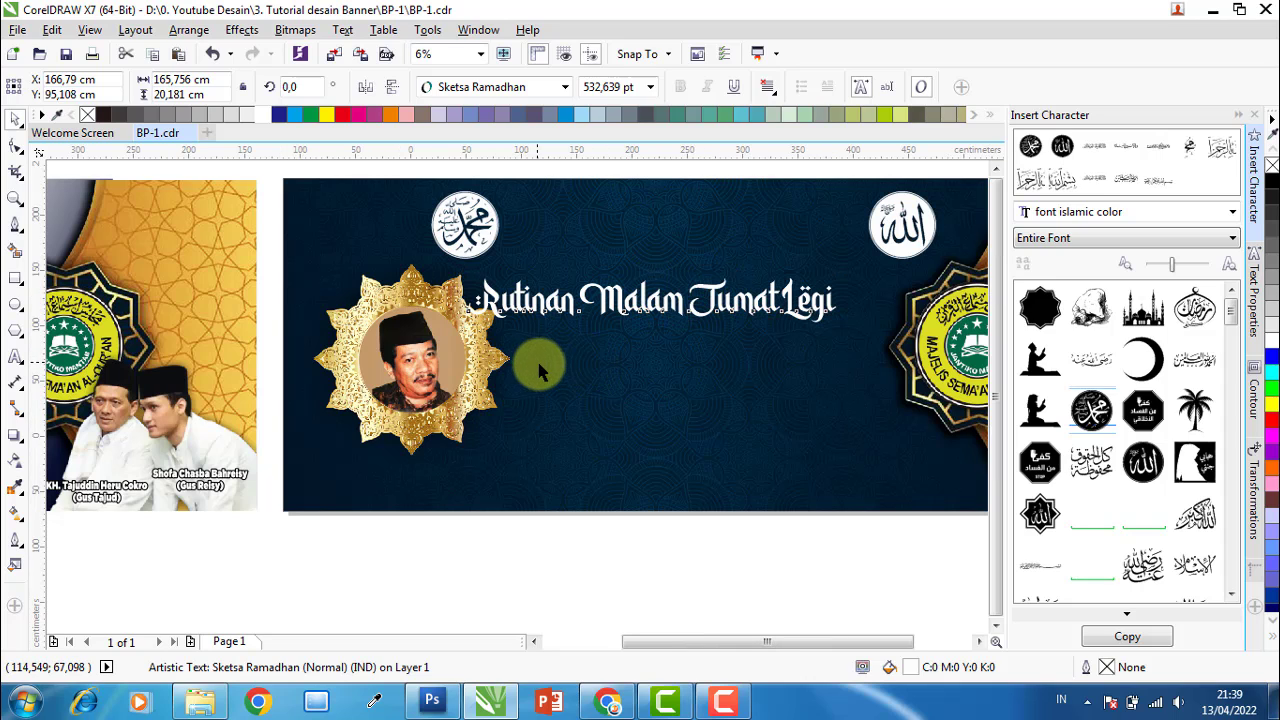
pyautogui.scroll(-2, 542, 365)
pyautogui.click(603, 425)
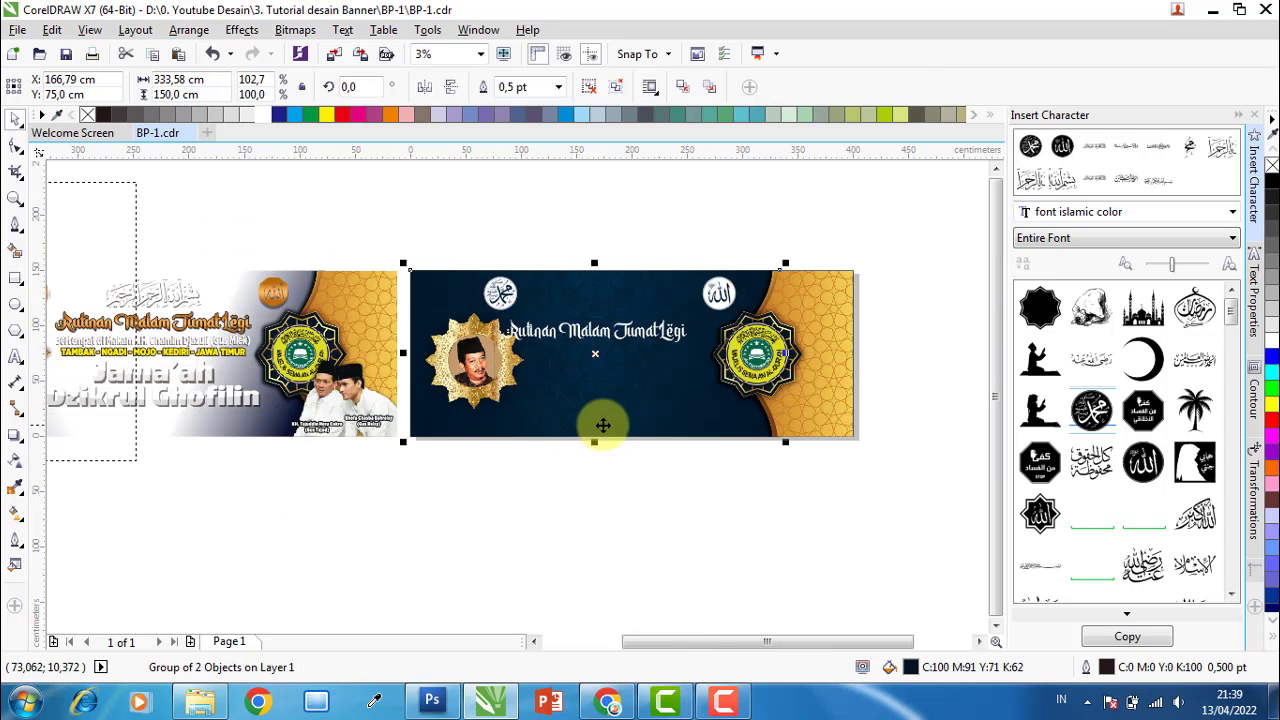
pyautogui.keyDown('shift'); pyautogui.click(827, 390); pyautogui.keyUp('shift')
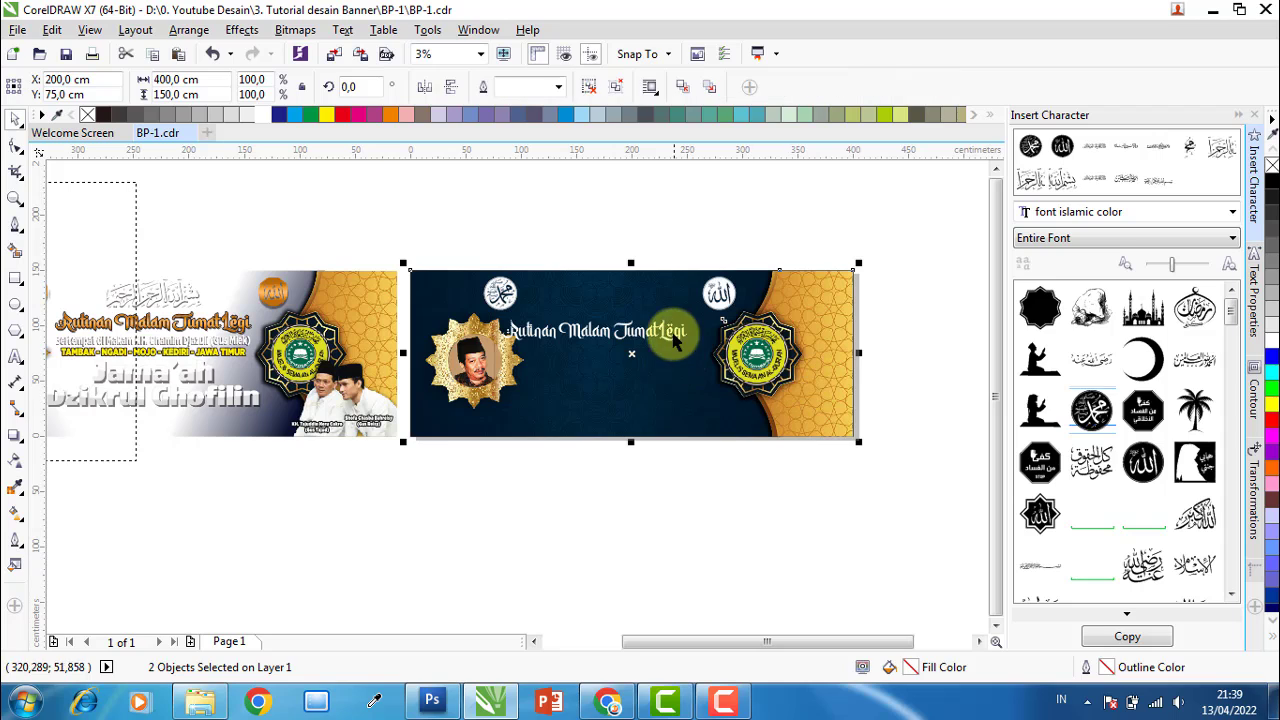
pyautogui.hotkey('ctrl', 'g')
# Centre the white title horizontally on the grouped banner background.
pyautogui.click(622, 330)
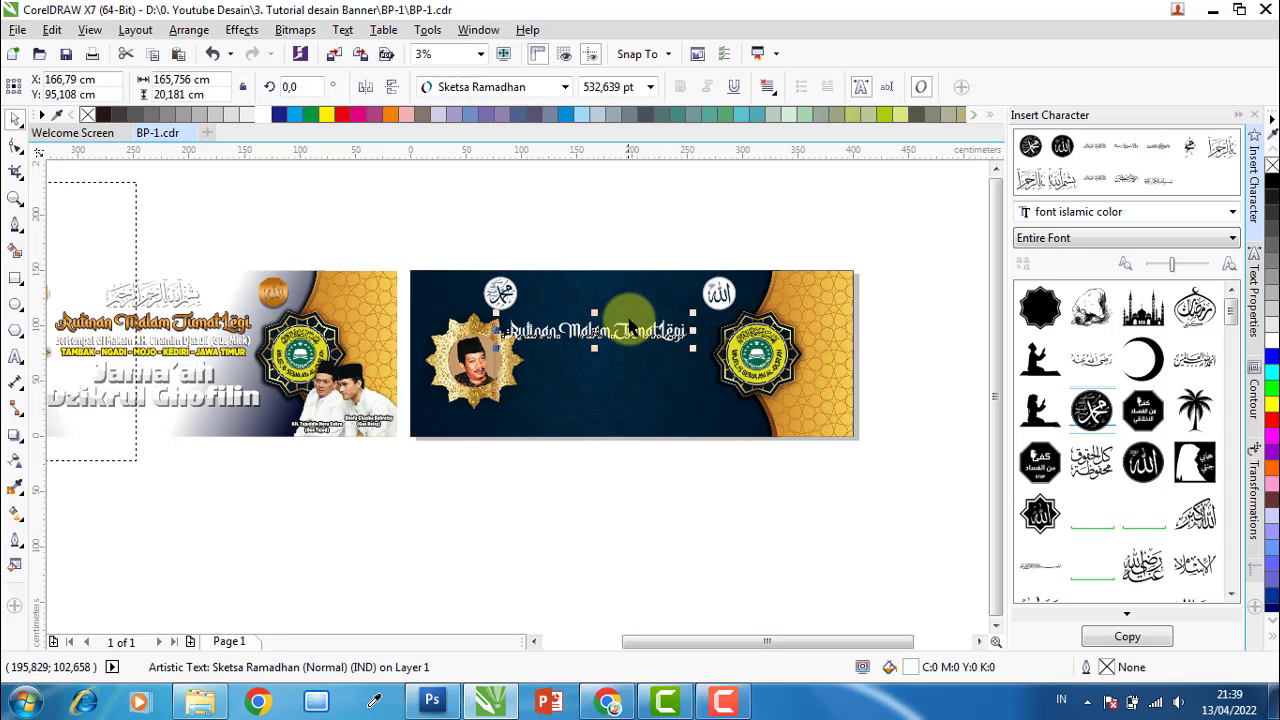
pyautogui.keyDown('shift'); pyautogui.click(640, 297); pyautogui.keyUp('shift')
pyautogui.press('c')
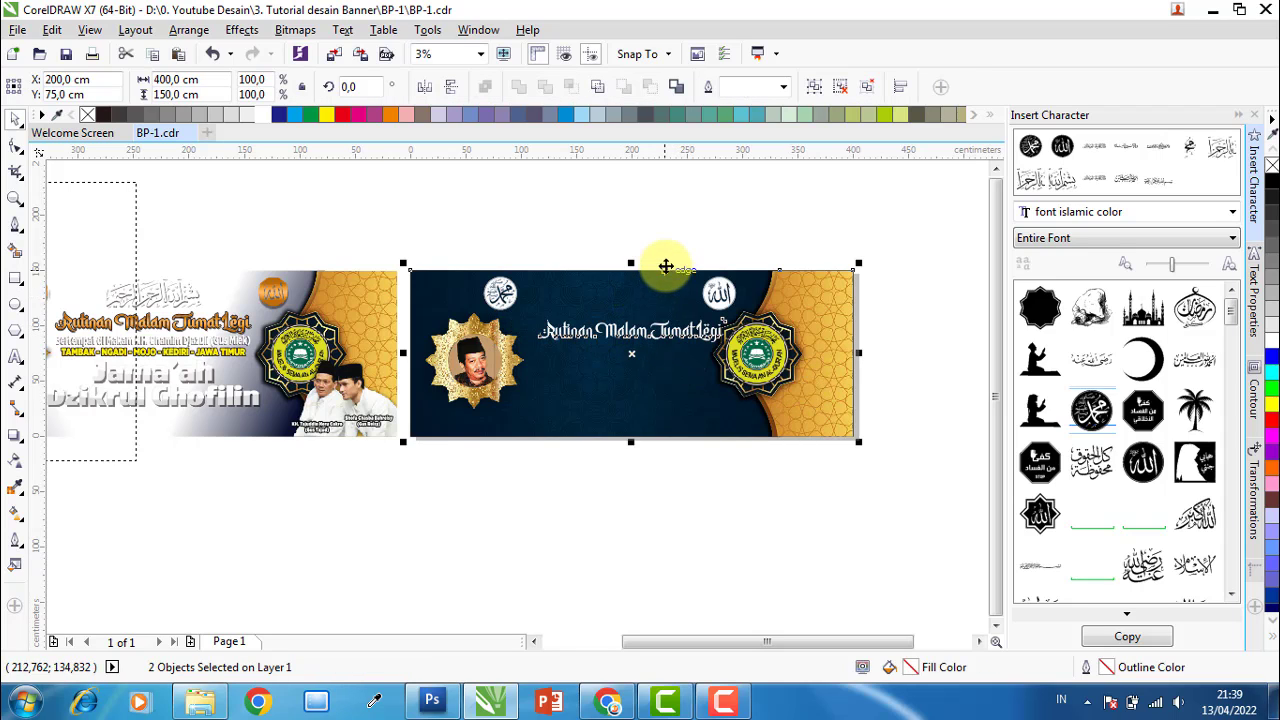
pyautogui.press('Escape')
# Shift the white title left into the gap between the gold portrait frame and the round logo.
pyautogui.scroll(1, 640, 345)
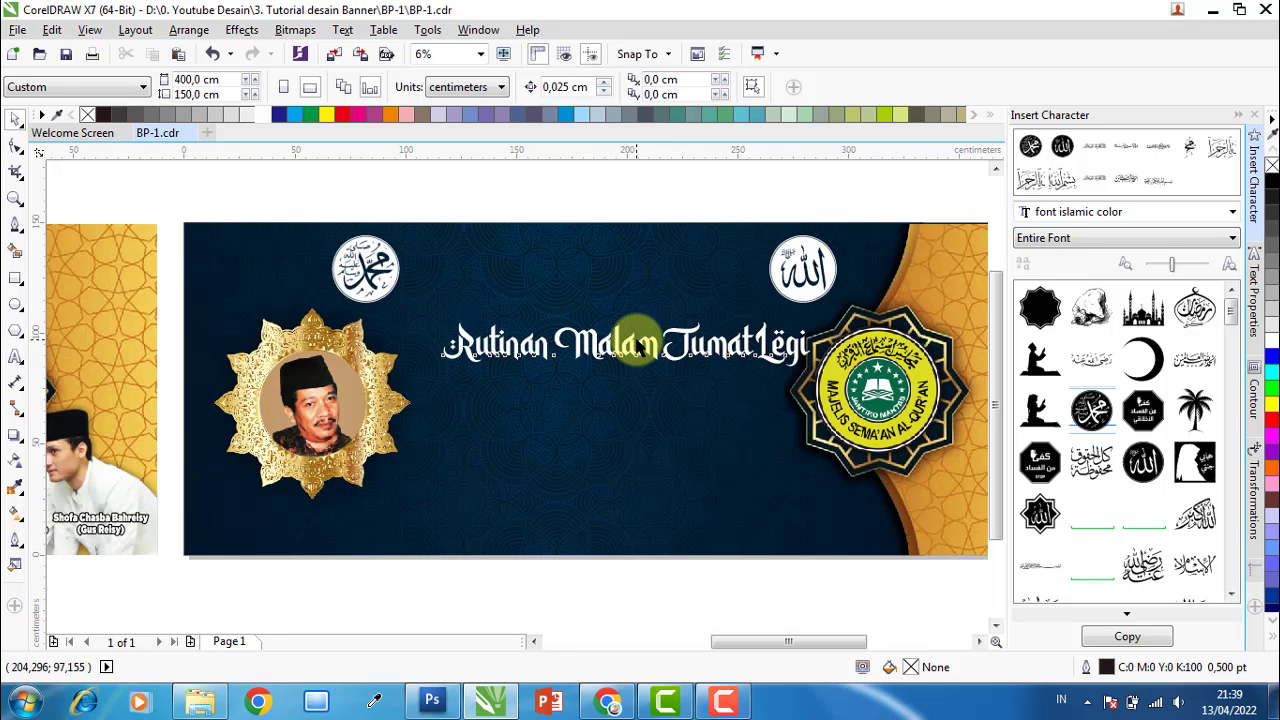
pyautogui.moveTo(632, 332); pyautogui.dragTo(601, 342)
pyautogui.press('Escape')
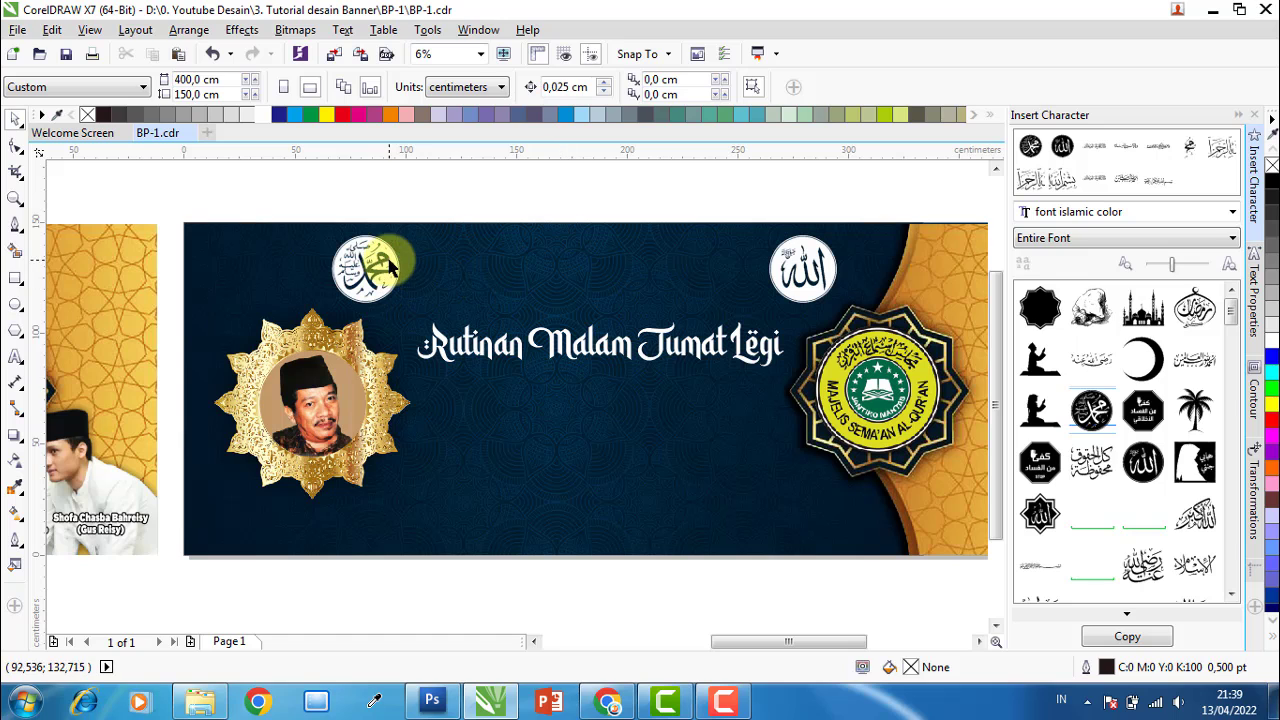
# Move the Allah glyph right at the same height, to about X 292 cm above the logo.
pyautogui.click(808, 249)
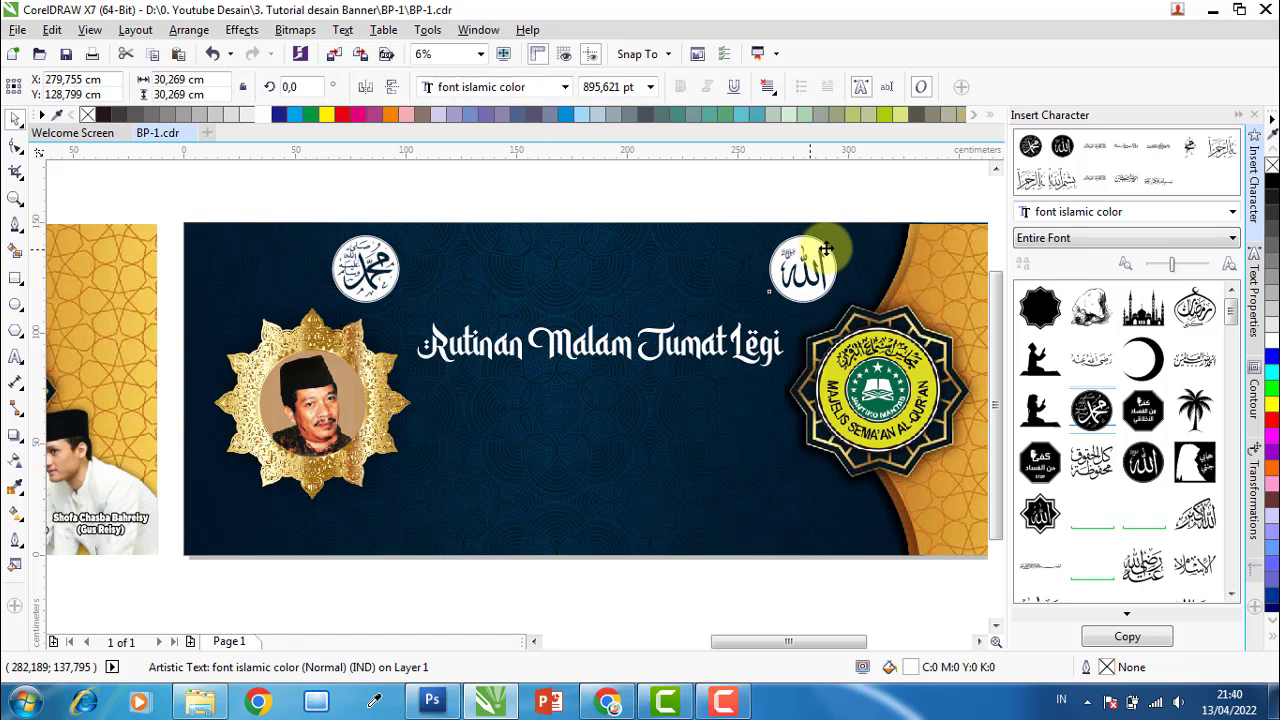
pyautogui.moveTo(826, 249); pyautogui.dragTo(848, 249)
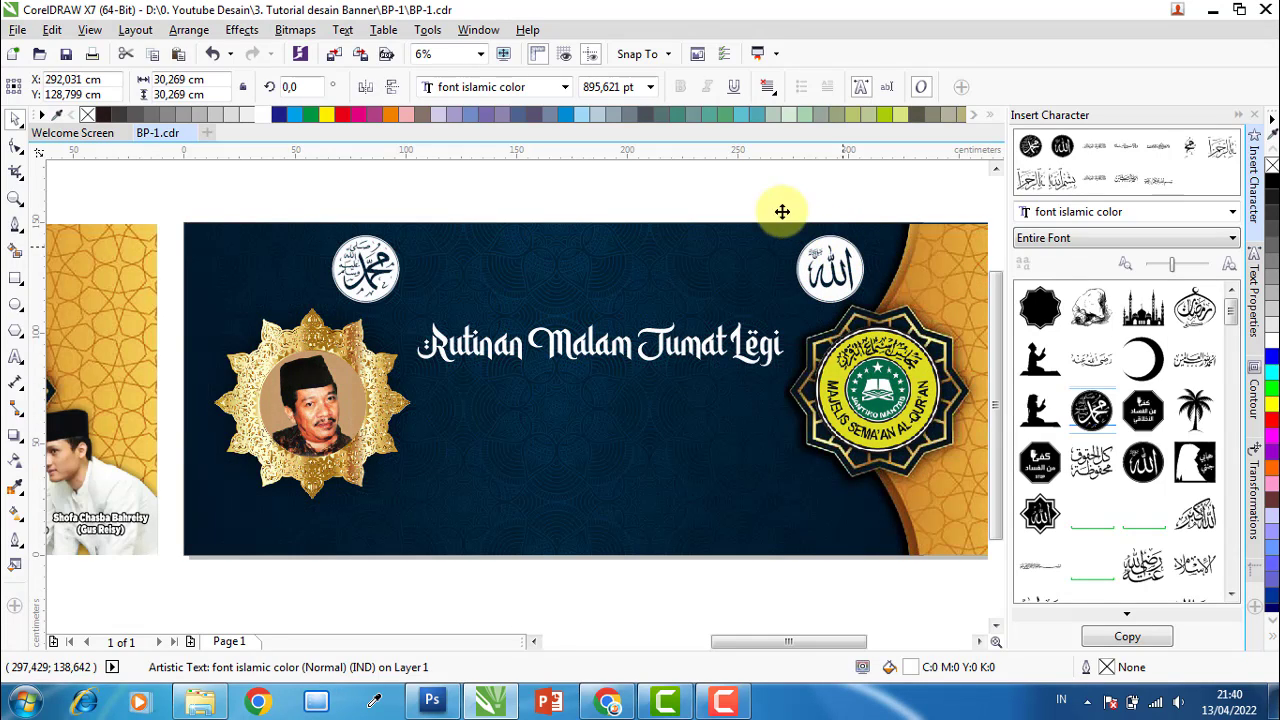
pyautogui.press('Escape')
# Insert the Basmala calligraphy glyph from the Baasem font onto the dark blue banner above the title and fill it white.
pyautogui.scroll(-1, 503, 306)
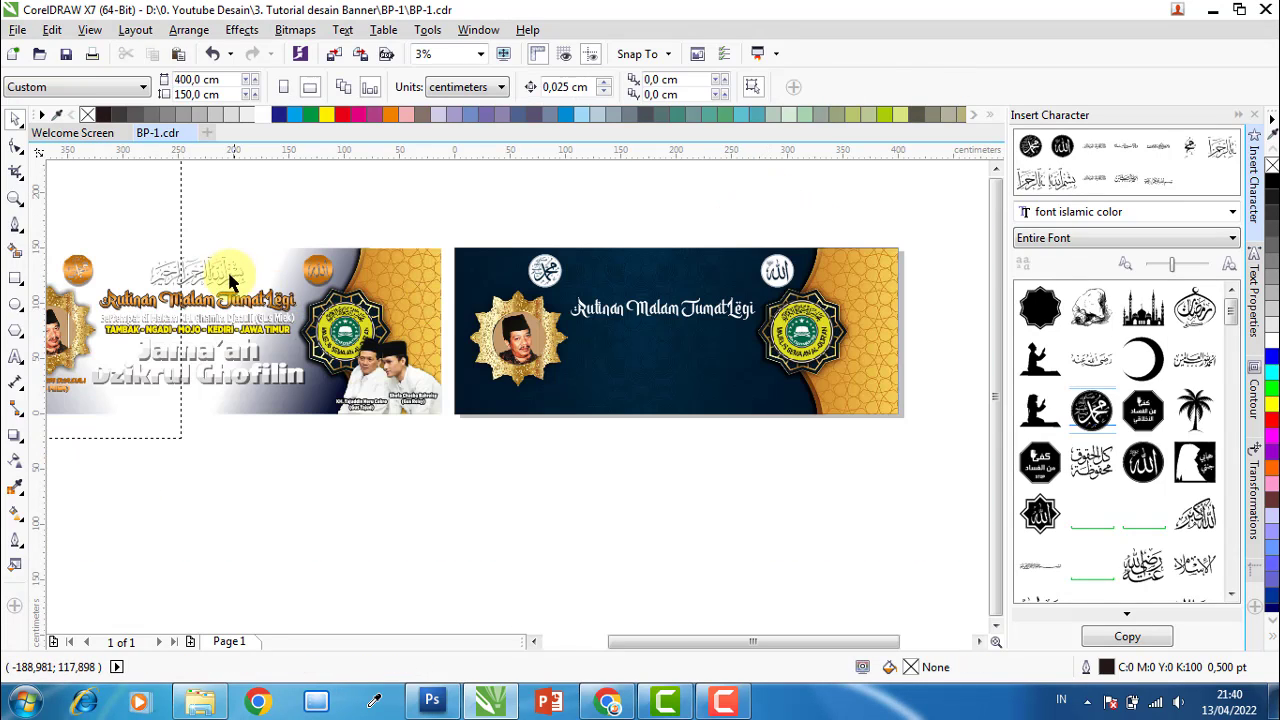
pyautogui.click(229, 277)
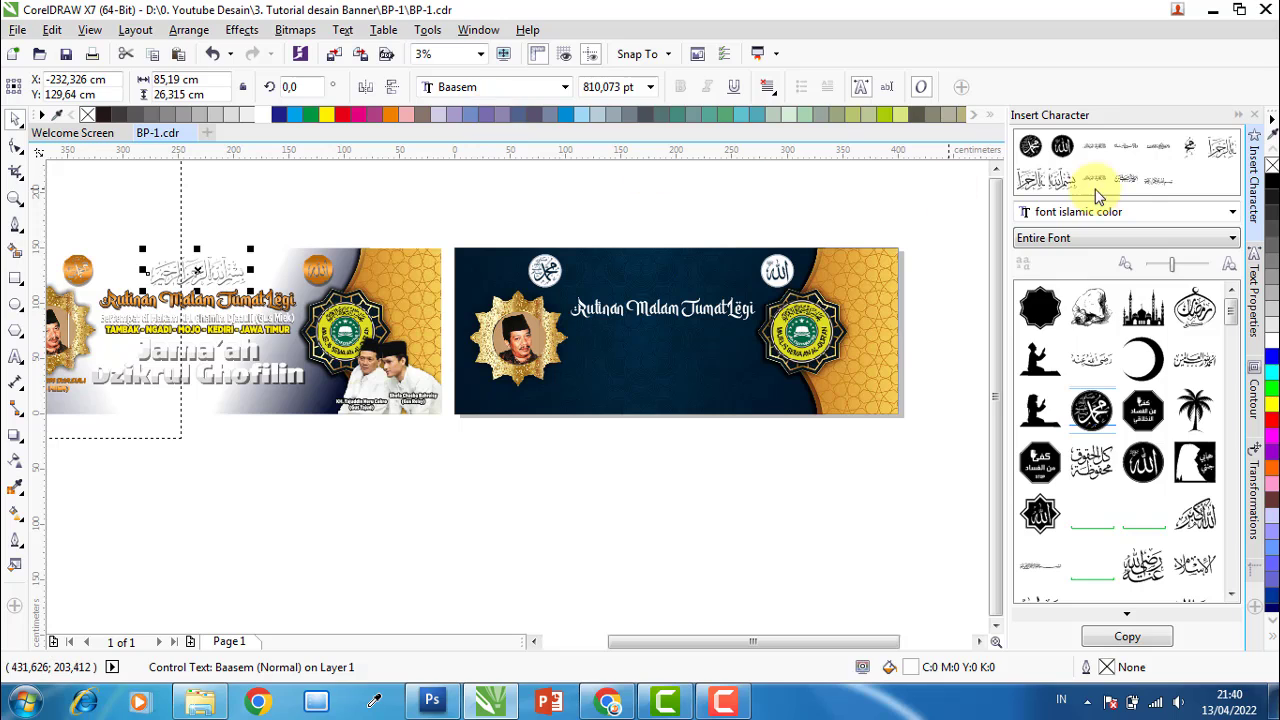
pyautogui.click(1128, 211)
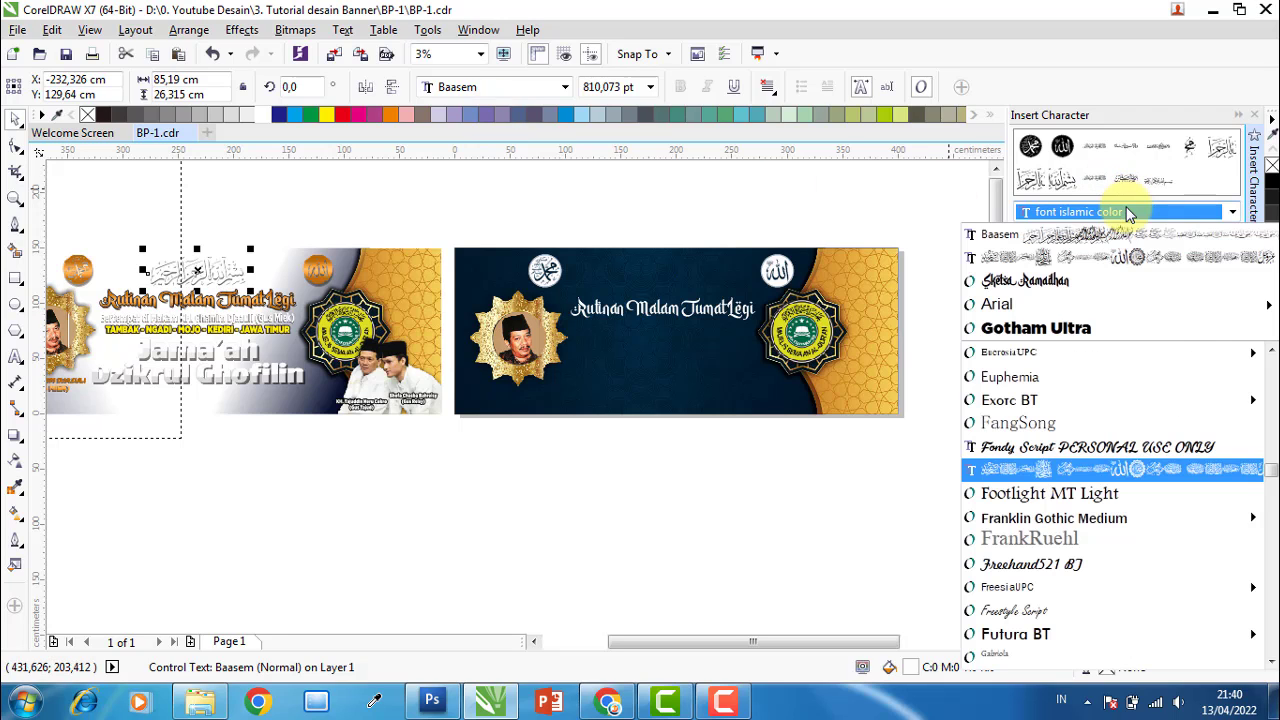
pyautogui.click(1074, 233)
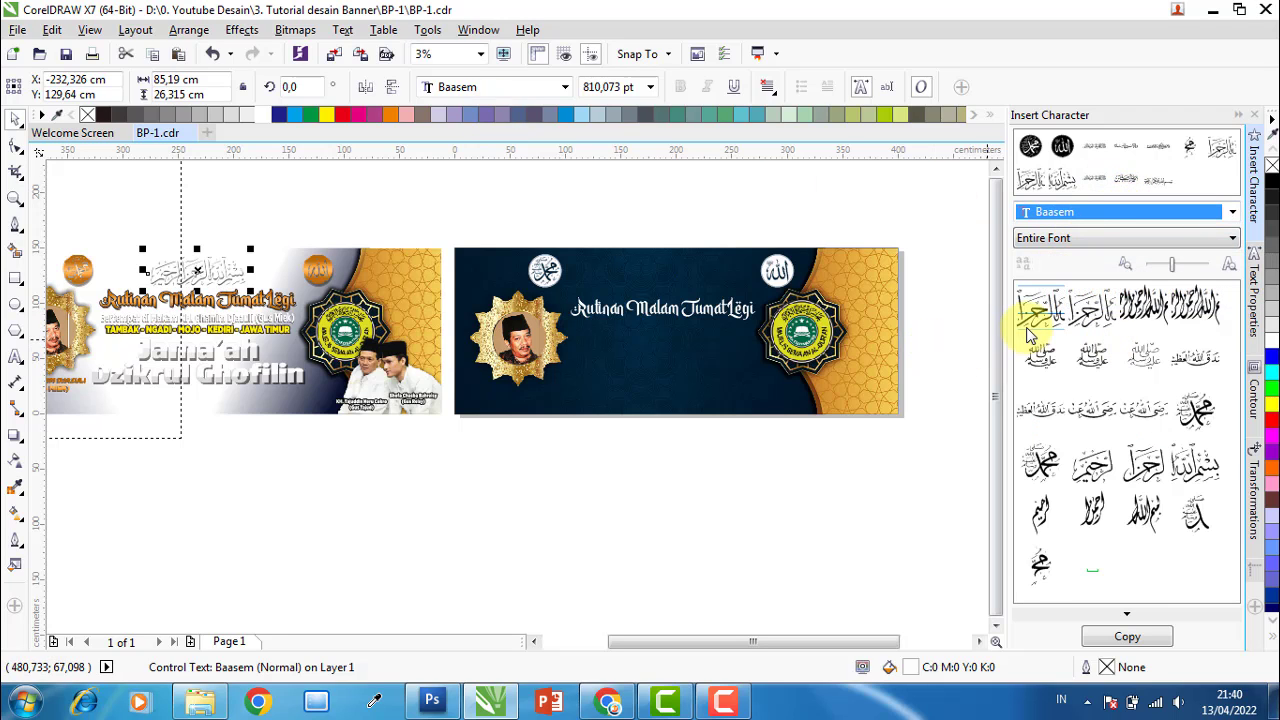
pyautogui.moveTo(1038, 322); pyautogui.dragTo(758, 241)
pyautogui.click(258, 115)
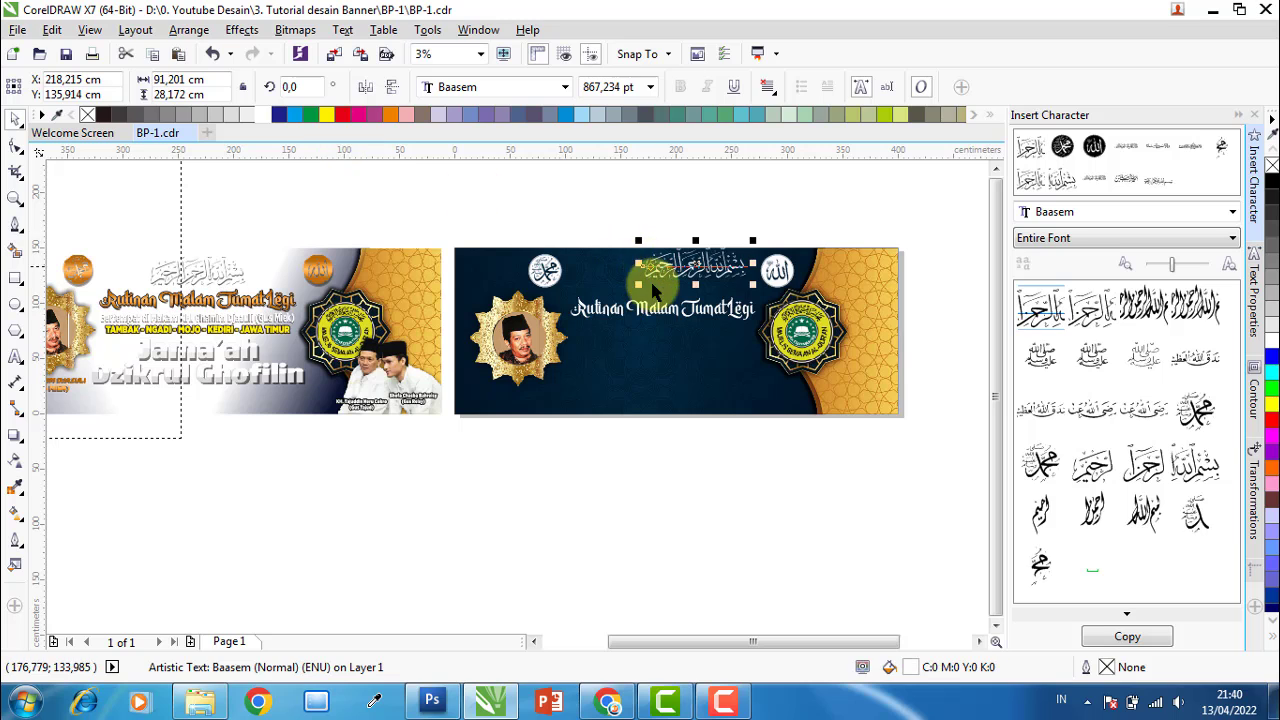
# Enlarge the Basmala to about 107 cm wide and centre it horizontally on the white title.
pyautogui.moveTo(640, 285)
pyautogui.mouseDown()
pyautogui.moveTo(610, 294)
pyautogui.moveTo(690, 271)
pyautogui.moveTo(655, 283)
pyautogui.mouseUp()
pyautogui.scroll(2, 694, 271)
pyautogui.keyDown('shift'); pyautogui.click(662, 345); pyautogui.keyUp('shift')
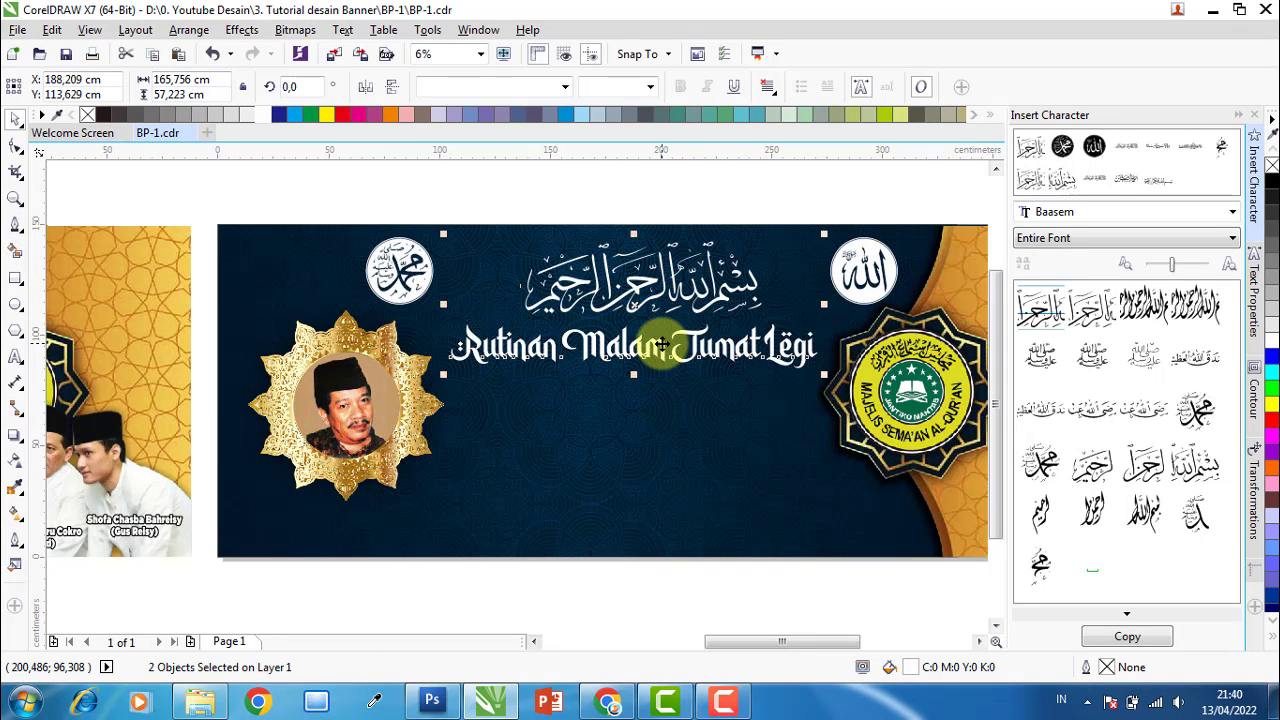
pyautogui.click(731, 206)
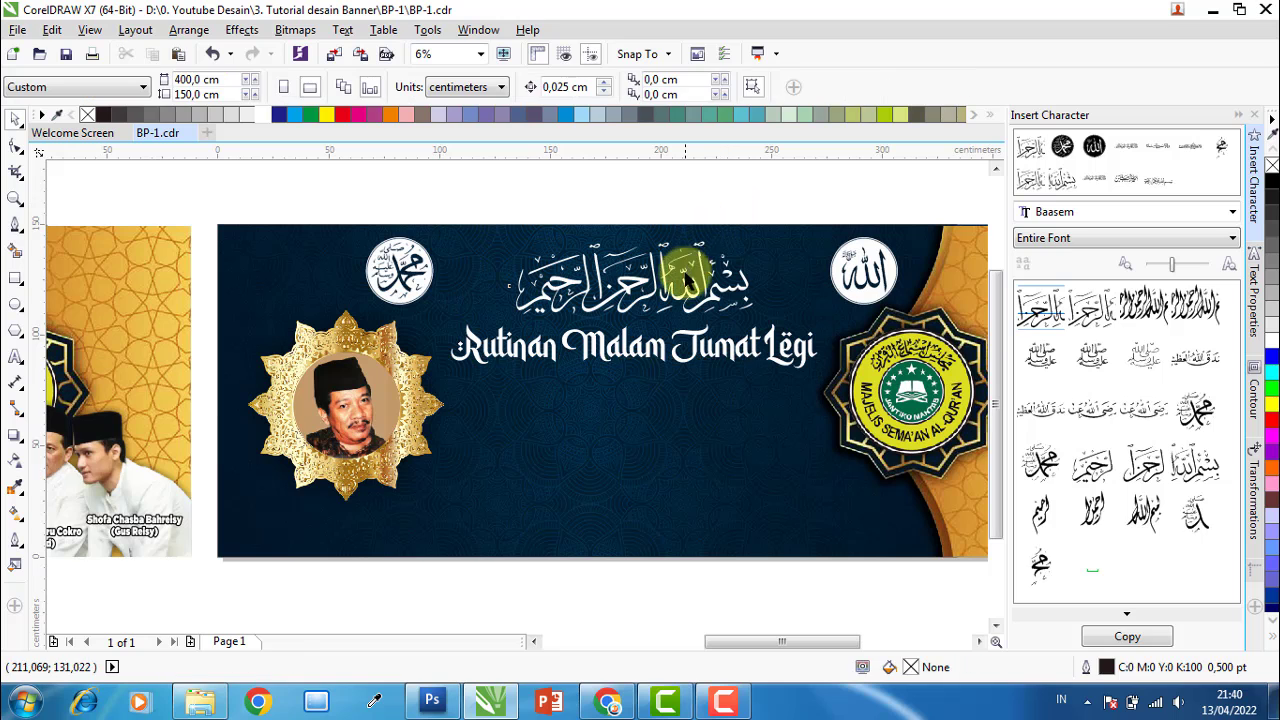
# Move the venue lines and the "Jama'ah Dzikrul Ghofilin" text from the reference banner onto the new banner at the same height, to about X 184 cm.
pyautogui.scroll(-2, 764, 279)
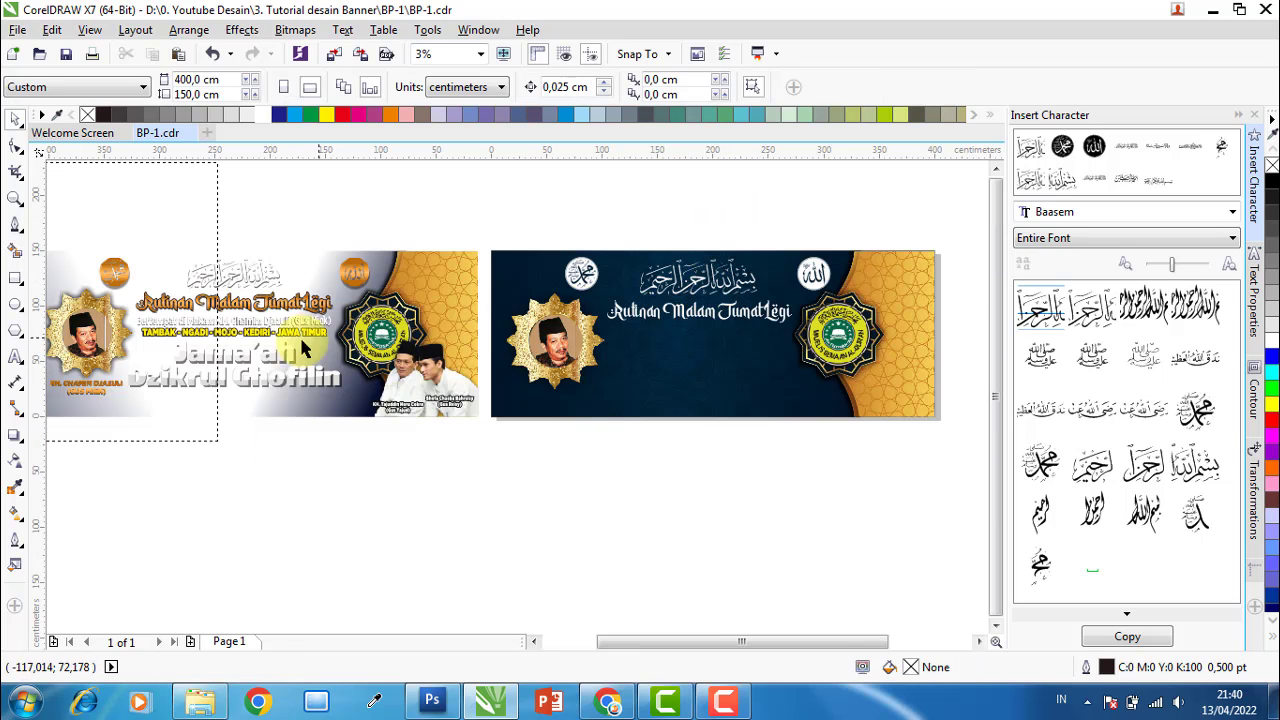
pyautogui.scroll(2, 176, 352)
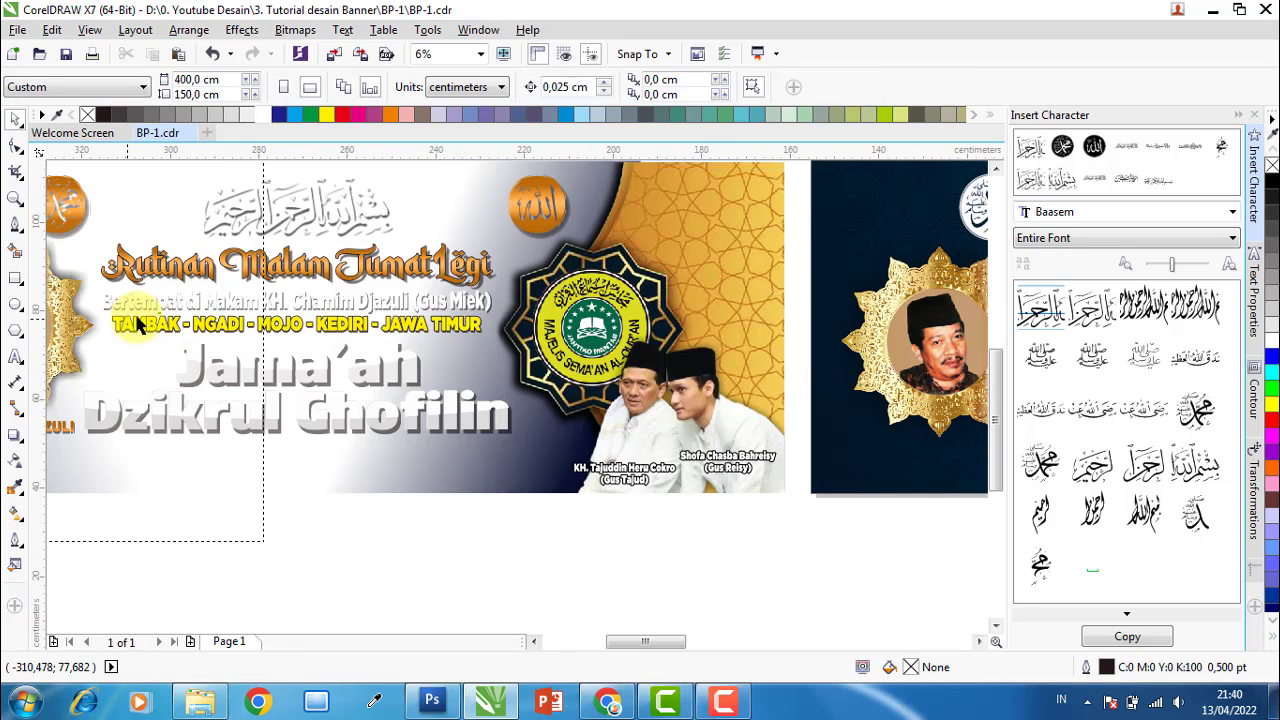
pyautogui.scroll(2, 152, 300)
pyautogui.click(167, 289)
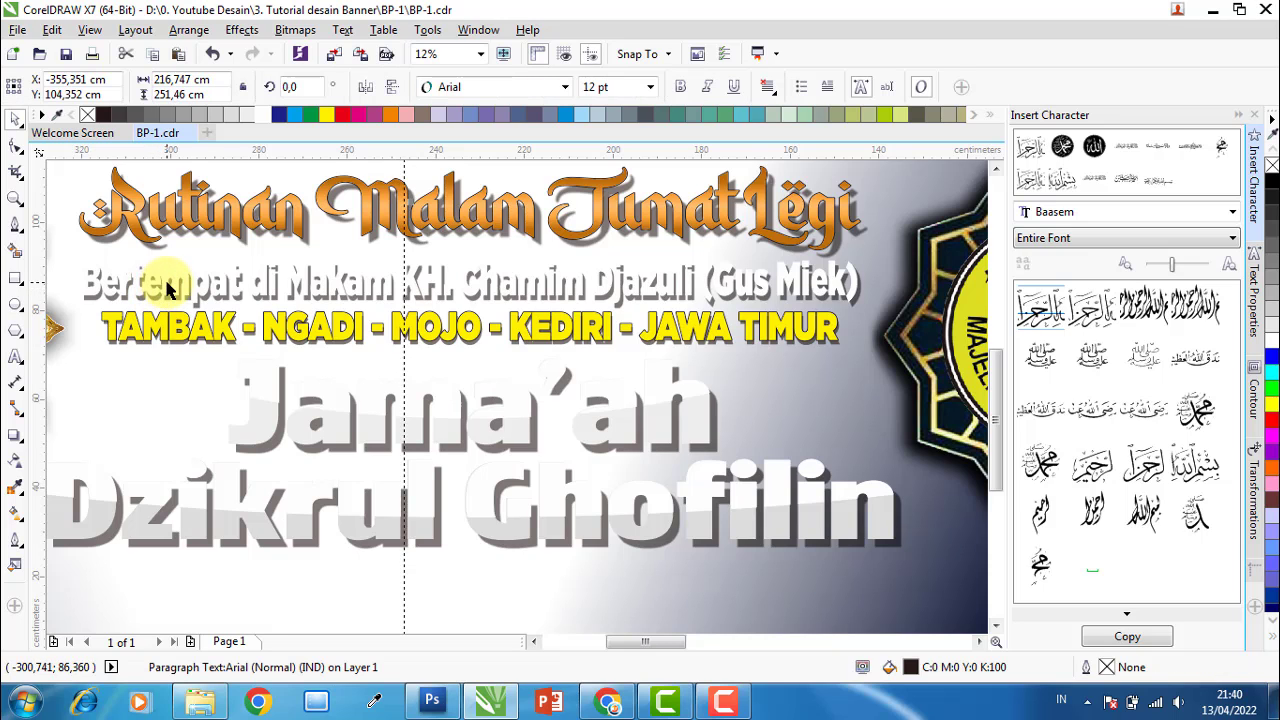
pyautogui.scroll(-1, 157, 289)
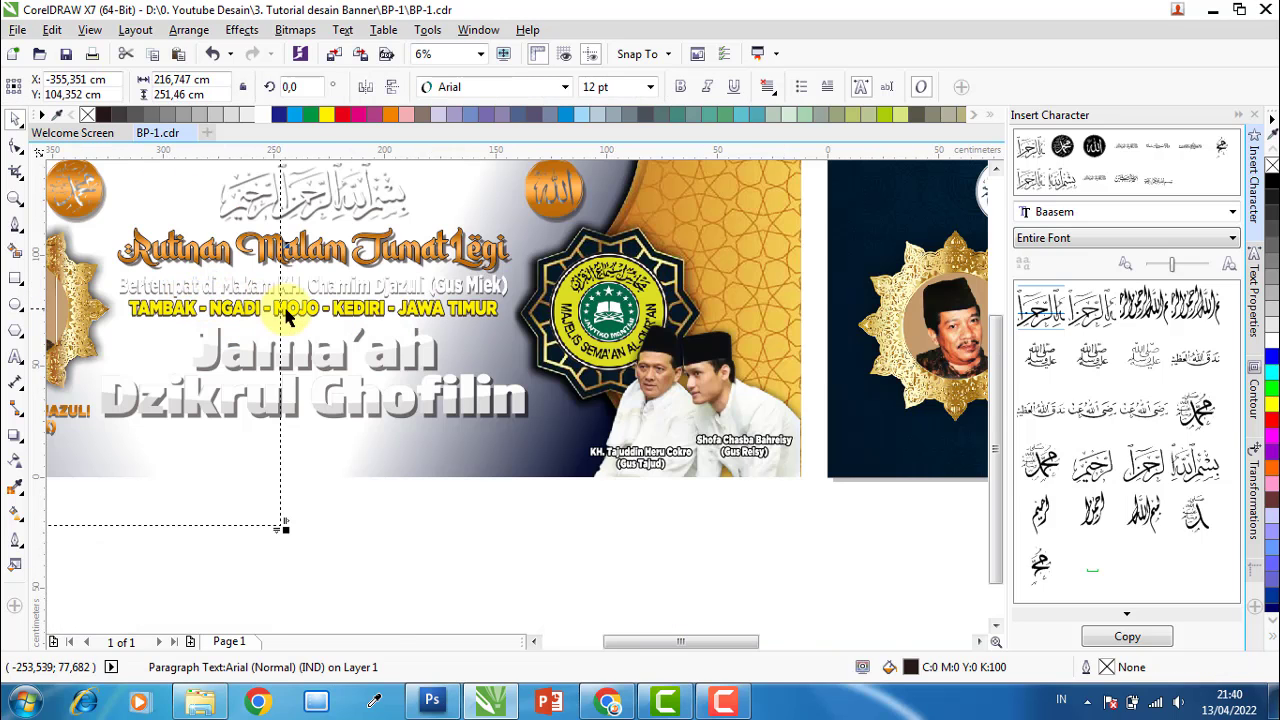
pyautogui.click(305, 312)
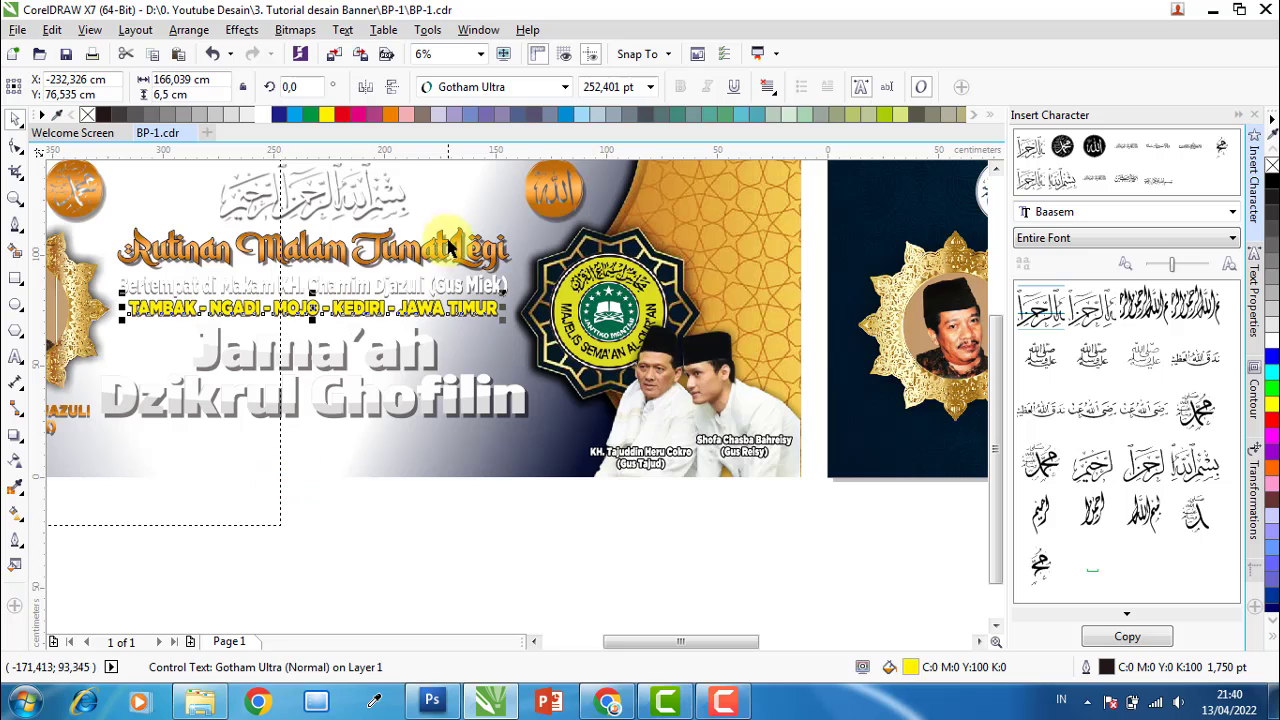
pyautogui.scroll(-1, 343, 335)
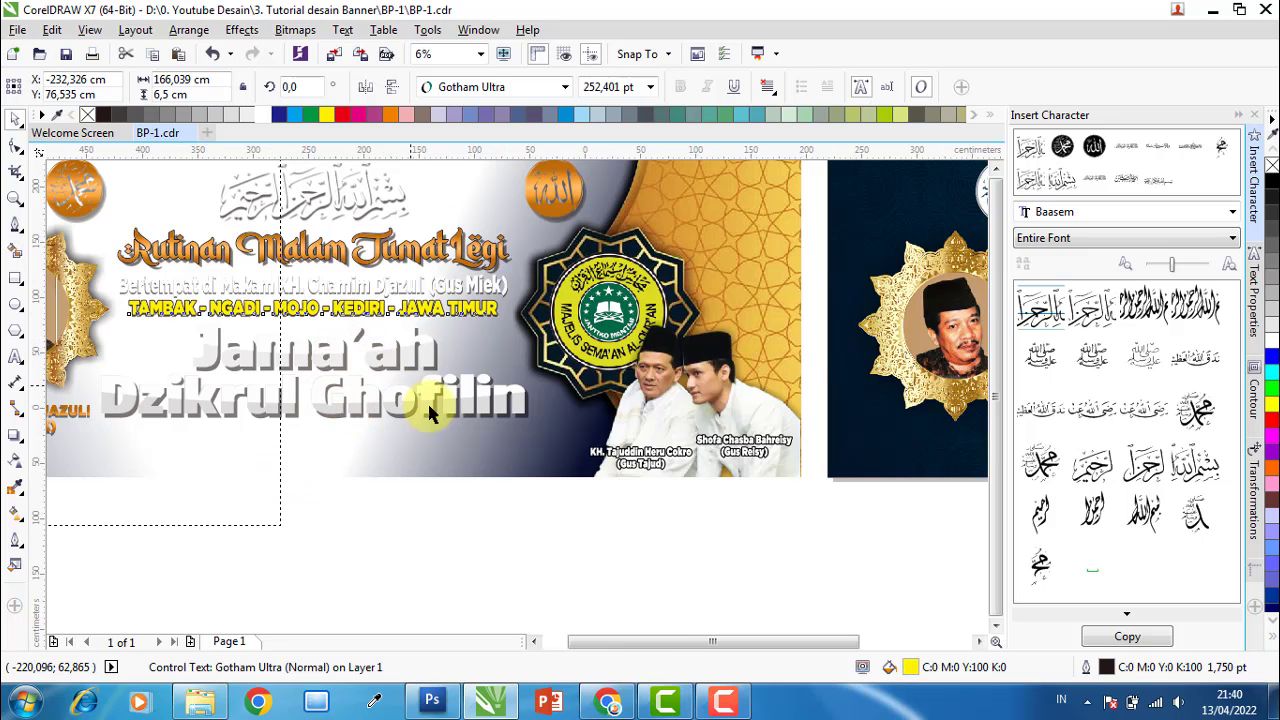
pyautogui.moveTo(452, 466); pyautogui.dragTo(213, 312)
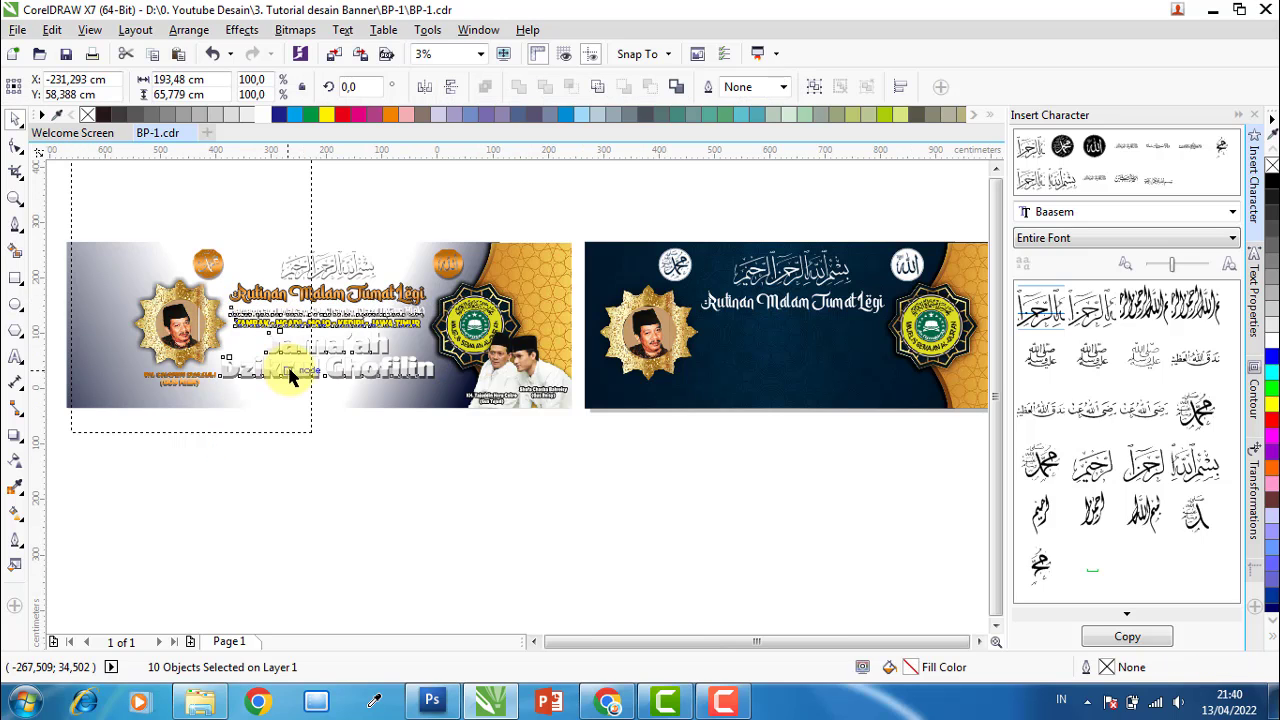
pyautogui.scroll(-2, 311, 360)
pyautogui.moveTo(311, 360); pyautogui.dragTo(562, 352)
pyautogui.scroll(3, 562, 352)
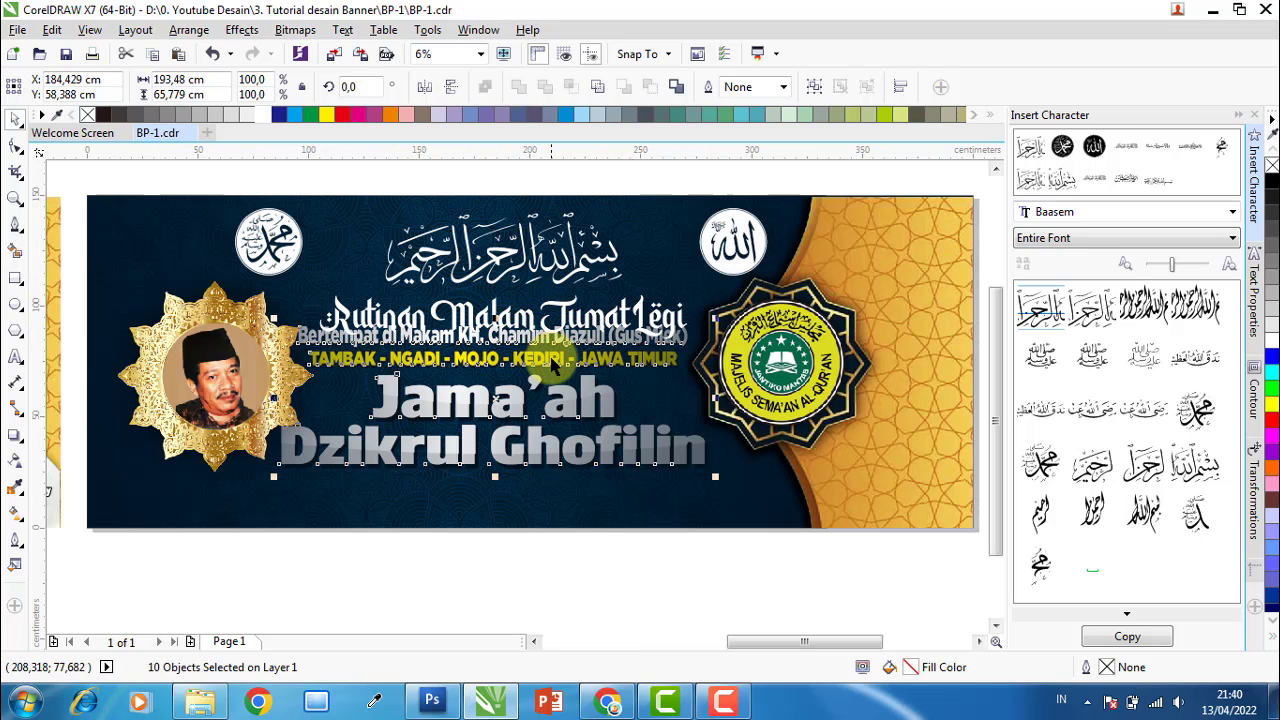
# Centre the venue lines and the "Jama'ah Dzikrul Ghofilin" text horizontally on the Basmala calligraphy.
pyautogui.click(520, 364)
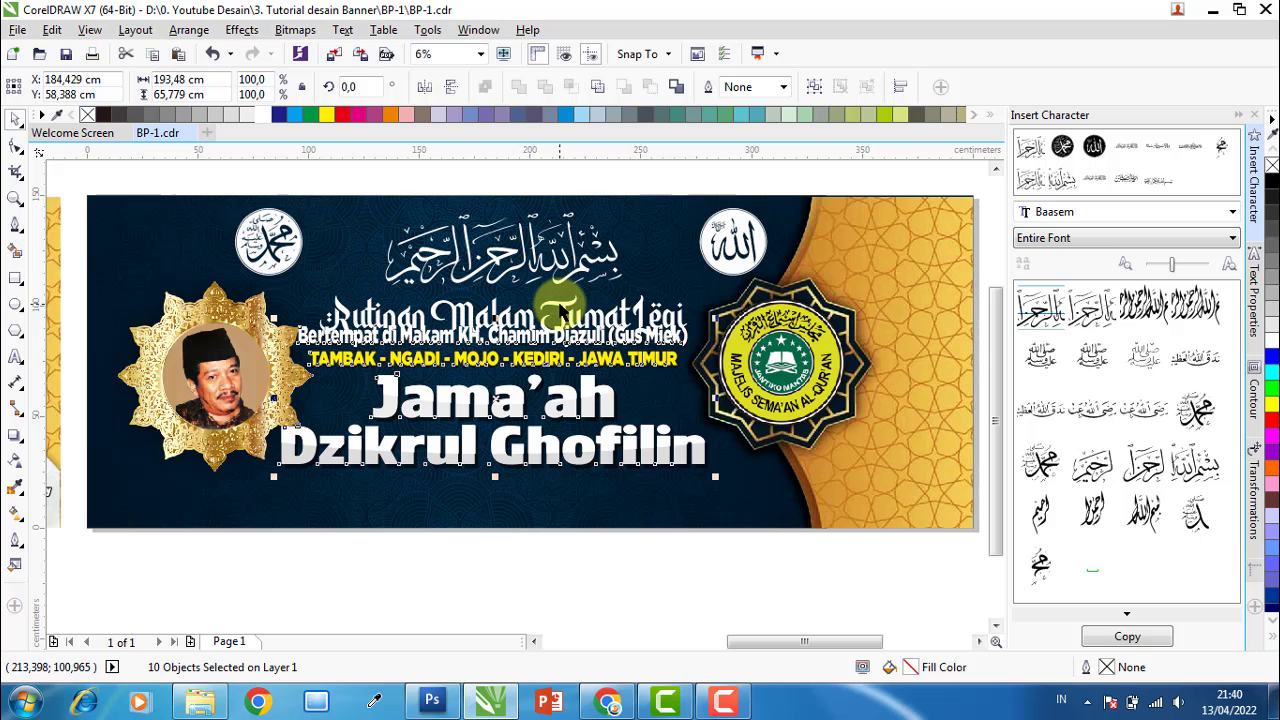
pyautogui.keyDown('shift'); pyautogui.click(559, 266); pyautogui.keyUp('shift')
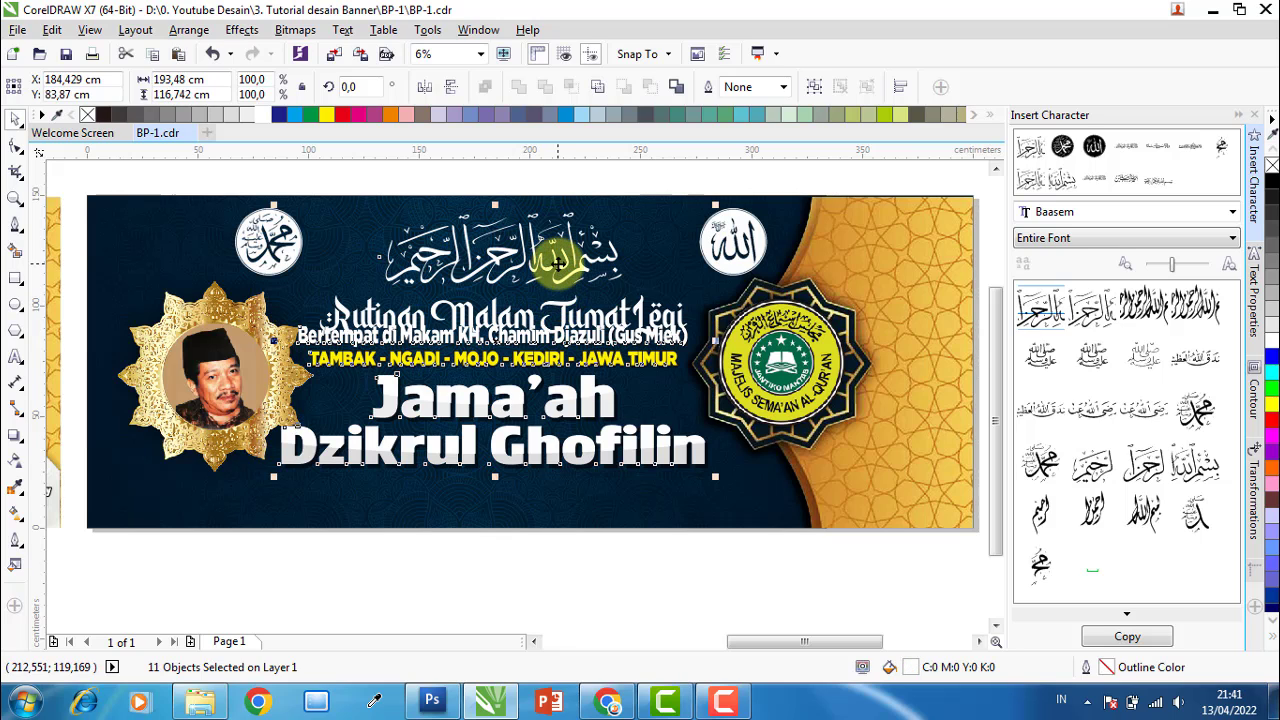
pyautogui.press('c')
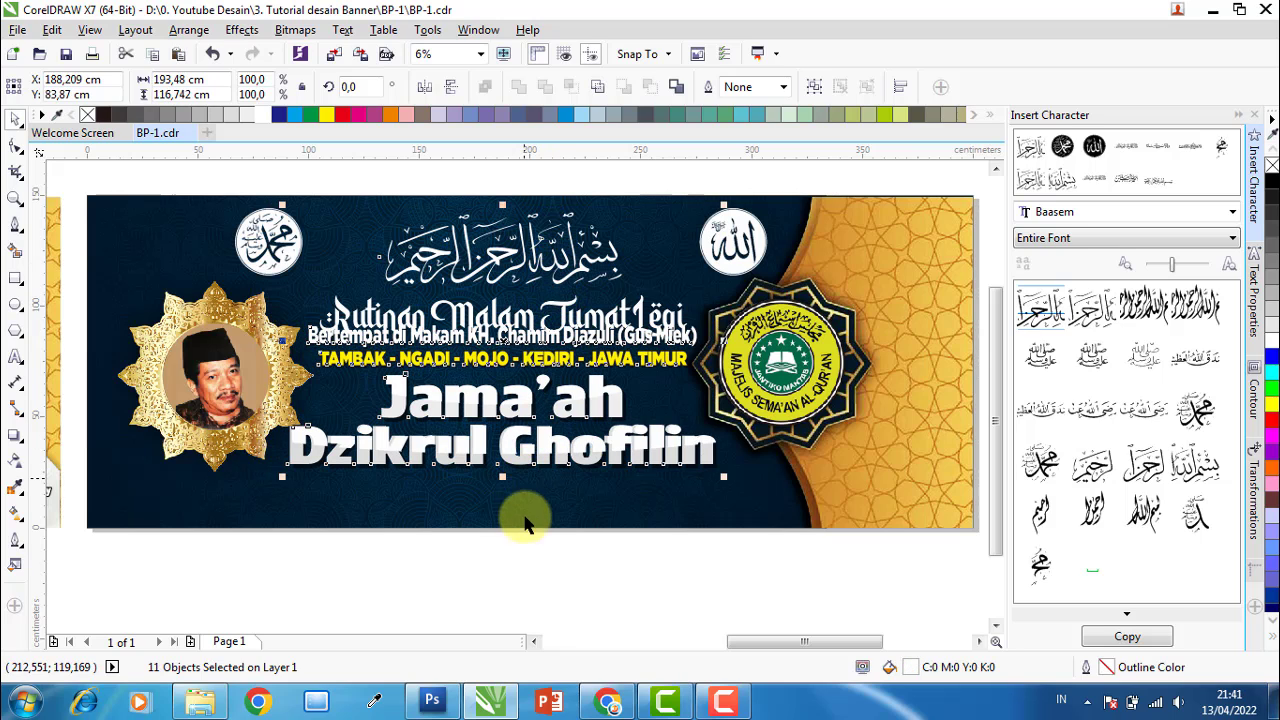
pyautogui.click(523, 586)
# Move the "Rutinan Malam Jumat Lëgi" title straight up to about Y 102 cm, clear of the venue line.
pyautogui.click(507, 302)
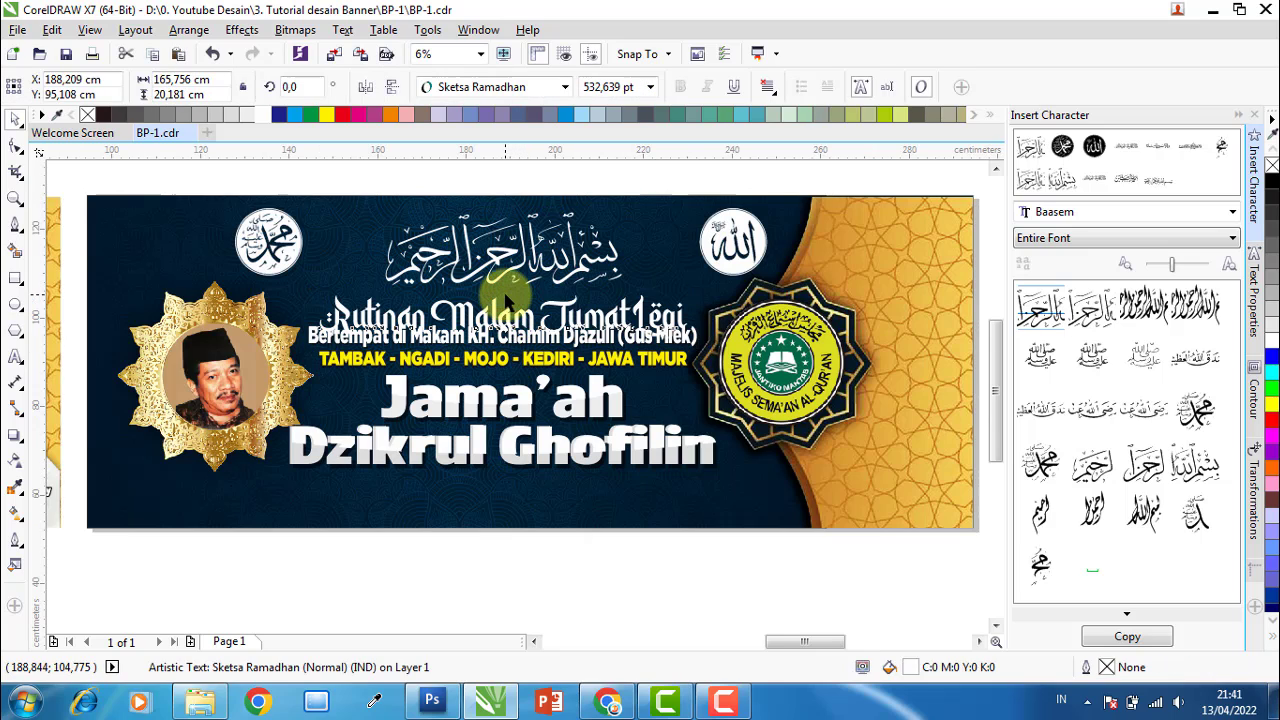
pyautogui.scroll(3, 499, 317)
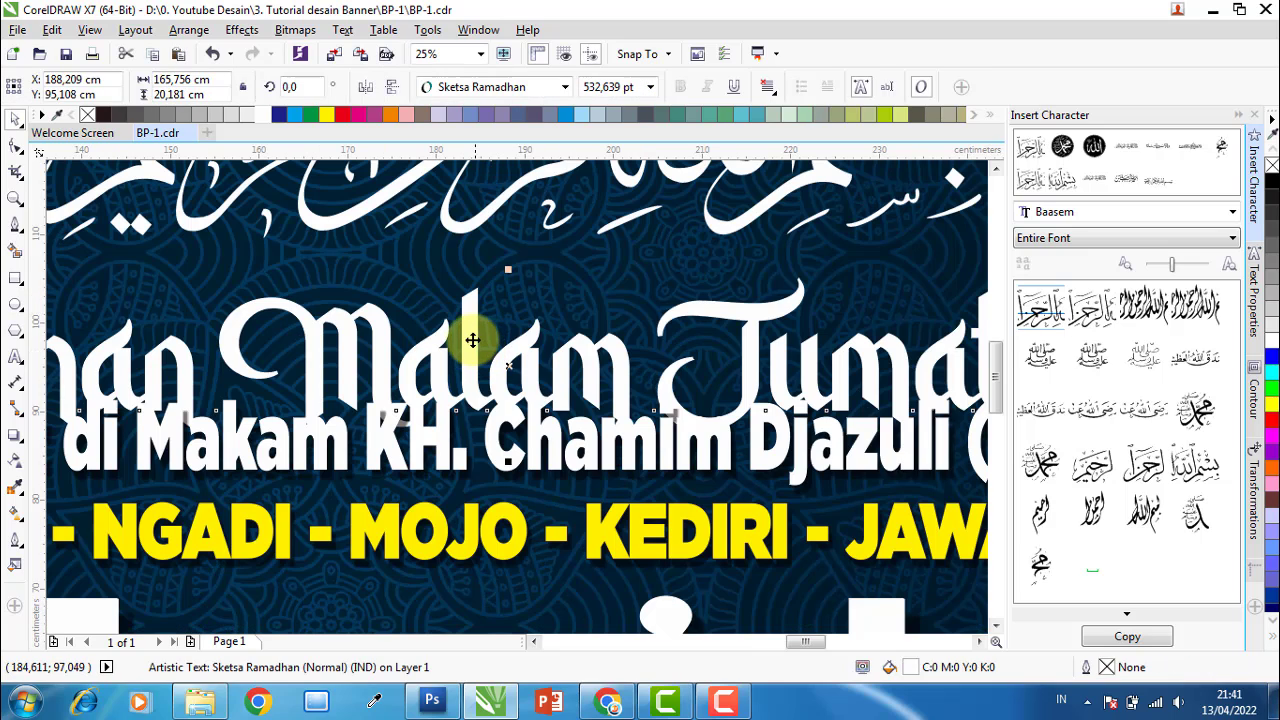
pyautogui.moveTo(472, 340); pyautogui.dragTo(468, 280)
pyautogui.scroll(-2, 543, 443)
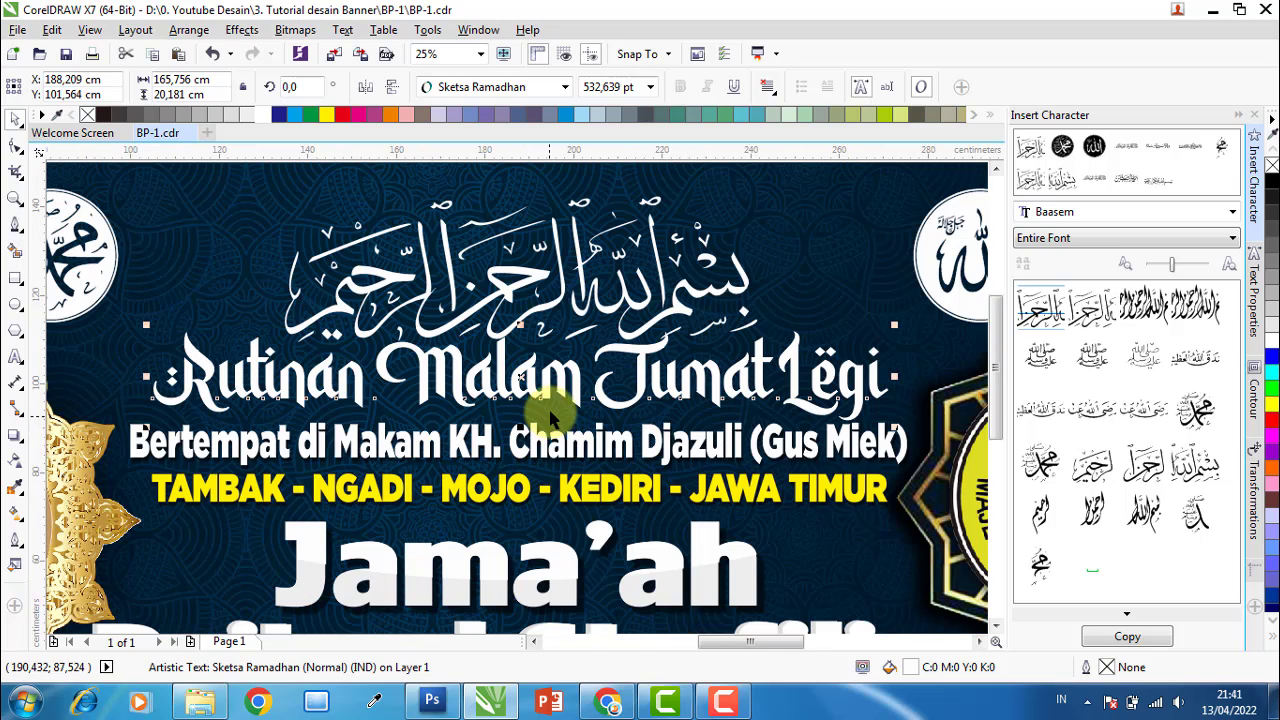
# Shrink the Basmala calligraphy to about 91 cm wide and recentre it horizontally above the title.
pyautogui.click(551, 313)
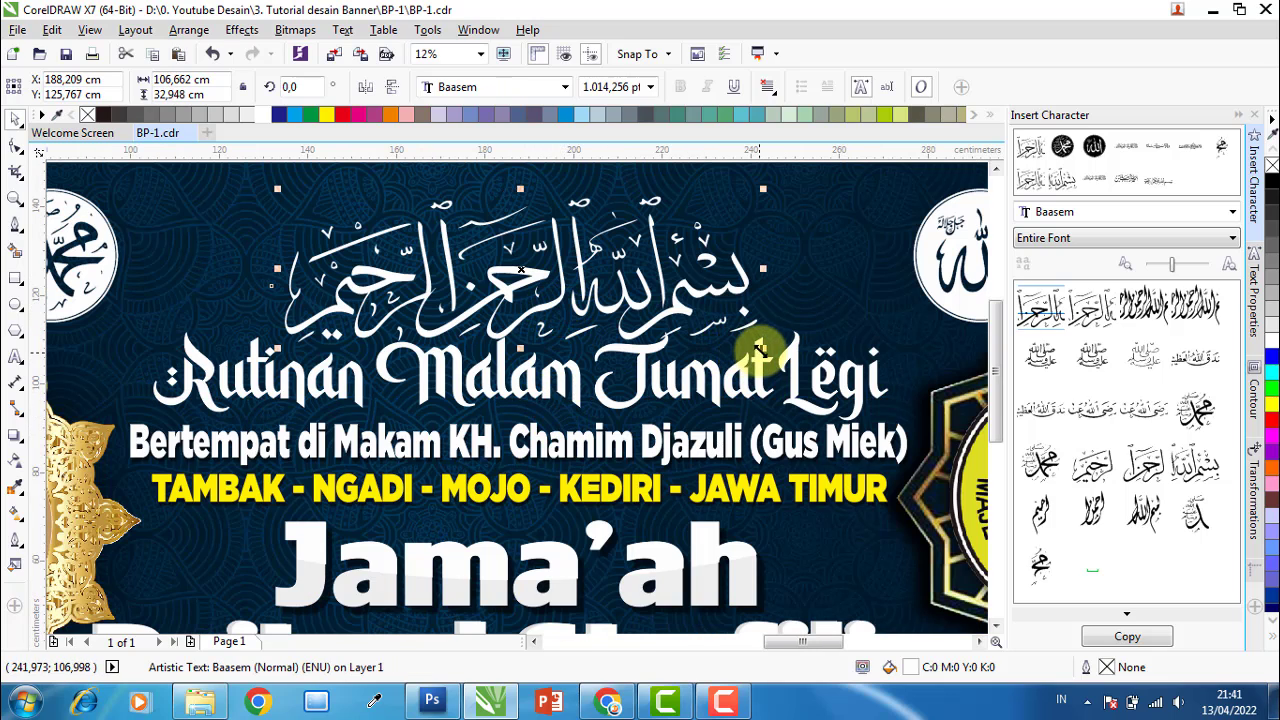
pyautogui.moveTo(749, 343); pyautogui.dragTo(700, 326)
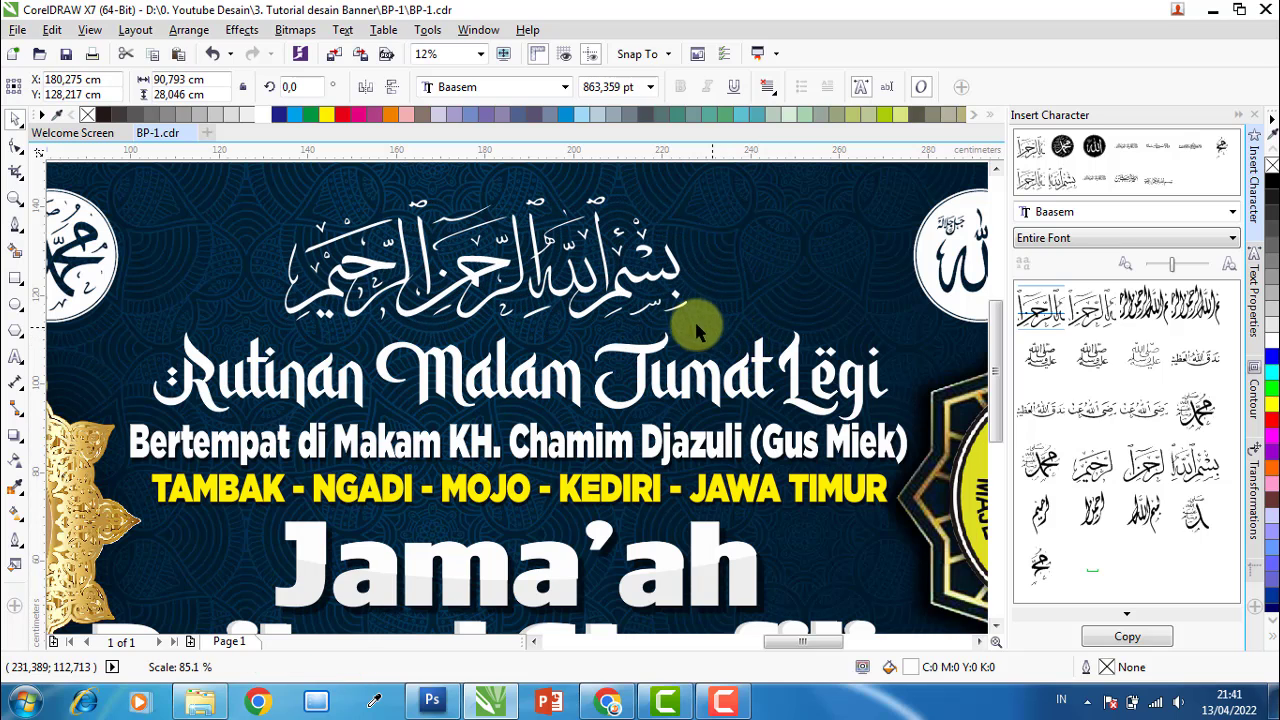
pyautogui.press('Tab')
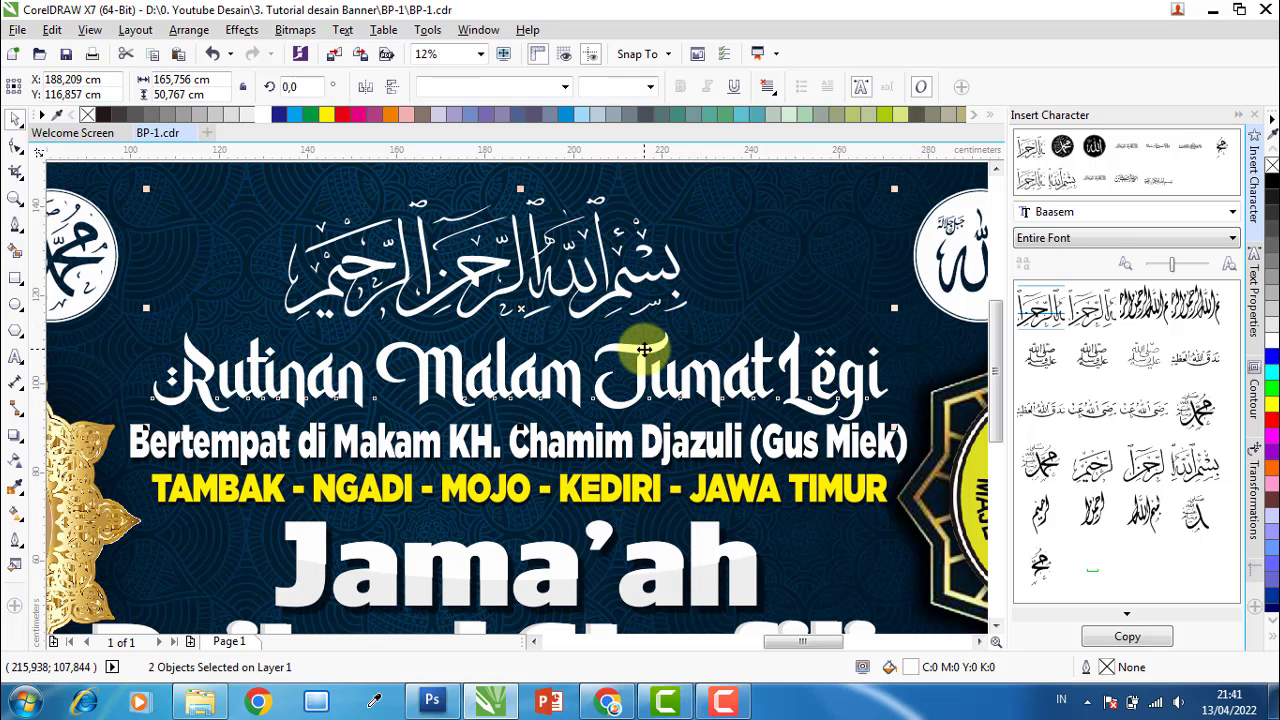
pyautogui.press('c')
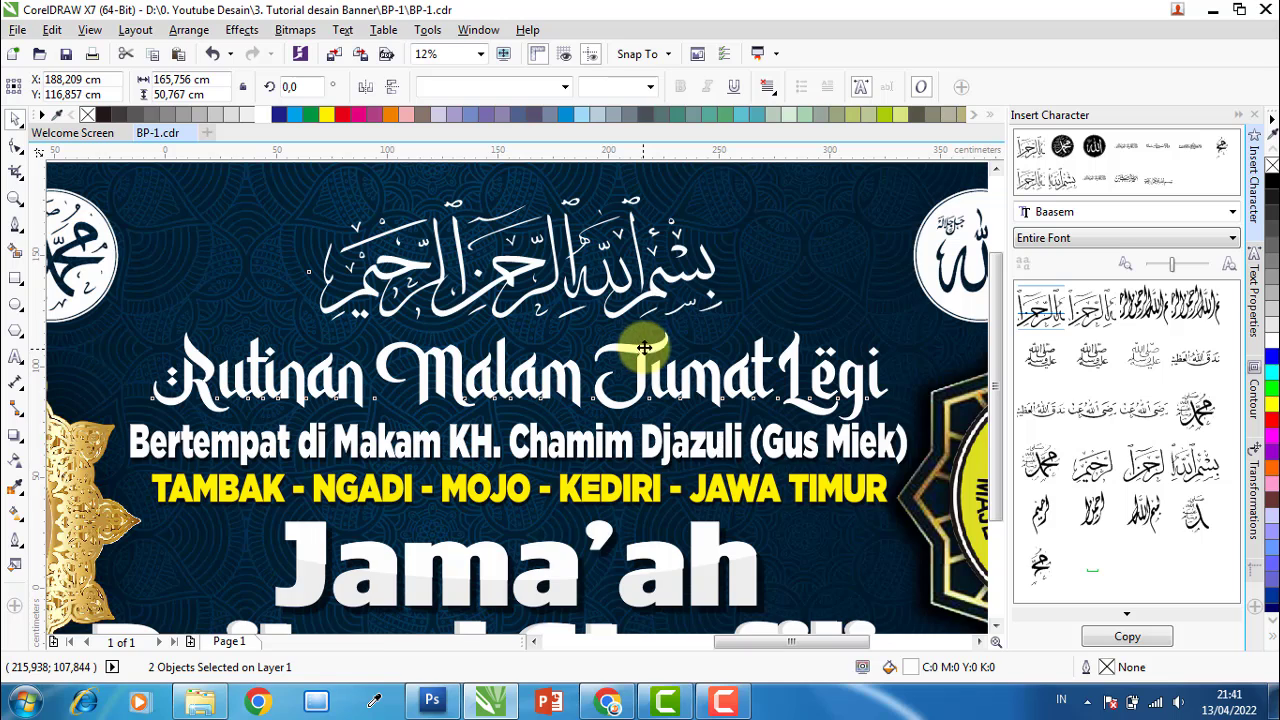
pyautogui.scroll(-2, 644, 347)
pyautogui.click(677, 217)
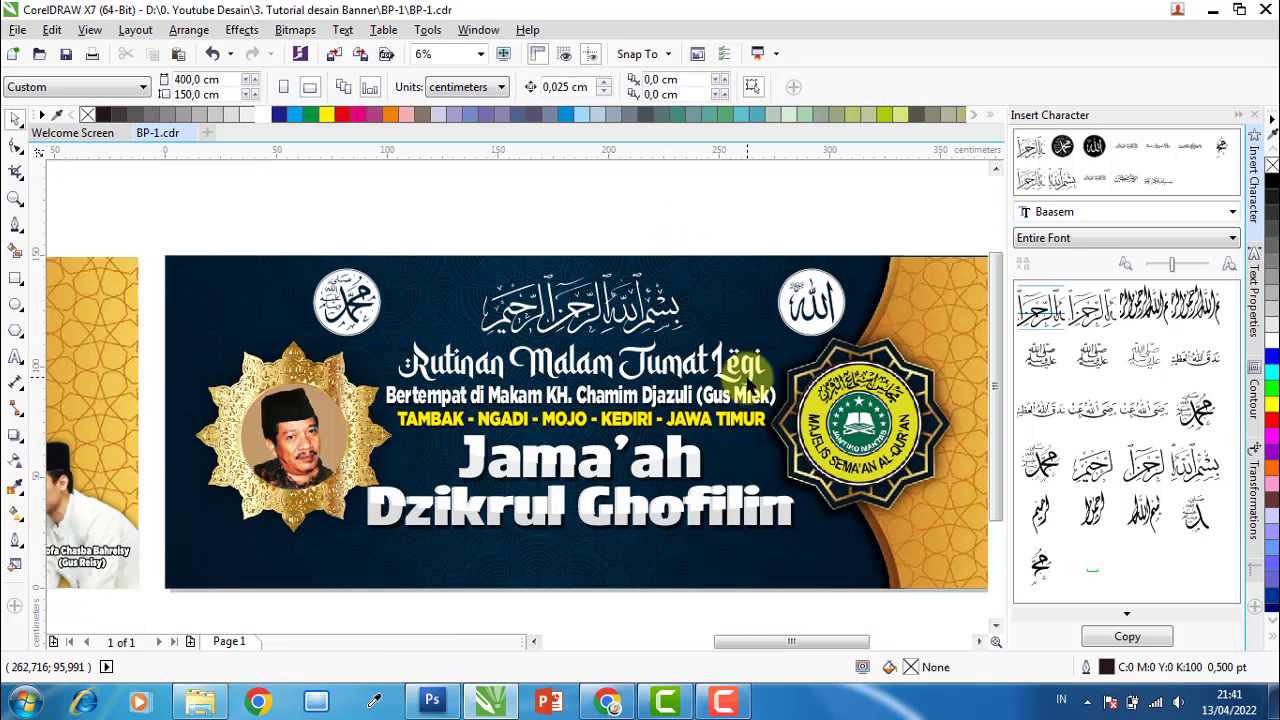
# Squash the "Rutinan Malam Jumat Lëgi" title from its lower edge to about 18.2 cm high, keeping its width.
pyautogui.click(750, 380)
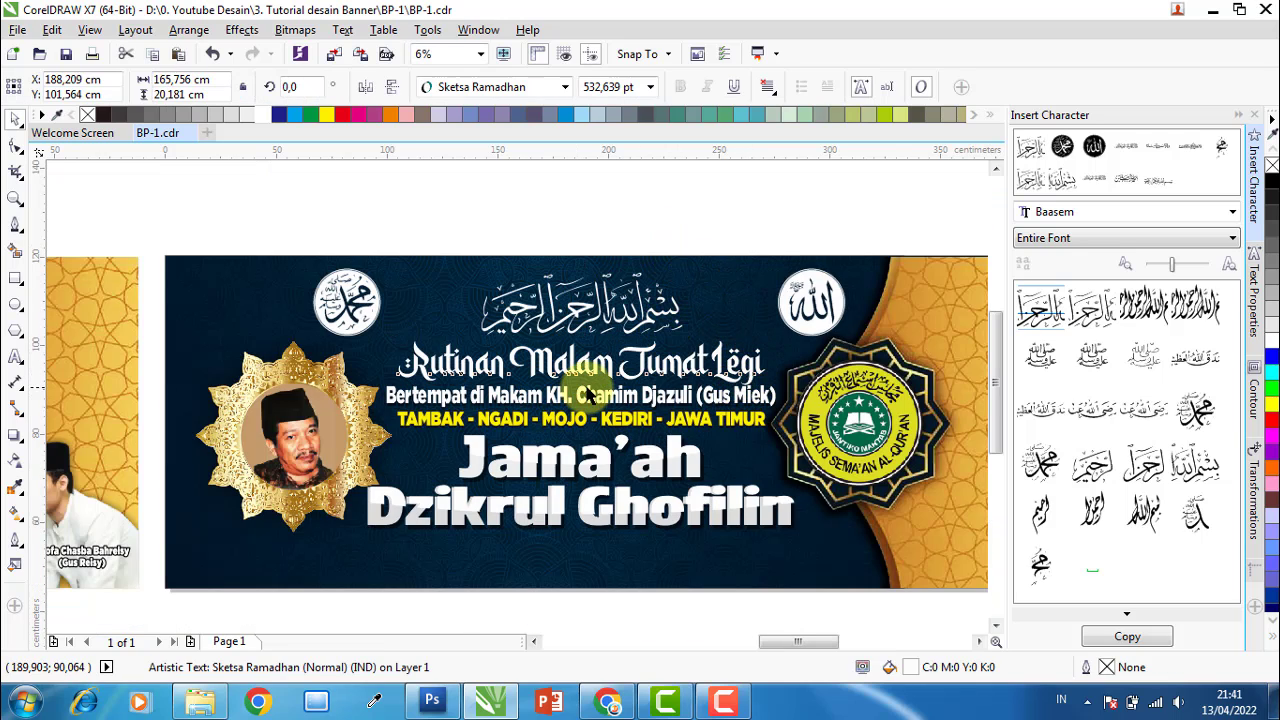
pyautogui.scroll(1, 590, 390)
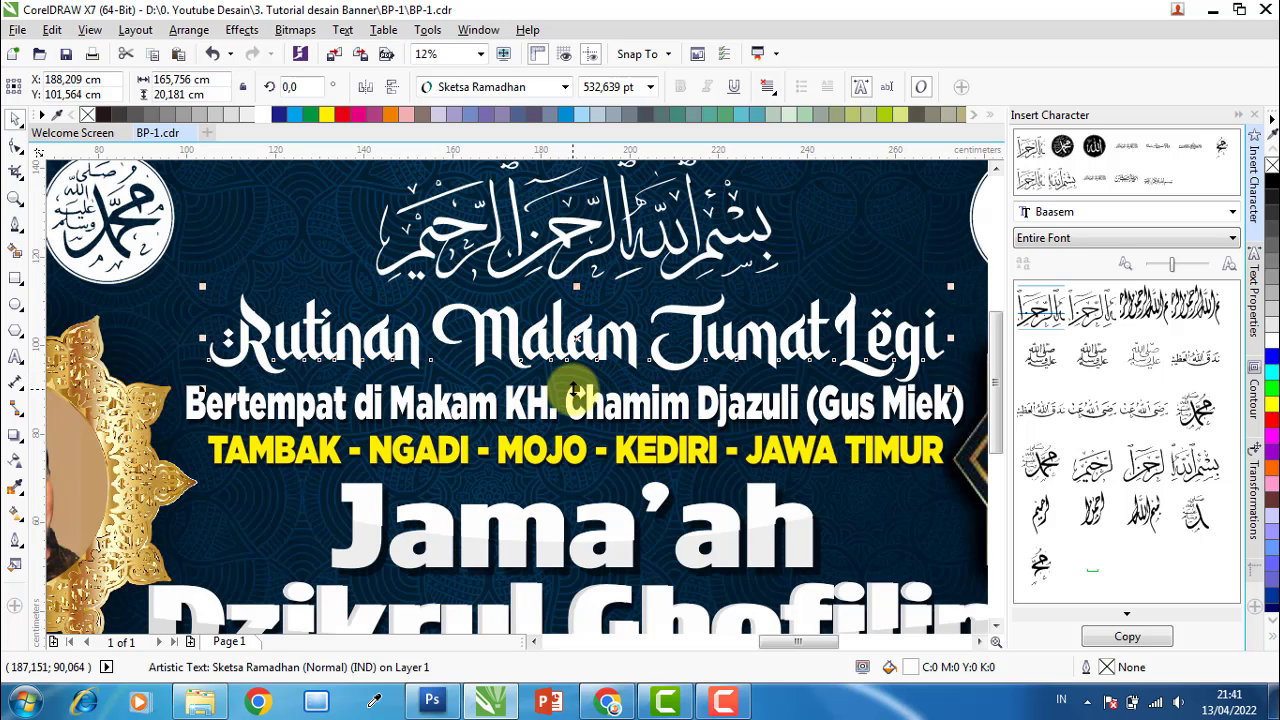
pyautogui.moveTo(577, 383); pyautogui.dragTo(577, 376)
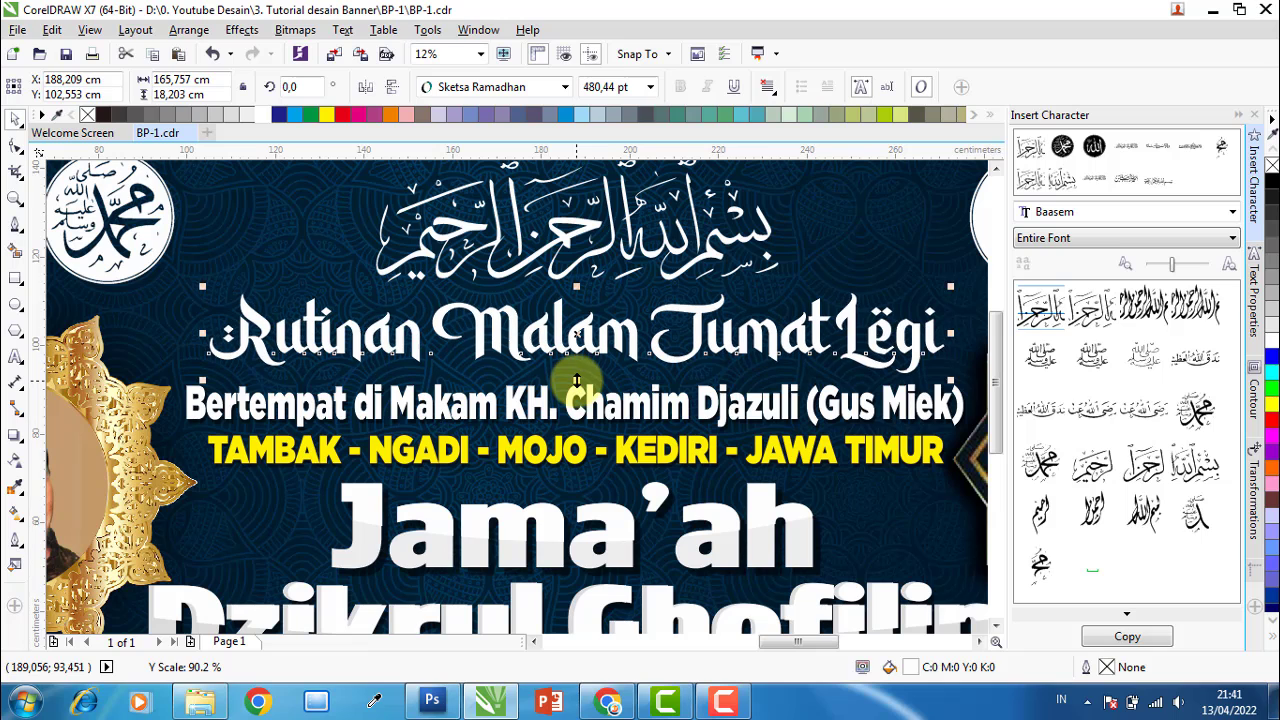
pyautogui.scroll(-2, 646, 385)
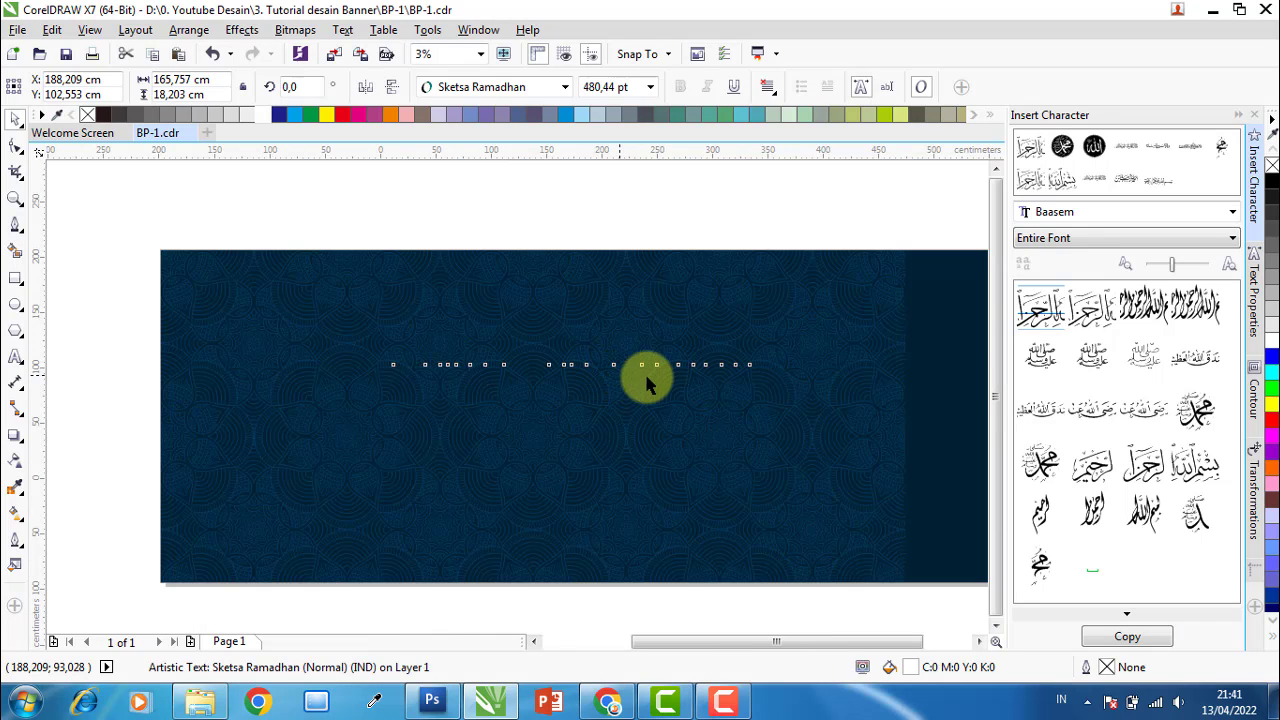
# Shift the framed portrait, Muhammad emblem, Basmala and all event text together slightly left at the same height, to about X 141 cm.
pyautogui.moveTo(709, 516); pyautogui.dragTo(375, 282)
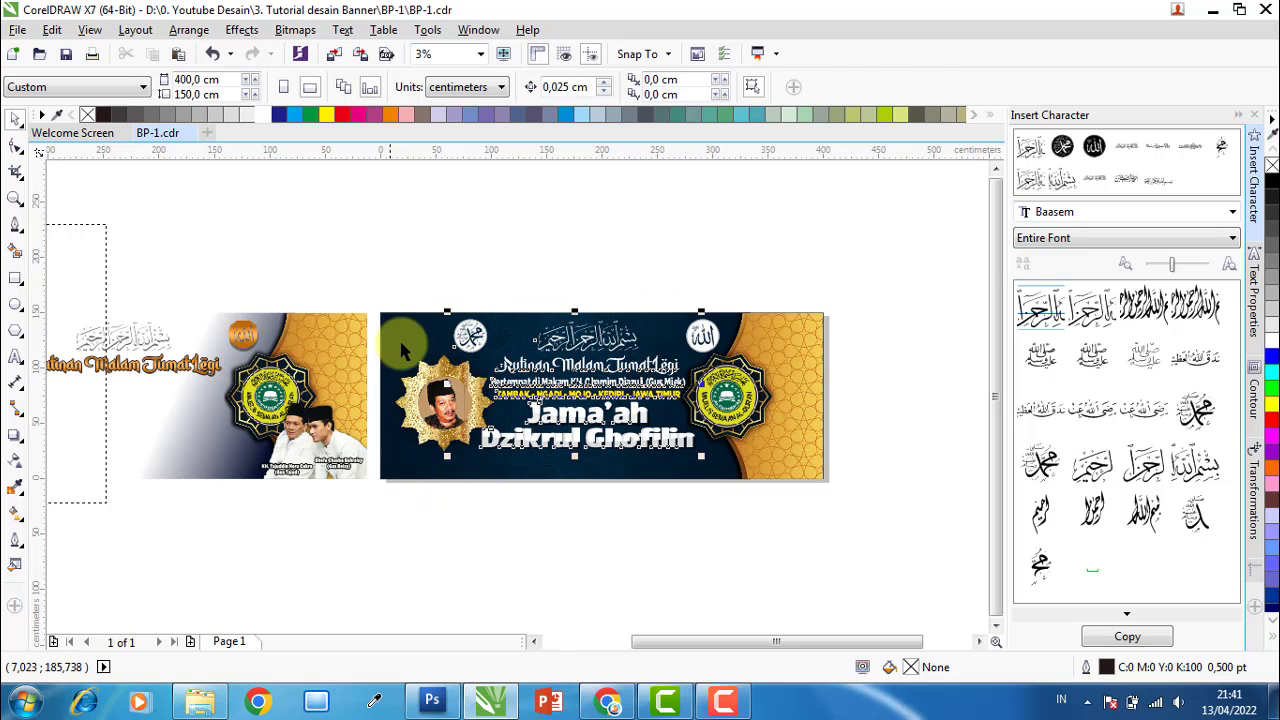
pyautogui.scroll(2, 400, 410)
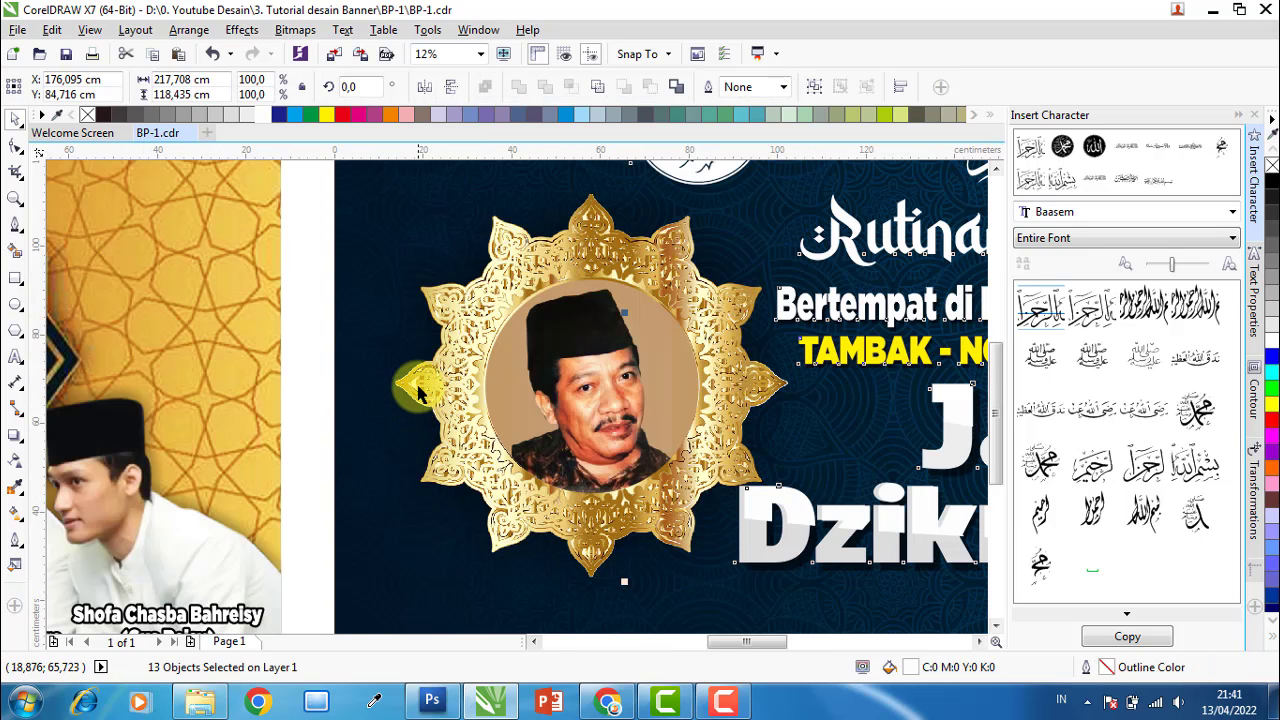
pyautogui.keyDown('shift'); pyautogui.click(444, 383); pyautogui.keyUp('shift')
pyautogui.moveTo(444, 383); pyautogui.dragTo(423, 377)
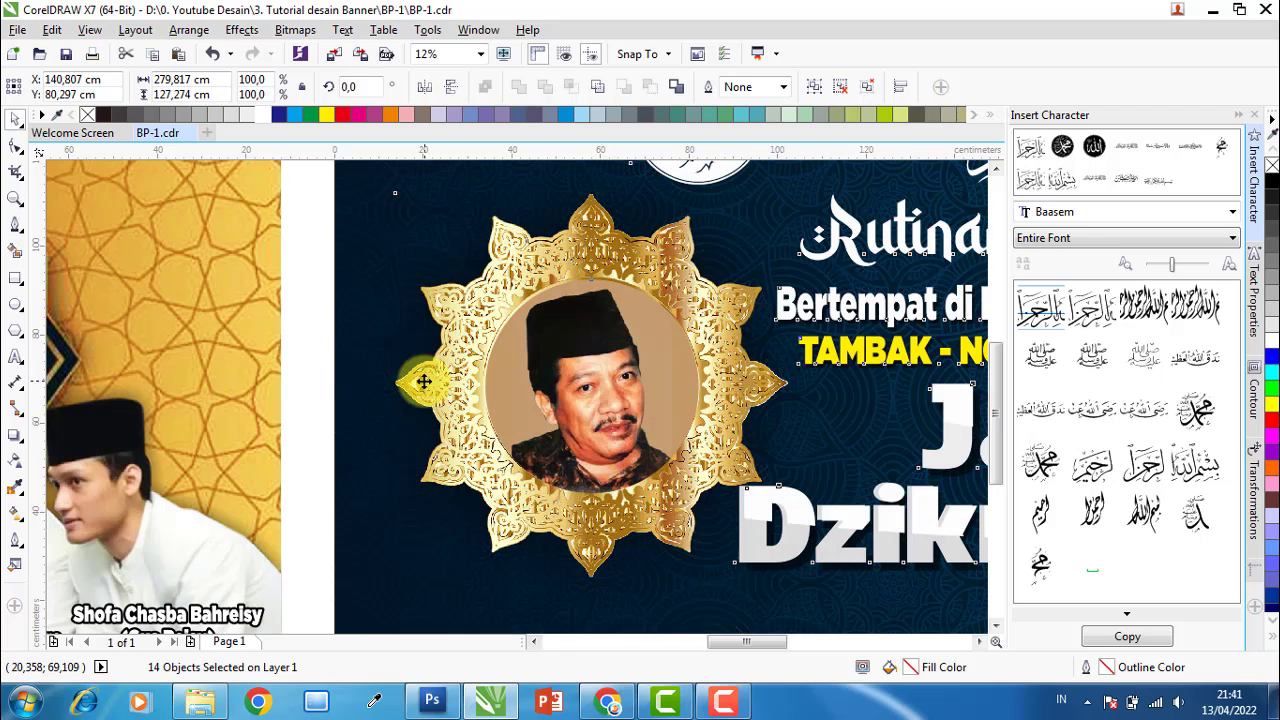
pyautogui.scroll(-2, 422, 380)
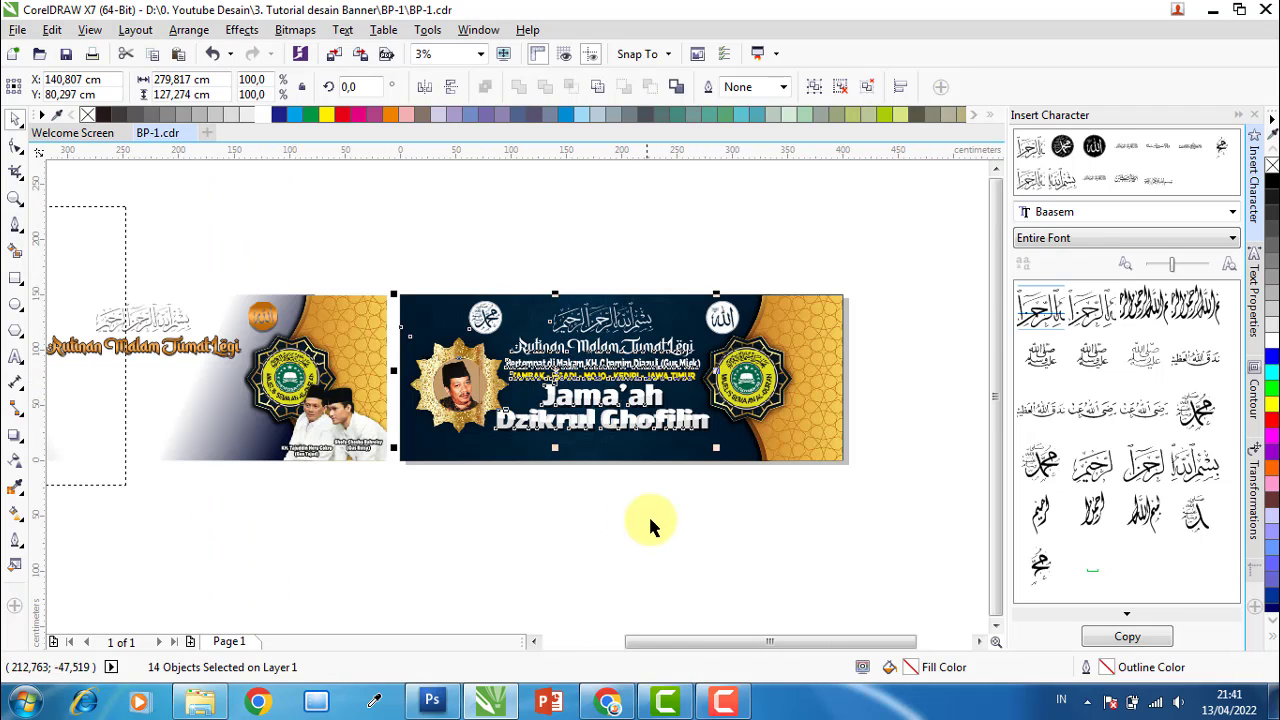
pyautogui.click(653, 515)
pyautogui.scroll(1, 688, 482)
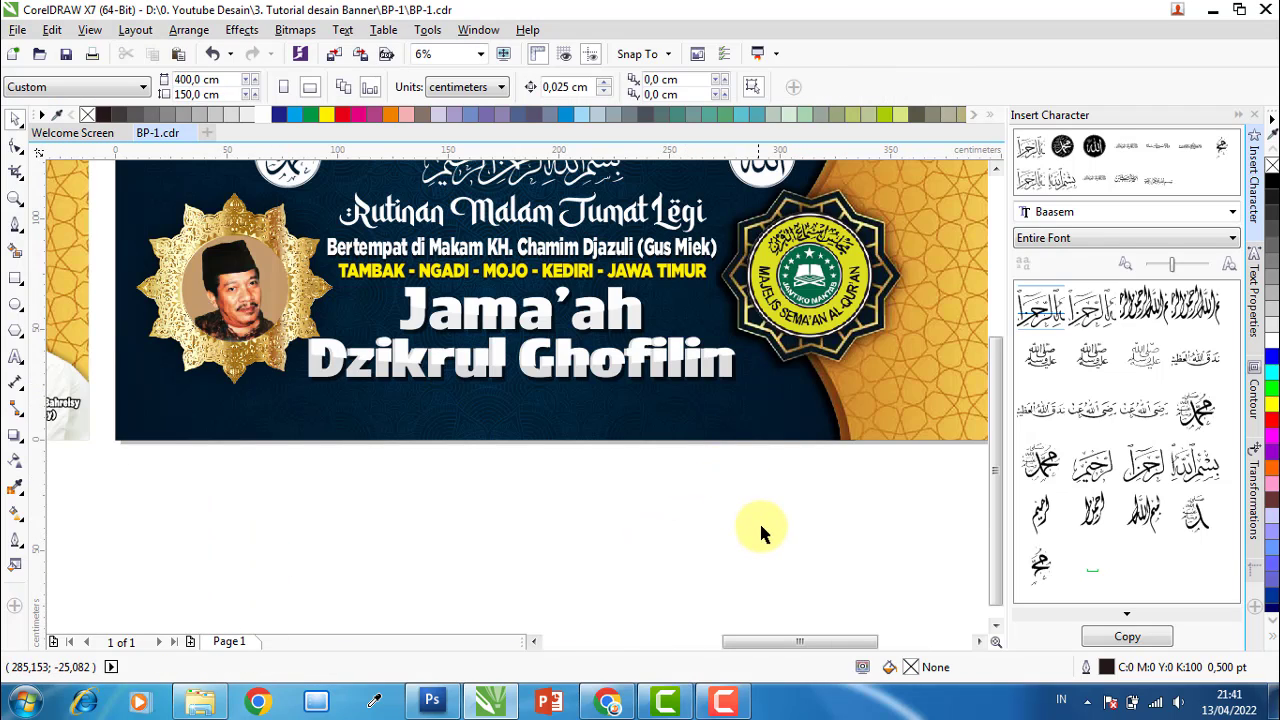
# Shift the Basmala, title and all central event text together slightly right at the same height, to about X 187.4 cm.
pyautogui.moveTo(752, 522); pyautogui.dragTo(472, 333)
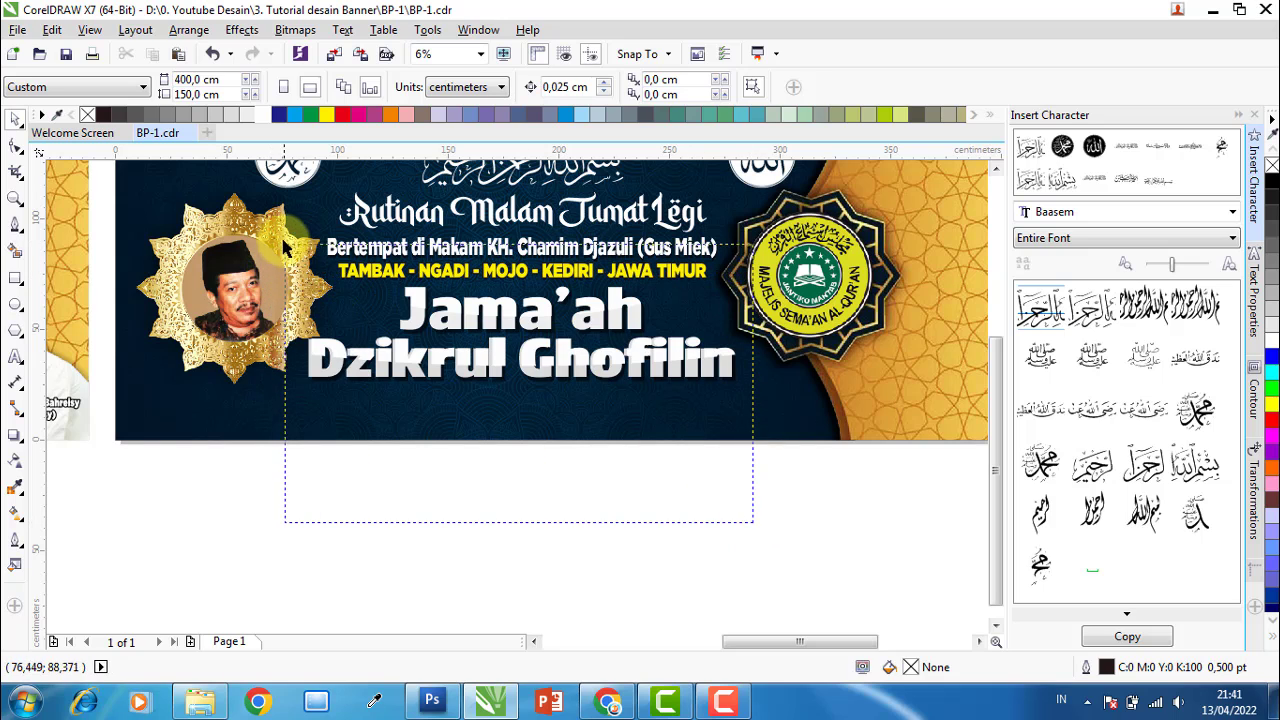
pyautogui.moveTo(285, 244); pyautogui.dragTo(288, 180)
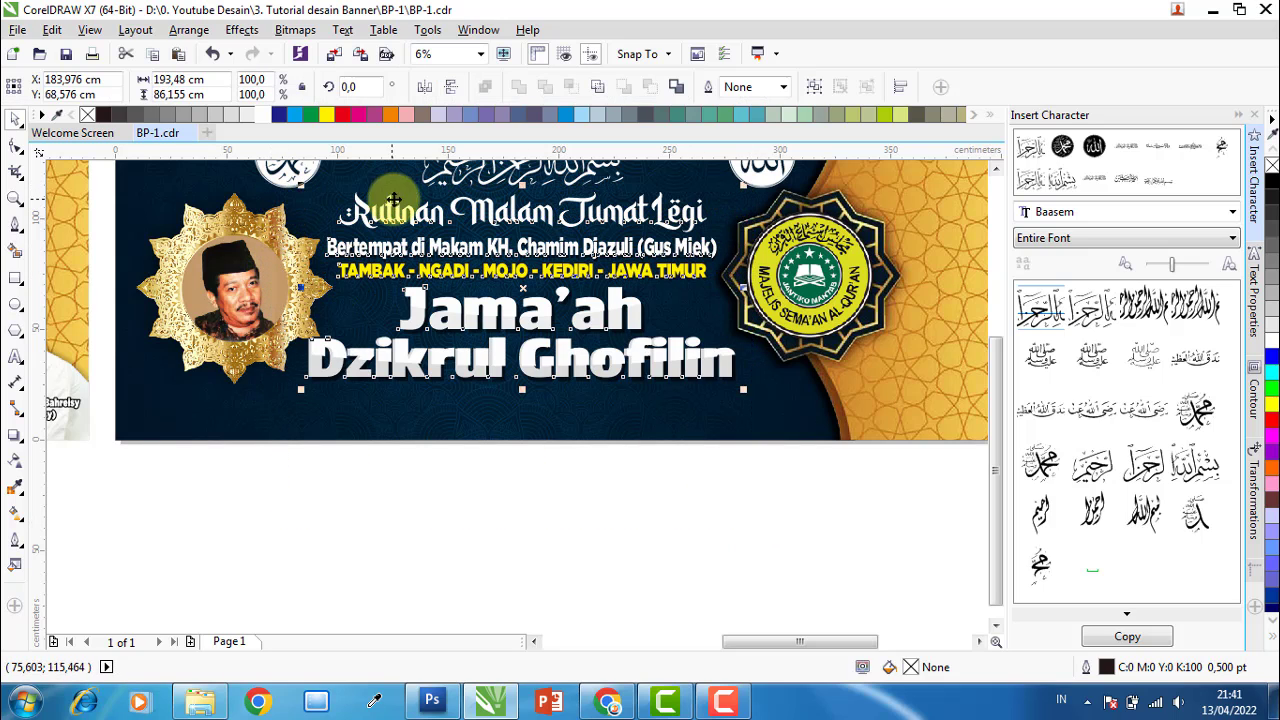
pyautogui.keyDown('shift'); pyautogui.click(464, 177); pyautogui.keyUp('shift')
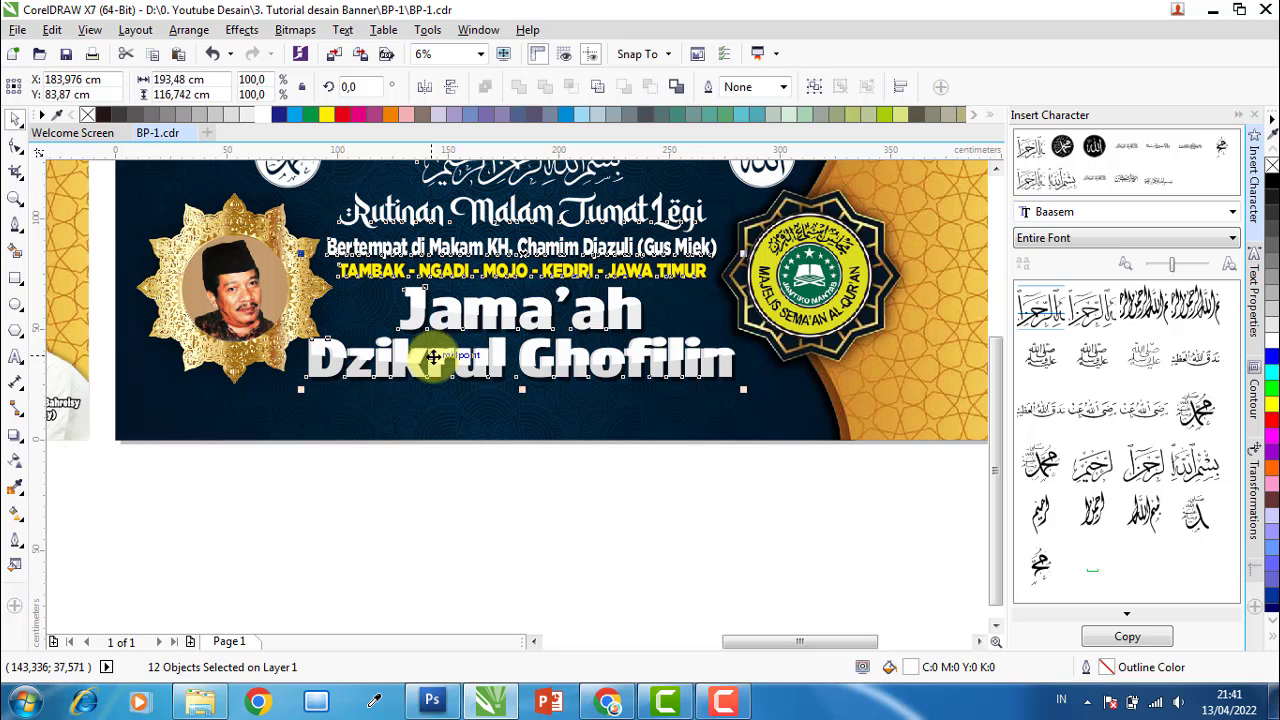
pyautogui.moveTo(432, 357)
pyautogui.mouseDown()
pyautogui.moveTo(443, 357)
pyautogui.moveTo(423, 349)
pyautogui.mouseUp()
pyautogui.scroll(1, 449, 355)
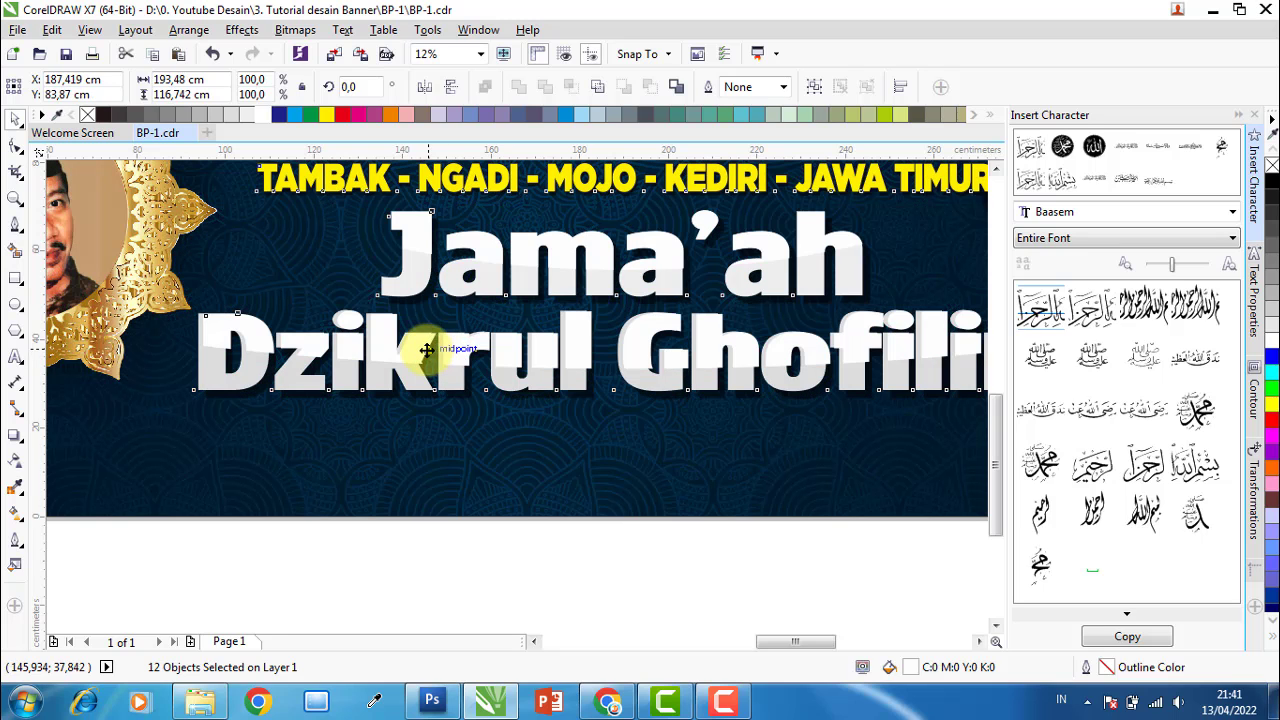
pyautogui.scroll(-1, 523, 391)
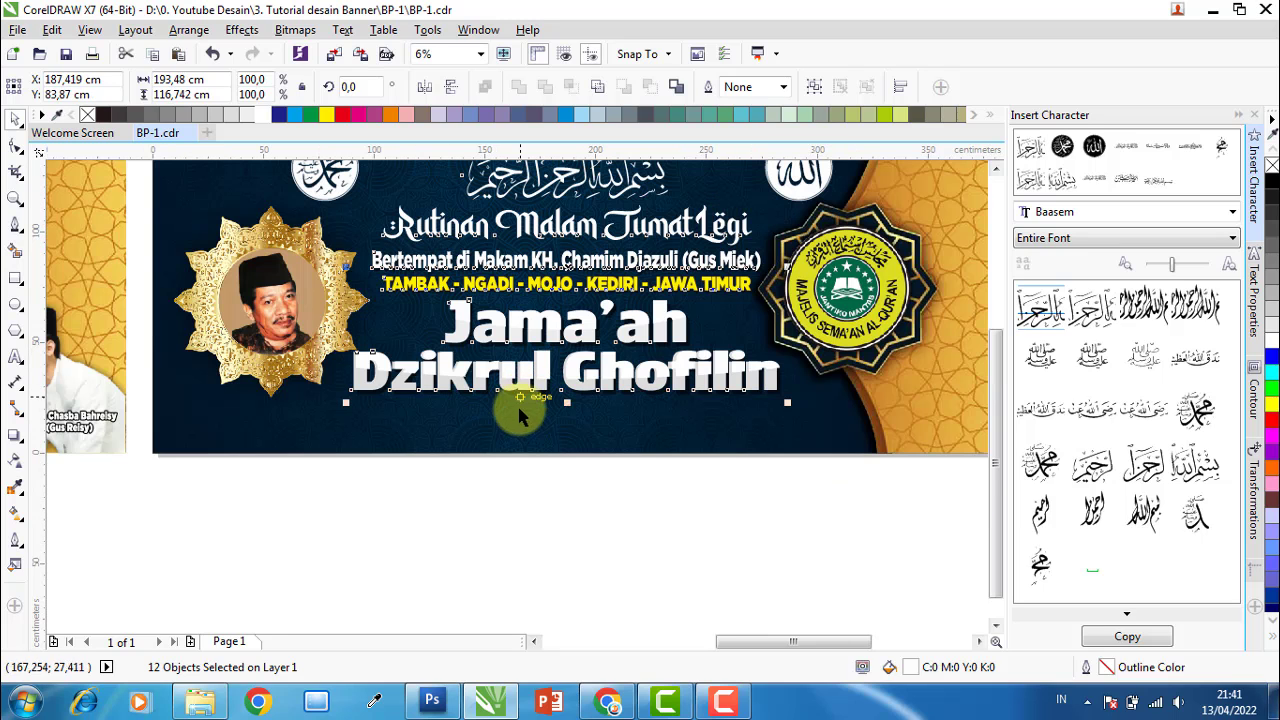
pyautogui.click(588, 478)
# Move the two-line gold name caption from the reference design onto the banner, just beneath the framed portrait.
pyautogui.scroll(-1, 591, 466)
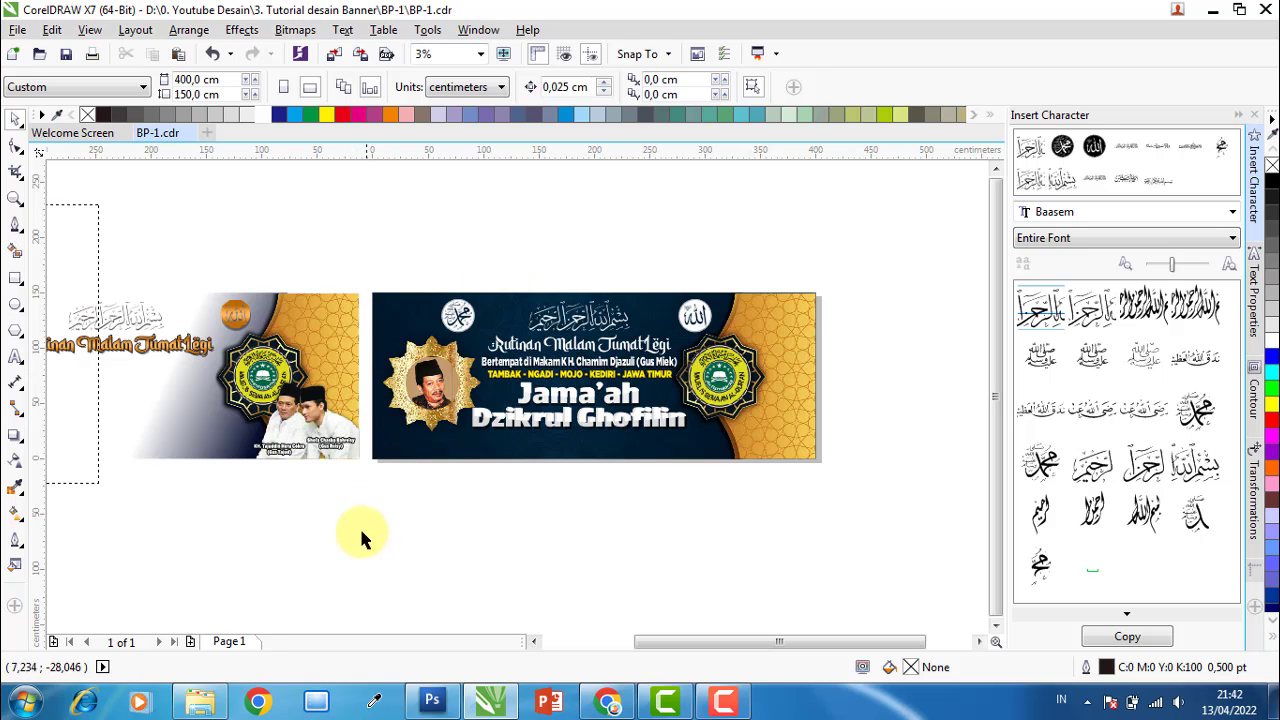
pyautogui.scroll(-1, 442, 514)
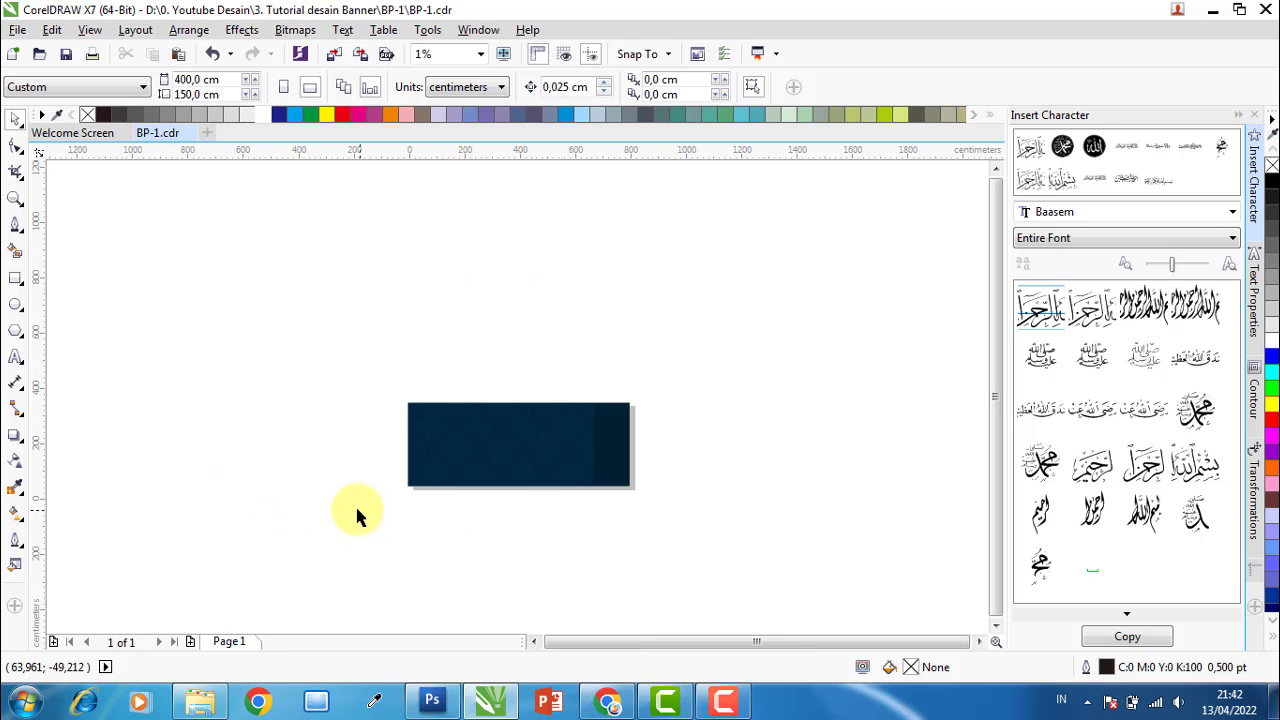
pyautogui.scroll(1, 345, 503)
pyautogui.scroll(1, 306, 504)
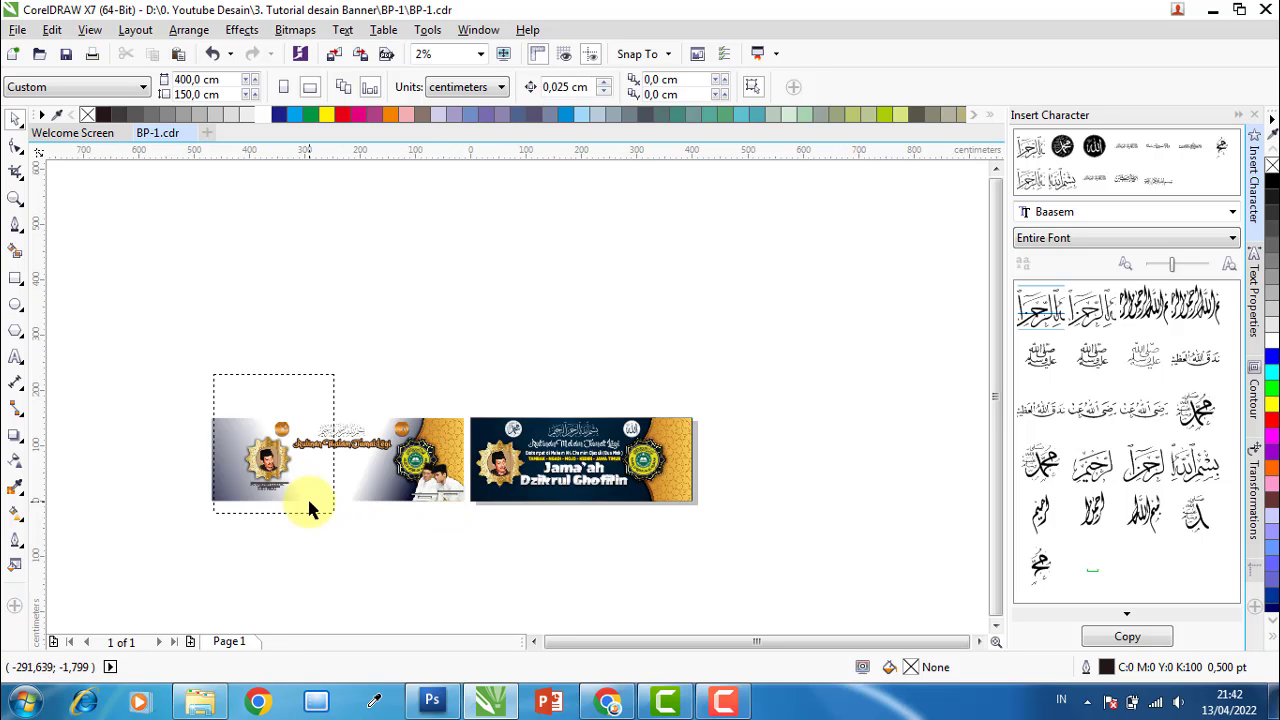
pyautogui.click(265, 483)
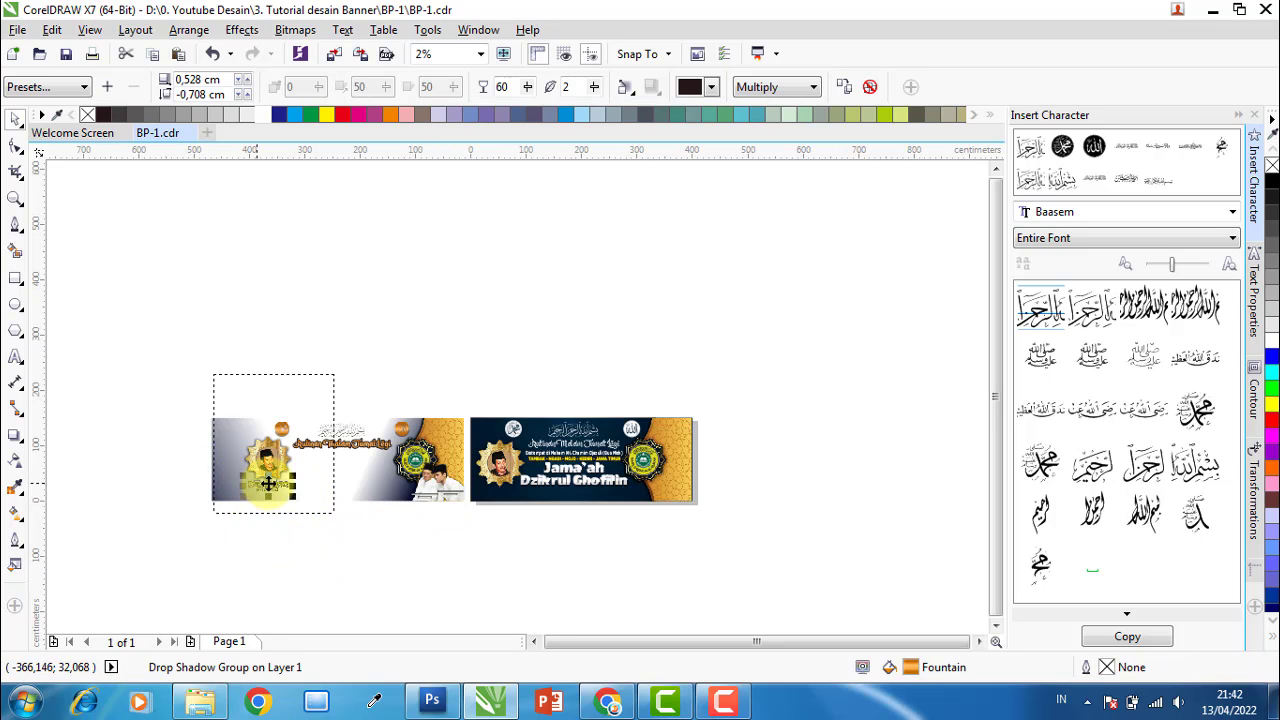
pyautogui.moveTo(268, 483); pyautogui.dragTo(497, 500)
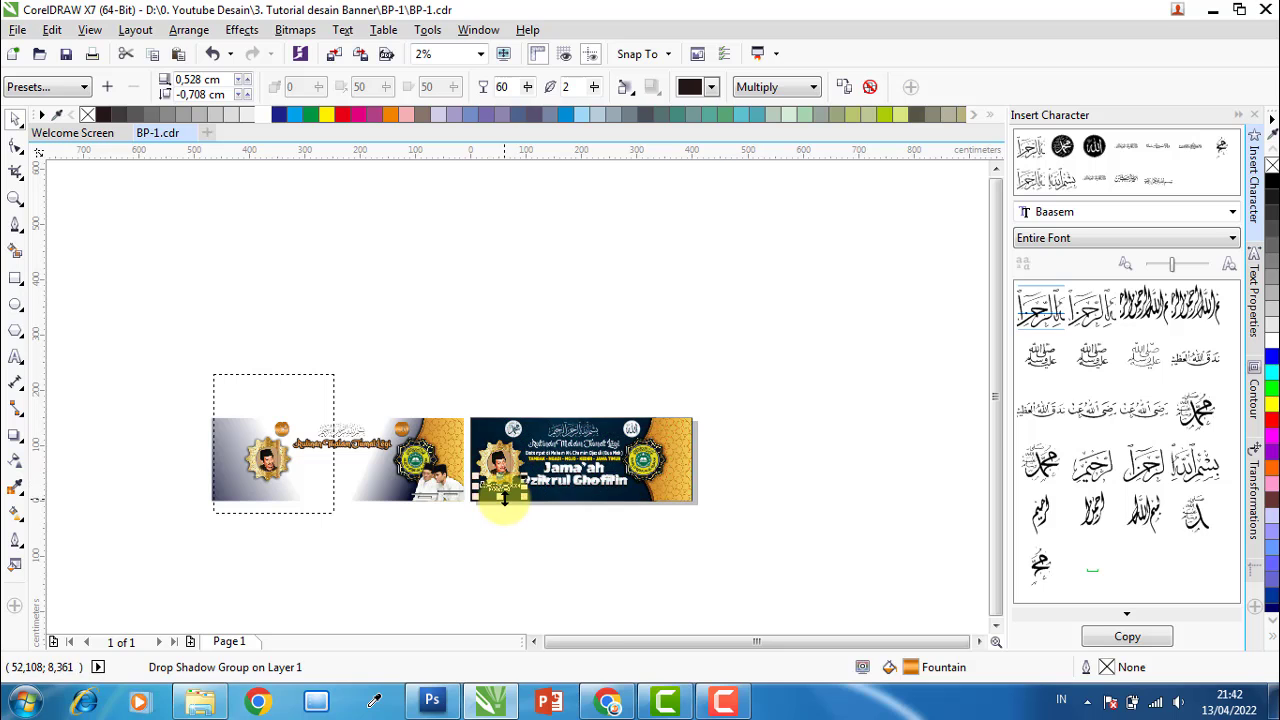
pyautogui.scroll(2, 504, 498)
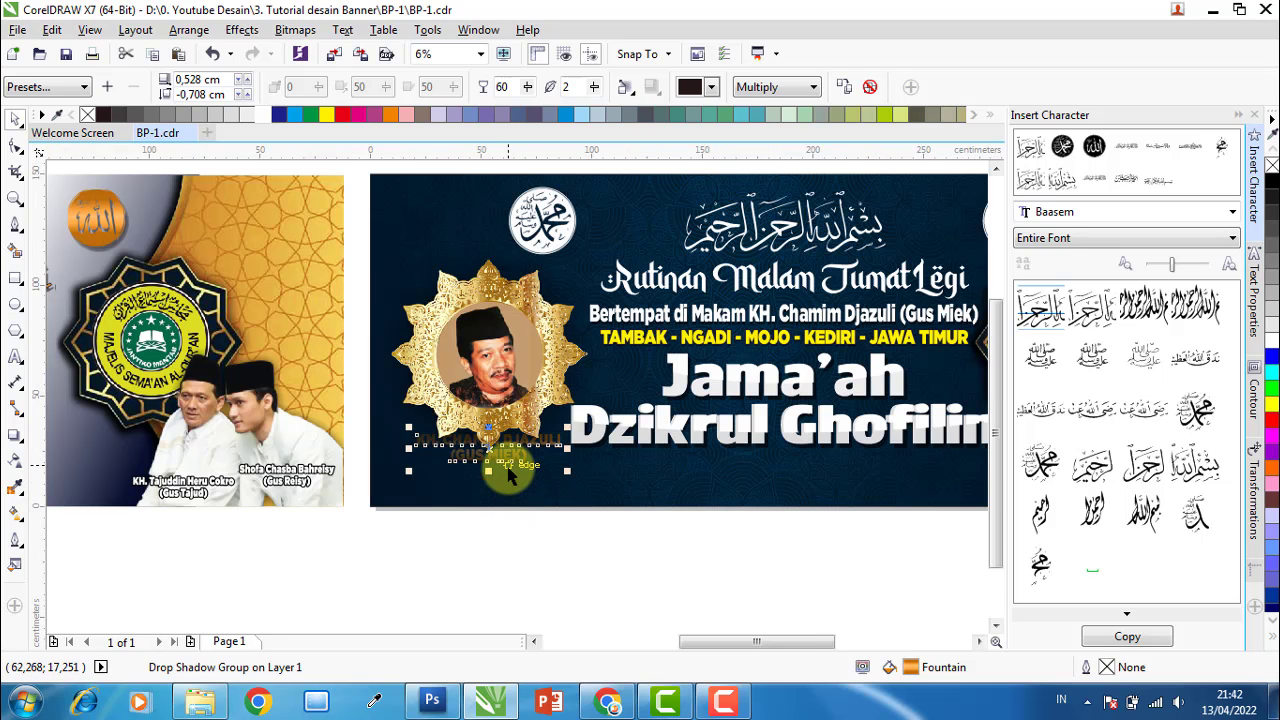
pyautogui.scroll(1, 508, 478)
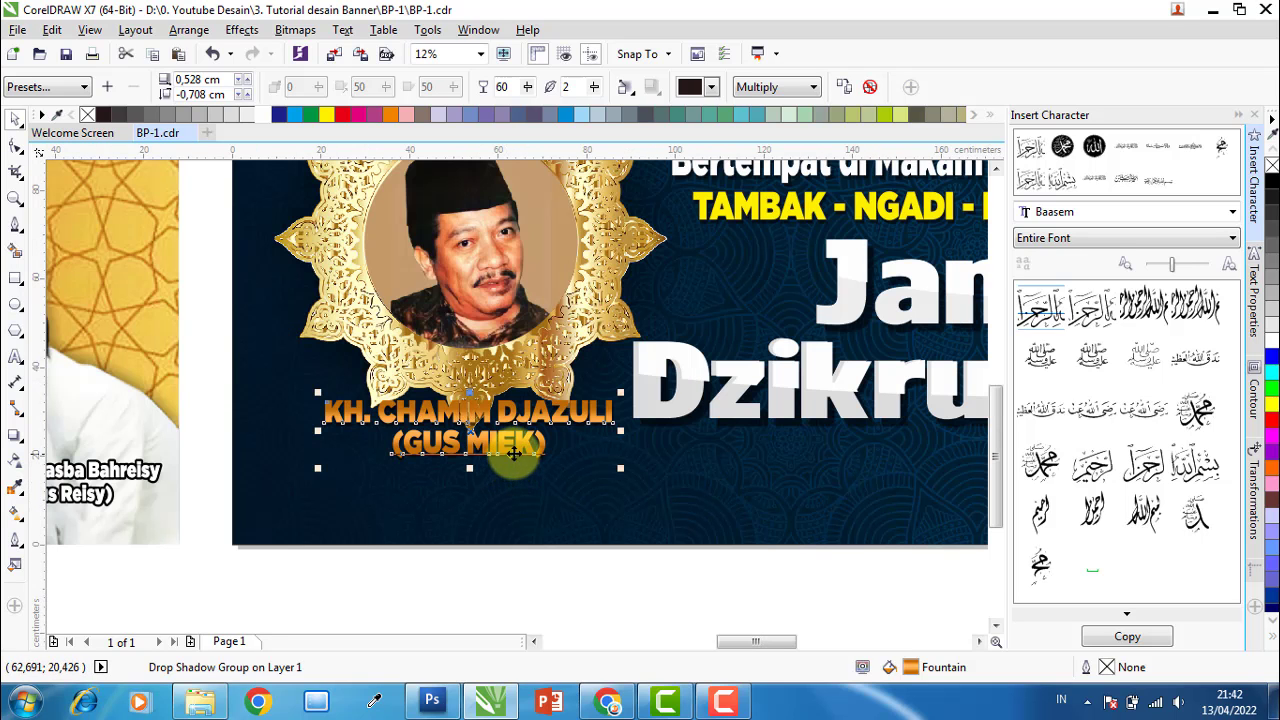
# Raise the framed portrait straight up to about Y 76.8 cm, clear of its gold name caption.
pyautogui.click(496, 378)
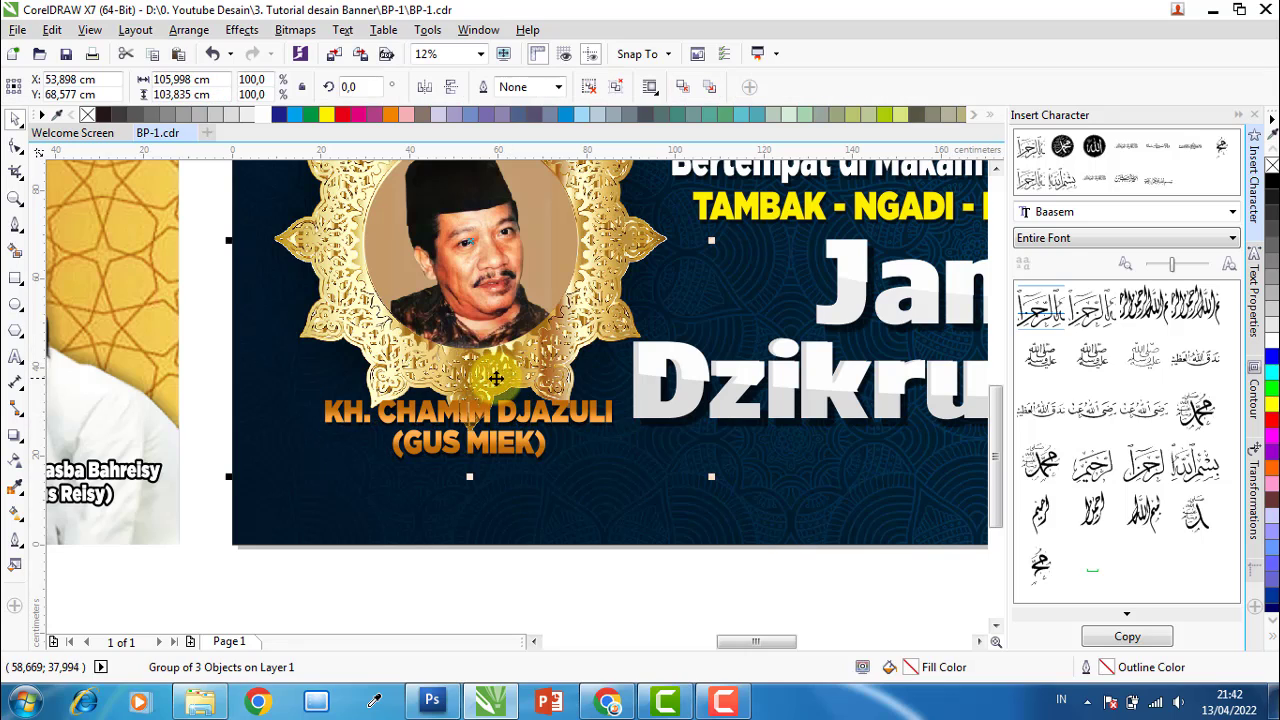
pyautogui.moveTo(503, 367); pyautogui.dragTo(494, 341)
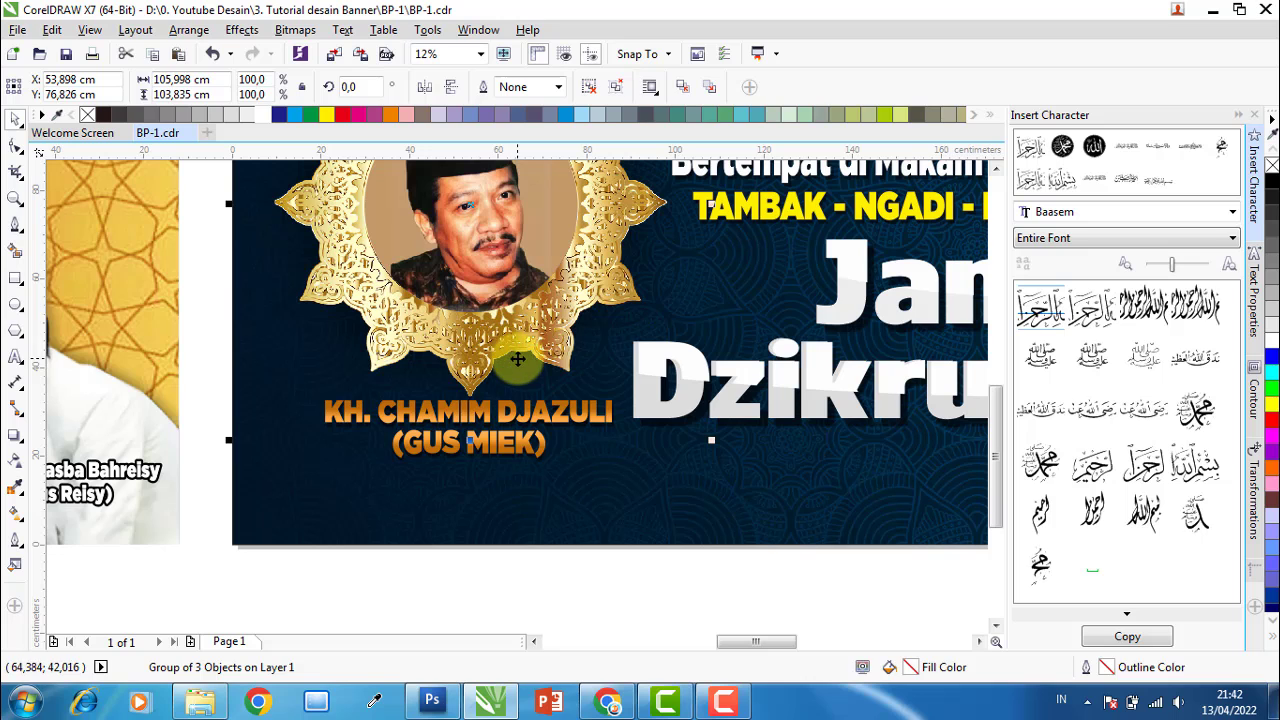
pyautogui.scroll(-1, 457, 470)
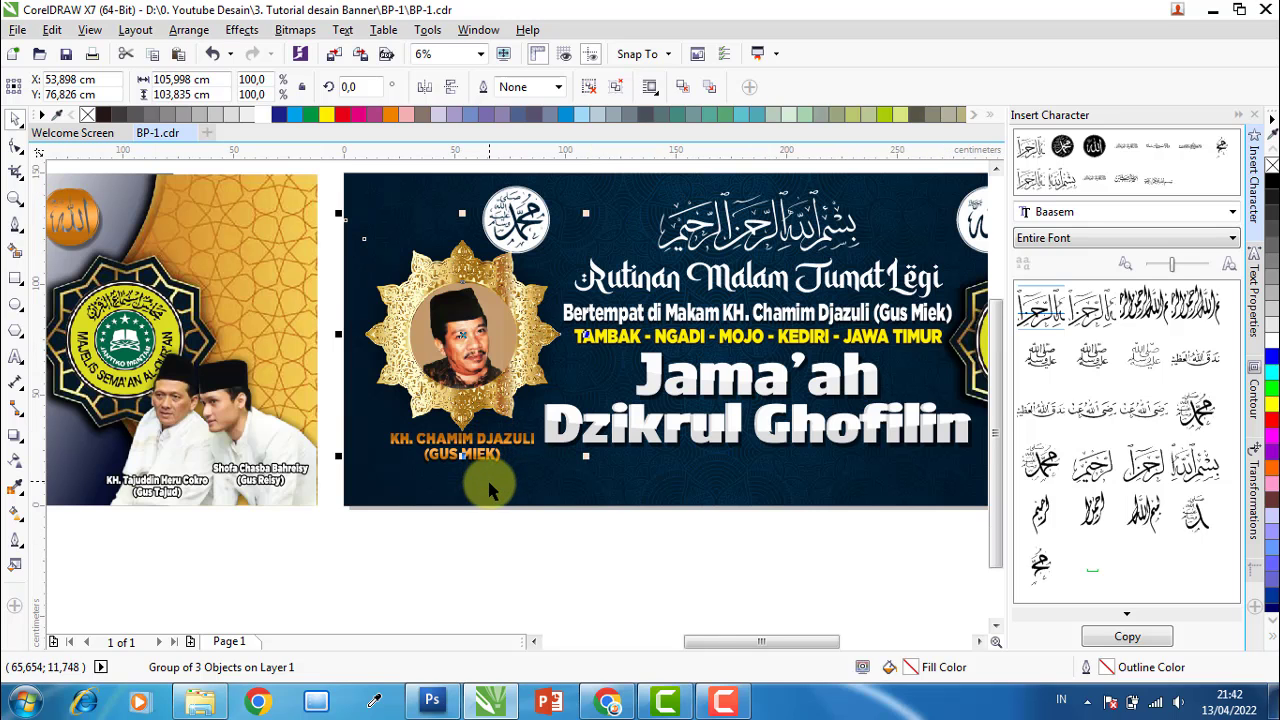
pyautogui.click(478, 527)
# Move the round Muhammad calligraphy emblem slightly right at the same height, closer to the Basmala.
pyautogui.click(524, 215)
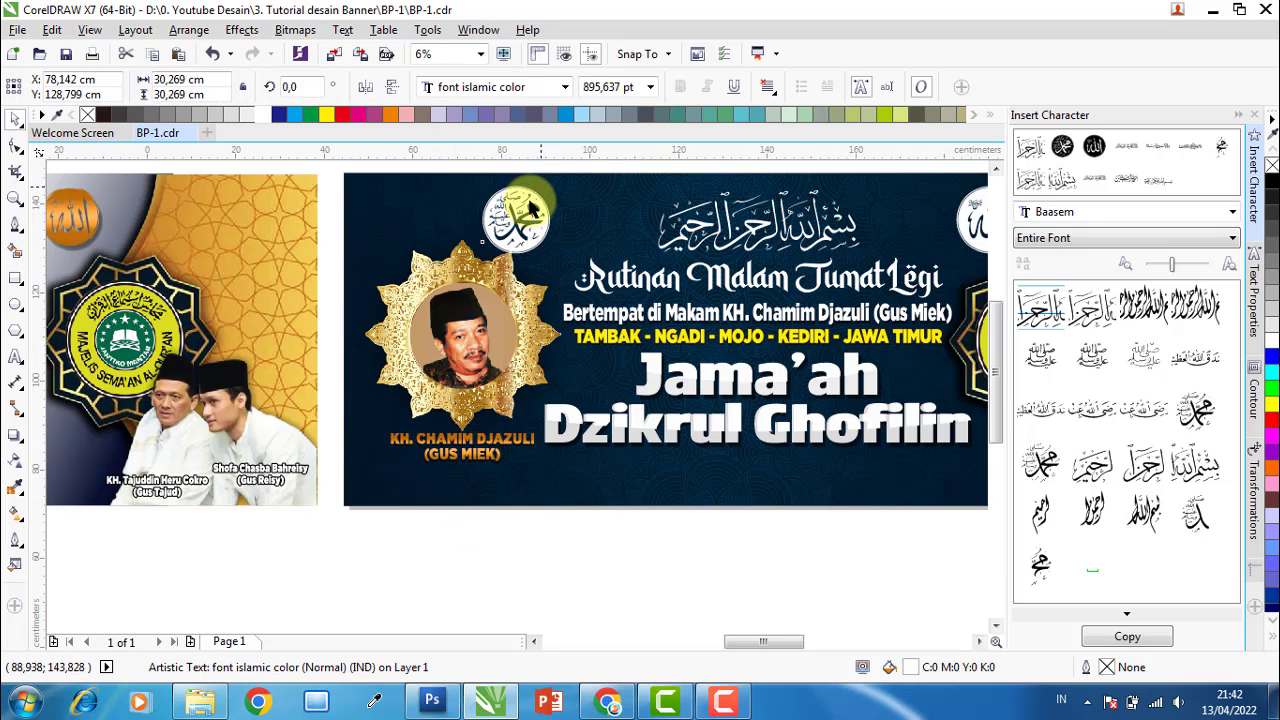
pyautogui.scroll(1, 530, 200)
pyautogui.moveTo(512, 225); pyautogui.dragTo(550, 222)
pyautogui.scroll(-2, 488, 295)
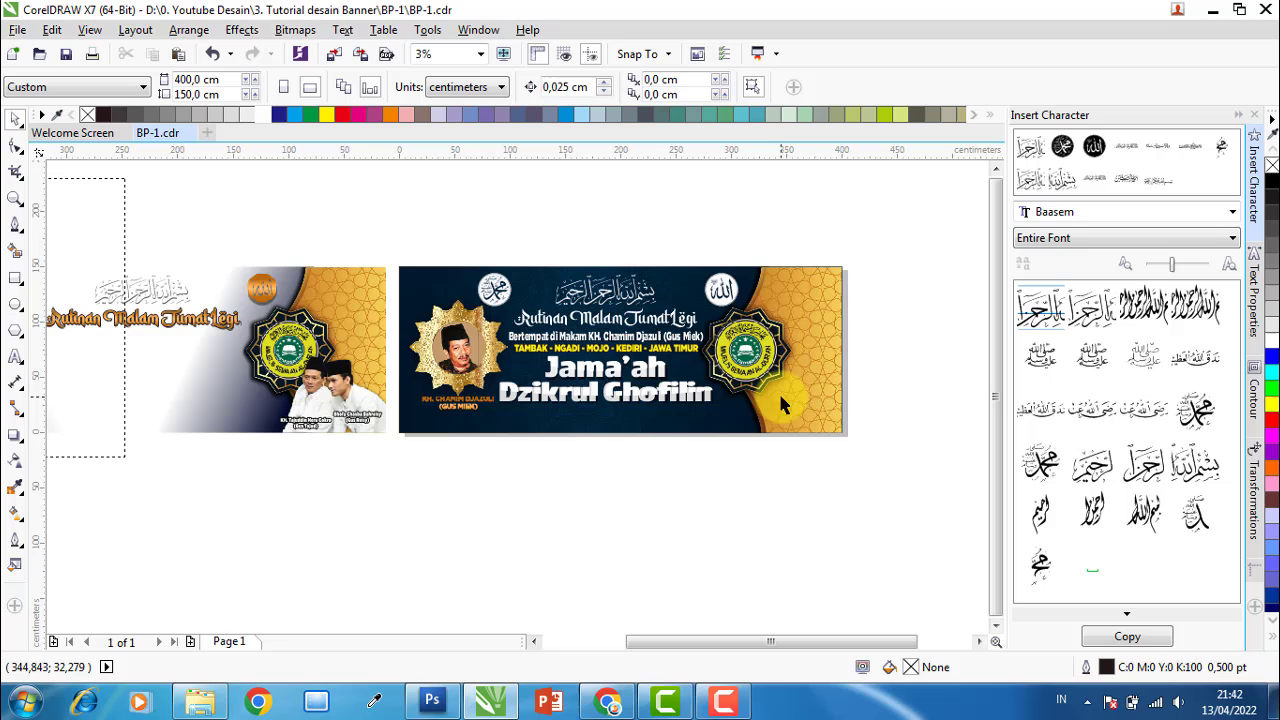
pyautogui.click(332, 415)
# Import picture "3" of the two men in white from the BP-1 folder and place it below the banner.
pyautogui.click(205, 703)
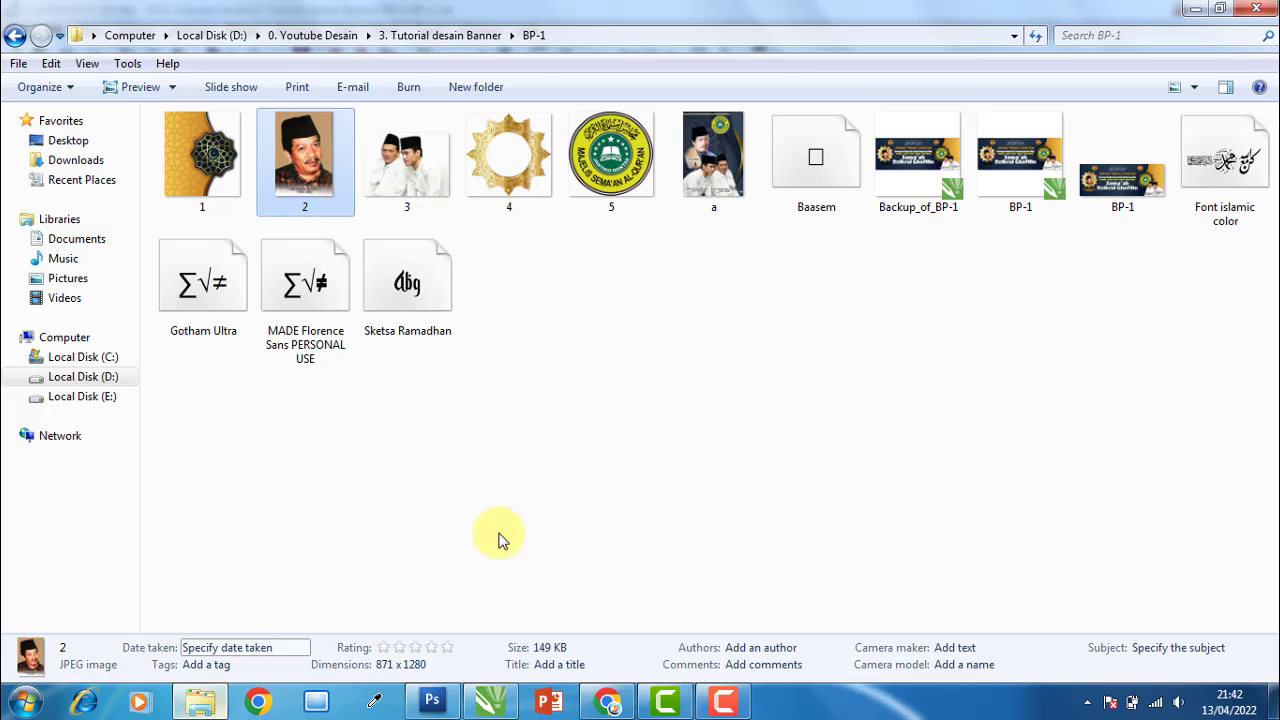
pyautogui.click(757, 377)
pyautogui.click(424, 193)
pyautogui.moveTo(424, 193)
pyautogui.mouseDown()
pyautogui.moveTo(531, 612)
pyautogui.moveTo(490, 700)
pyautogui.moveTo(631, 526)
pyautogui.moveTo(617, 538)
pyautogui.moveTo(736, 456)
pyautogui.mouseUp()
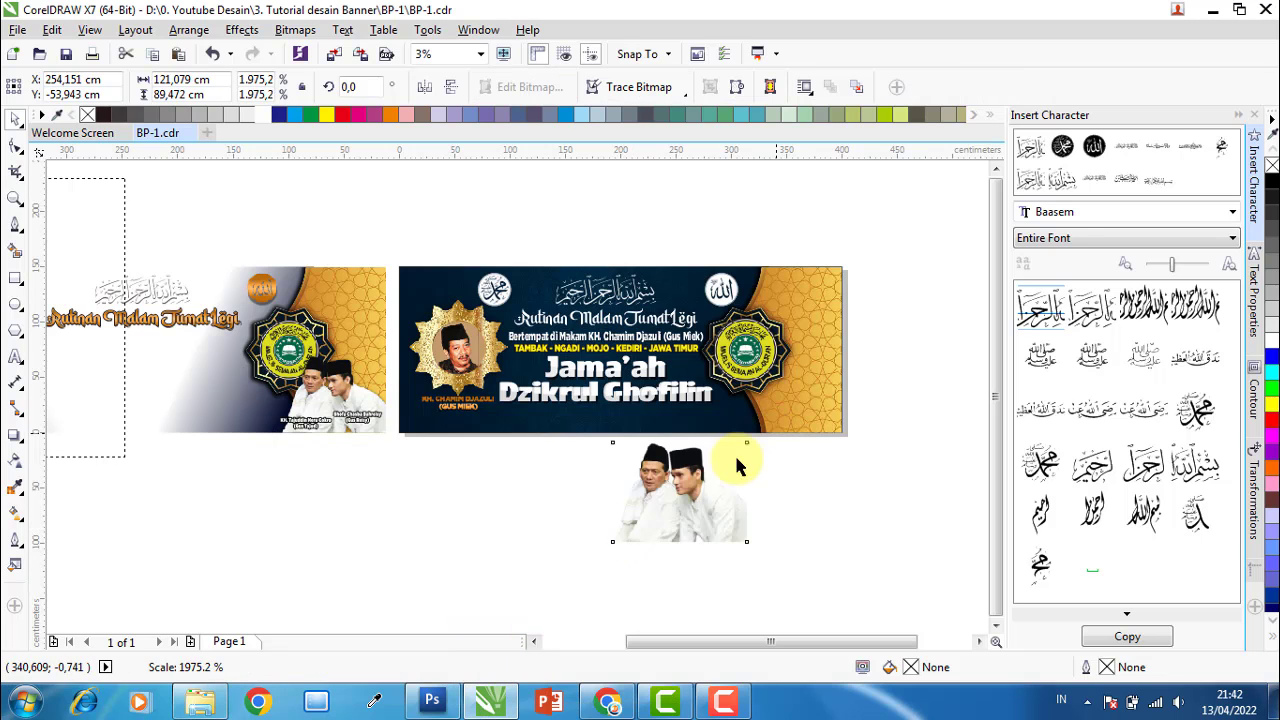
# View reference picture "a" in the BP-1 folder to check how the two men are captioned, then return to CorelDRAW.
pyautogui.click(200, 703)
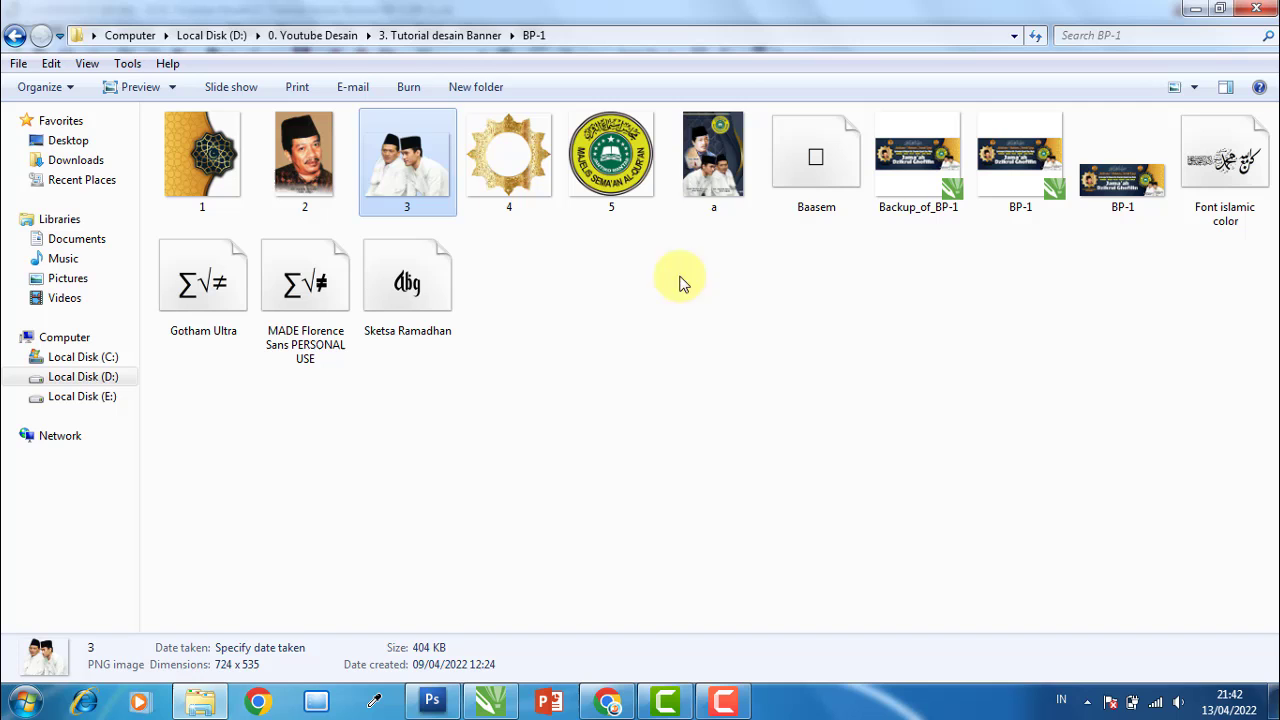
pyautogui.click(727, 183)
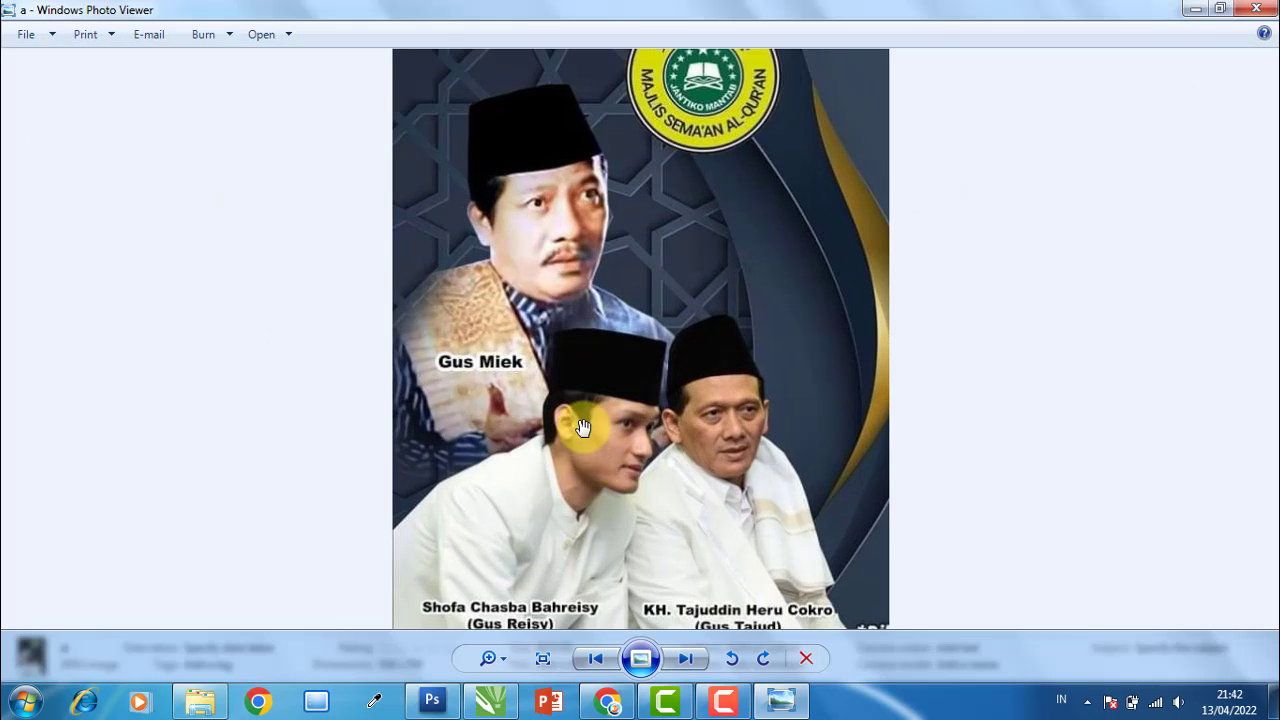
pyautogui.click(1256, 9)
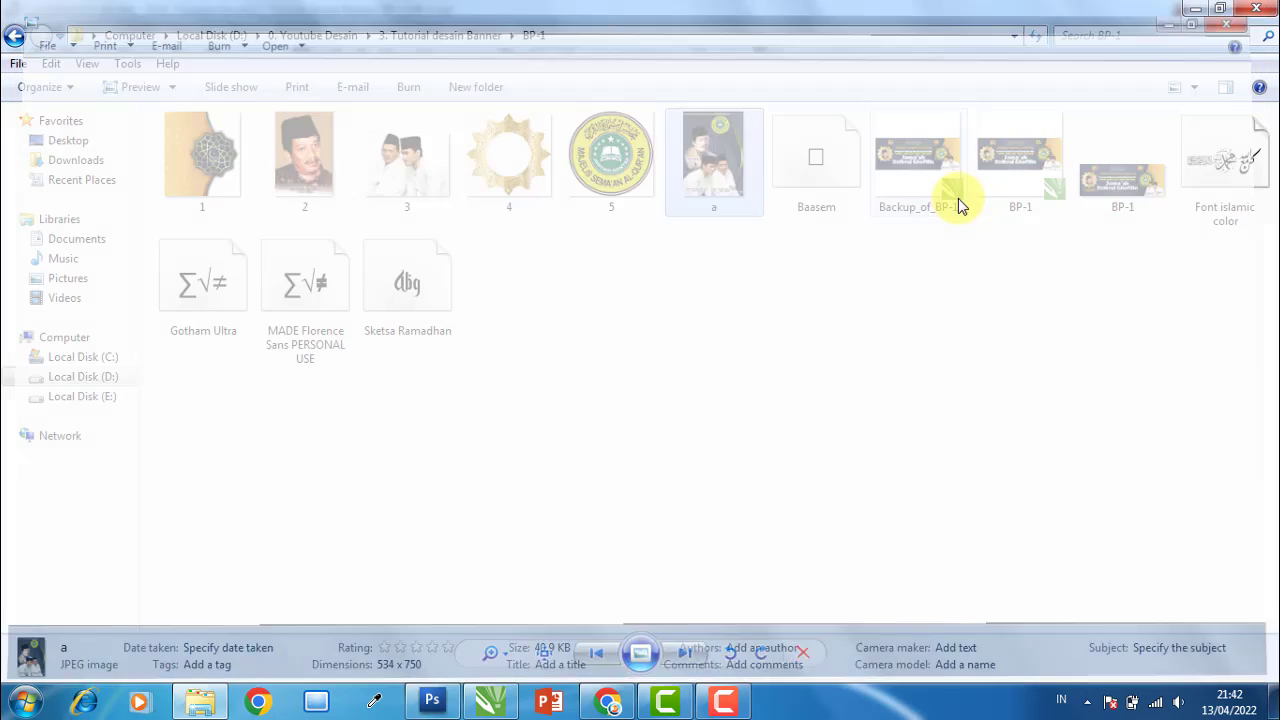
pyautogui.click(1195, 9)
# Place the picture of the two men in the banner's lower-right corner and shrink it to about 91.9 cm wide.
pyautogui.moveTo(731, 488); pyautogui.dragTo(836, 408)
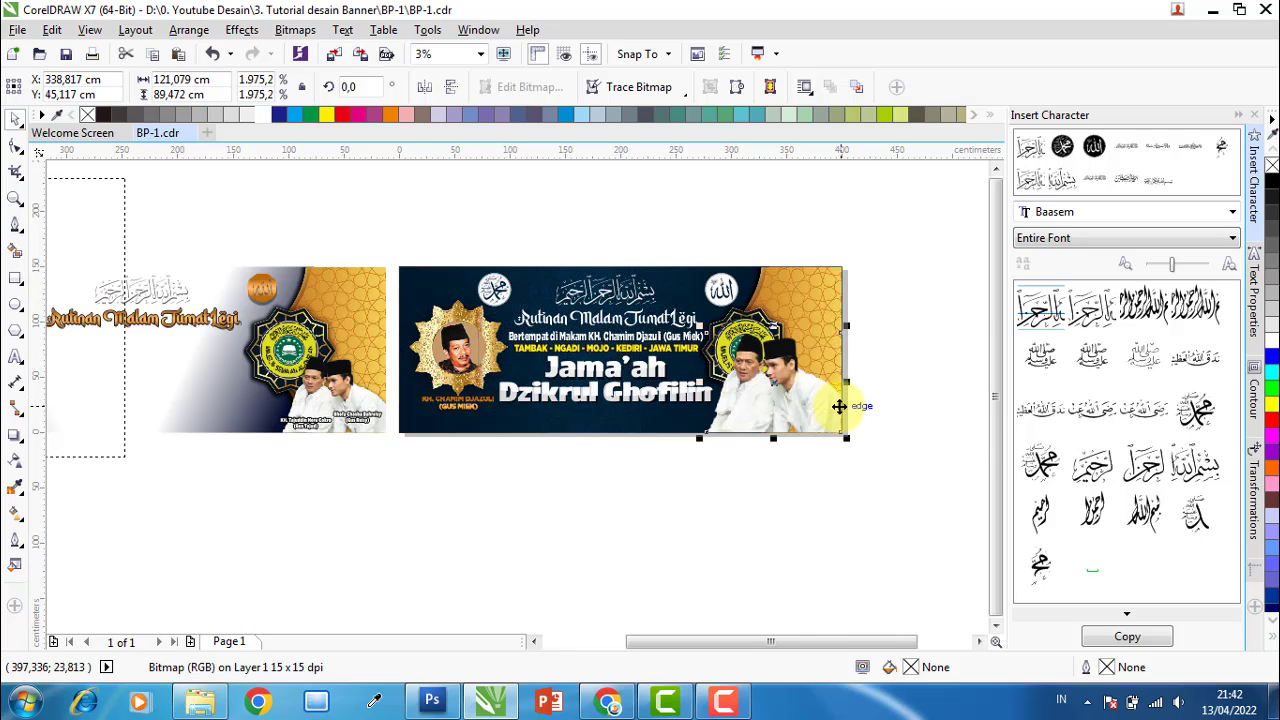
pyautogui.scroll(1, 838, 404)
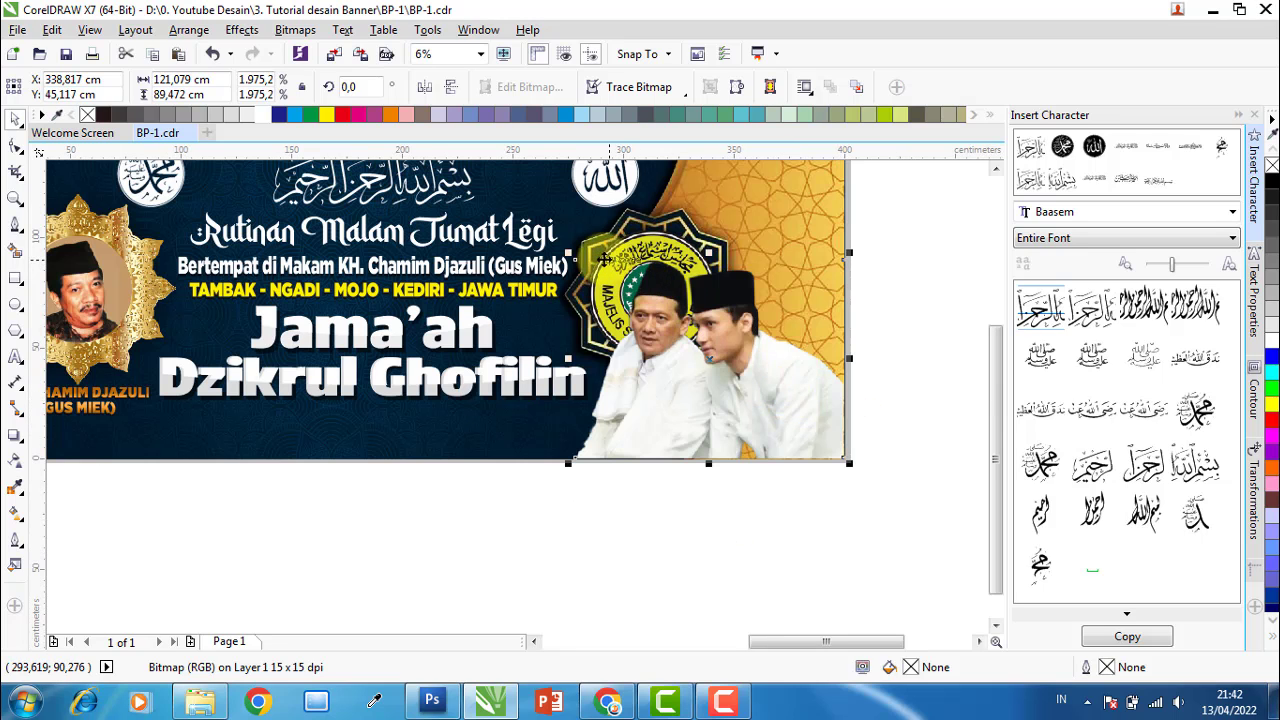
pyautogui.moveTo(572, 258); pyautogui.dragTo(638, 307)
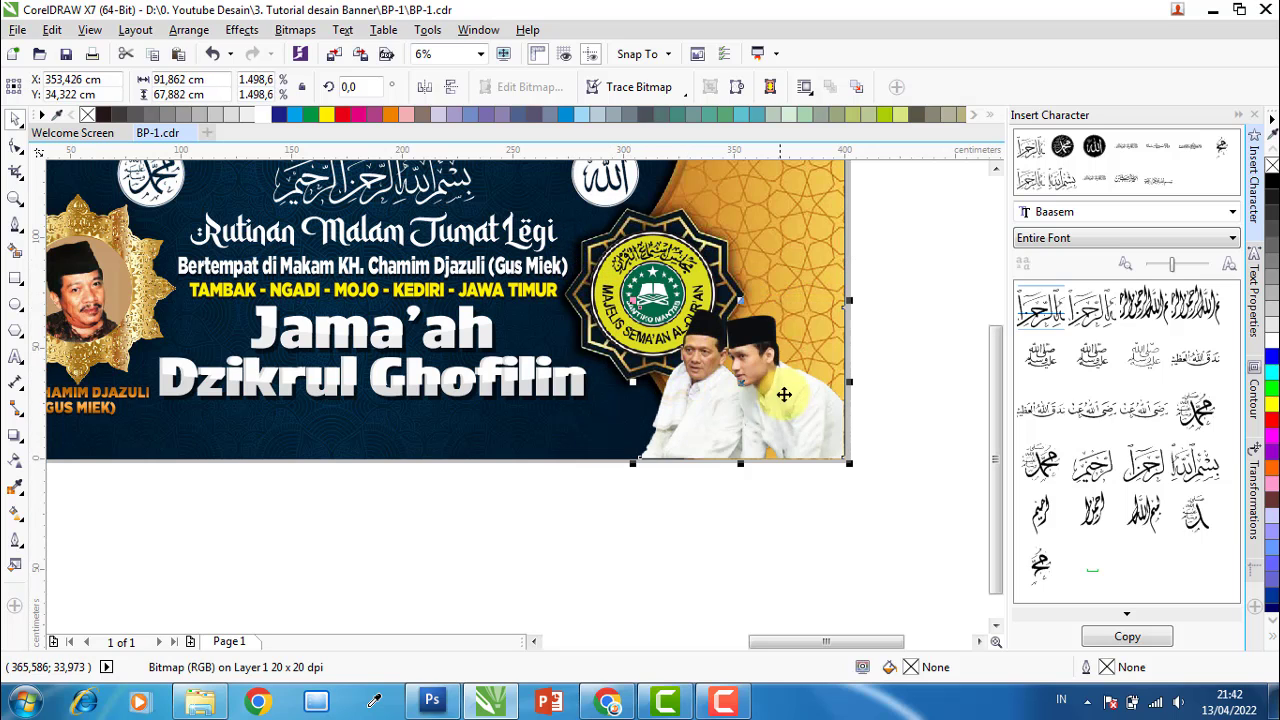
# Align the picture of the two men with the right and bottom edges of the banner background.
pyautogui.keyDown('shift'); pyautogui.click(820, 220); pyautogui.keyUp('shift')
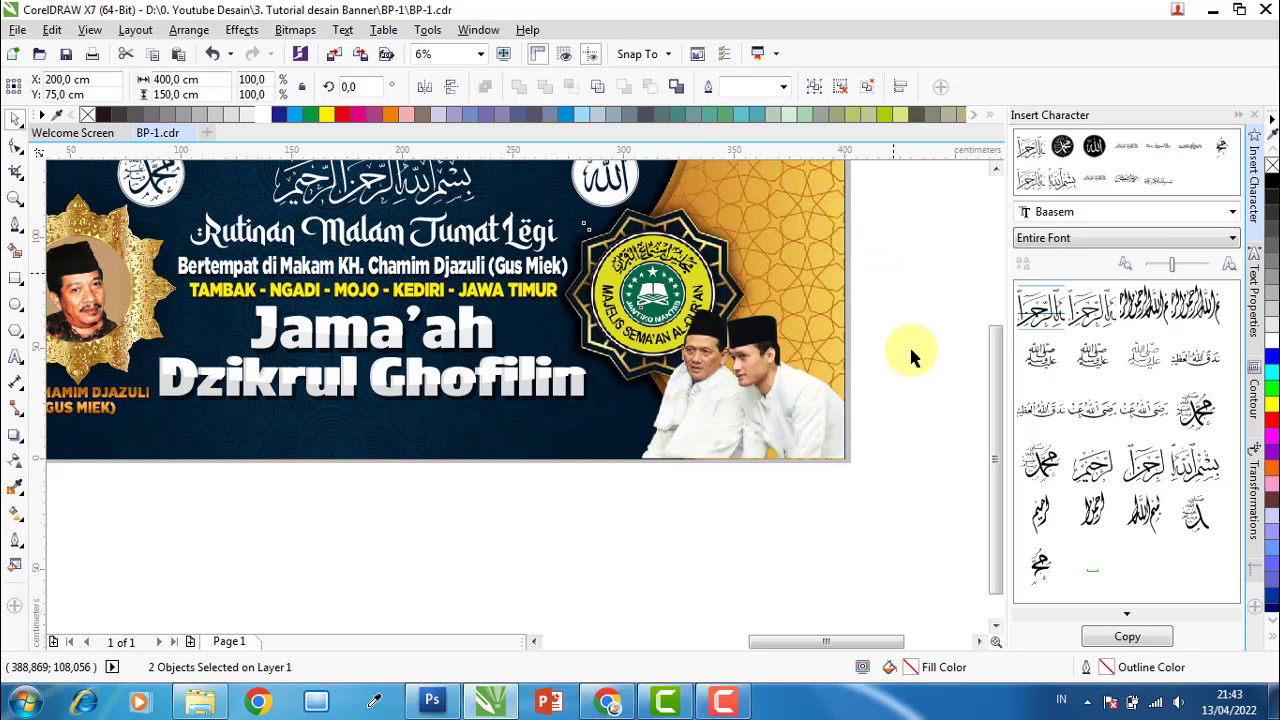
pyautogui.press('Delete')
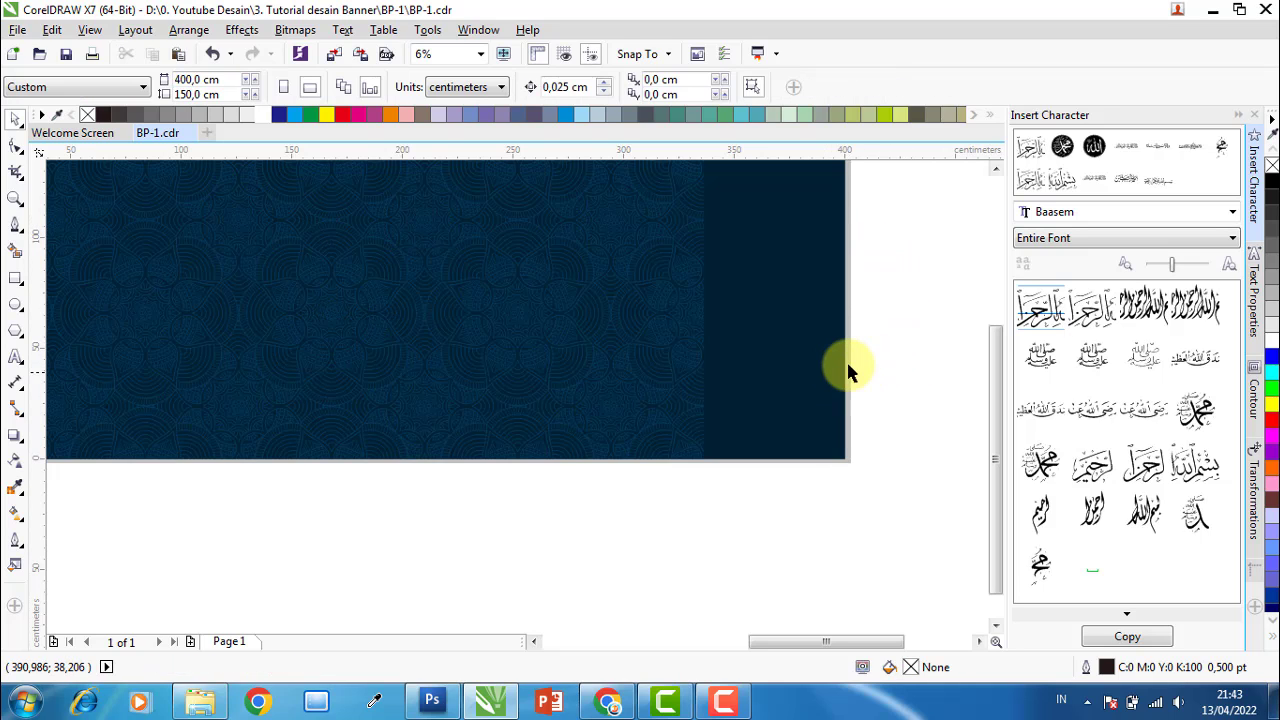
pyautogui.scroll(-2, 929, 380)
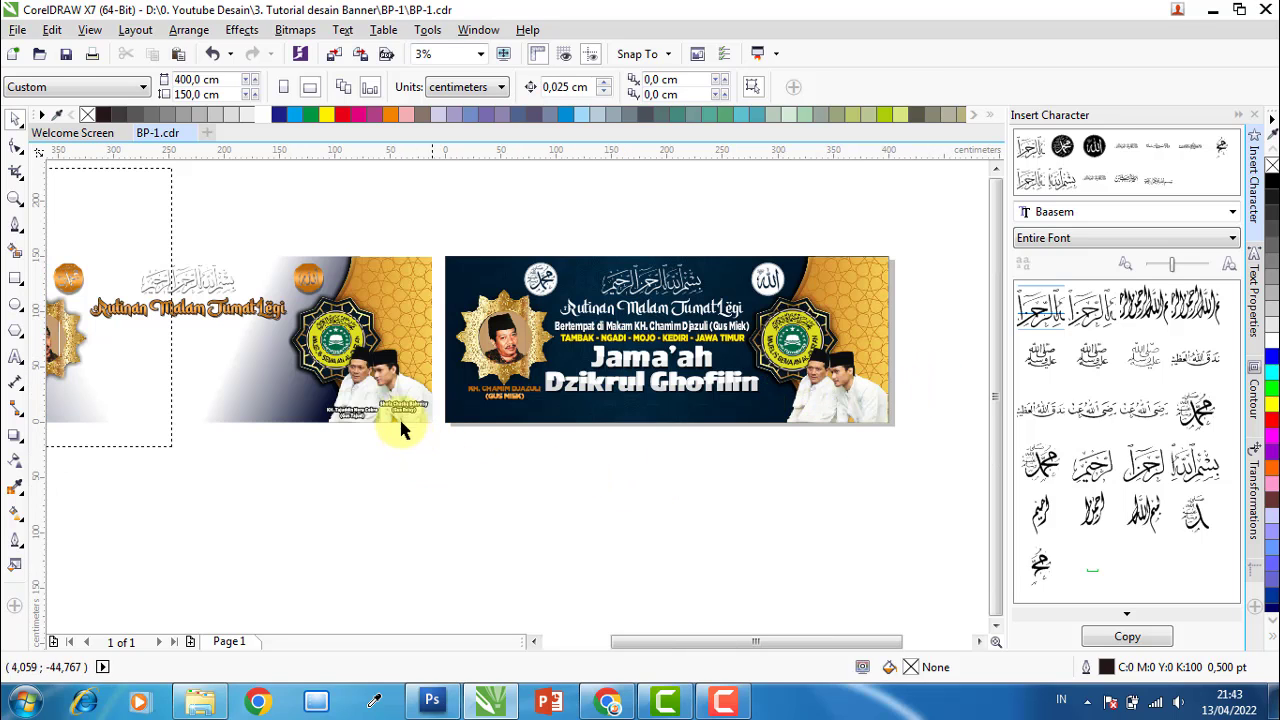
# Move both white name captions from the reference design onto the picture of the two men, centred at about X 350.8, Y 11.3 cm.
pyautogui.click(380, 410)
pyautogui.click(466, 506)
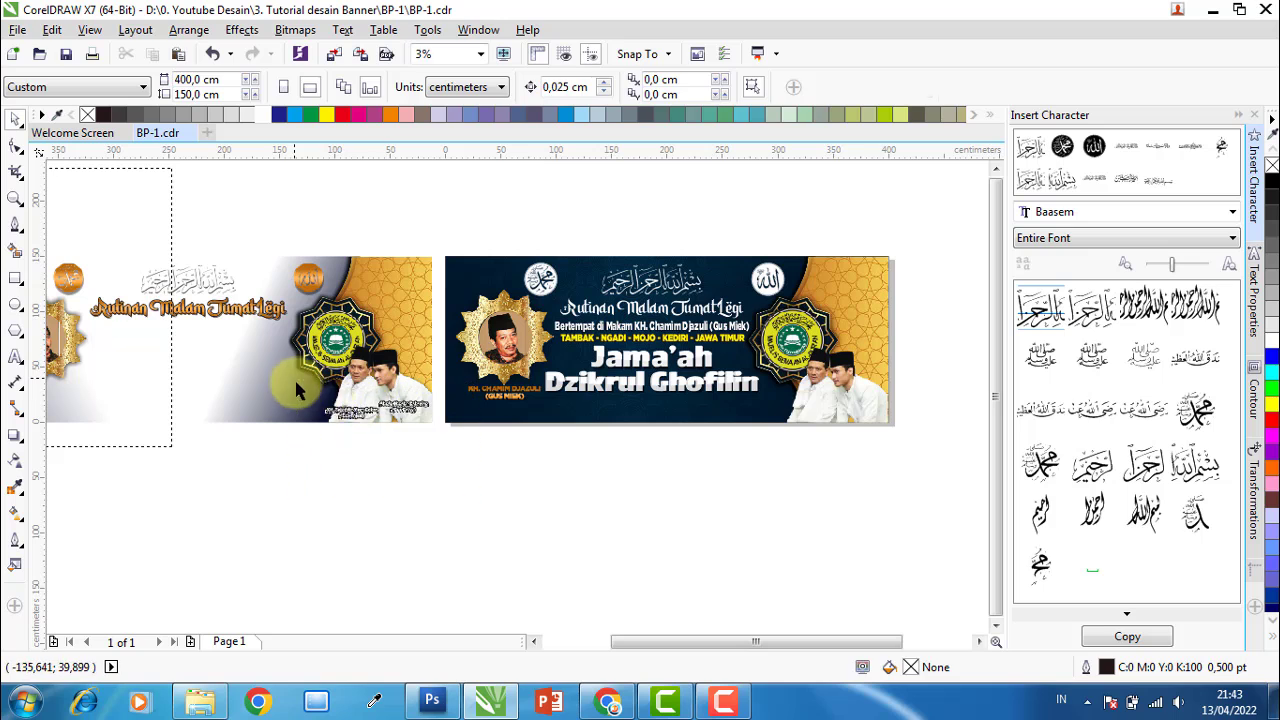
pyautogui.click(340, 410)
pyautogui.moveTo(340, 410); pyautogui.dragTo(878, 406)
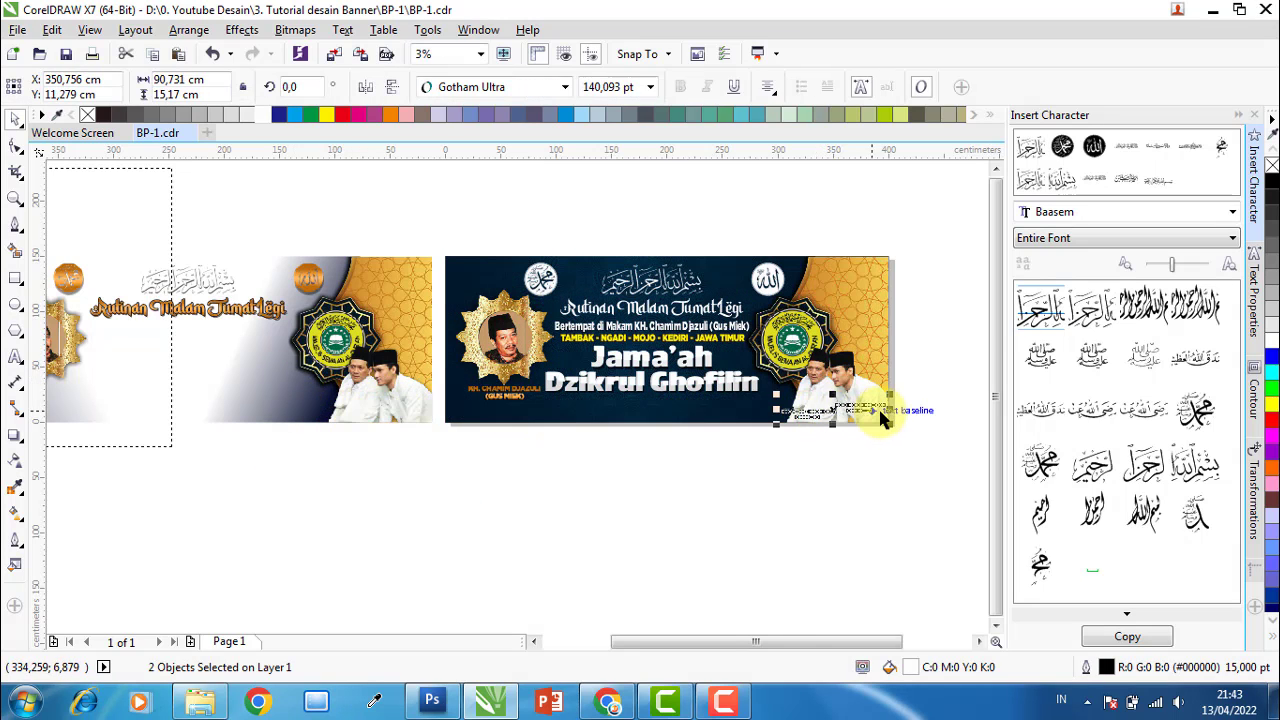
pyautogui.scroll(3, 878, 406)
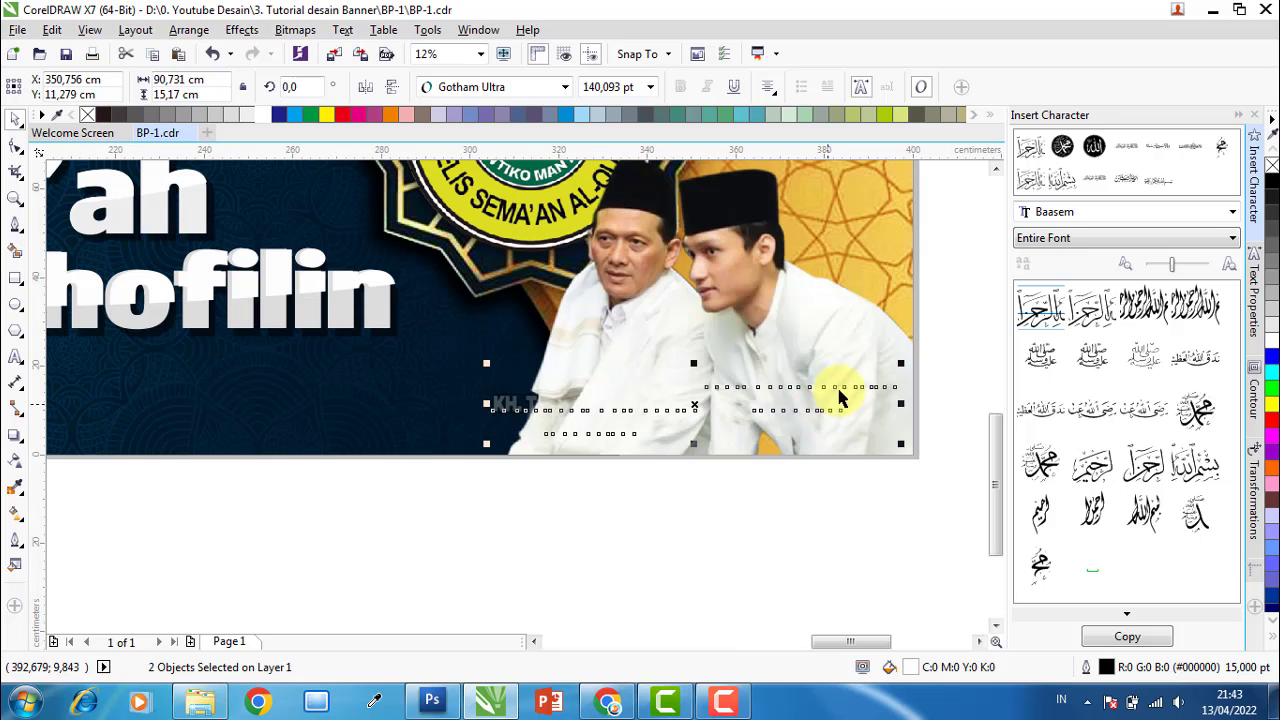
pyautogui.click(757, 487)
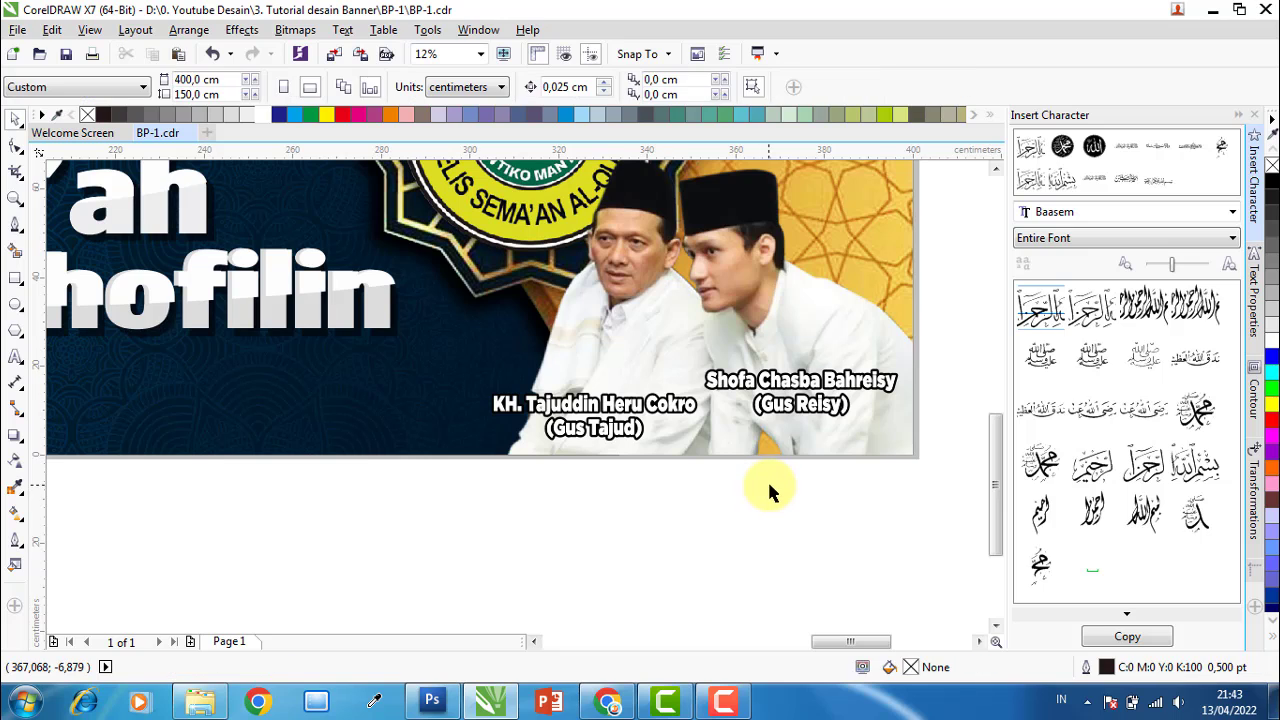
# Add a drop shadow to the picture of the two men and set the shadow opacity to 60.
pyautogui.scroll(-2, 757, 485)
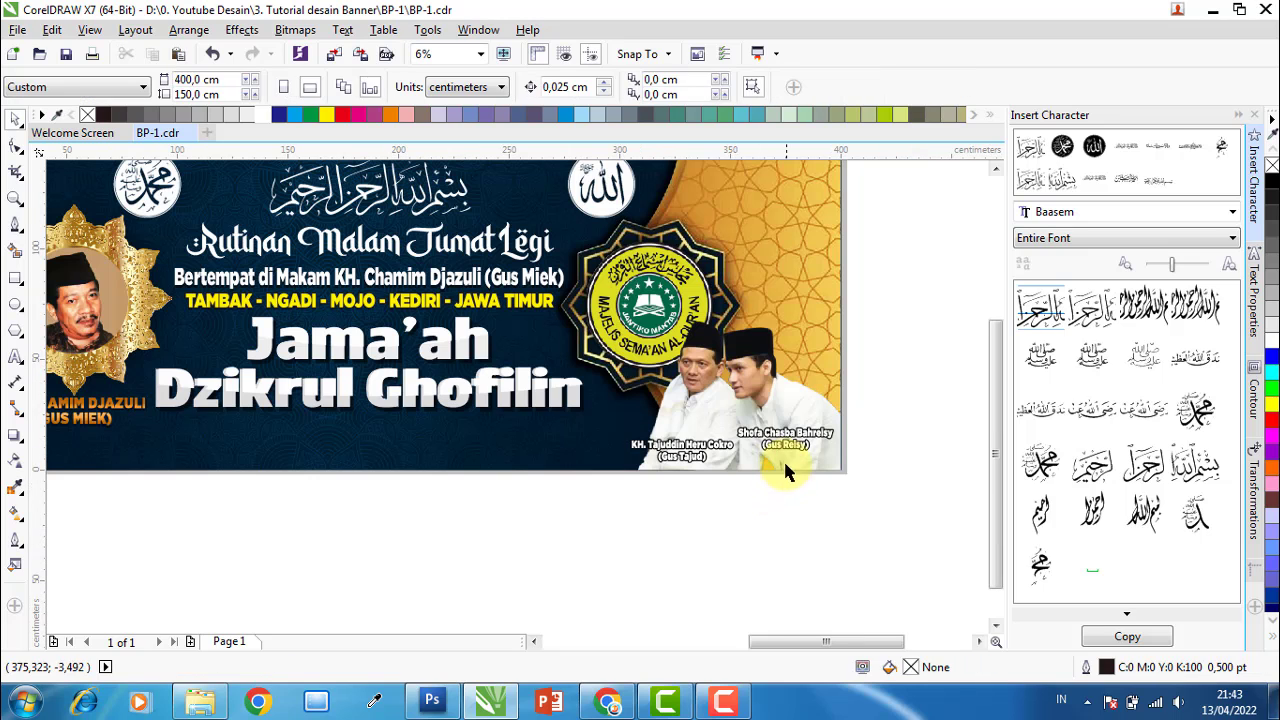
pyautogui.click(757, 352)
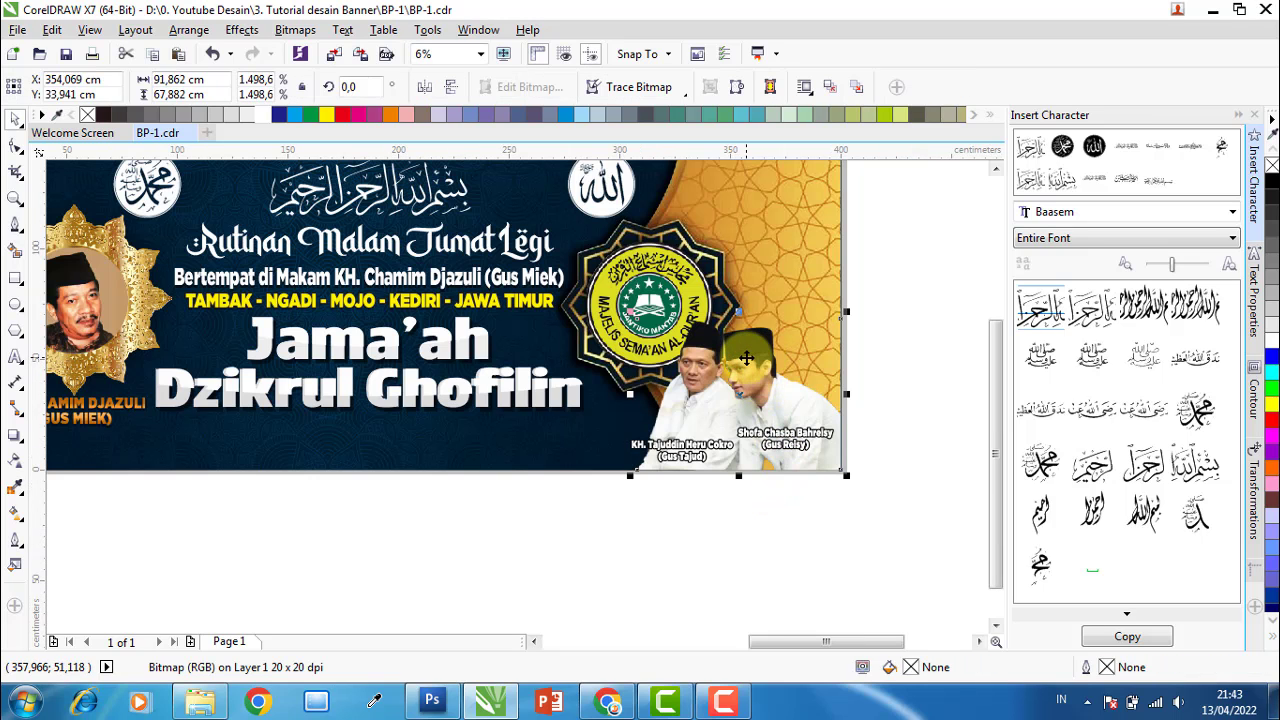
pyautogui.click(15, 435)
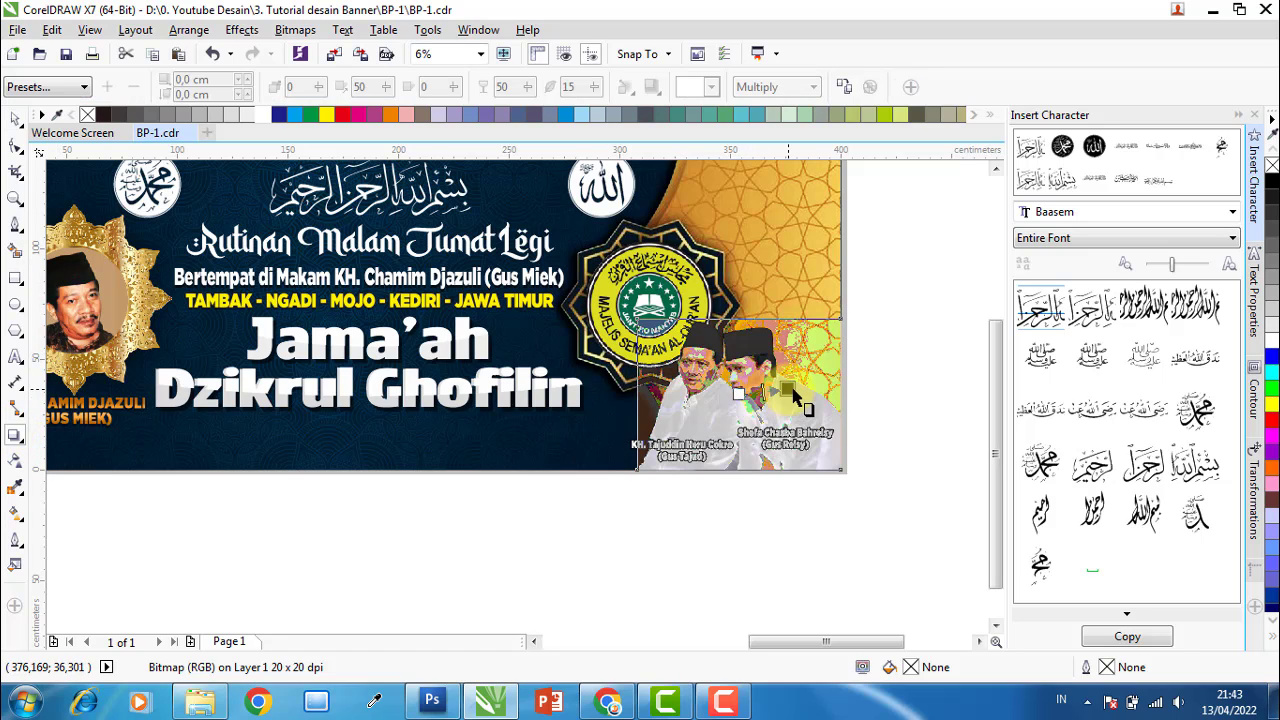
pyautogui.click(788, 390)
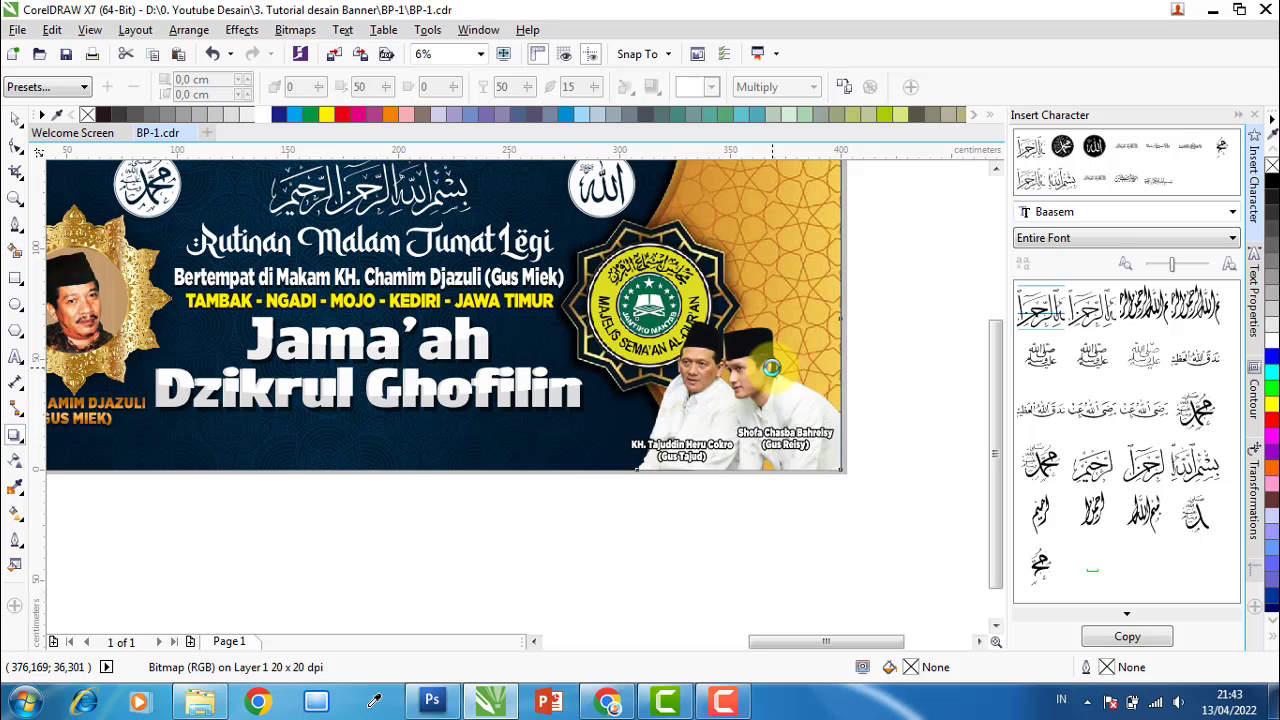
pyautogui.moveTo(771, 368); pyautogui.dragTo(787, 388)
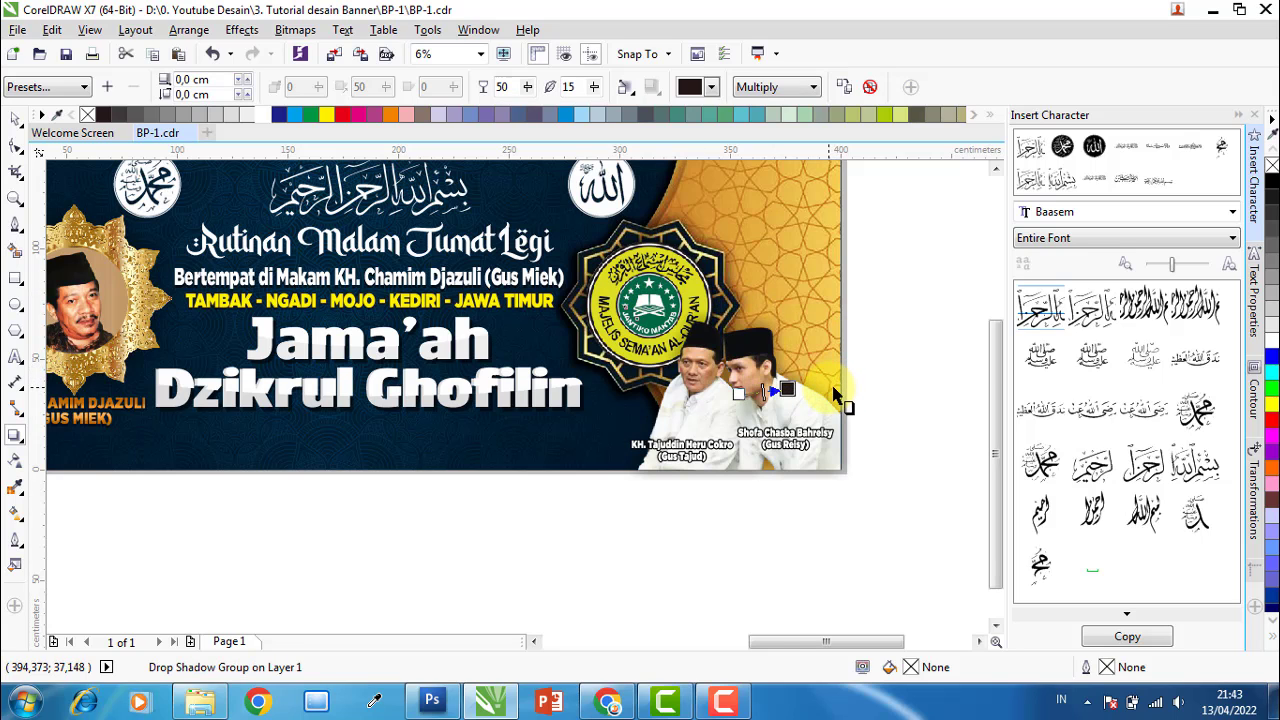
pyautogui.scroll(2, 838, 390)
pyautogui.click(503, 87)
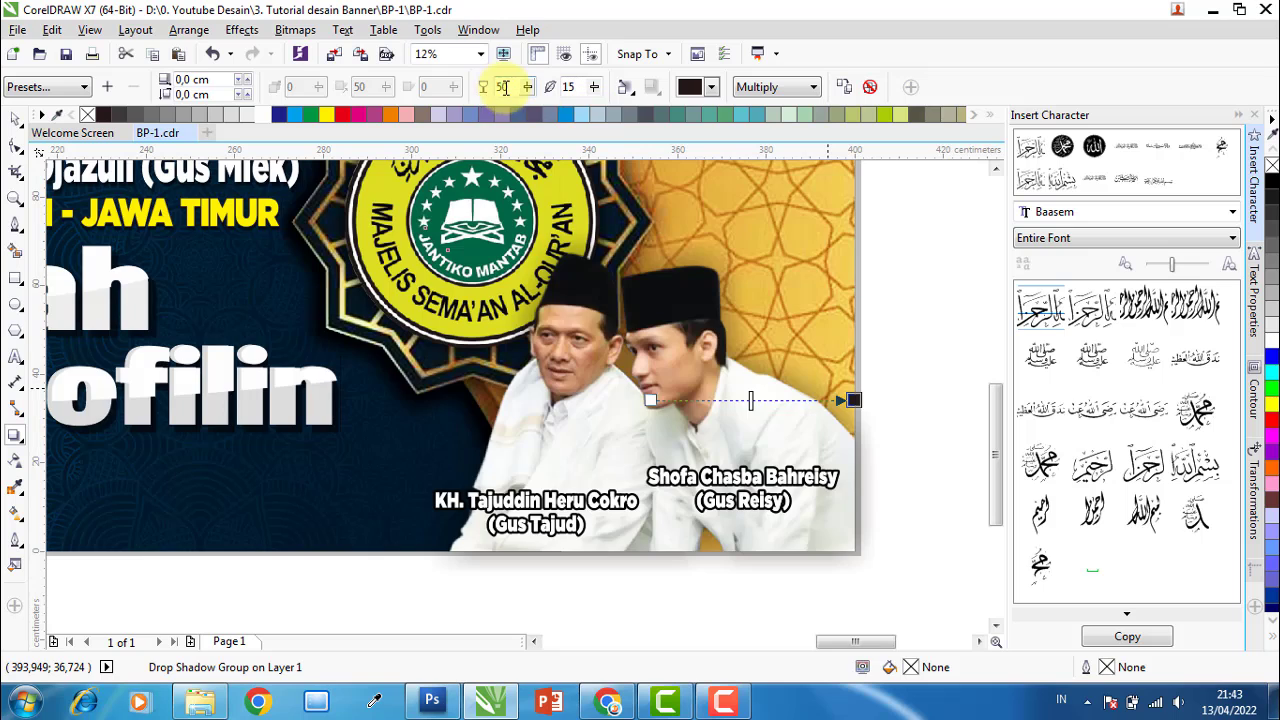
pyautogui.write('6')
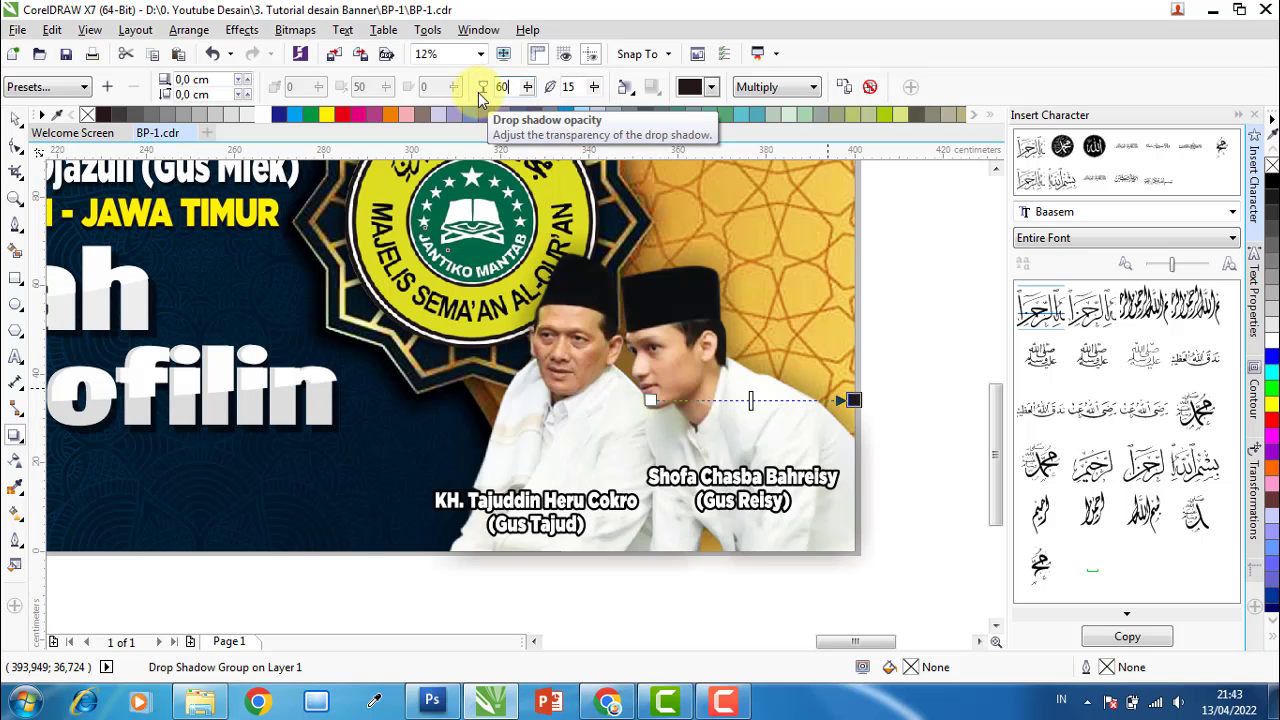
pyautogui.press('Return')
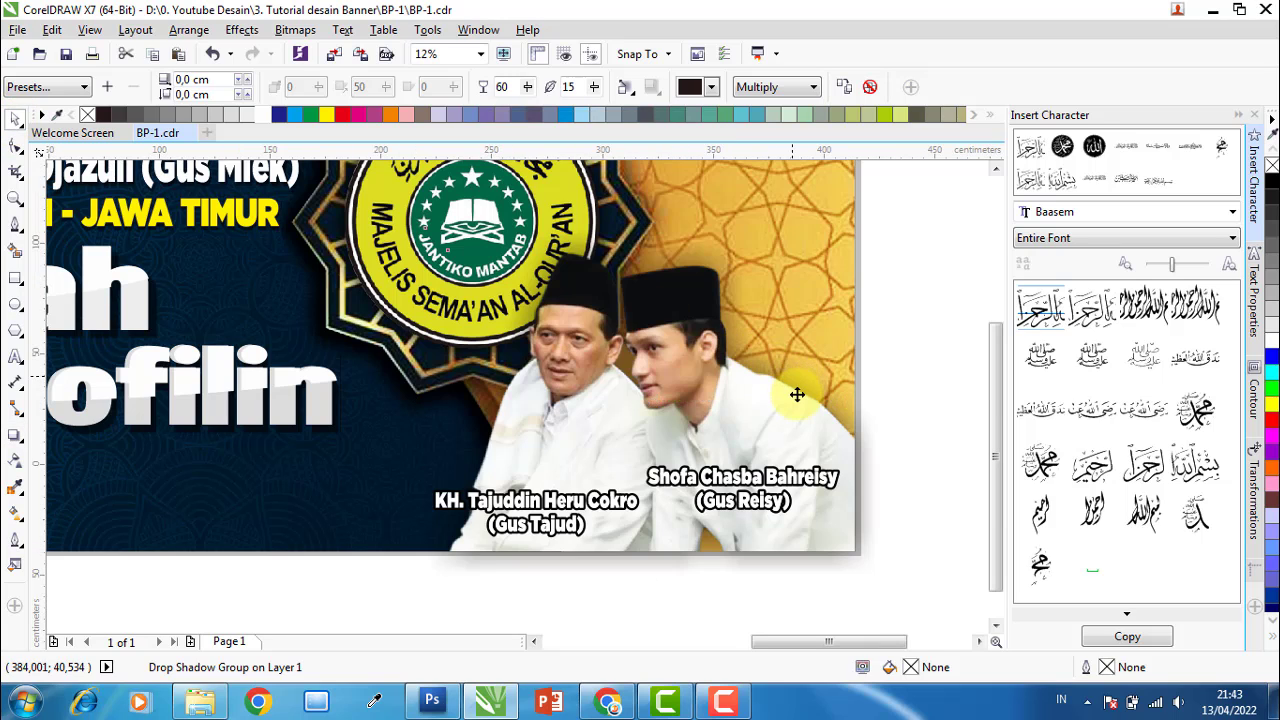
pyautogui.scroll(-4, 794, 391)
pyautogui.click(545, 470)
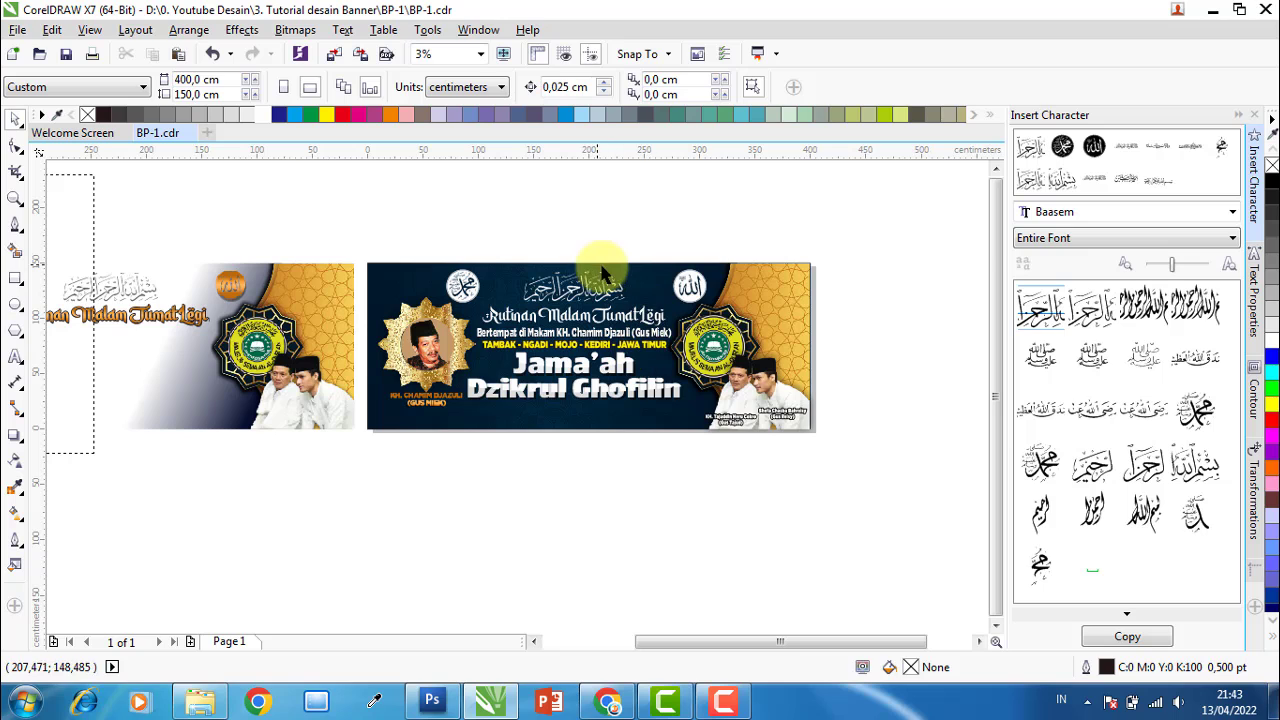
# Close the Insert Character docker to widen the workspace around the banner.
pyautogui.scroll(2, 575, 292)
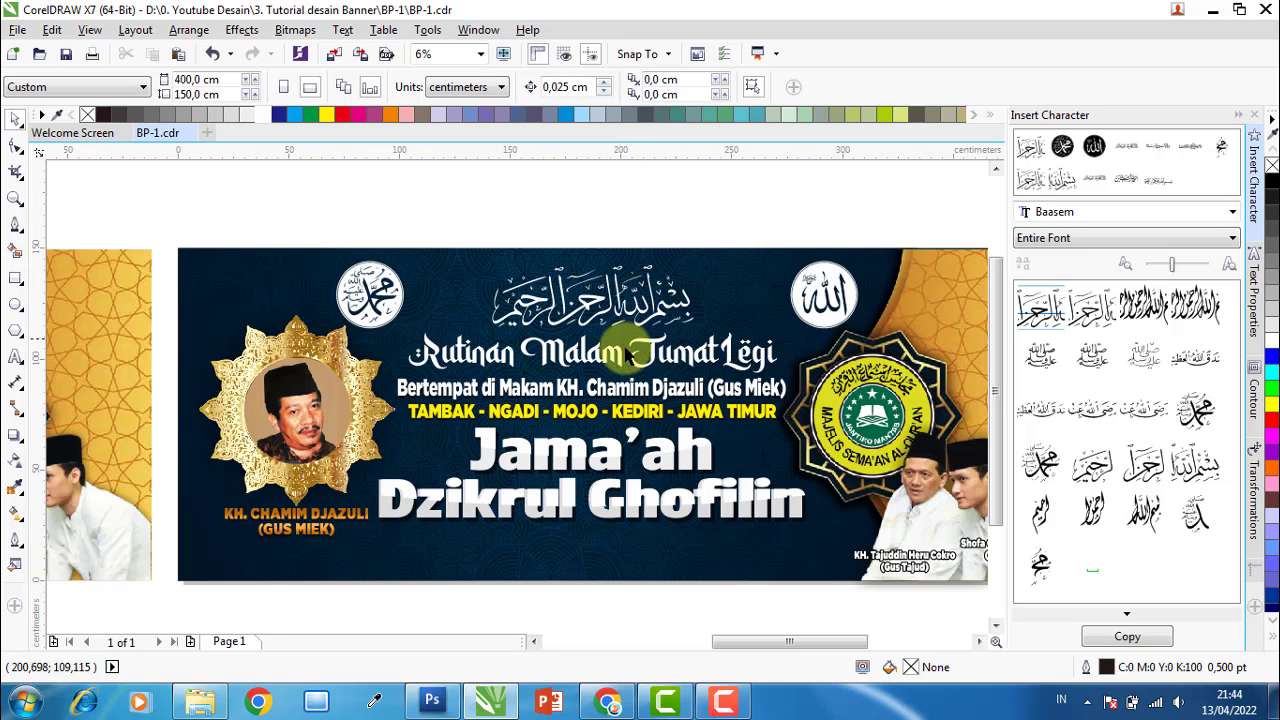
pyautogui.click(621, 358)
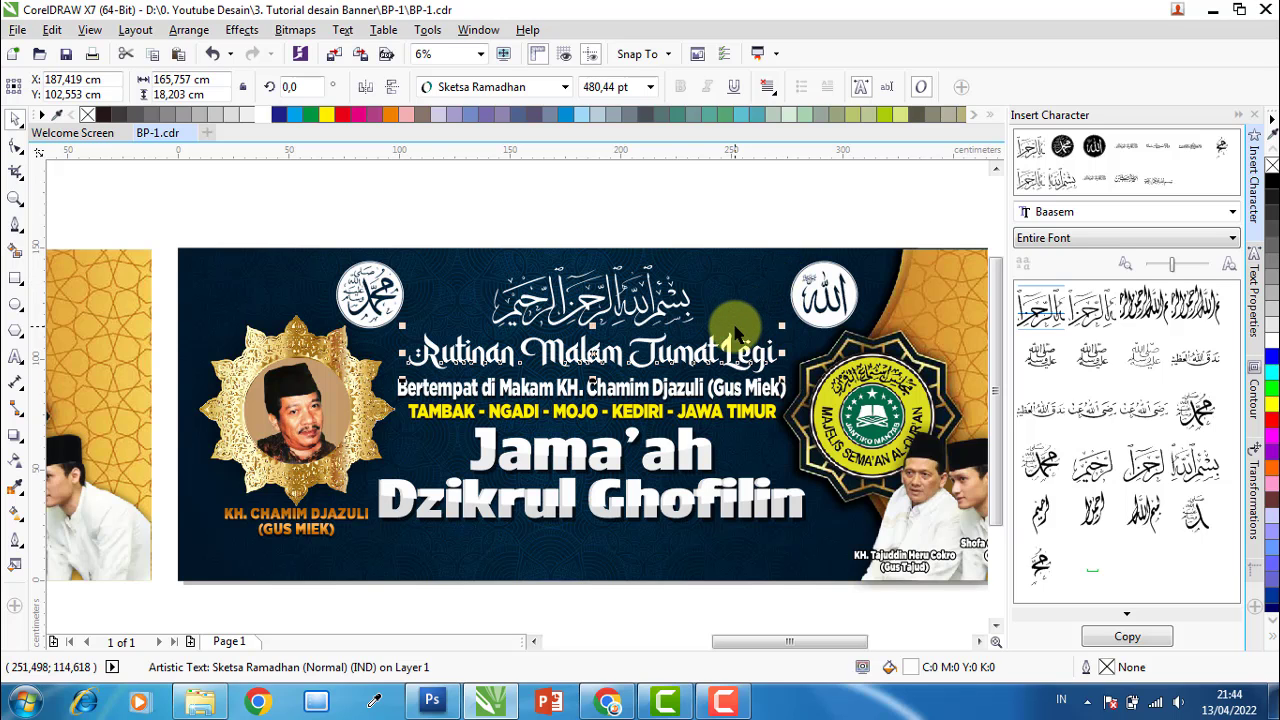
pyautogui.scroll(2, 735, 330)
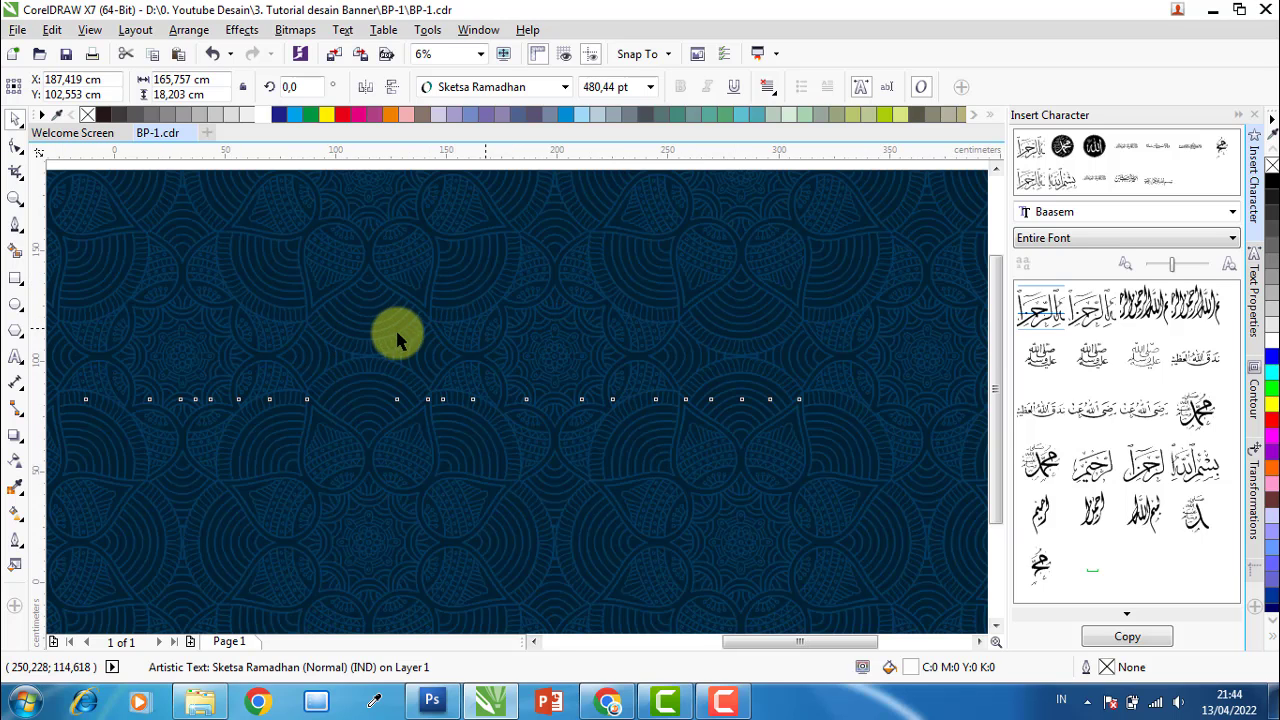
pyautogui.scroll(-2, 379, 335)
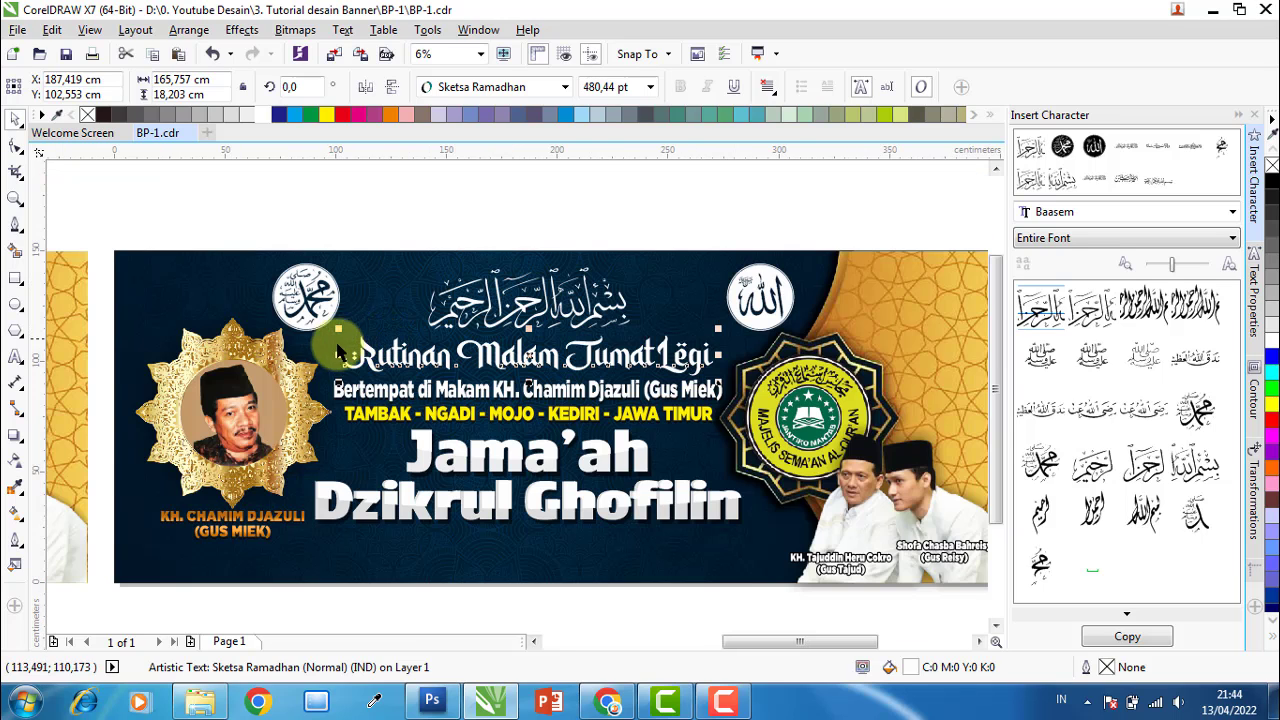
pyautogui.click(1238, 115)
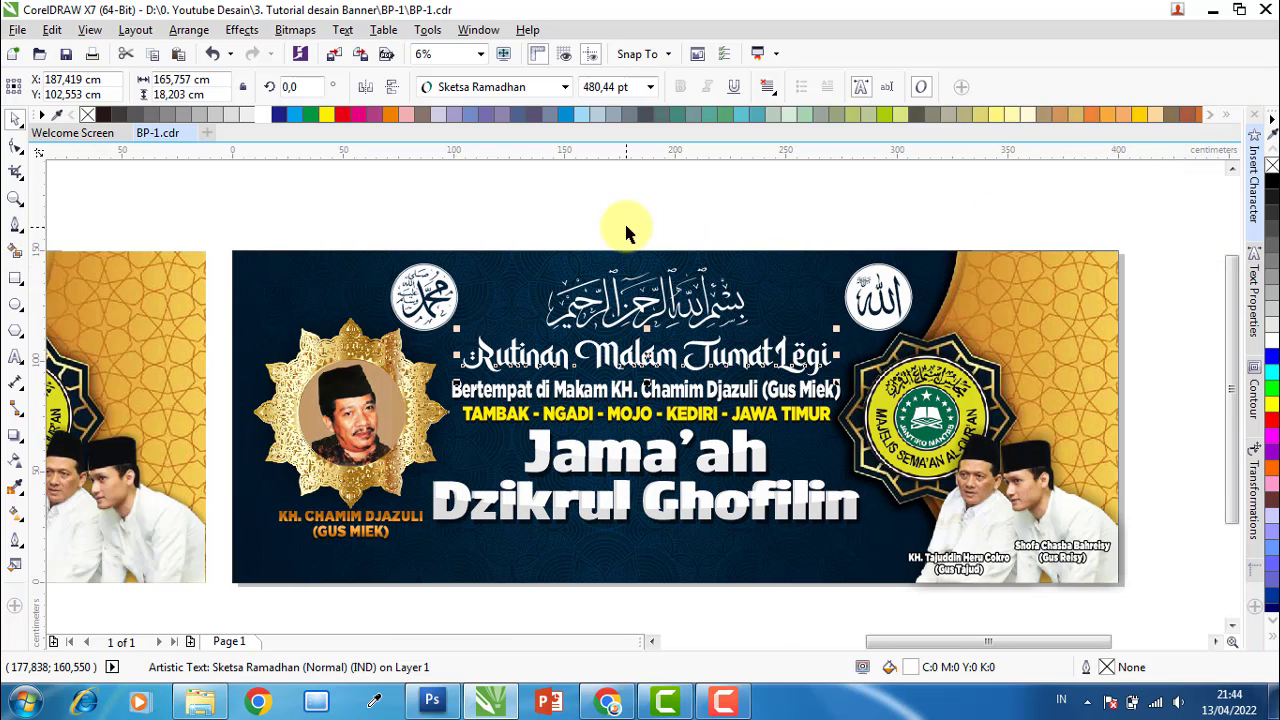
pyautogui.click(623, 229)
# Examine the fountain fill settings of the orange heading in the reference design, leaving them as they are.
pyautogui.scroll(-2, 553, 368)
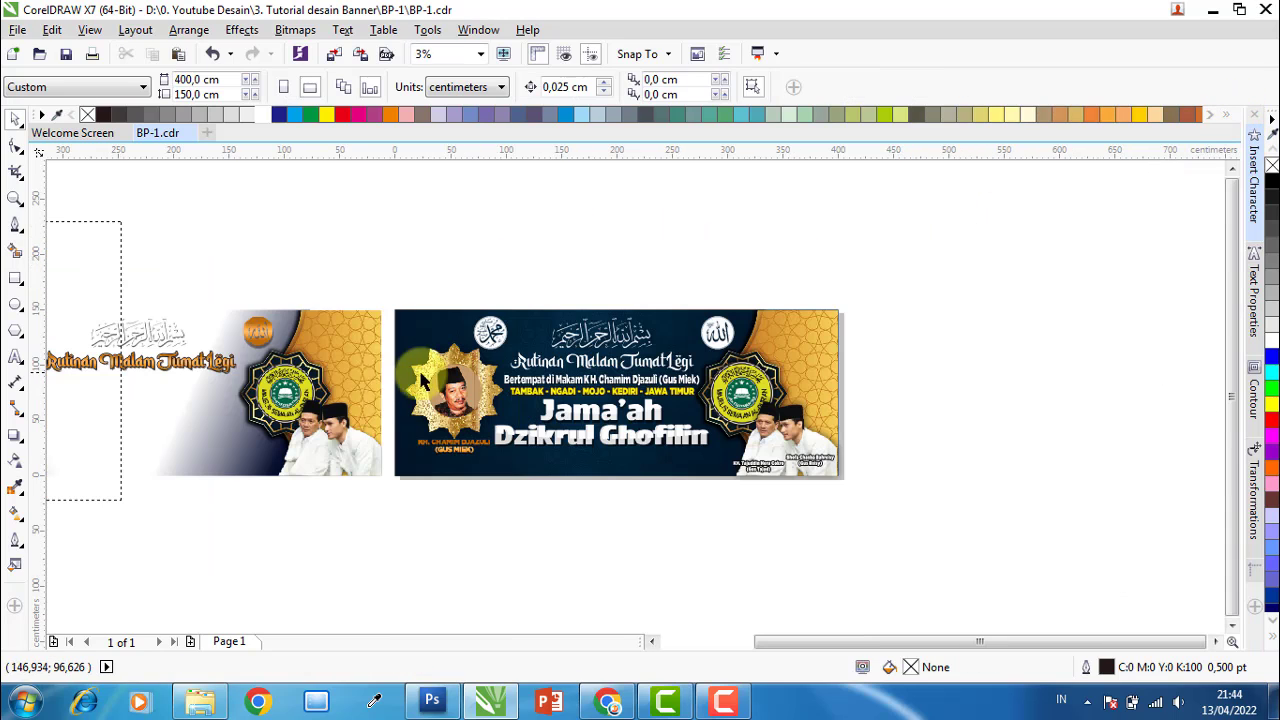
pyautogui.click(205, 360)
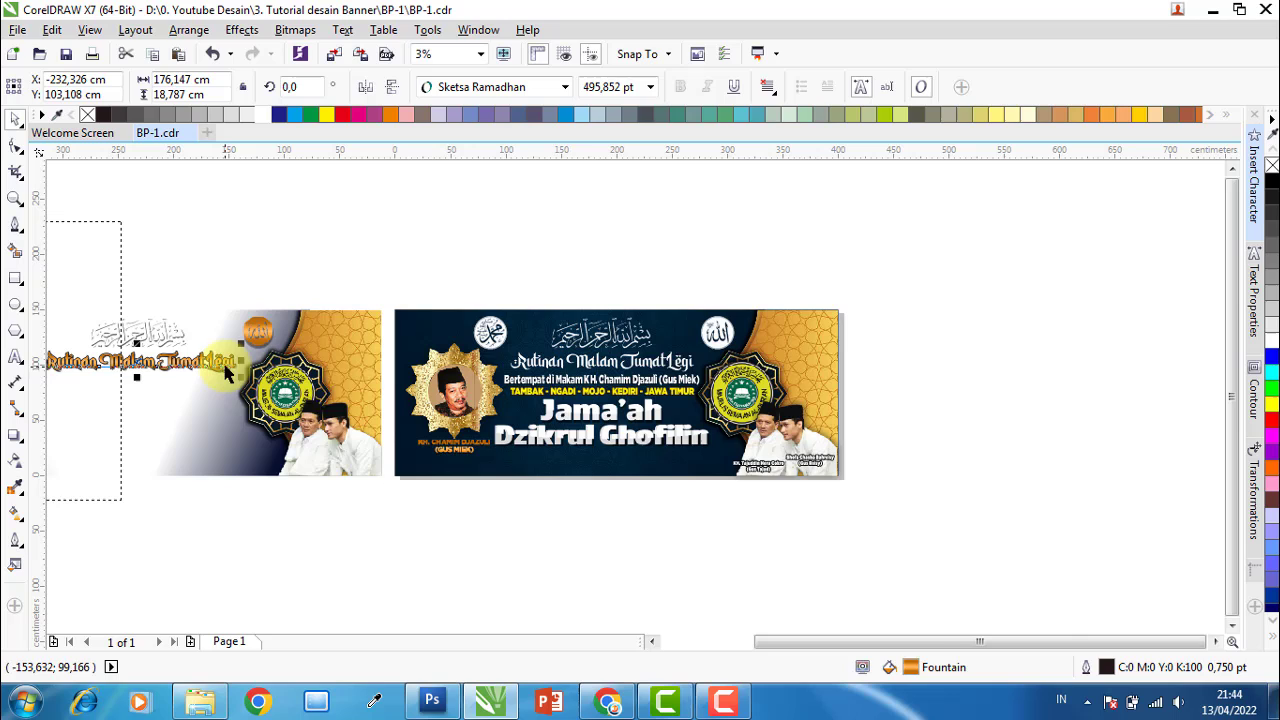
pyautogui.doubleClick(914, 670)
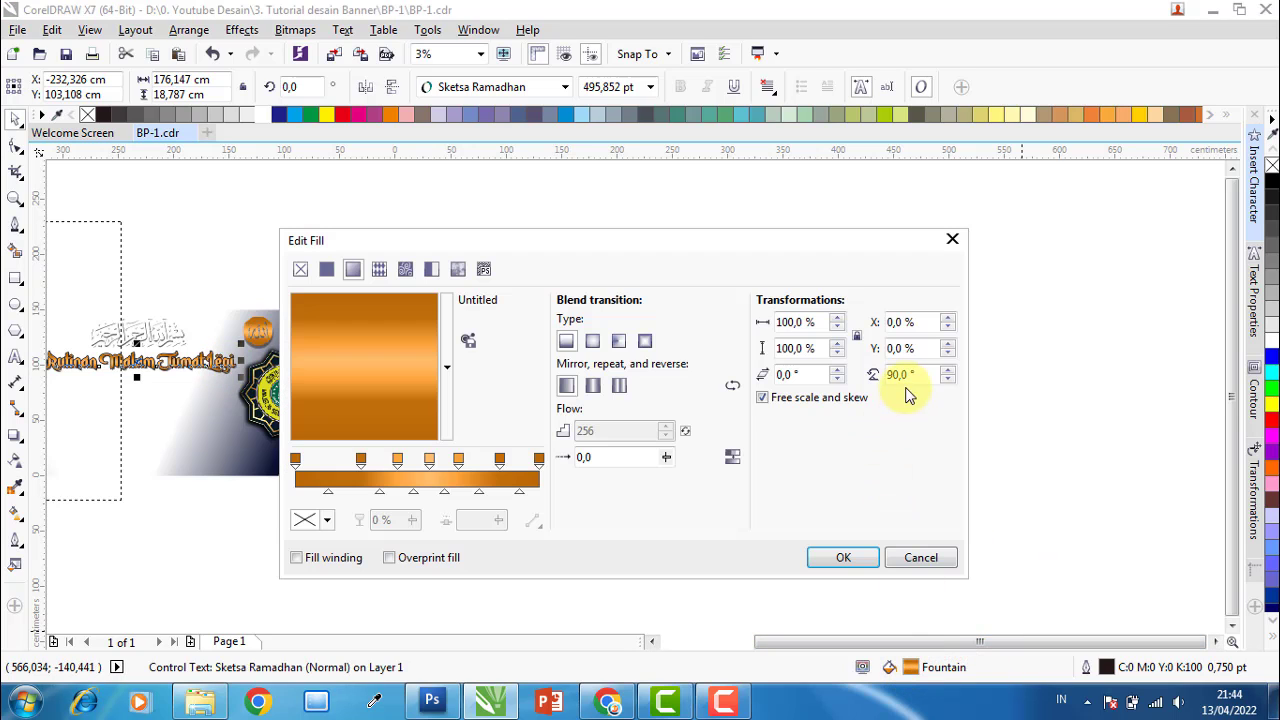
pyautogui.click(952, 239)
# Give the banner's "Rutinan Malam Jumat Legi" heading a fountain fill whose start colour is brownish orange C25 M63 Y100 K0.
pyautogui.click(668, 362)
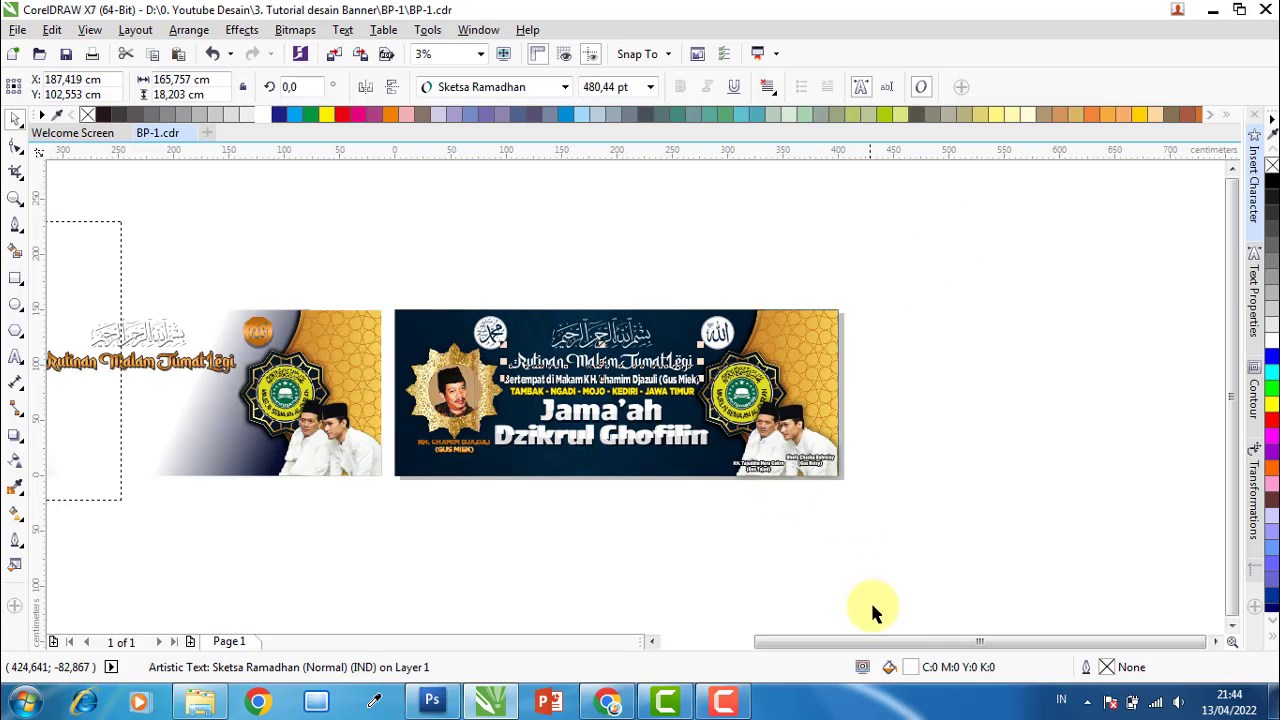
pyautogui.doubleClick(912, 673)
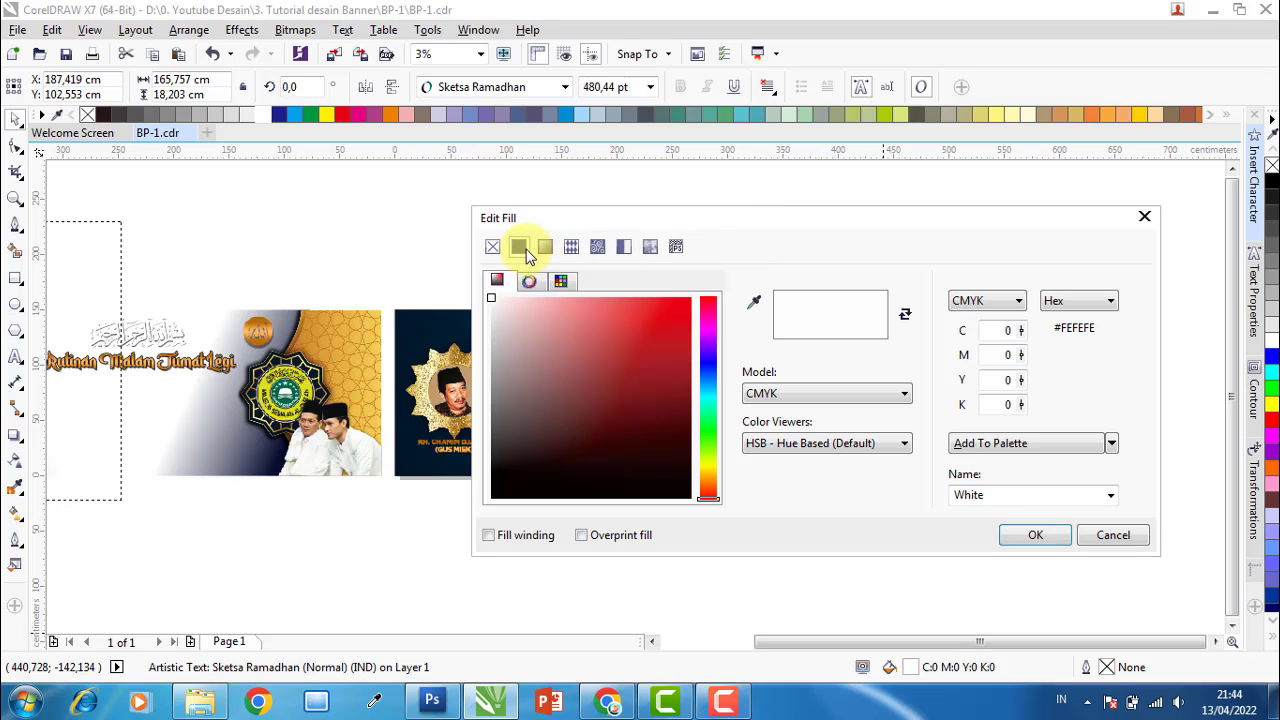
pyautogui.click(543, 250)
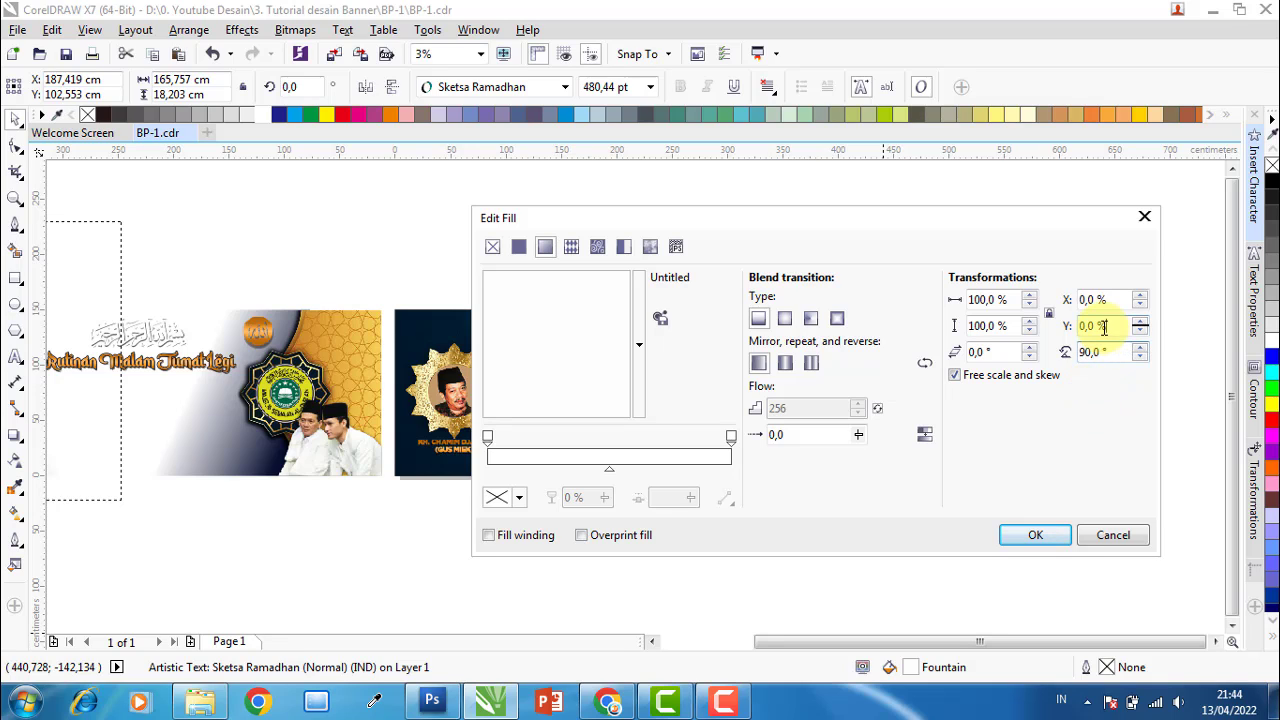
pyautogui.click(488, 441)
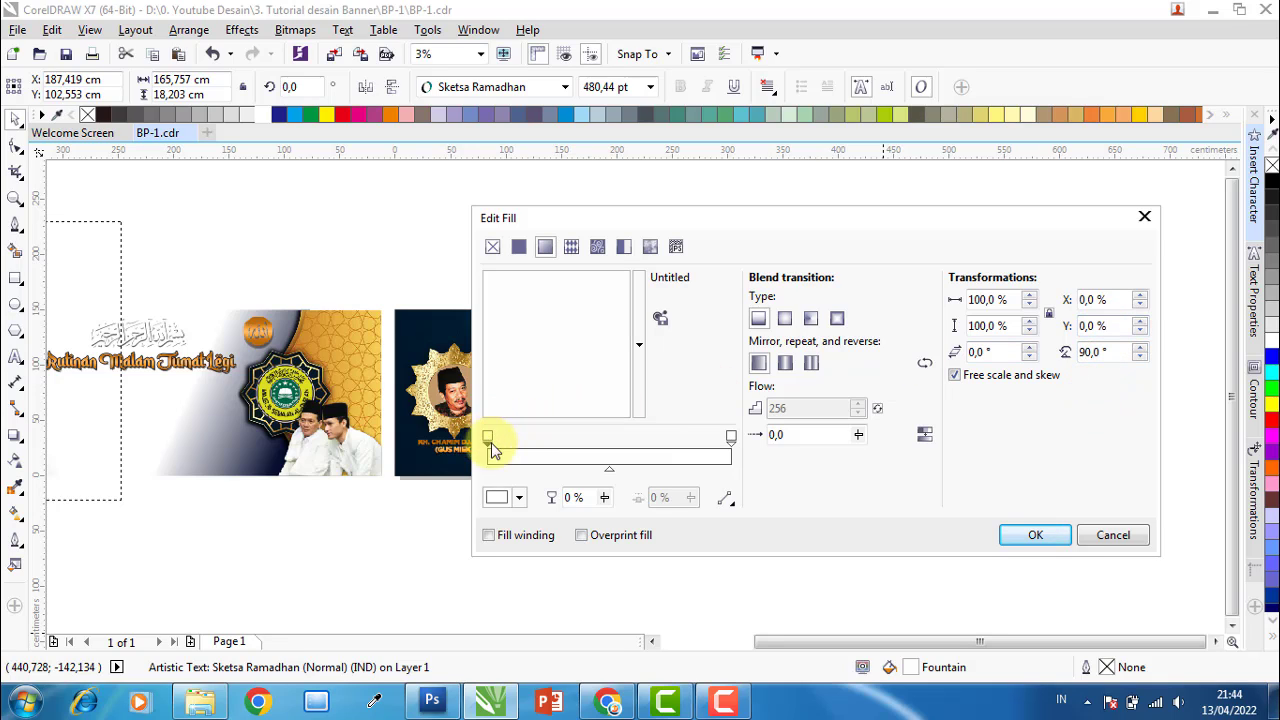
pyautogui.click(516, 500)
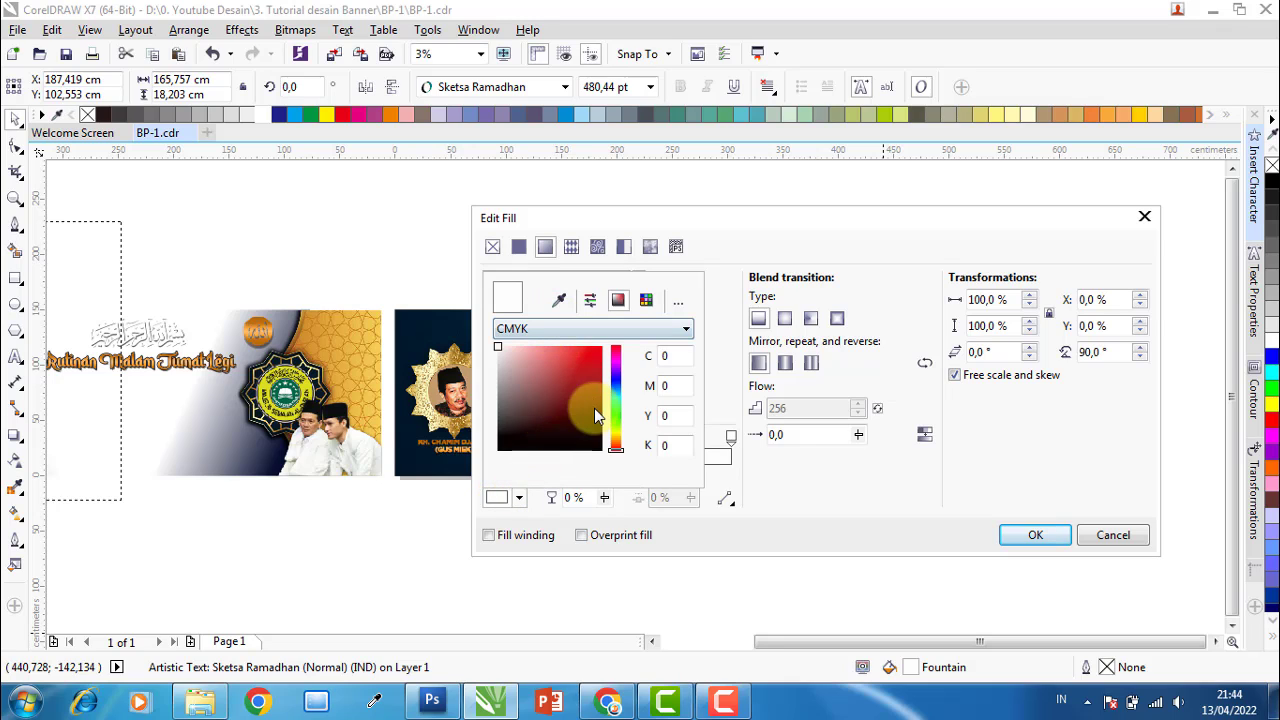
pyautogui.click(615, 441)
pyautogui.click(594, 370)
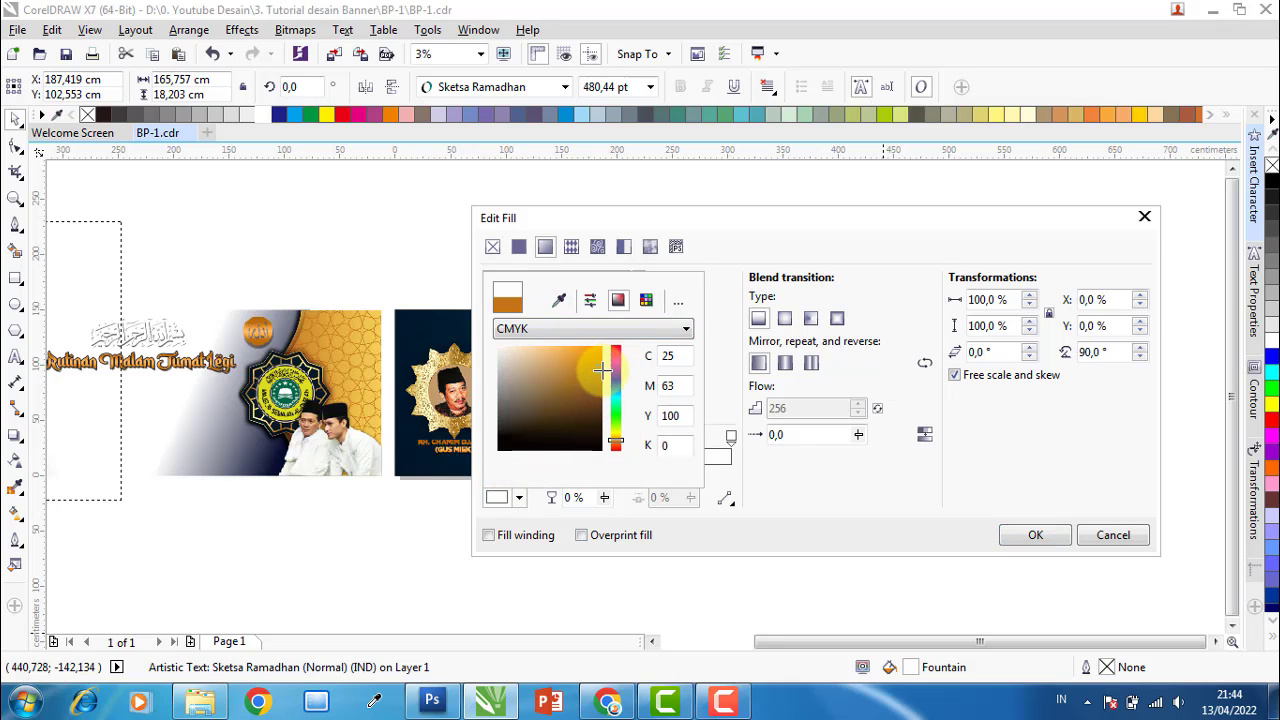
pyautogui.click(777, 477)
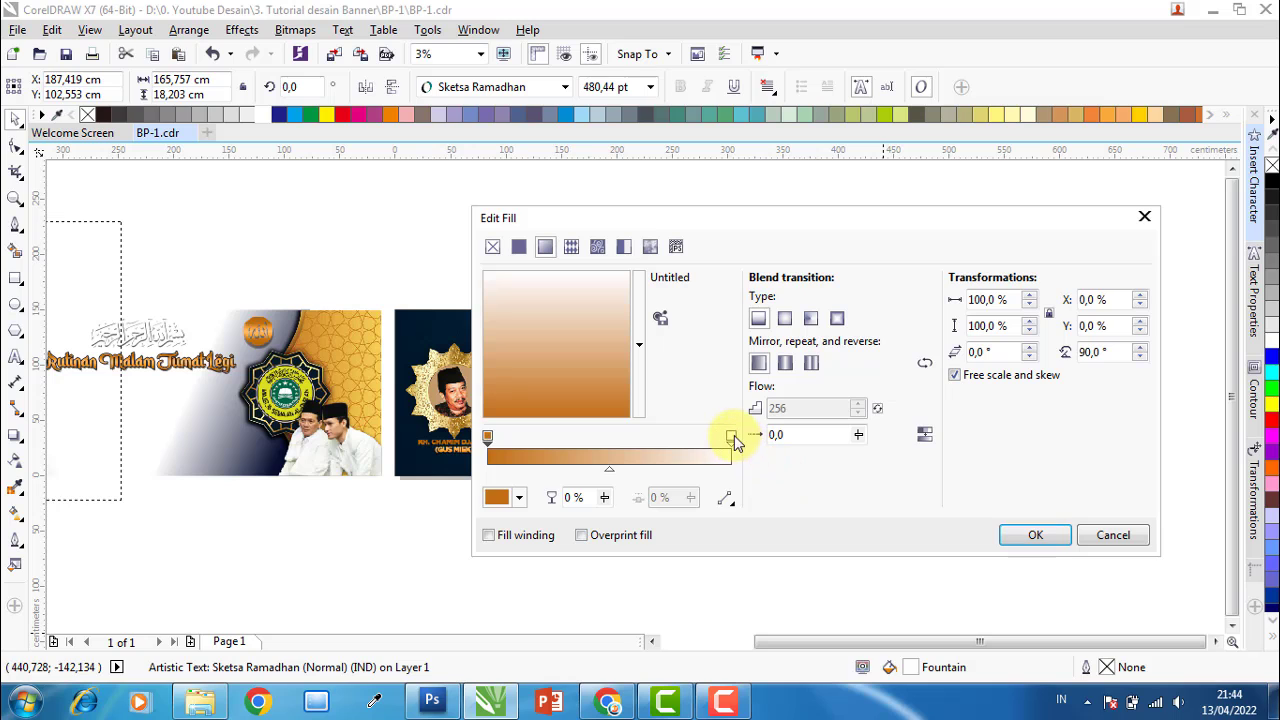
# Set the heading gradient's end colour to the orange #C17018 sampled from its start colour.
pyautogui.click(734, 436)
pyautogui.click(519, 497)
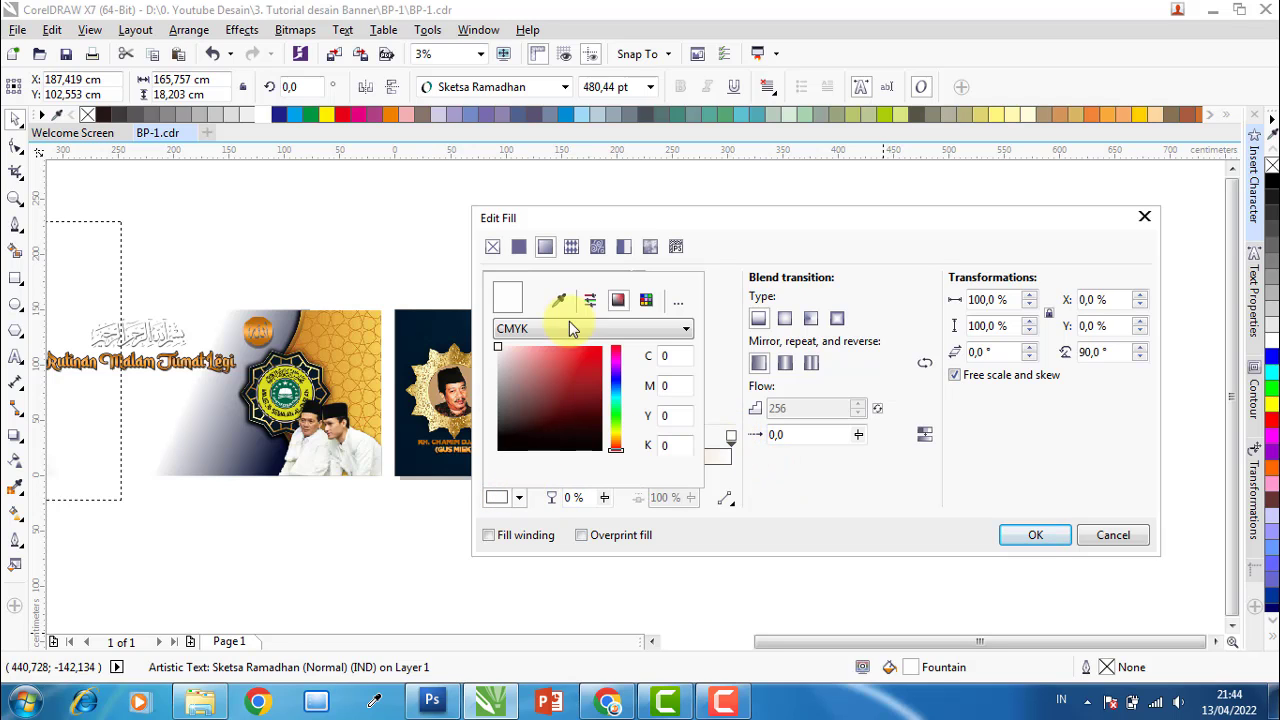
pyautogui.click(657, 223)
pyautogui.moveTo(657, 223); pyautogui.dragTo(847, 95)
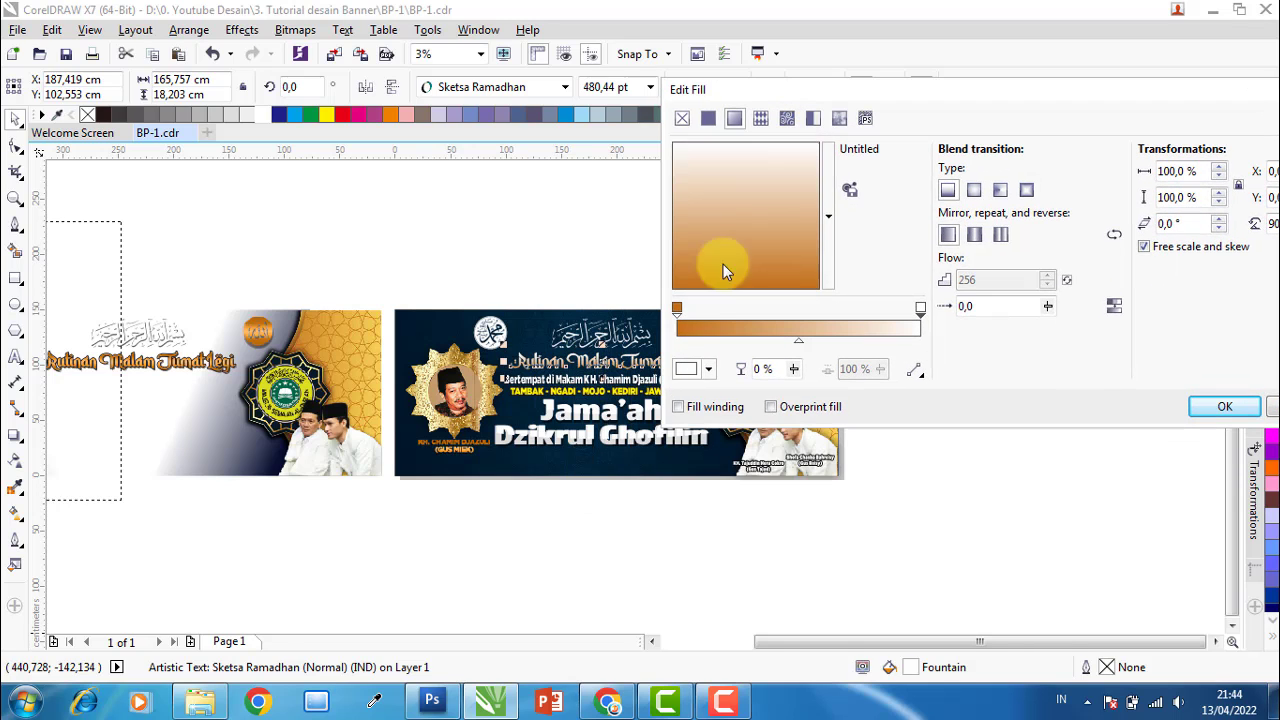
pyautogui.click(696, 369)
pyautogui.click(748, 408)
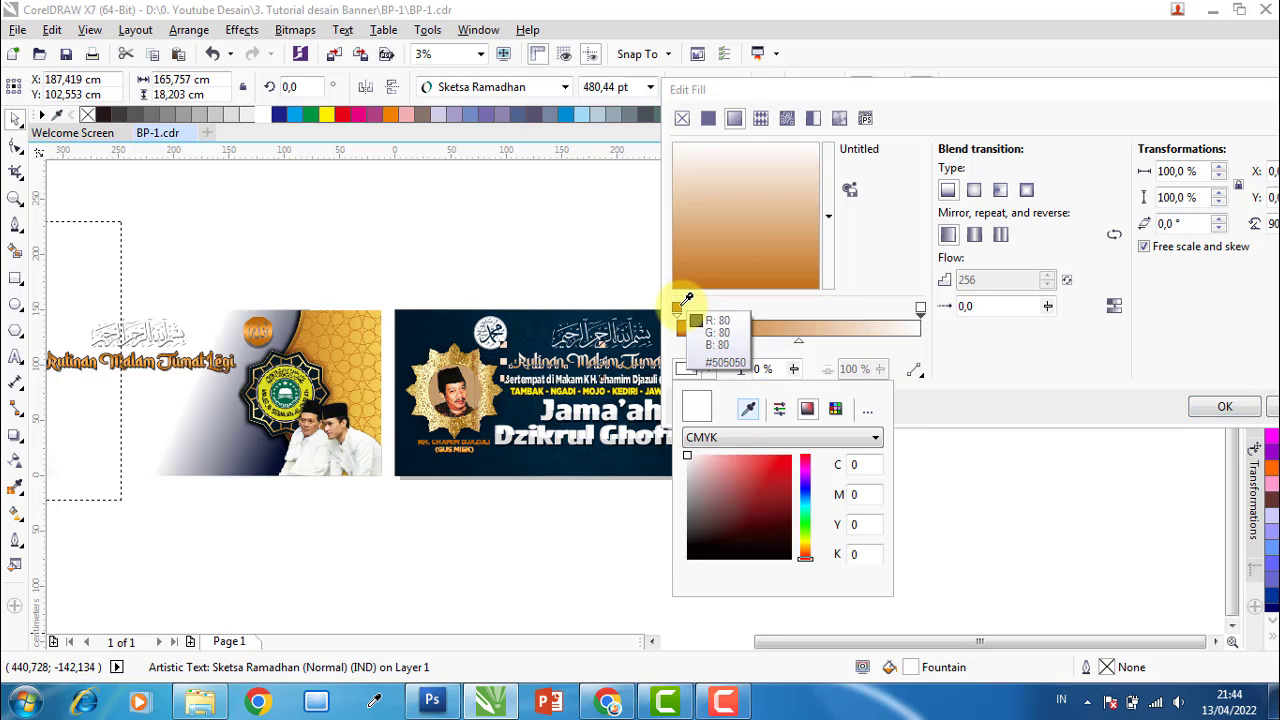
pyautogui.click(679, 303)
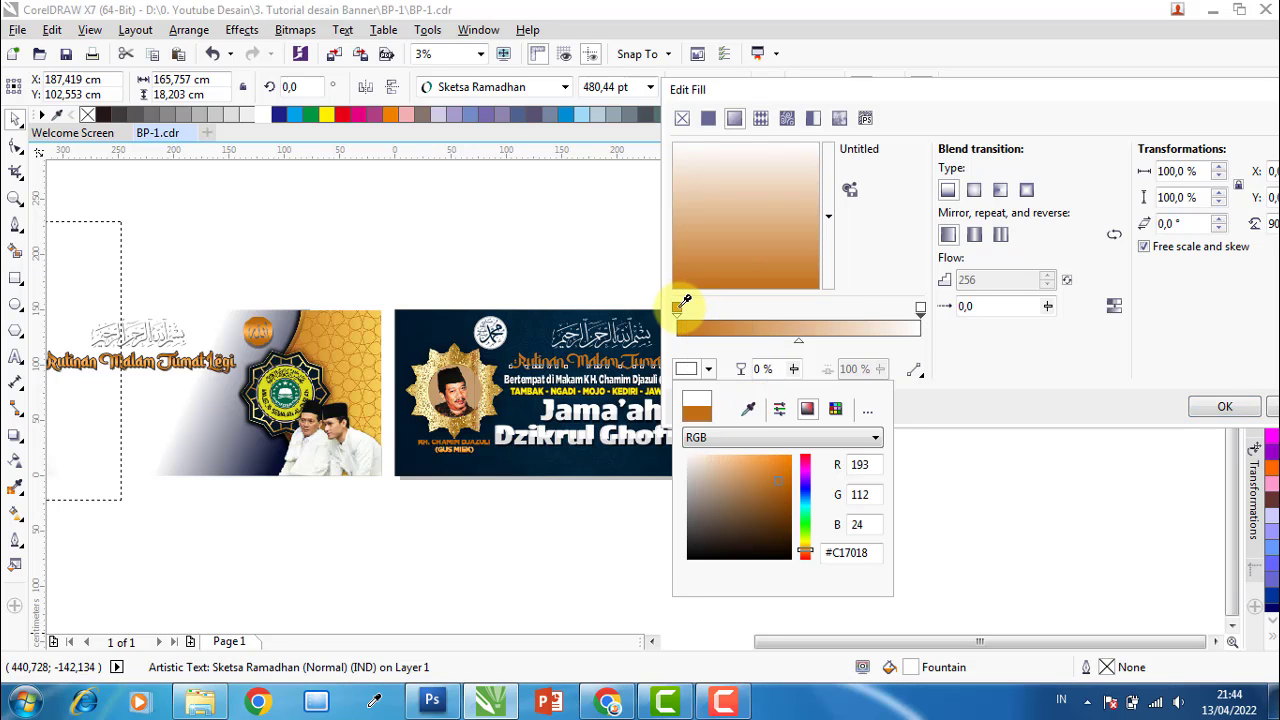
pyautogui.click(948, 384)
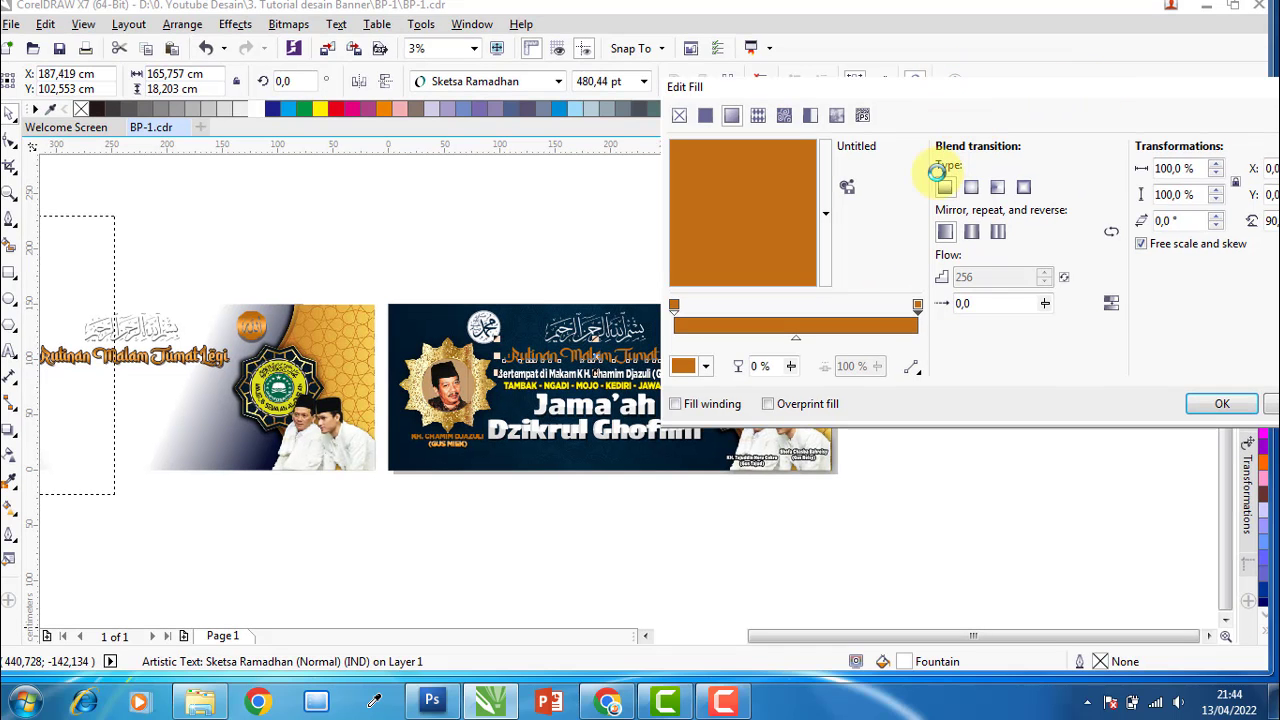
# Add a colour stop at 50% of the heading's gradient and make it a bright golden orange.
pyautogui.doubleClick(823, 302)
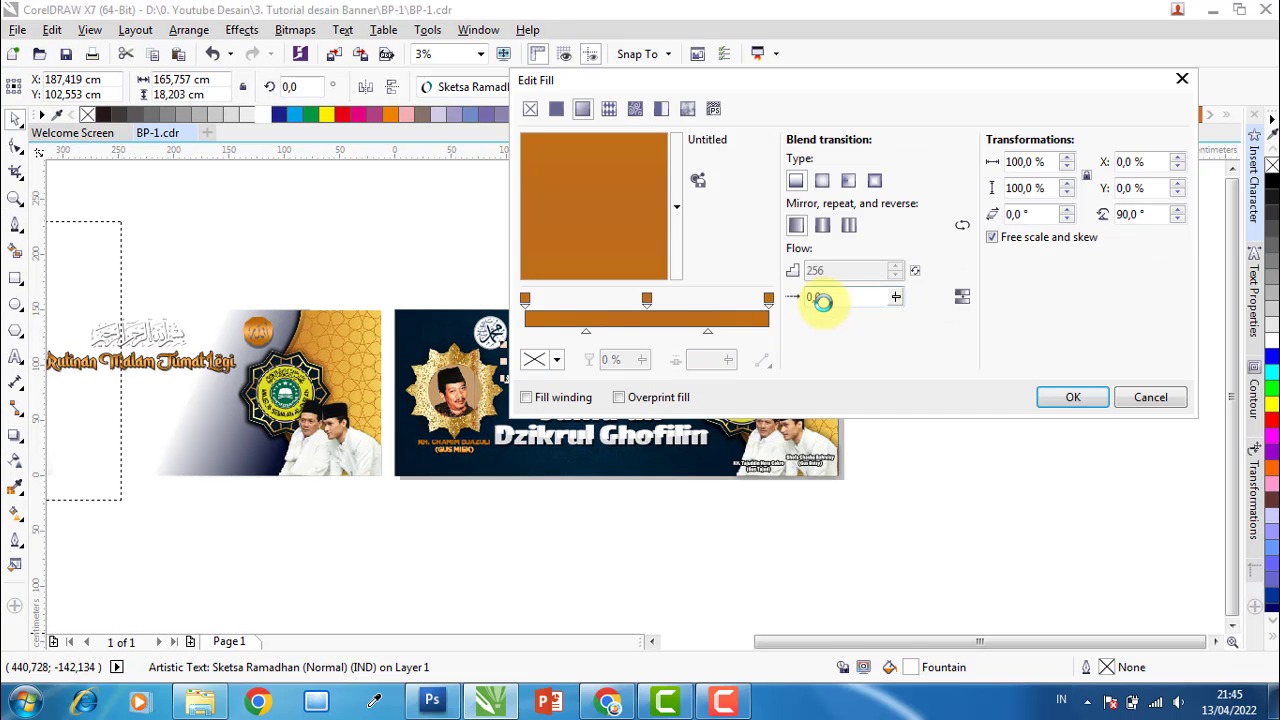
pyautogui.moveTo(675, 81); pyautogui.dragTo(974, 93)
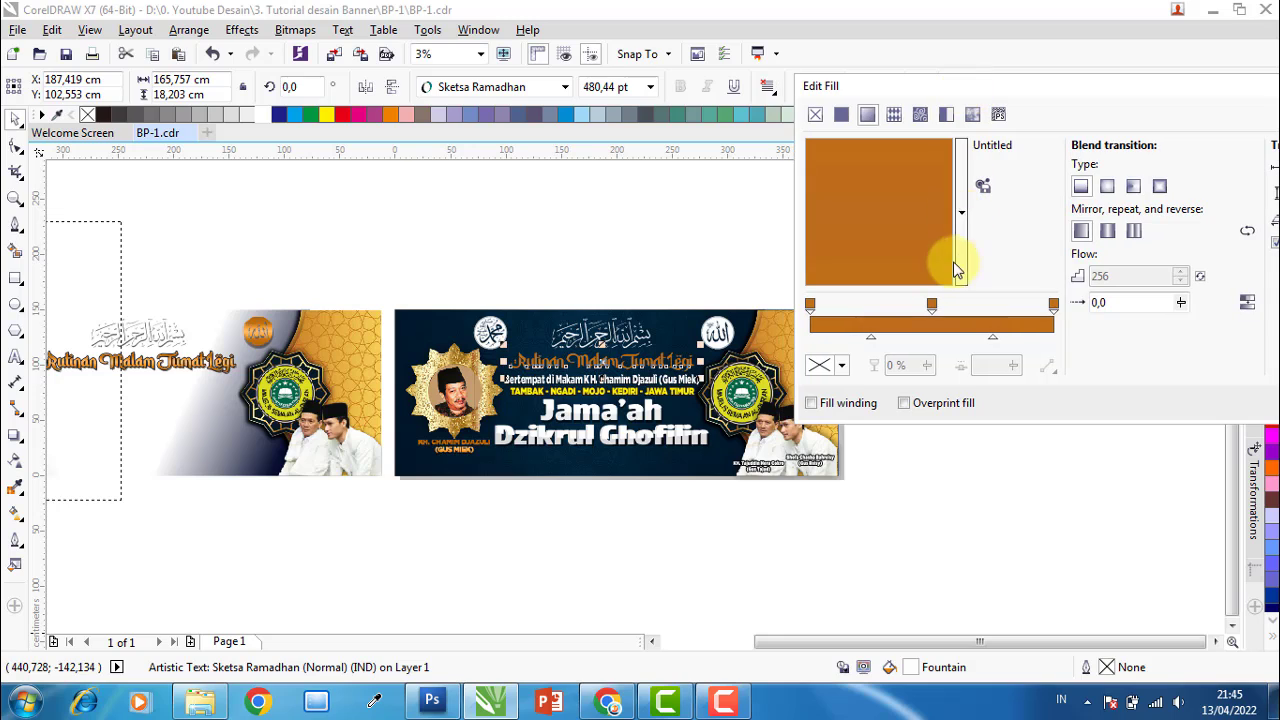
pyautogui.click(932, 303)
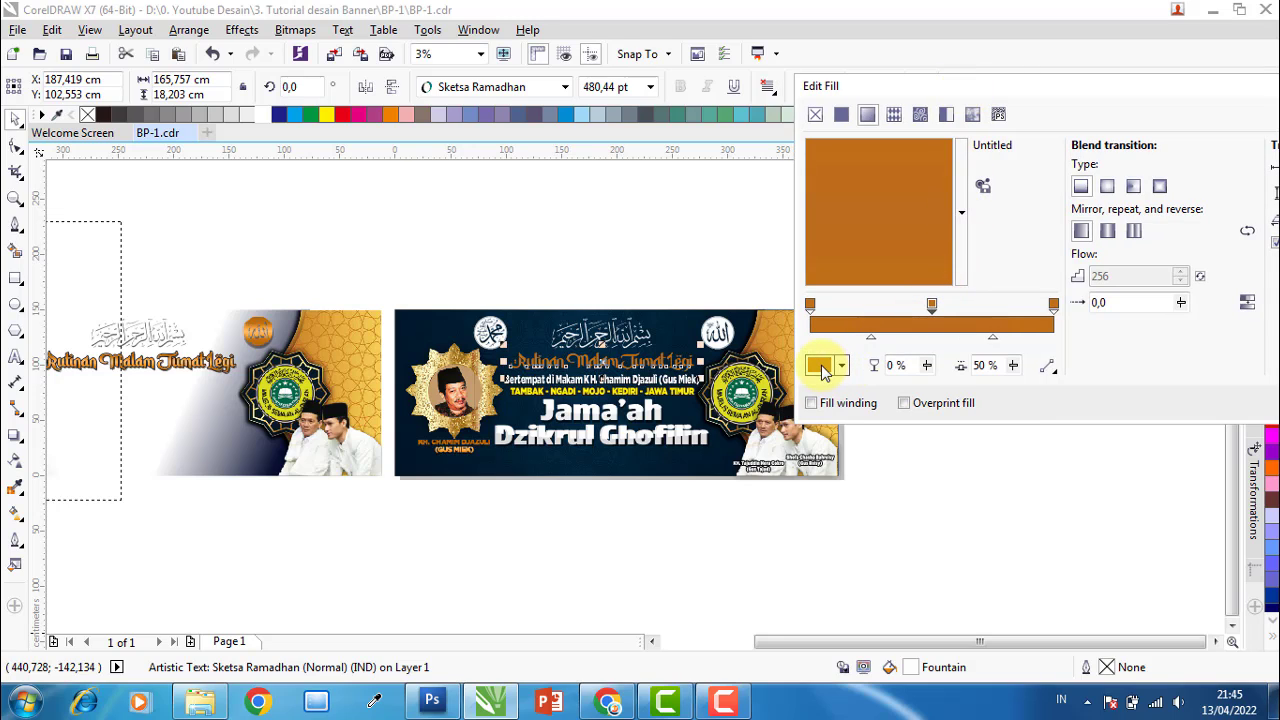
pyautogui.click(823, 368)
pyautogui.moveTo(904, 476); pyautogui.dragTo(899, 464)
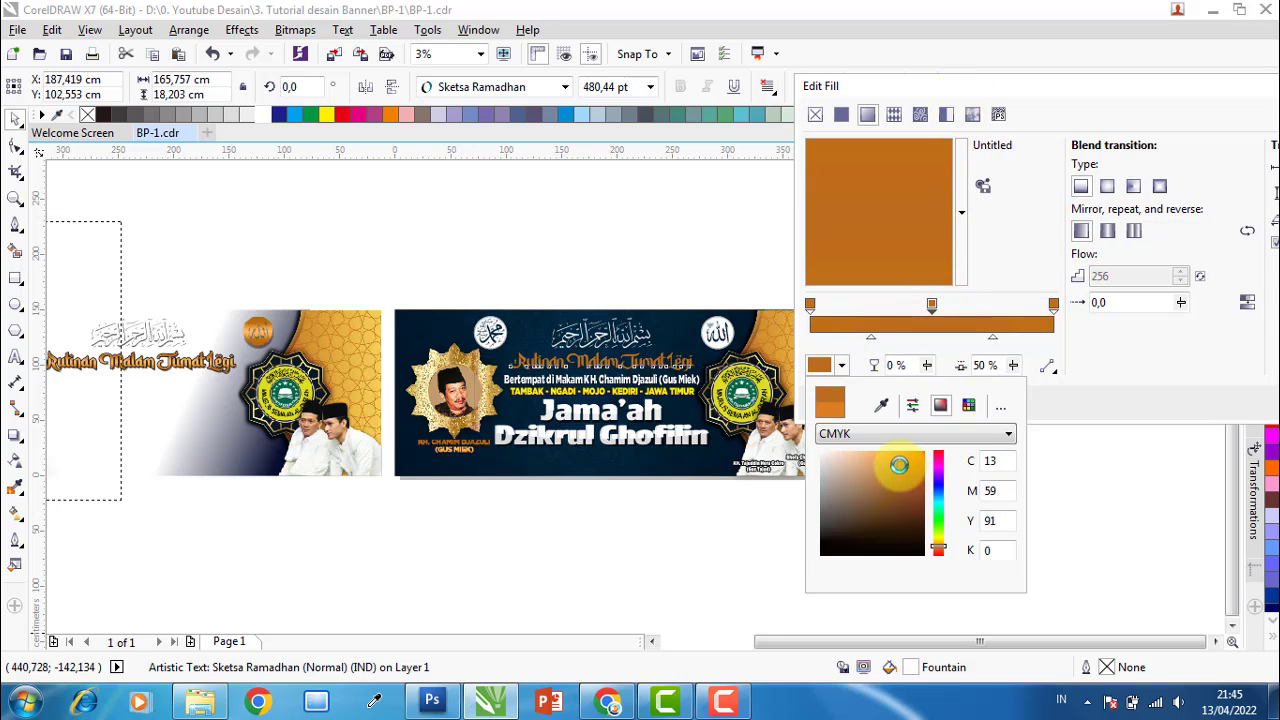
pyautogui.moveTo(938, 547); pyautogui.dragTo(938, 544)
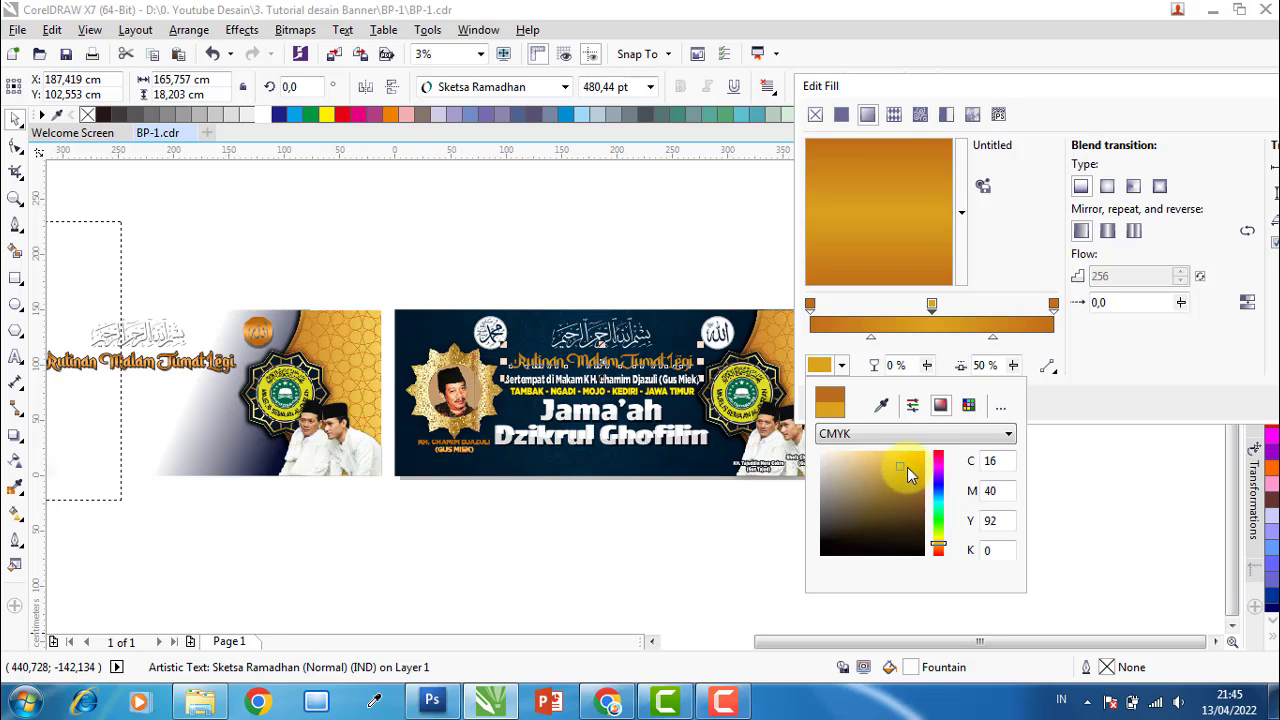
pyautogui.moveTo(908, 475); pyautogui.dragTo(904, 456)
pyautogui.click(1136, 357)
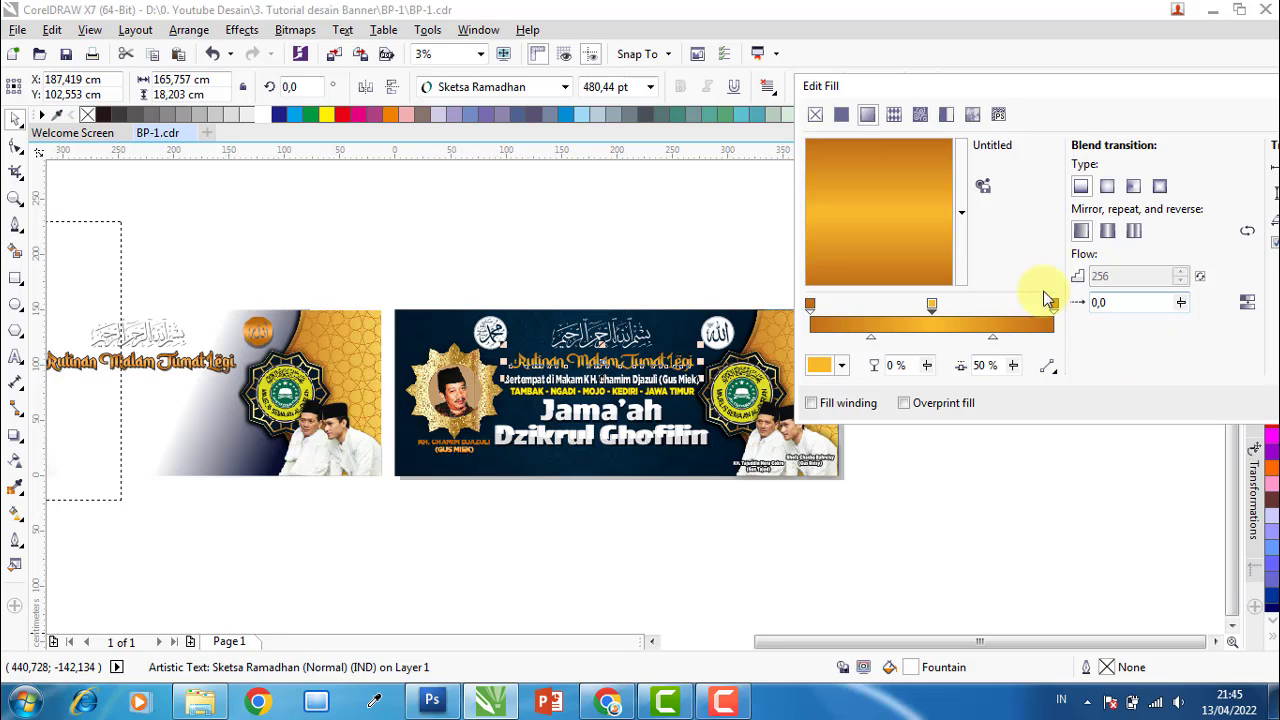
# Add brownish-orange colour stops at about 25% and 80% of the heading gradient, shift the golden stop to 52%, and apply the fill.
pyautogui.doubleClick(828, 306)
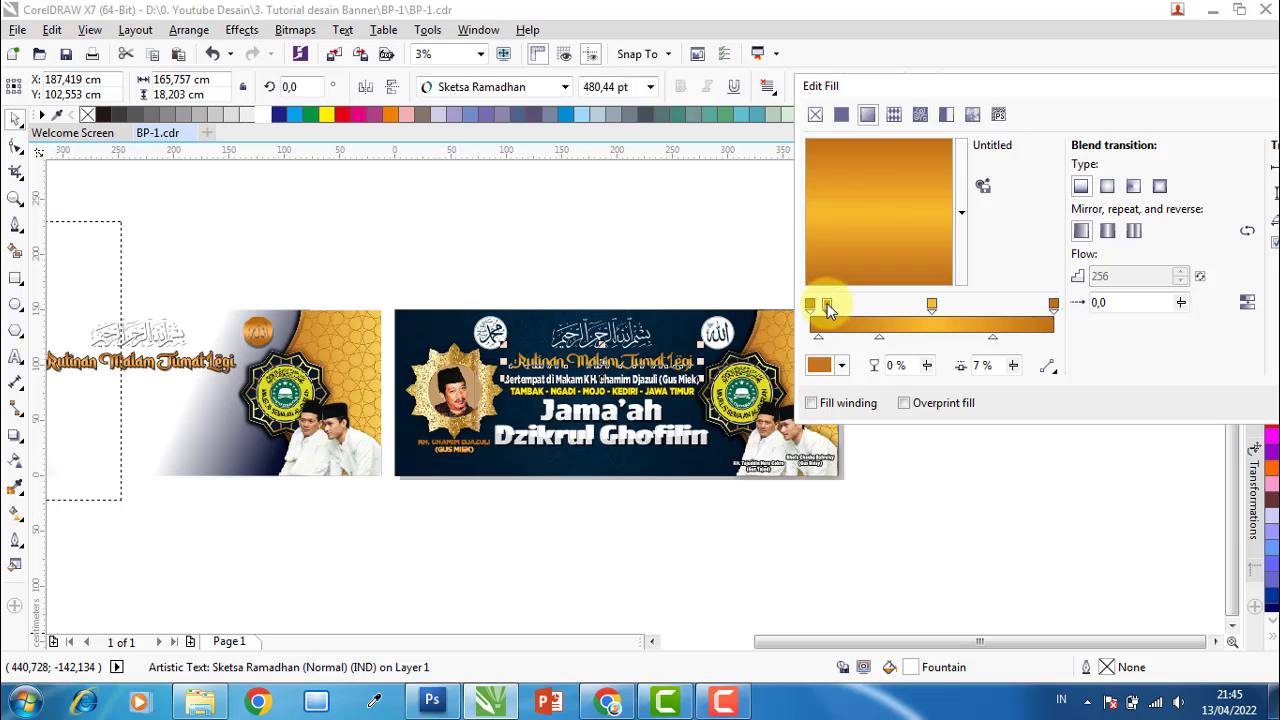
pyautogui.moveTo(828, 304); pyautogui.dragTo(872, 304)
pyautogui.doubleClick(1037, 318)
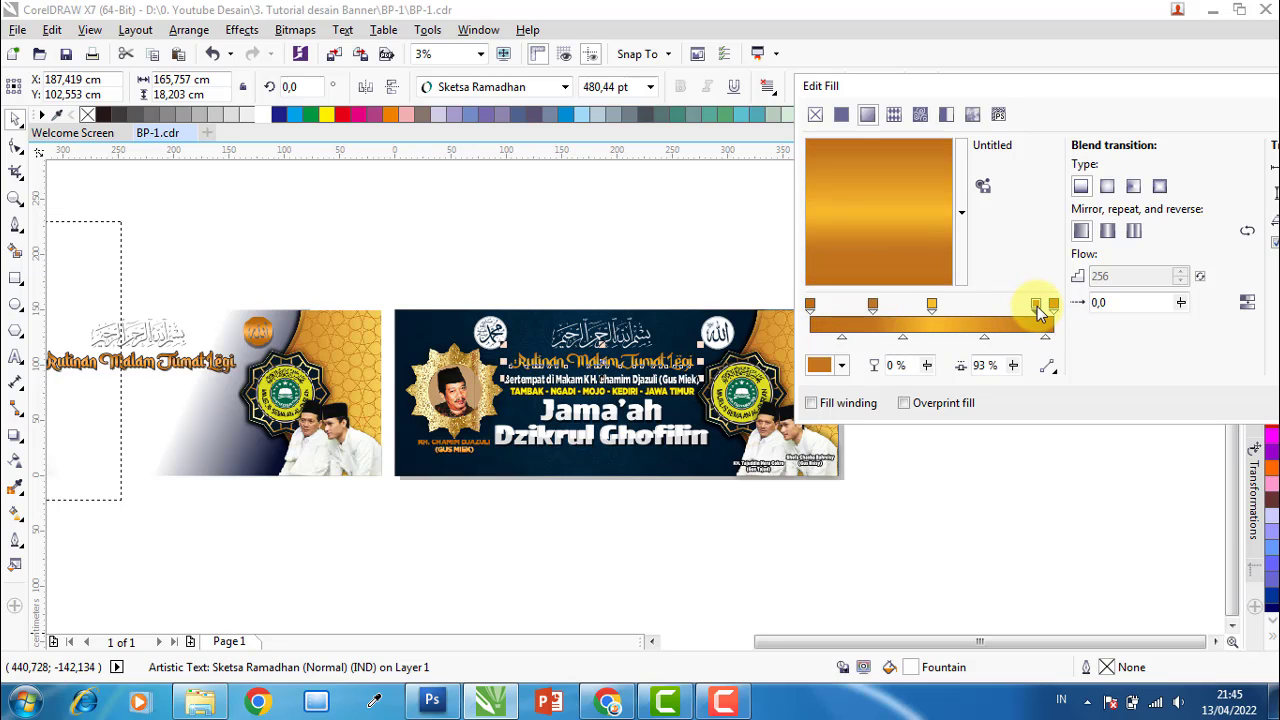
pyautogui.moveTo(1037, 304); pyautogui.dragTo(941, 305)
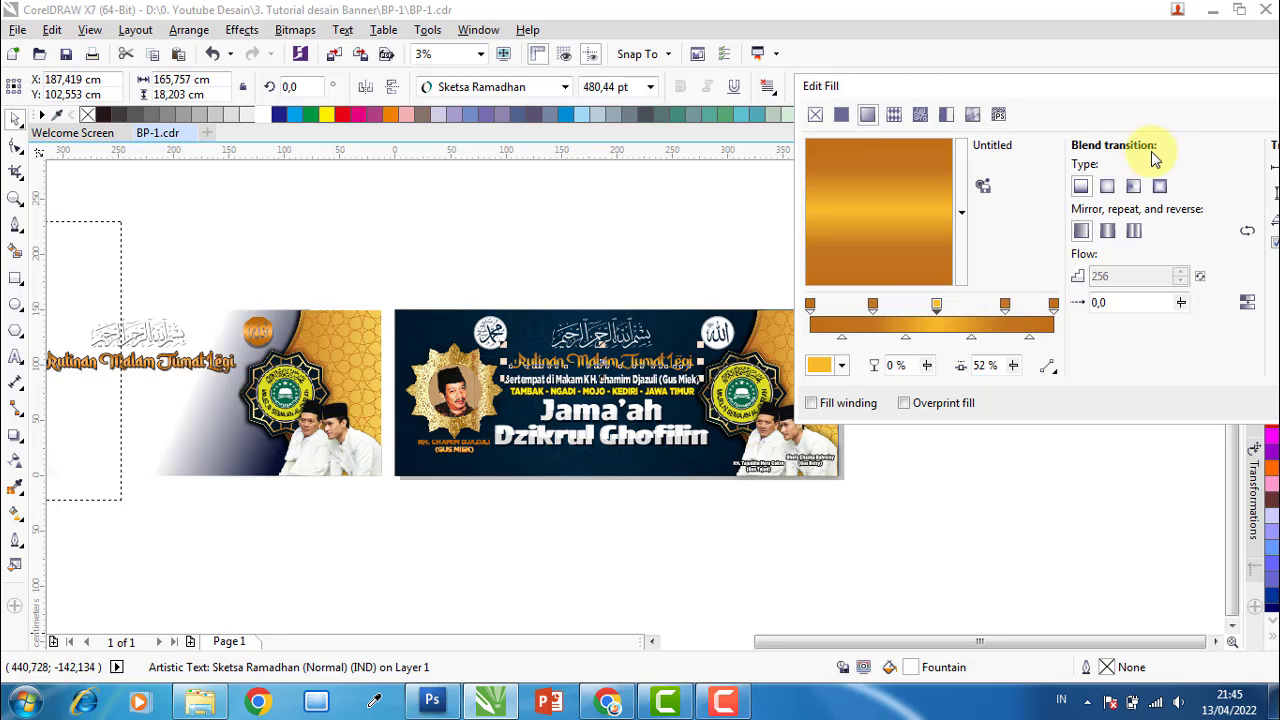
pyautogui.click(902, 336)
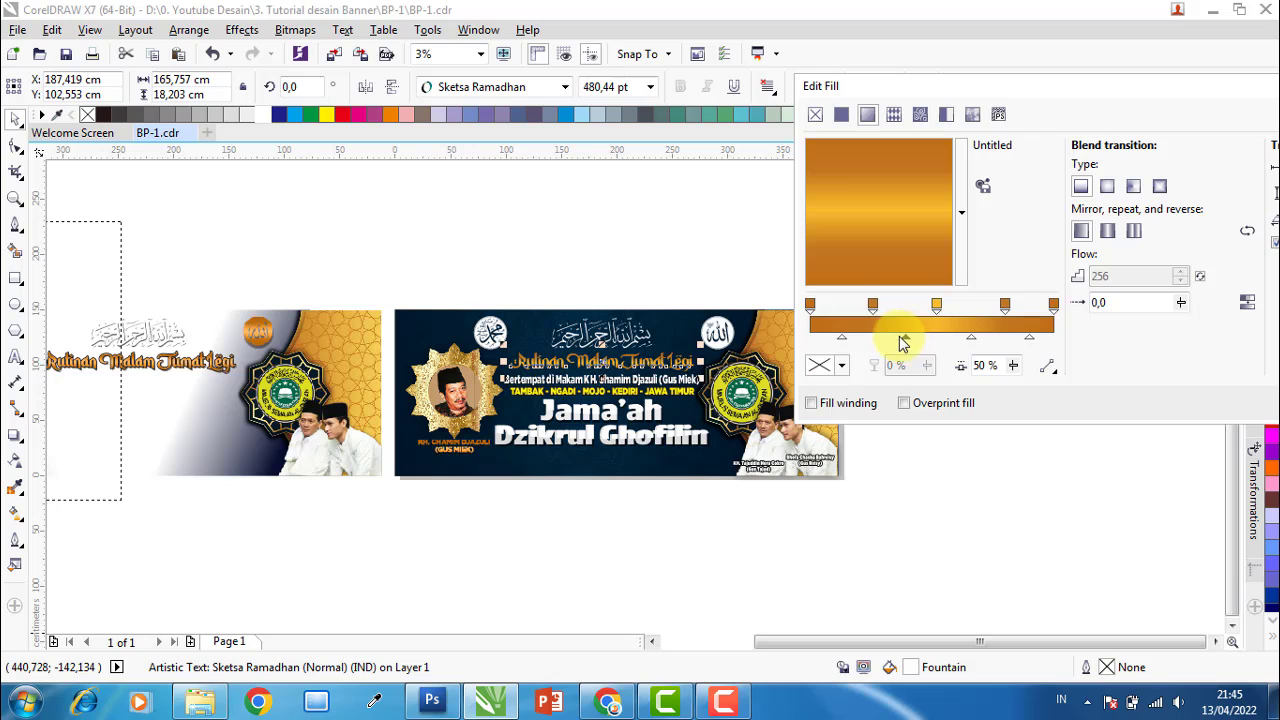
pyautogui.click(871, 304)
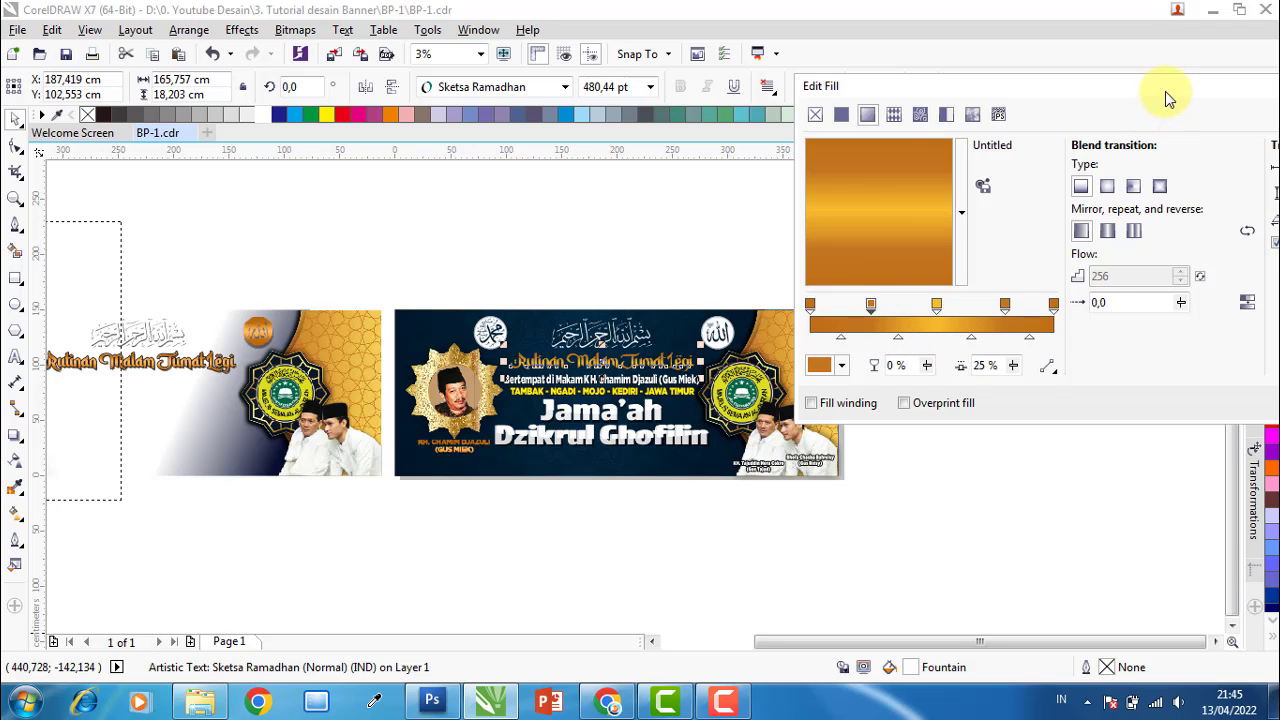
pyautogui.moveTo(1165, 91); pyautogui.dragTo(948, 119)
pyautogui.click(1123, 429)
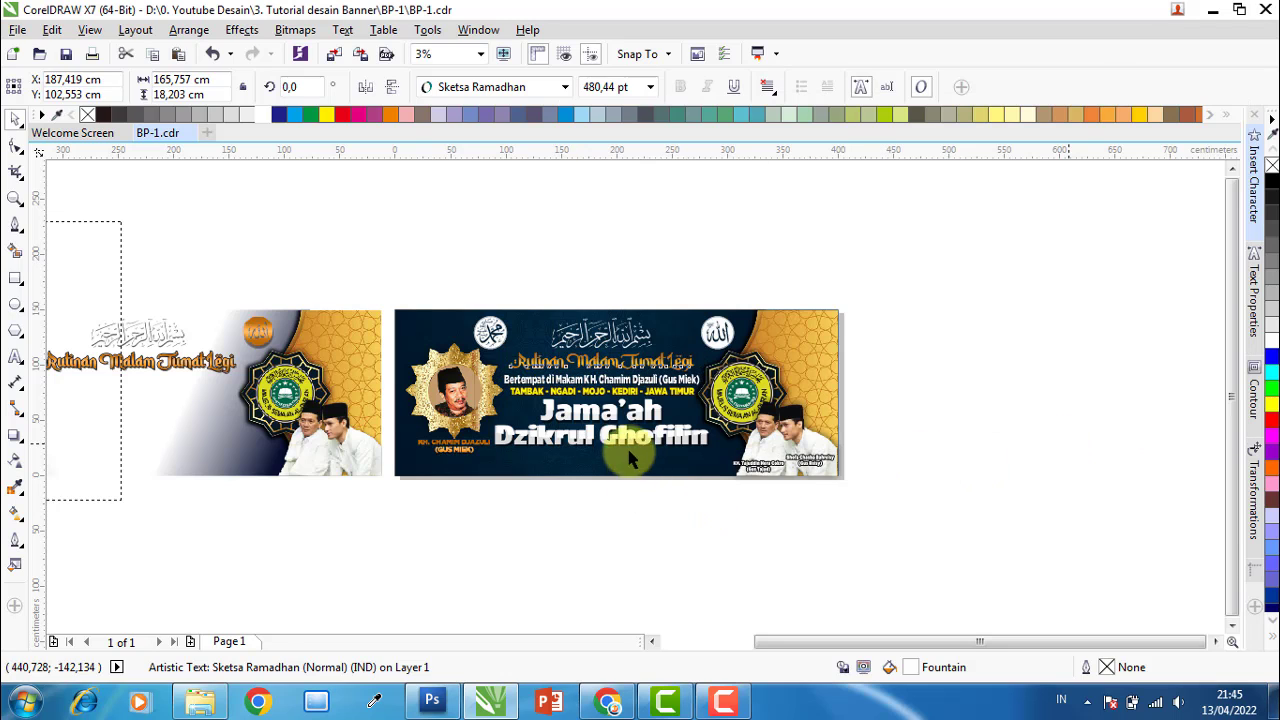
# Give the heading a black Multiply drop shadow with opacity 60 and feathering 2, offset about 1.304 cm horizontally and -1.217 cm vertically.
pyautogui.press('Escape')
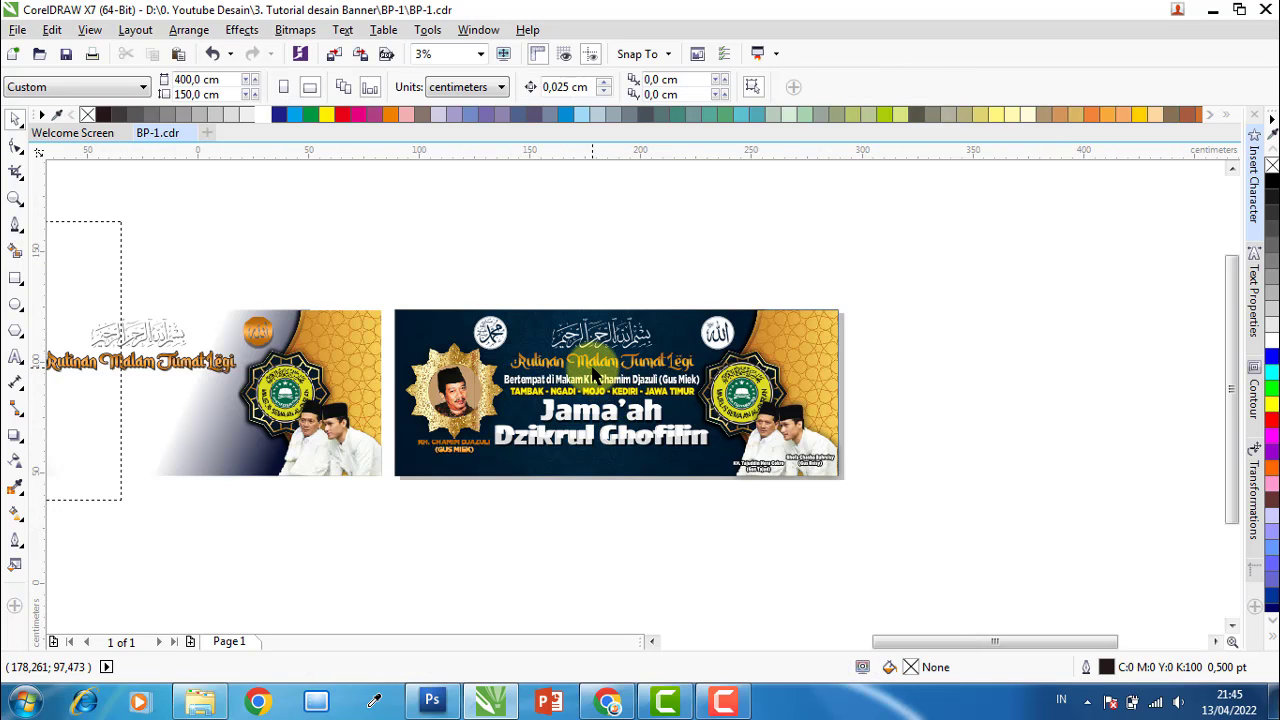
pyautogui.scroll(1, 609, 370)
pyautogui.scroll(1, 614, 370)
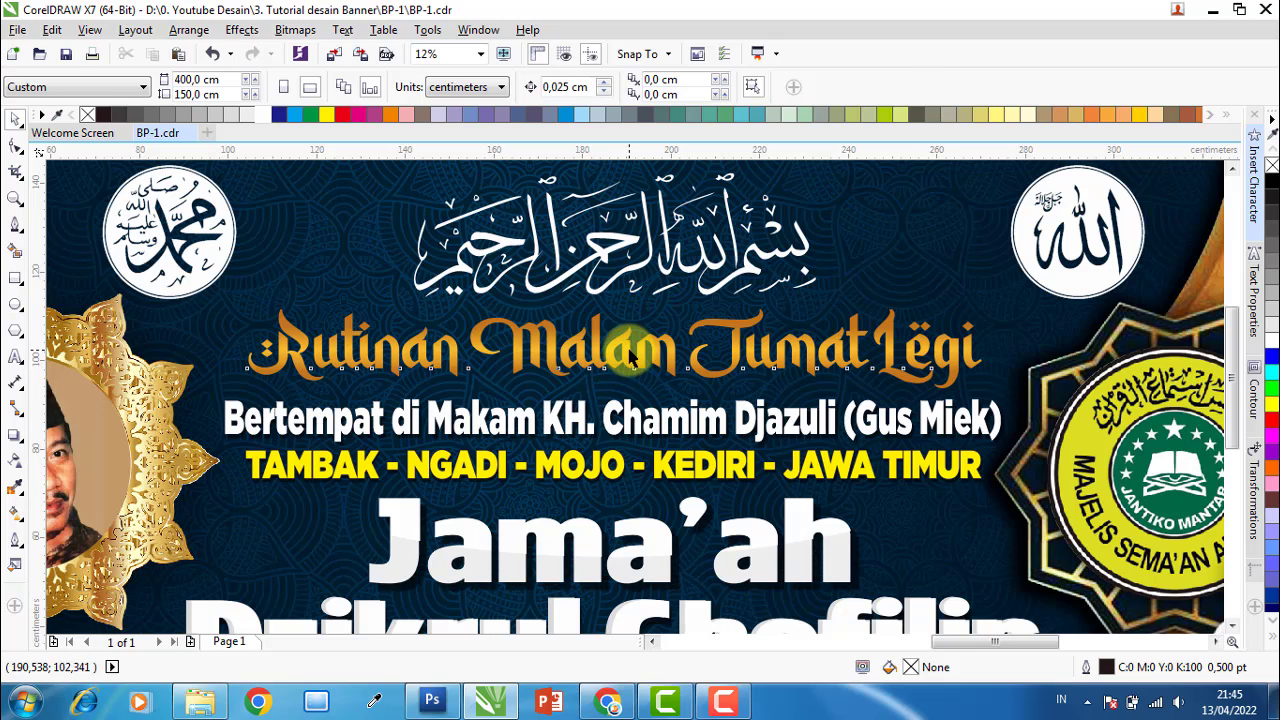
pyautogui.click(630, 355)
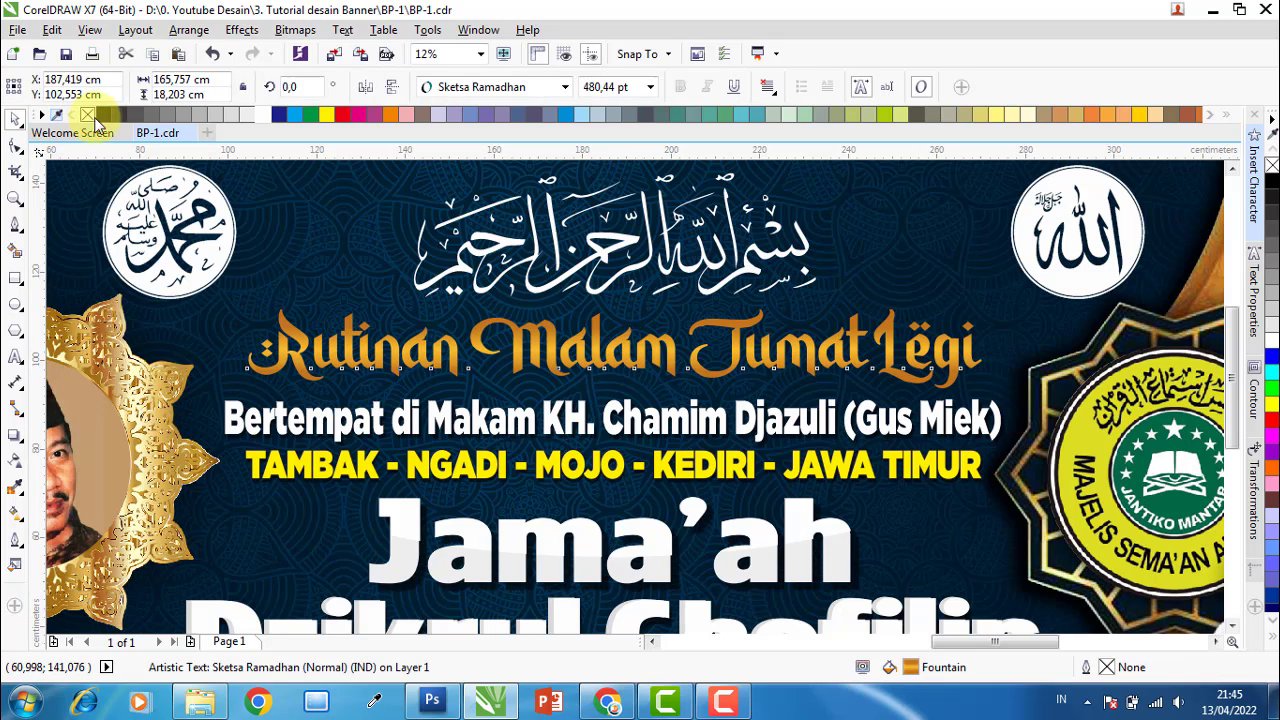
pyautogui.click(15, 357)
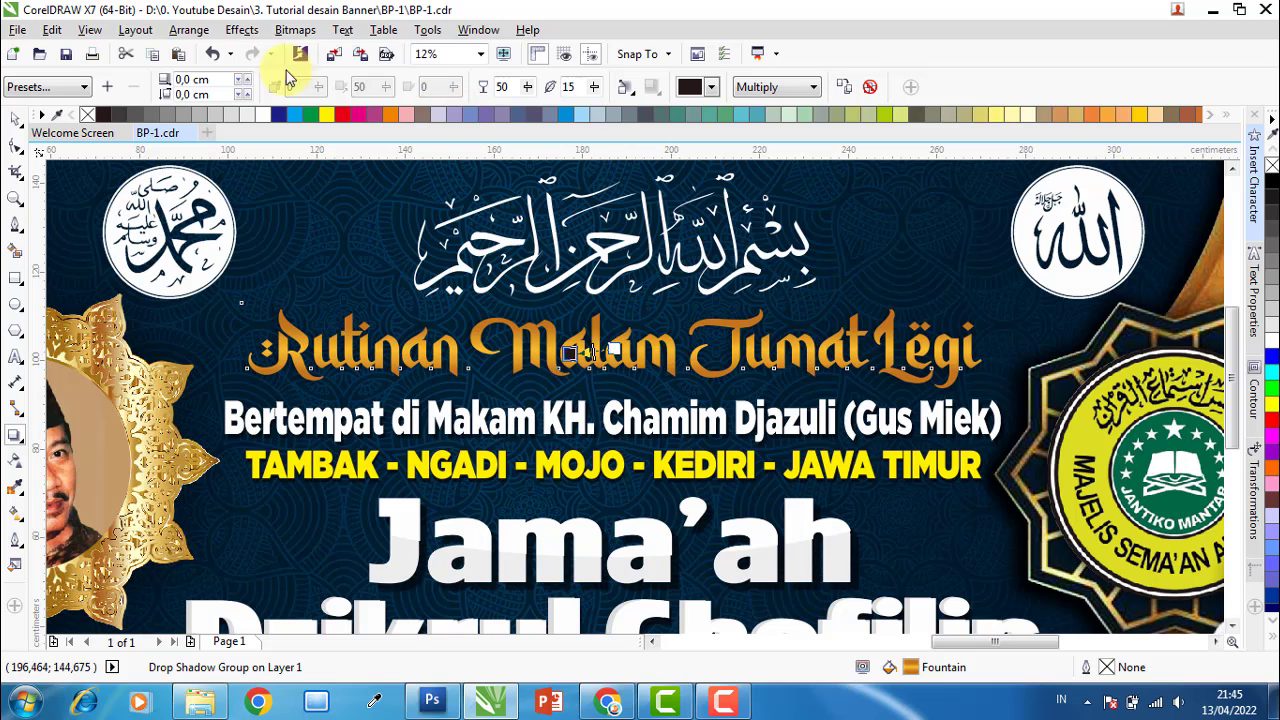
pyautogui.click(70, 87)
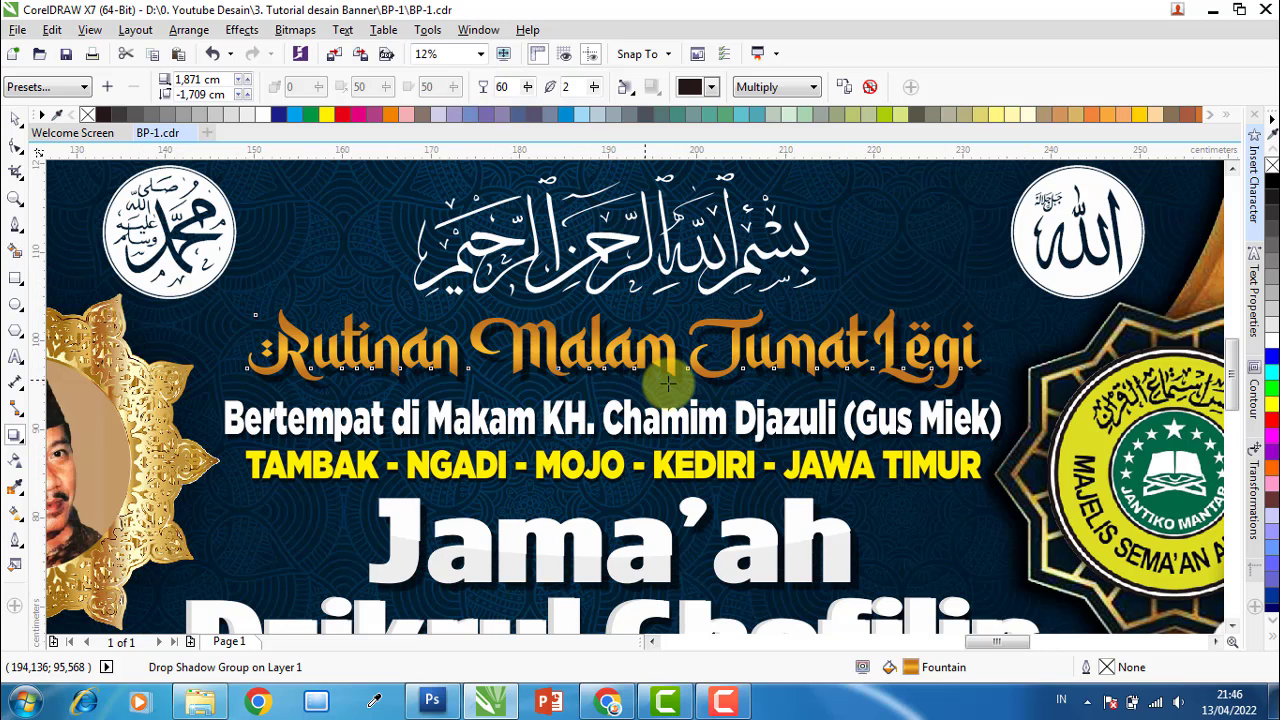
pyautogui.scroll(2, 670, 384)
pyautogui.scroll(2, 668, 384)
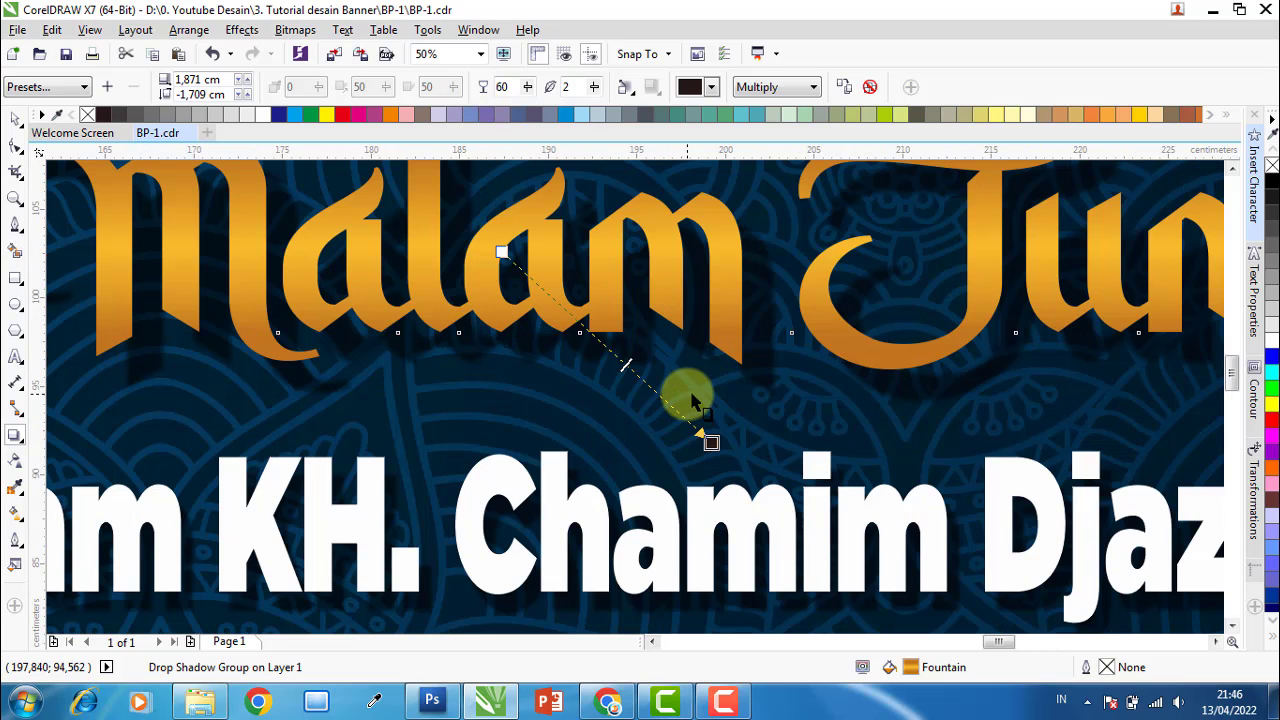
pyautogui.moveTo(711, 443); pyautogui.dragTo(697, 434)
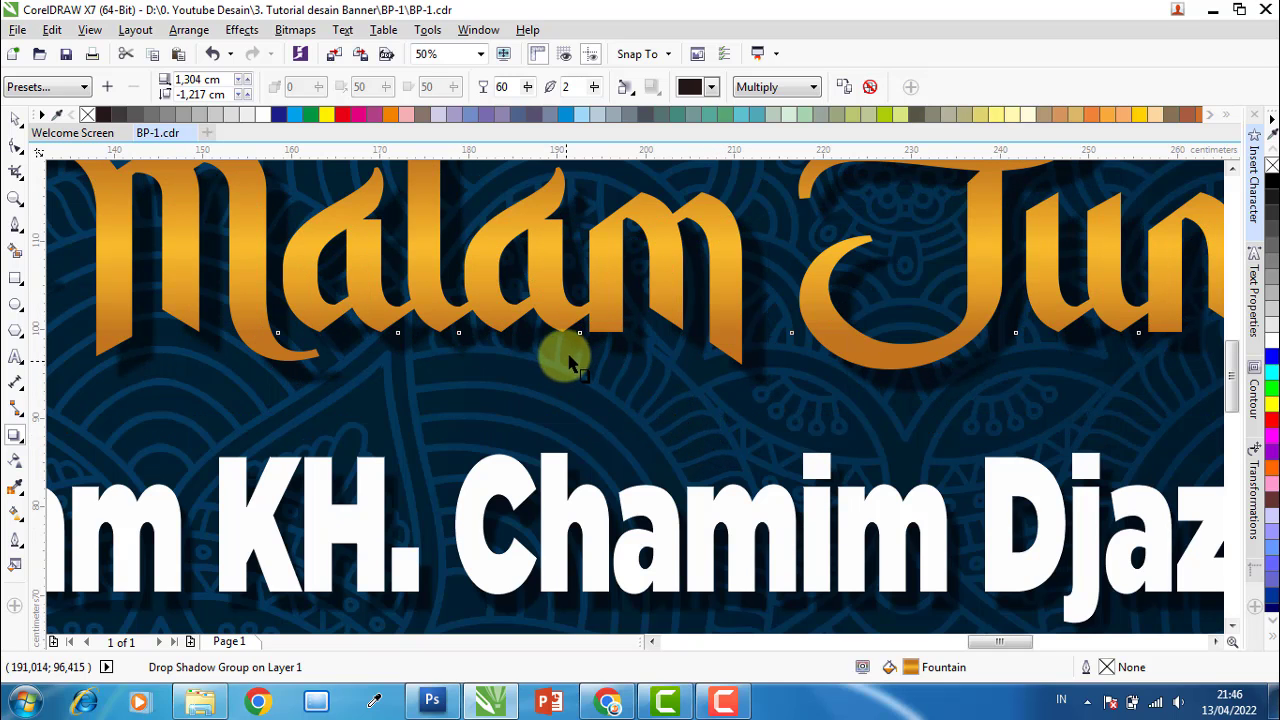
pyautogui.scroll(-1, 552, 328)
pyautogui.scroll(-1, 551, 286)
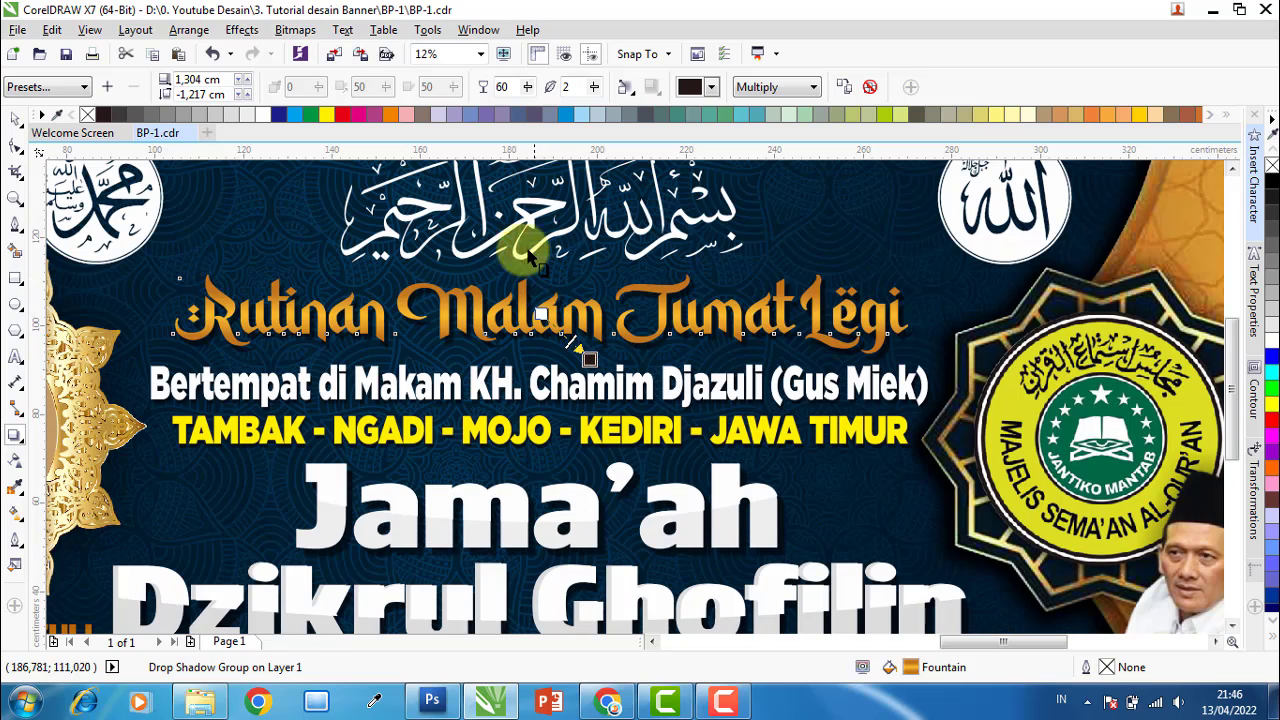
# Move the two round calligraphy emblems up together by about 2.1 cm and group them.
pyautogui.click(15, 120)
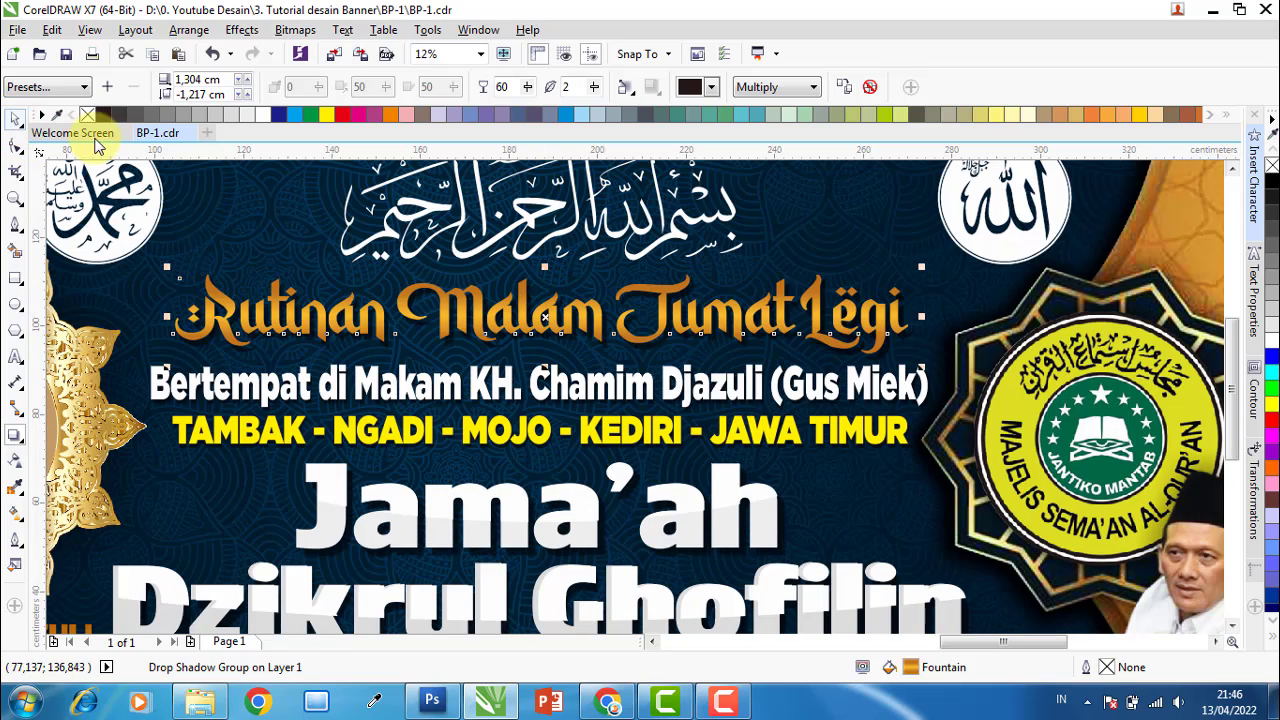
pyautogui.click(437, 207)
pyautogui.scroll(-1, 600, 368)
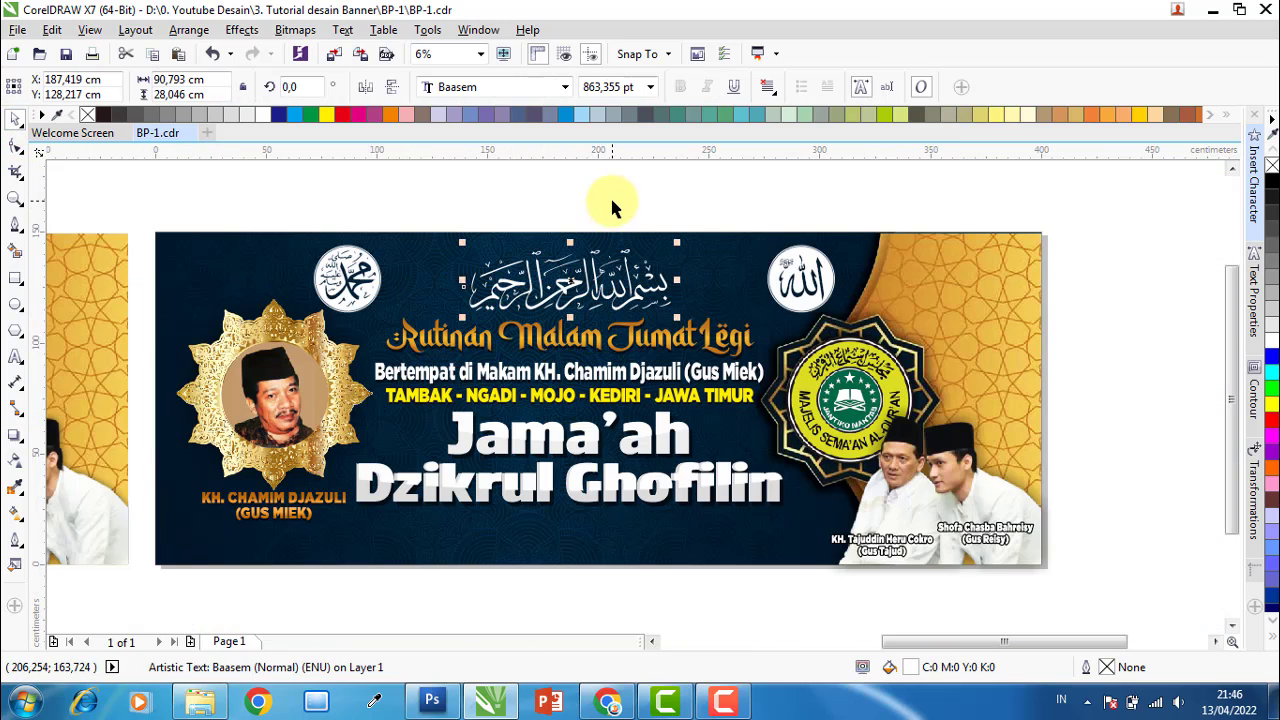
pyautogui.click(610, 198)
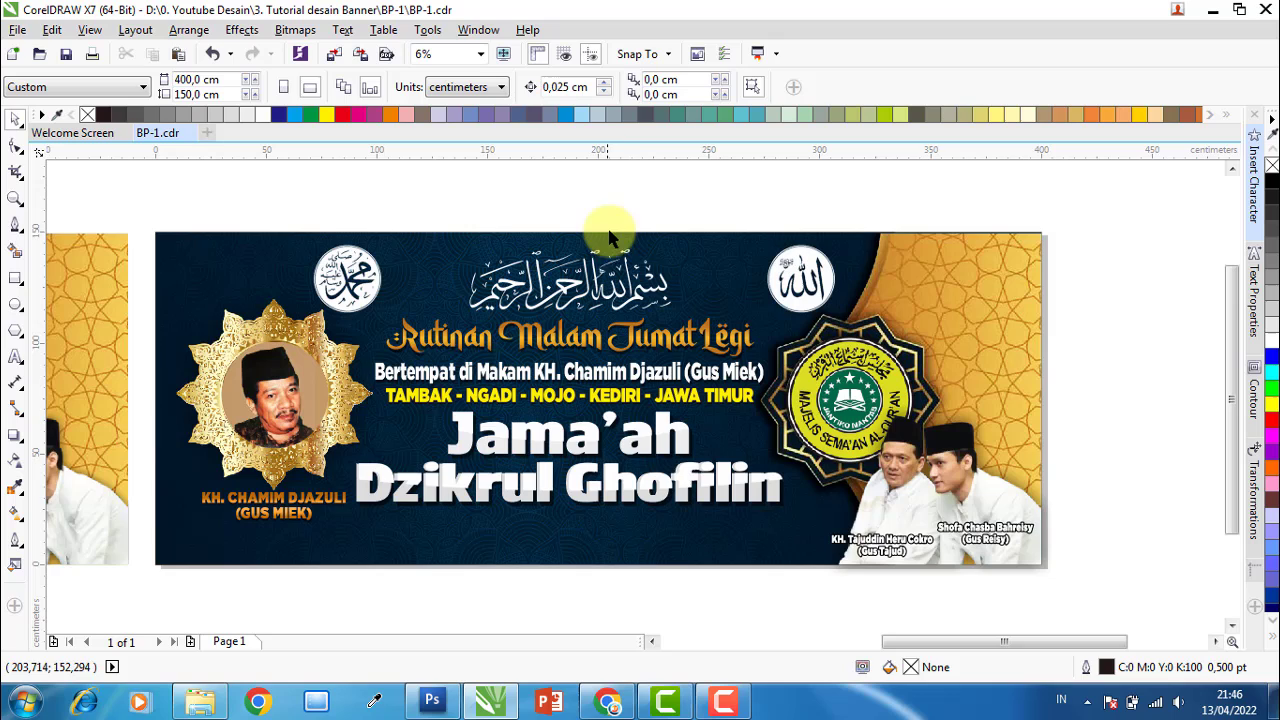
pyautogui.click(345, 280)
pyautogui.keyDown('shift'); pyautogui.click(803, 253); pyautogui.keyUp('shift')
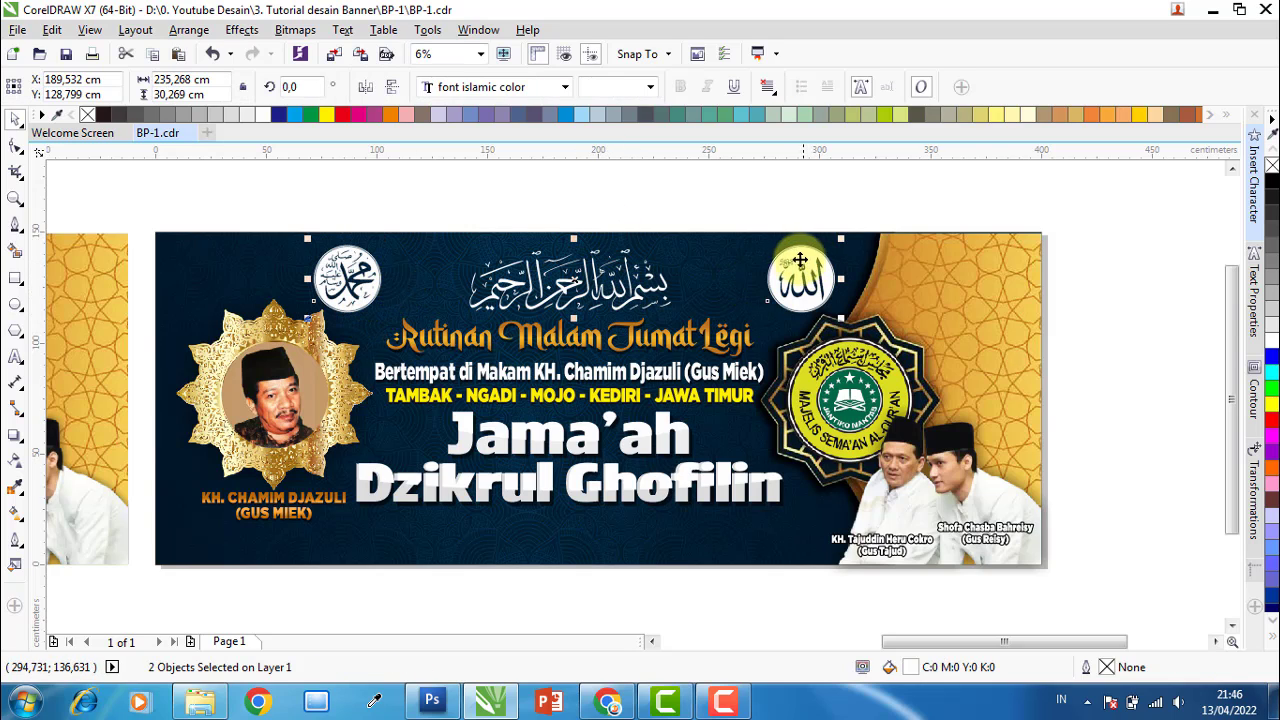
pyautogui.moveTo(803, 253); pyautogui.dragTo(757, 261)
pyautogui.hotkey('ctrl', 'g')
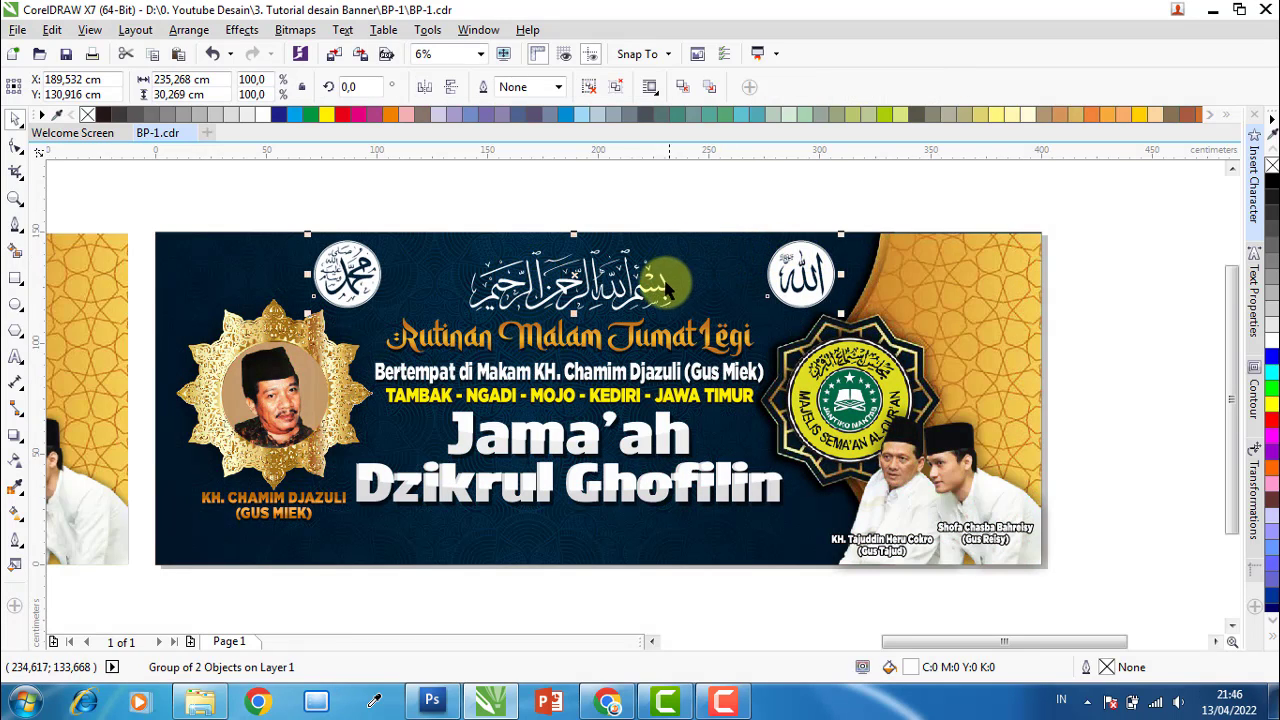
# Centre the emblem group horizontally on the Basmala text.
pyautogui.keyDown('shift'); pyautogui.click(647, 295); pyautogui.keyUp('shift')
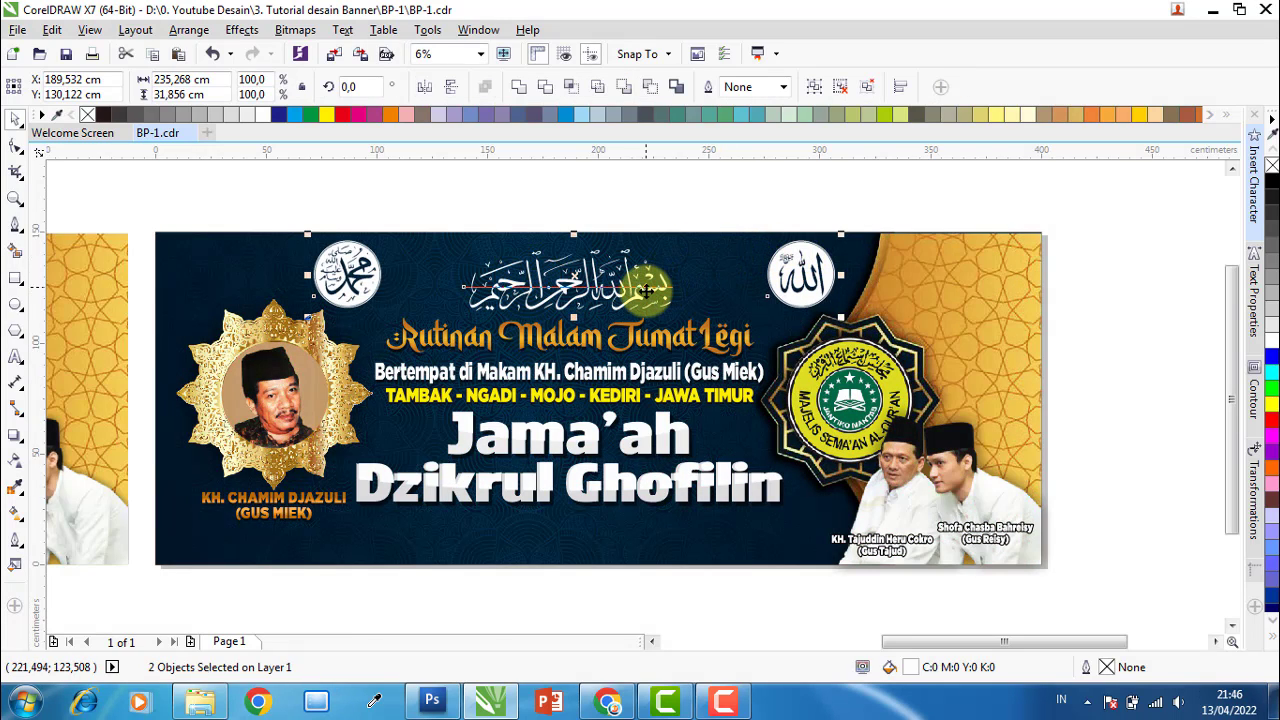
pyautogui.press('c')
pyautogui.click(650, 222)
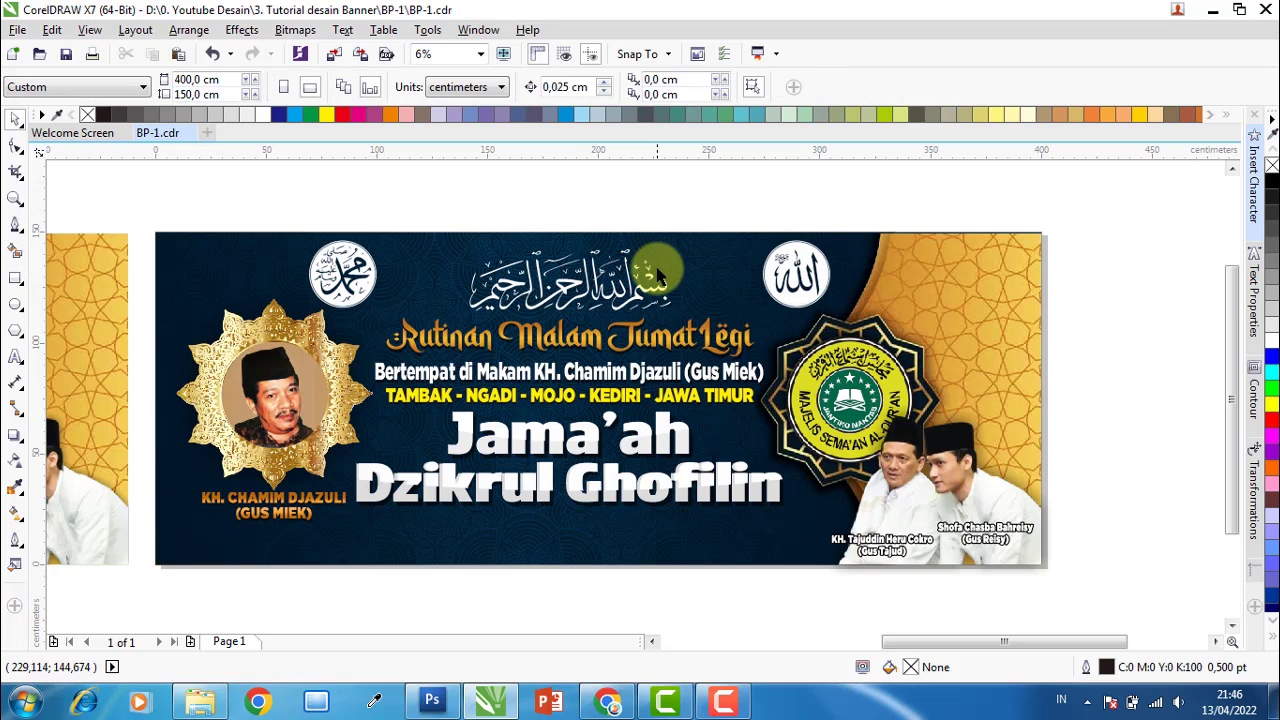
# Copy only the fill property from the "Rutinan Malam Jumat Legi" heading to the emblem group.
pyautogui.click(796, 258)
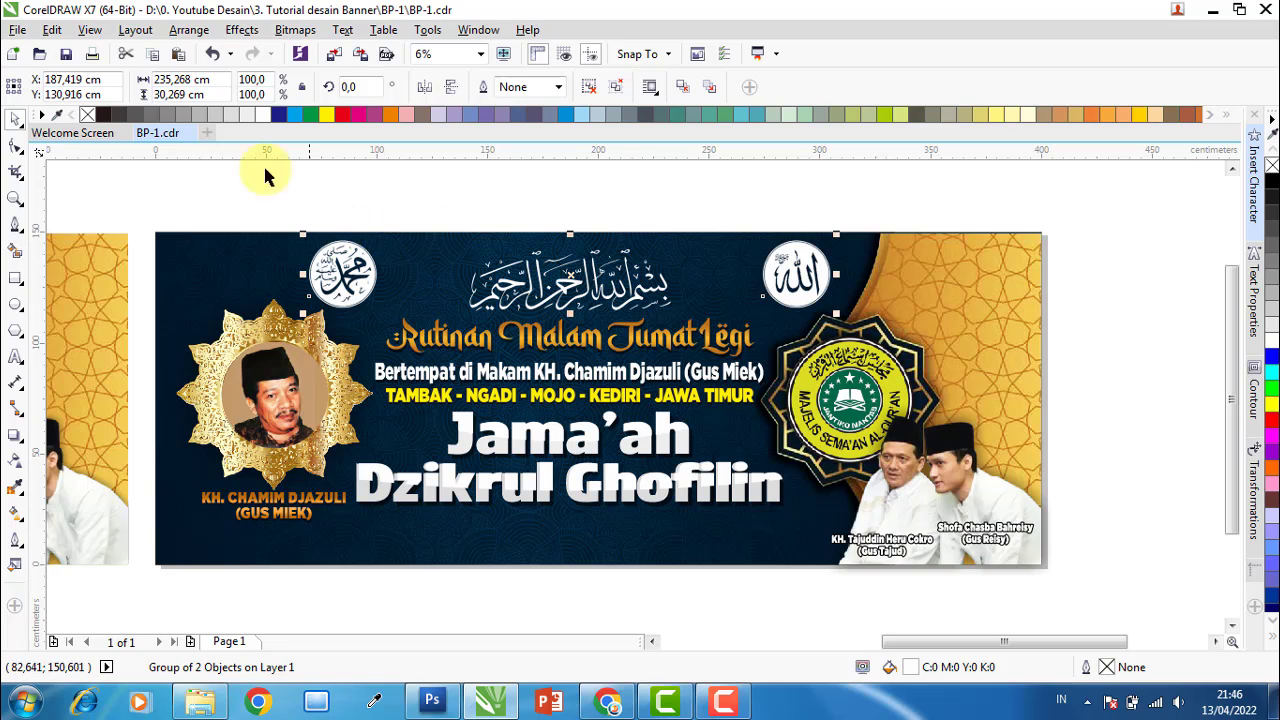
pyautogui.click(51, 29)
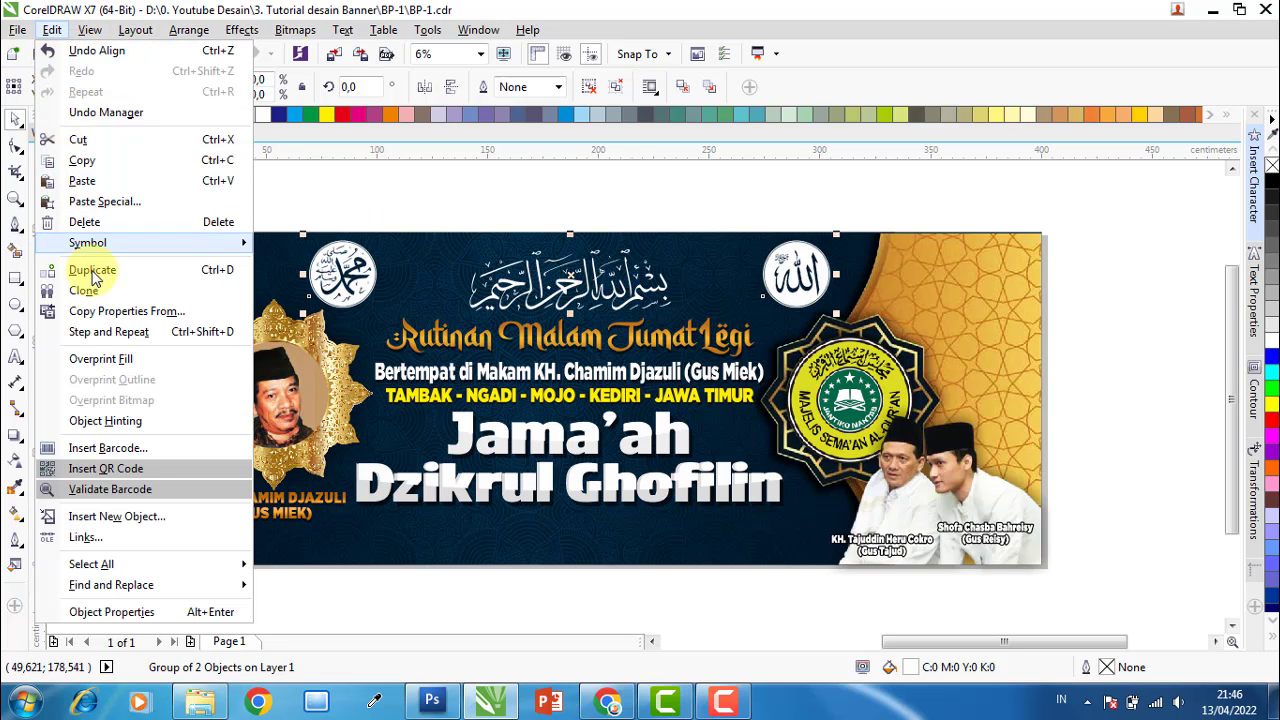
pyautogui.click(104, 313)
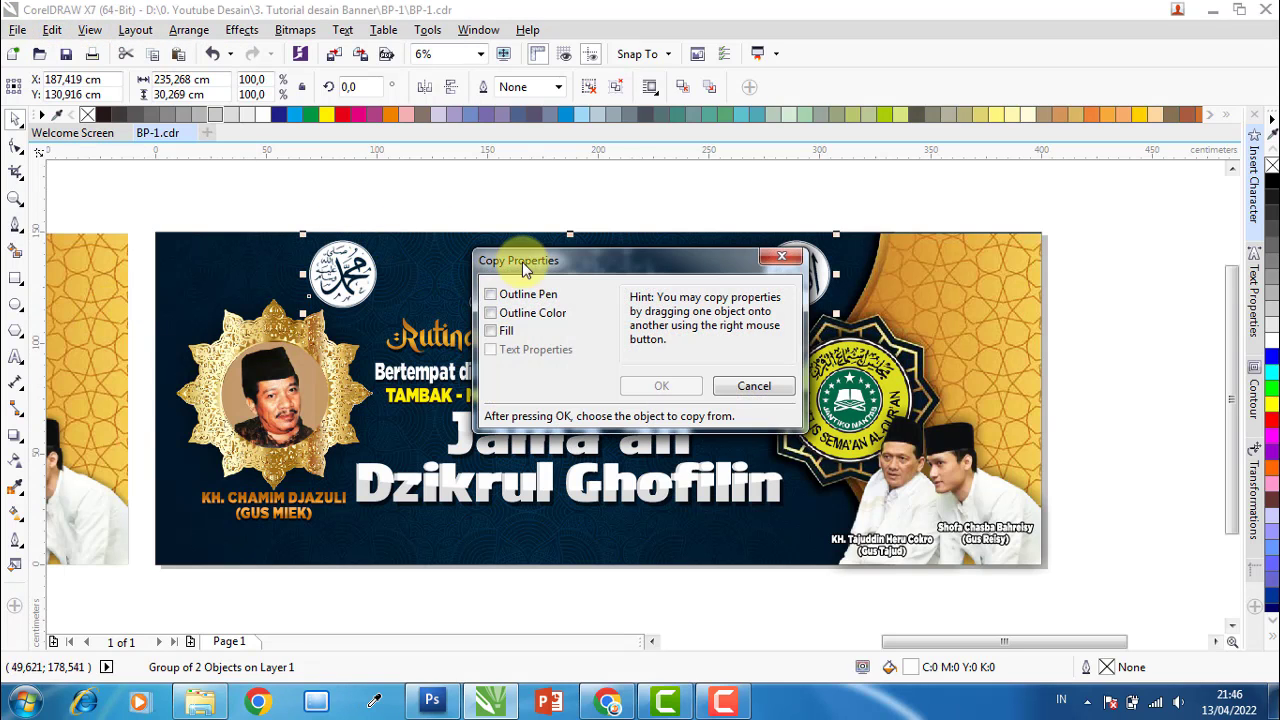
pyautogui.moveTo(505, 255); pyautogui.dragTo(861, 192)
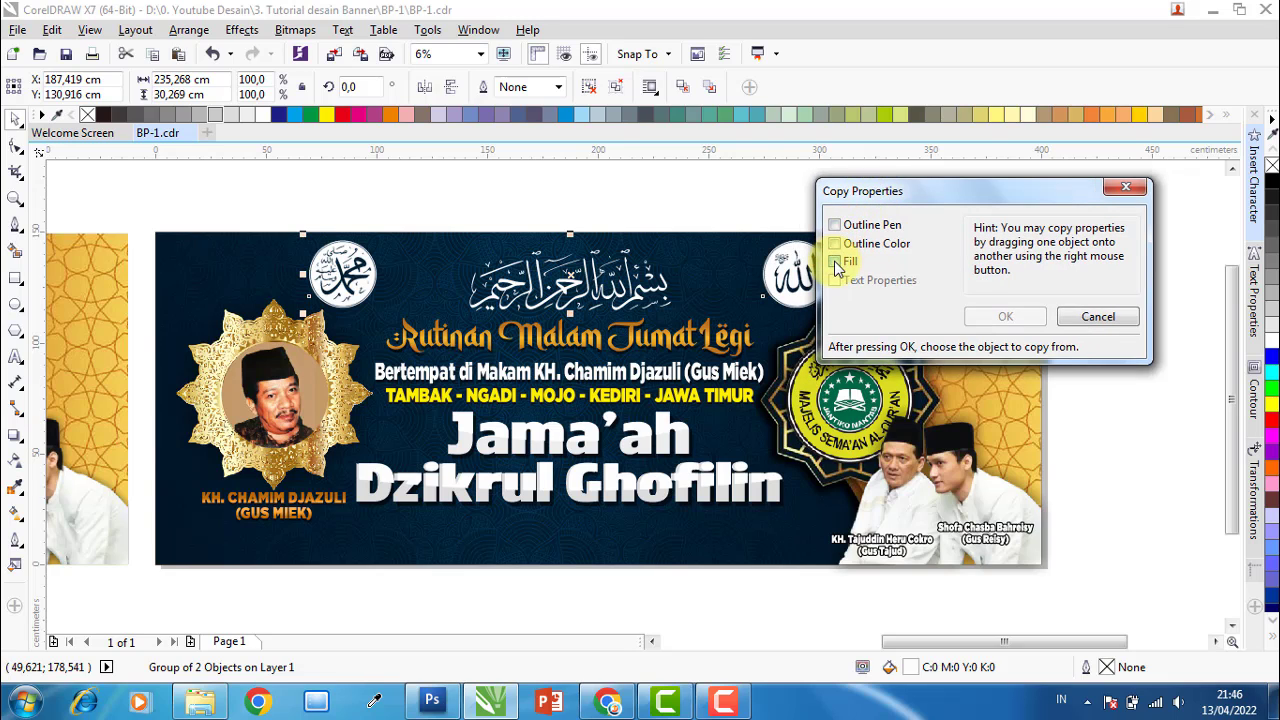
pyautogui.click(836, 262)
pyautogui.click(836, 262)
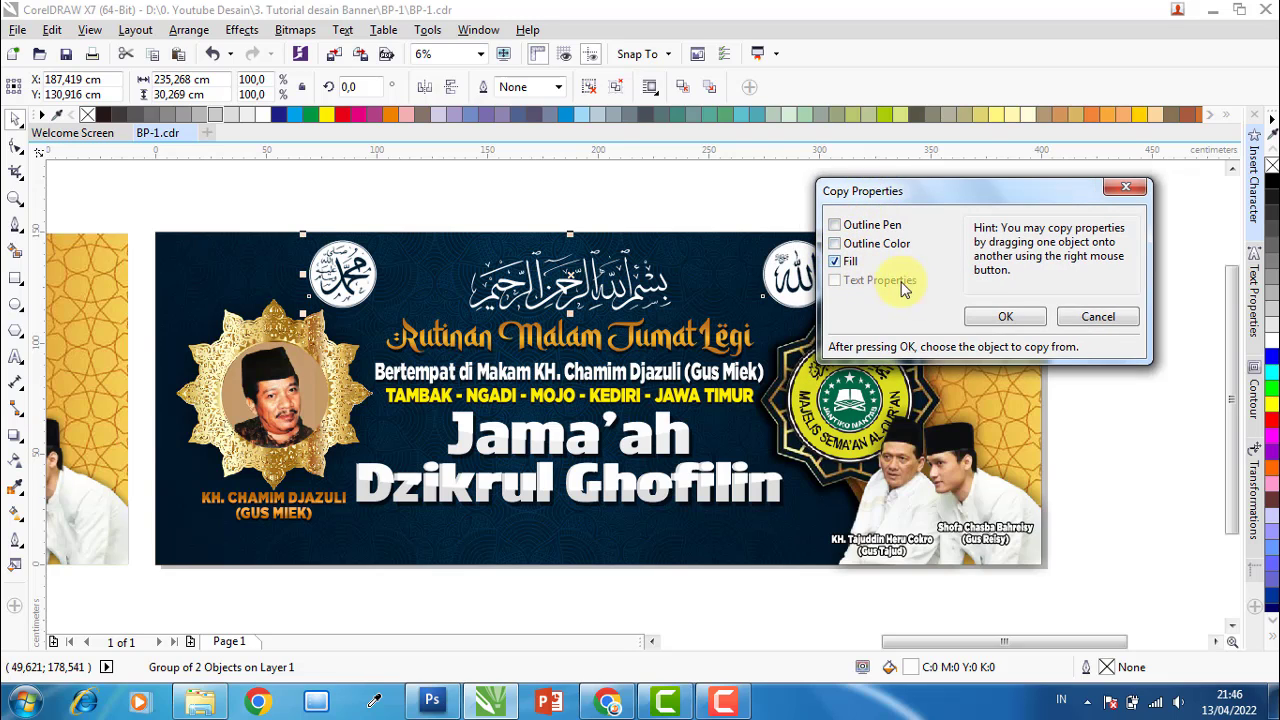
pyautogui.click(1005, 317)
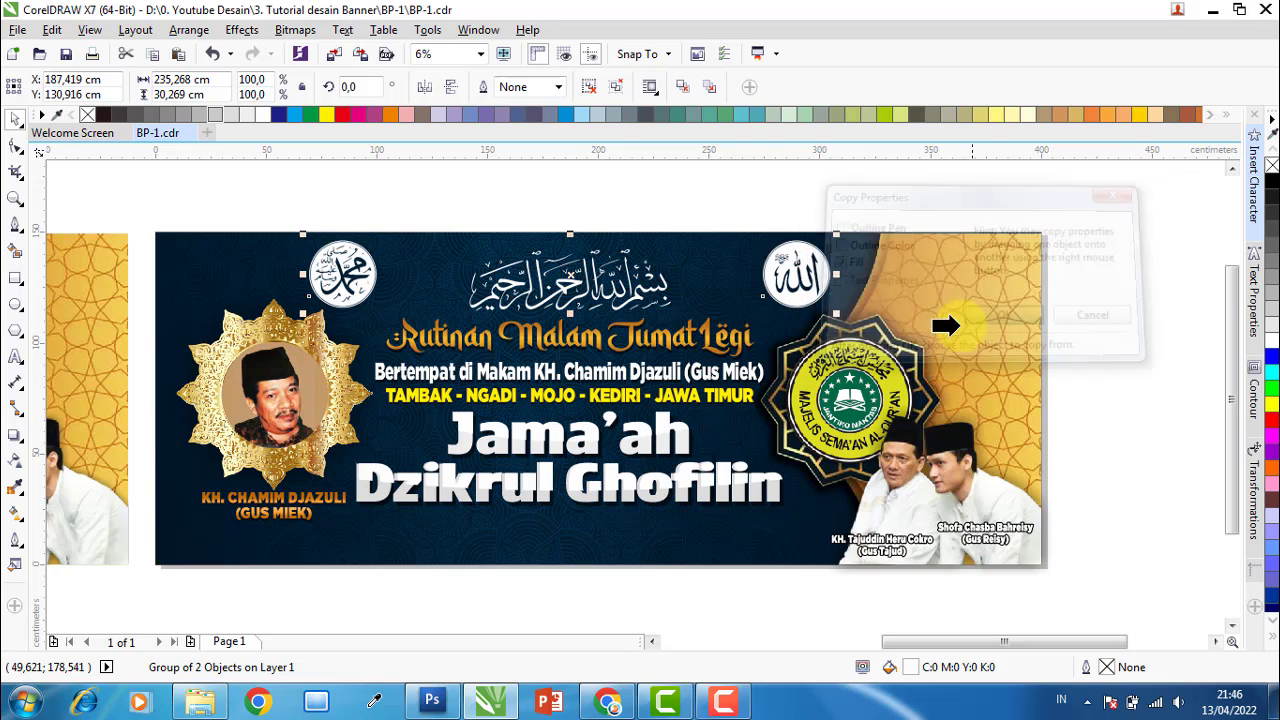
pyautogui.click(617, 336)
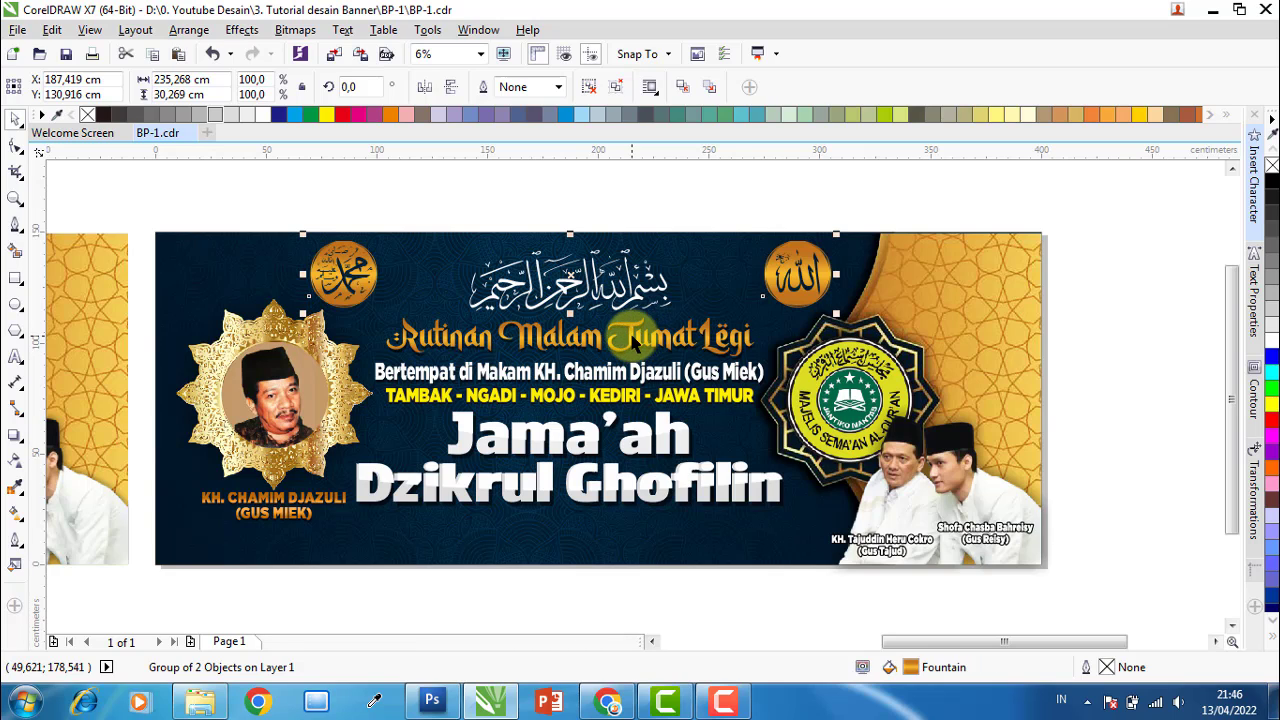
pyautogui.click(765, 214)
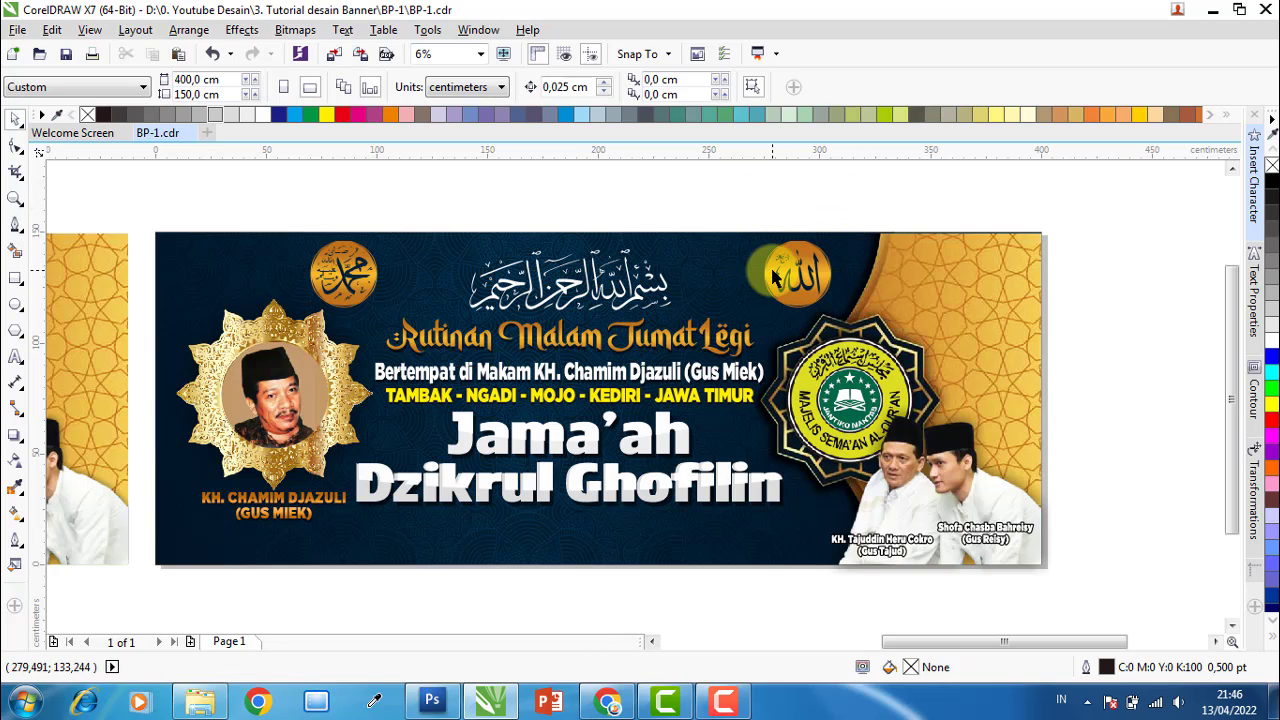
# Delete the leftover reference design beside the banner page.
pyautogui.moveTo(280, 210); pyautogui.dragTo(649, 190)
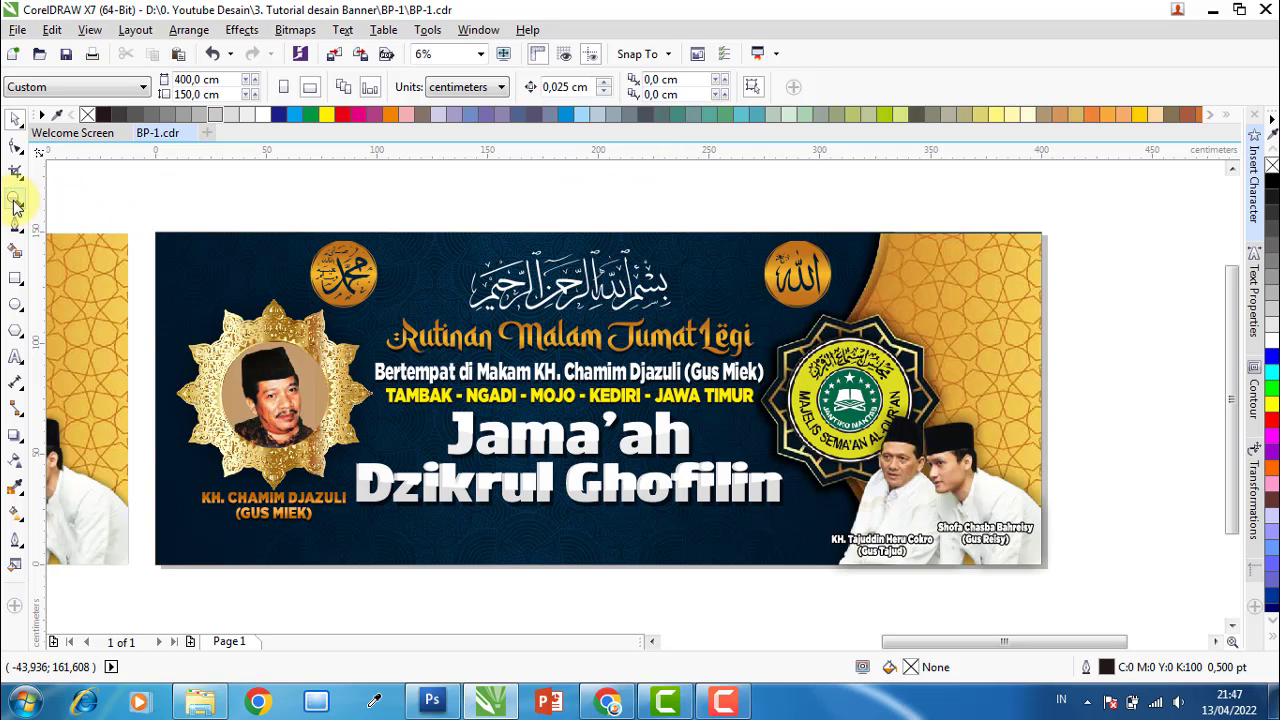
pyautogui.scroll(-1, 935, 320)
pyautogui.scroll(-1, 639, 276)
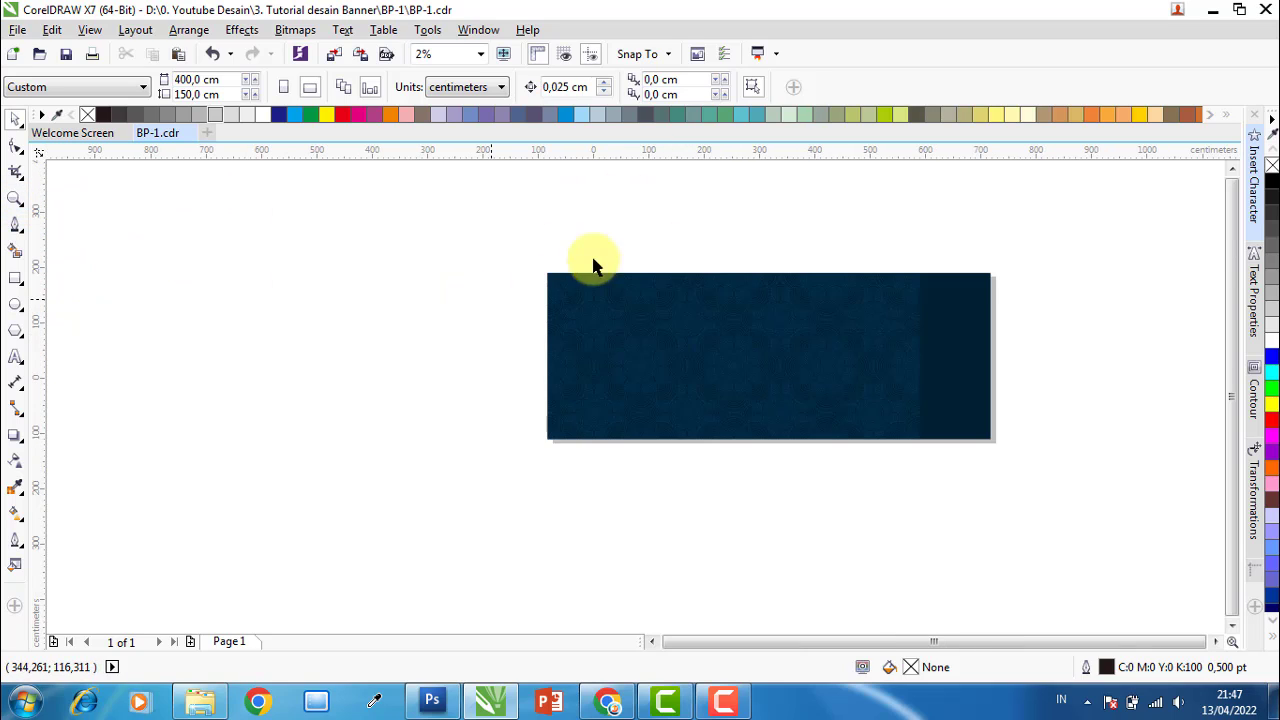
pyautogui.moveTo(598, 222); pyautogui.dragTo(289, 455)
pyautogui.press('Delete')
# Group all the objects of the banner and fit the view to the page width.
pyautogui.moveTo(526, 260); pyautogui.dragTo(997, 477)
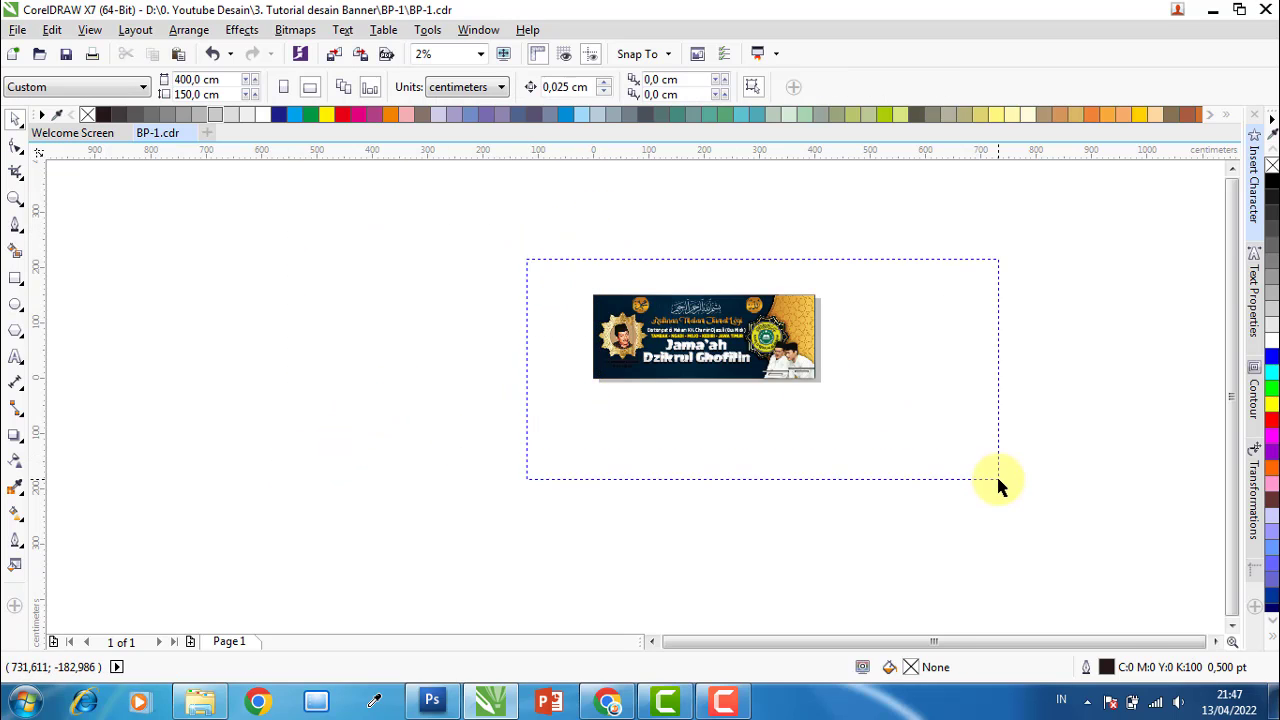
pyautogui.click(815, 88)
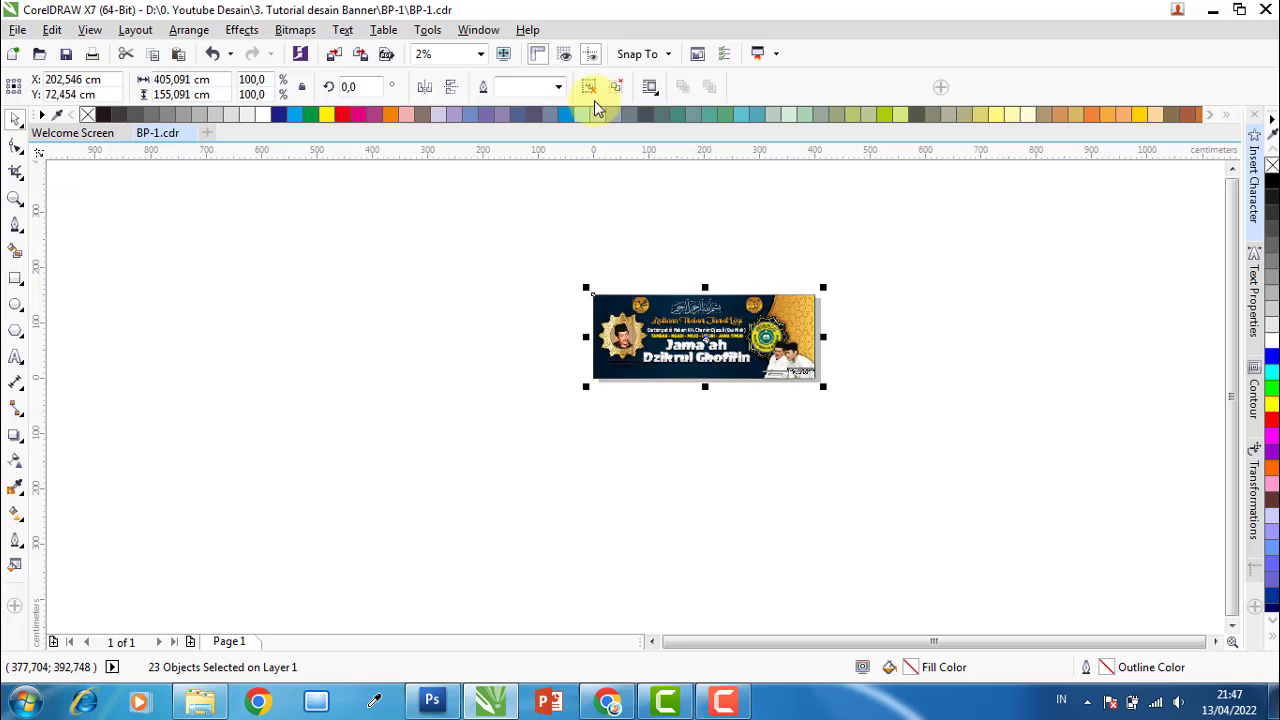
pyautogui.click(481, 54)
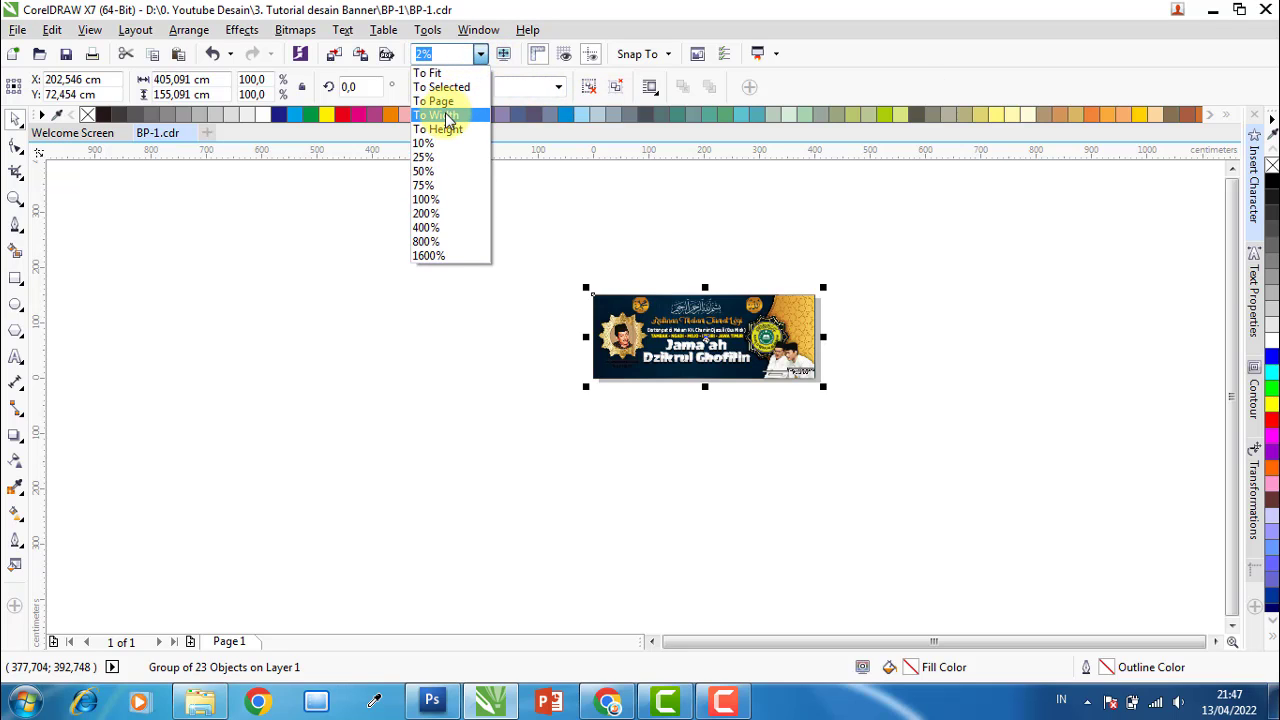
pyautogui.click(440, 115)
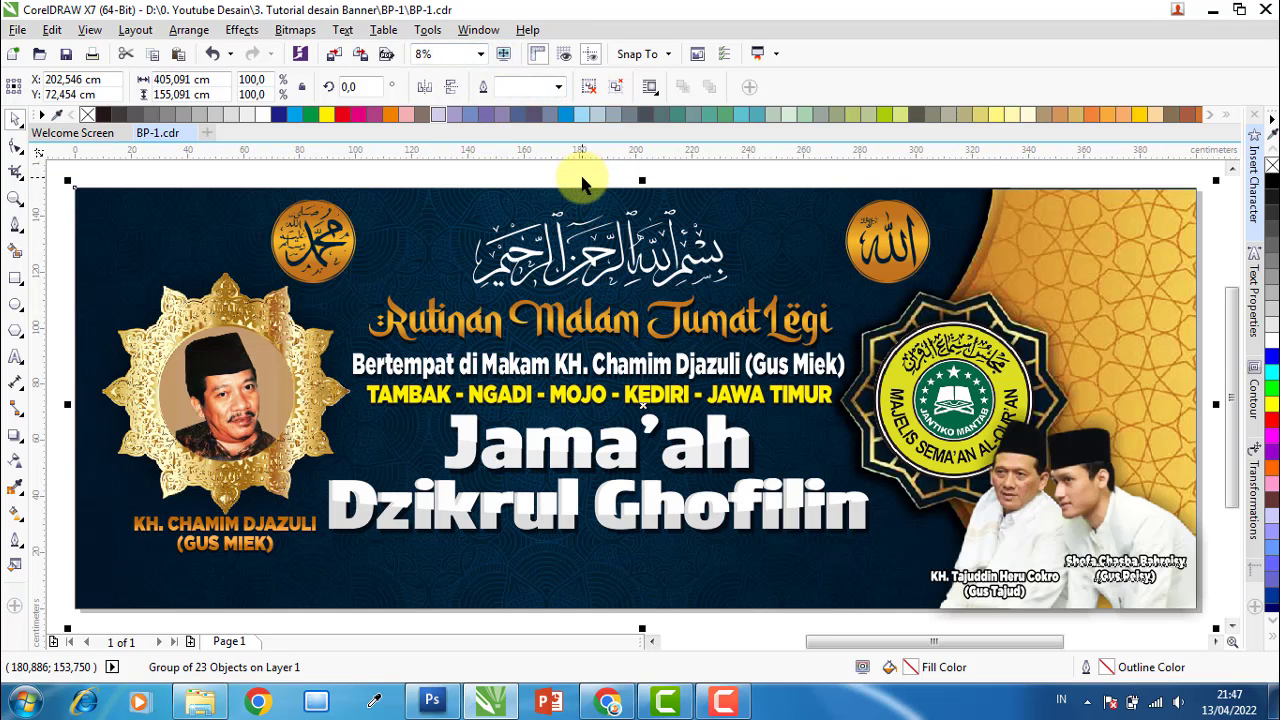
# Save a copy of the banner drawing on the Desktop as BP-1 in CDR format, version 17.0.
pyautogui.click(582, 183)
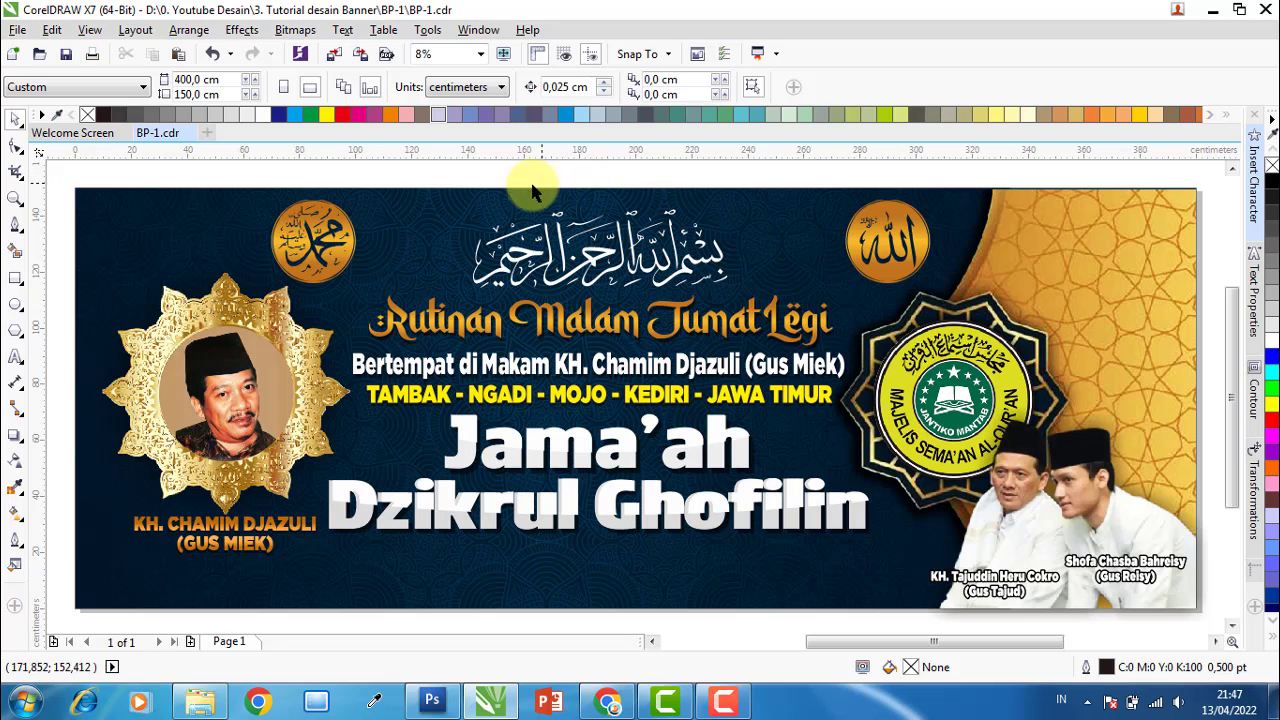
pyautogui.click(17, 29)
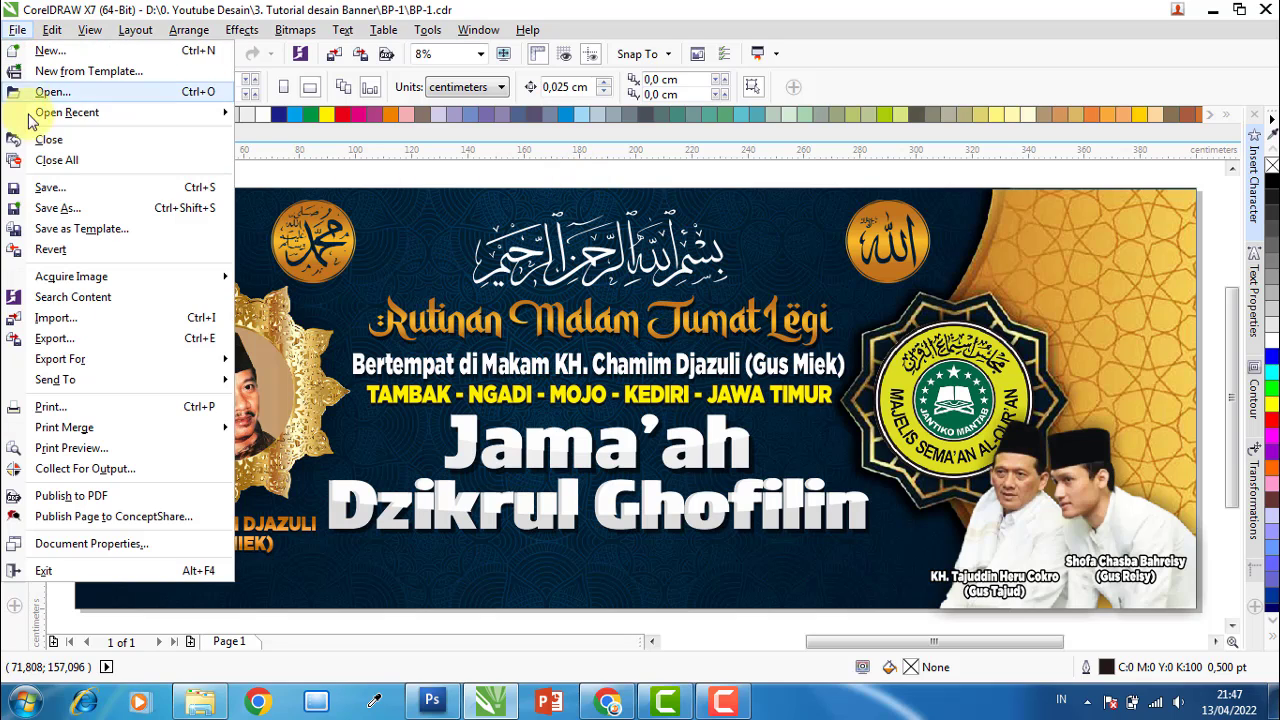
pyautogui.click(58, 208)
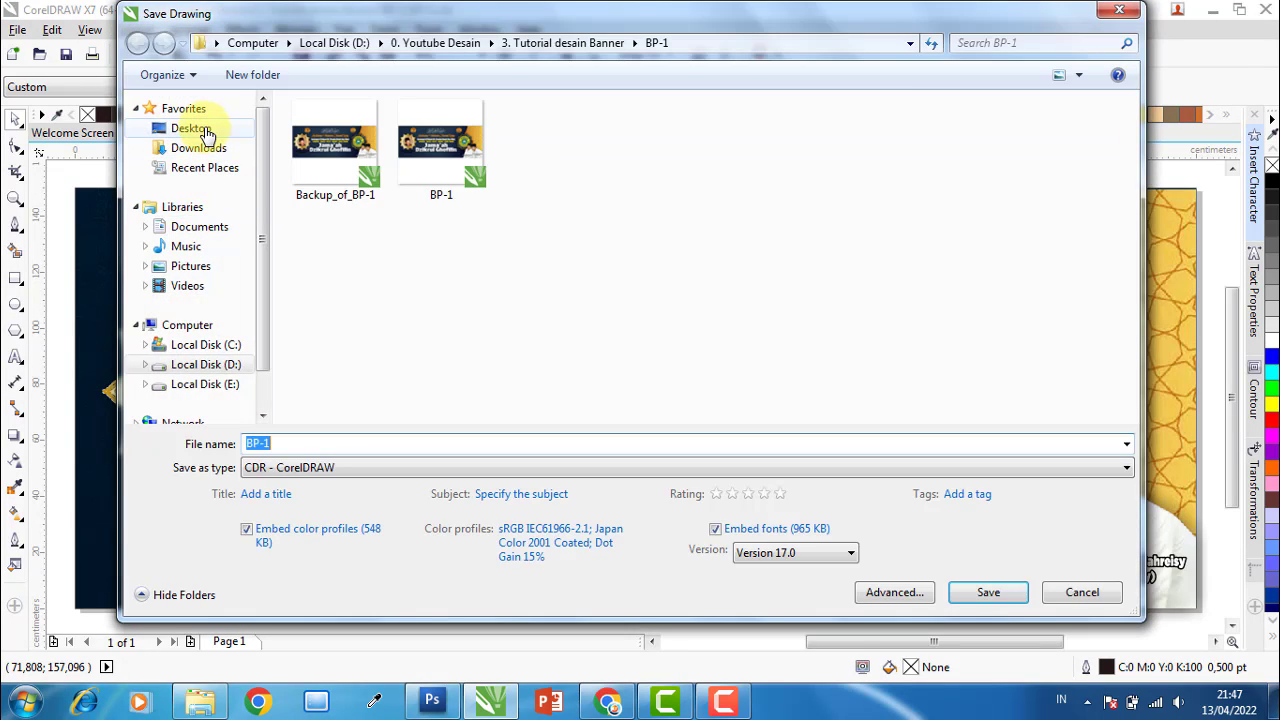
pyautogui.click(190, 128)
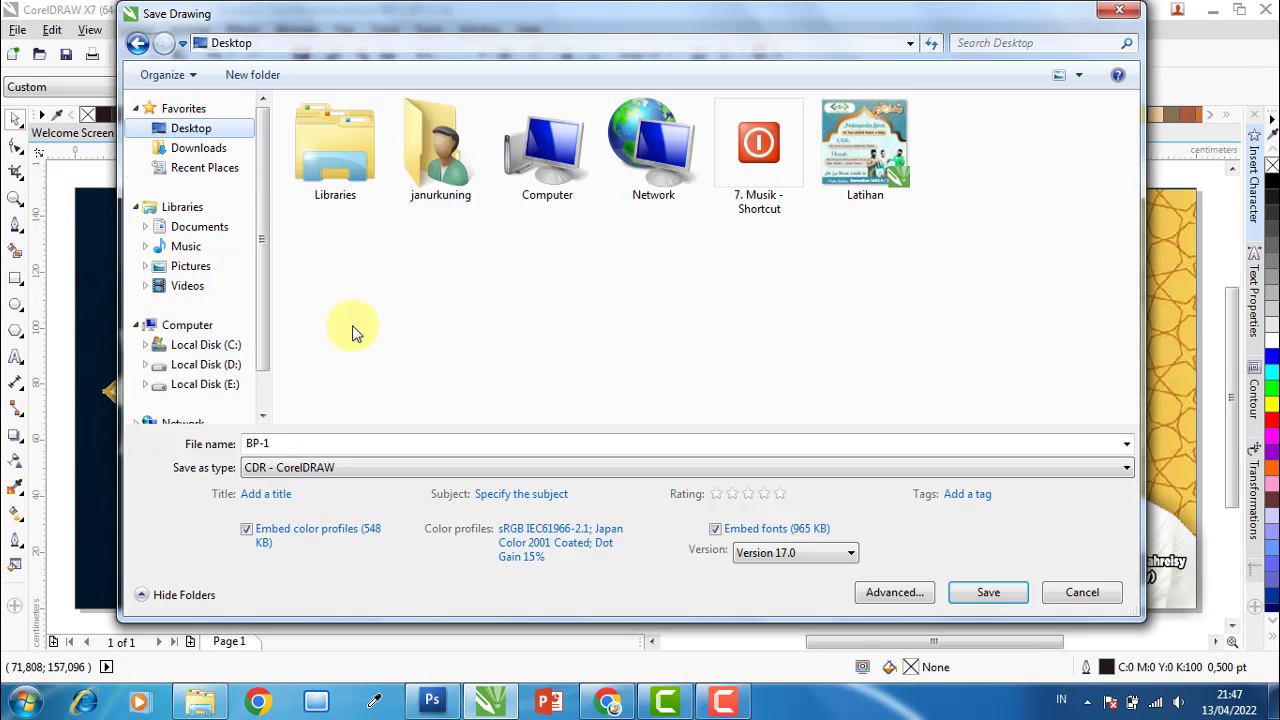
pyautogui.click(330, 444)
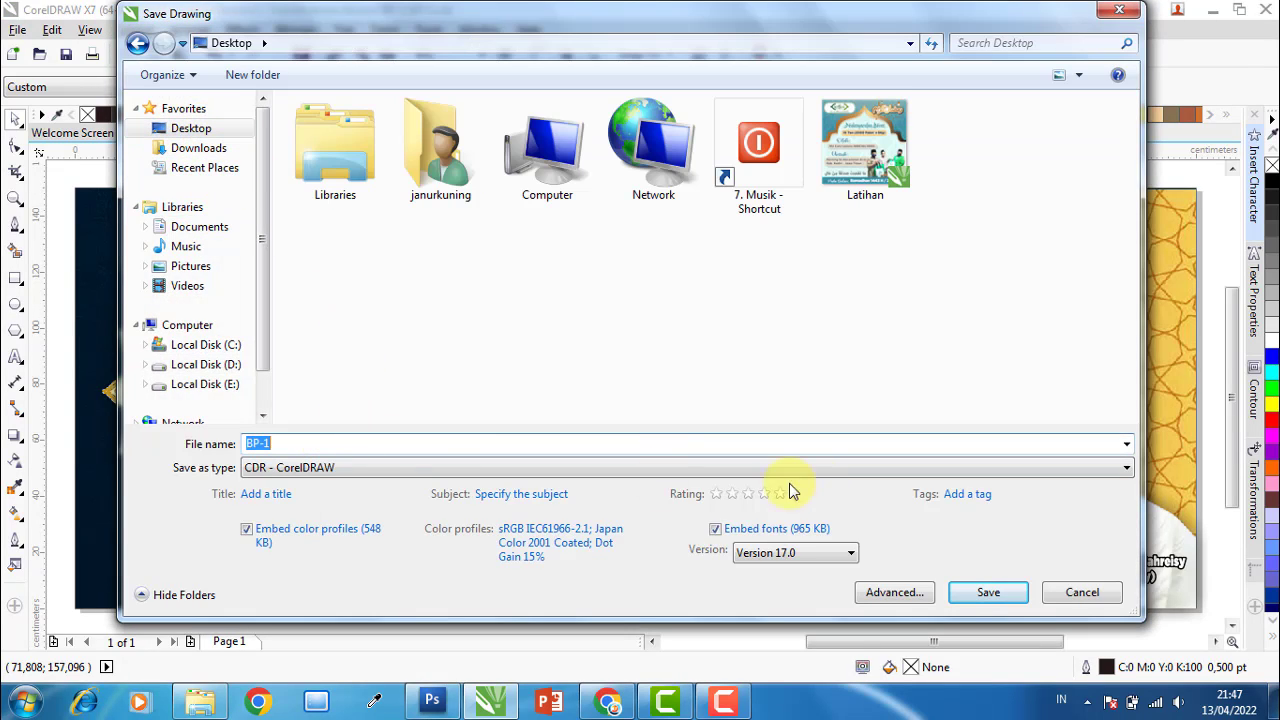
pyautogui.click(984, 582)
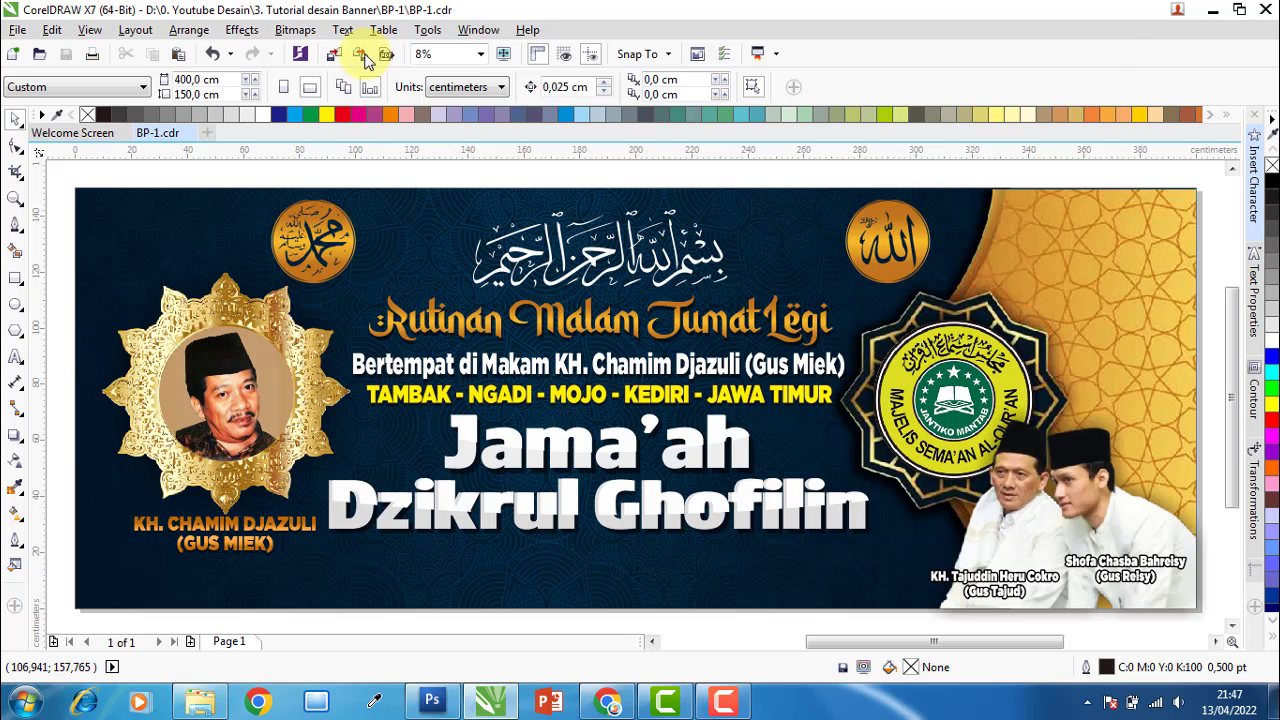
# Start exporting the banner to the Desktop as a JPG named BP-1 and set its colour mode to RGB Color (24-bit).
pyautogui.click(363, 57)
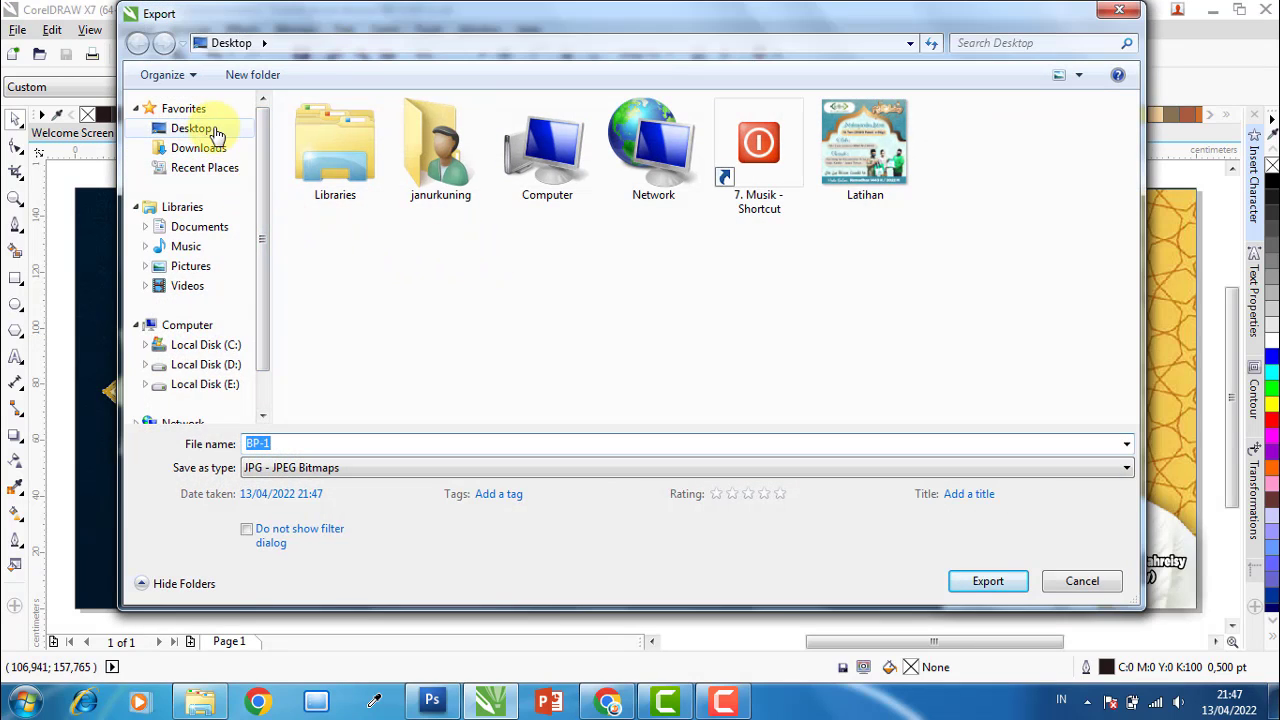
pyautogui.click(315, 468)
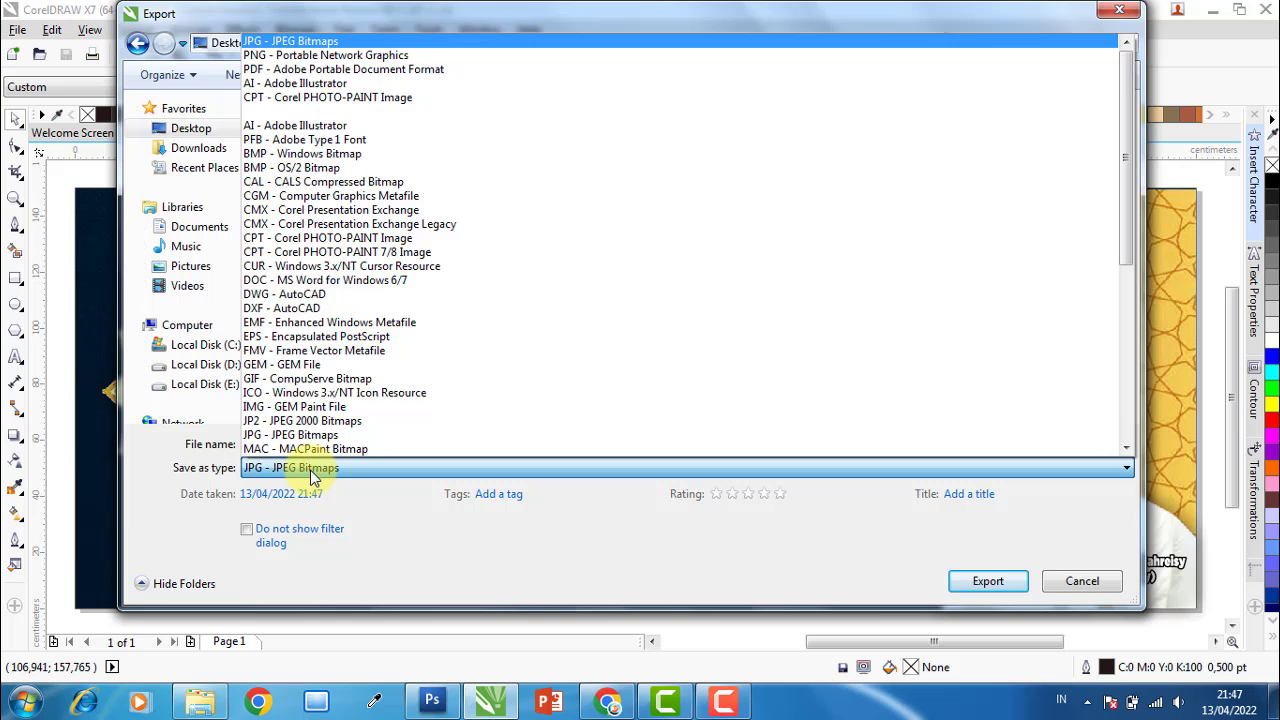
pyautogui.click(315, 470)
pyautogui.click(988, 581)
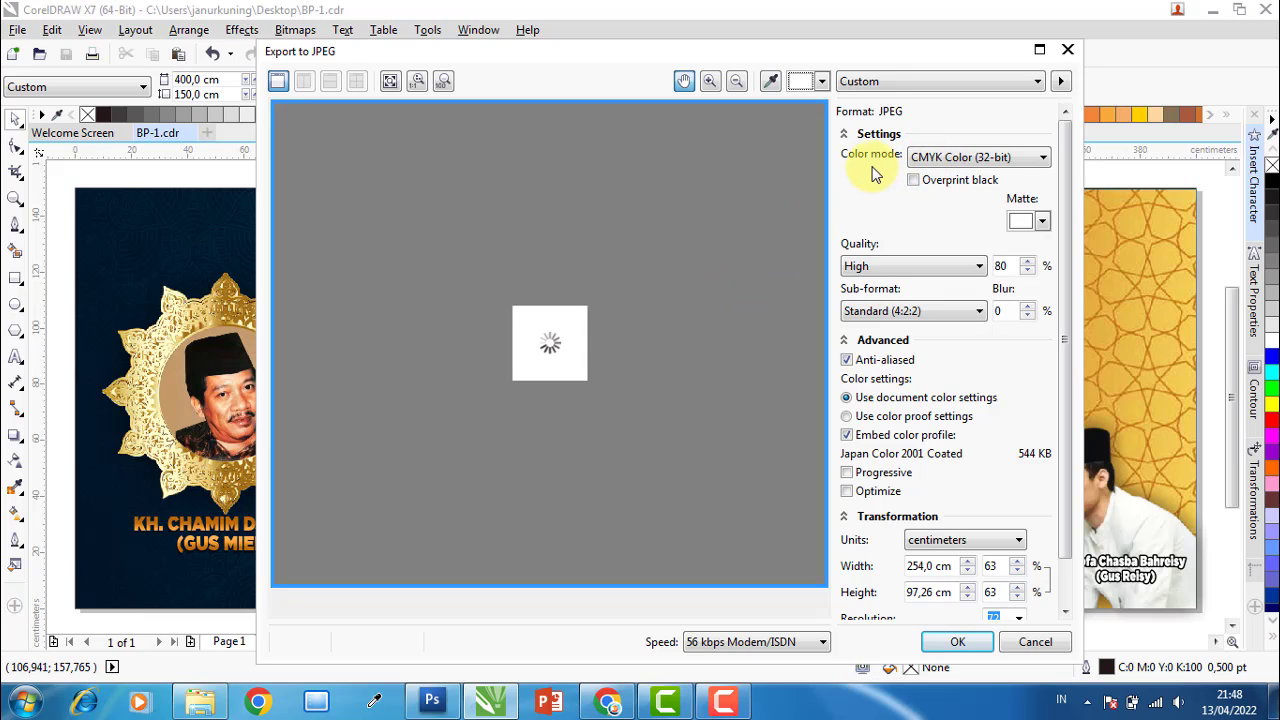
pyautogui.click(1041, 160)
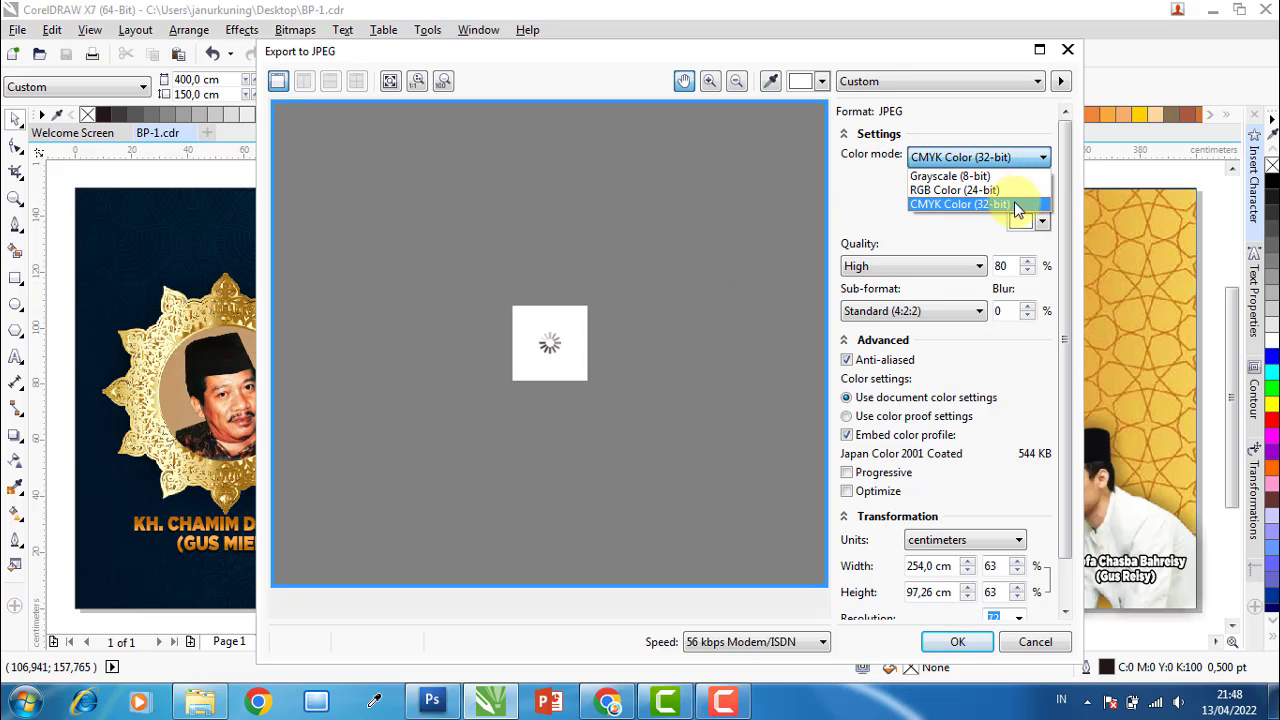
pyautogui.click(1018, 206)
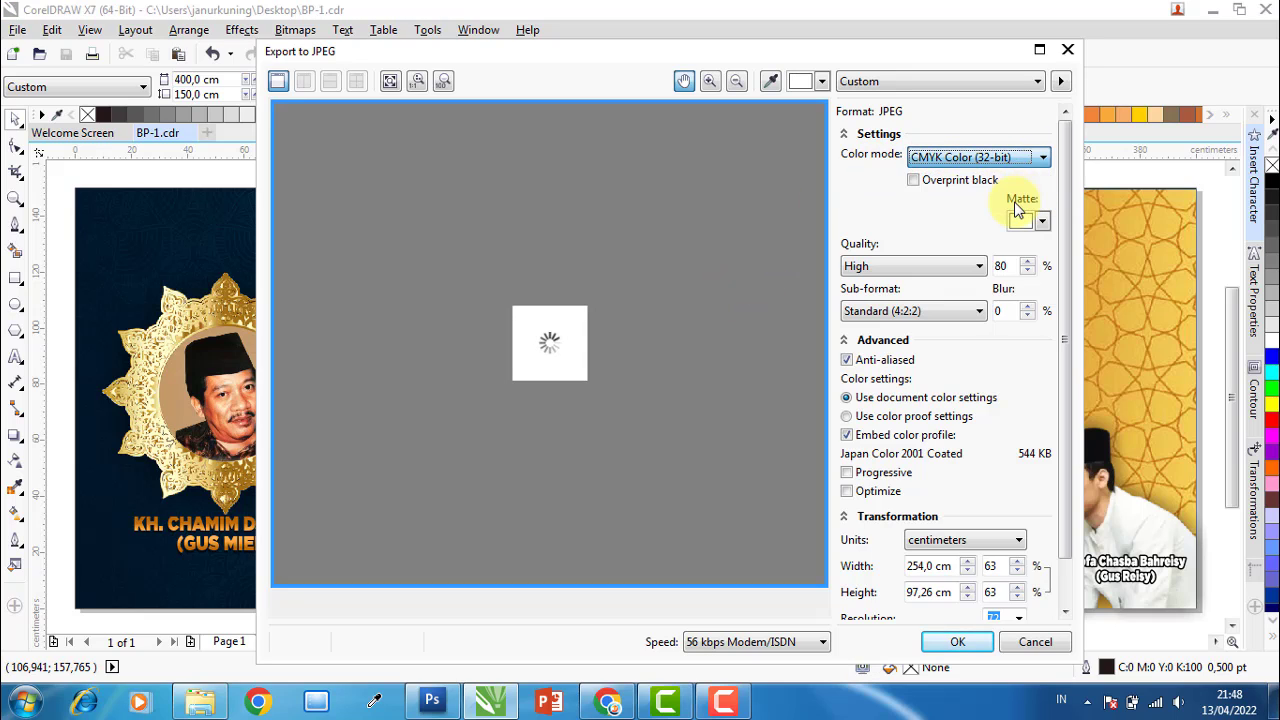
pyautogui.click(1045, 160)
pyautogui.click(970, 189)
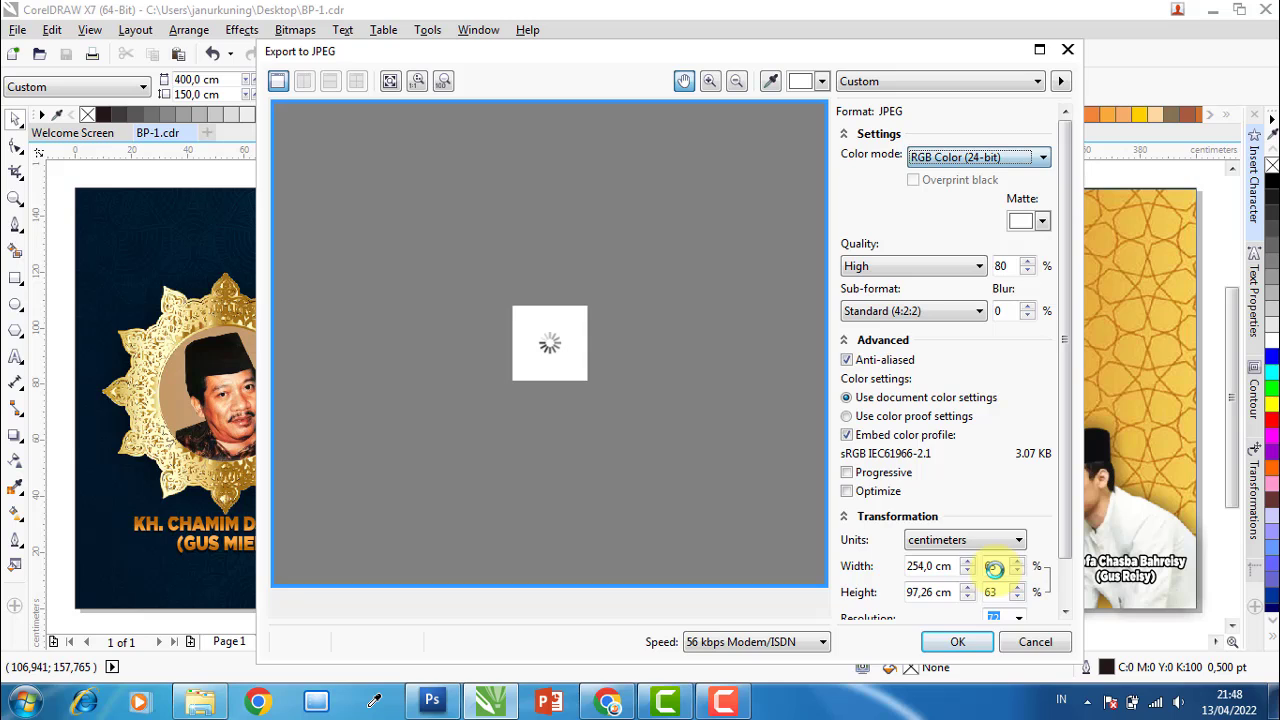
# Set the JPEG's width to 400 cm with the aspect ratio maintained and complete the export.
pyautogui.click(1067, 611)
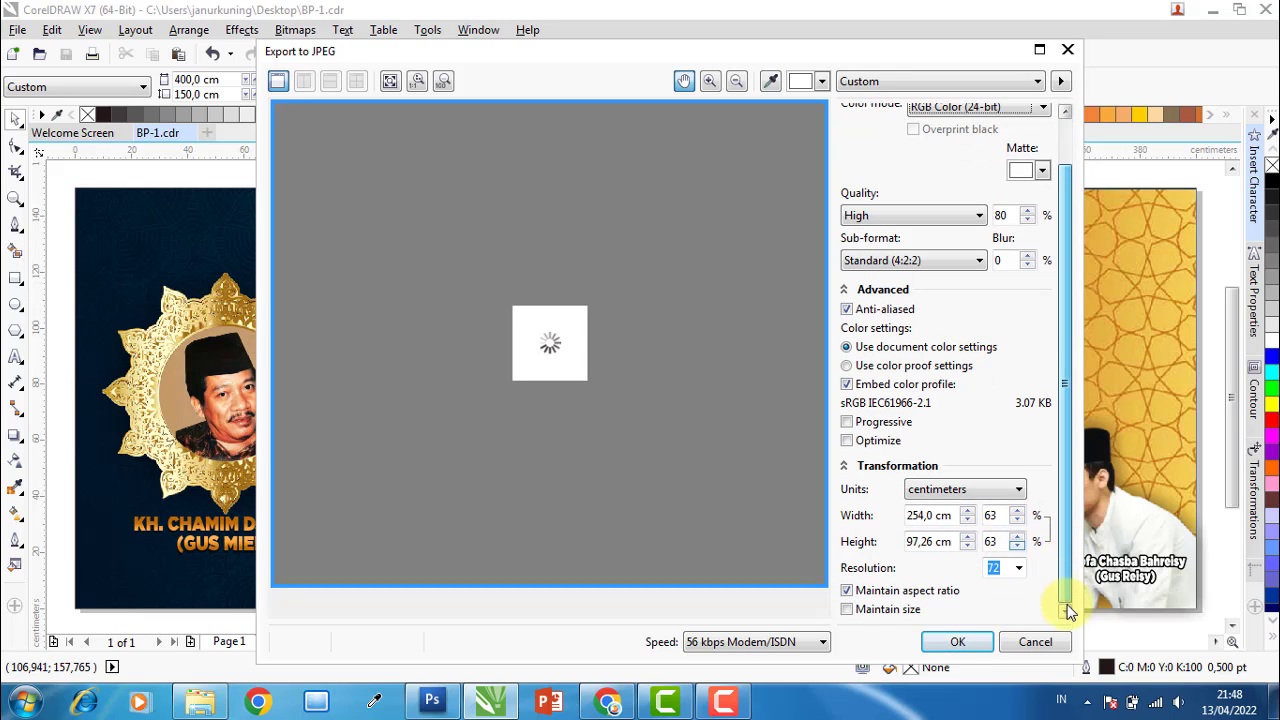
pyautogui.click(1004, 568)
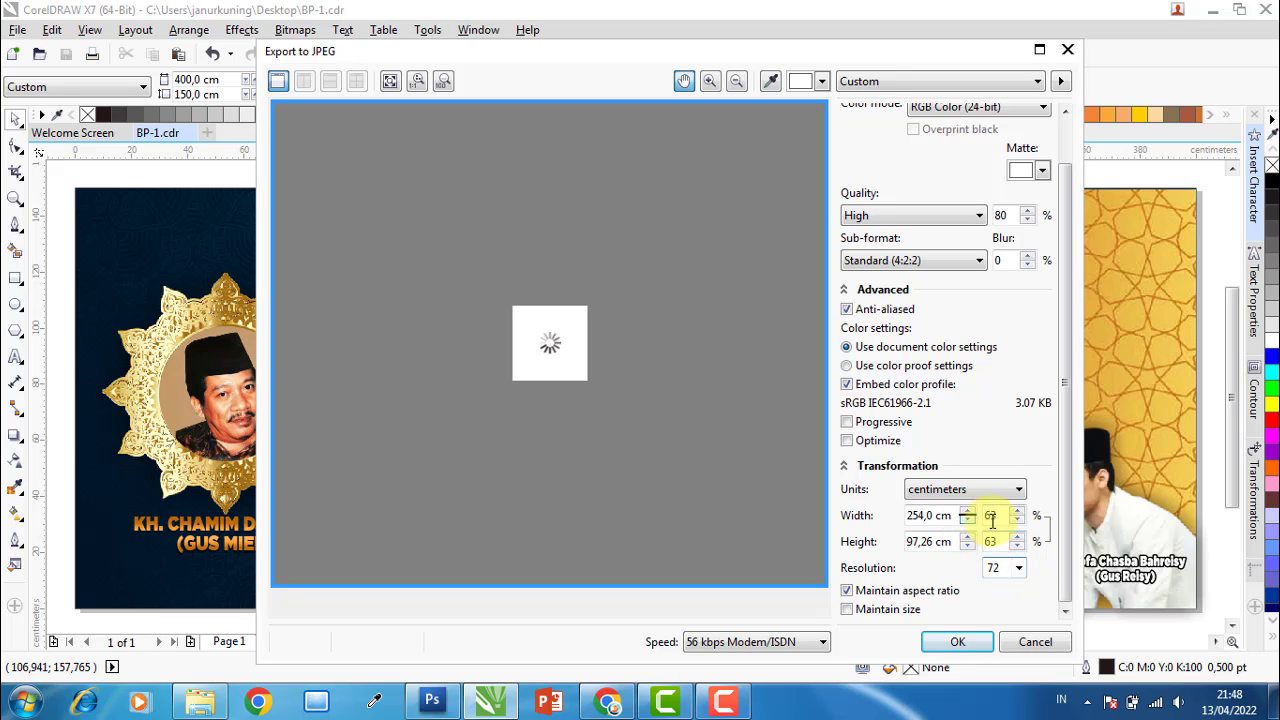
pyautogui.doubleClick(920, 515)
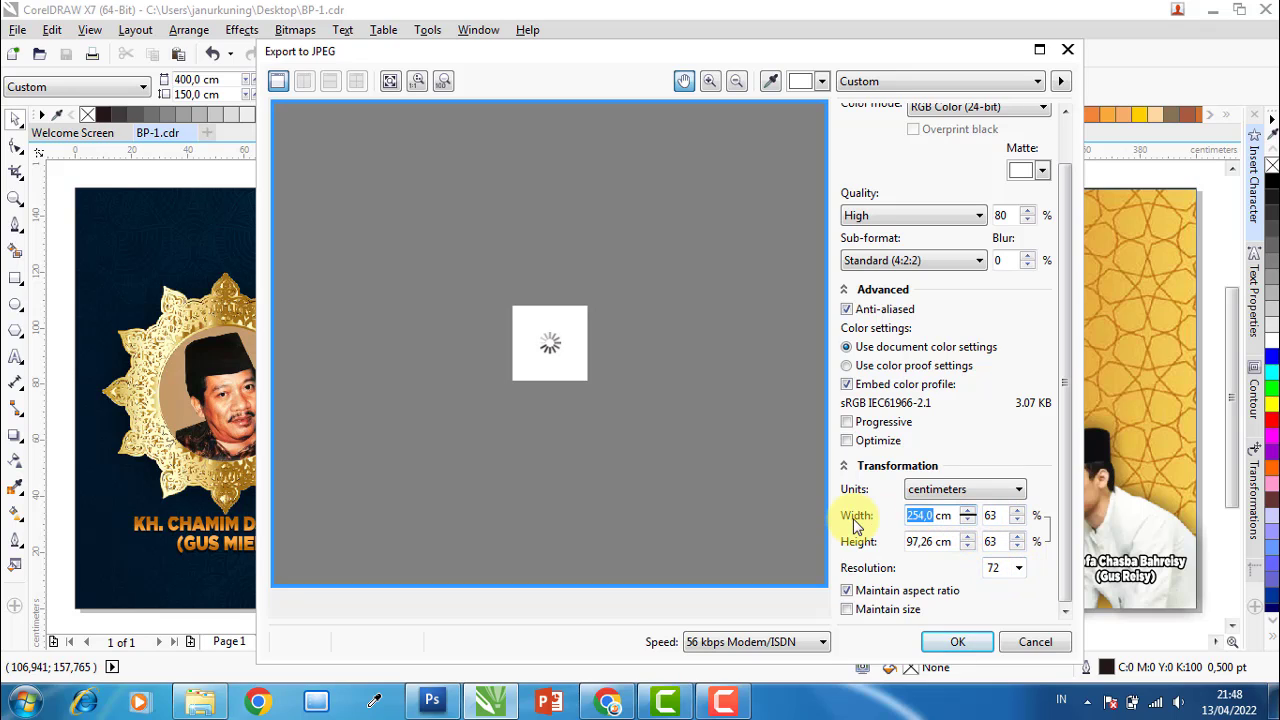
pyautogui.write('400')
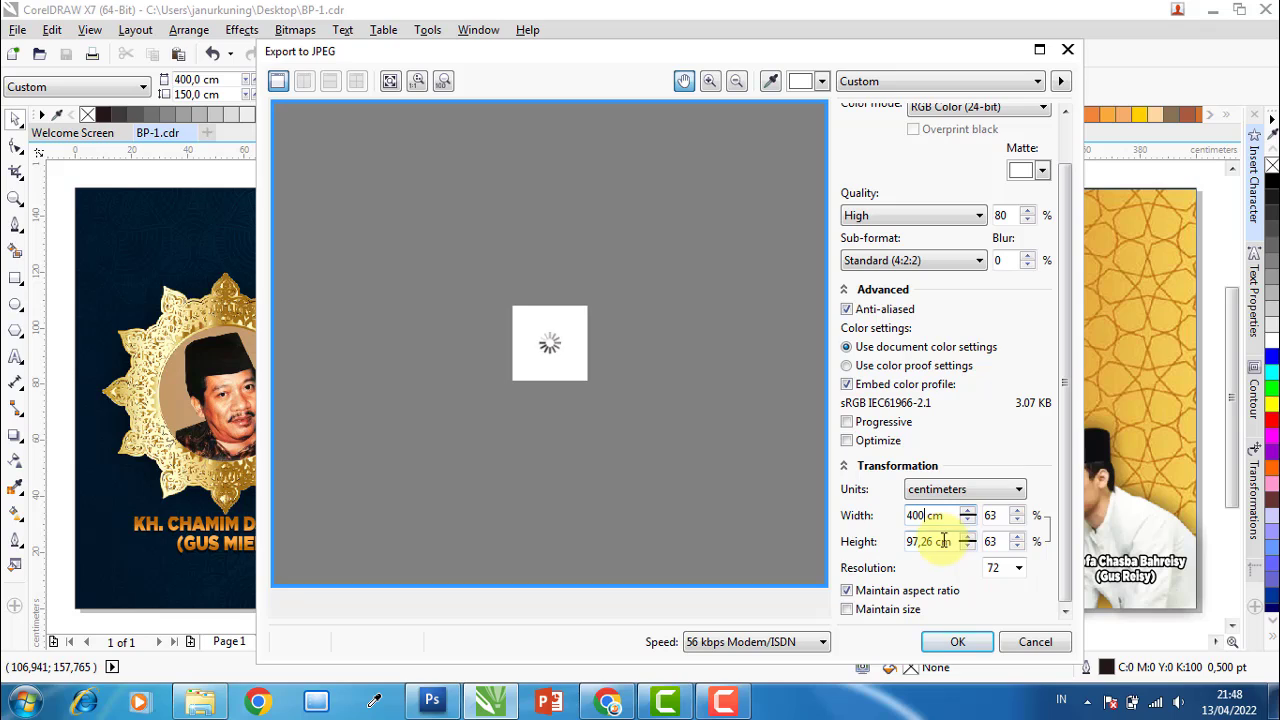
pyautogui.click(943, 541)
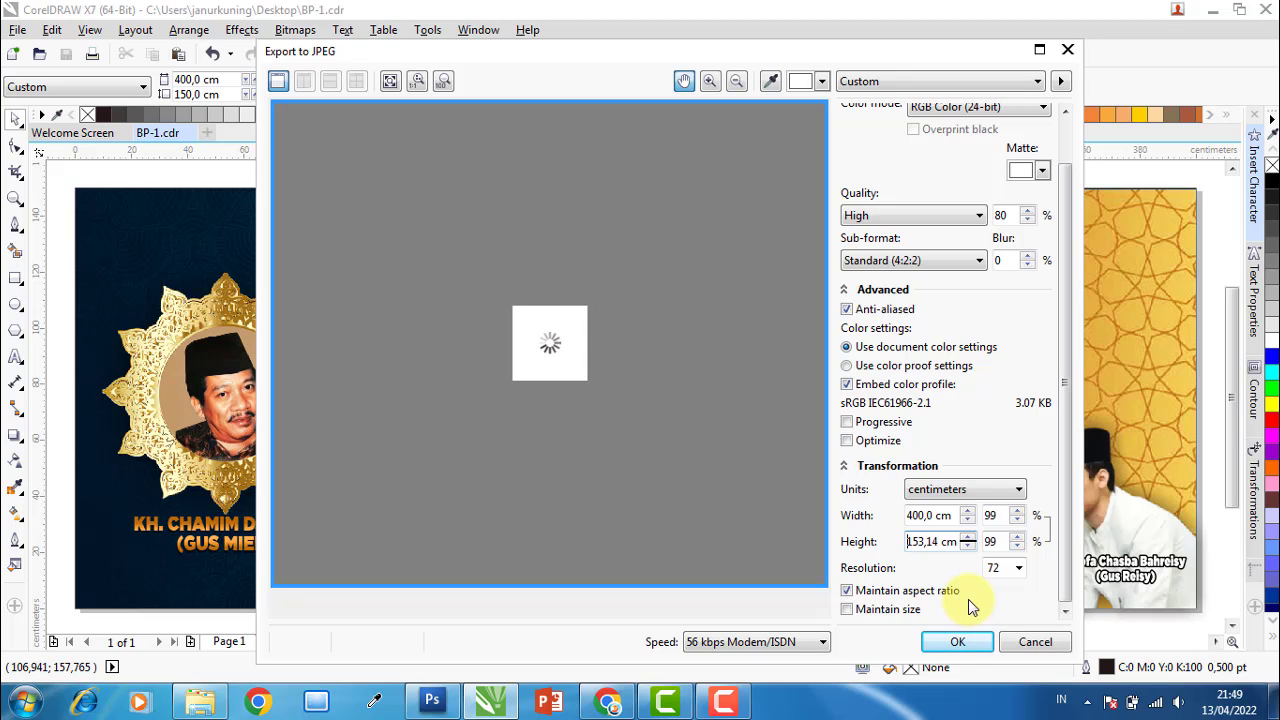
pyautogui.click(960, 644)
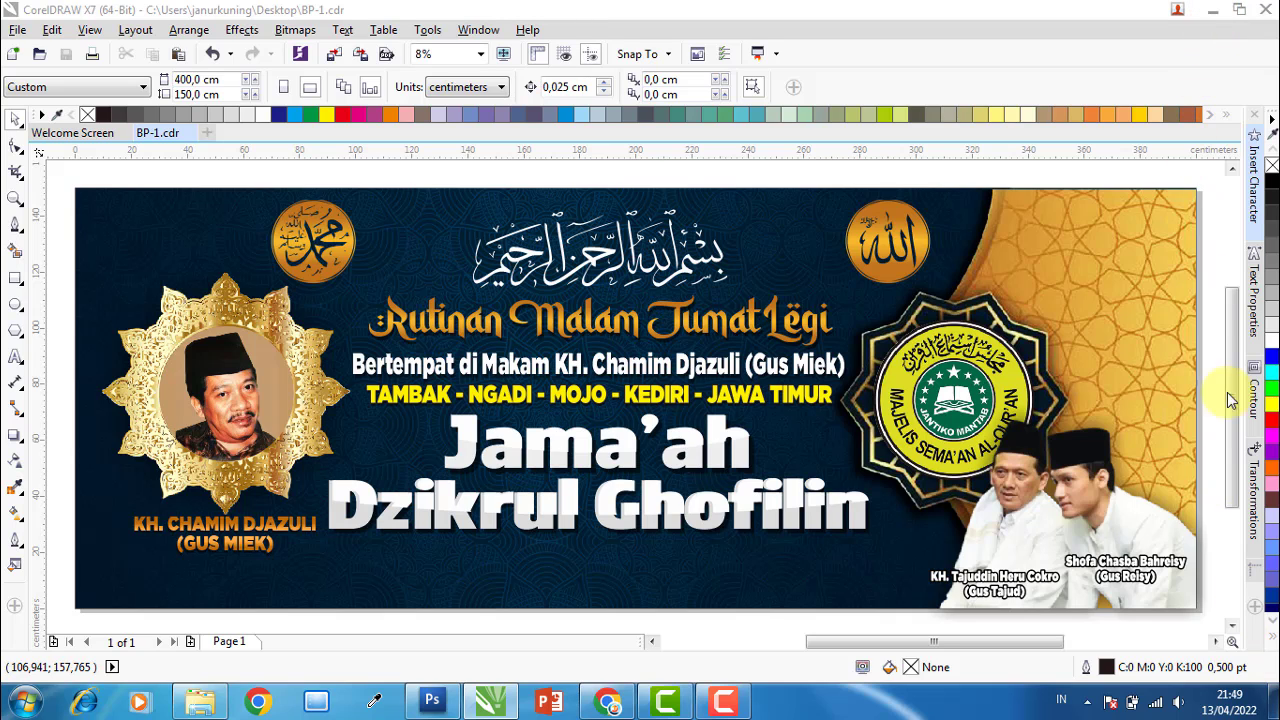
# Show the Windows desktop and check for the exported BP-1 image beside the saved drawing.
pyautogui.press('super+Up')
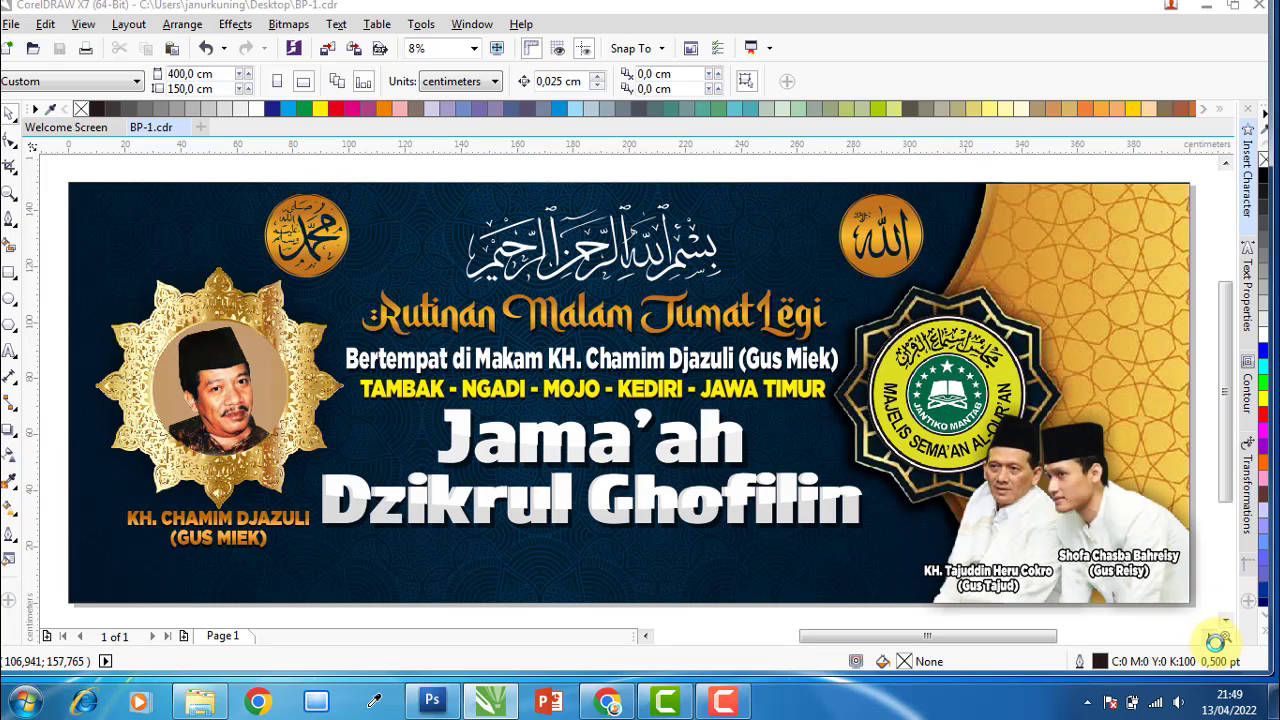
pyautogui.click(1274, 702)
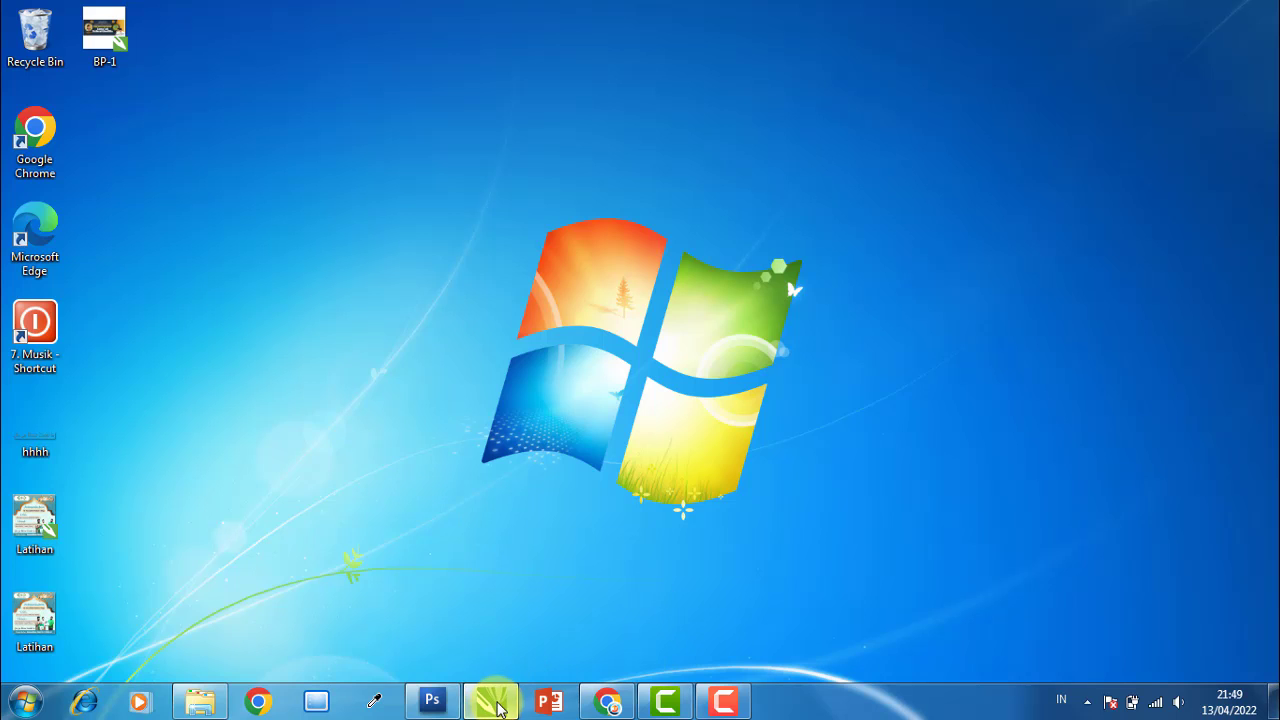
pyautogui.click(490, 700)
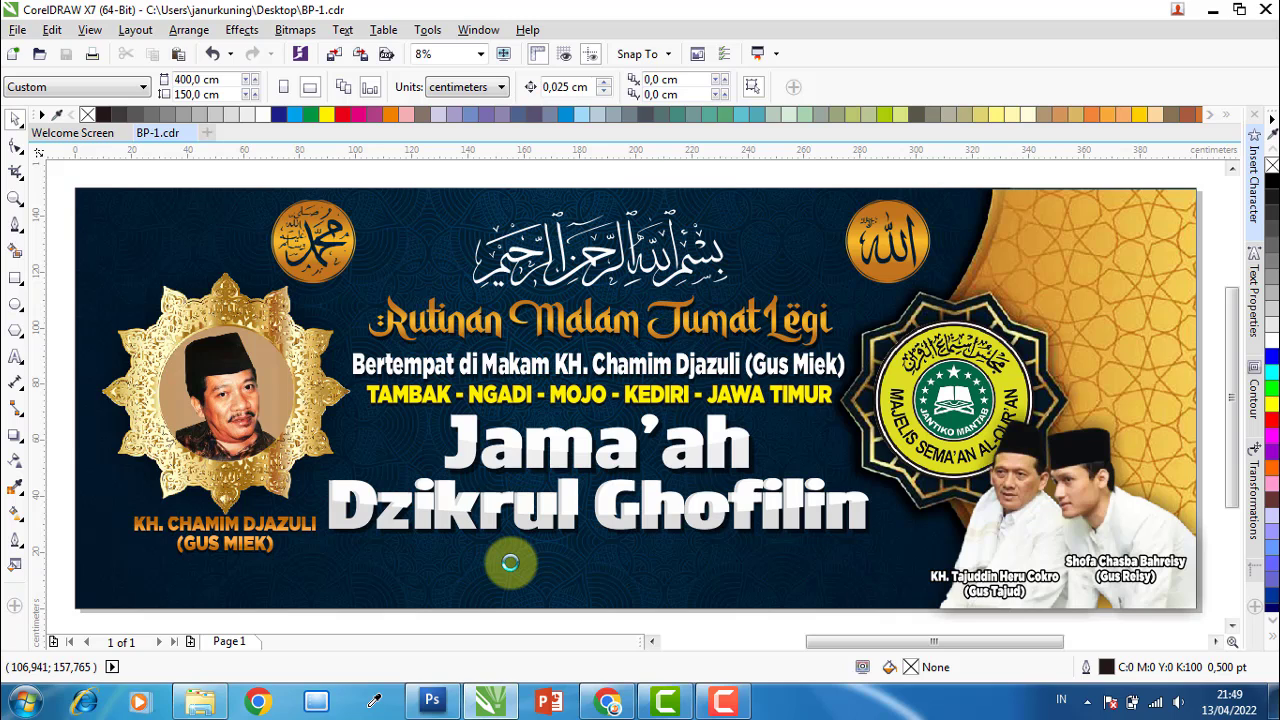
pyautogui.click(1212, 9)
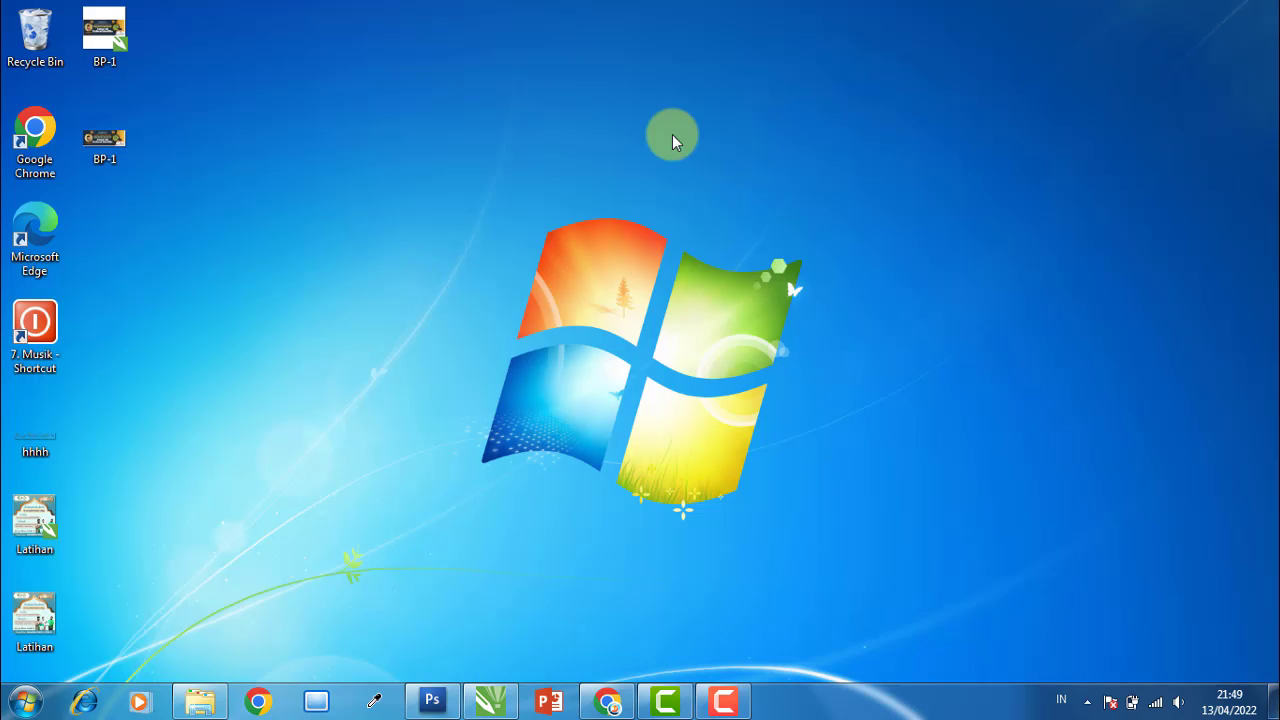
pyautogui.click(105, 138)
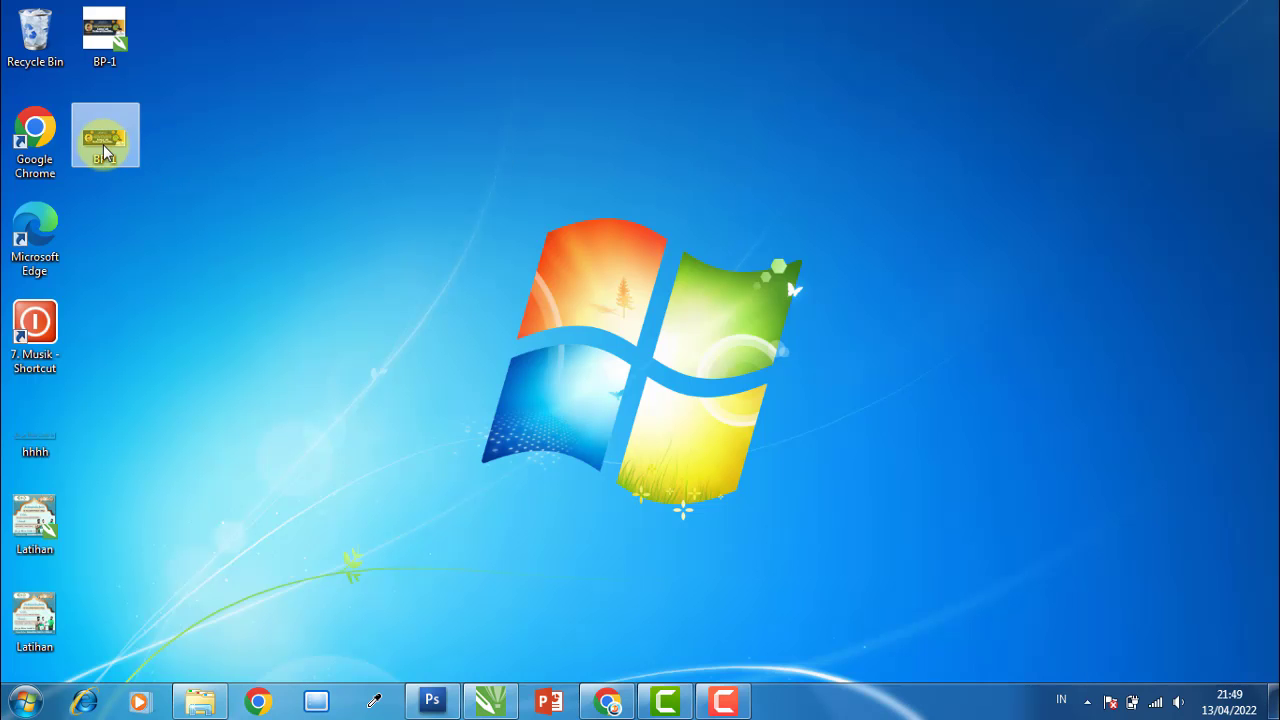
pyautogui.click(358, 96)
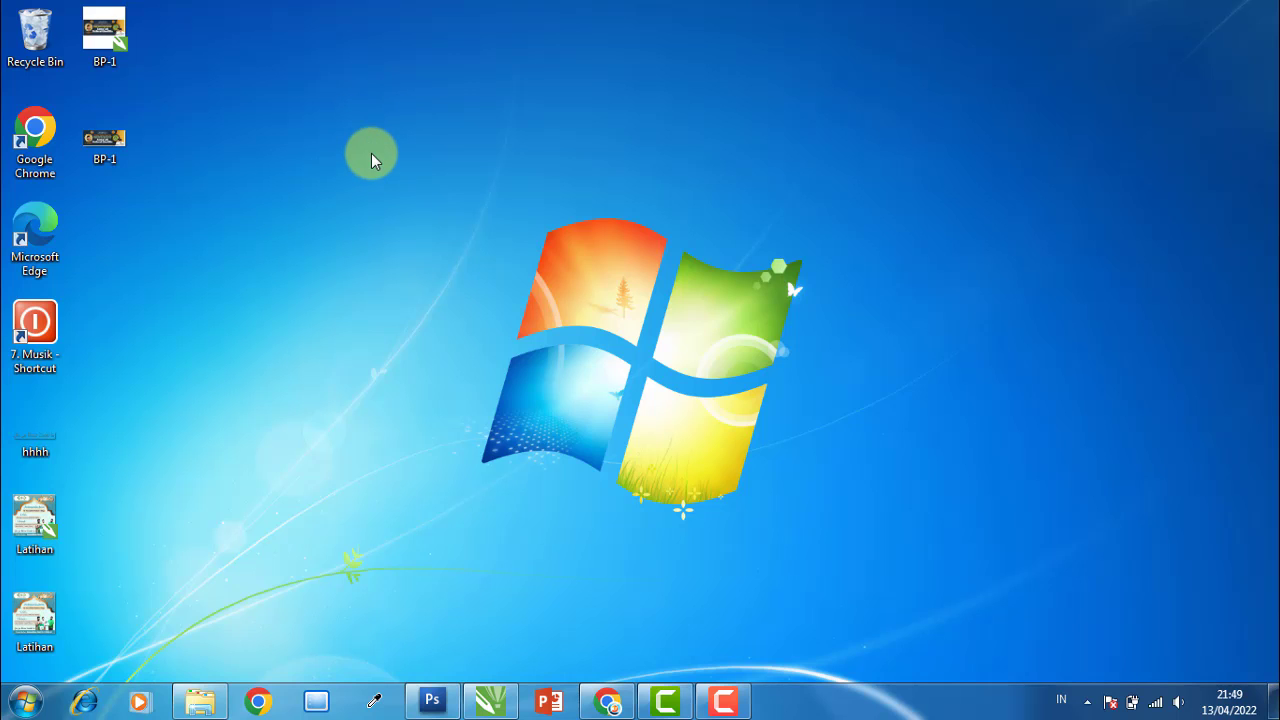
# Switch to Windows Explorer and view image 5.2 from drive D's 0. Youtube Desain\0. Admin\Tumbnail folder.
pyautogui.click(201, 700)
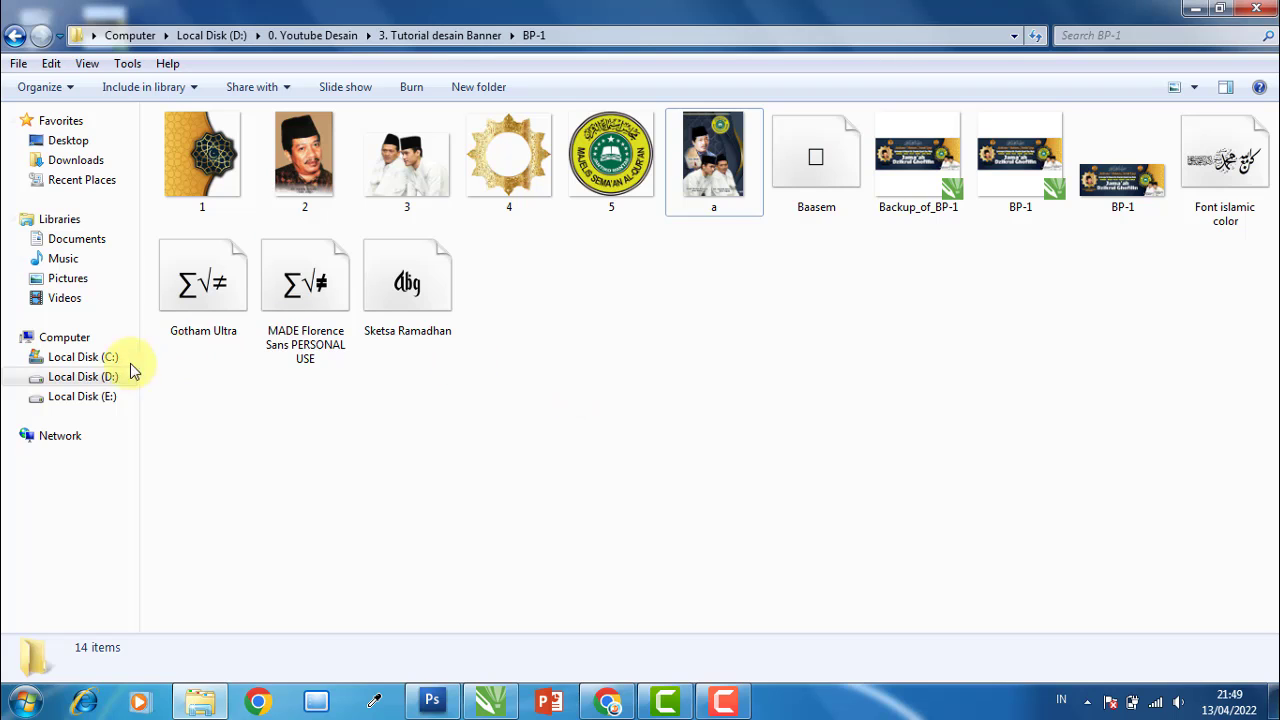
pyautogui.click(131, 372)
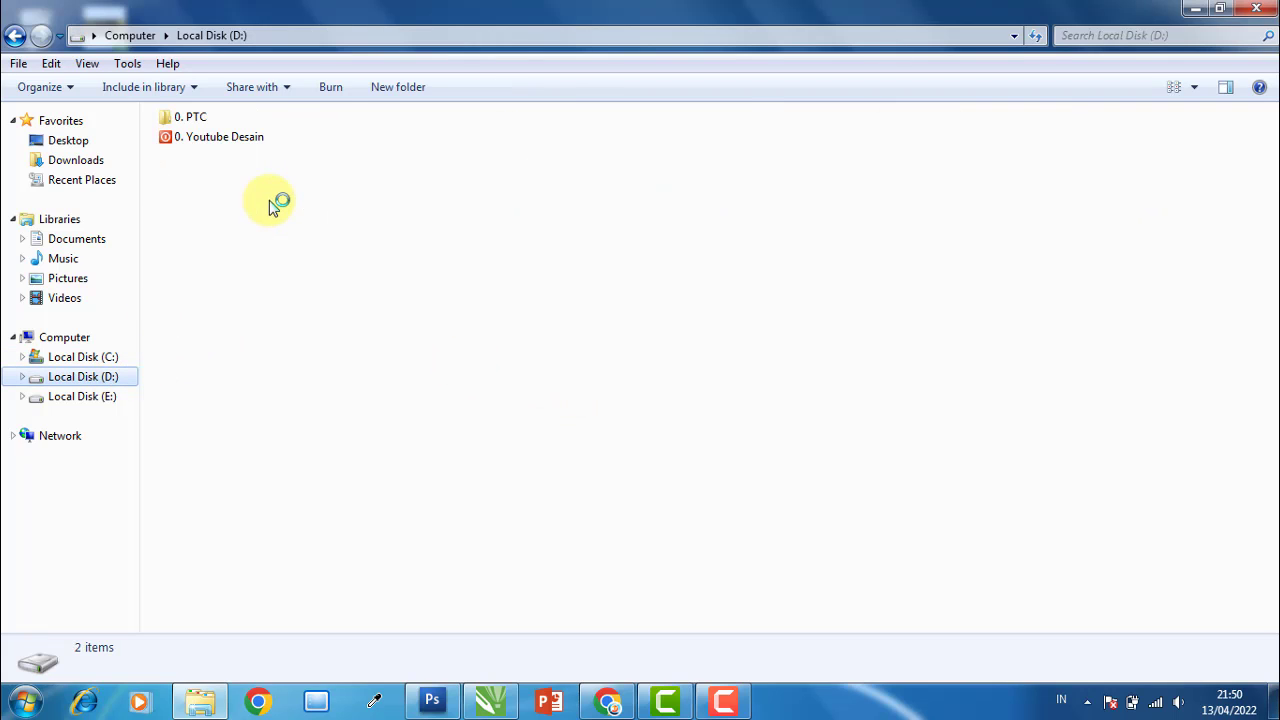
pyautogui.doubleClick(214, 137)
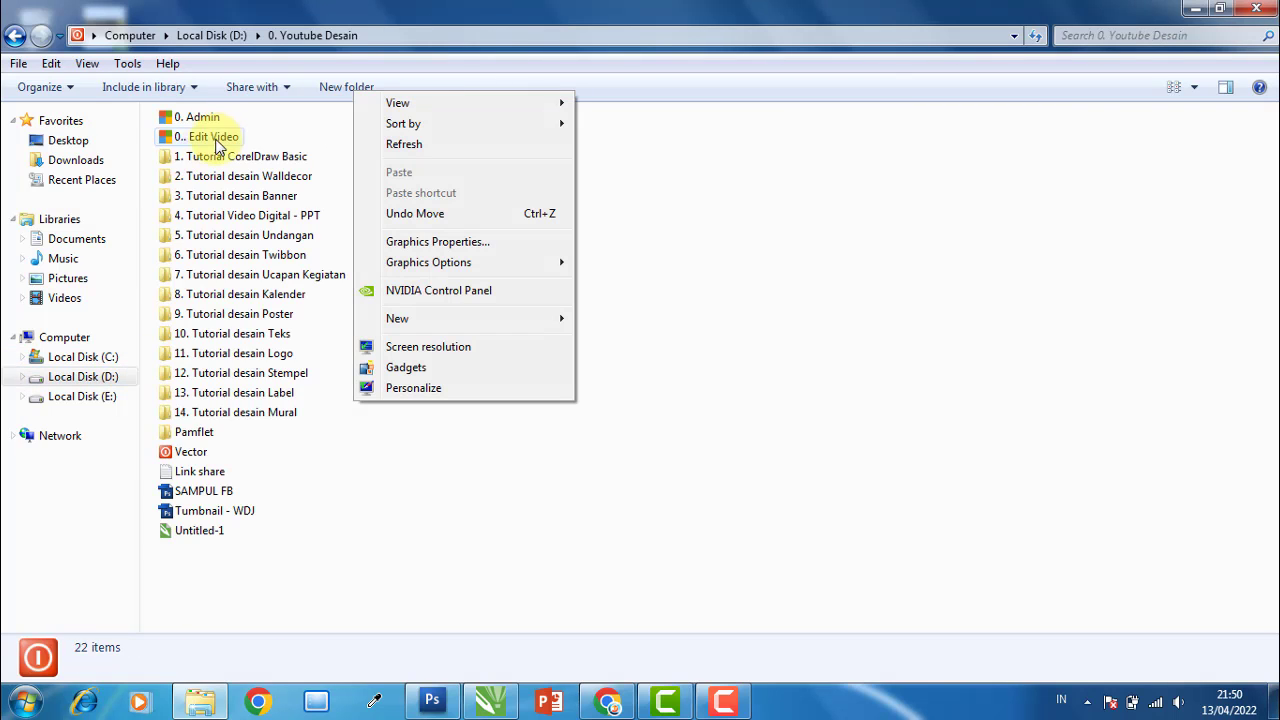
pyautogui.doubleClick(196, 119)
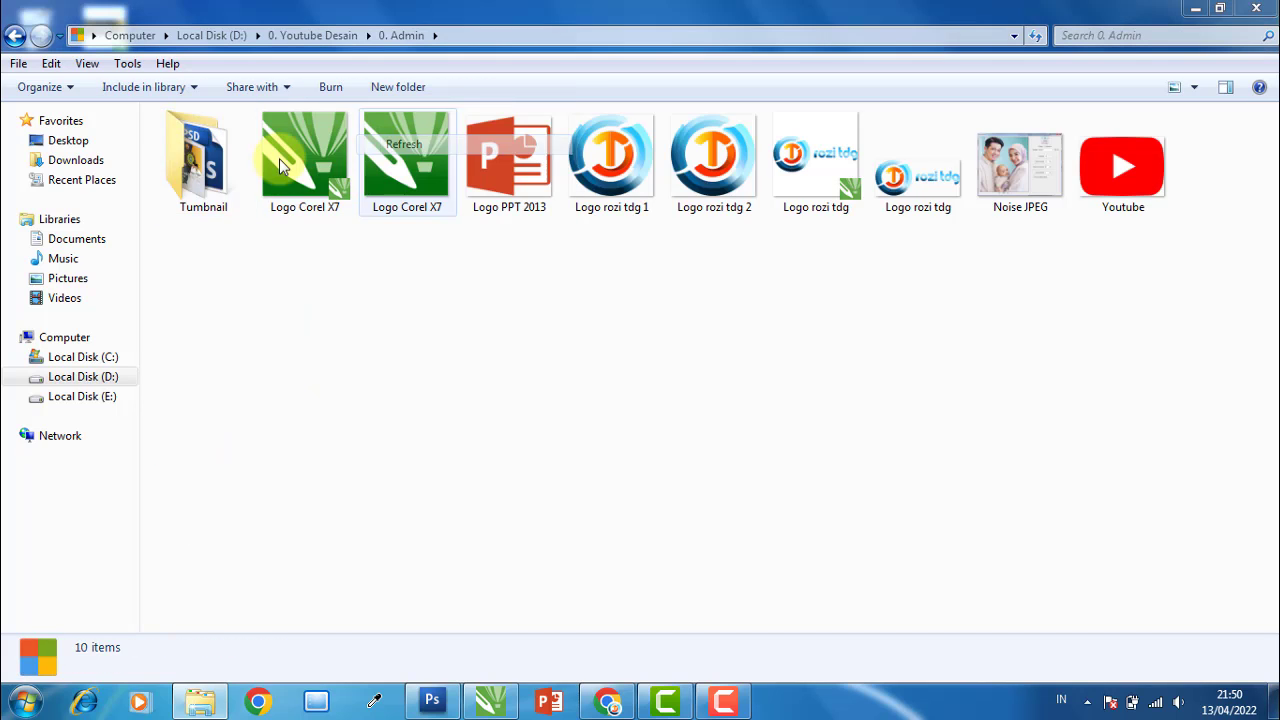
pyautogui.doubleClick(200, 158)
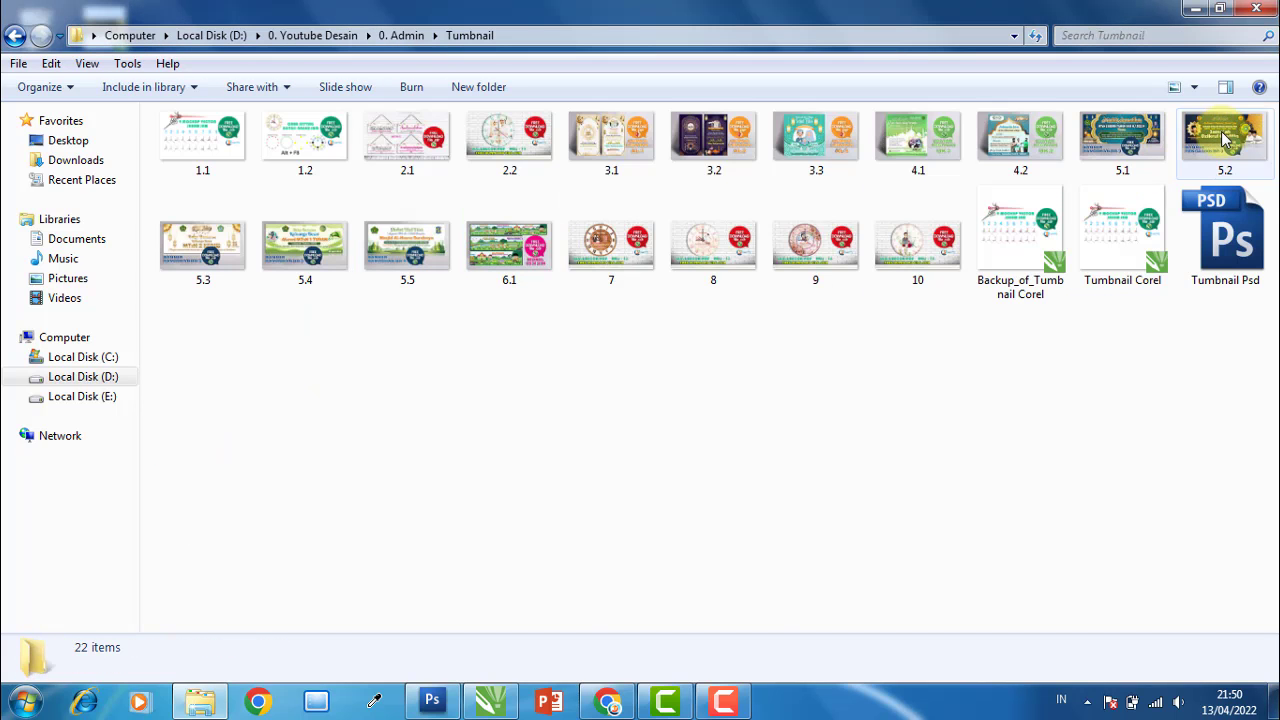
pyautogui.doubleClick(1225, 140)
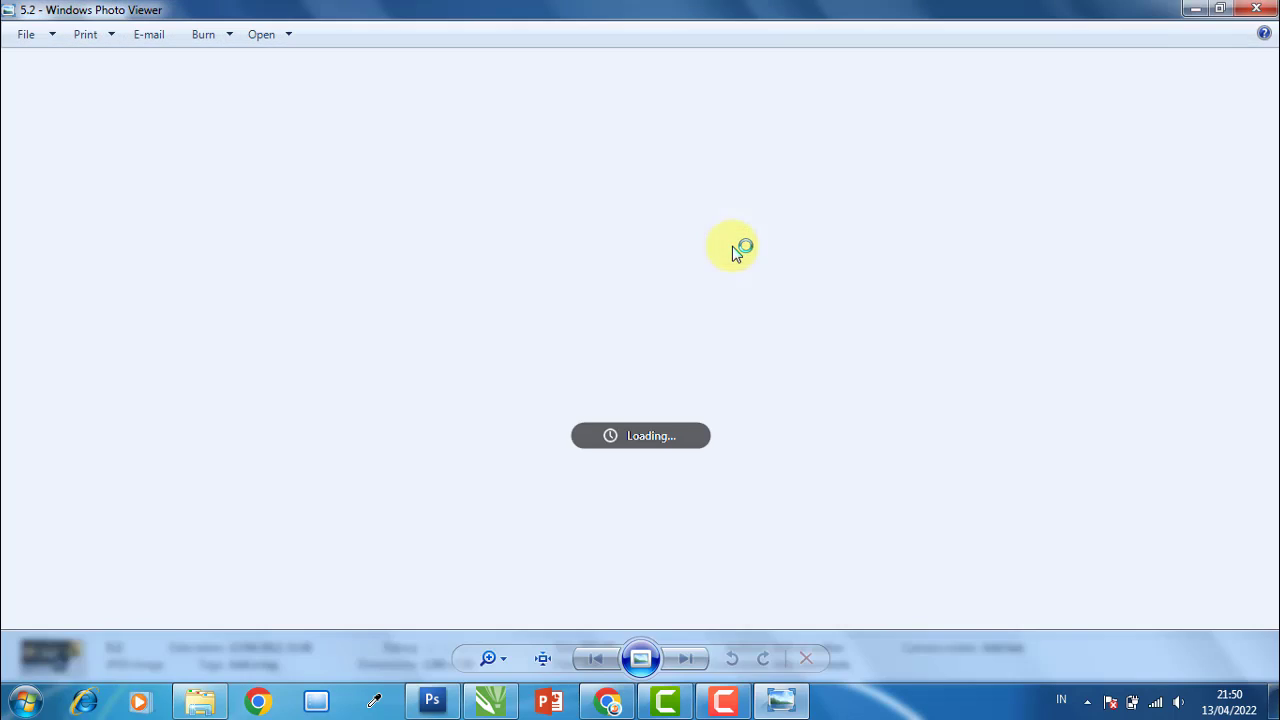